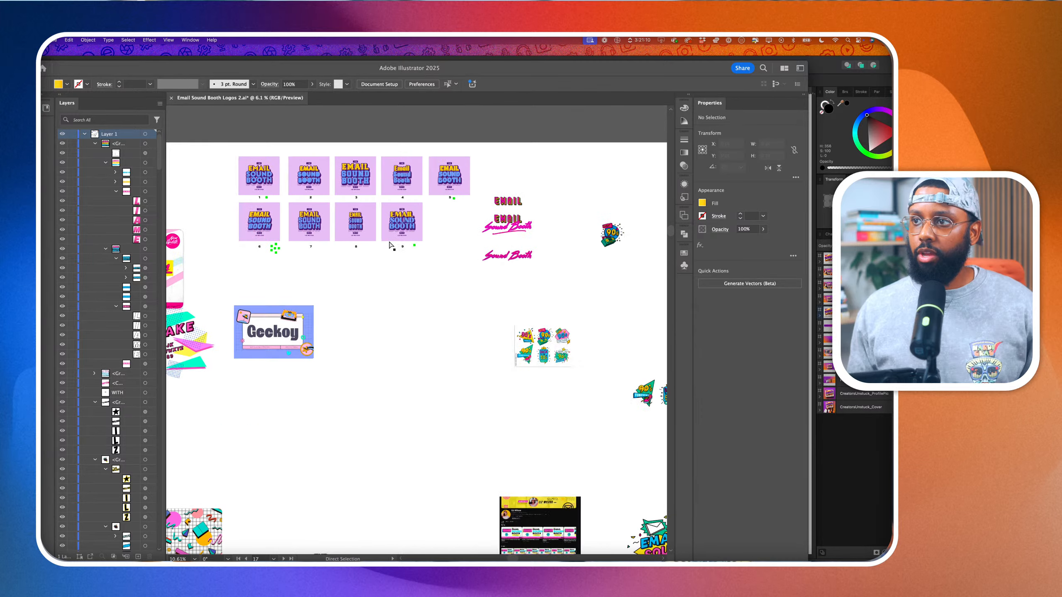
Switch to the Freeform board with the client's mood board and enlarge its window to cover most of the screen
scroll(389, 245, right, 3)
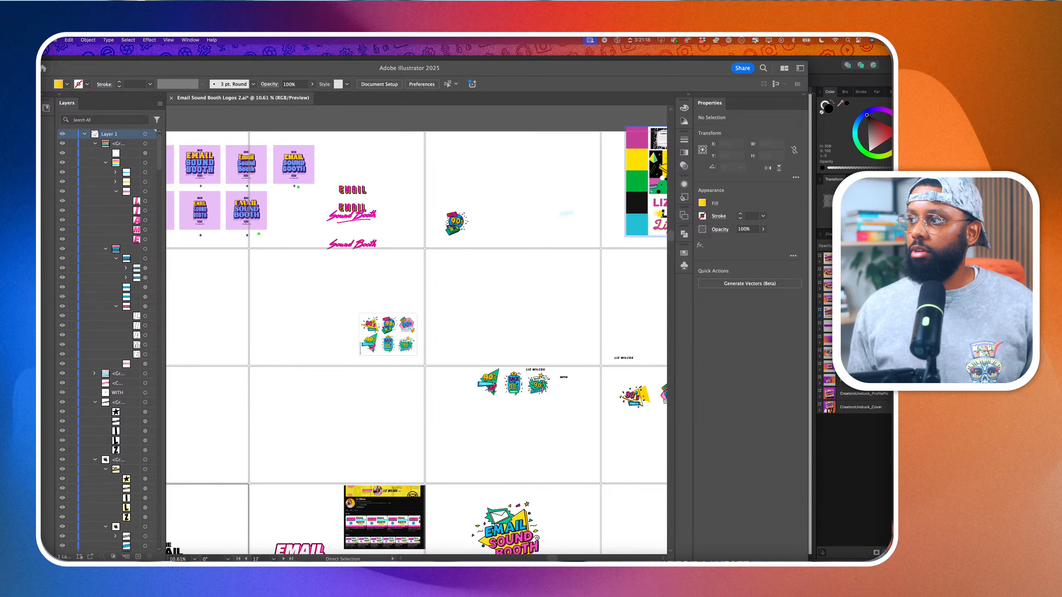
drag(460, 40, 272, 114)
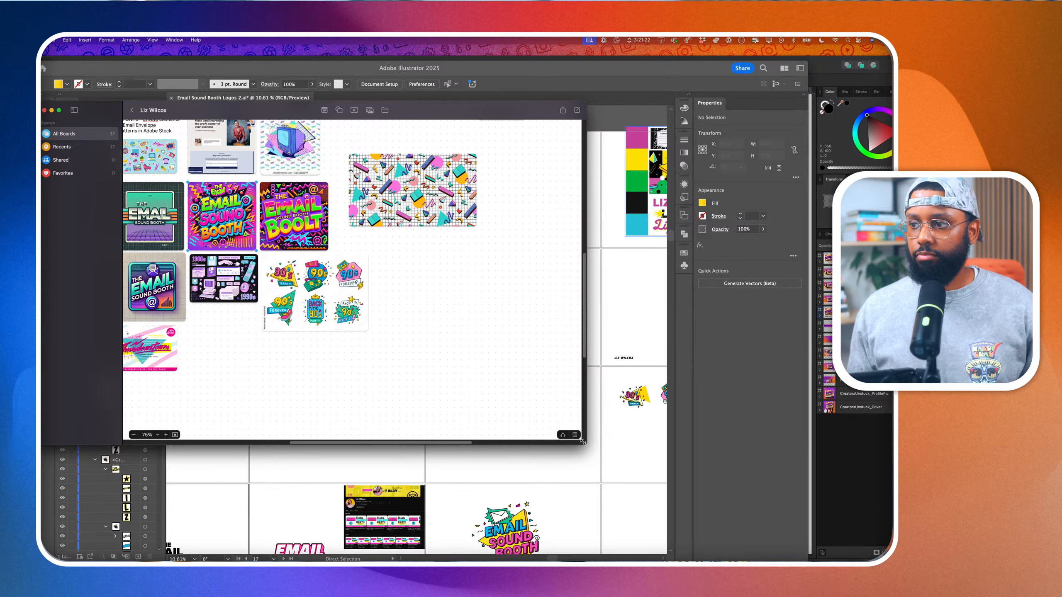
drag(580, 443, 772, 559)
scroll(505, 382, left, 10)
scroll(505, 382, up, 3)
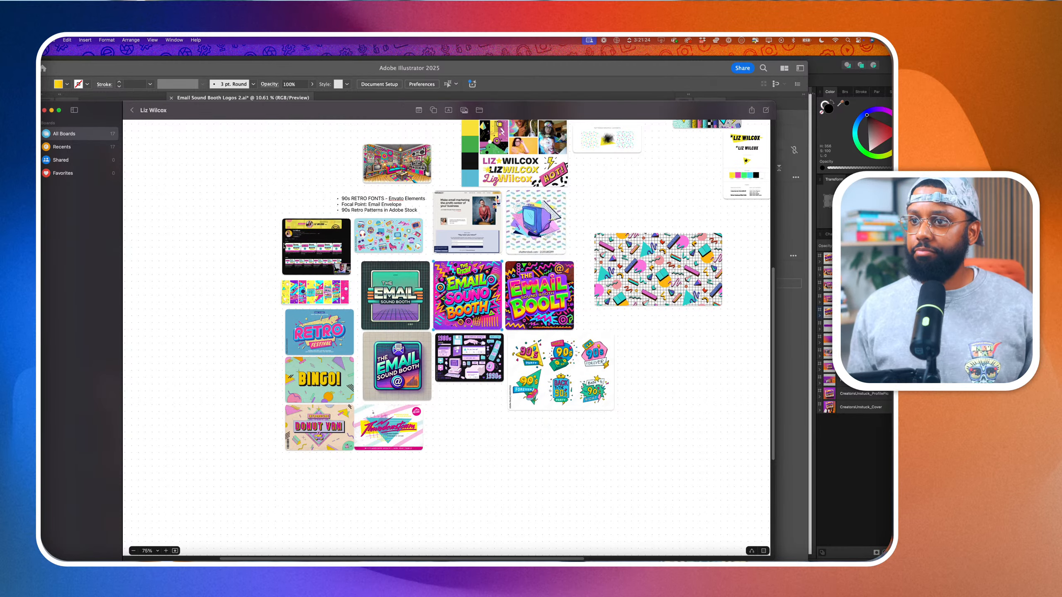
Examine the client's YouTube channel screenshot on the mood board, including its banner and the Email Sound Booth thumbnails
scroll(284, 246, up, 5)
scroll(284, 246, up, 5)
right_click(291, 284)
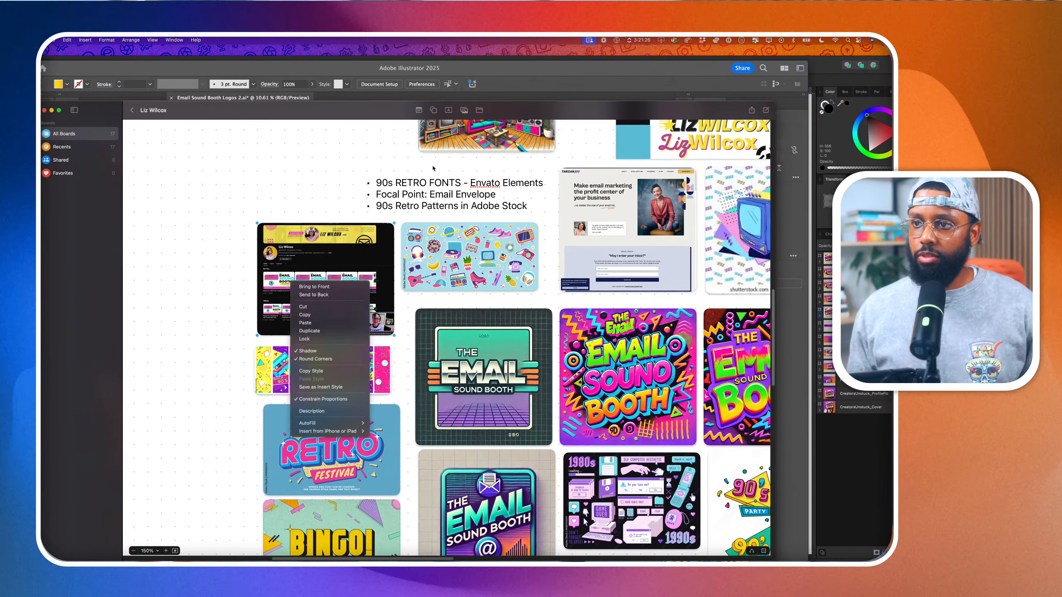
click(433, 168)
scroll(319, 312, up, 10)
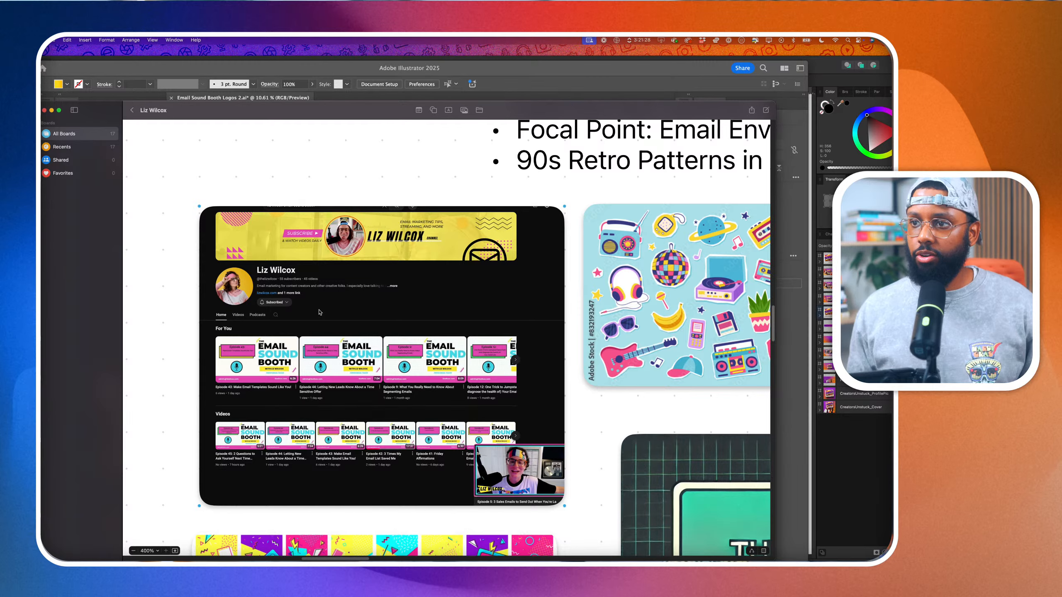
scroll(319, 312, right, 1)
scroll(319, 313, down, 1)
scroll(275, 276, down, 1)
scroll(276, 277, right, 1)
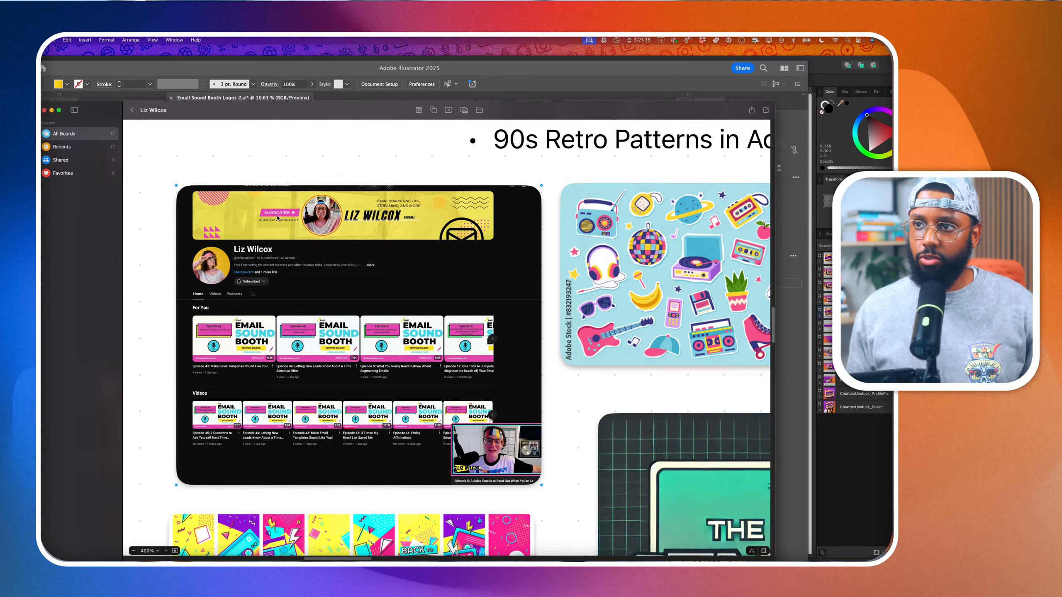
scroll(332, 270, down, 2)
scroll(332, 270, right, 2)
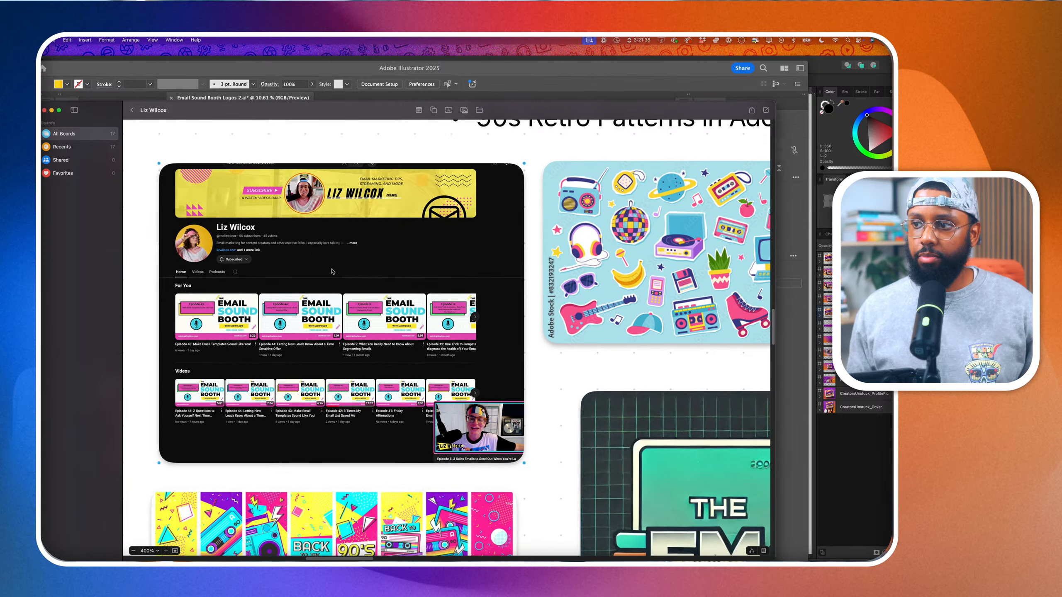
scroll(333, 271, up, 5)
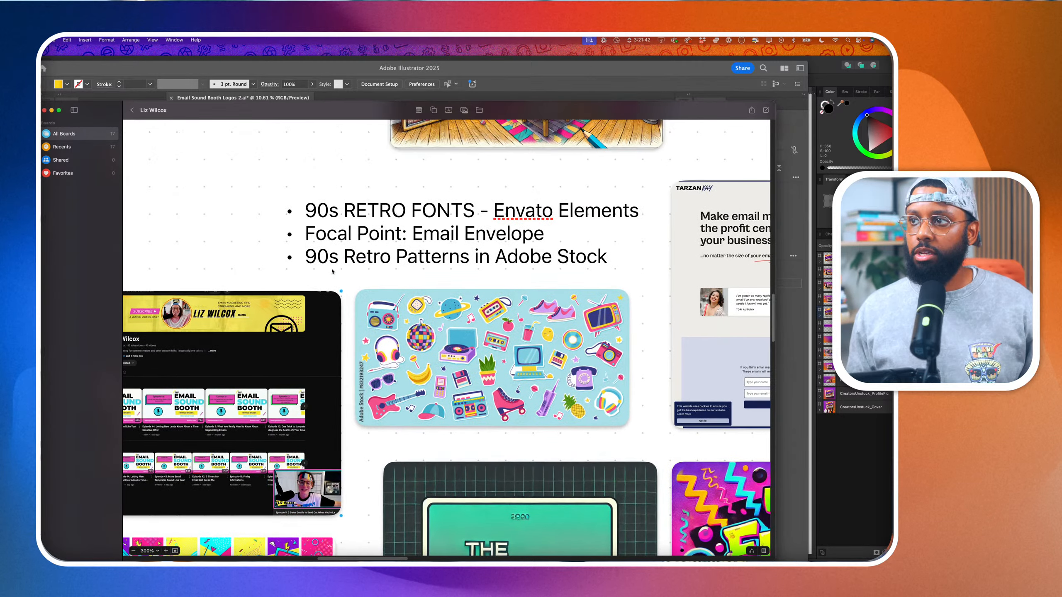
Examine the 90s retro notes, the reference images around them and the brand collage with its color swatches
scroll(332, 271, up, 5)
scroll(332, 270, up, 3)
scroll(332, 271, right, 5)
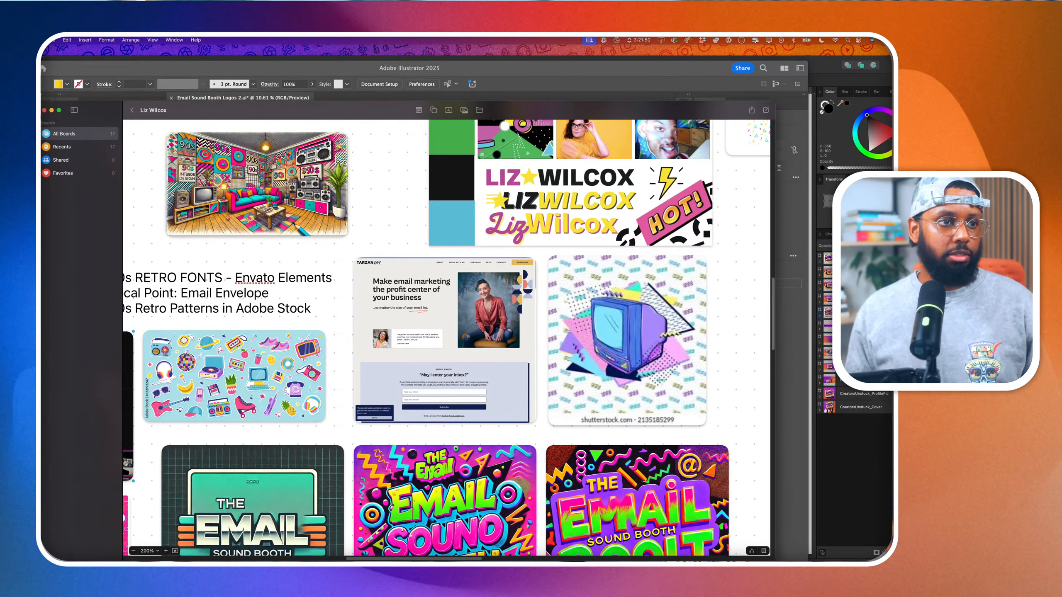
key(super+Tab)
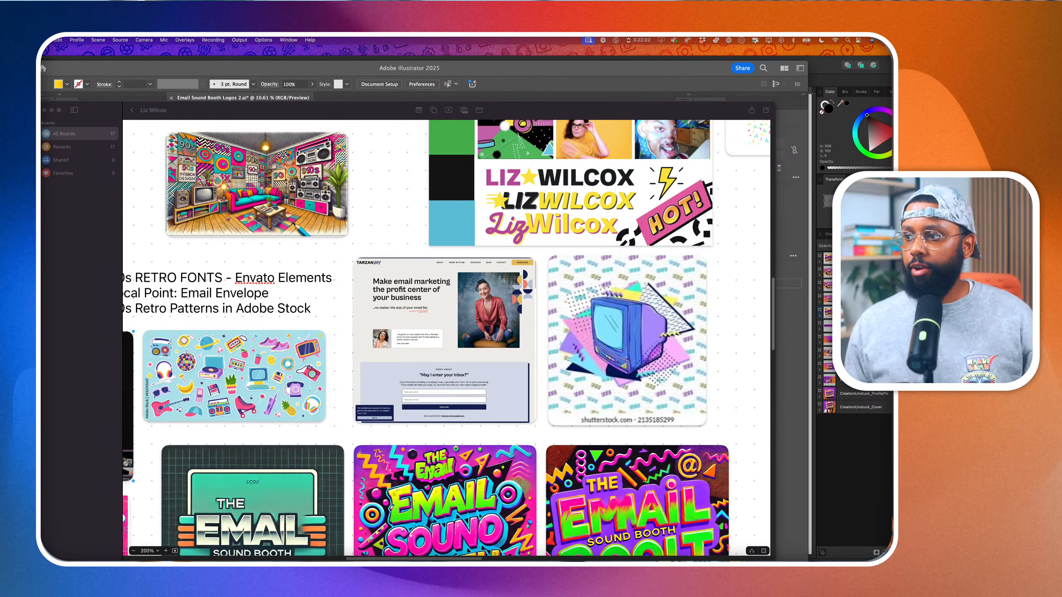
key(super+Tab)
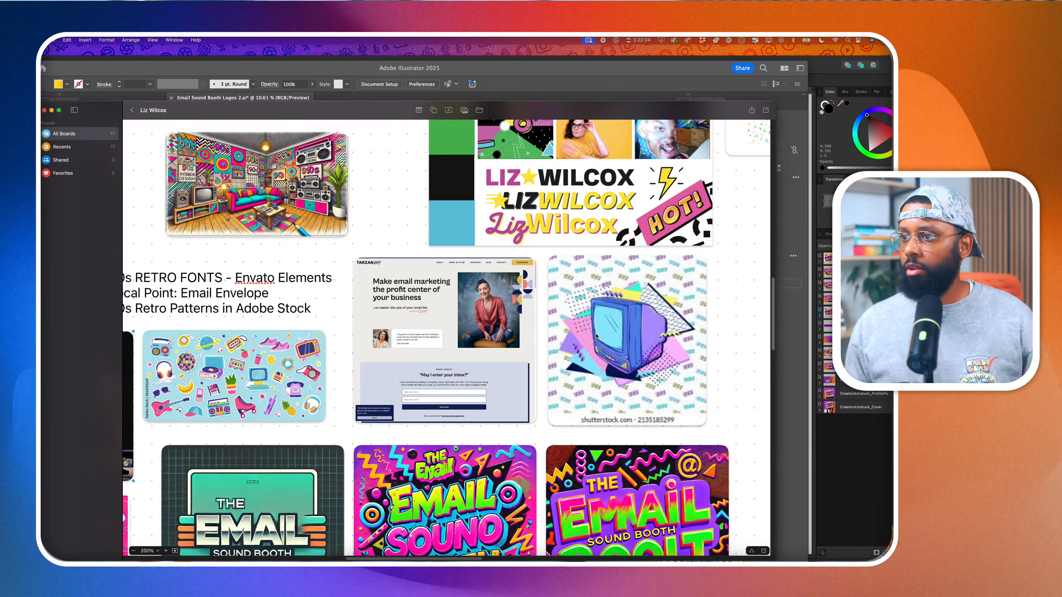
scroll(596, 336, up, 5)
scroll(596, 336, right, 4)
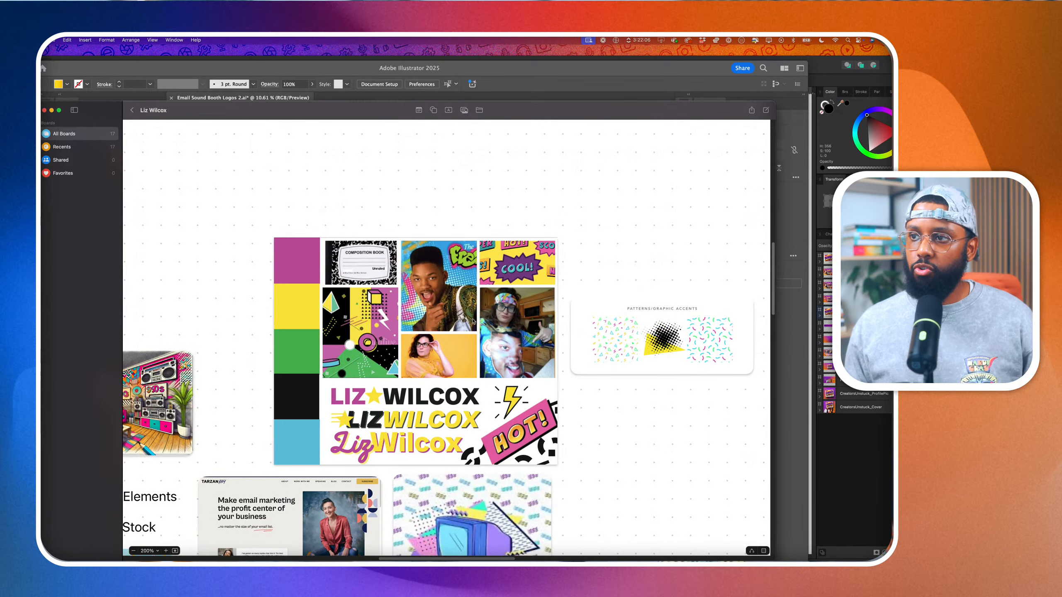
scroll(454, 325, down, 1)
scroll(454, 325, right, 1)
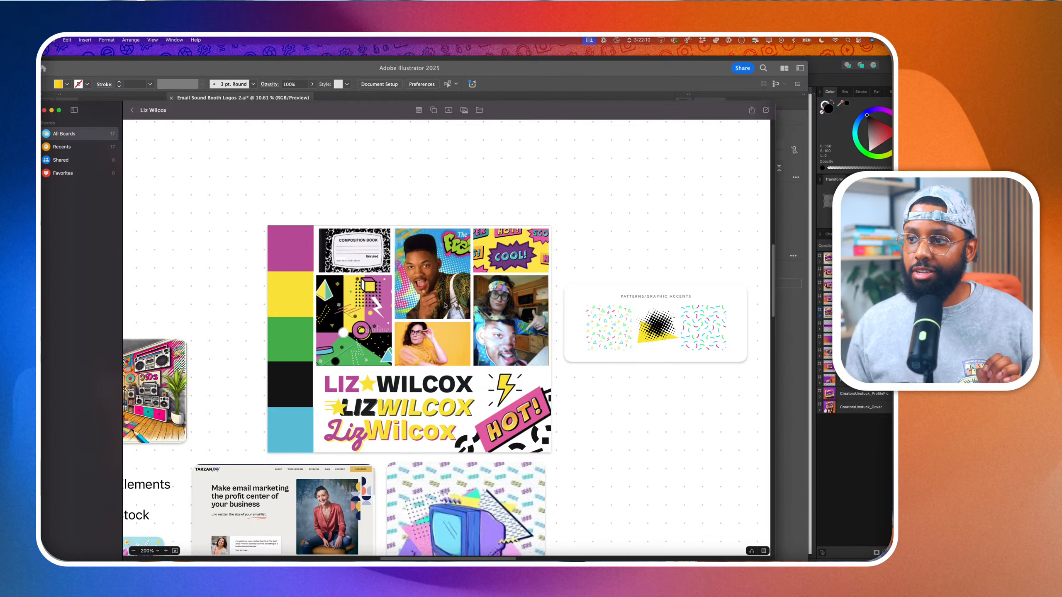
scroll(445, 306, down, 2)
scroll(445, 305, right, 3)
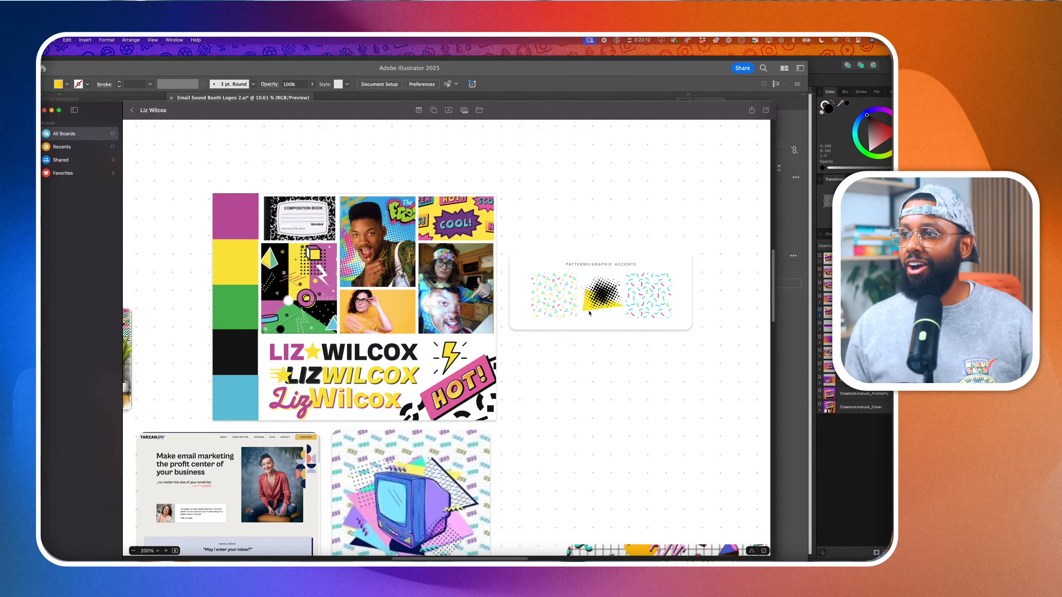
scroll(608, 309, down, 5)
scroll(609, 309, up, 5)
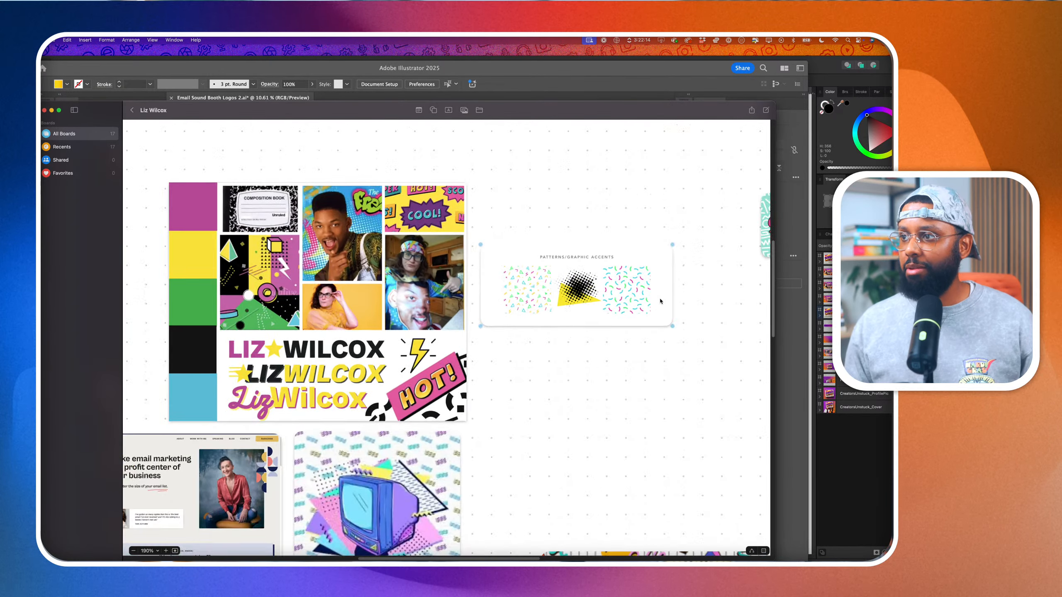
Enlarge the Patterns/Graphic Accents image and place it directly beside the brand collage
drag(673, 325, 742, 451)
drag(632, 301, 579, 322)
scroll(592, 323, right, 3)
scroll(536, 336, up, 5)
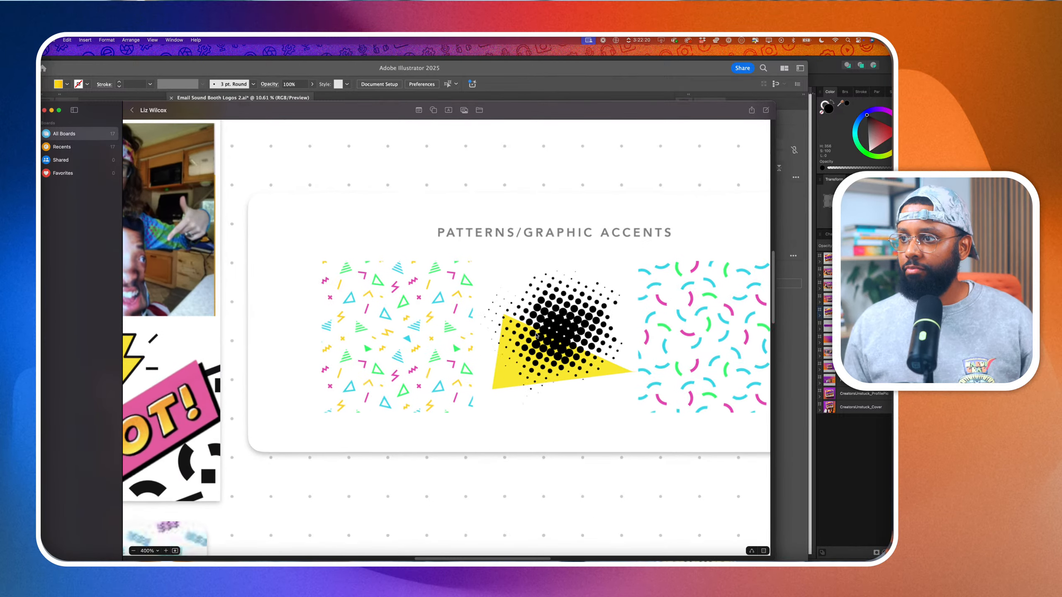
scroll(536, 335, down, 5)
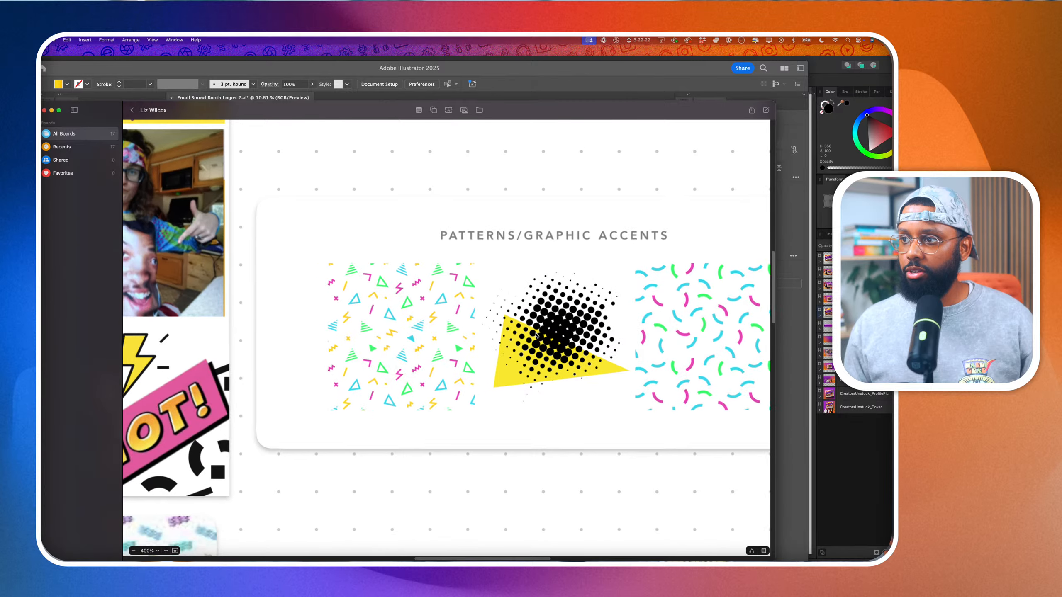
click(536, 335)
Move the brand style sheet with logos, colors and fonts closer to the Patterns/Graphic Accents image, below the 90's pattern banner
scroll(537, 336, right, 5)
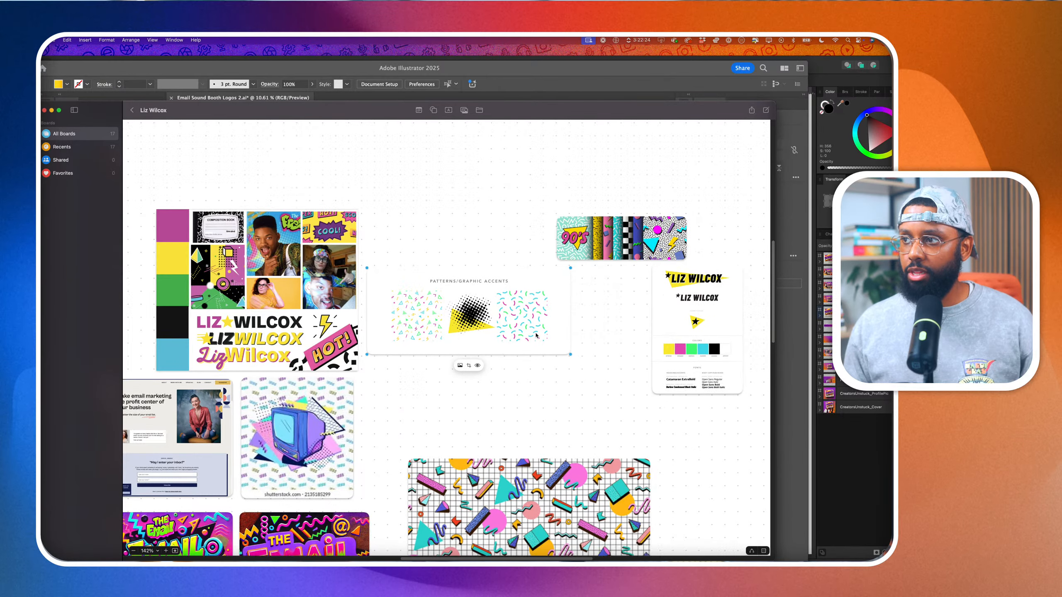
scroll(560, 242, up, 5)
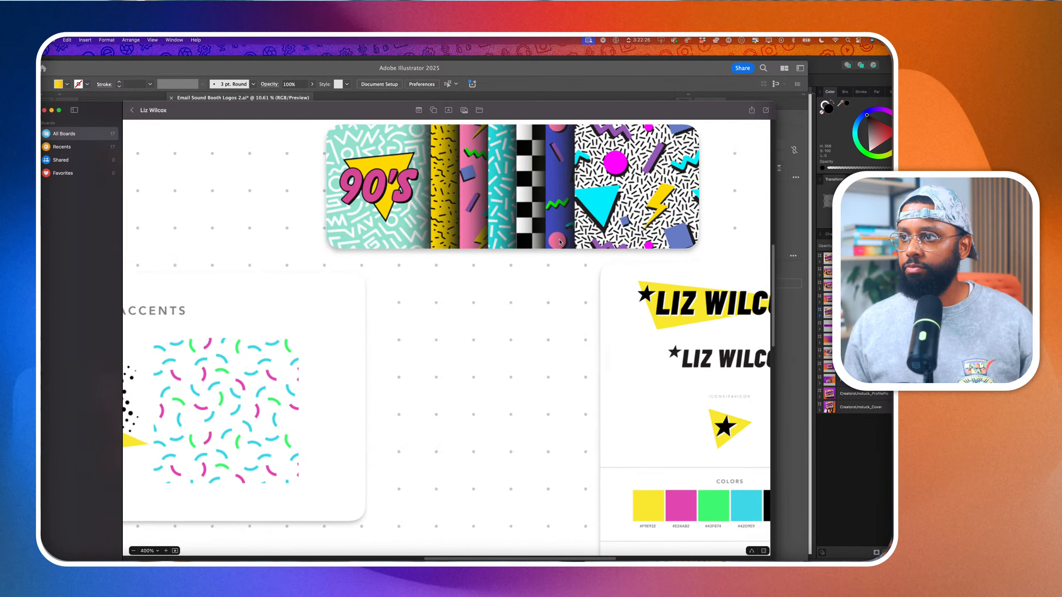
scroll(560, 242, down, 5)
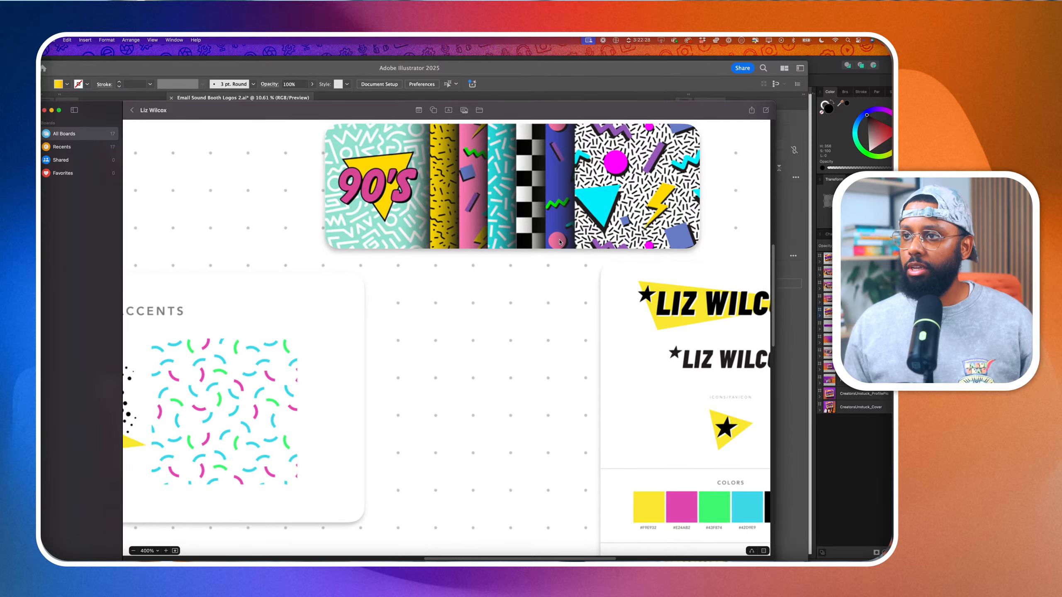
scroll(560, 242, down, 5)
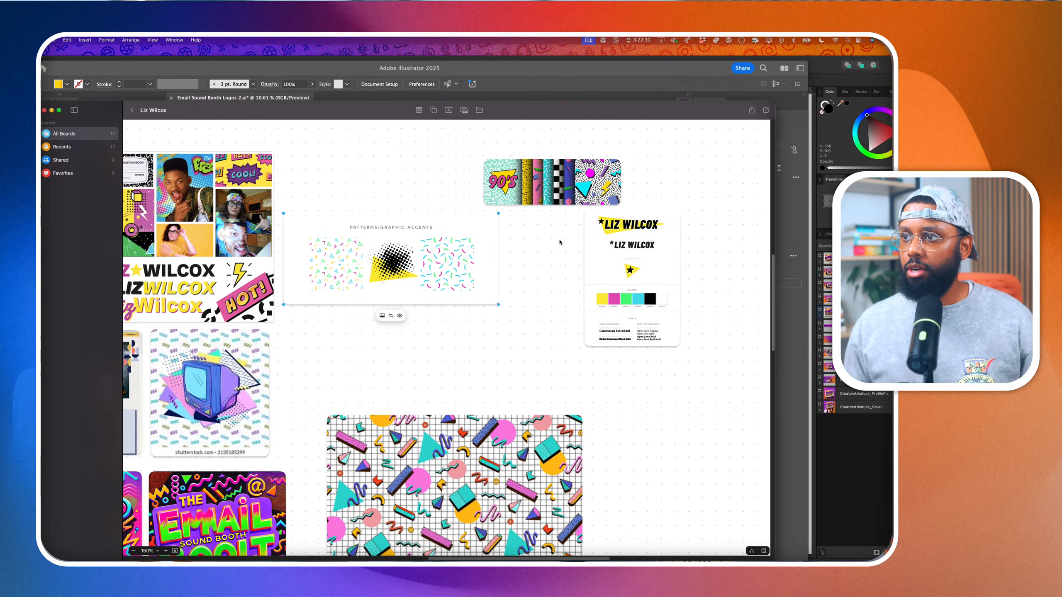
drag(621, 225, 549, 272)
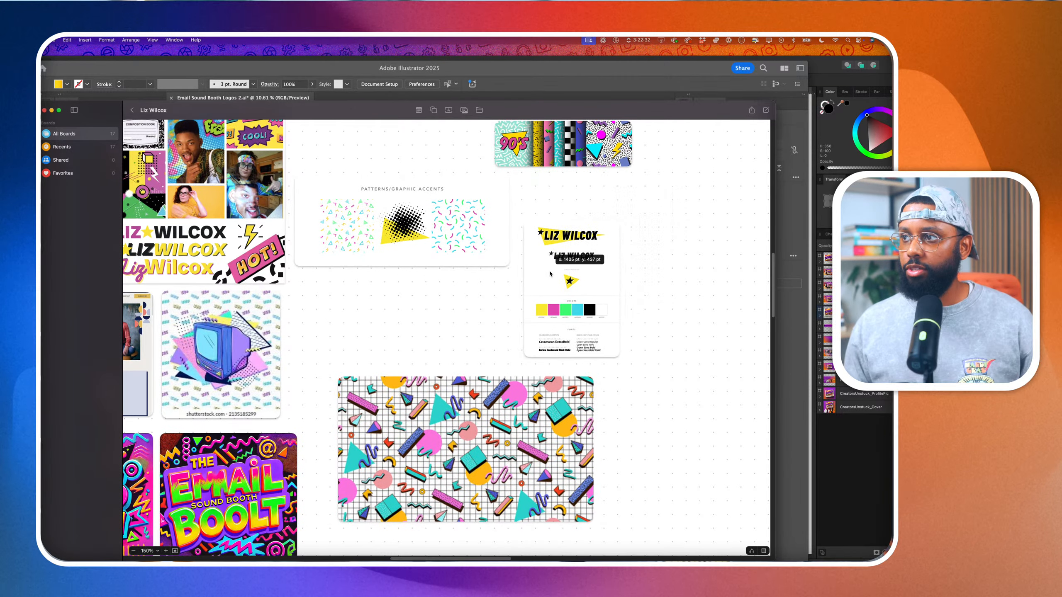
scroll(550, 272, up, 5)
scroll(550, 272, right, 3)
scroll(549, 272, up, 1)
scroll(549, 272, right, 1)
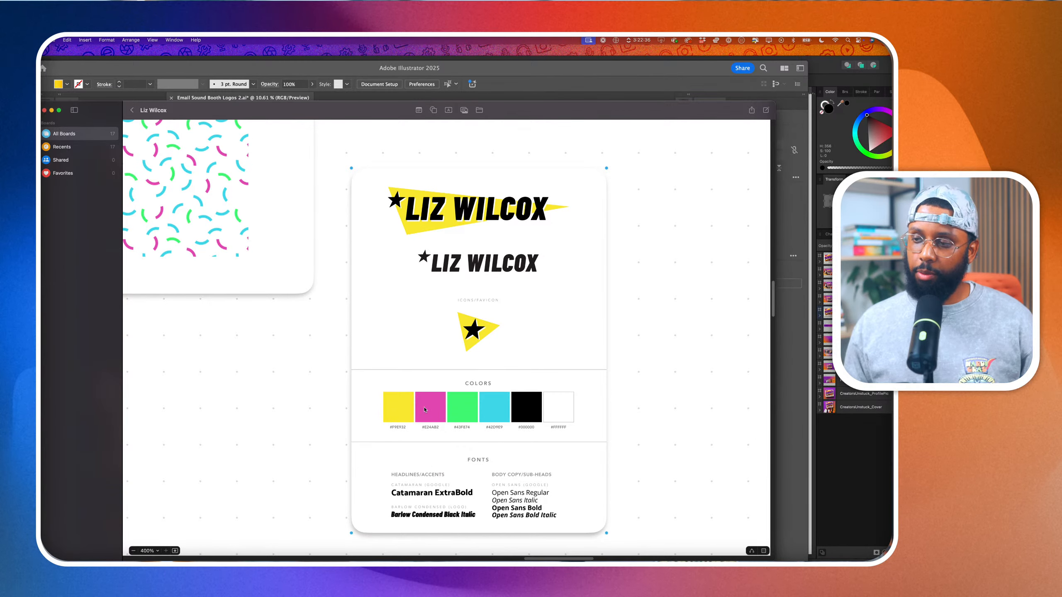
scroll(492, 413, down, 10)
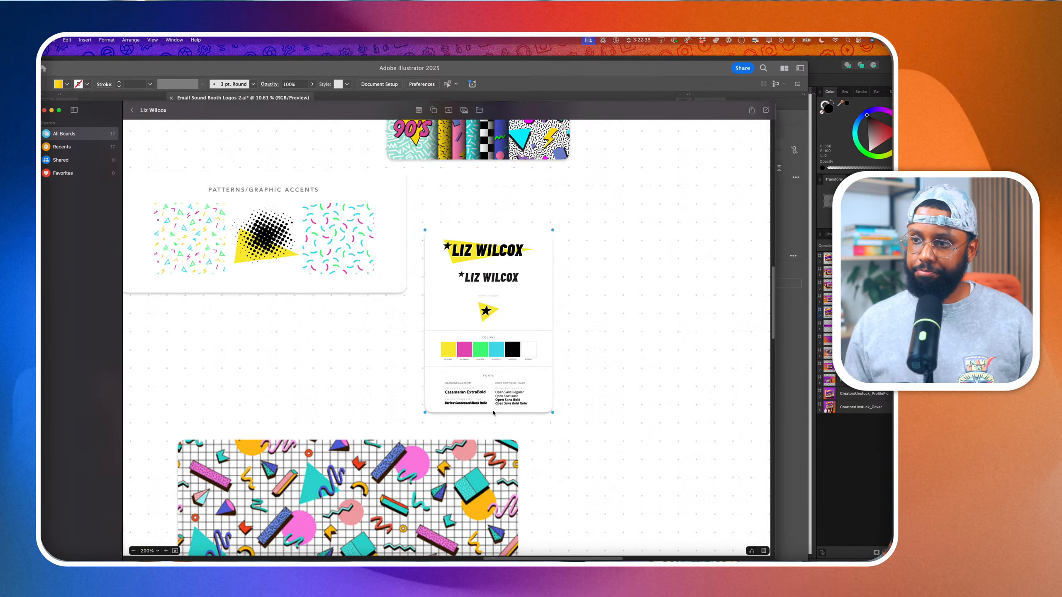
scroll(493, 412, up, 3)
Examine the Email Sound Booth concept images, the 90s badges and the retro font references, including Bingo, Donut Van and Thunderstorm
scroll(494, 412, down, 5)
scroll(493, 412, left, 6)
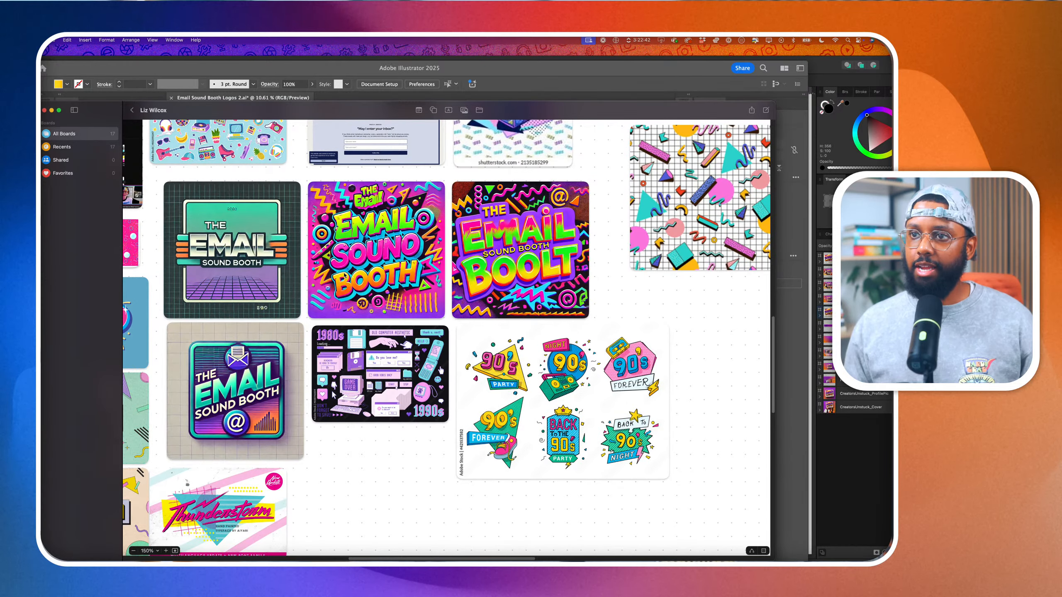
scroll(281, 269, left, 2)
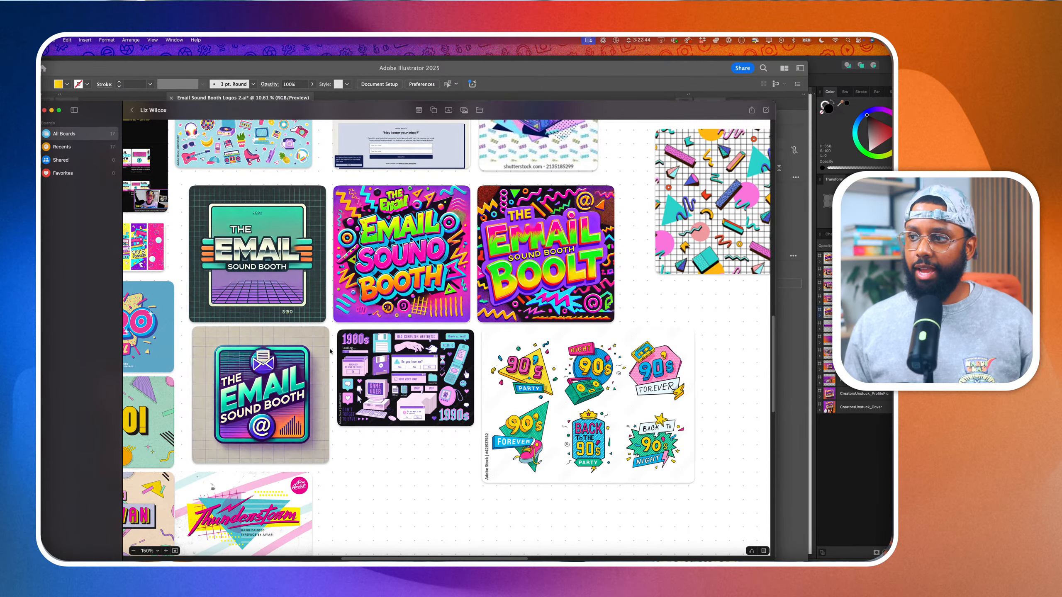
scroll(443, 363, down, 7)
scroll(443, 363, left, 7)
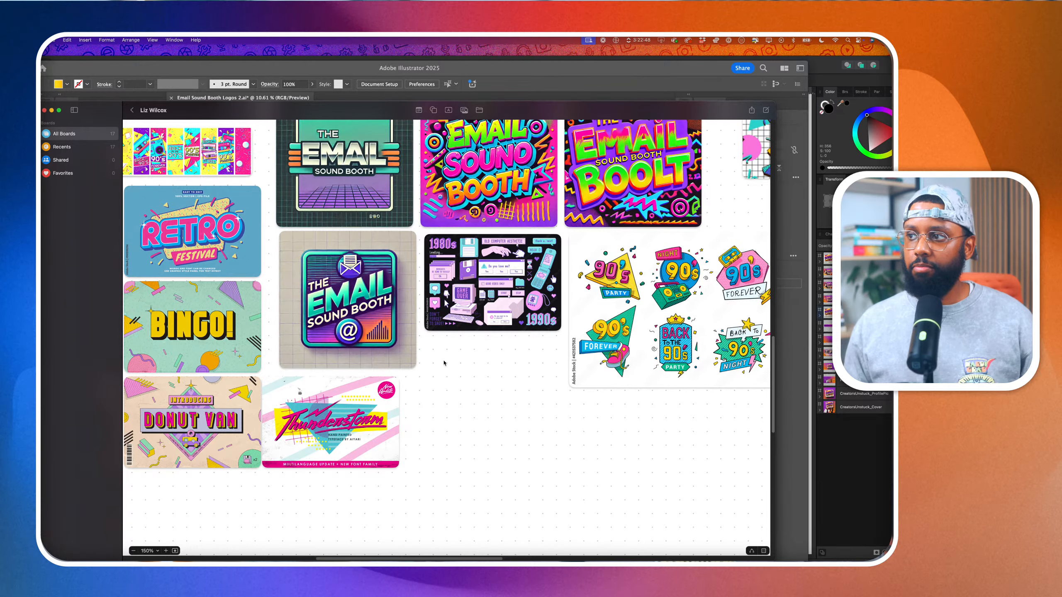
scroll(444, 363, left, 10)
scroll(444, 364, down, 2)
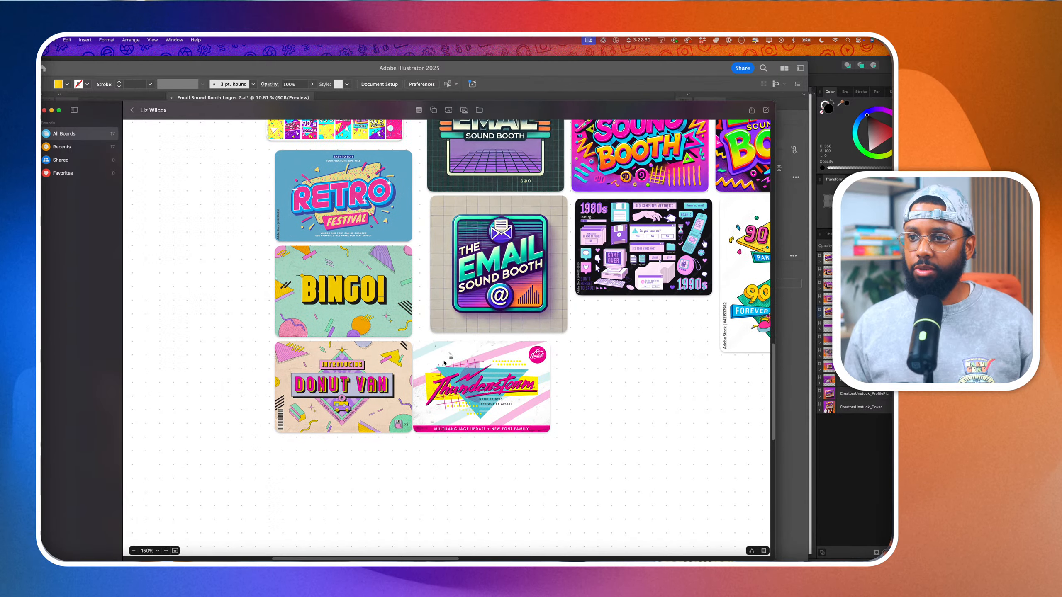
scroll(444, 363, down, 5)
scroll(444, 363, left, 5)
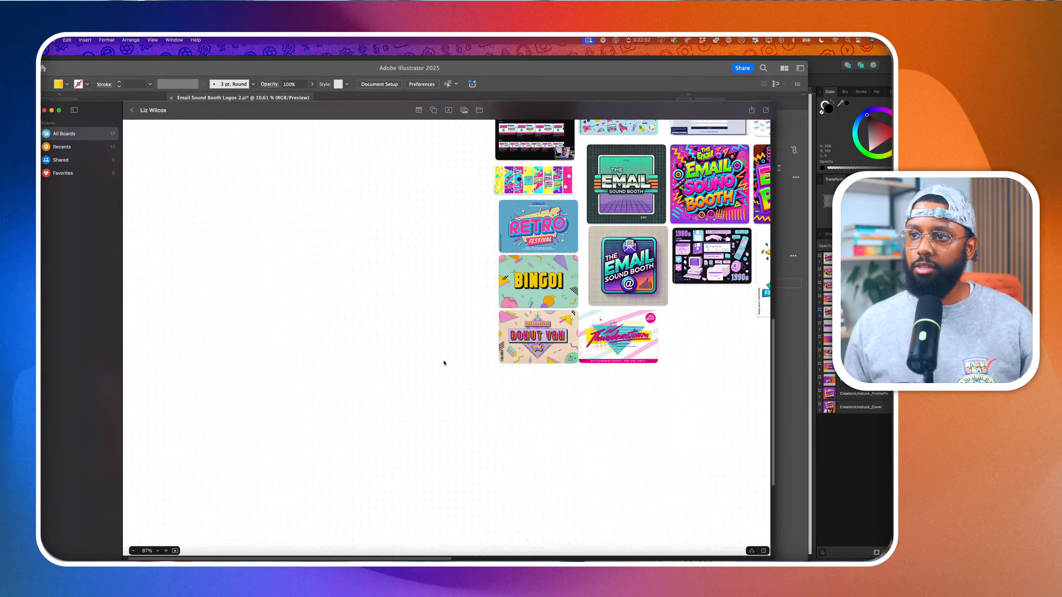
scroll(444, 363, up, 3)
scroll(444, 363, right, 3)
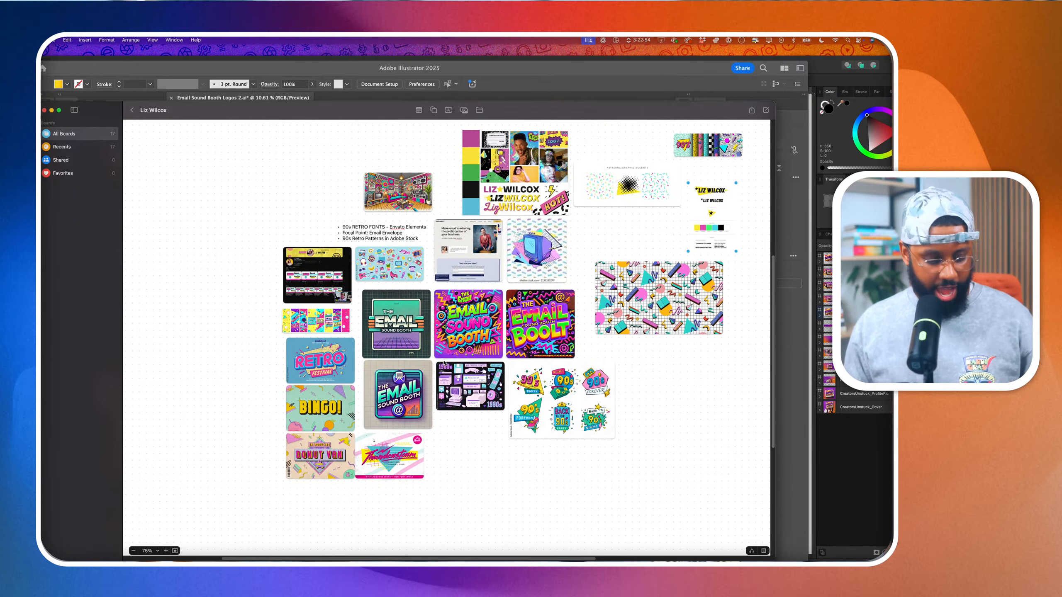
Switch to Illustrator and inspect the Email Sound Booth logo version with the envelope, yellow shape and host name up close
key(super+Tab)
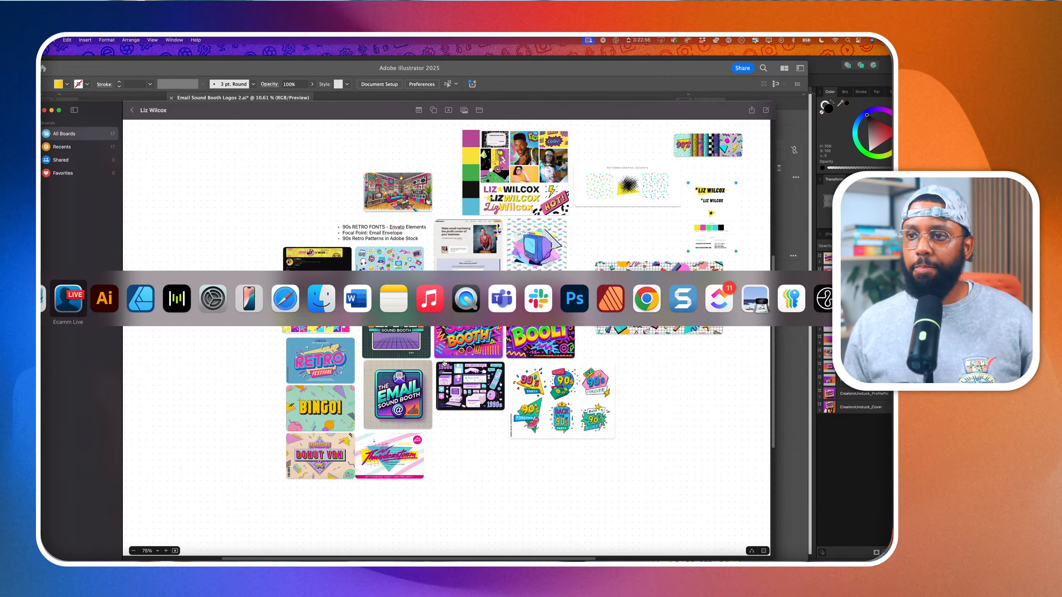
key(super+Tab)
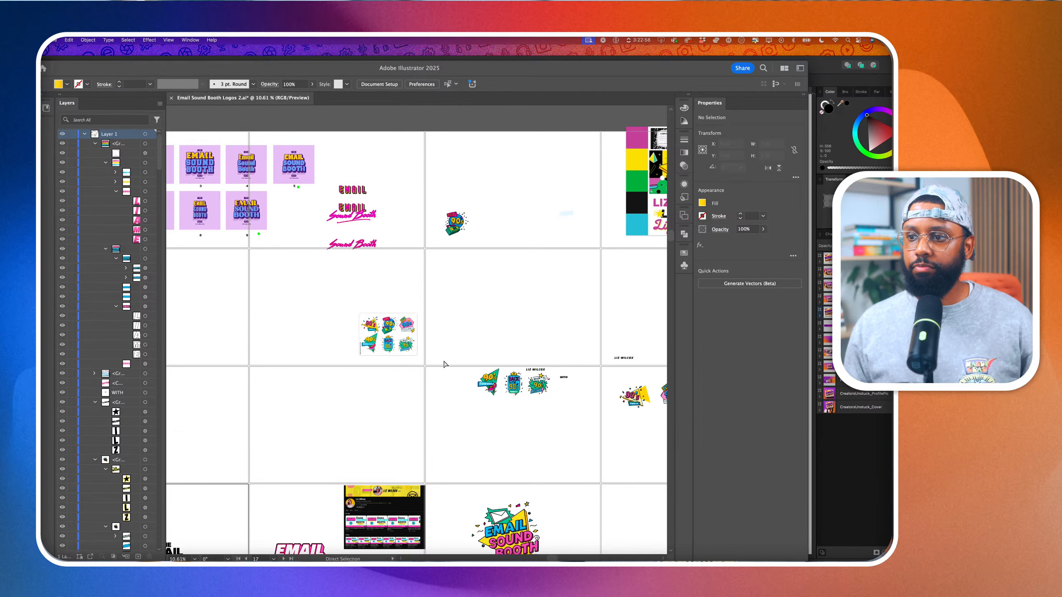
scroll(444, 364, down, 10)
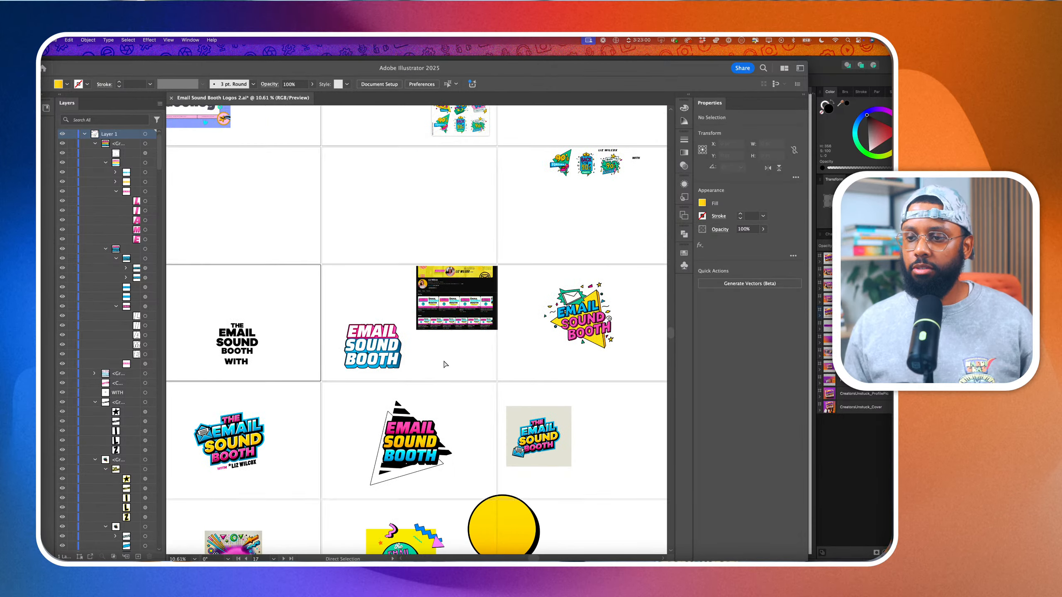
scroll(444, 364, left, 10)
scroll(444, 363, down, 3)
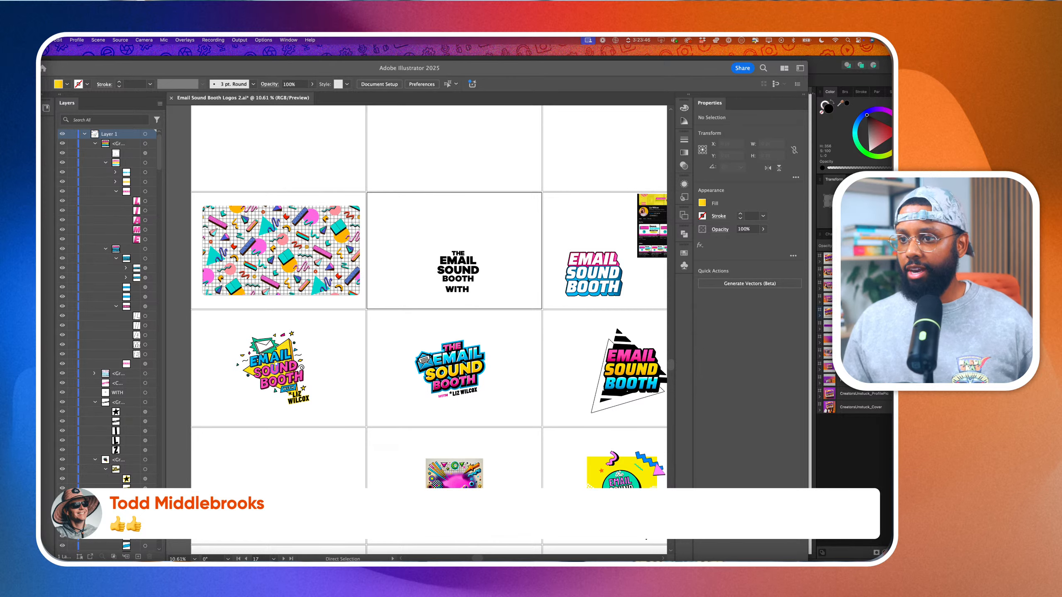
click(350, 543)
scroll(282, 381, up, 5)
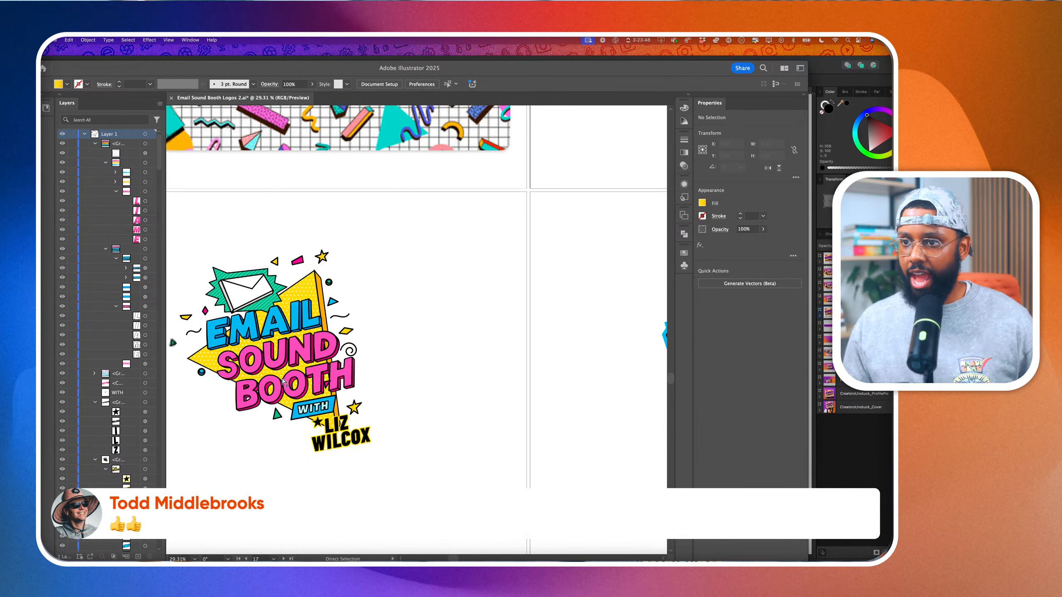
Survey the logo artboards, comparing the envelope-and-yellow-shape Email Sound Booth logo with the mood board, badge references and other title concepts
scroll(284, 377, left, 4)
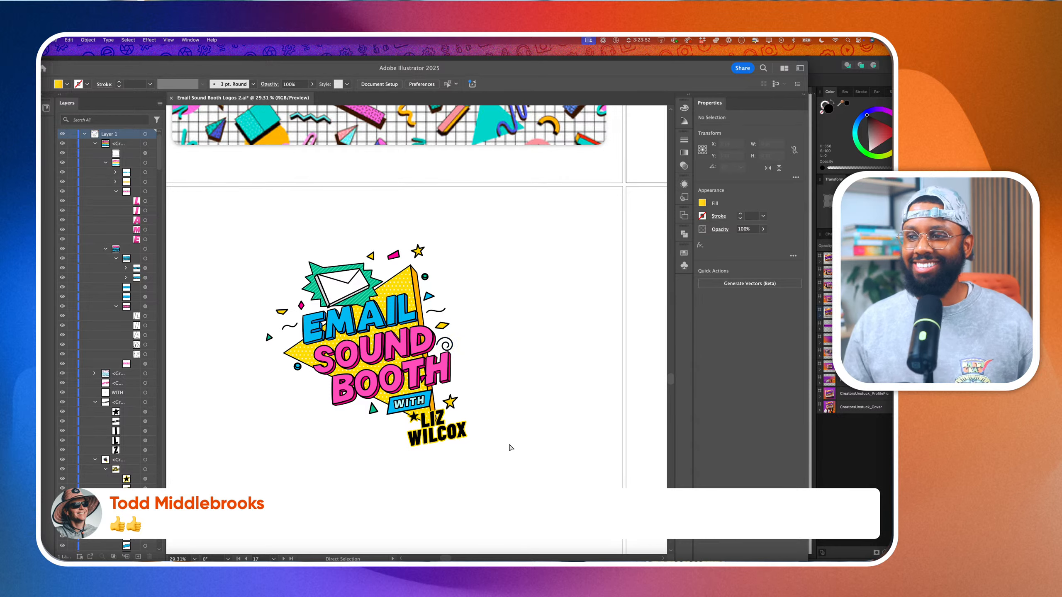
scroll(450, 437, up, 4)
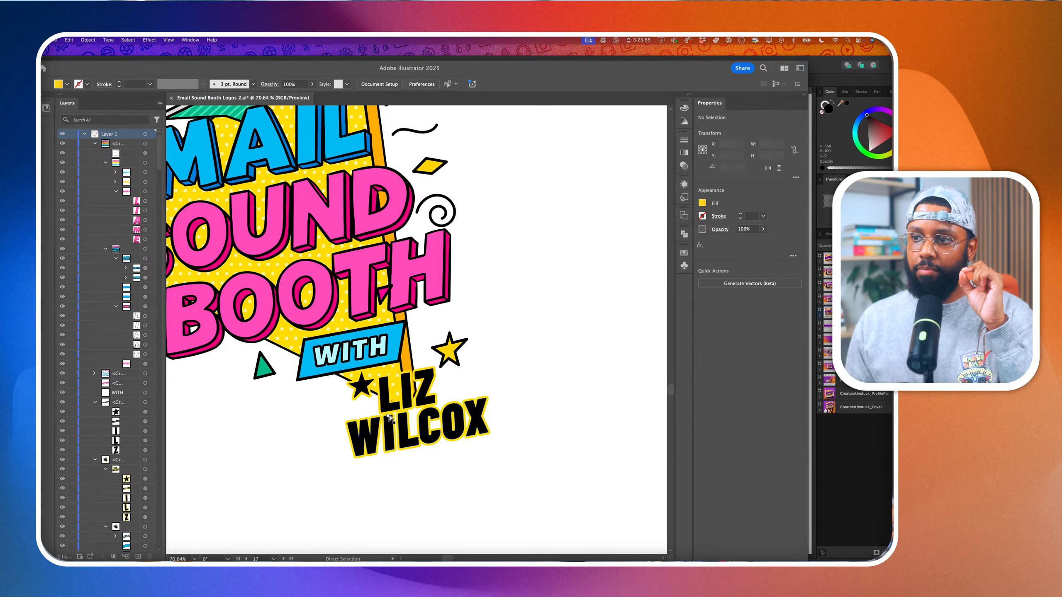
scroll(388, 418, down, 8)
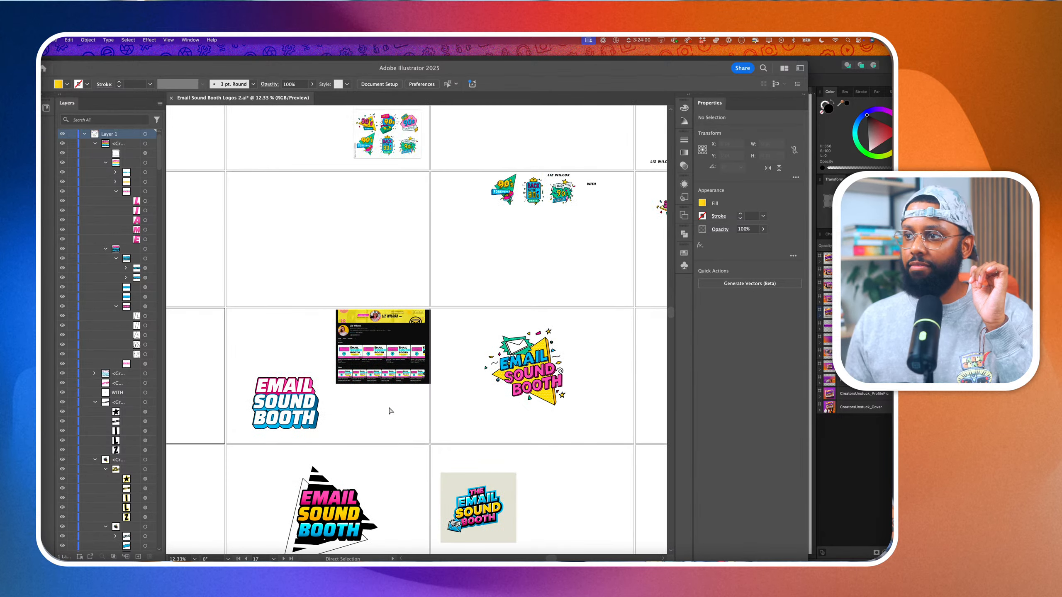
scroll(388, 411, up, 10)
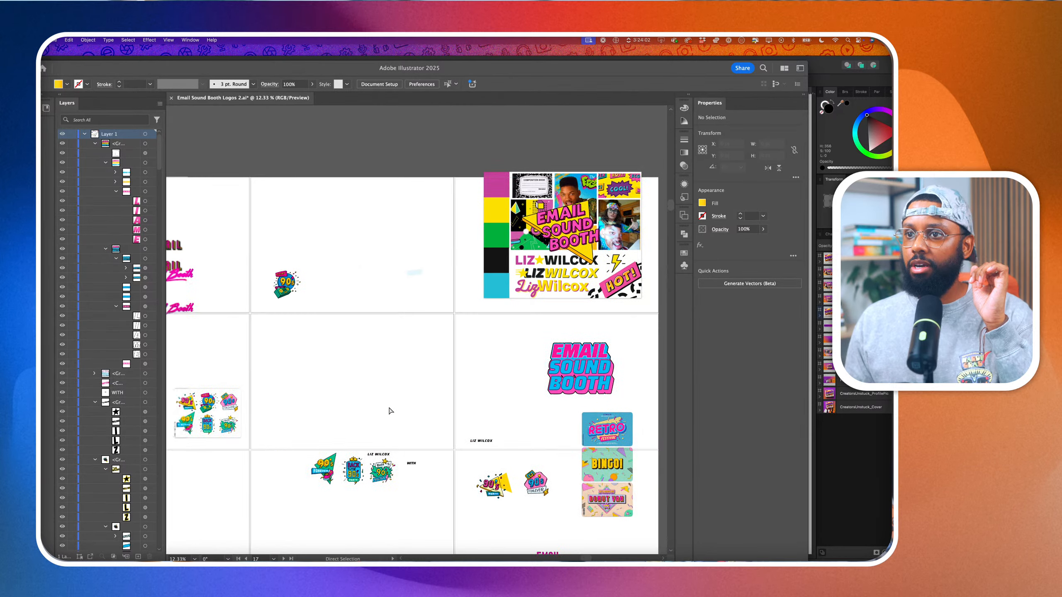
scroll(389, 411, left, 5)
scroll(397, 439, down, 4)
scroll(411, 485, down, 5)
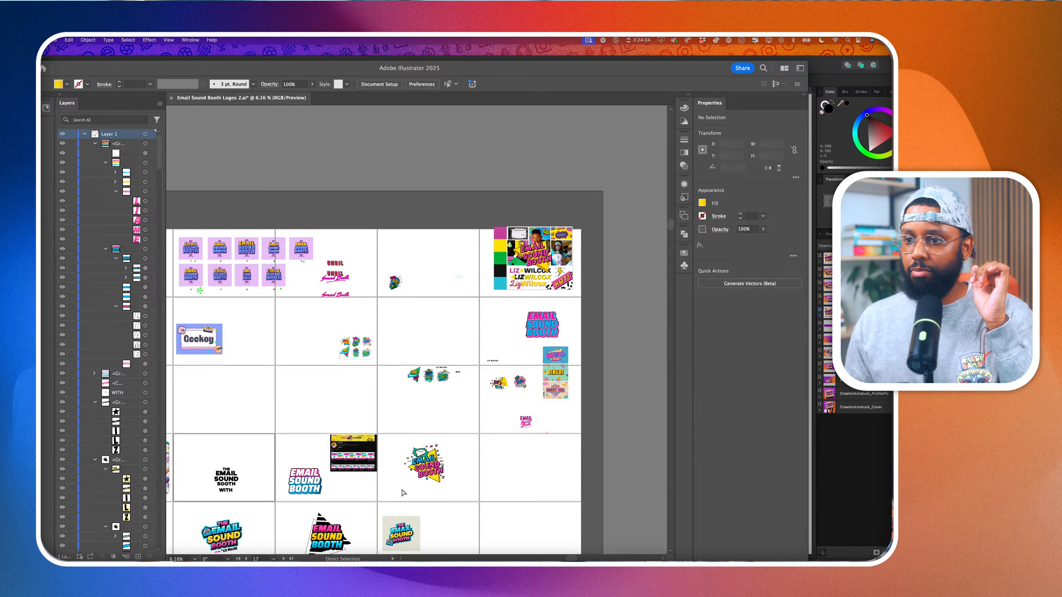
scroll(399, 492, down, 5)
scroll(272, 460, up, 6)
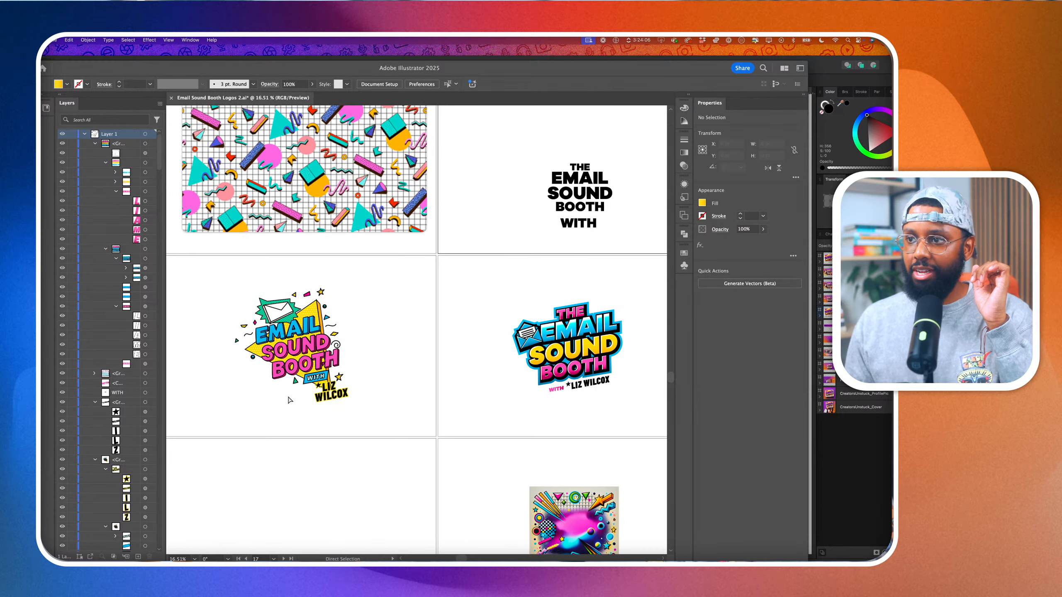
scroll(290, 400, up, 4)
scroll(332, 366, up, 2)
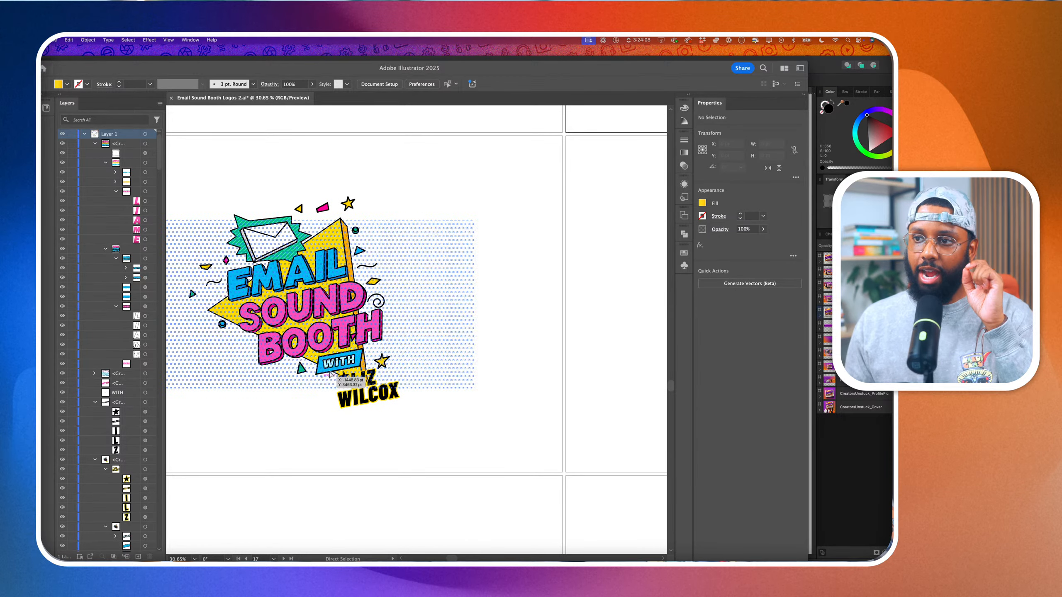
Examine the blue WITH banner and the yellow-outlined host name lettering on the envelope-and-yellow-shape logo
scroll(367, 392, up, 2)
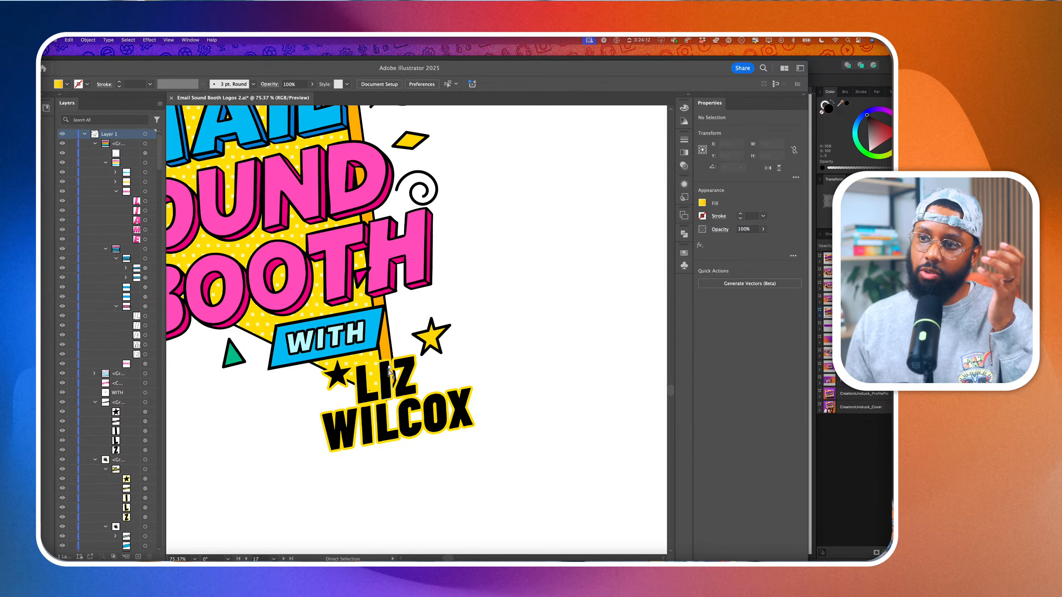
scroll(385, 377, down, 2)
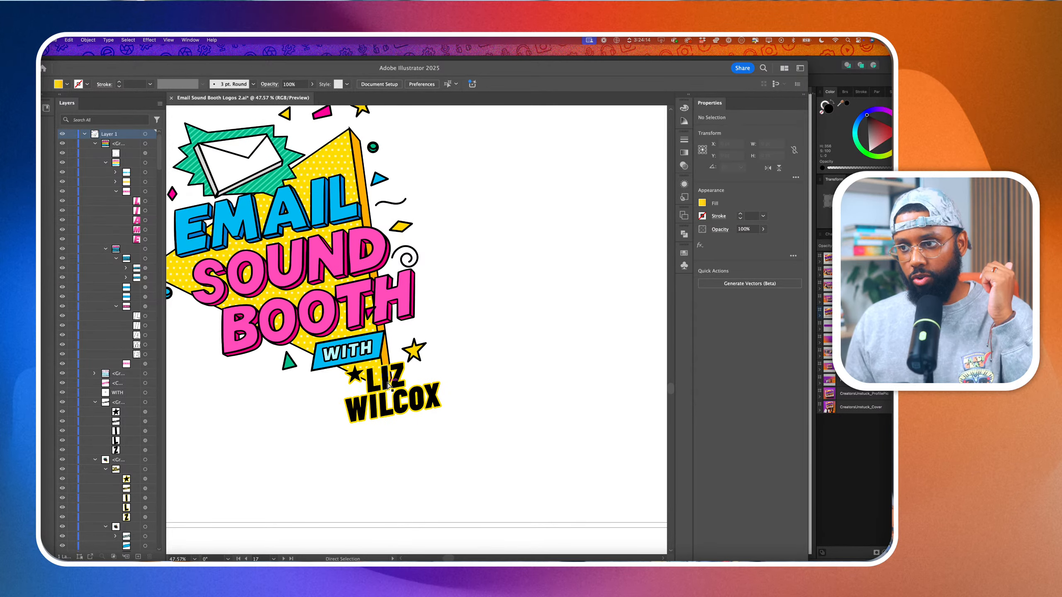
scroll(387, 379, up, 3)
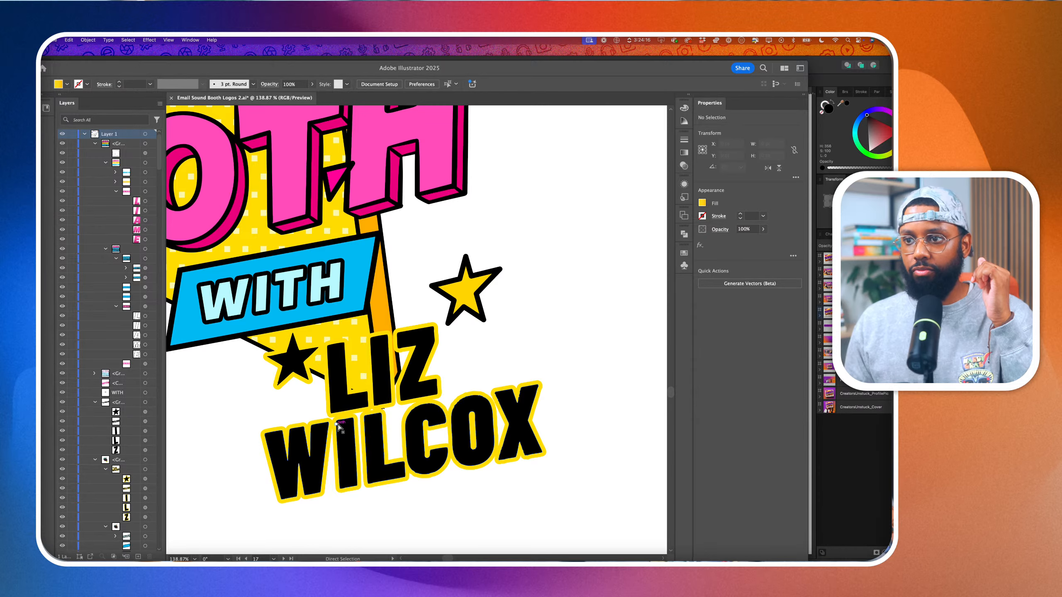
scroll(334, 397, down, 4)
scroll(345, 428, left, 4)
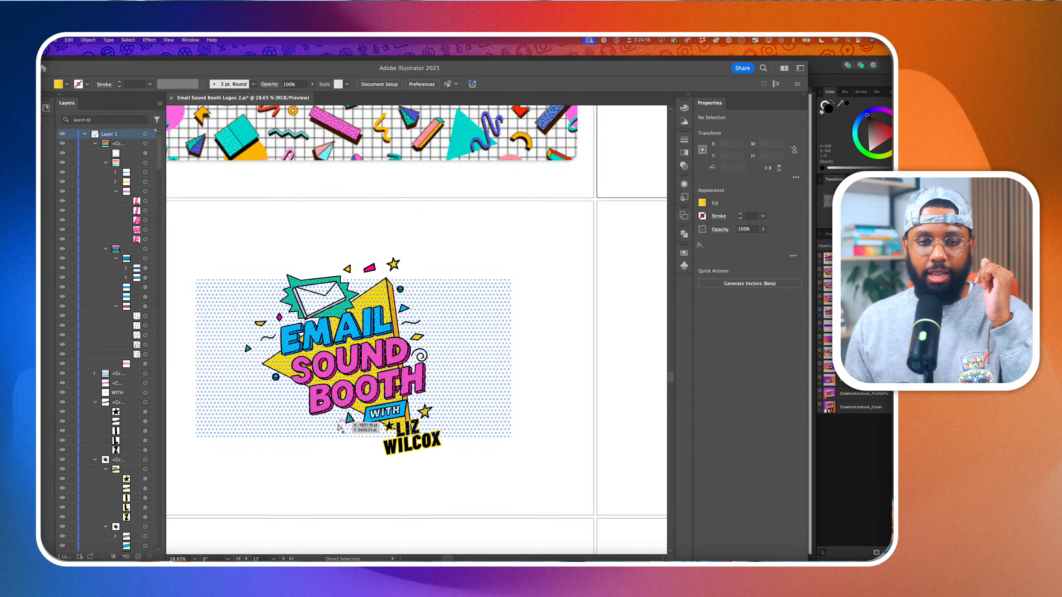
Inspect The Email Sound Booth logo version with the open envelope and blue outline, and the plain black type above it
scroll(486, 486, right, 10)
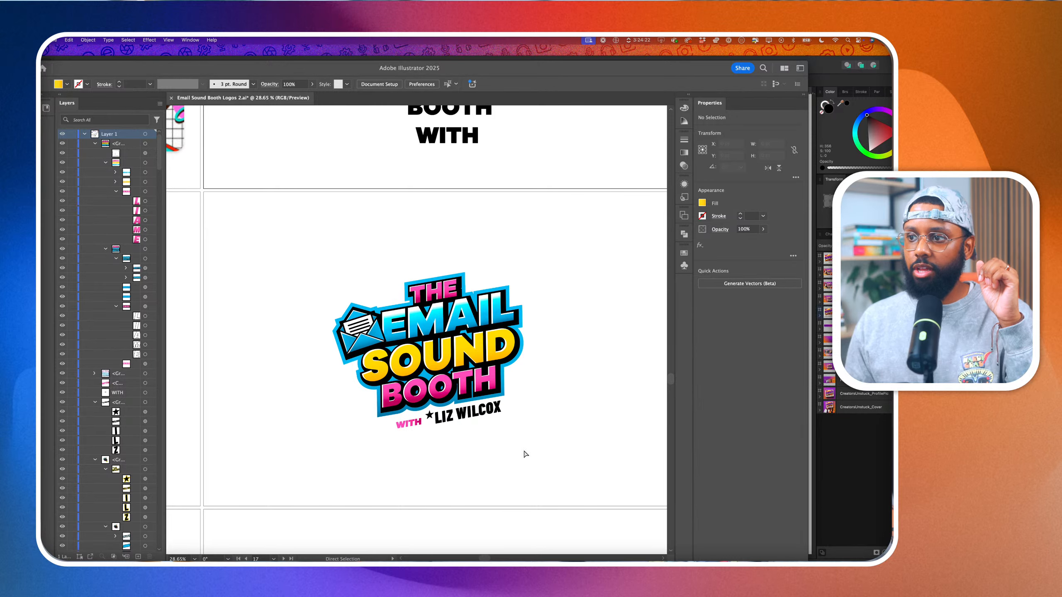
scroll(475, 412, up, 1)
scroll(475, 412, down, 5)
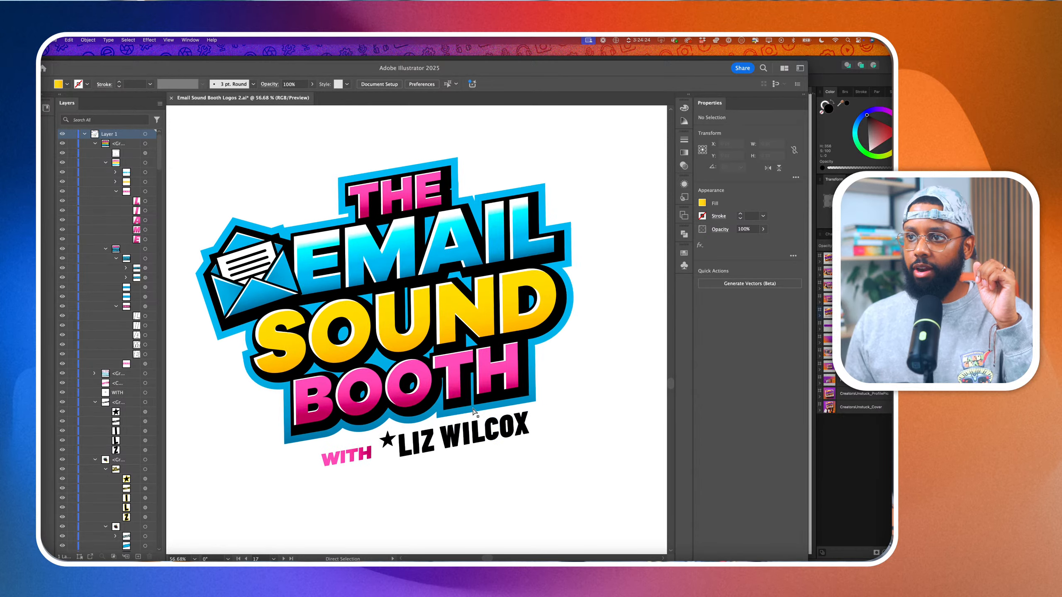
scroll(467, 247, up, 5)
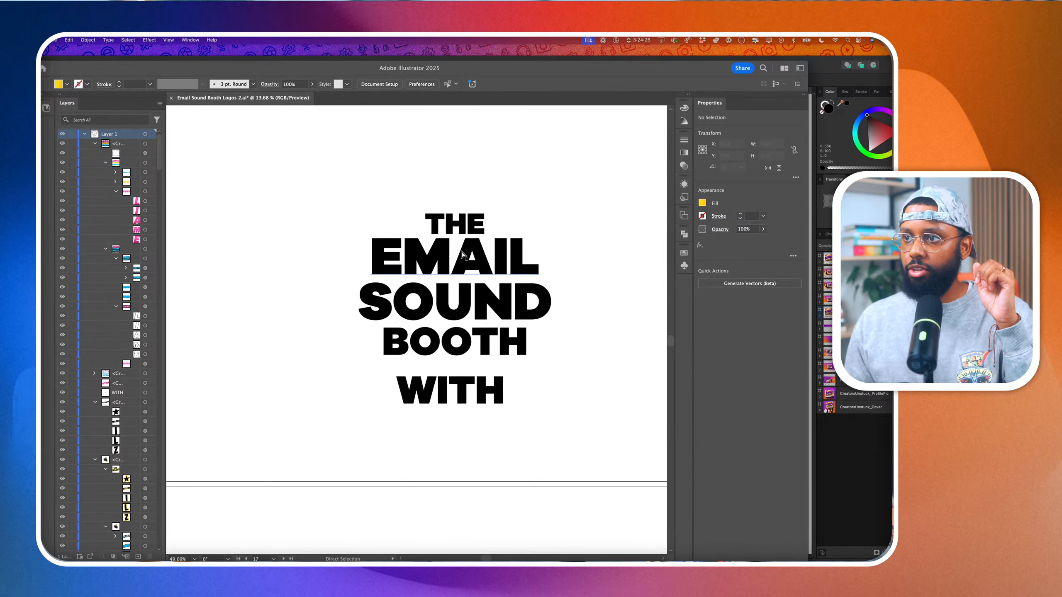
Select all the plain black text lines, THE EMAIL SOUND BOOTH and WITH, and move them higher on their artboard
click(460, 263)
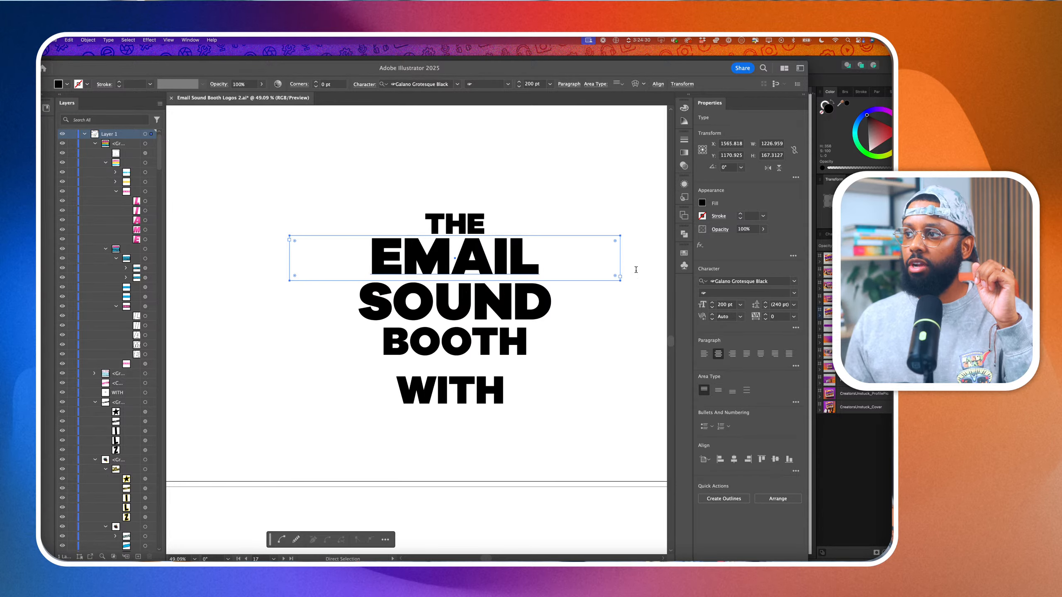
scroll(636, 270, down, 5)
scroll(550, 310, right, 3)
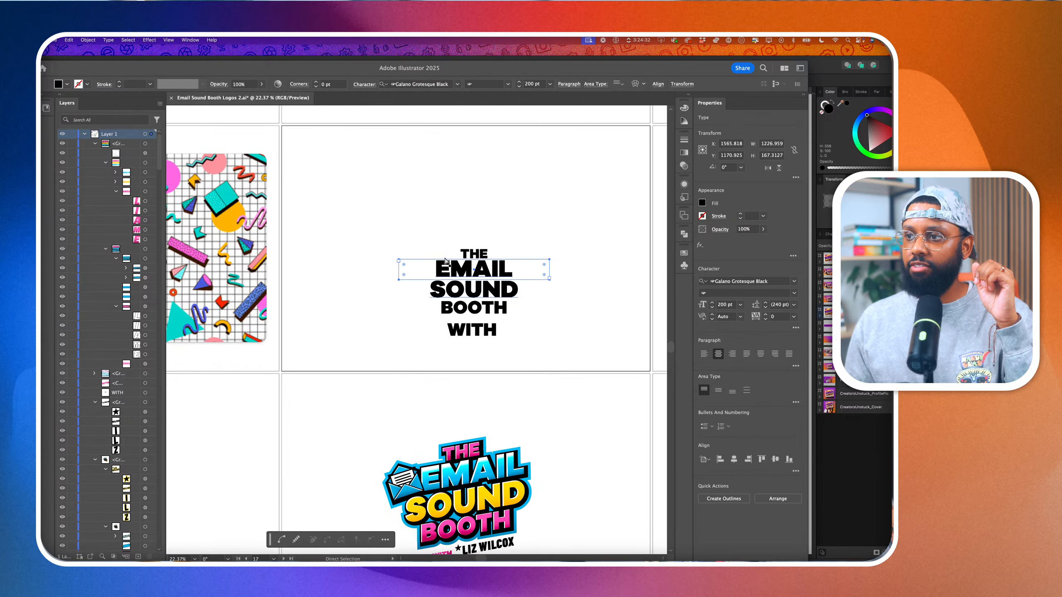
drag(417, 237, 518, 356)
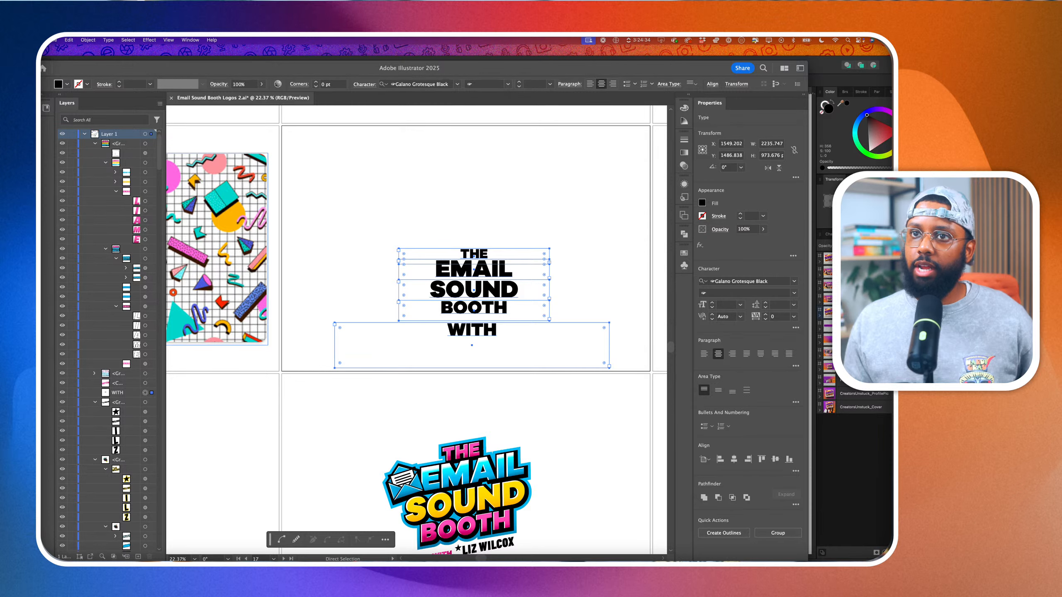
scroll(414, 417, right, 3)
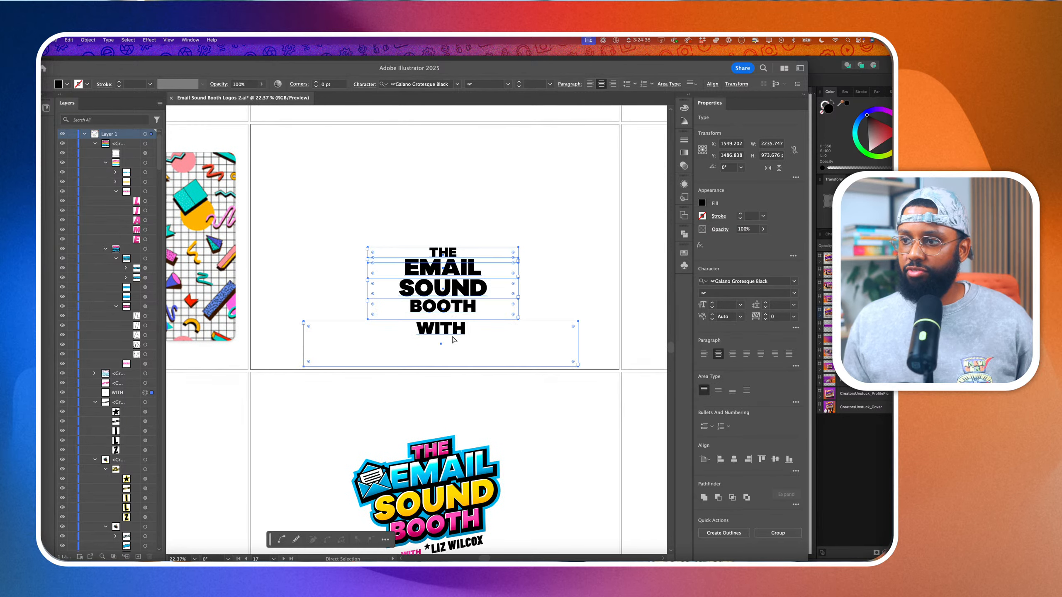
drag(451, 302, 442, 223)
scroll(441, 222, down, 2)
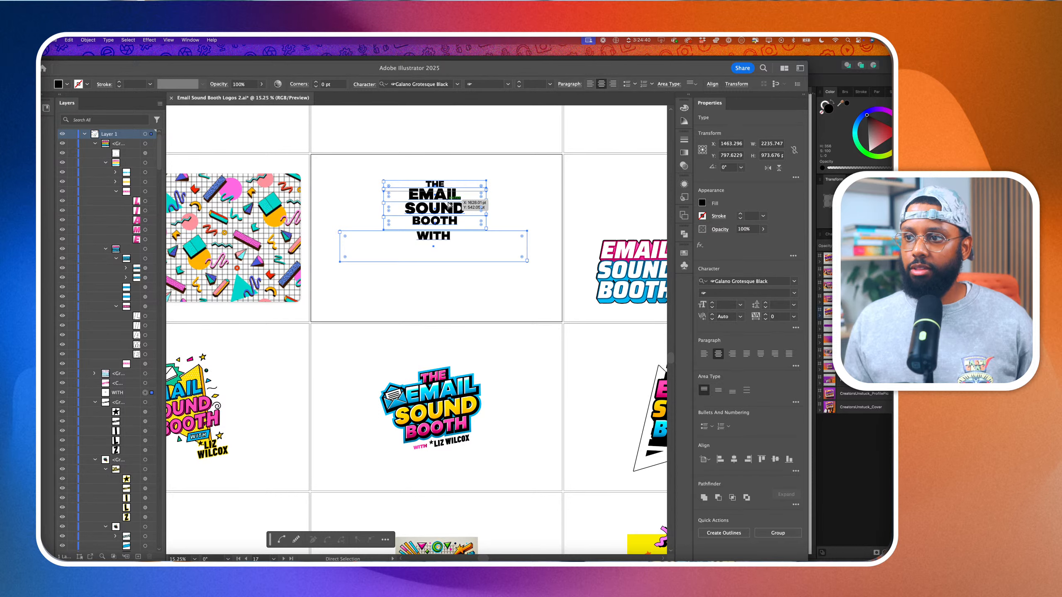
Reposition the four black title lines THE EMAIL SOUND BOOTH lower and further left on their artboard, apart from the word WITH
scroll(448, 205, right, 2)
click(458, 252)
drag(422, 232, 549, 163)
key(super+z)
drag(429, 213, 400, 248)
scroll(400, 249, up, 3)
scroll(449, 243, down, 5)
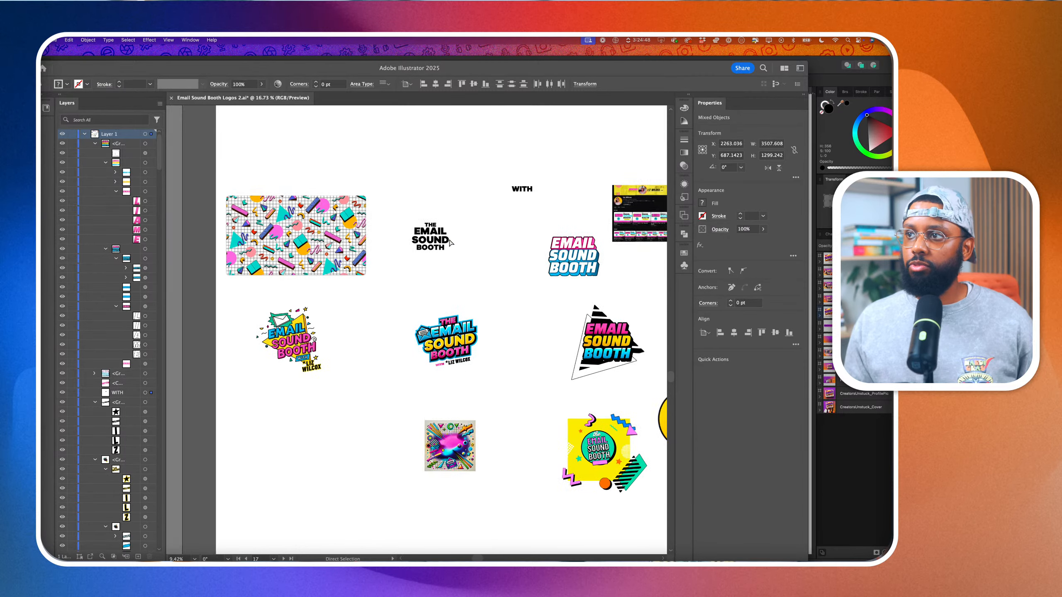
Delete the separate black word WITH near the plain title text's artboard edge
scroll(481, 213, up, 1)
click(489, 219)
click(491, 214)
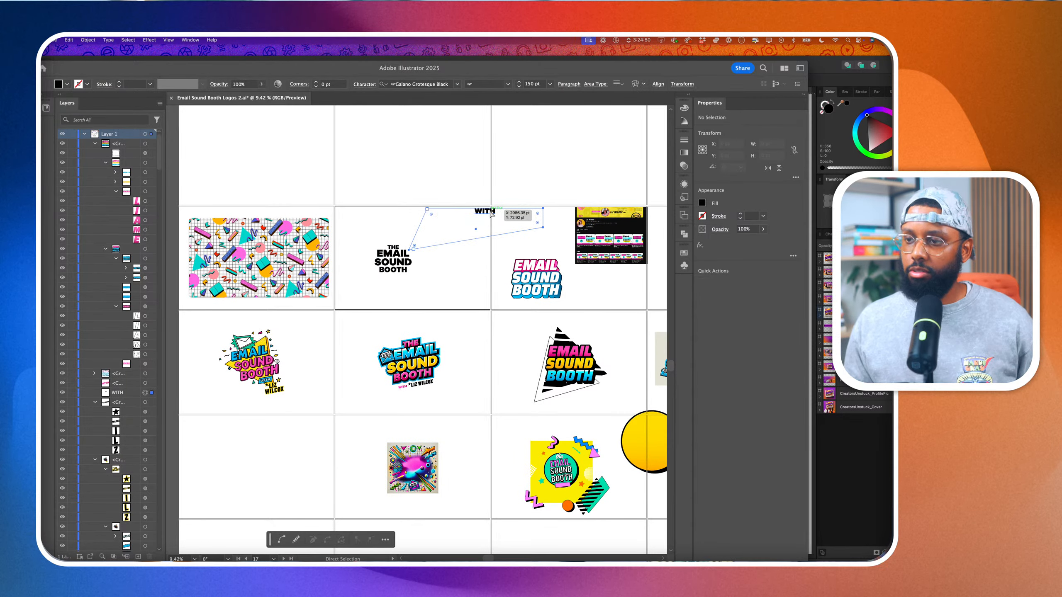
key(Delete)
scroll(392, 256, up, 3)
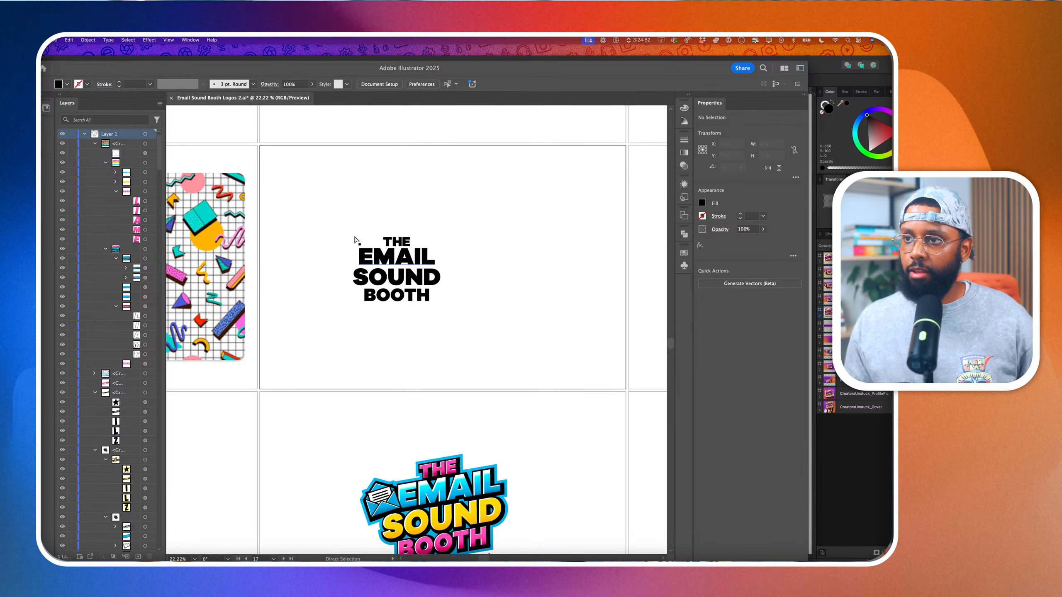
Move the four black title lines up on their artboard and place a duplicate directly below them
click(357, 238)
scroll(396, 254, up, 2)
scroll(394, 252, down, 3)
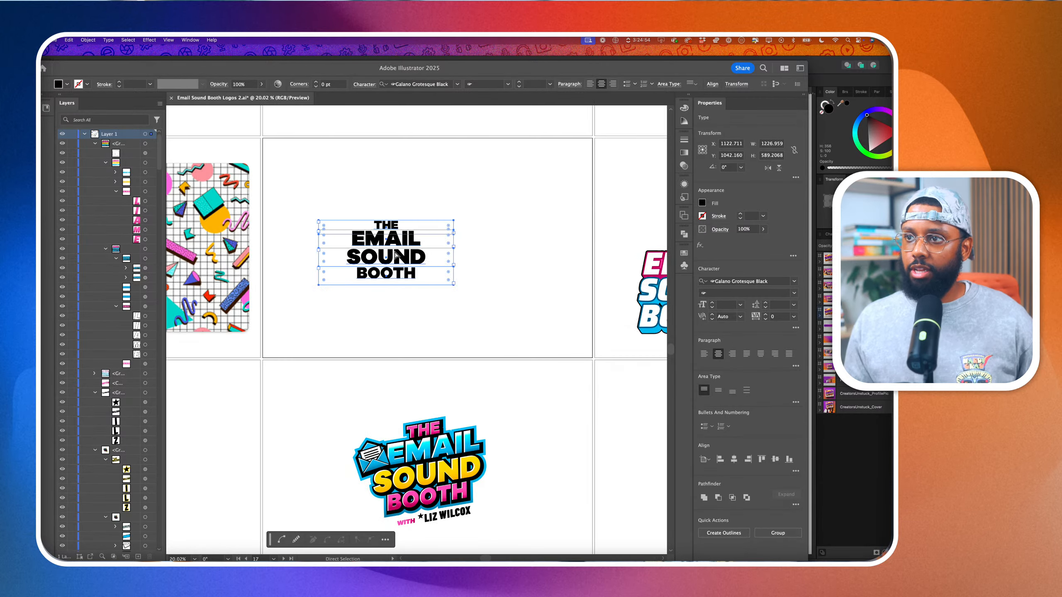
drag(394, 251, 394, 188)
drag(394, 189, 395, 276)
Try replacing the word EMAIL in the upper title copy with "asdfasdf", and undo the text change
click(393, 185)
scroll(392, 185, up, 3)
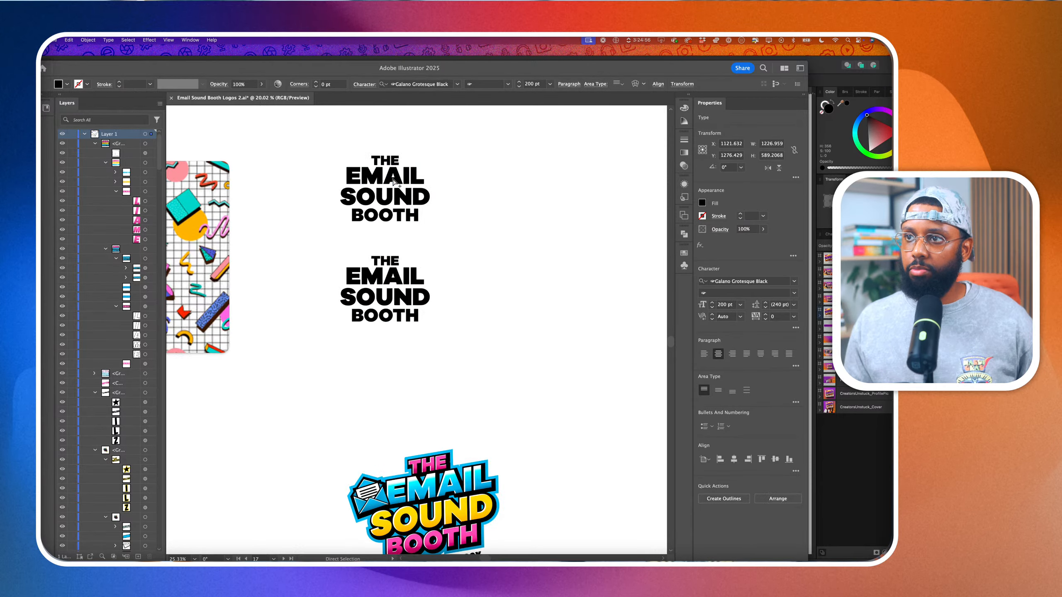
double_click(397, 184)
text(asdfasdf)
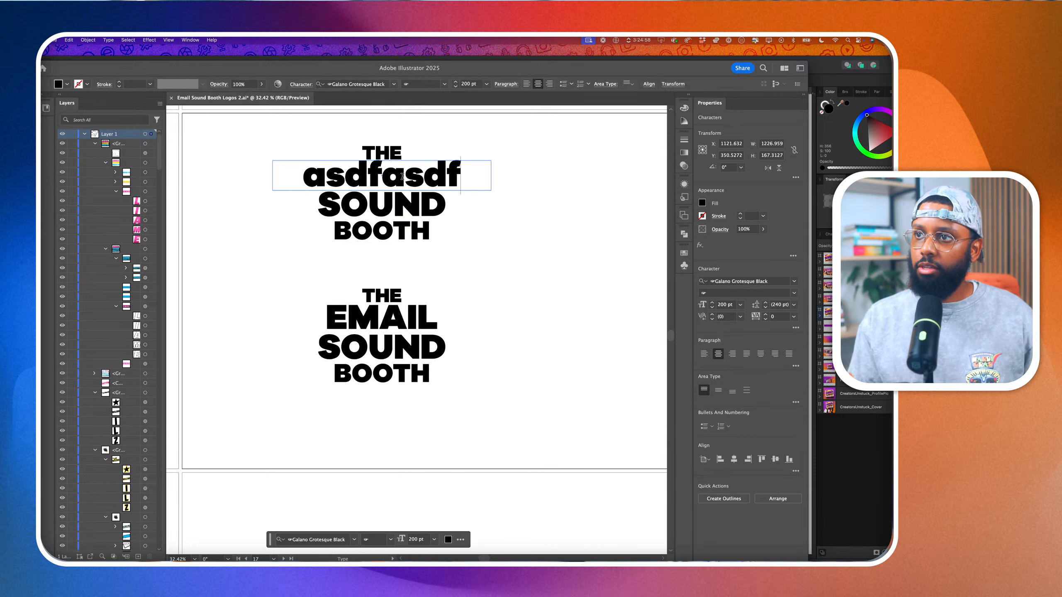
scroll(396, 203, up, 1)
scroll(397, 204, up, 1)
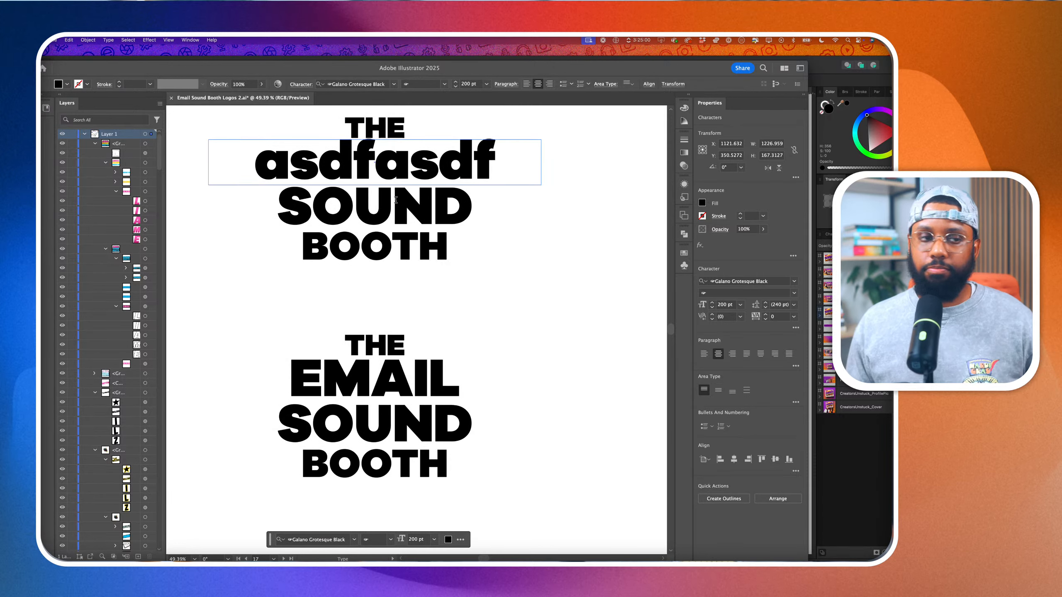
key(super+z)
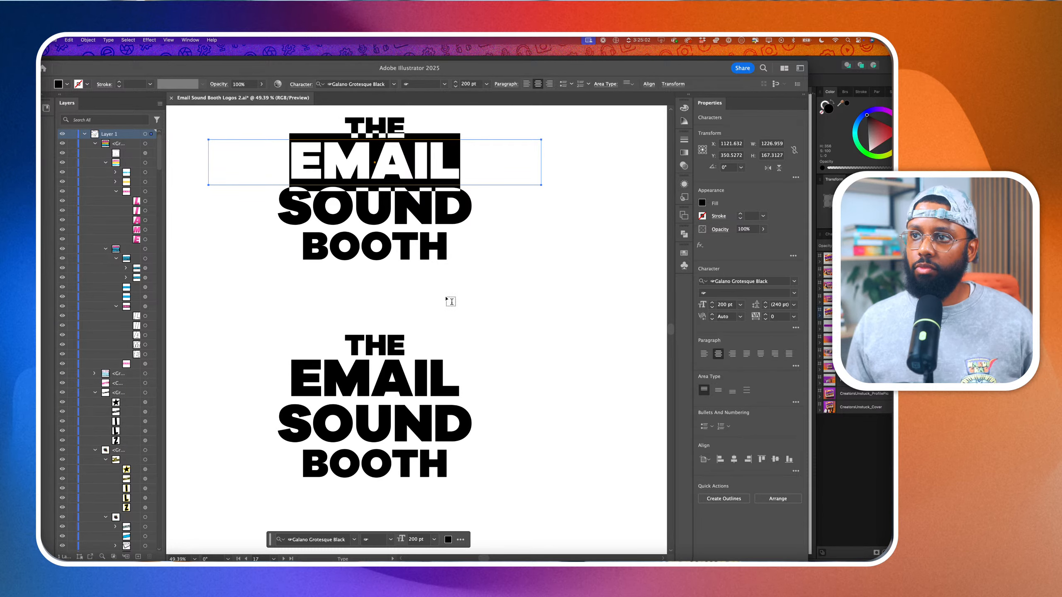
scroll(450, 301, down, 2)
key(Escape)
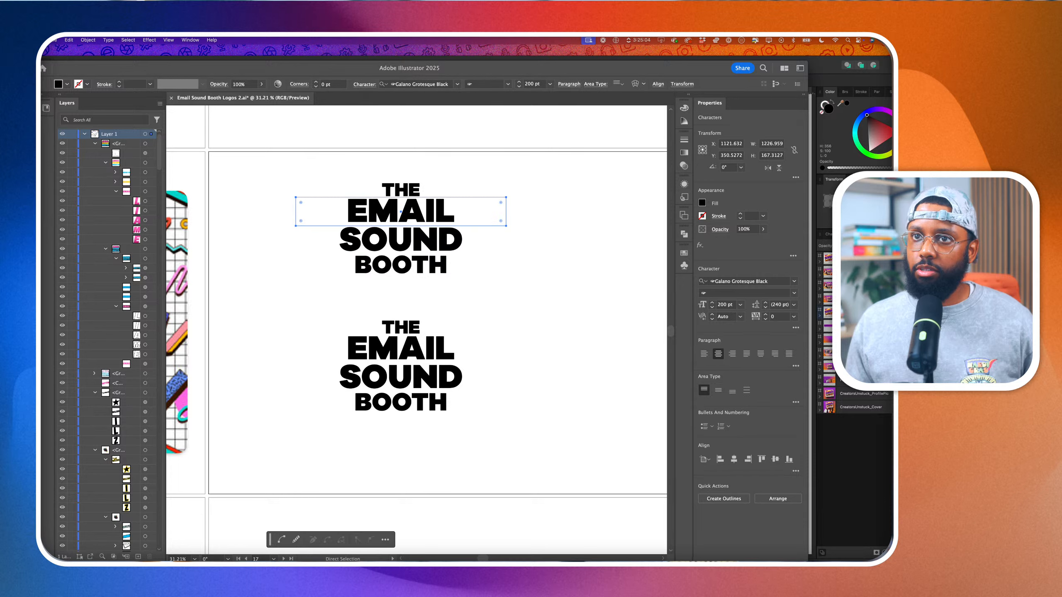
Convert all four lines of the lower title copy to outlines
drag(302, 314, 494, 448)
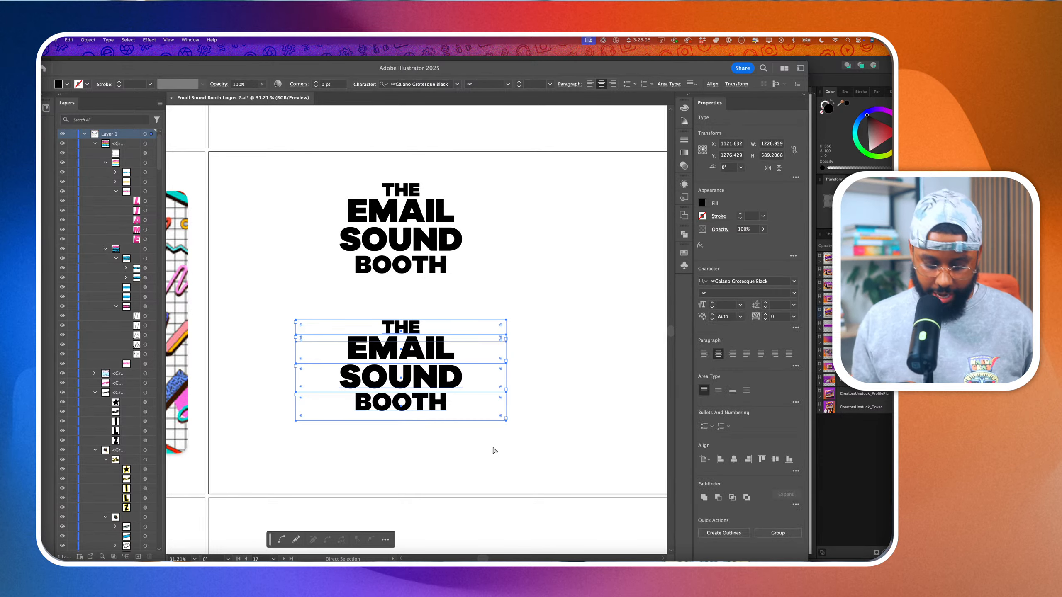
key(super+shift+o)
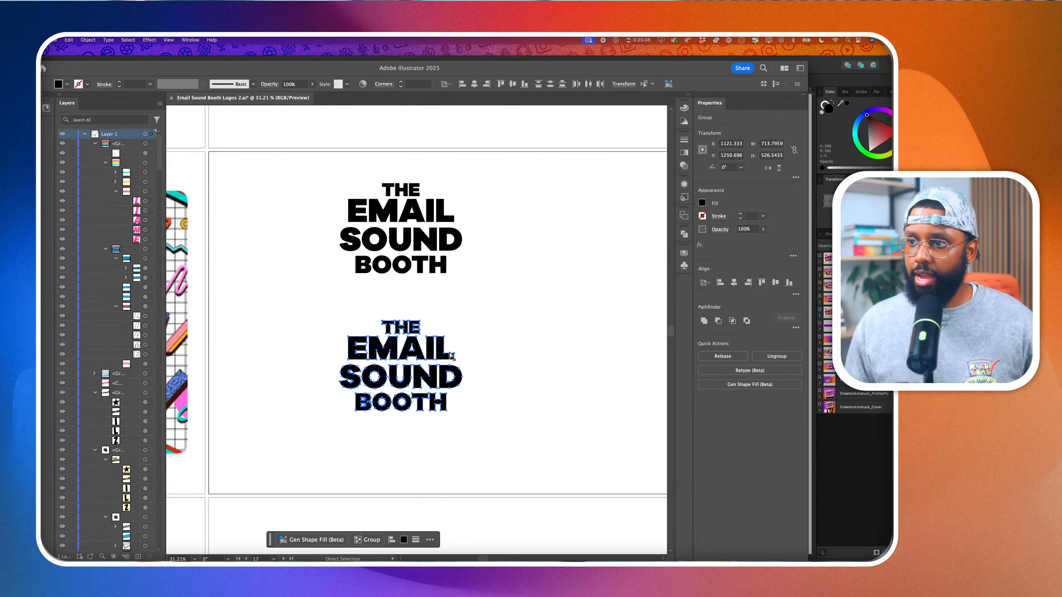
scroll(451, 355, up, 3)
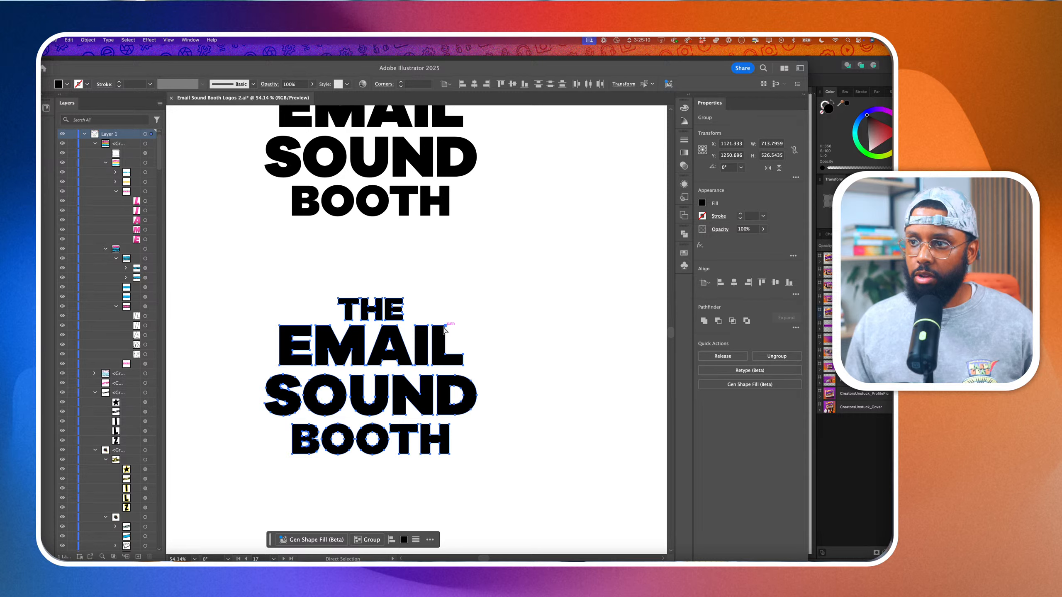
Try pulling the upper corner of the outlined letter L in EMAIL outward, and undo the shape changes
drag(448, 327, 506, 324)
key(super+z)
click(446, 326)
key(super+z)
key(super+z)
click(504, 322)
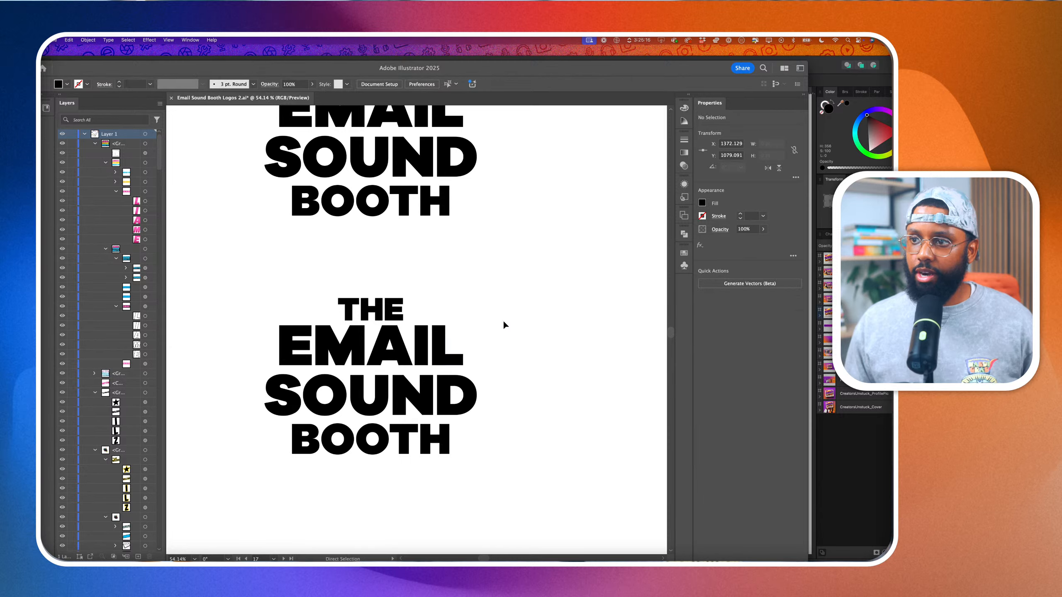
scroll(503, 321, down, 3)
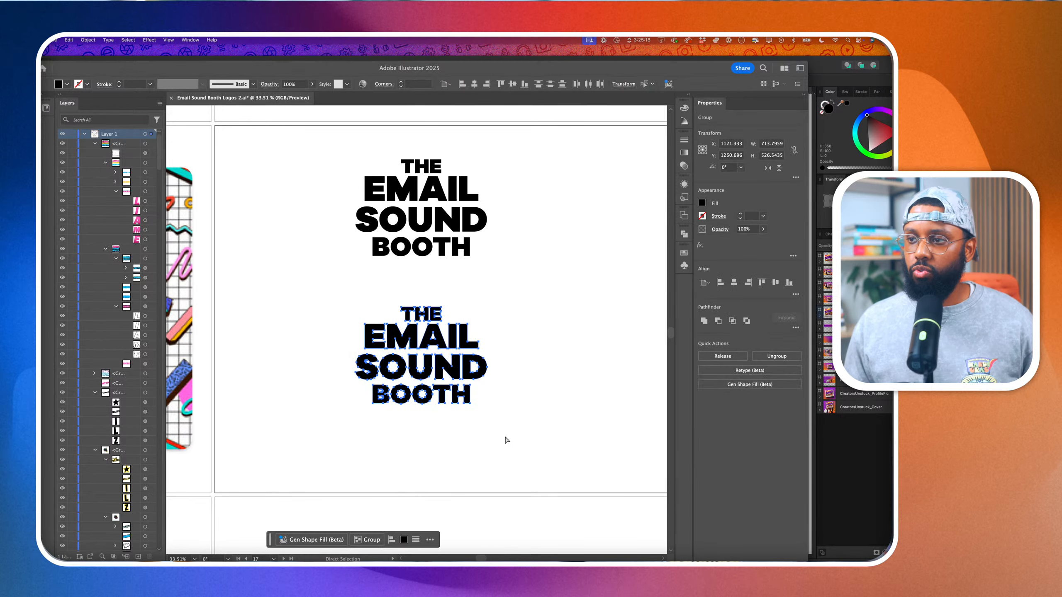
Isolate the word EMAIL from the outlined lower title with the Selection tool and shift it slightly down and left
drag(505, 437, 319, 291)
key(v)
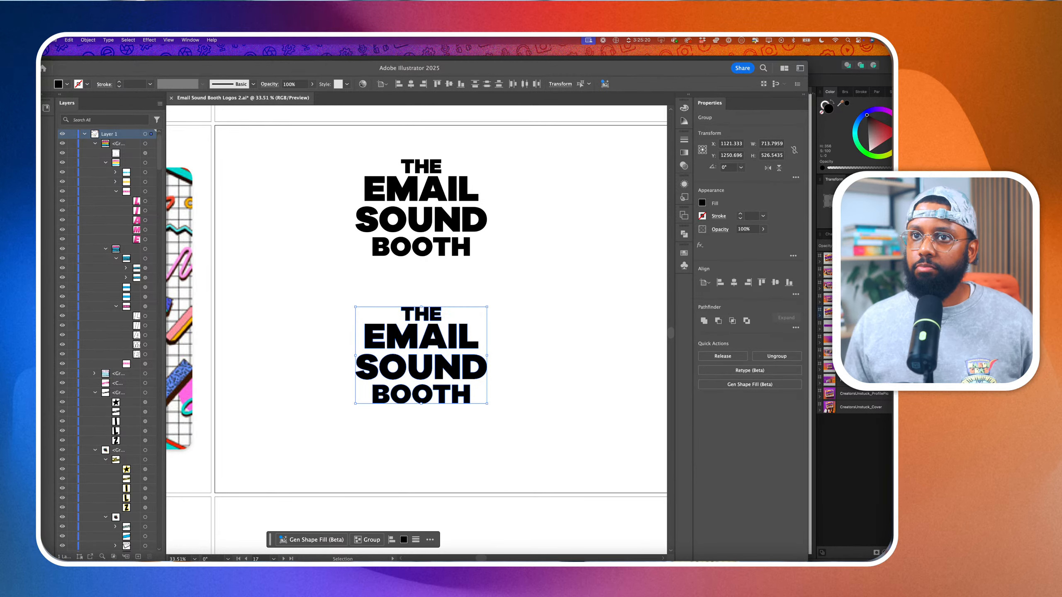
click(488, 302)
drag(472, 344, 471, 345)
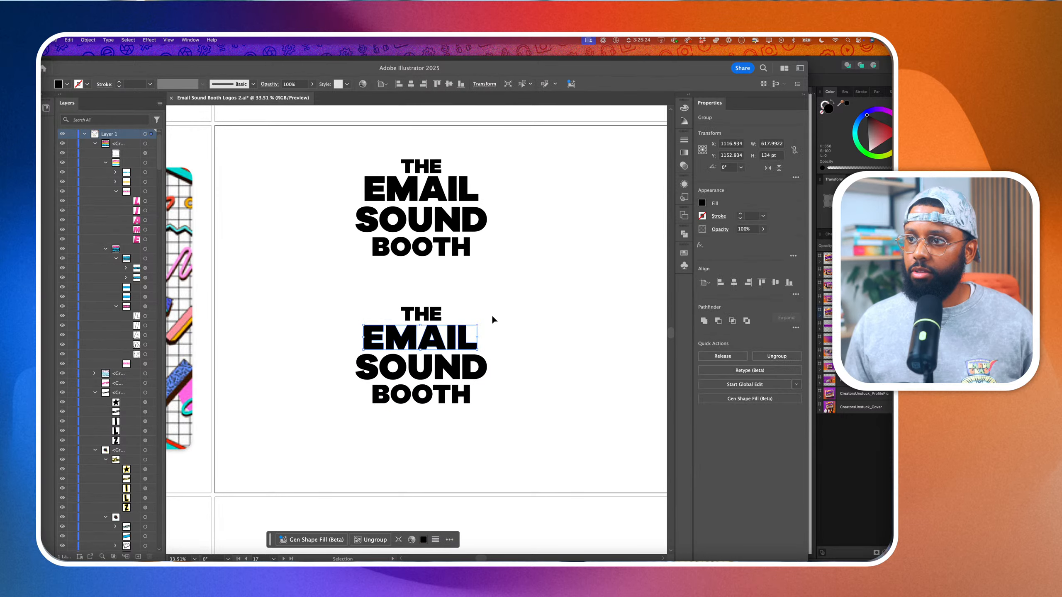
Rotate the whole outlined lower title about 8° counterclockwise and shear it 10° along the horizontal axis
drag(370, 294, 509, 414)
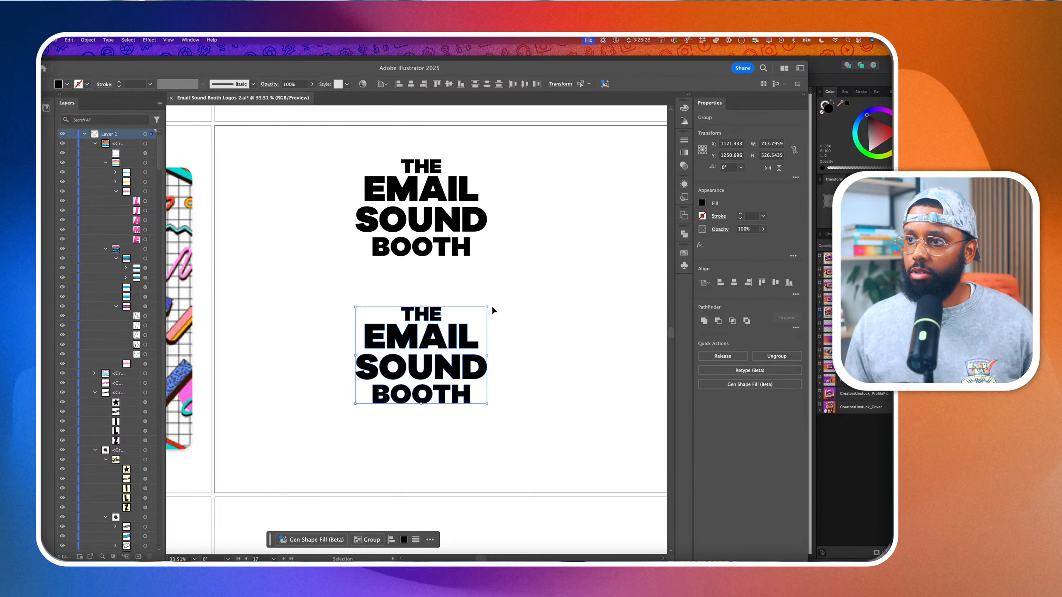
drag(490, 306, 482, 300)
click(89, 40)
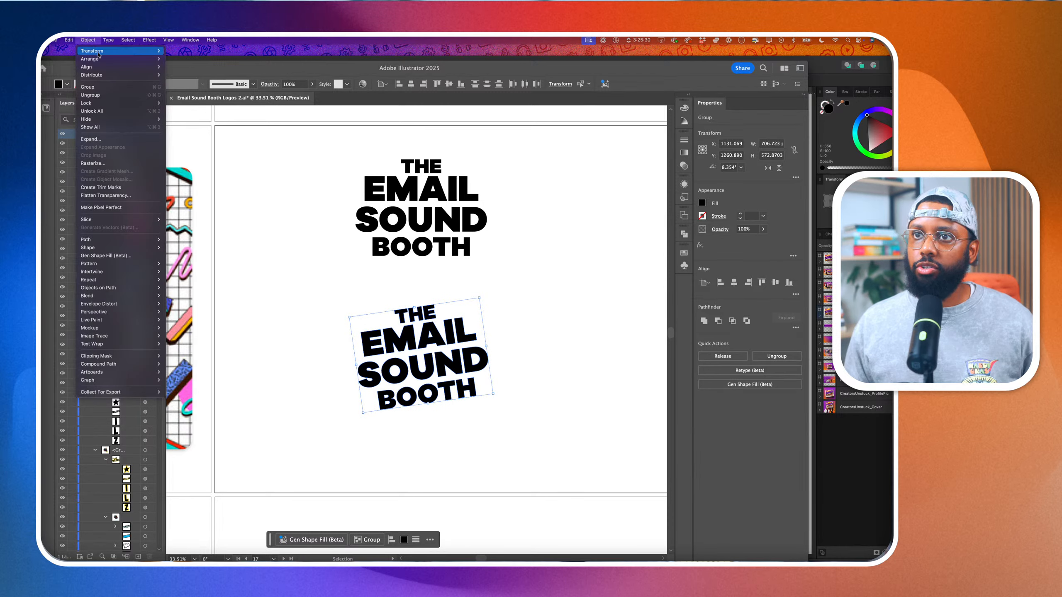
mouse_move(127, 51)
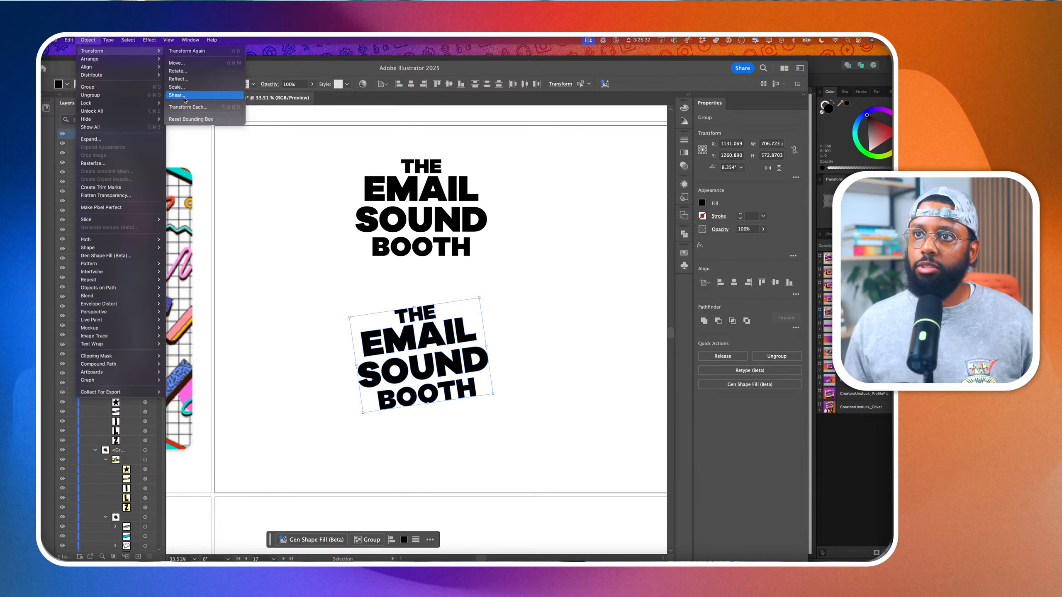
click(189, 94)
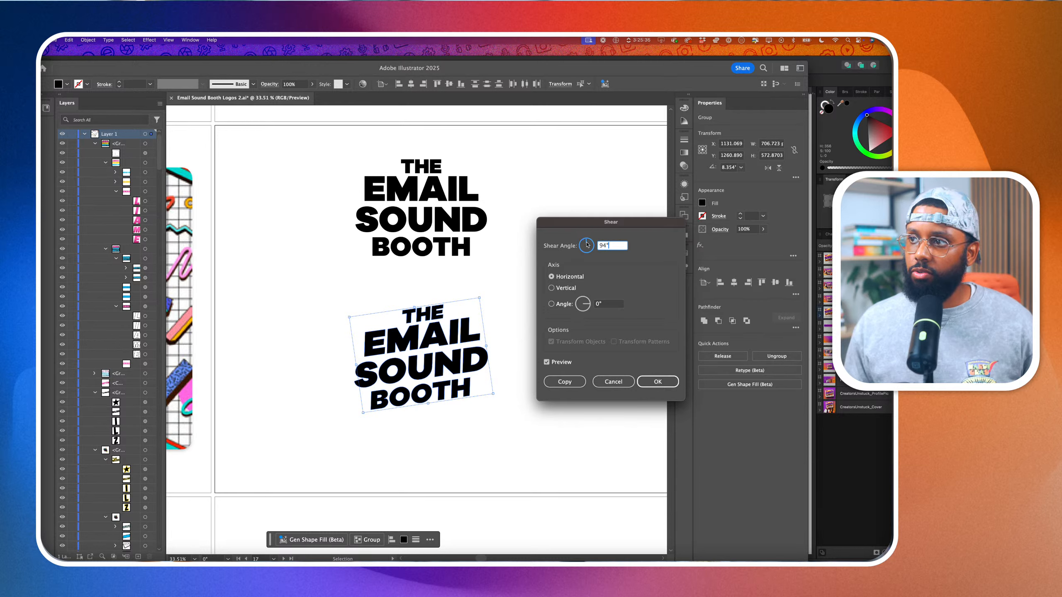
drag(587, 247, 585, 251)
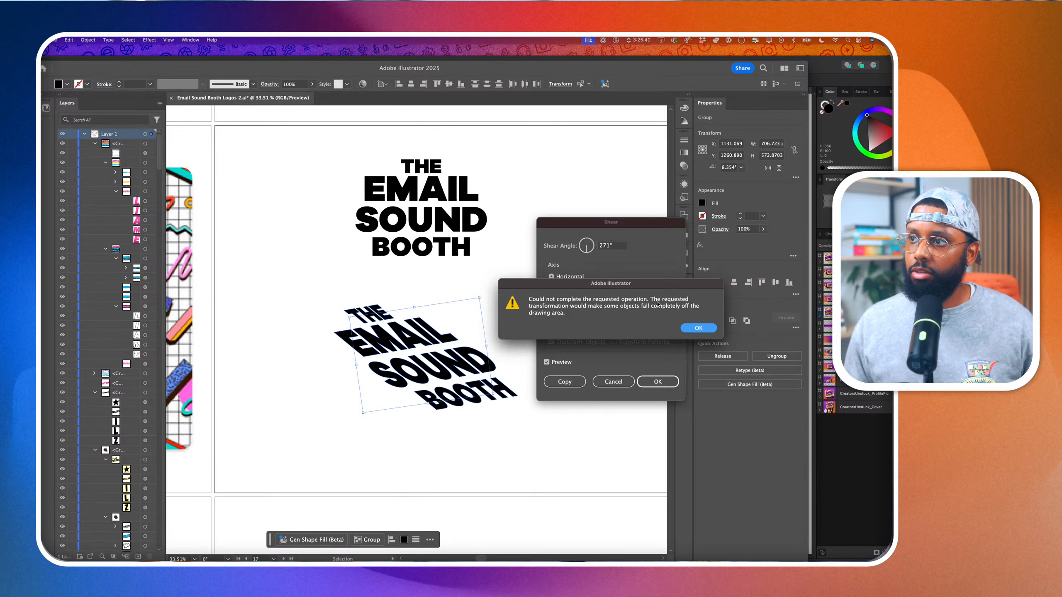
click(697, 329)
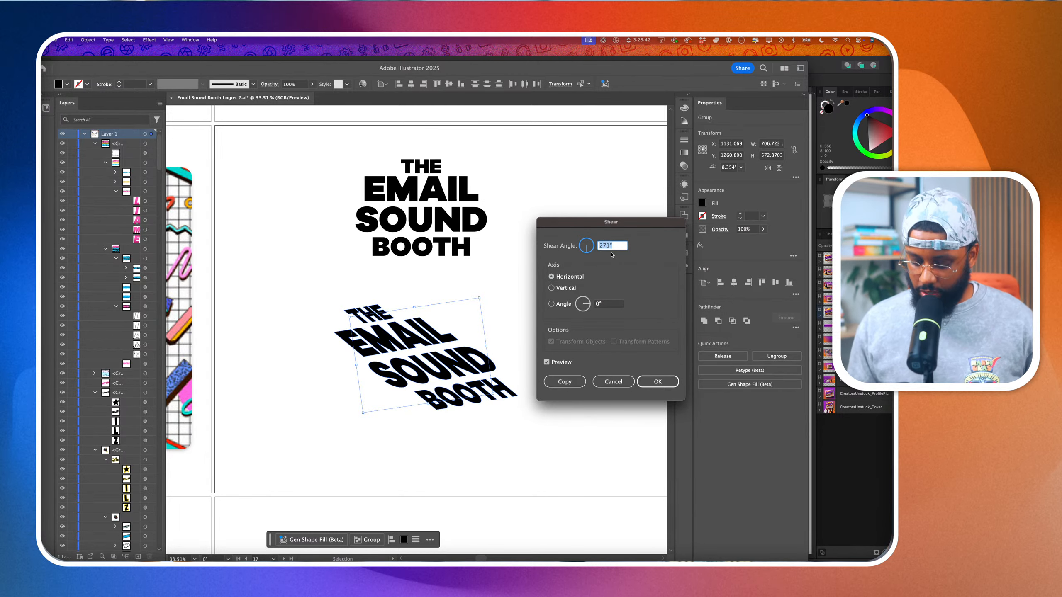
text(10)
key(Tab)
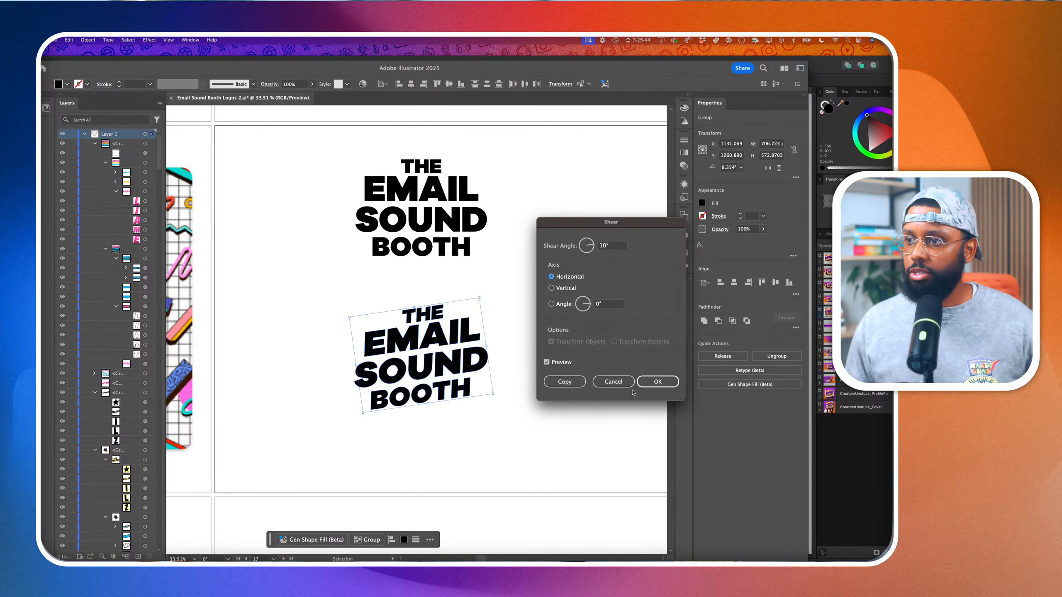
key(Return)
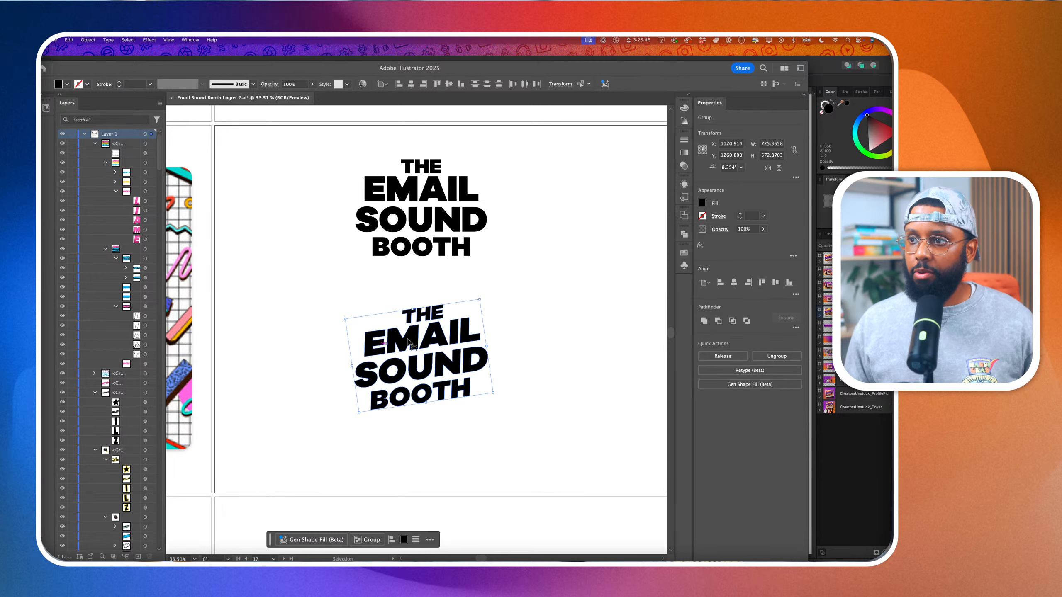
Isolate the letters of THE in the slanted lower title with Direct Selection and shift the word slightly left and down
scroll(408, 341, up, 2)
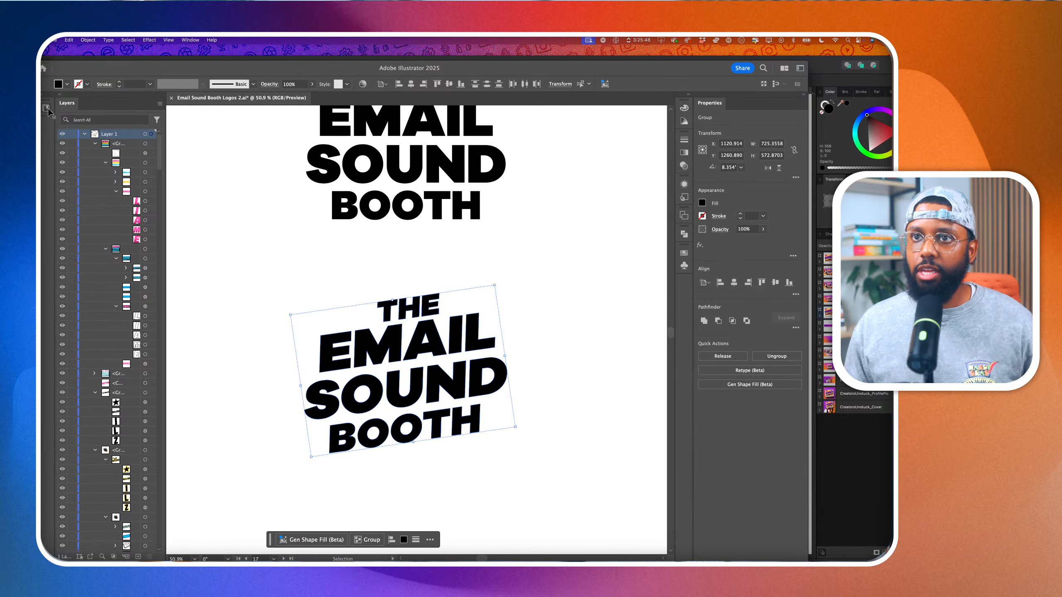
key(a)
click(339, 228)
scroll(399, 348, up, 5)
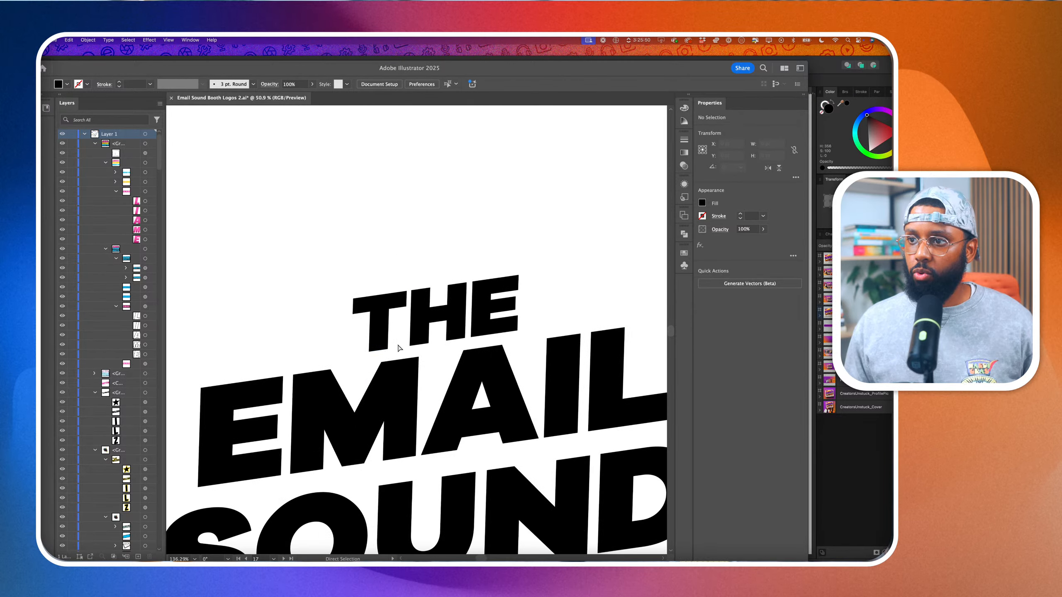
click(379, 333)
shift+click(422, 327)
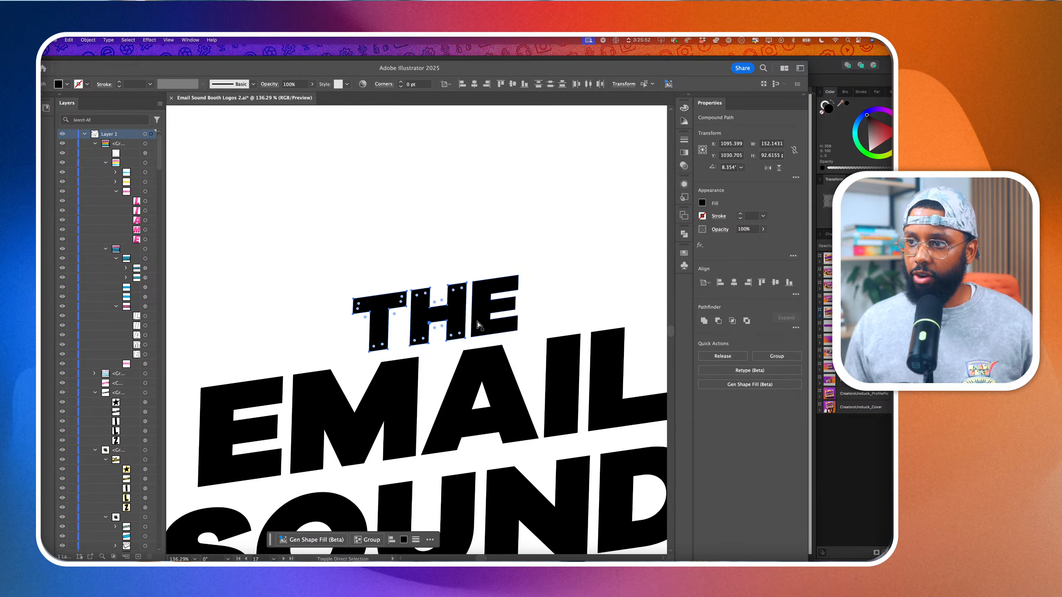
shift+click(478, 322)
scroll(477, 322, down, 3)
scroll(477, 322, down, 2)
drag(479, 322, 469, 325)
scroll(469, 324, down, 5)
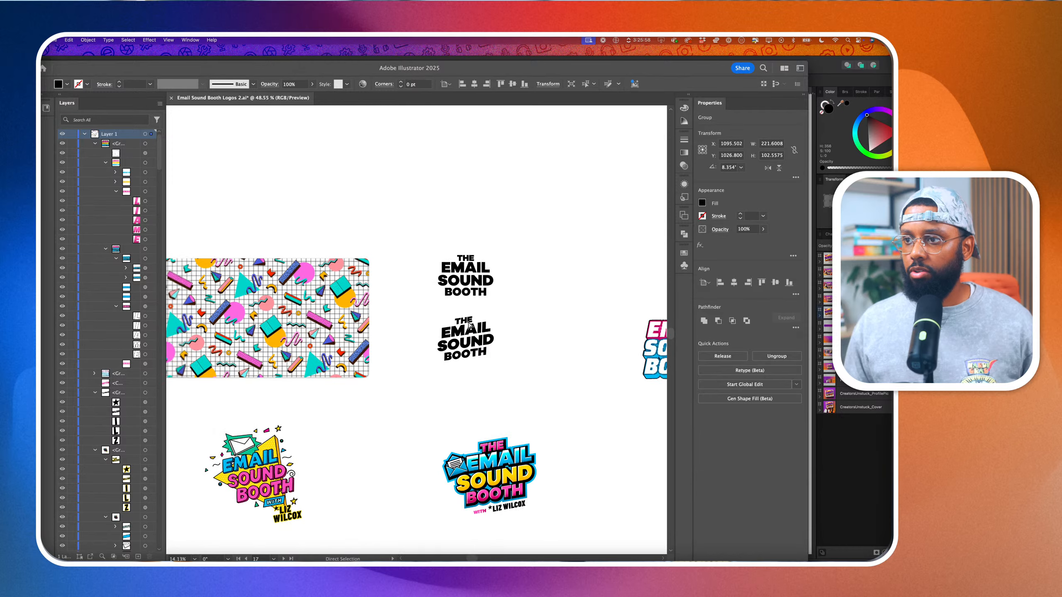
Compare the slanted black title with the finished coloured logo on the artboard below and the surrounding concepts
click(418, 316)
click(473, 469)
scroll(472, 469, up, 5)
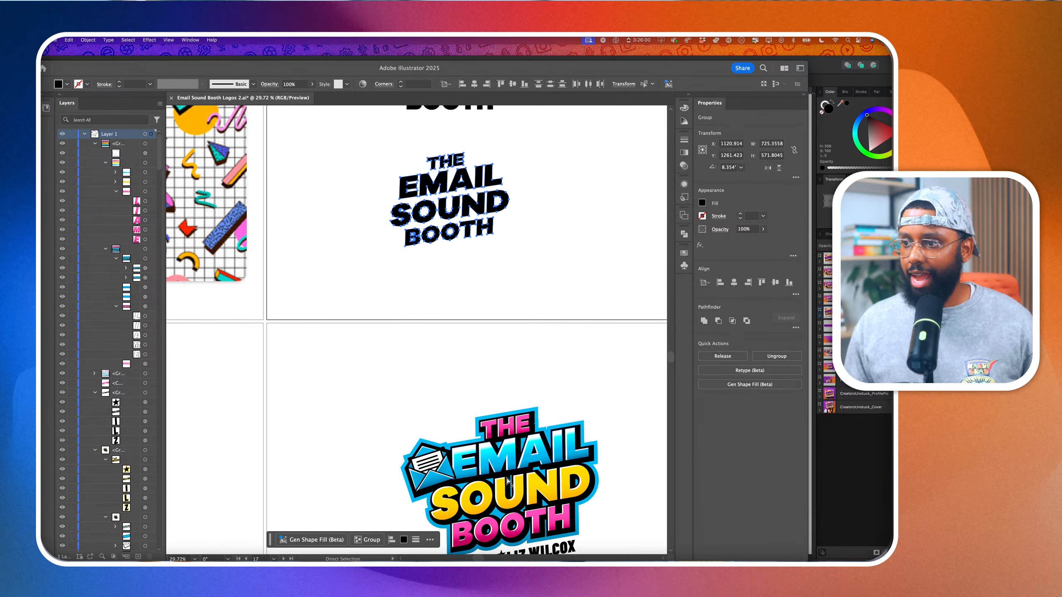
scroll(470, 499, down, 5)
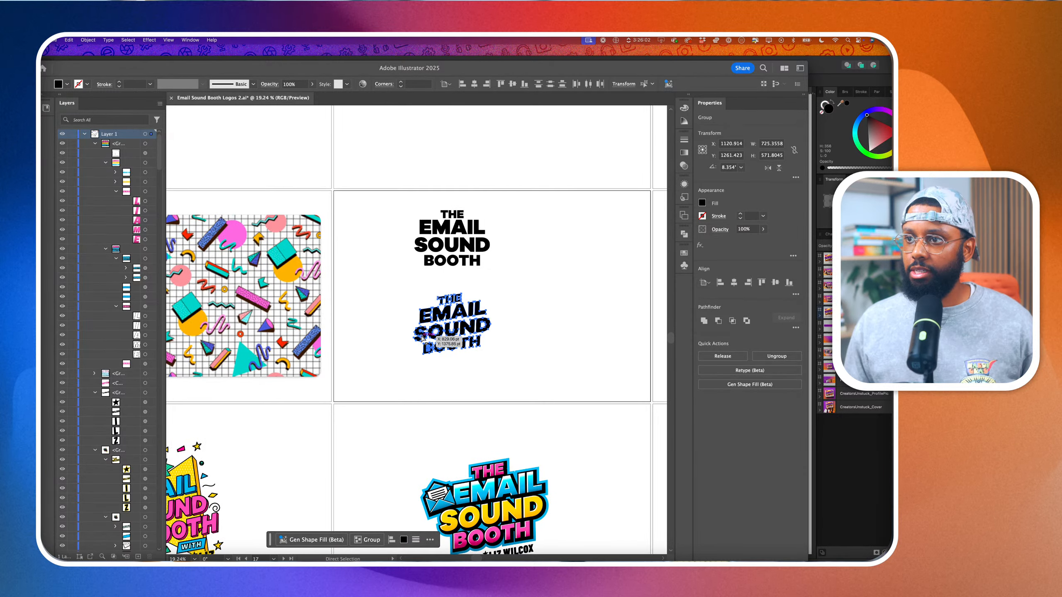
click(455, 340)
scroll(455, 341, up, 4)
scroll(396, 282, down, 3)
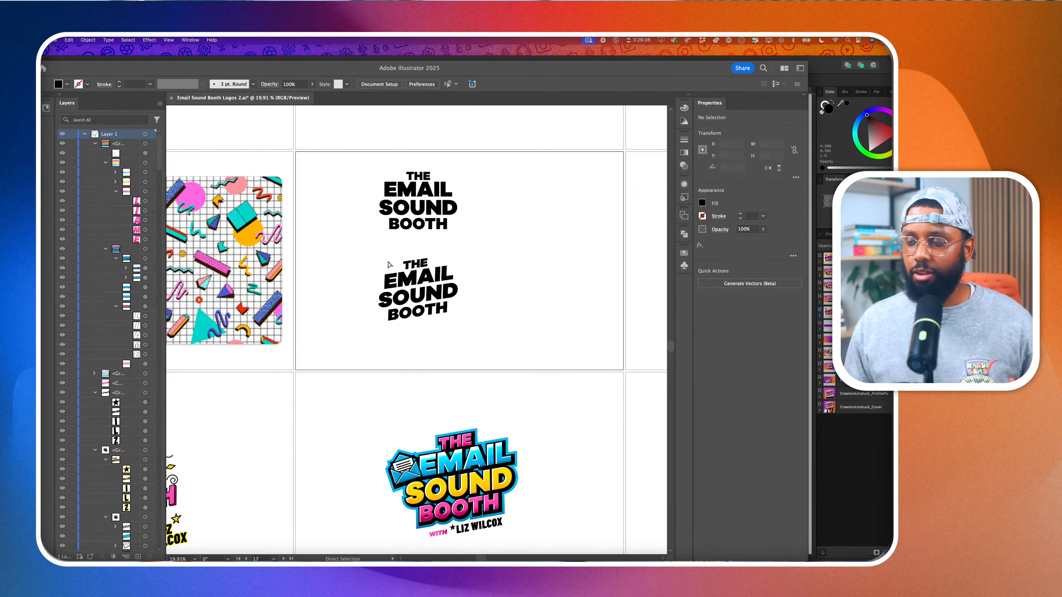
scroll(373, 253, up, 1)
scroll(372, 252, down, 2)
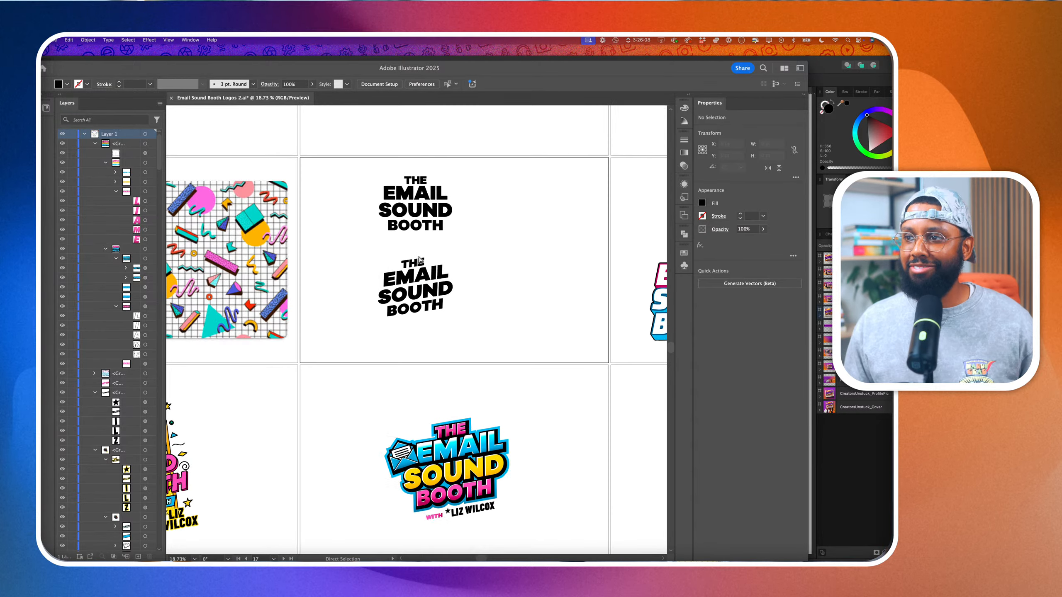
scroll(403, 268, up, 4)
scroll(403, 268, up, 1)
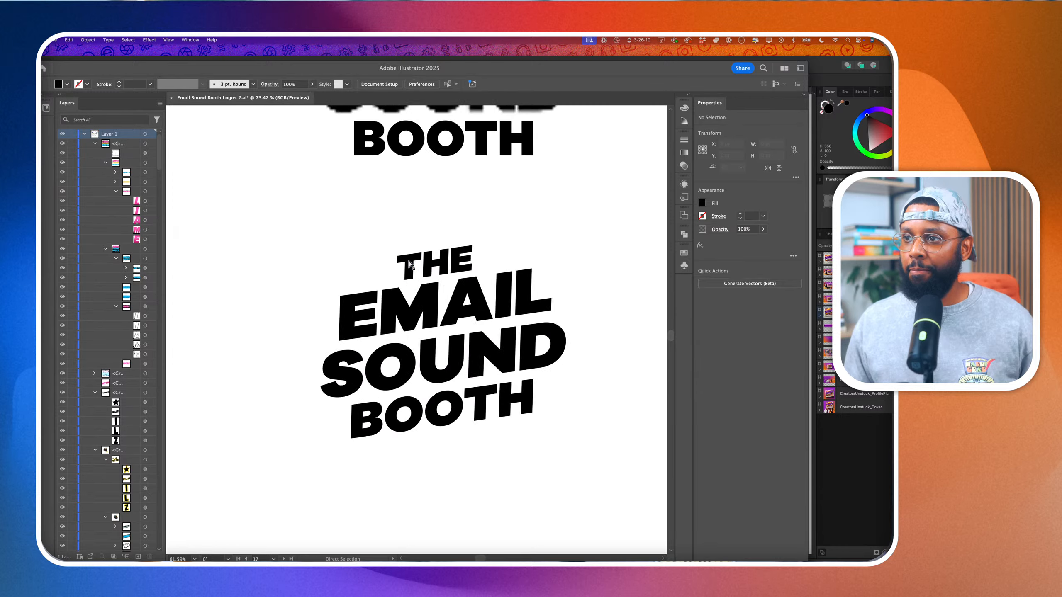
scroll(416, 304, down, 4)
scroll(418, 306, down, 2)
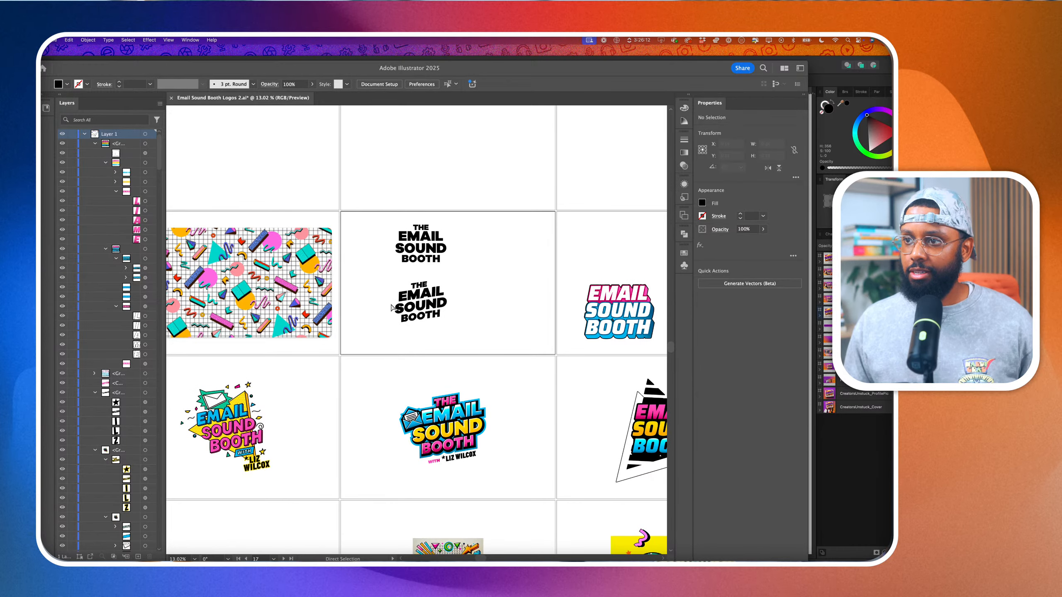
Move the slanted black title down and to the right so it sits beside the finished coloured logo
click(475, 345)
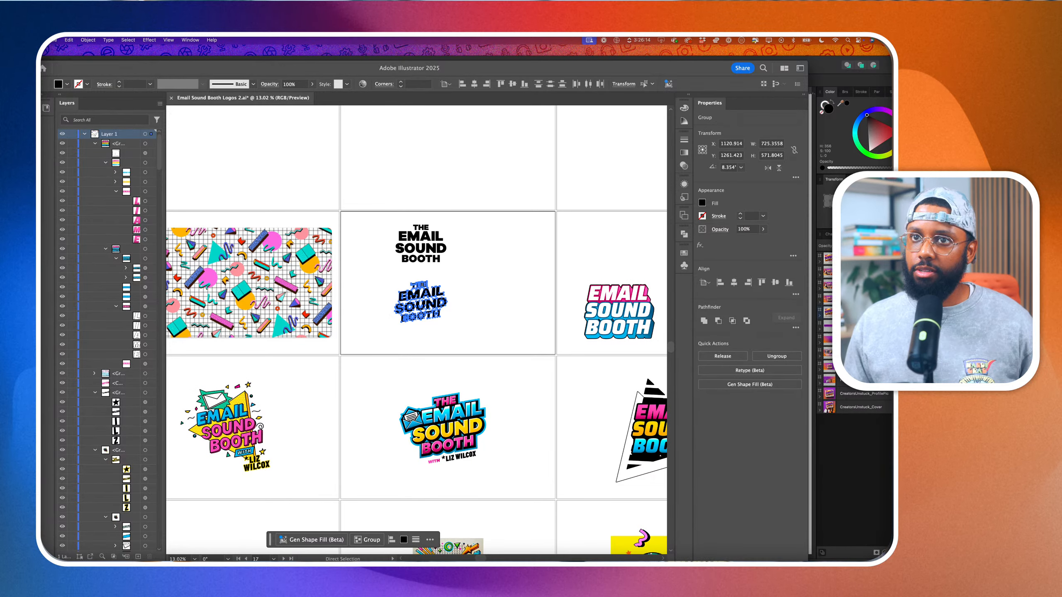
drag(429, 314, 504, 378)
scroll(506, 380, up, 4)
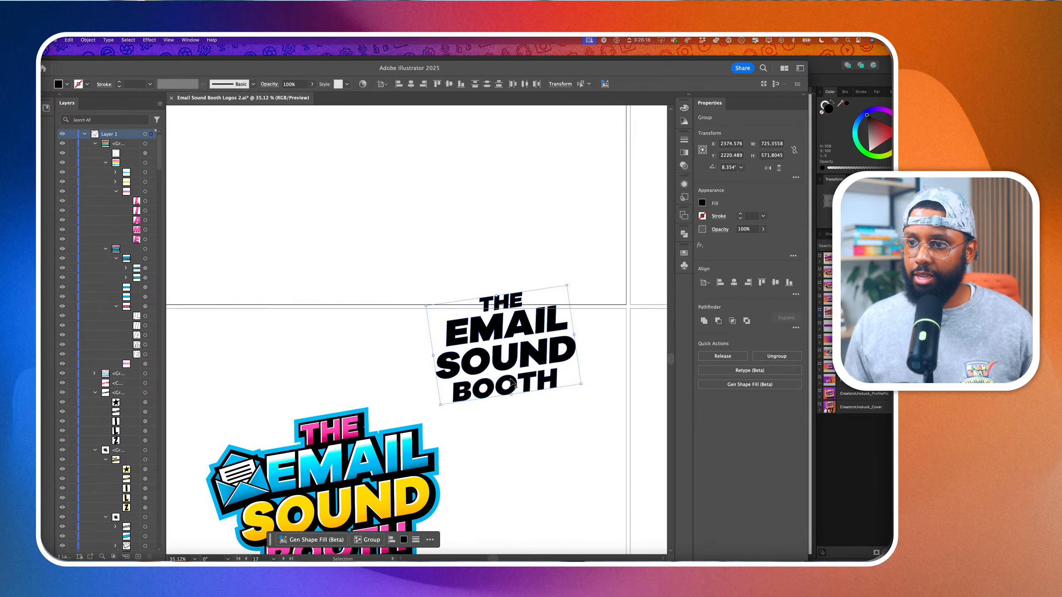
Combine the letters T, H and E of the slanted title's first line into one compound path
key(a)
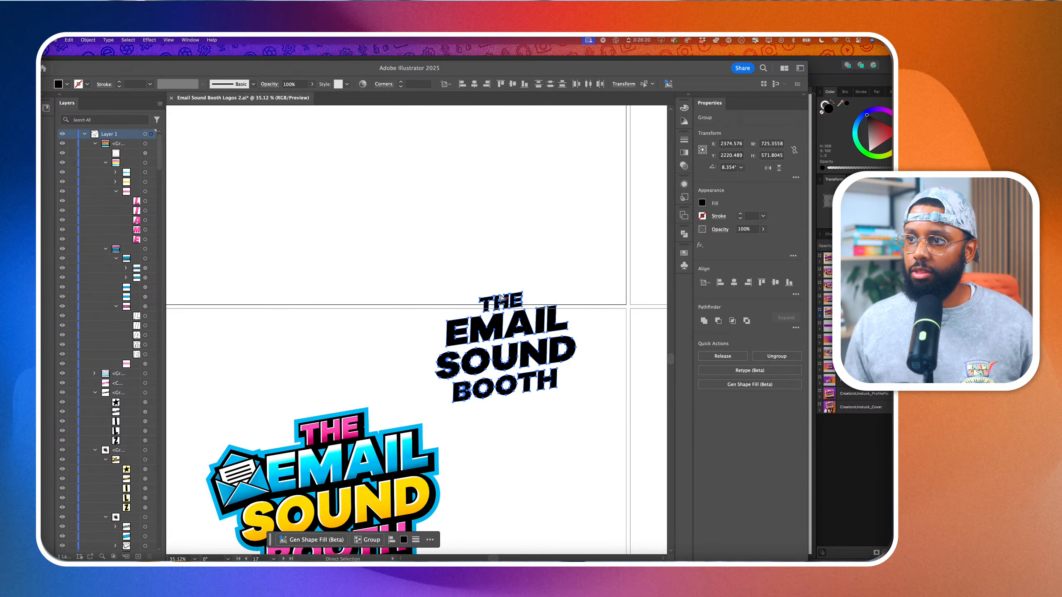
scroll(502, 298, up, 8)
click(461, 341)
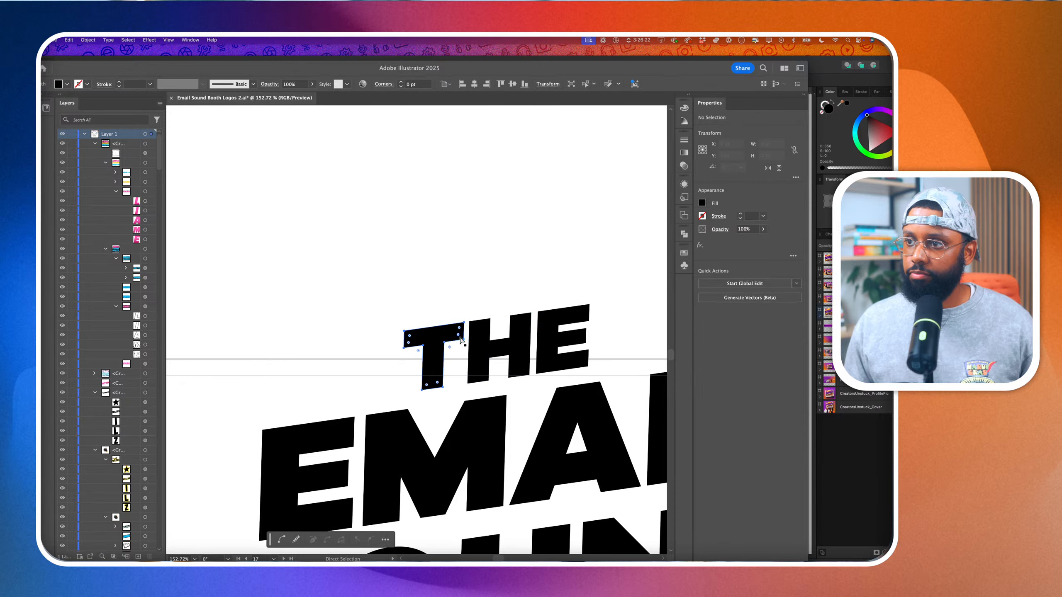
shift+click(490, 350)
shift+click(544, 349)
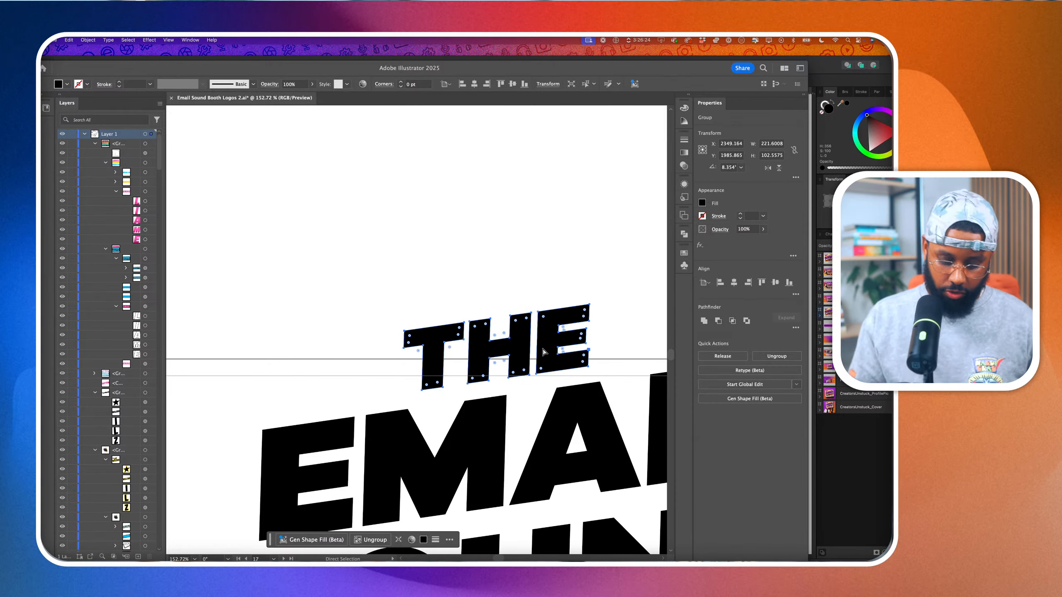
key(super+8)
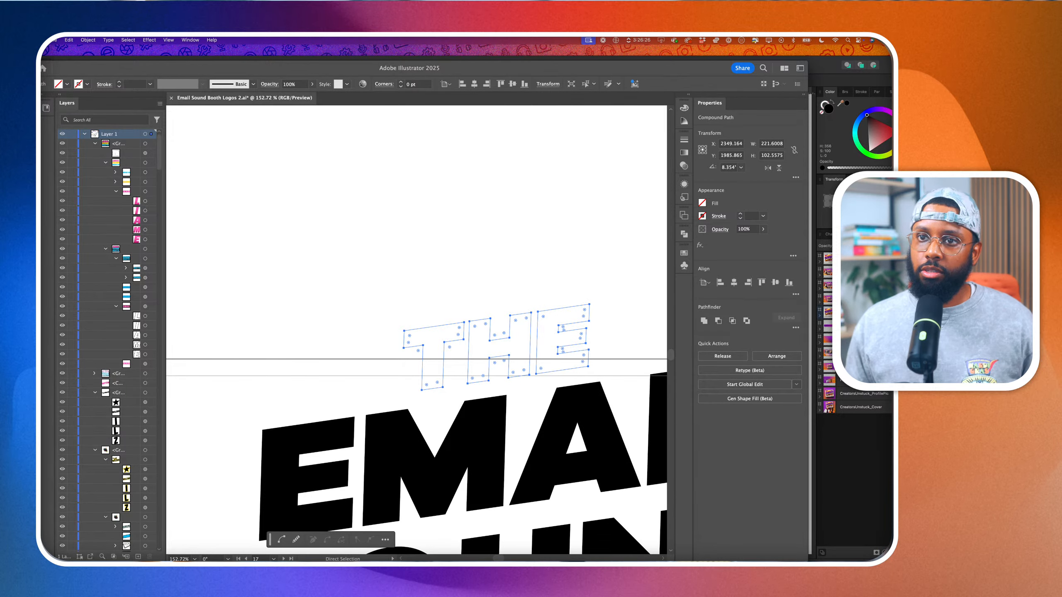
Fill the compound word THE with the pink gradient sampled from THE in the finished logo
key(i)
scroll(253, 303, down, 5)
scroll(252, 302, down, 5)
scroll(252, 302, left, 5)
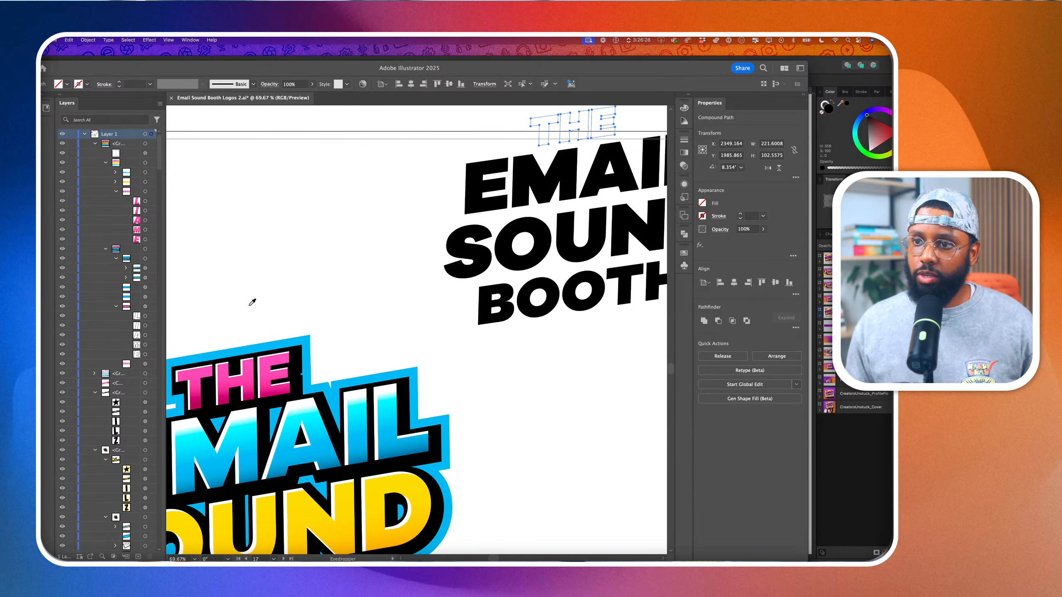
click(269, 362)
scroll(351, 337, up, 3)
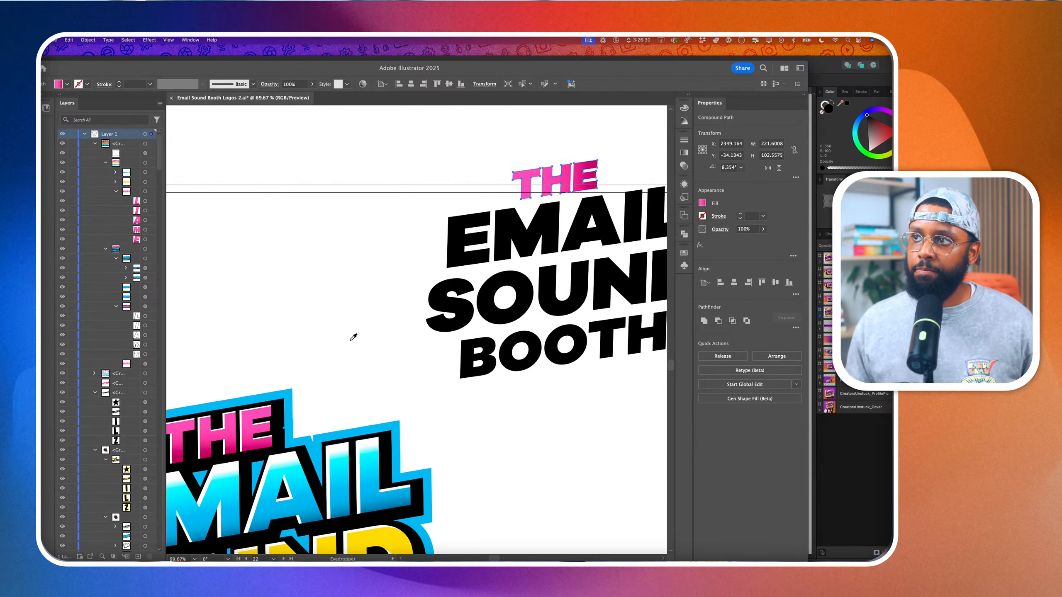
Redirect the pink gradient on THE so it runs vertically from the top of the letters to the bottom
key(g)
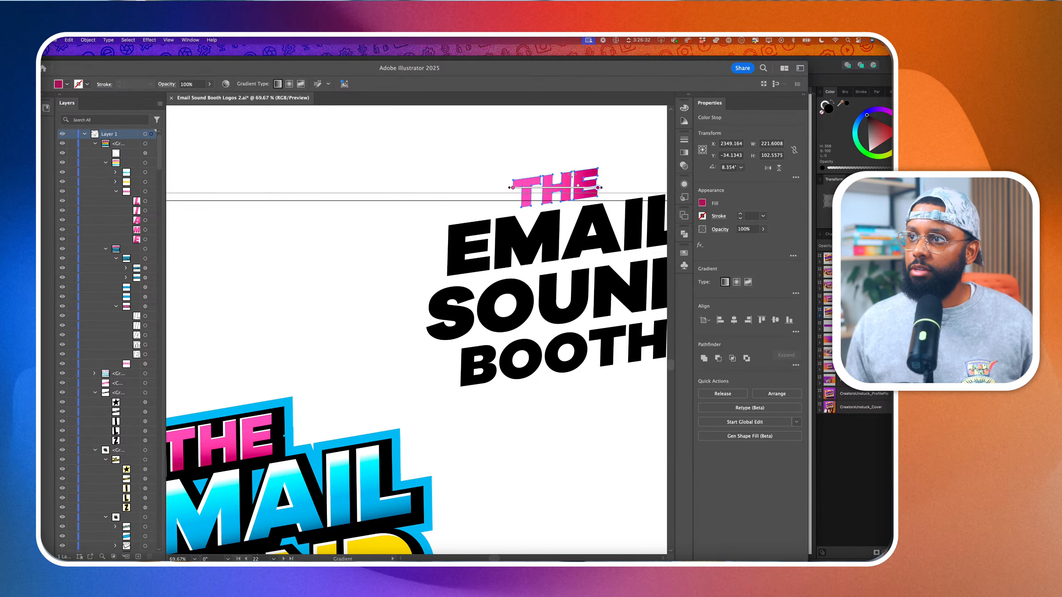
drag(573, 172, 572, 200)
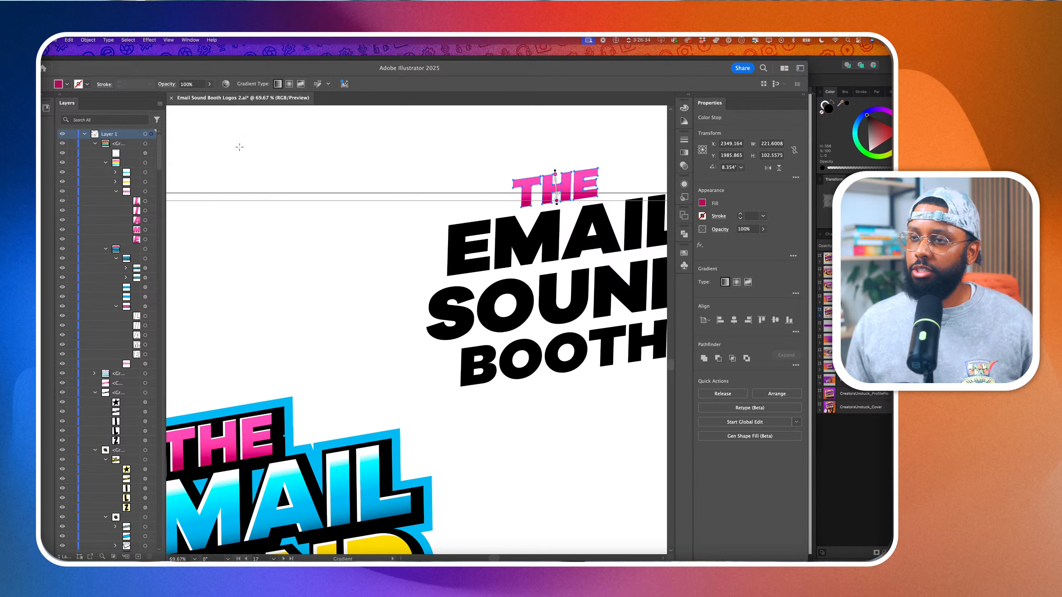
key(a)
Combine all five letters of BOOTH in the slanted title into one compound path
scroll(379, 308, right, 3)
scroll(380, 309, up, 1)
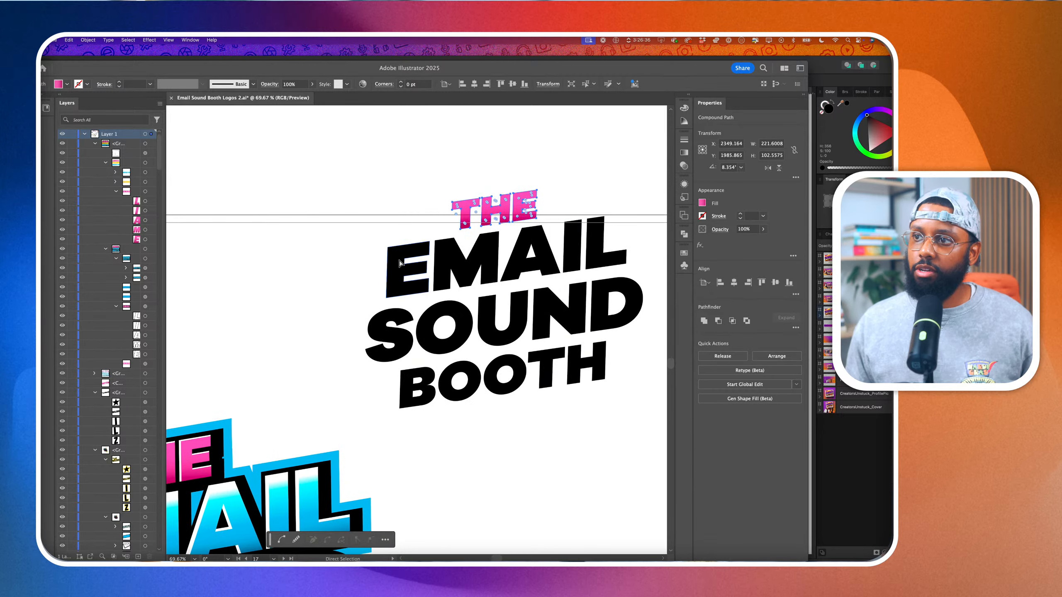
click(413, 259)
scroll(437, 260, down, 3)
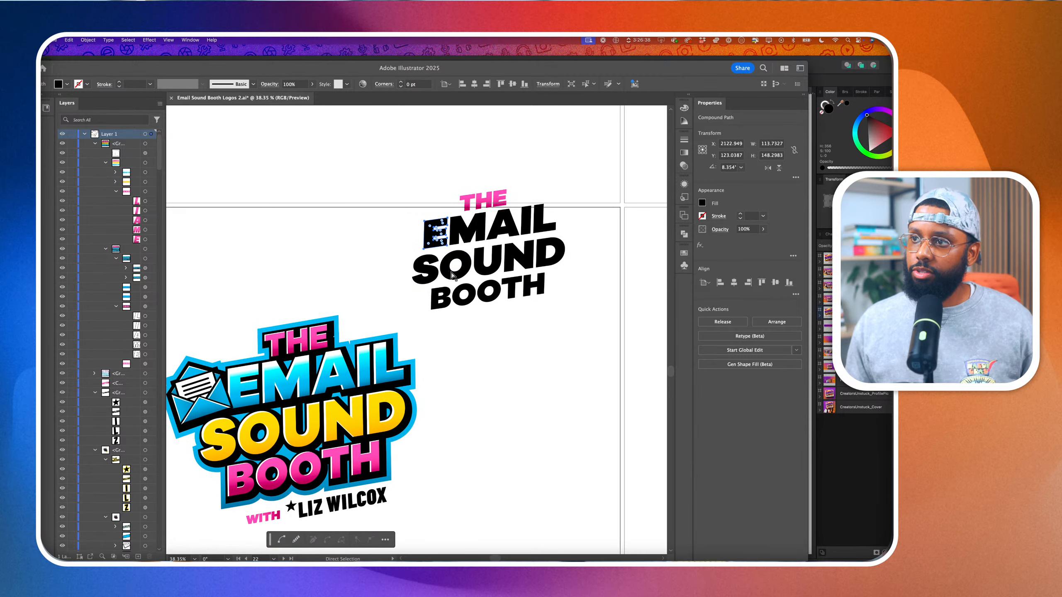
scroll(462, 302, up, 4)
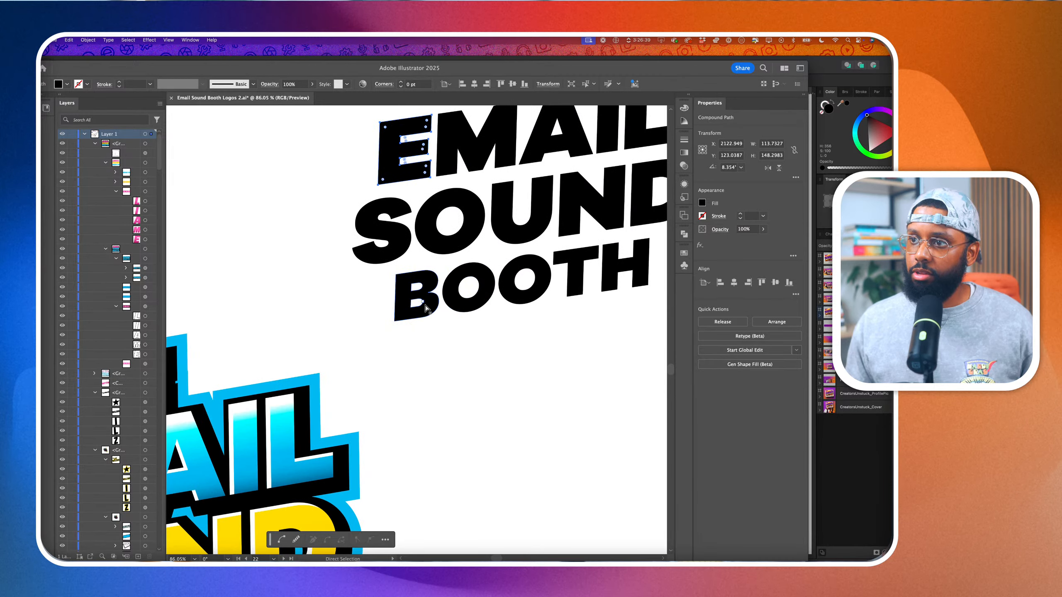
shift+click(459, 308)
shift+click(521, 301)
scroll(527, 300, up, 2)
scroll(527, 299, right, 2)
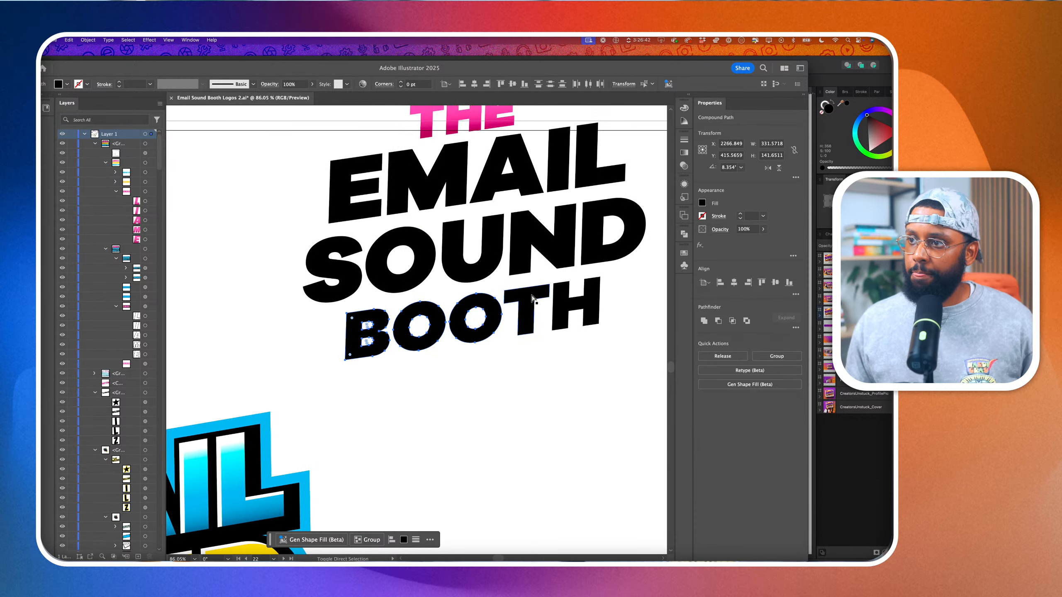
shift+click(559, 296)
key(slash)
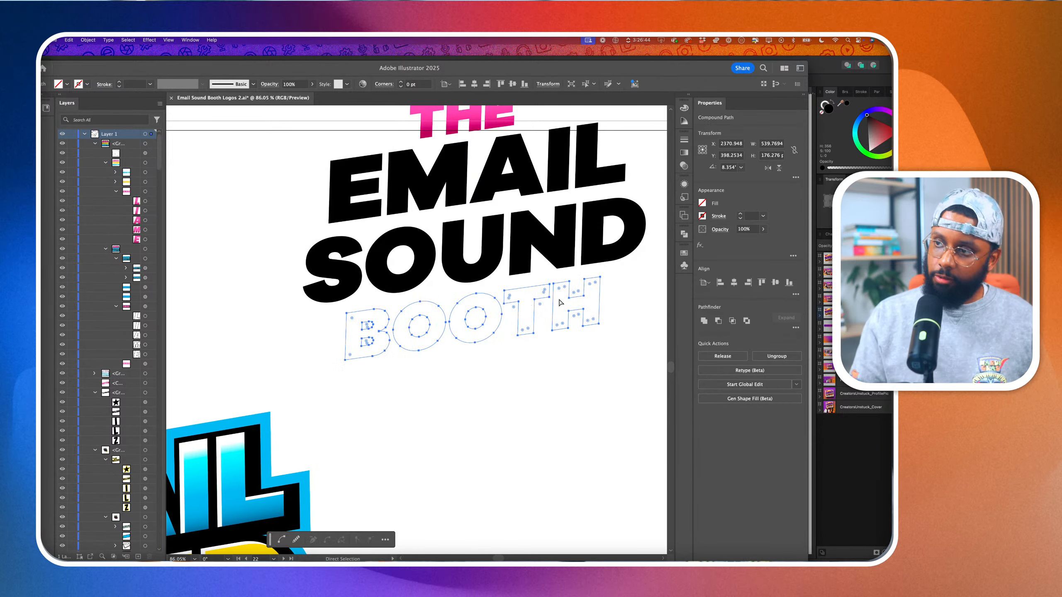
Fill the compound word BOOTH with the pink gradient sampled from THE above it
key(i)
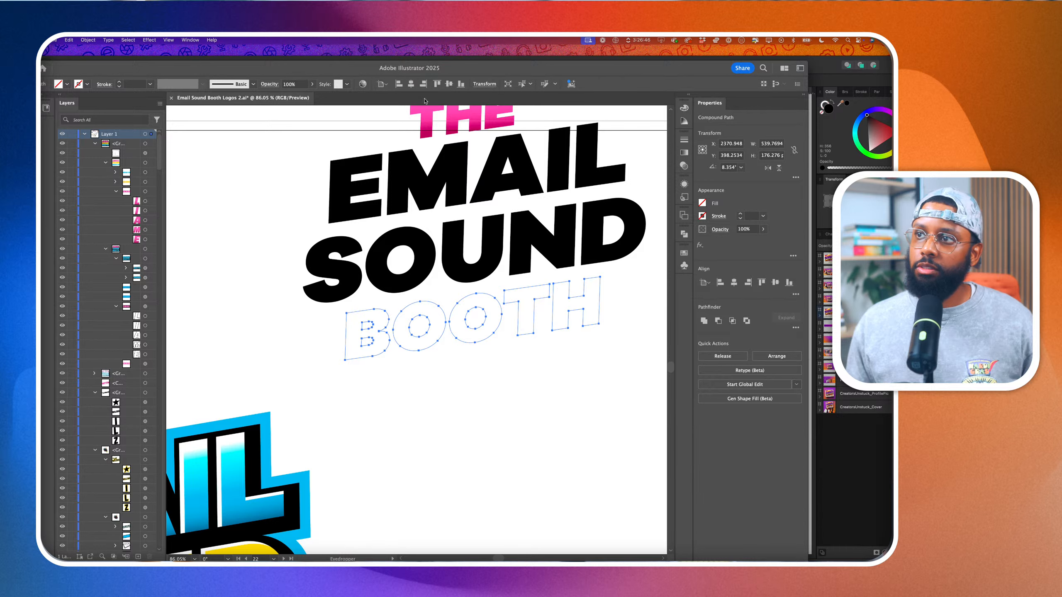
click(430, 119)
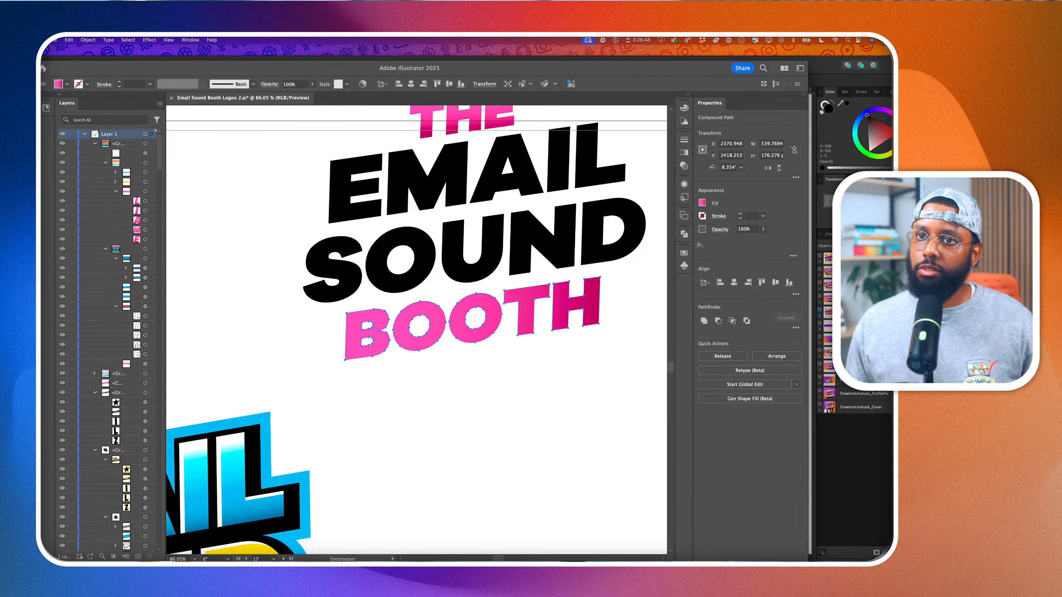
Redirect the pink gradient on BOOTH so it runs vertically from the top of the letters to the bottom
key(g)
drag(462, 295, 466, 347)
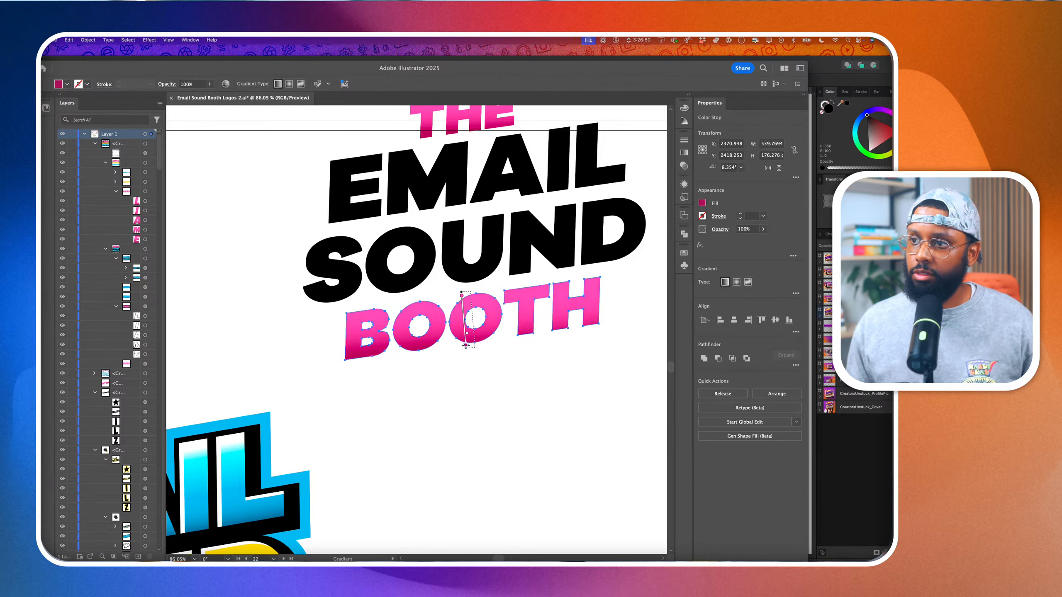
key(a)
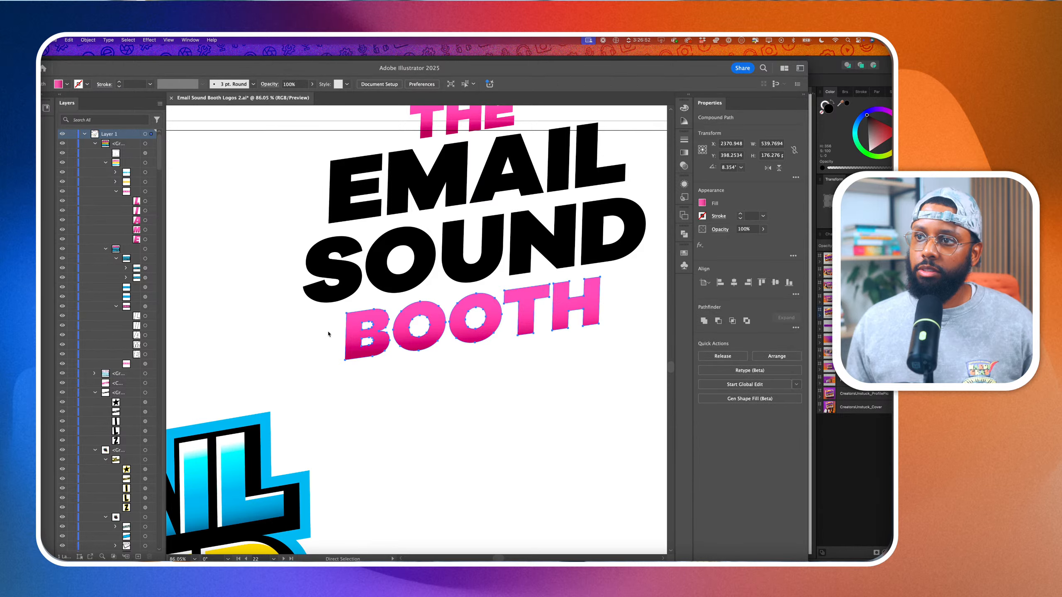
Combine all five letters of SOUND in the slanted title into one compound path
click(360, 282)
shift+click(453, 274)
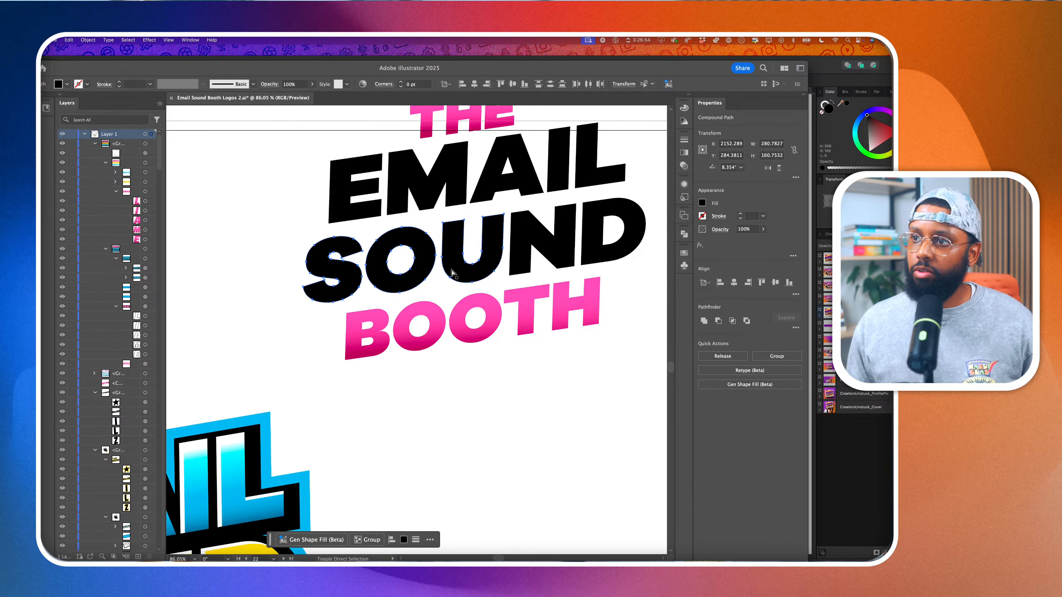
shift+click(592, 242)
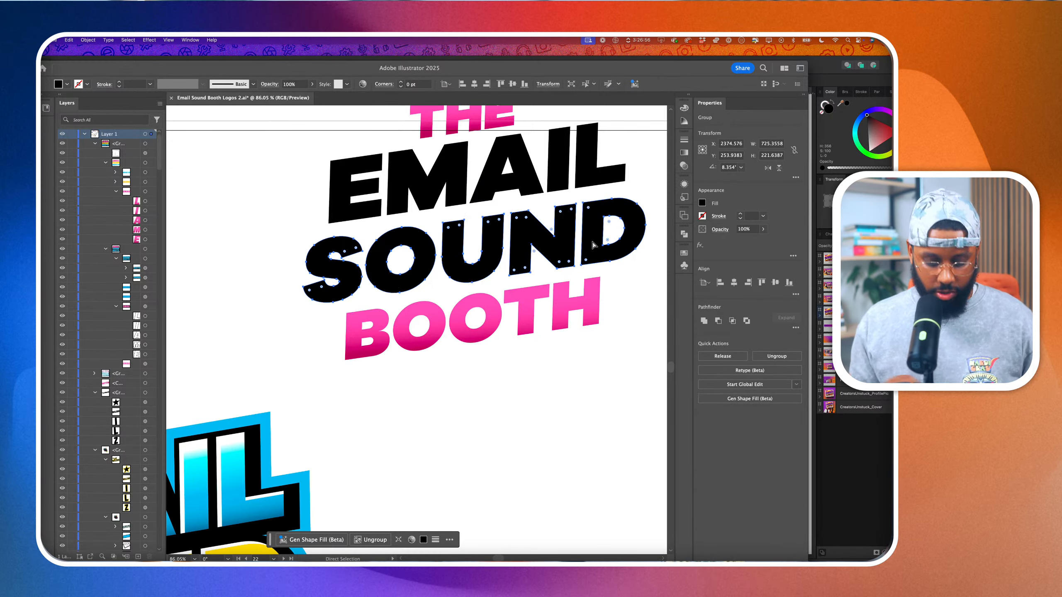
key(slash)
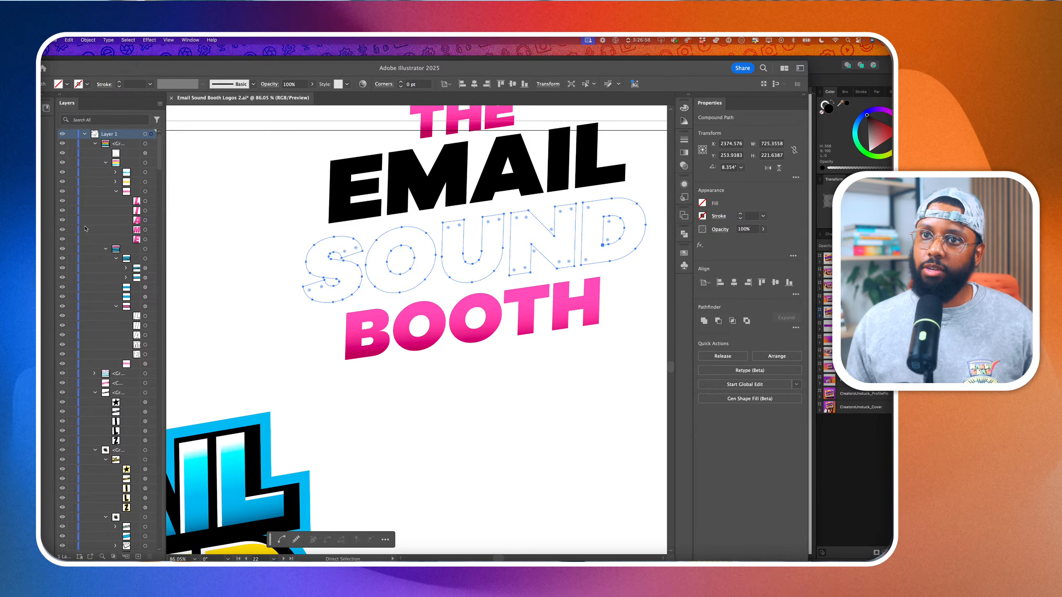
Fill the compound word SOUND with the yellow gradient sampled from SOUND in the finished logo
key(i)
scroll(307, 316, down, 5)
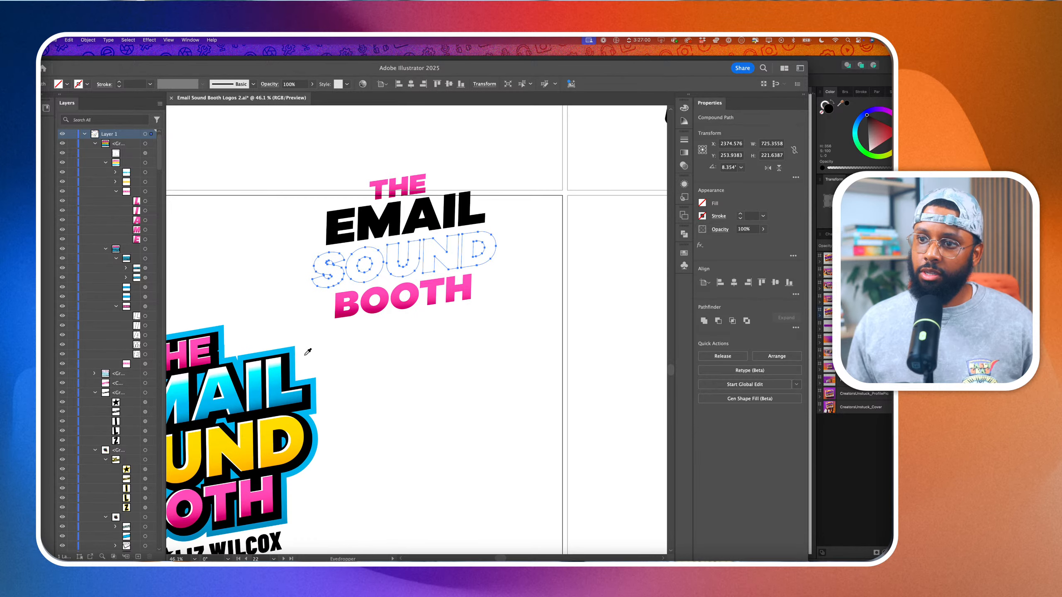
click(289, 427)
scroll(342, 336, up, 2)
Redirect the yellow gradient on SOUND so it runs vertically from the top of the letters to the bottom
key(g)
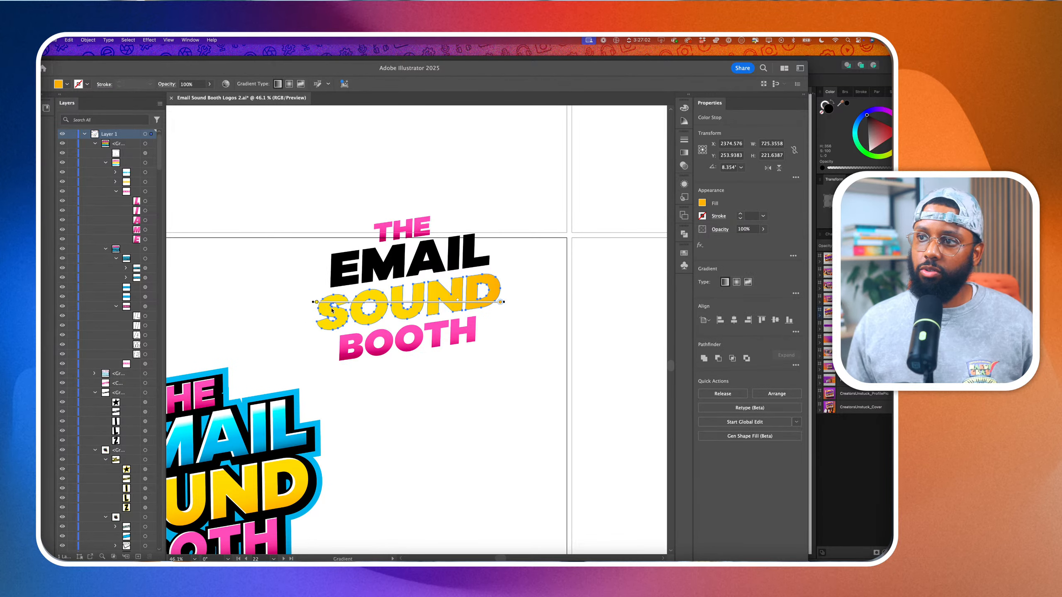
scroll(431, 281, up, 3)
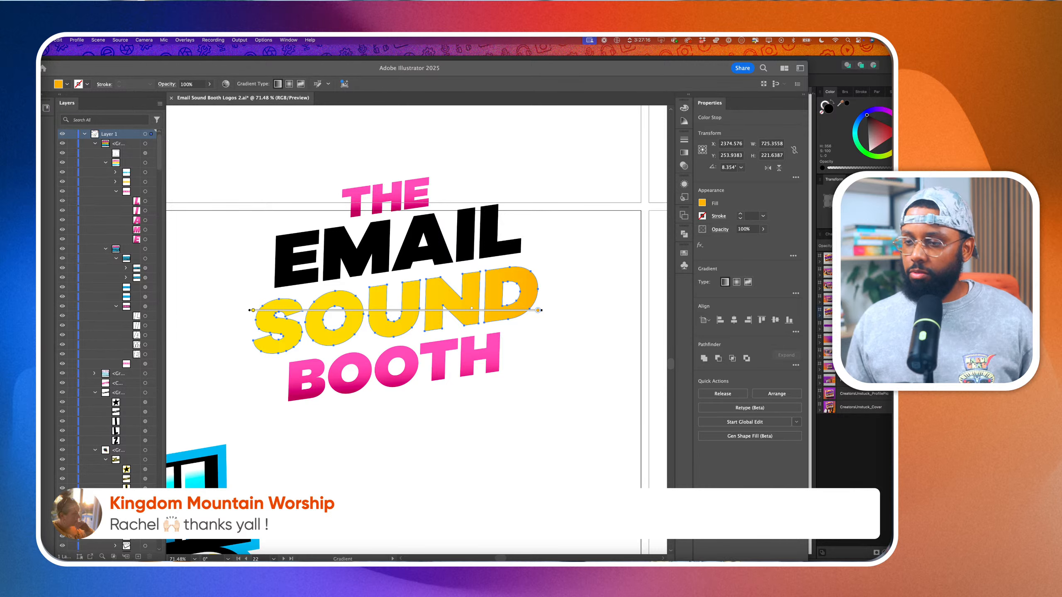
key(super+Tab)
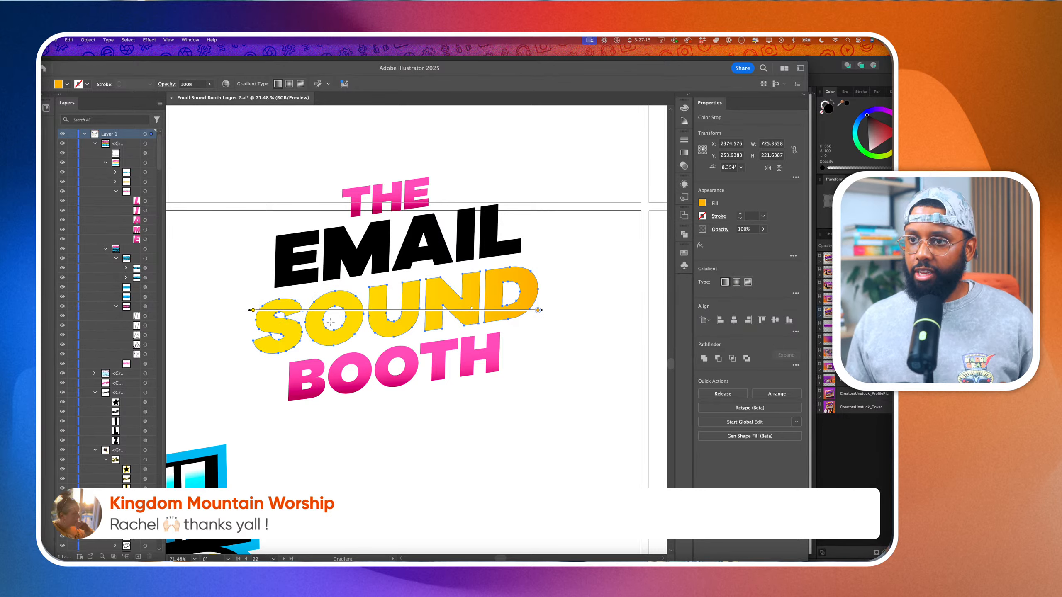
drag(405, 285, 411, 334)
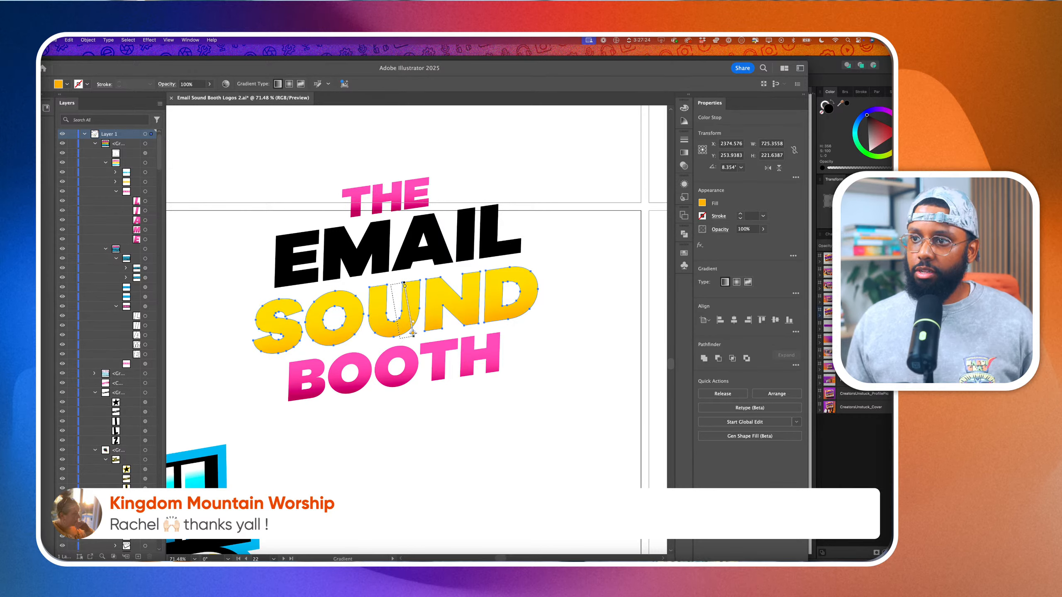
key(a)
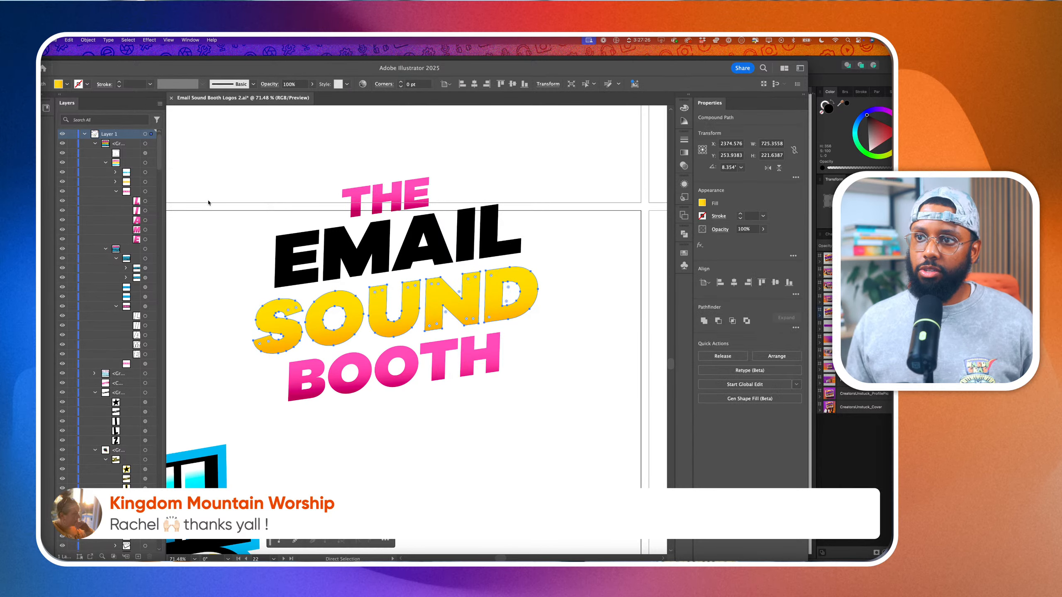
Combine all five letters of EMAIL in the slanted title into one compound path
click(209, 204)
scroll(273, 241, down, 4)
click(280, 250)
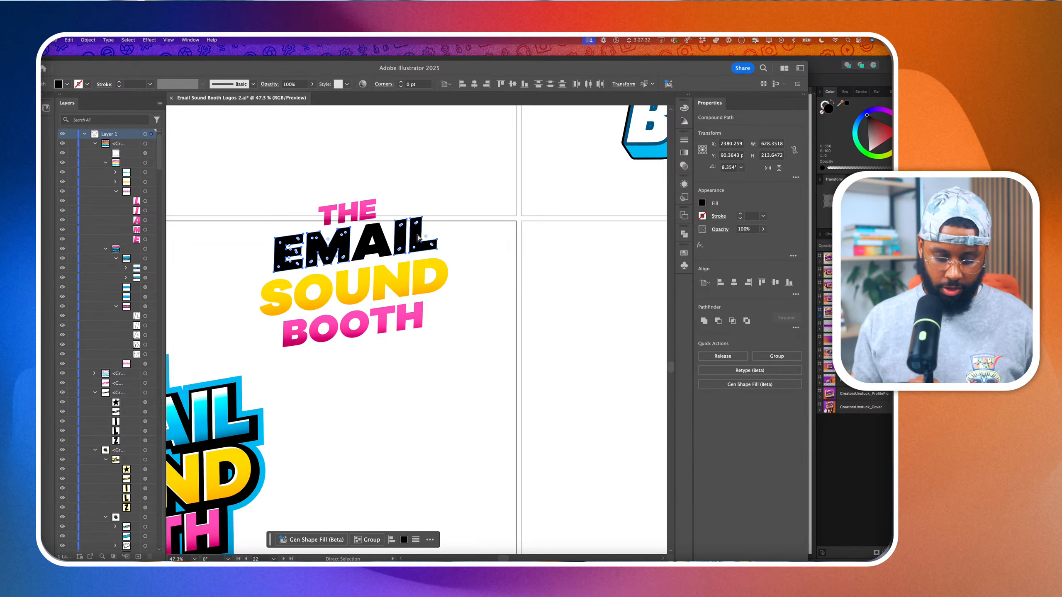
shift+click(362, 255)
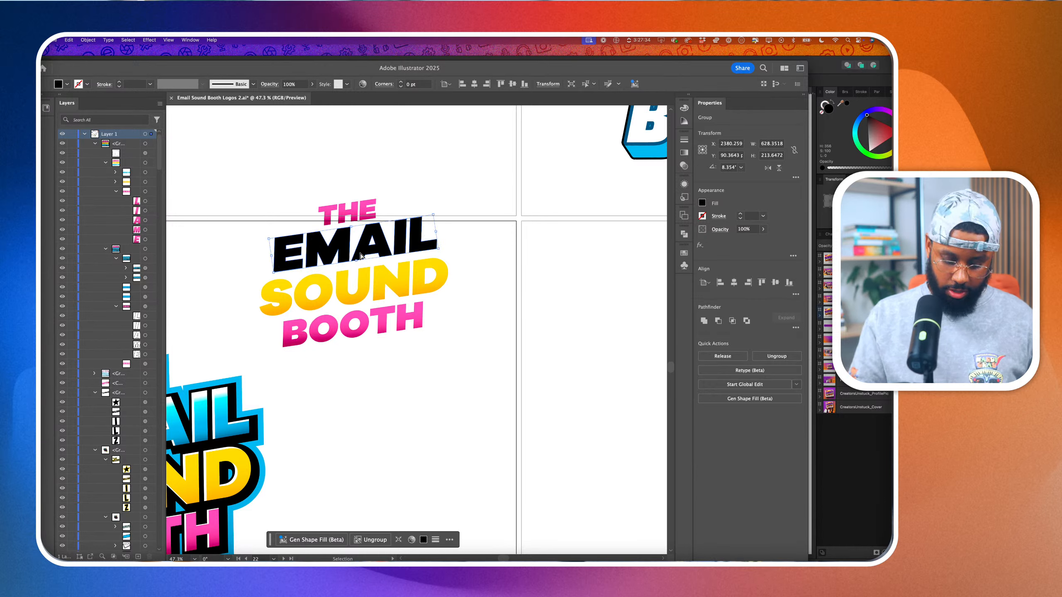
key(super+8)
Fill the compound word EMAIL with the blue gradient sampled from EMAIL in the finished logo
key(i)
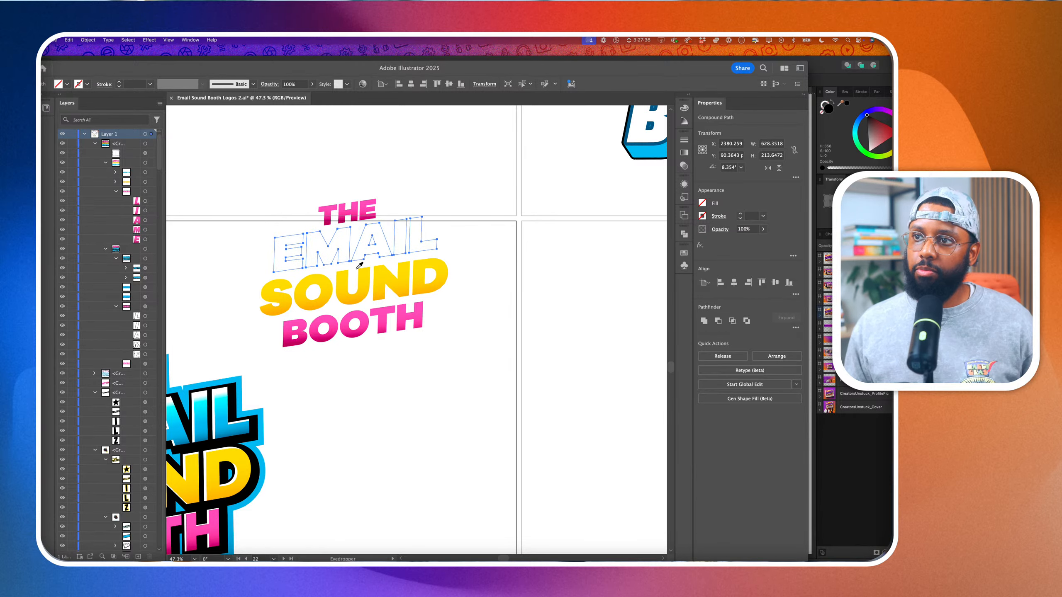
scroll(347, 301, left, 3)
click(267, 393)
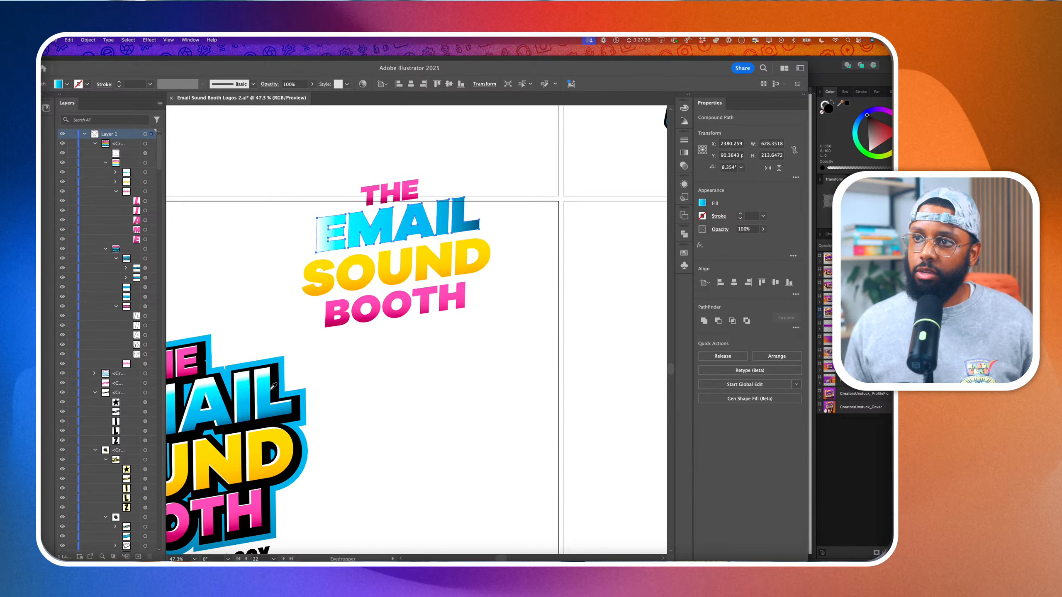
Redirect the blue gradient on EMAIL so it runs vertically from the top of the letters to the bottom
key(g)
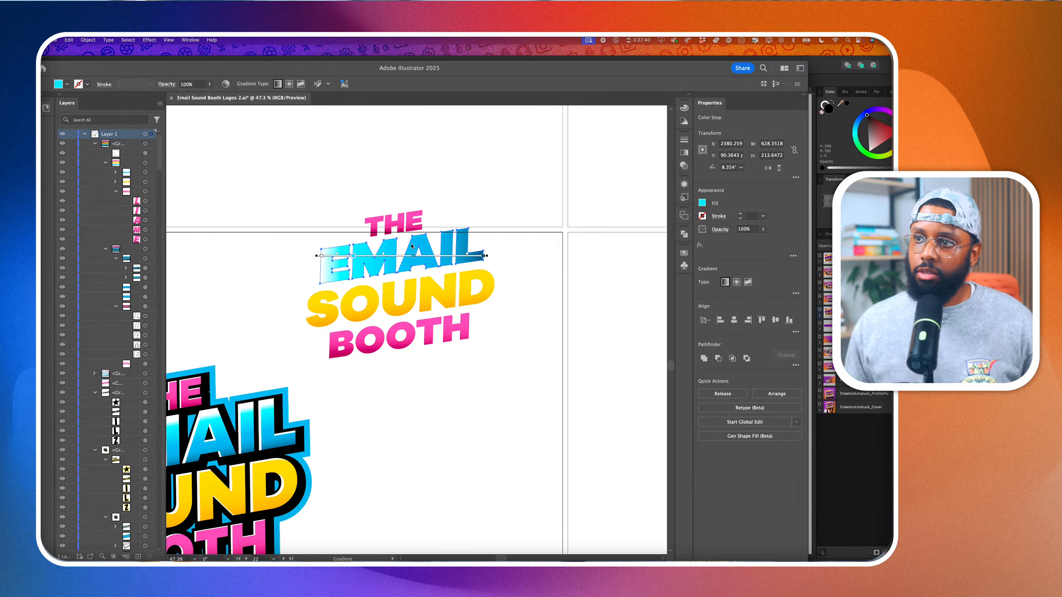
drag(405, 237, 408, 276)
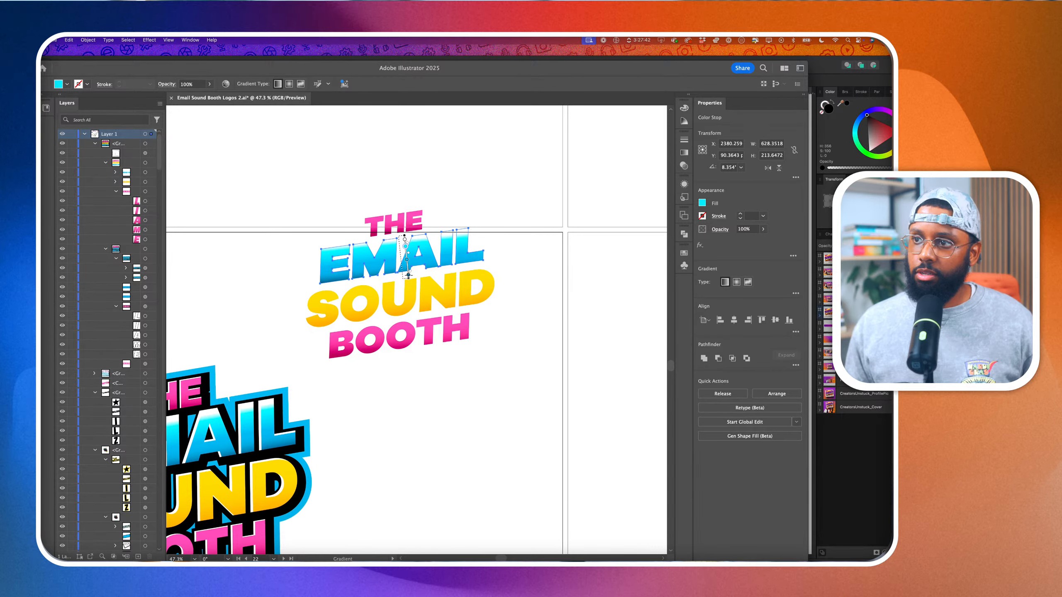
key(a)
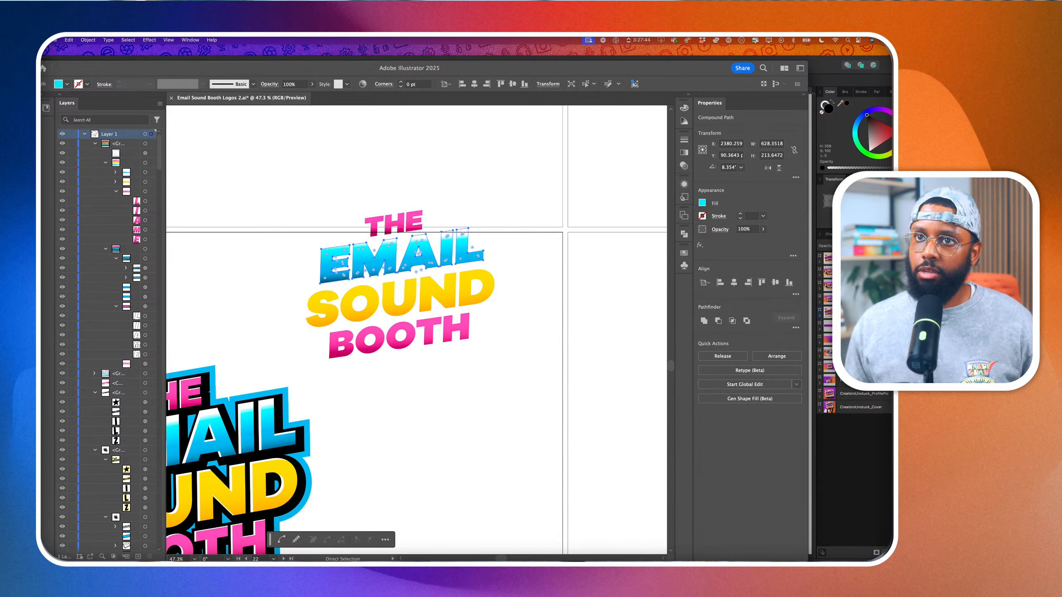
Compare the envelope placement in the finished logo with the version on the beige square and the other logo concepts
scroll(293, 239, down, 5)
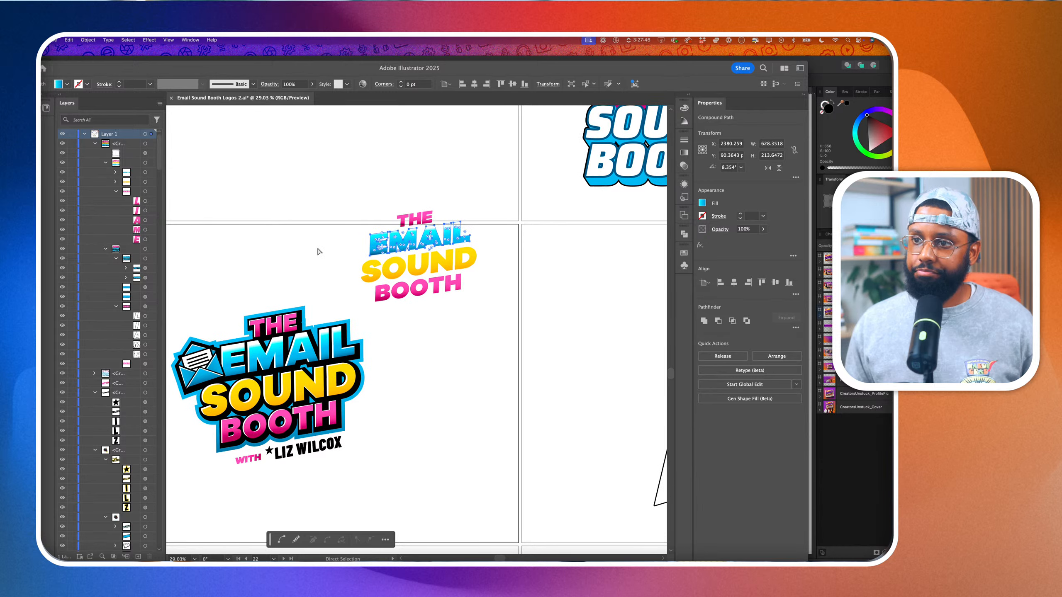
click(213, 372)
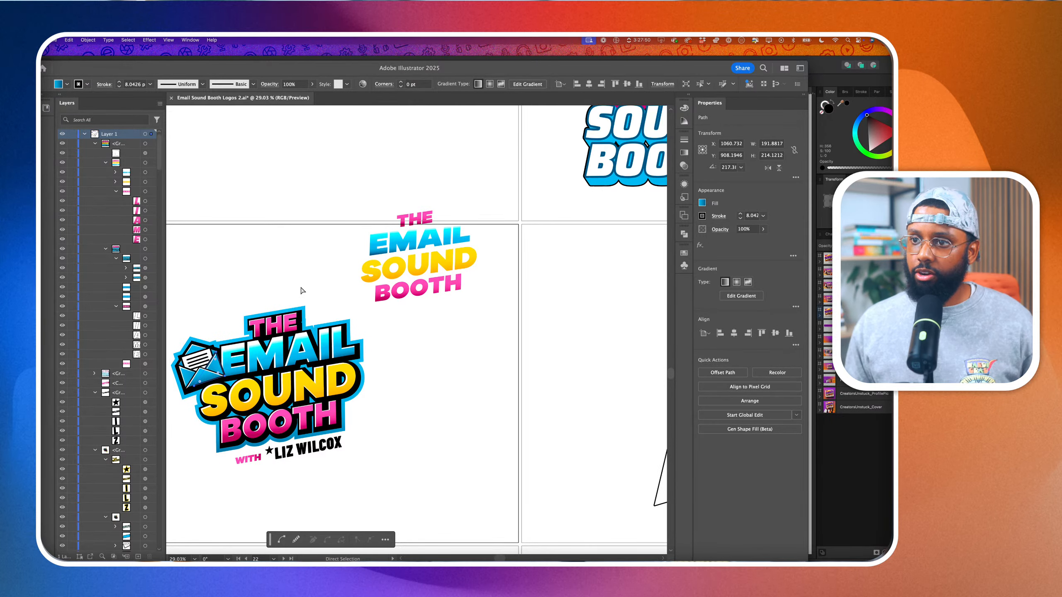
scroll(303, 291, down, 7)
scroll(310, 293, right, 5)
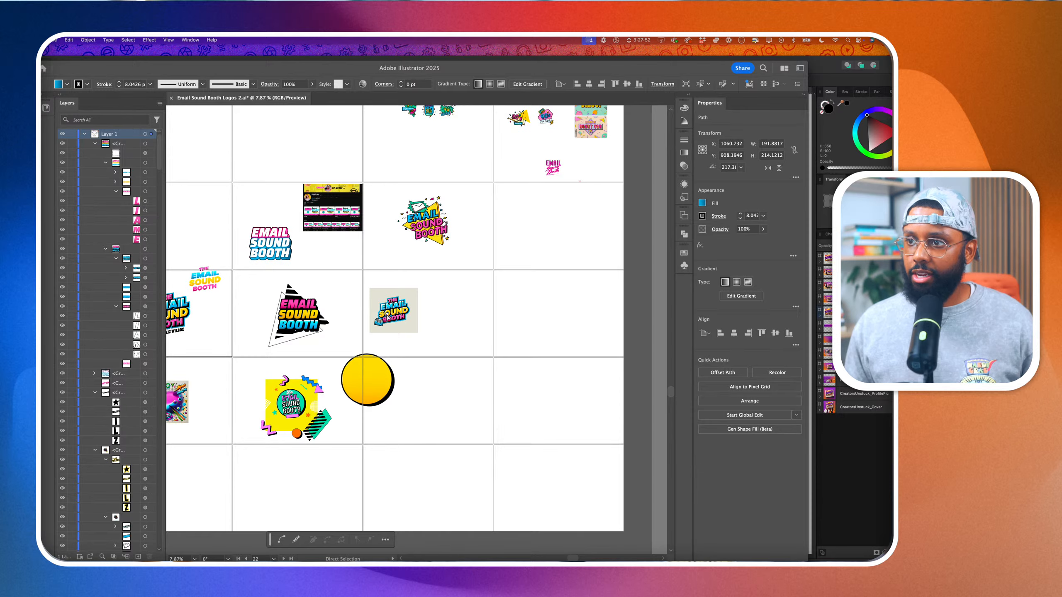
scroll(387, 317, up, 10)
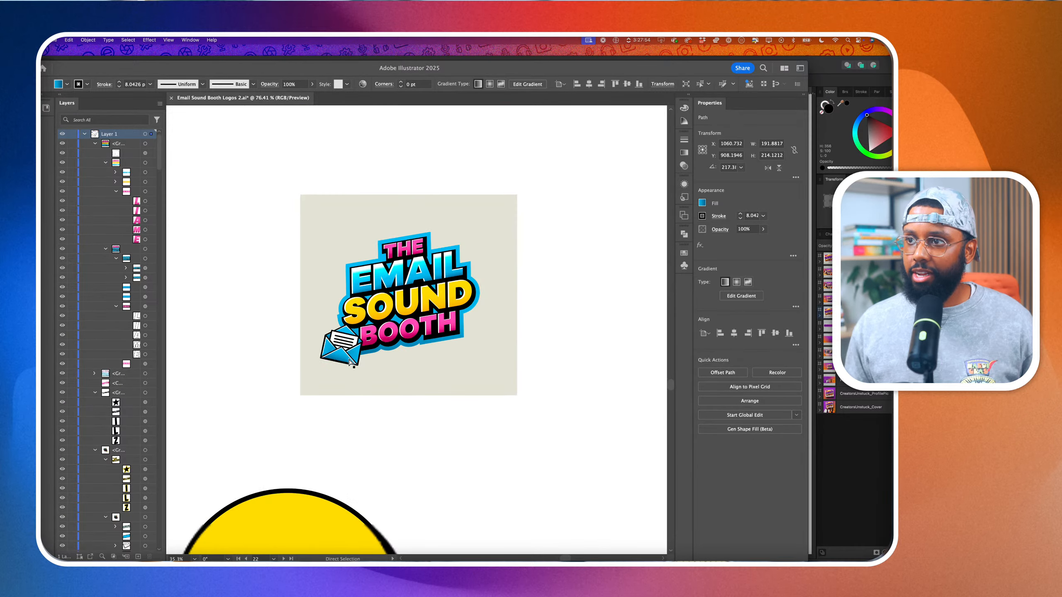
scroll(351, 362, down, 4)
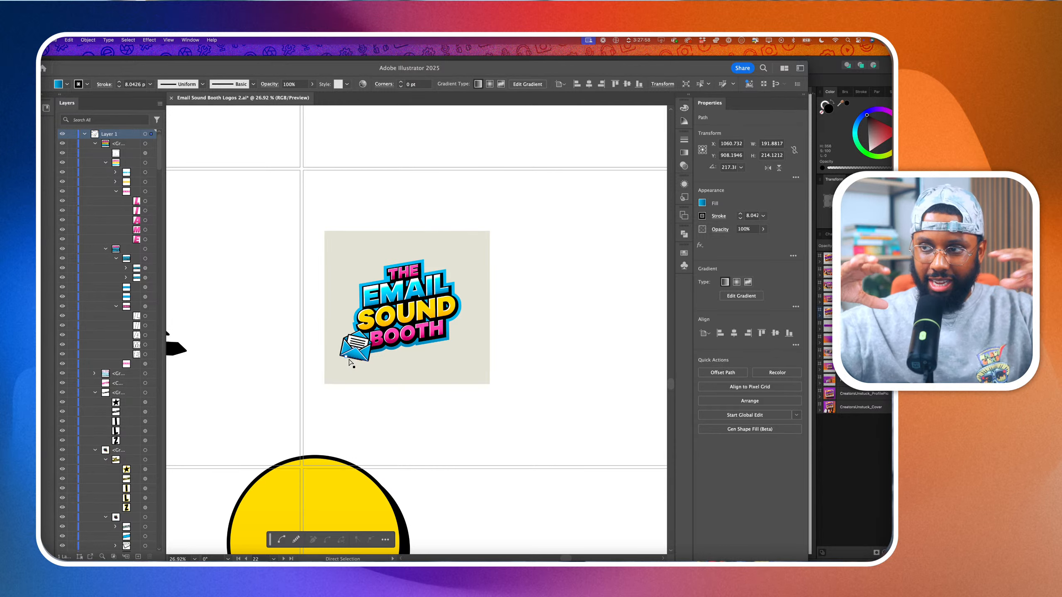
scroll(350, 363, left, 1)
scroll(350, 362, left, 5)
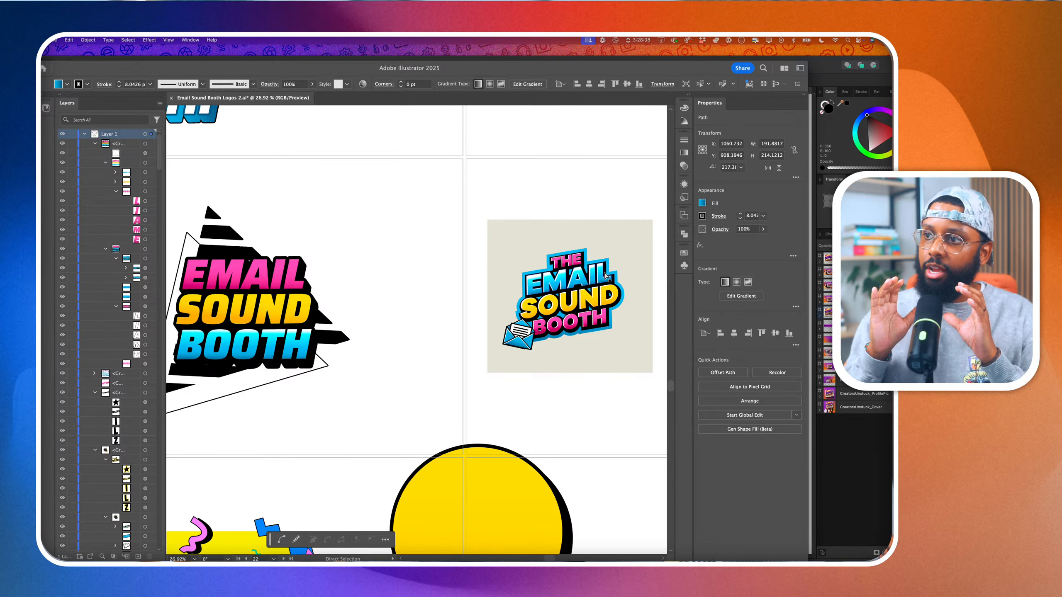
scroll(606, 276, down, 5)
scroll(605, 276, left, 4)
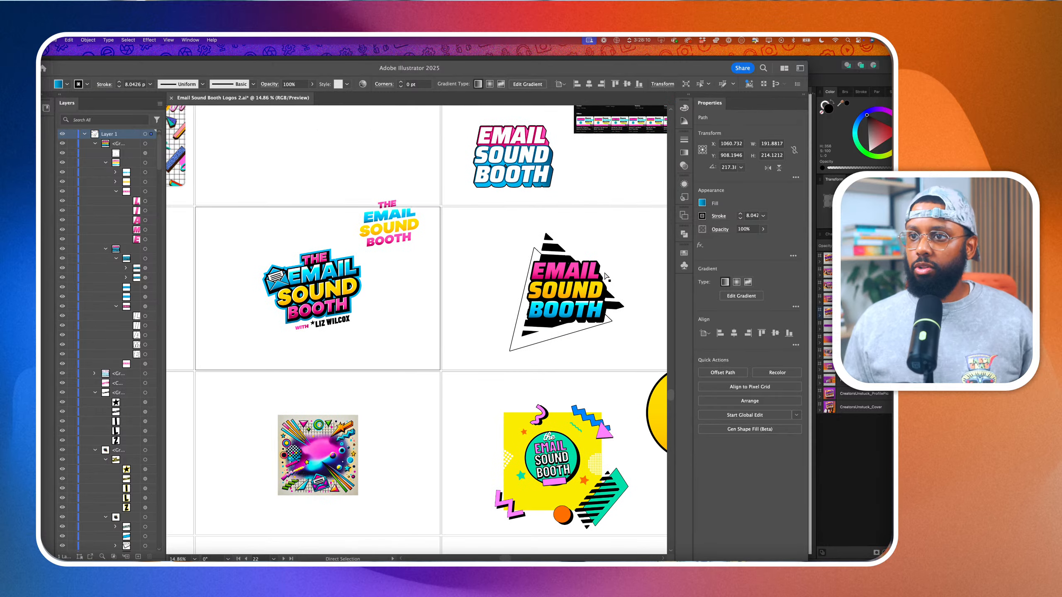
scroll(327, 287, up, 8)
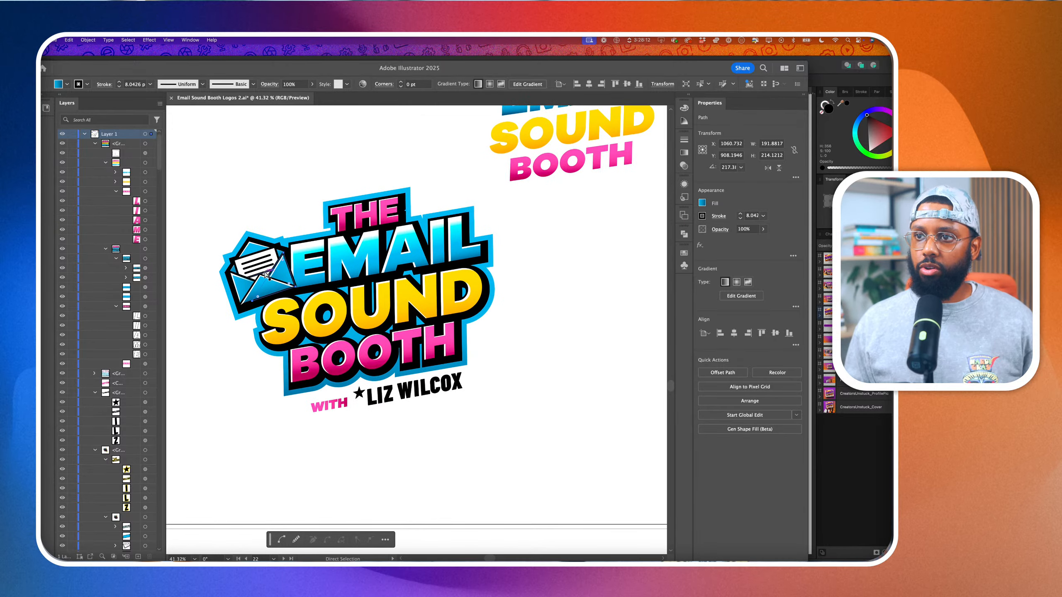
scroll(298, 260, down, 5)
scroll(297, 260, up, 4)
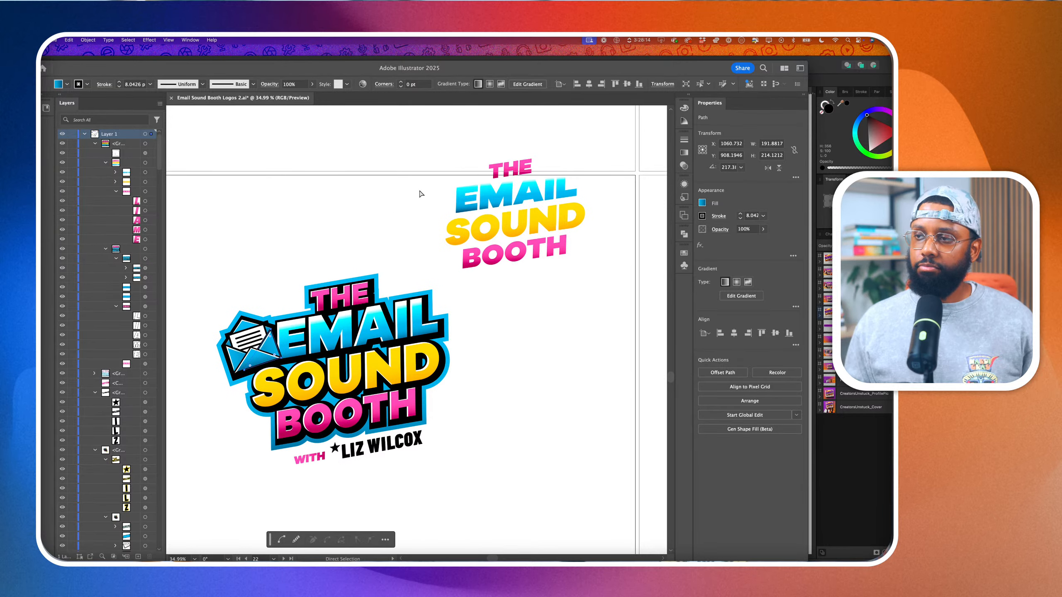
scroll(435, 178, right, 1)
scroll(363, 212, up, 2)
scroll(363, 211, right, 1)
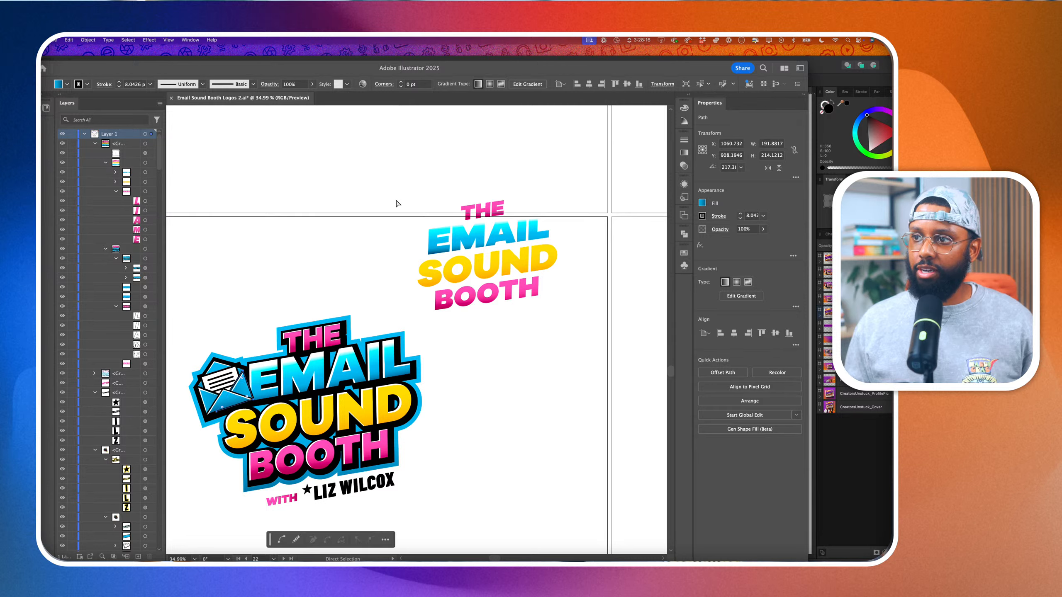
Group the four gradient-filled words THE, EMAIL, SOUND and BOOTH of the slanted title together
drag(530, 291, 584, 331)
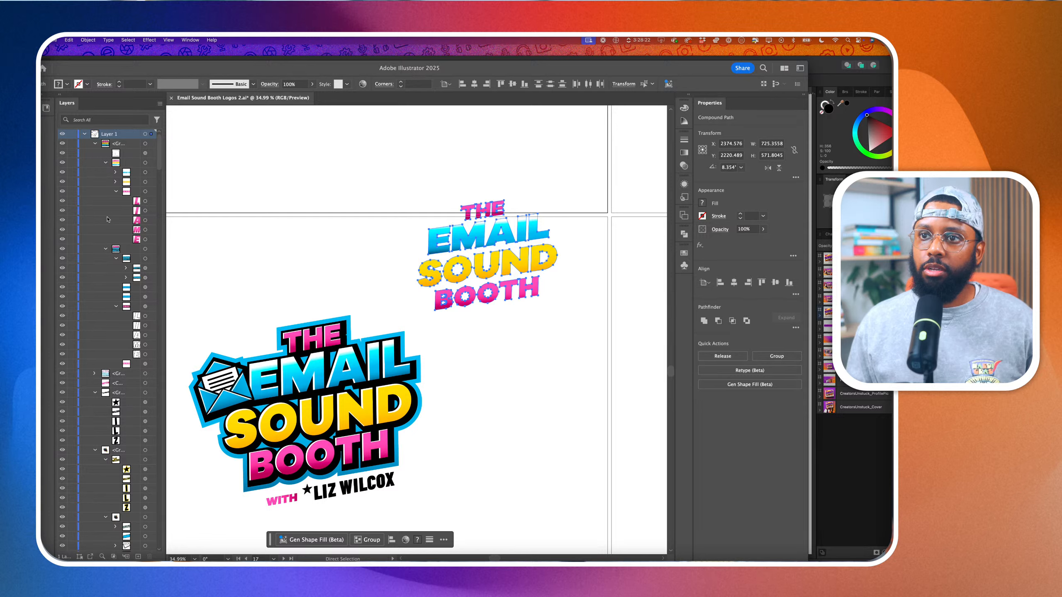
scroll(107, 219, down, 10)
scroll(107, 219, up, 4)
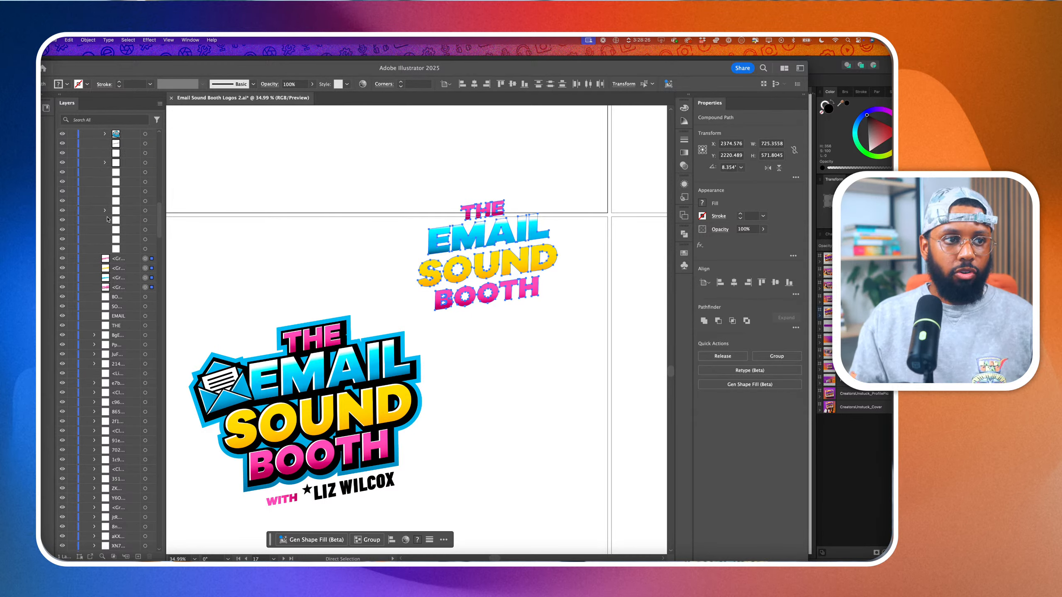
key(super+g)
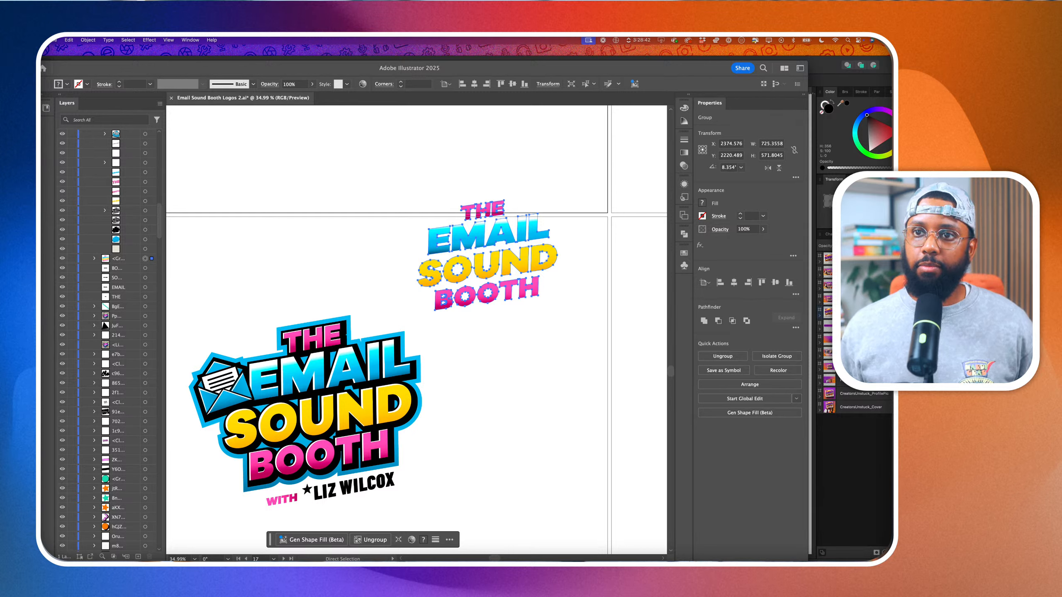
Expand the new title group's contents and select only the EMAIL compound path to show its gradient direction
key(g)
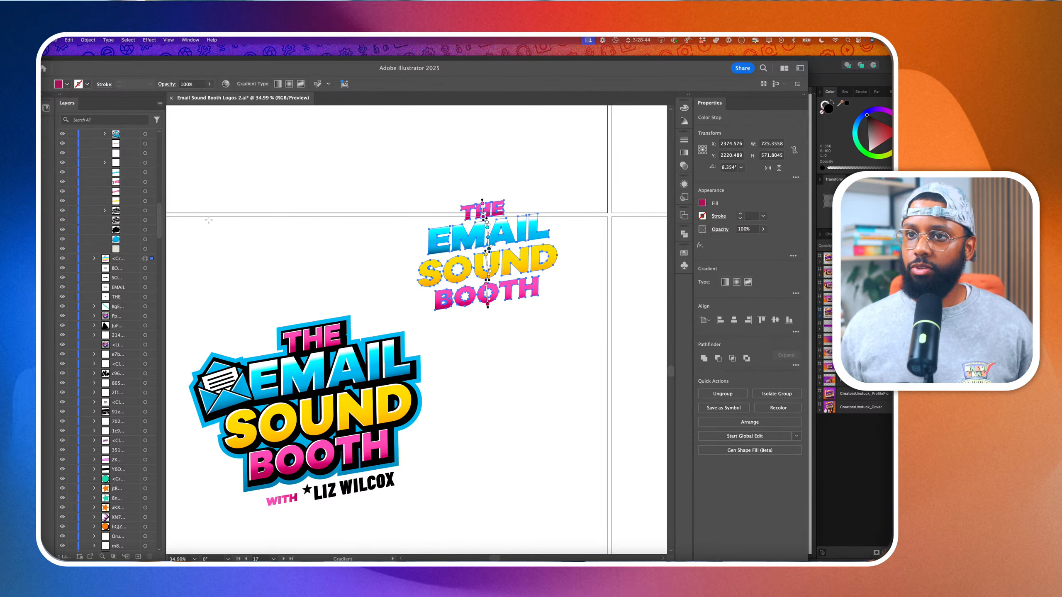
click(94, 259)
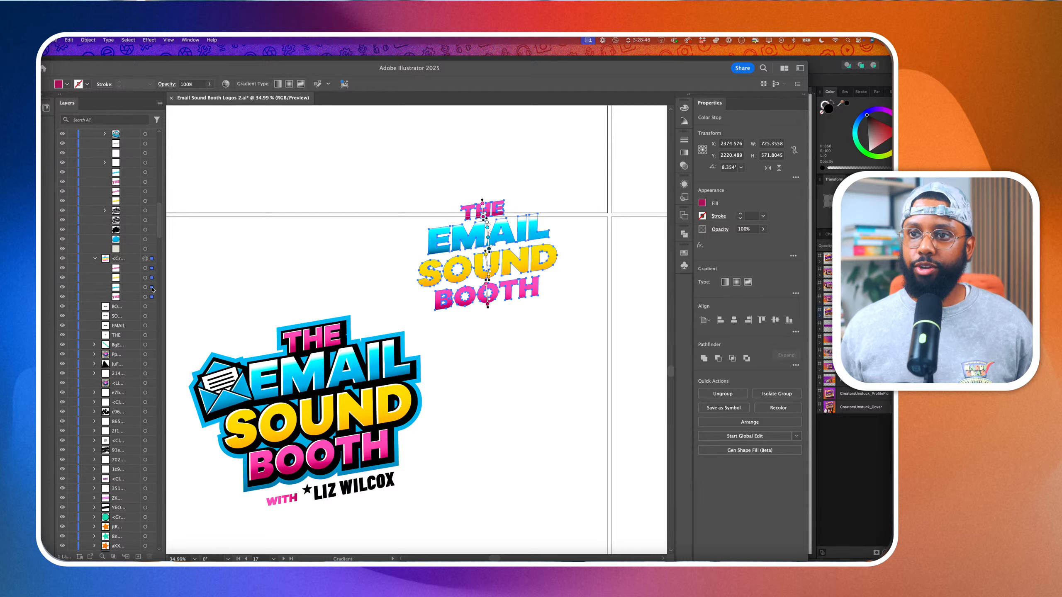
click(152, 288)
scroll(510, 218, up, 2)
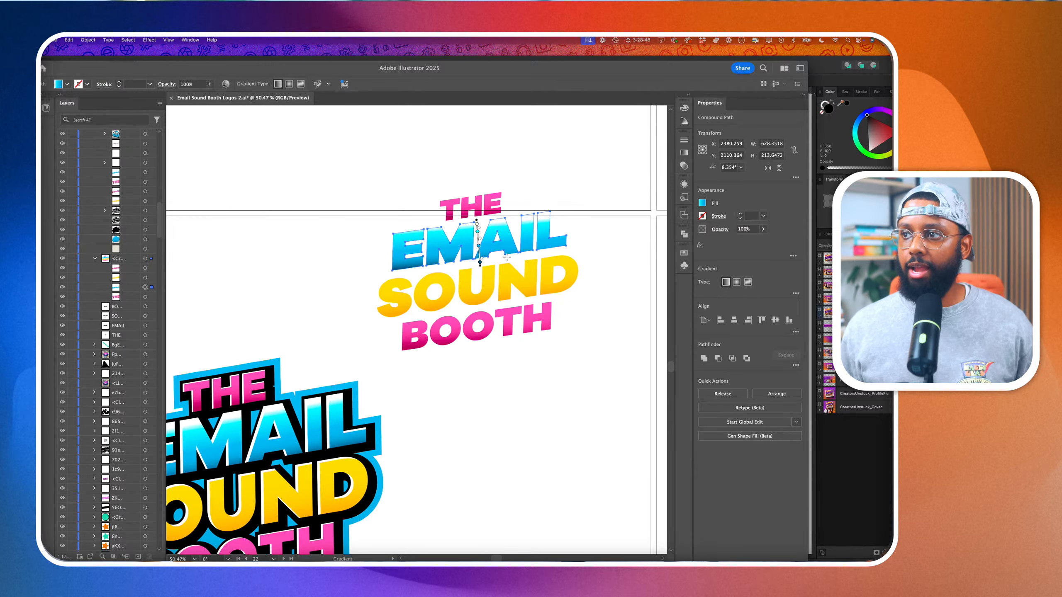
mouse_move(507, 257)
mouse_down()
mouse_move(501, 218)
mouse_move(522, 255)
mouse_up()
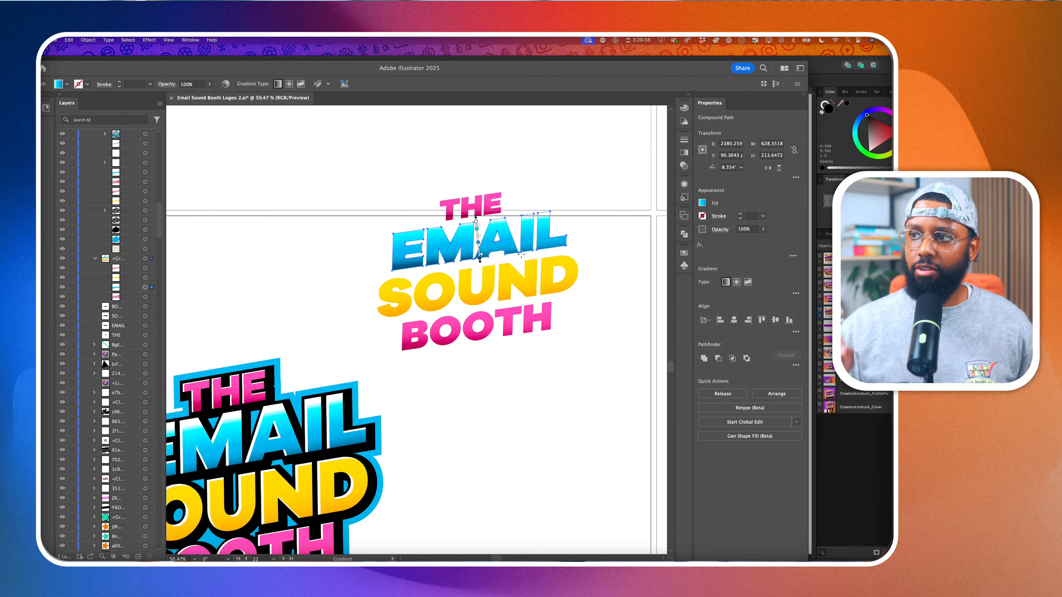
Redraw the blue gradient on EMAIL so it runs almost straight down through the letters
drag(514, 214, 518, 255)
key(a)
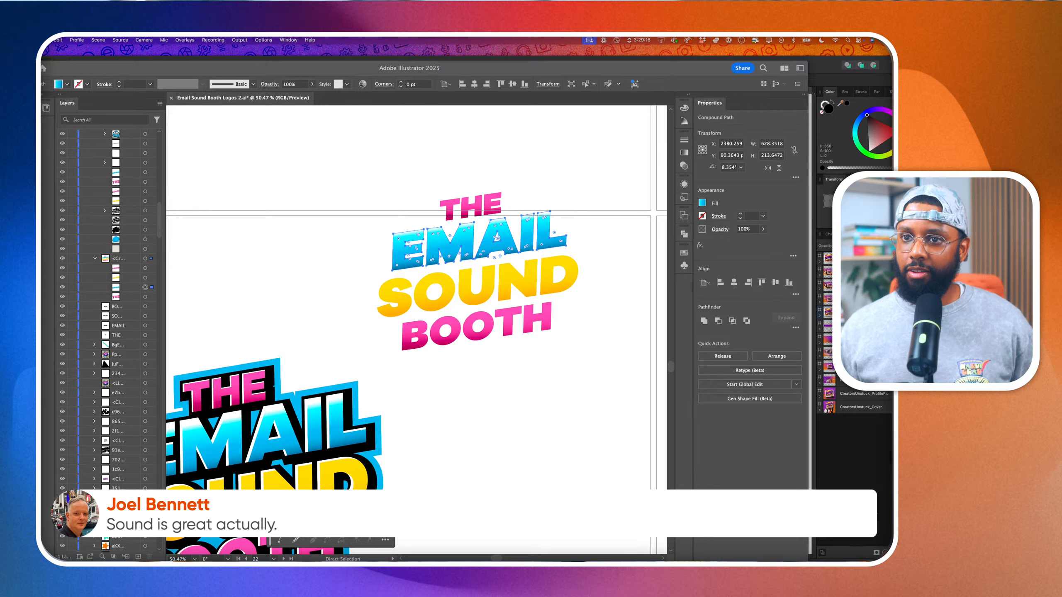
Duplicate the gradient title group in place and fill the copy with black sampled from the finished logo
click(226, 278)
scroll(364, 262, down, 3)
drag(356, 195, 528, 331)
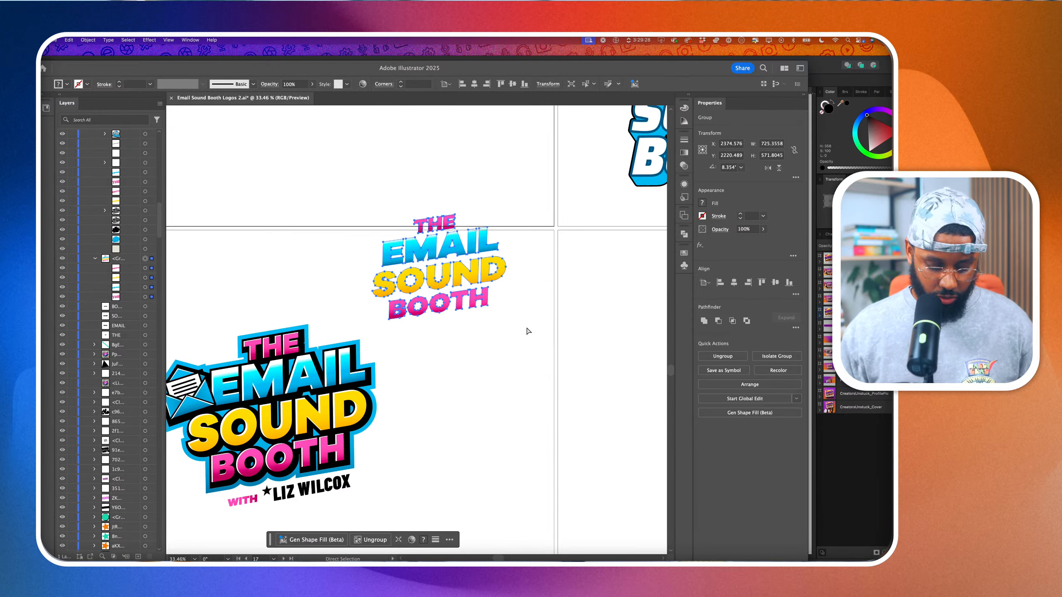
key(v)
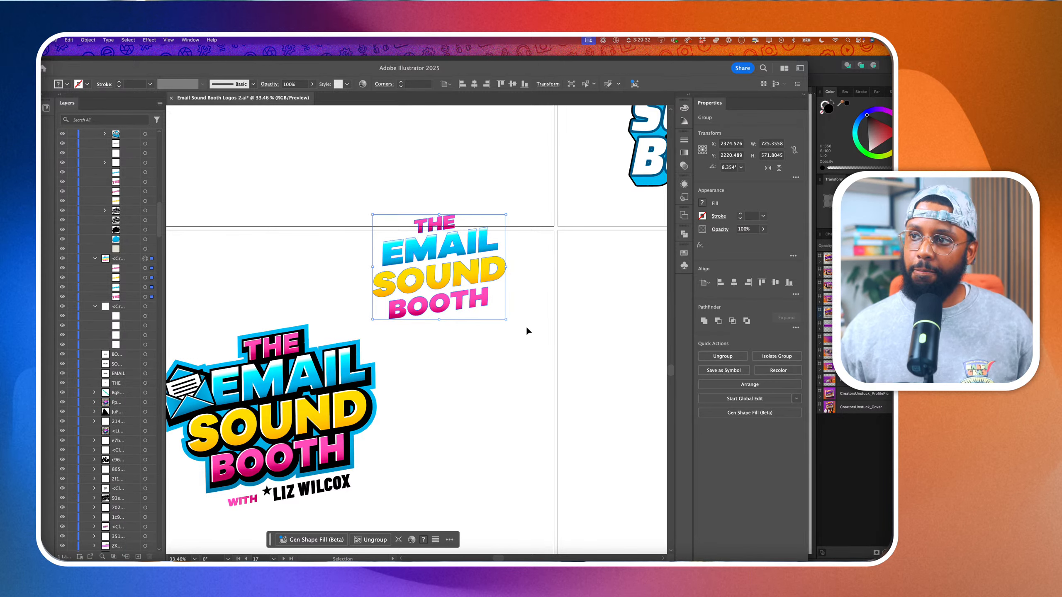
key(a)
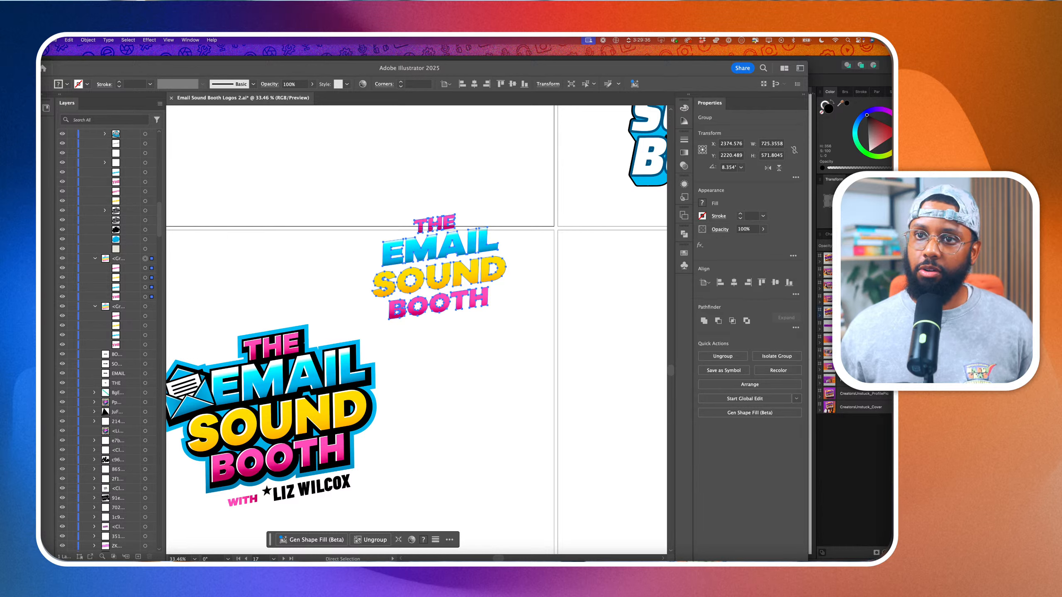
key(i)
click(356, 366)
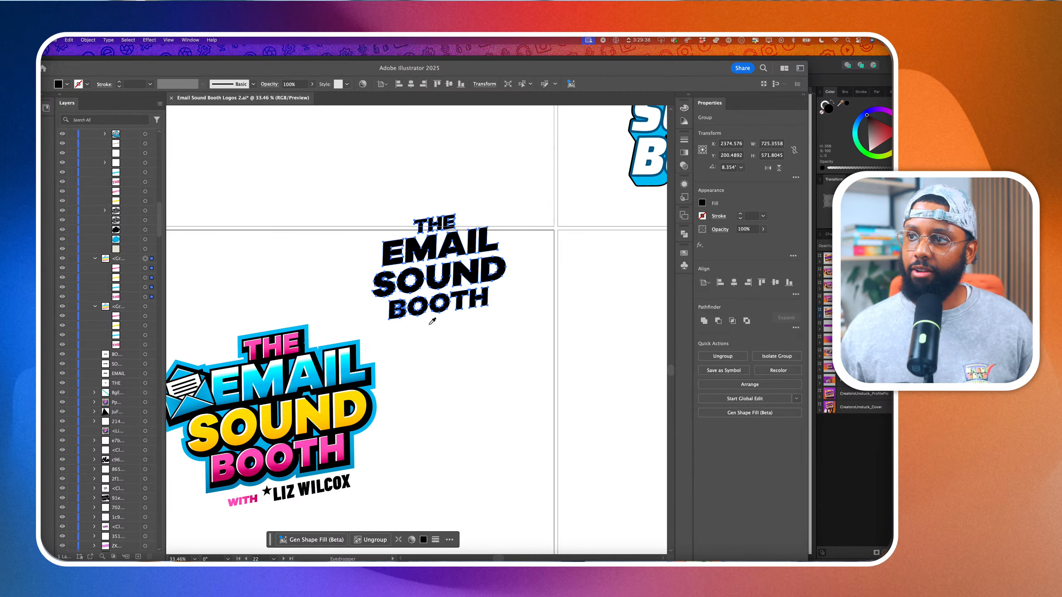
Try shifting the black title copy diagonally away from the gradient title beneath it
click(417, 305)
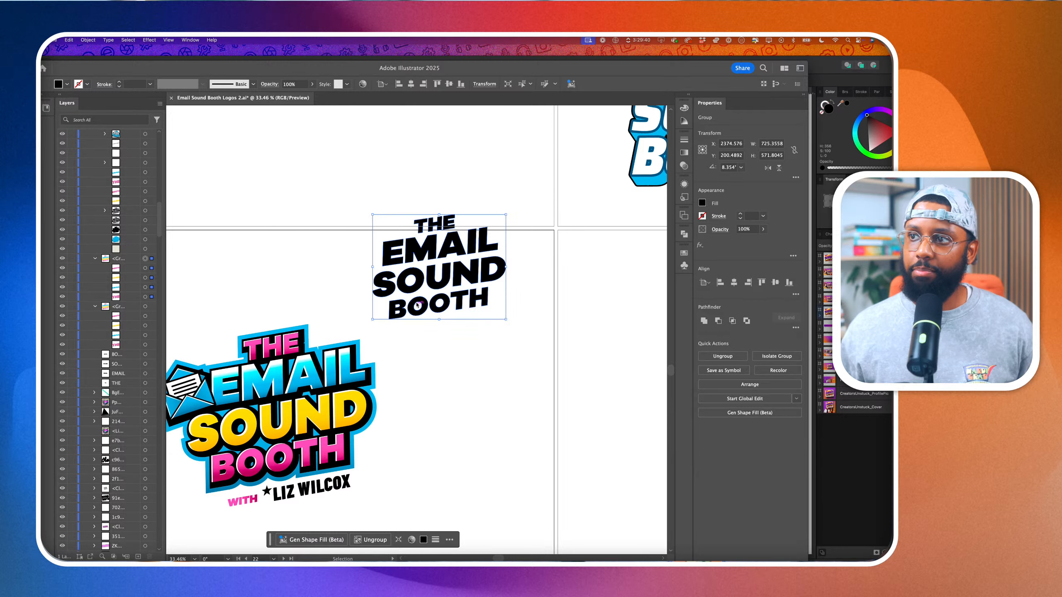
drag(417, 290, 443, 316)
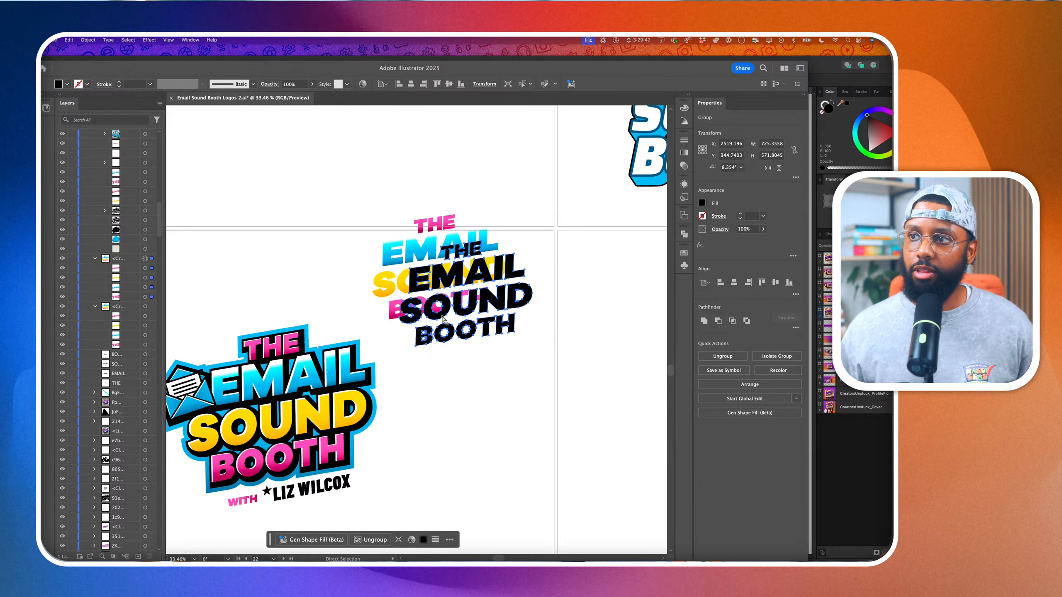
key(super+z)
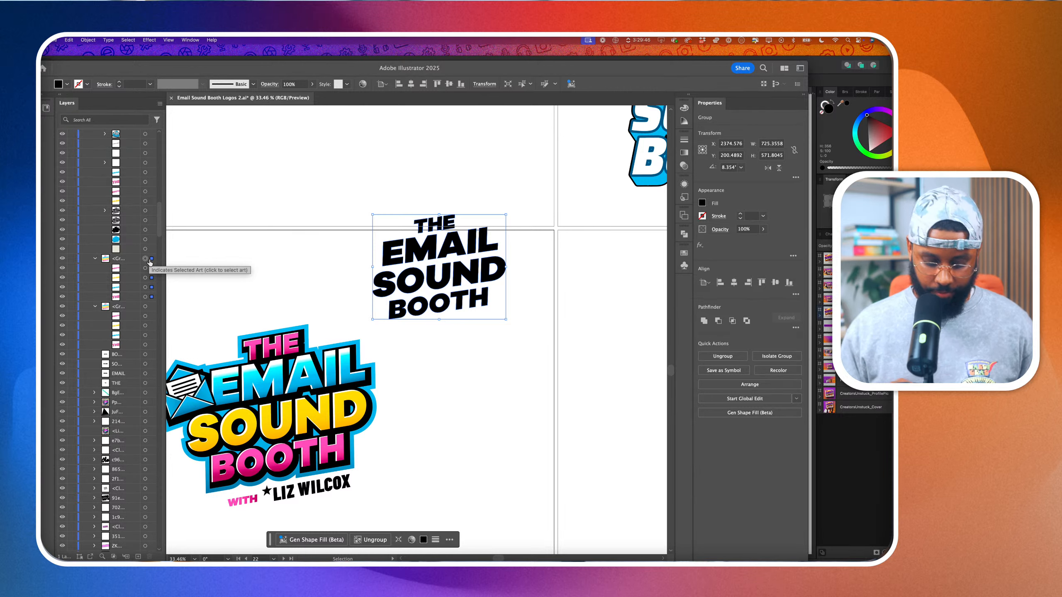
Make the title copy a single compound path and place it at the bottom of the gradient title group's stacking order
key(super+8)
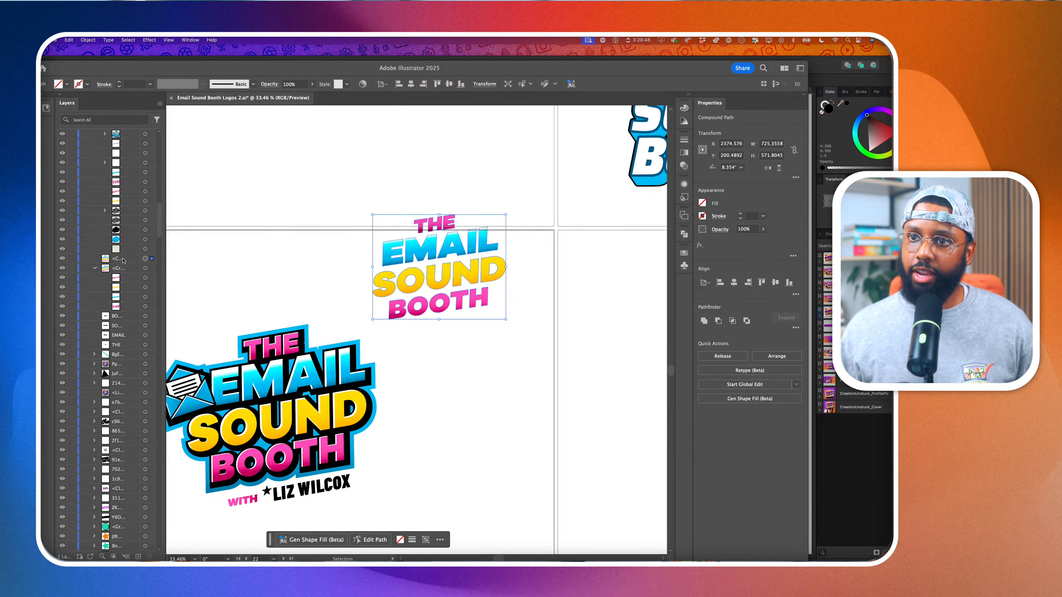
drag(124, 260, 124, 313)
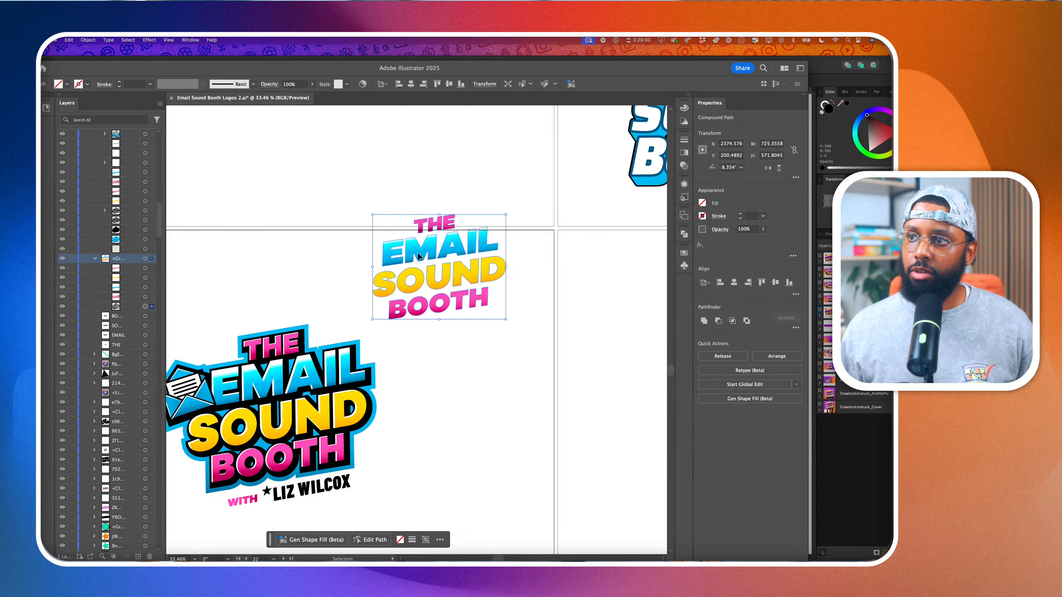
scroll(422, 248, up, 3)
drag(430, 245, 436, 251)
key(super+z)
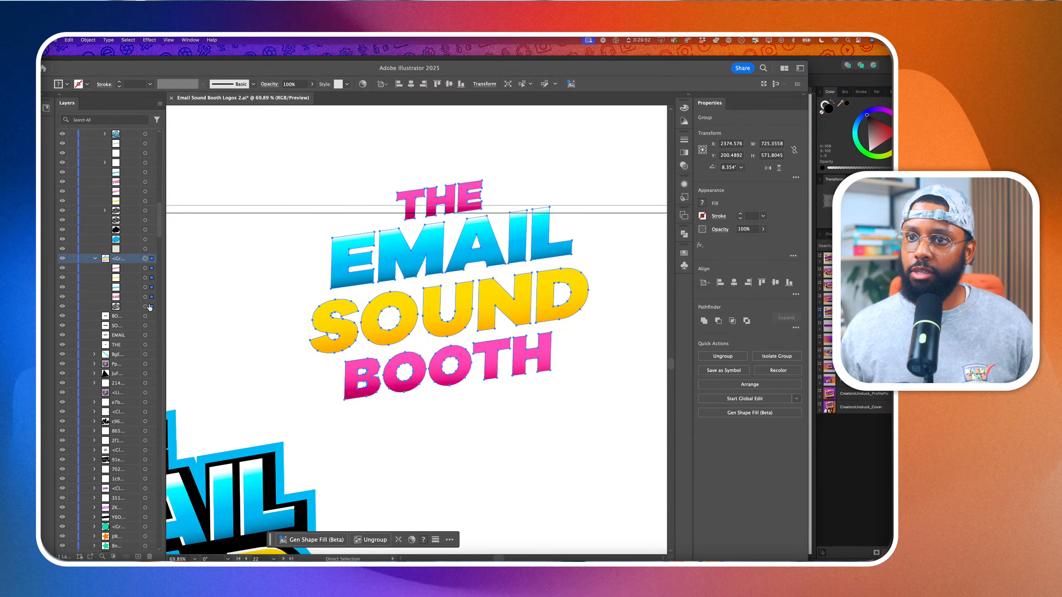
Select the compound path under the gradient words and fill it with solid black 000000
click(146, 307)
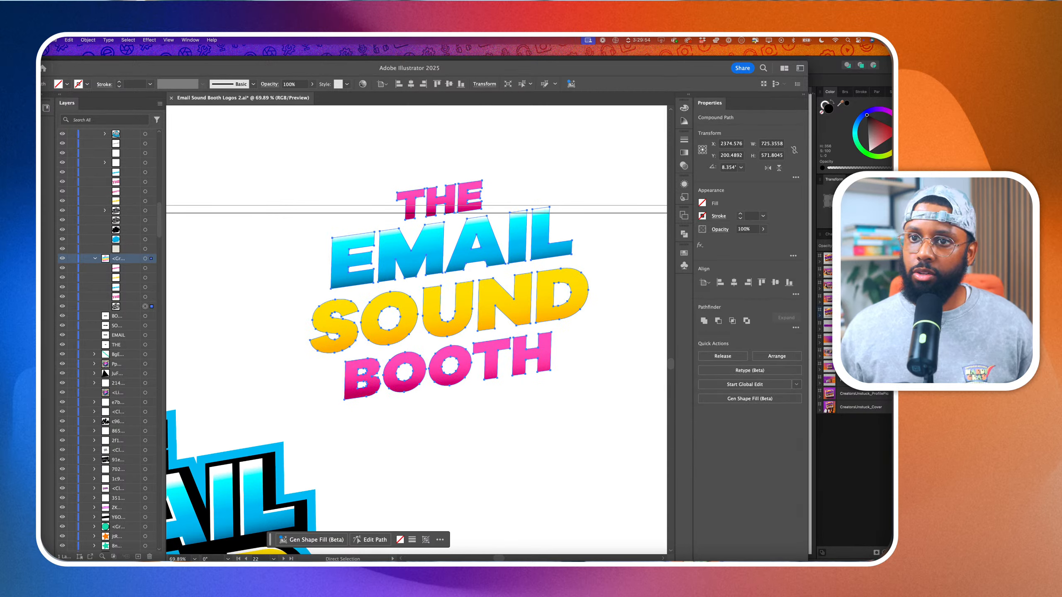
key(comma)
key(v)
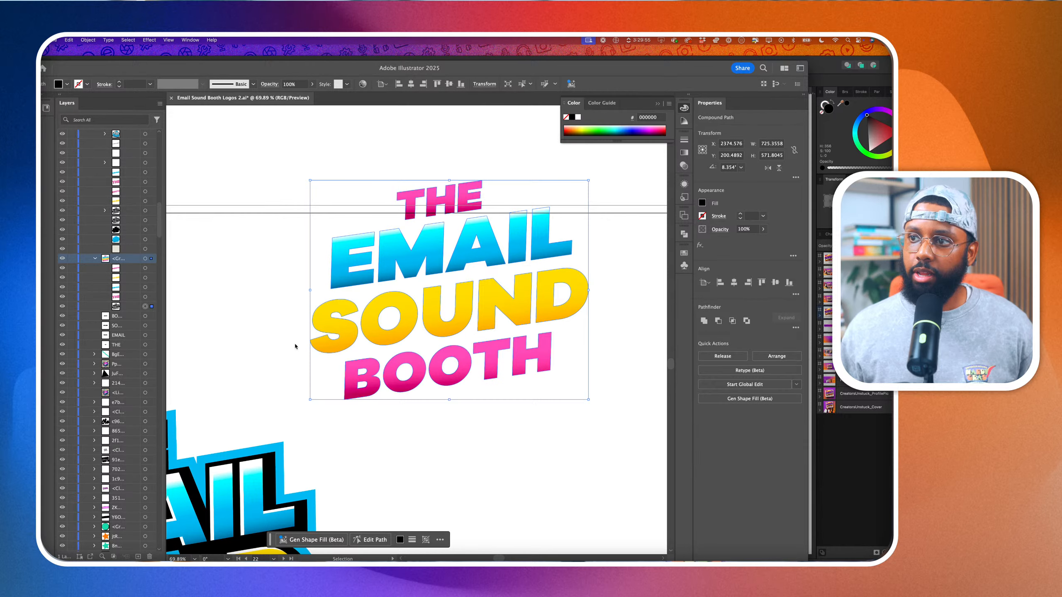
Take the black compound path out of the gradient title group, stack it below the group and select it
click(372, 330)
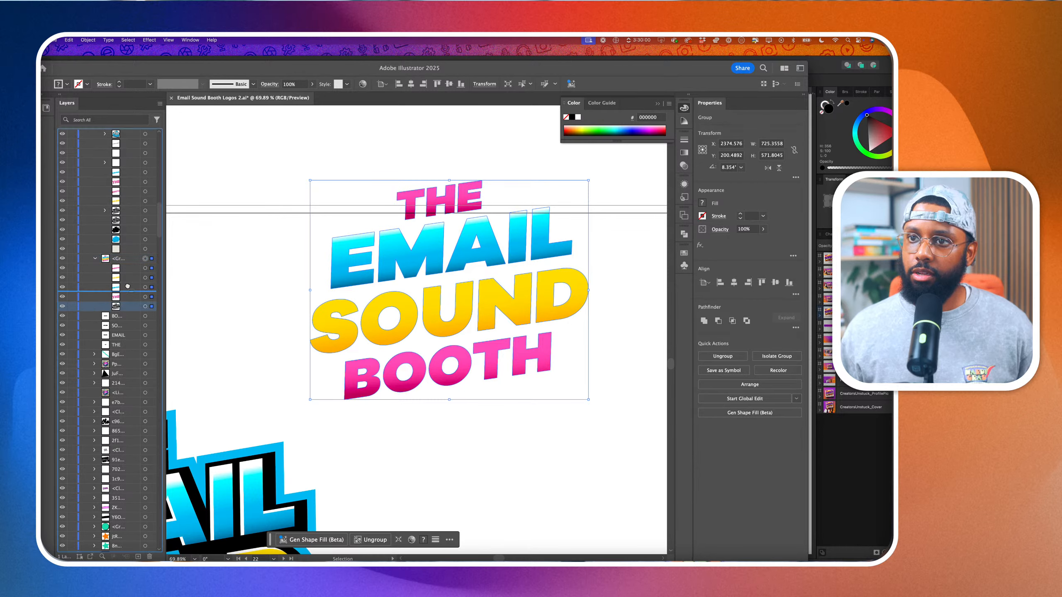
drag(128, 287, 118, 321)
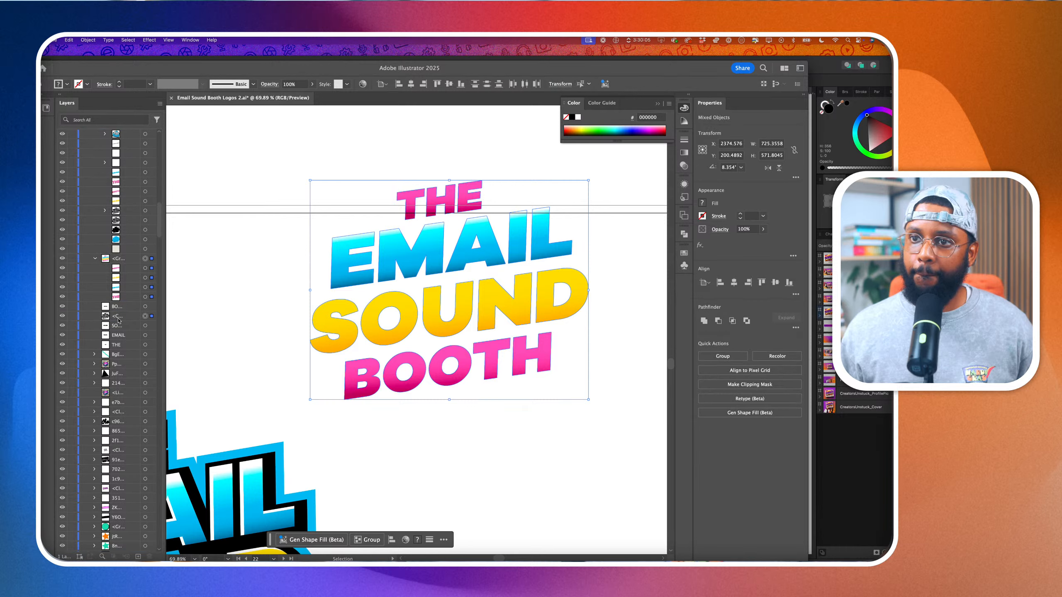
click(151, 318)
Lock the gradient title group and shift the black compound path about 9 pt right and 4 pt down as a shadow
click(376, 353)
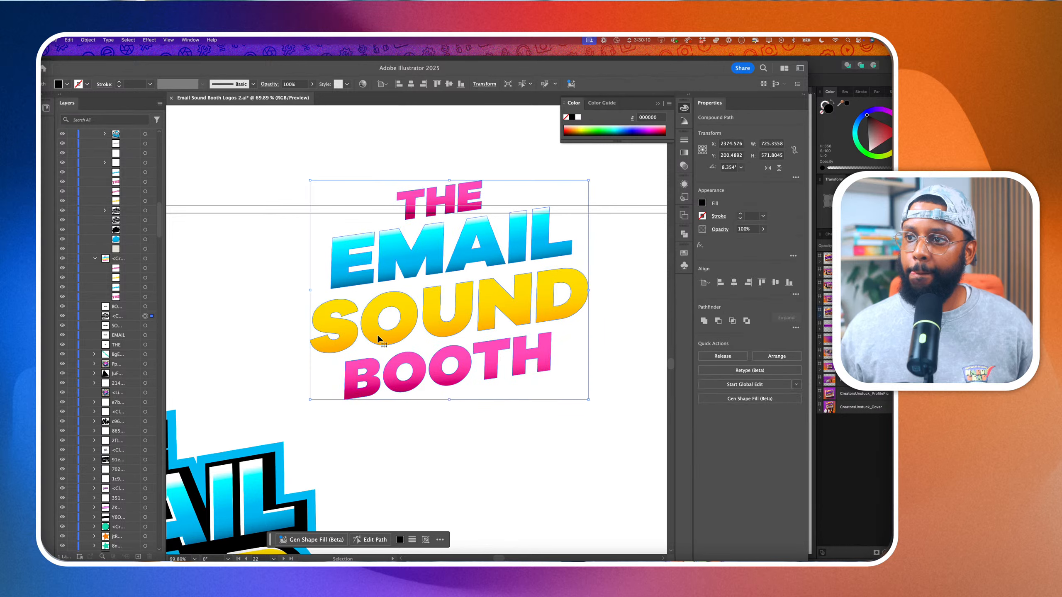
click(378, 337)
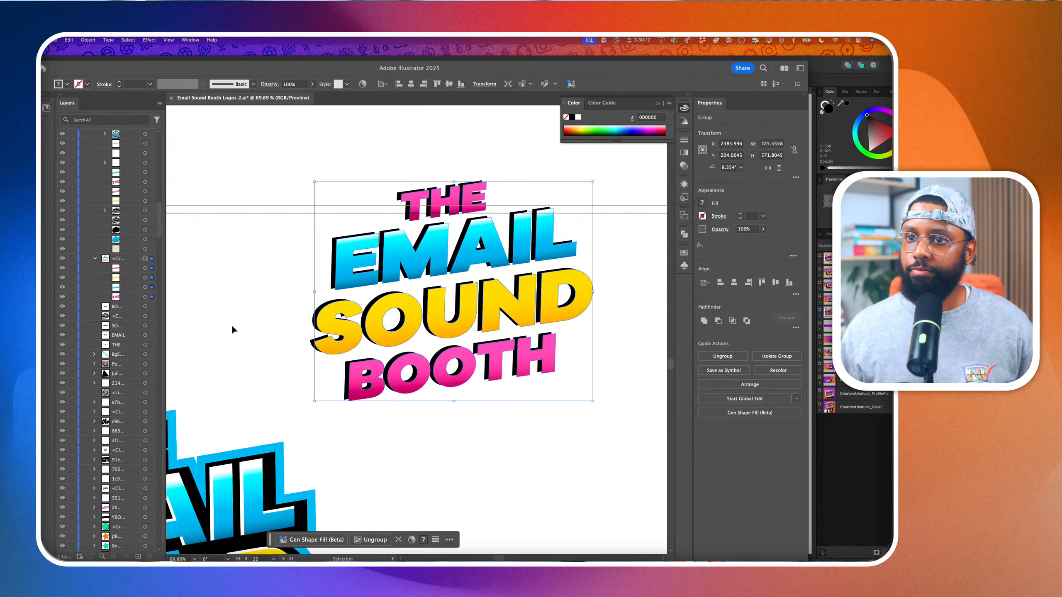
click(151, 315)
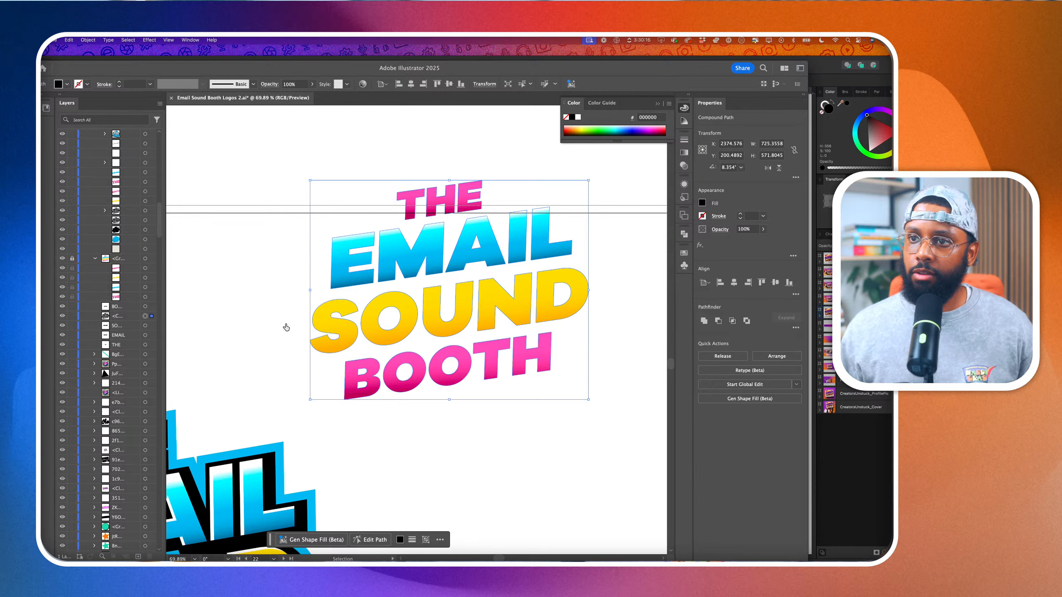
drag(330, 345, 334, 347)
scroll(322, 347, down, 3)
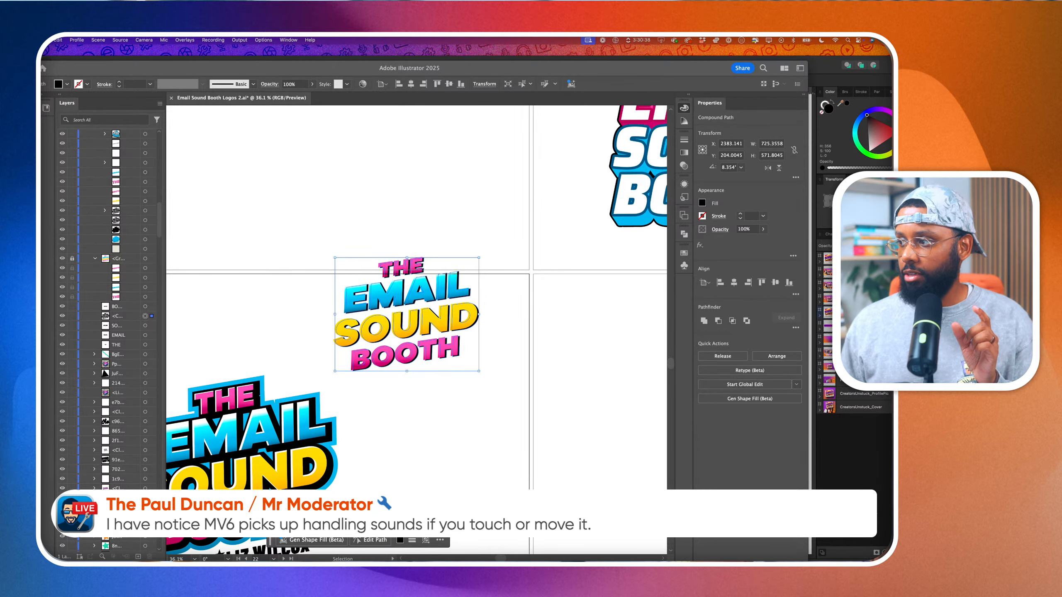
Switch to MOTIV Mix and check the audio routing settings of the main MOTIV Mix Virtual output
click(930, 465)
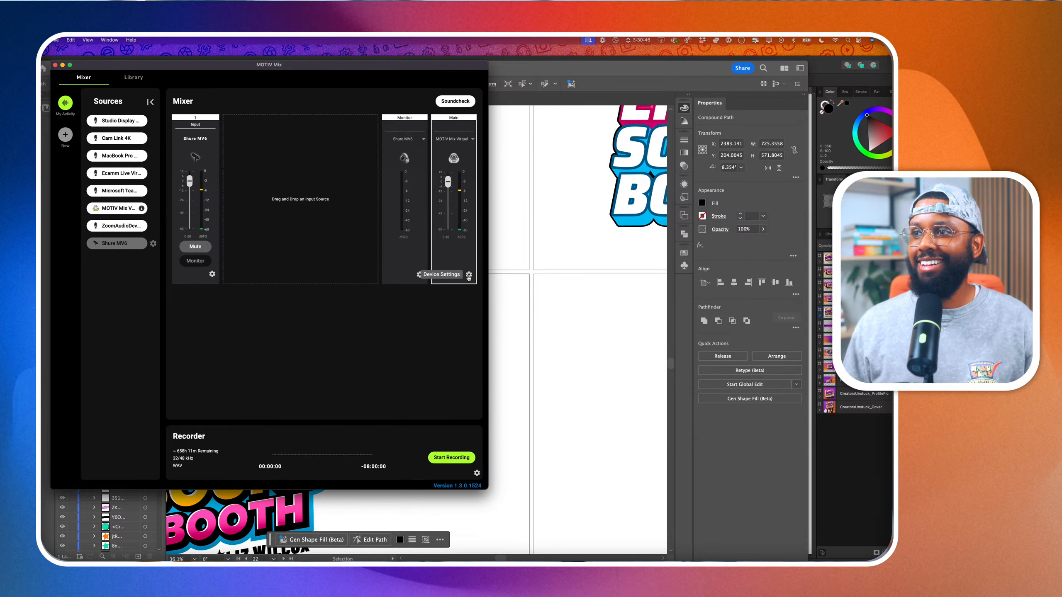
click(469, 275)
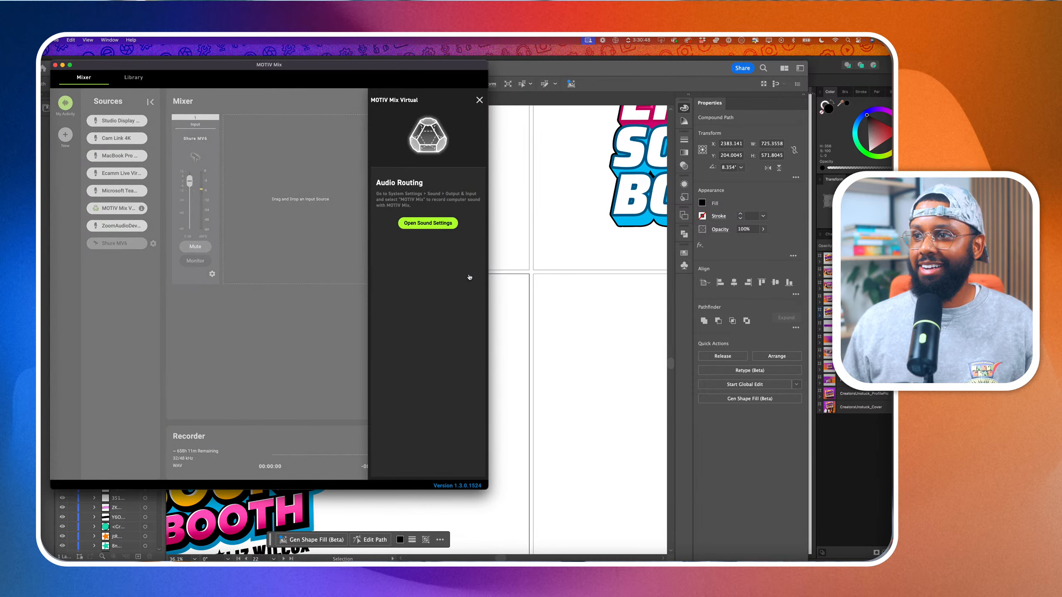
click(479, 99)
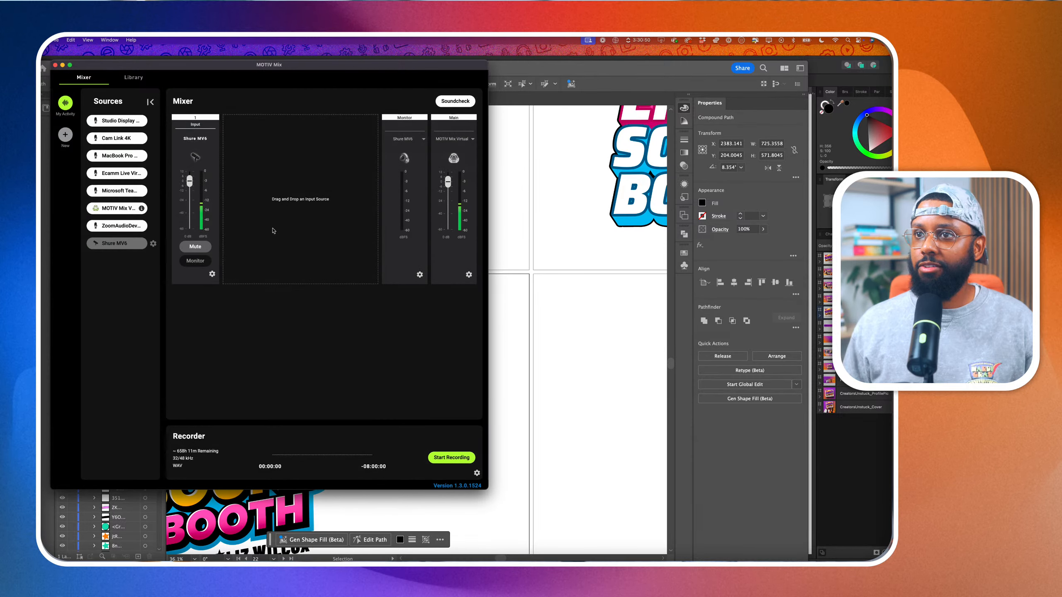
Compare the Shure MV6 tone at 100% Bright with 100% Dark, keep Dark and turn on the Real-time Denoiser
click(212, 274)
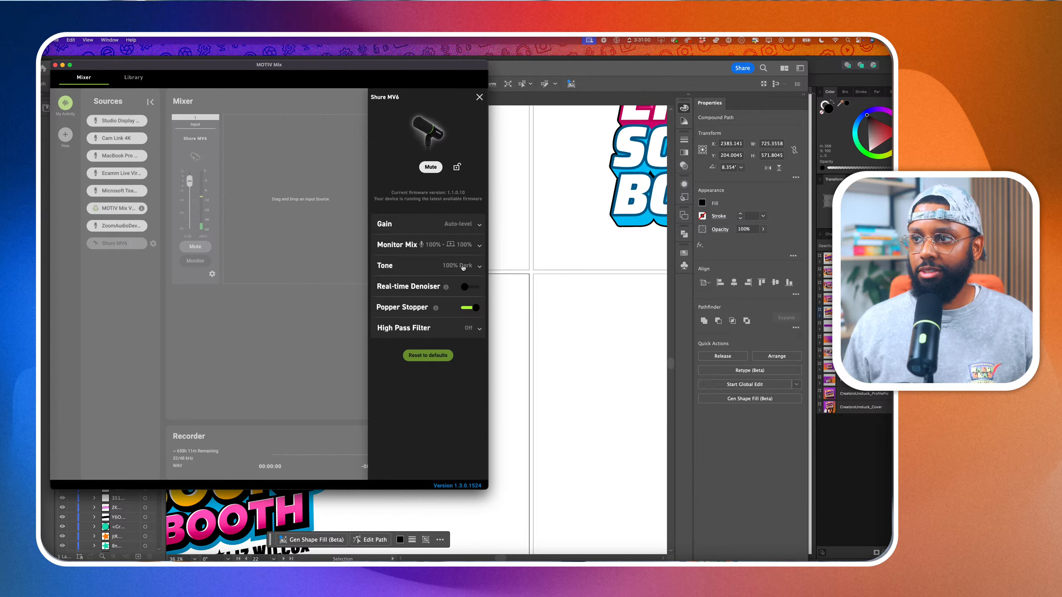
click(479, 268)
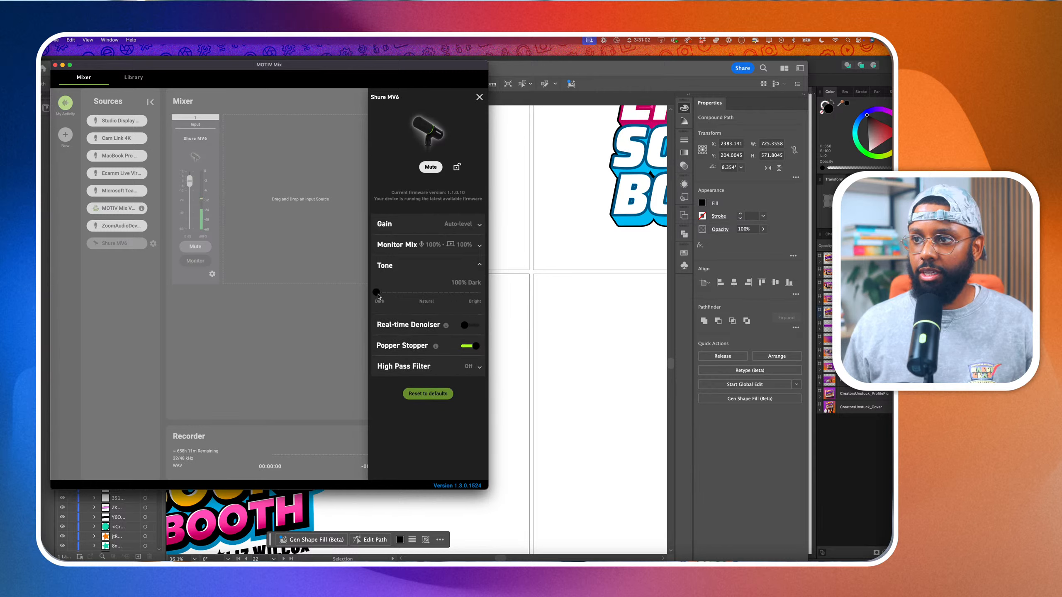
drag(377, 295, 488, 303)
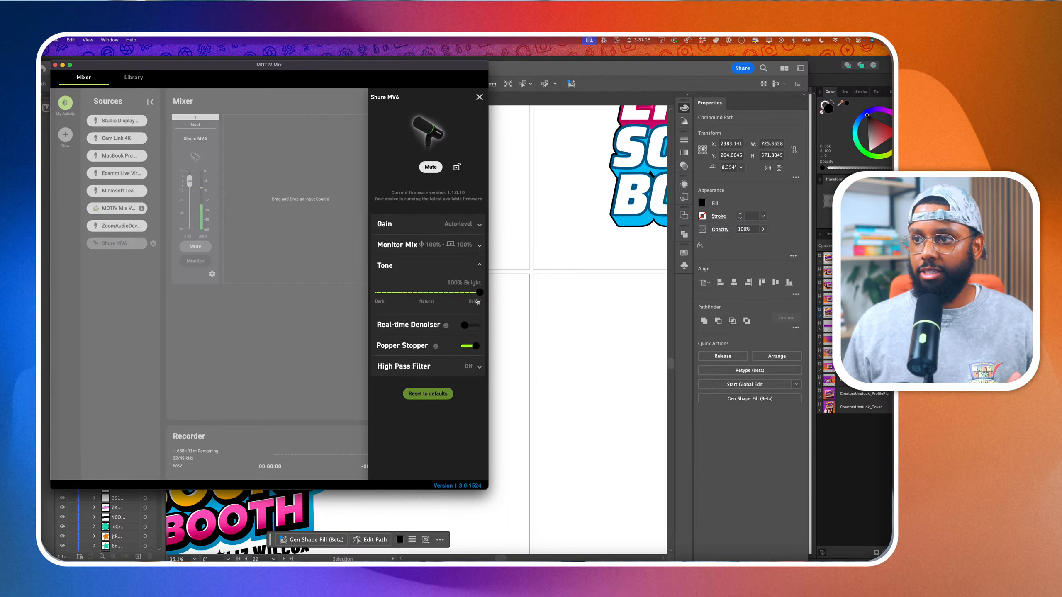
drag(479, 293, 370, 297)
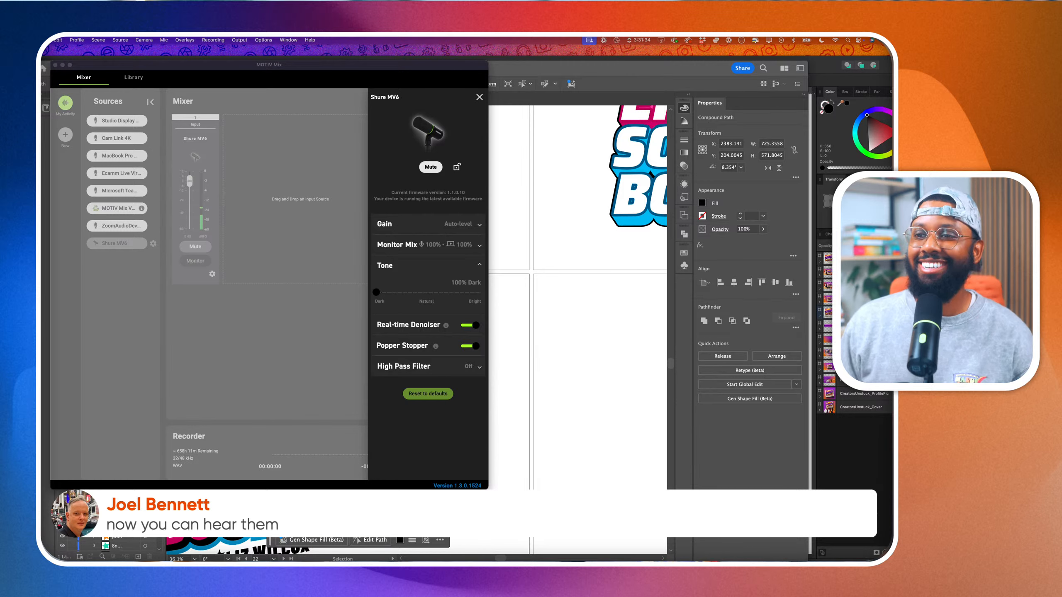
click(206, 173)
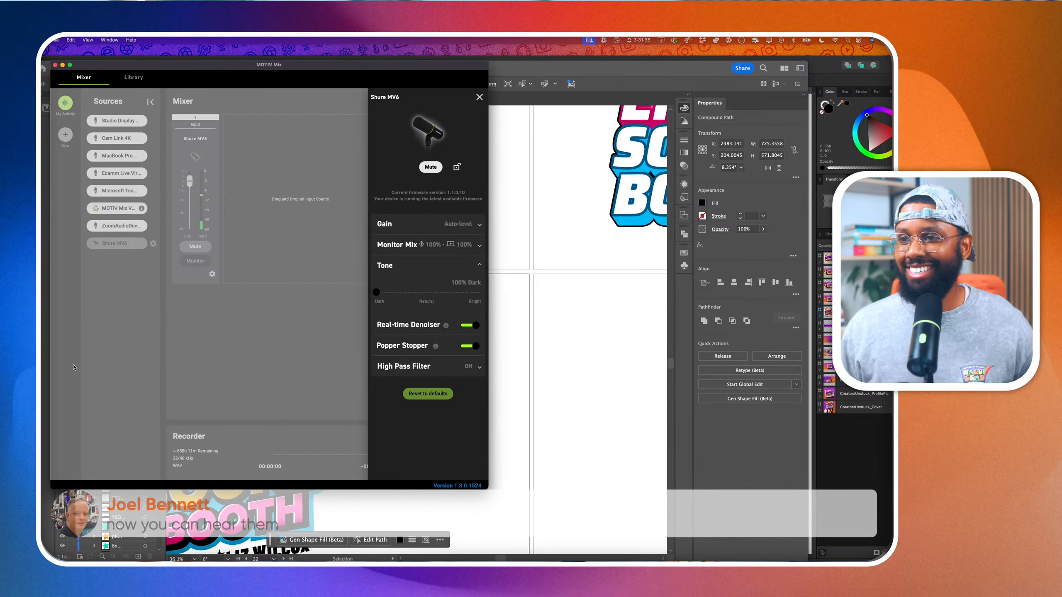
click(62, 65)
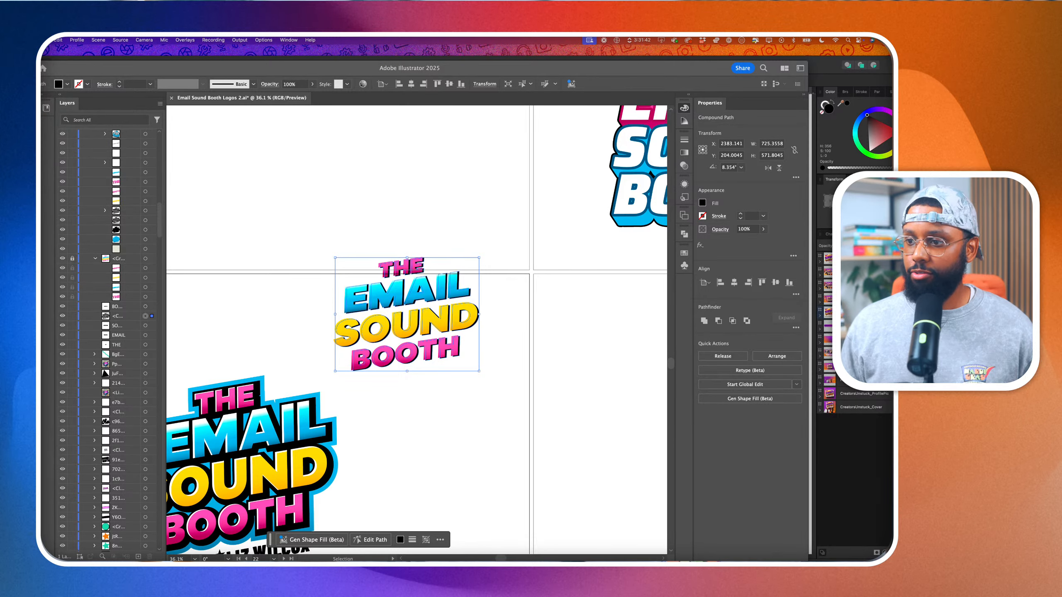
Return to Illustrator and start an Offset Path on the black compound path with a 20 pt offset
click(397, 386)
scroll(397, 387, up, 5)
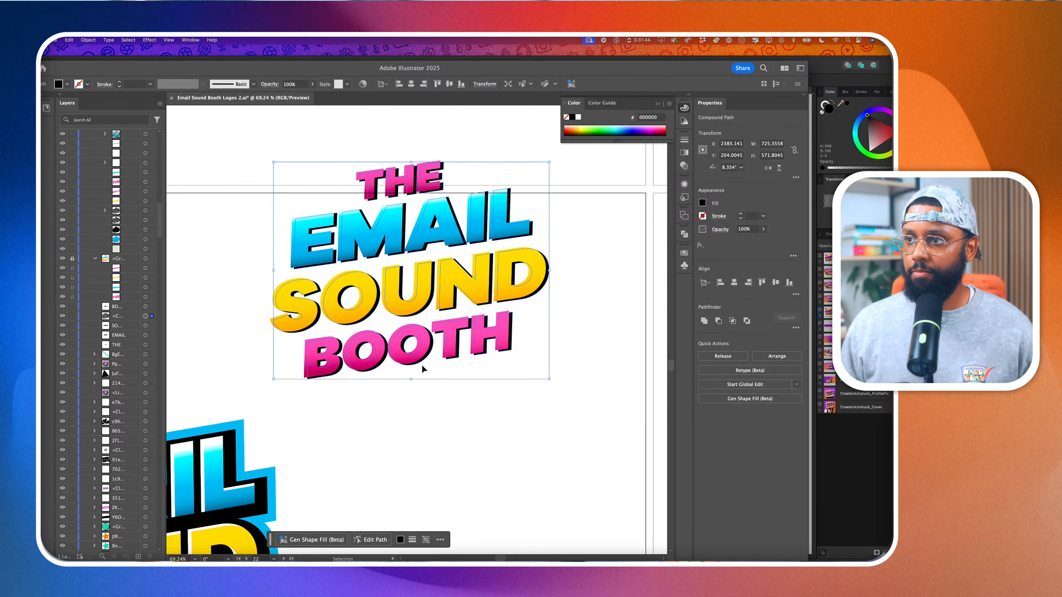
scroll(422, 366, up, 1)
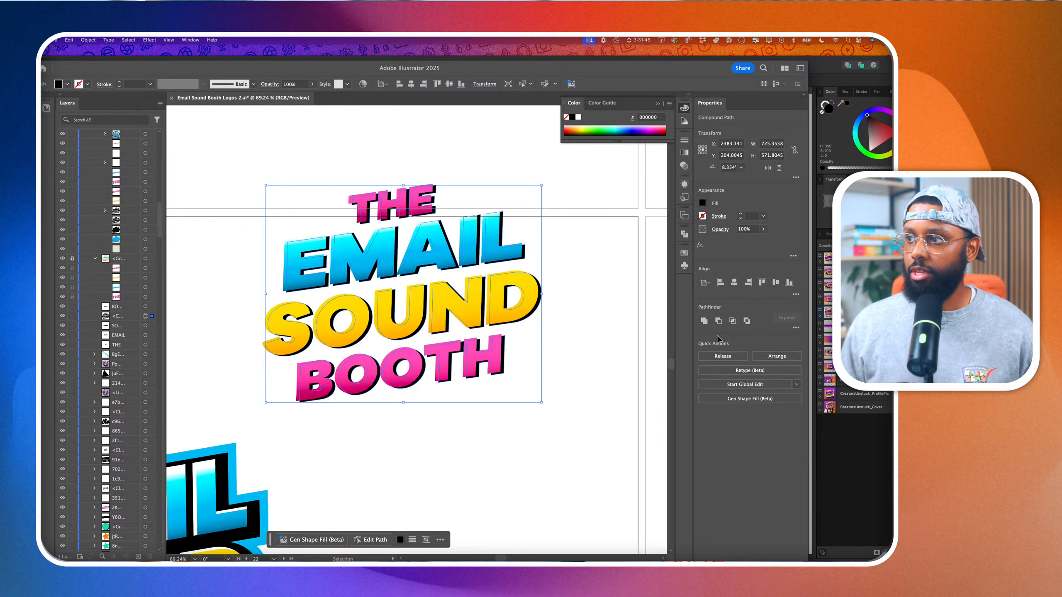
click(88, 39)
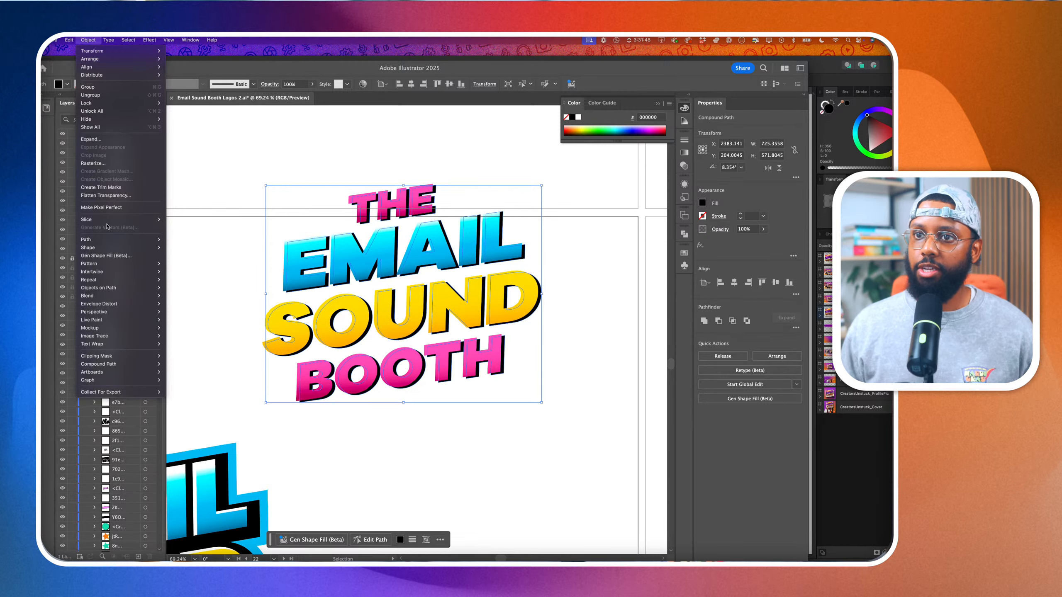
mouse_move(109, 239)
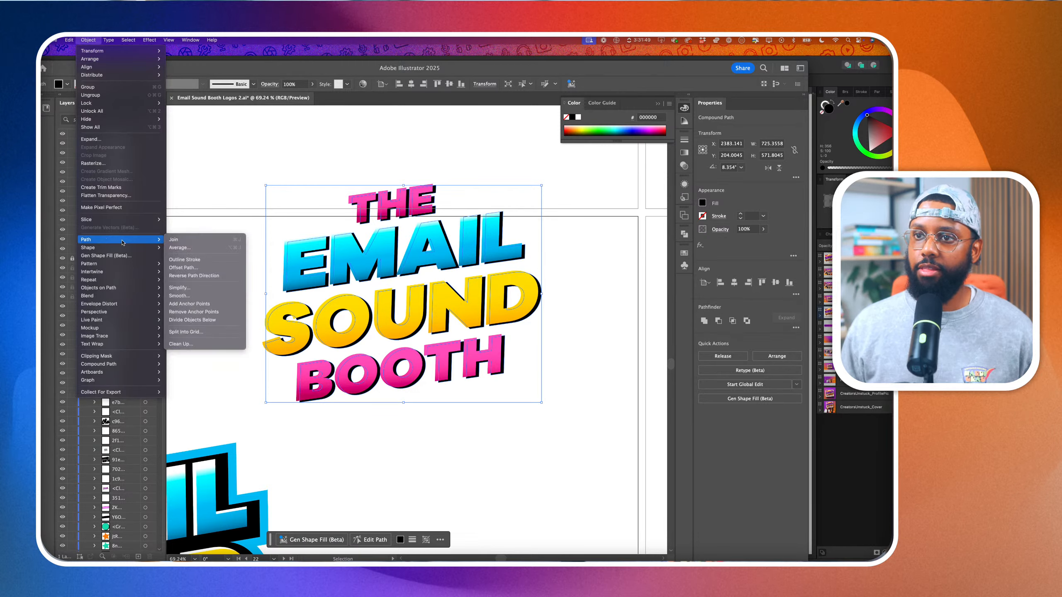
click(197, 267)
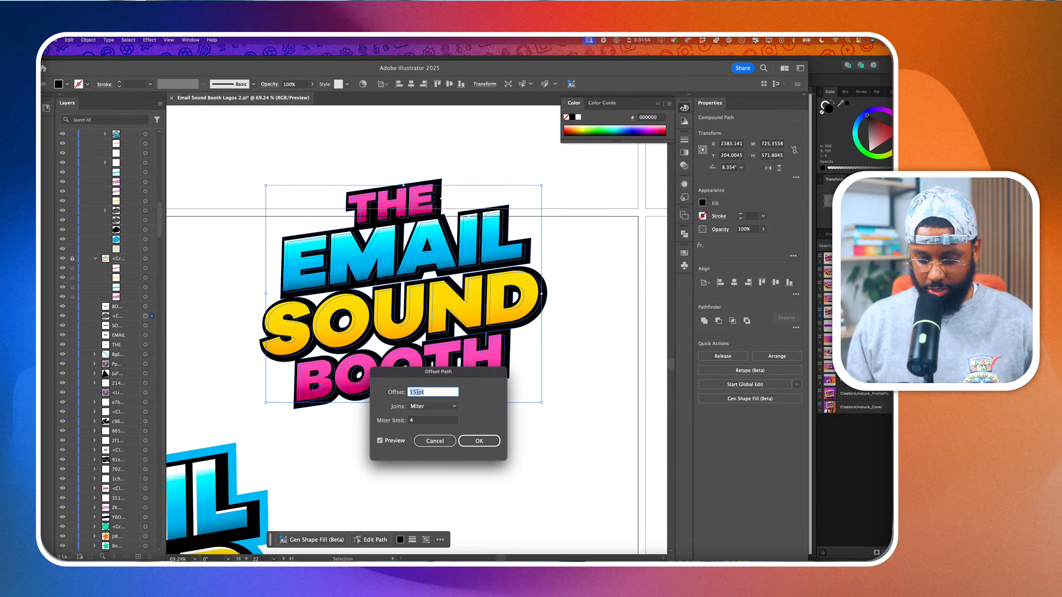
text(20)
key(Tab)
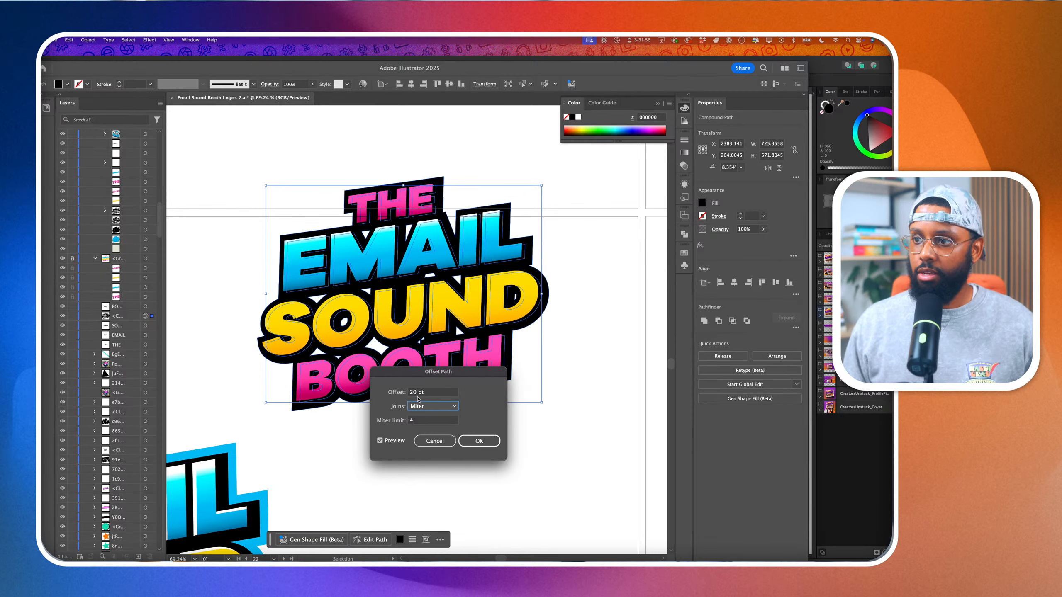
Offset the black compound path by 15 pt with miter joins
click(414, 393)
key(BackSpace)
text(4)
key(Tab)
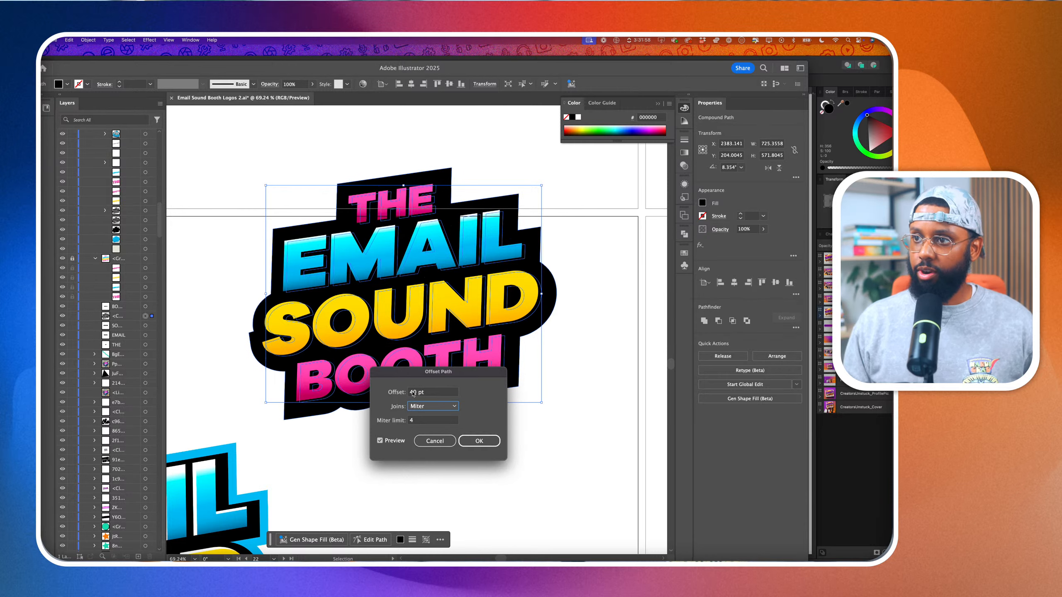
triple_click(413, 394)
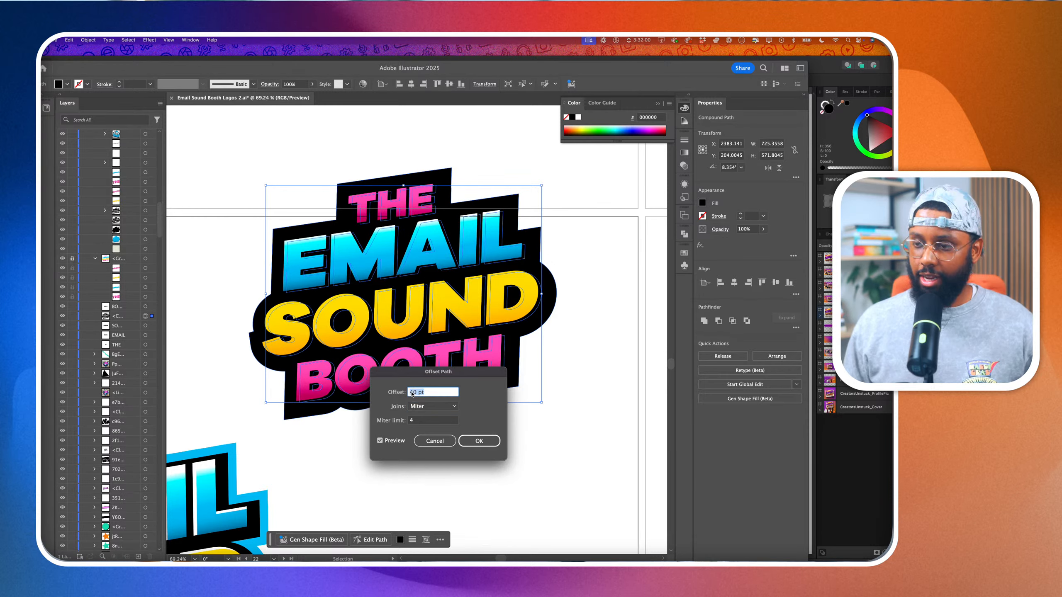
text(15)
key(Tab)
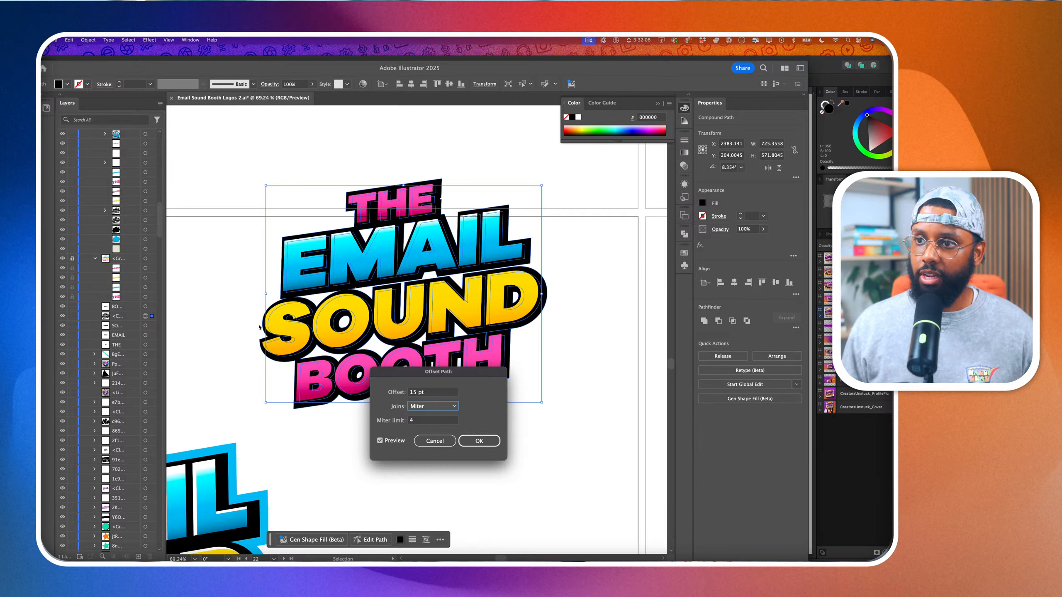
click(479, 441)
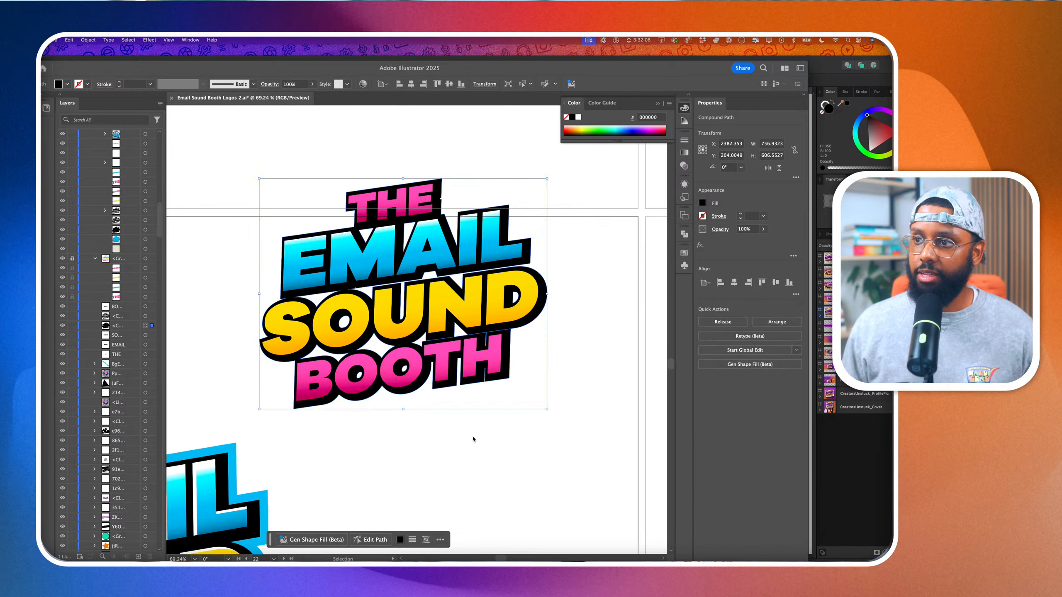
Add a second Offset Path of 15 pt with miter joins around the new black outline
scroll(474, 454, down, 3)
scroll(478, 462, down, 2)
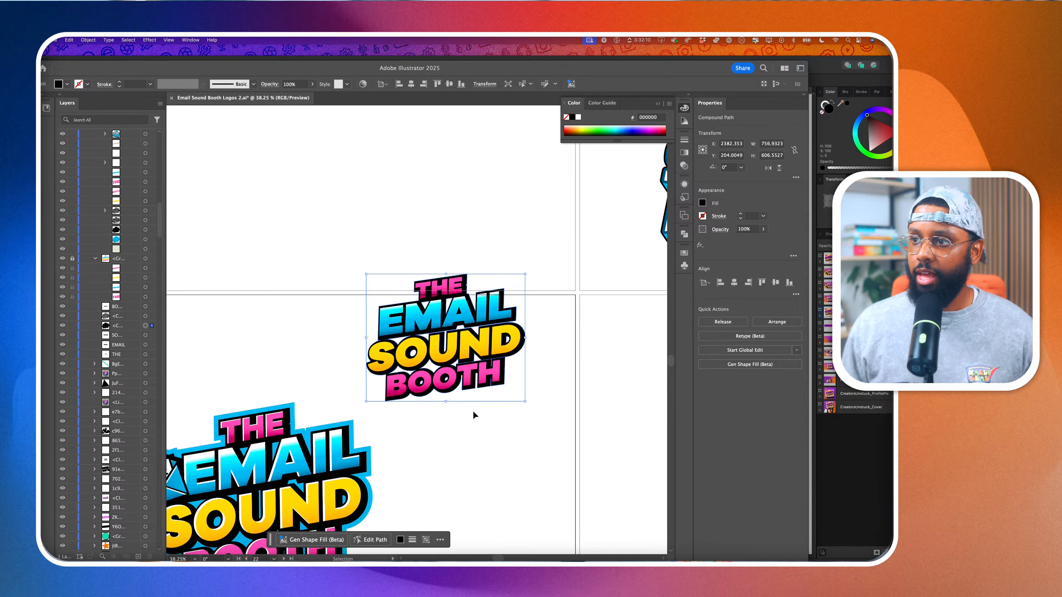
scroll(470, 394, up, 2)
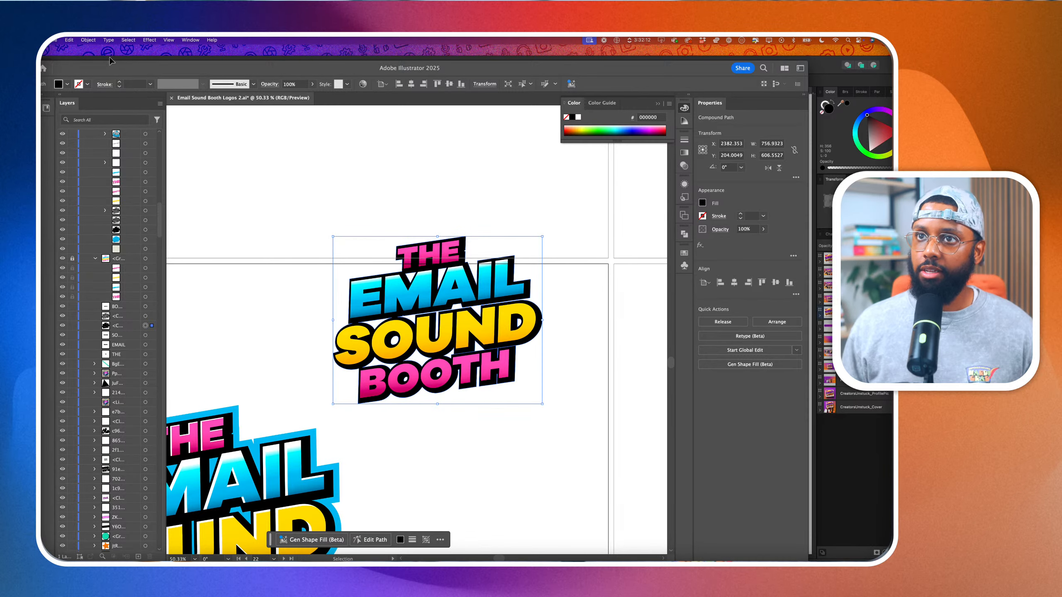
click(88, 40)
mouse_move(101, 240)
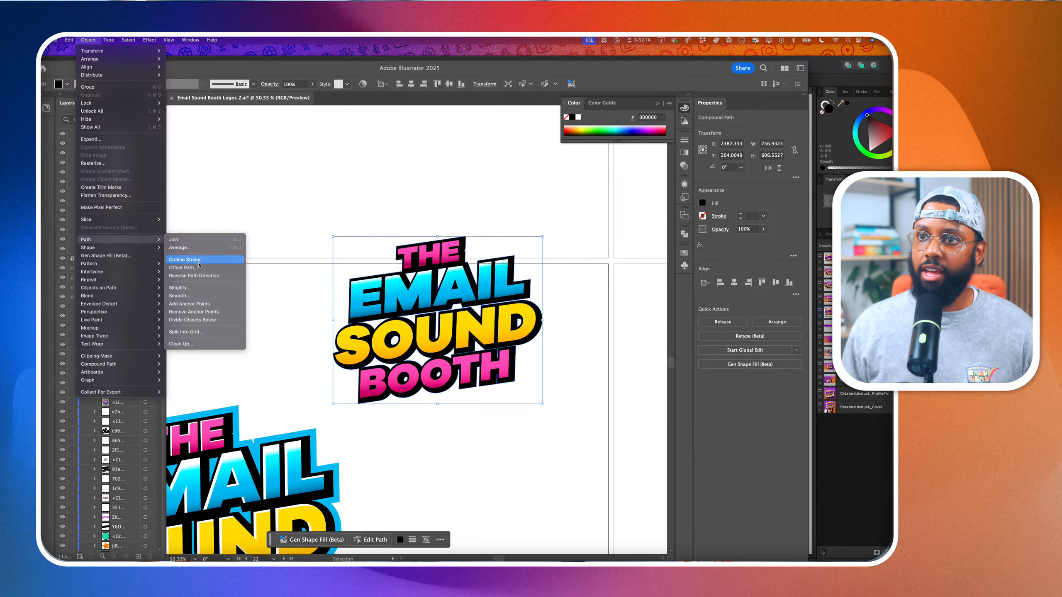
click(202, 267)
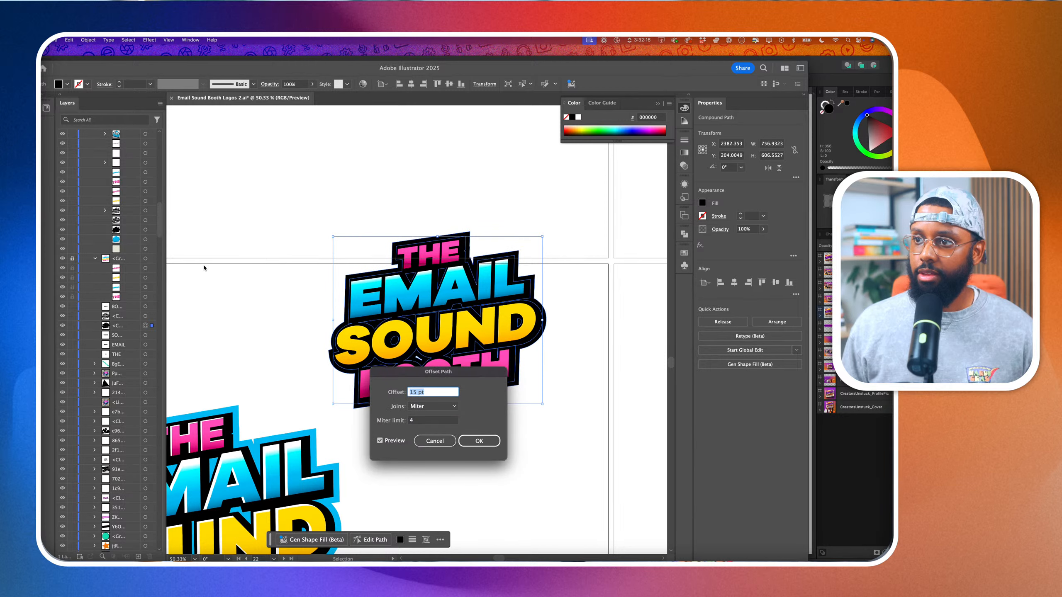
click(479, 442)
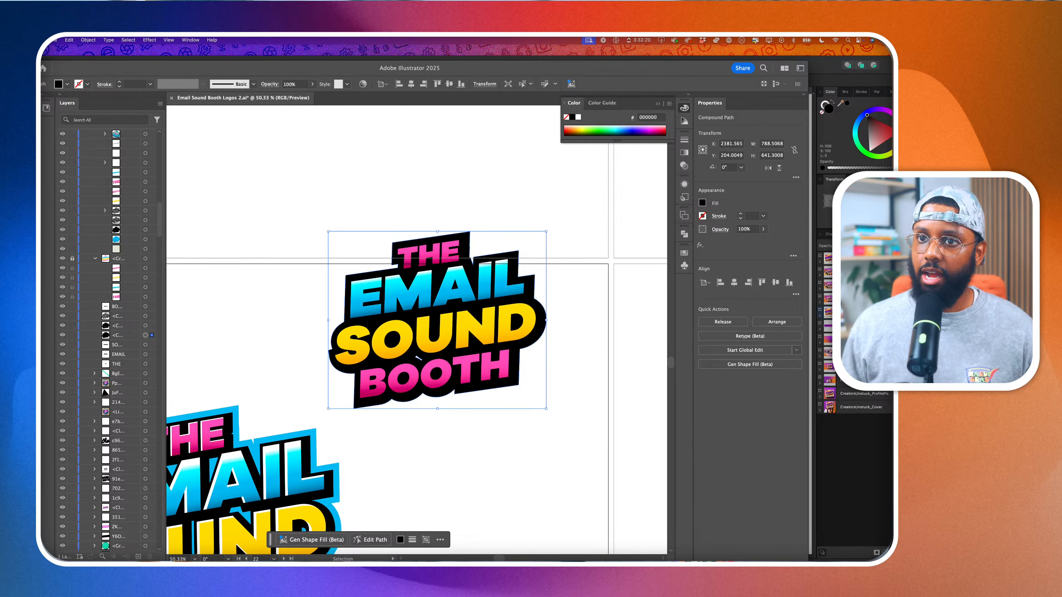
Fill the outermost offset outline with the blue gradient sampled from the finished logo's border
key(i)
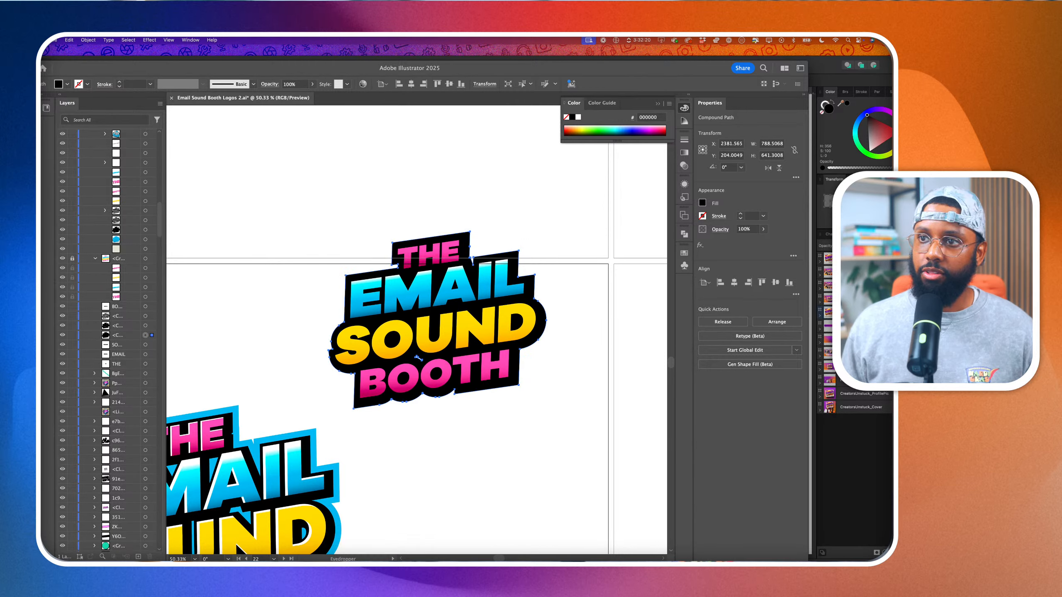
click(313, 429)
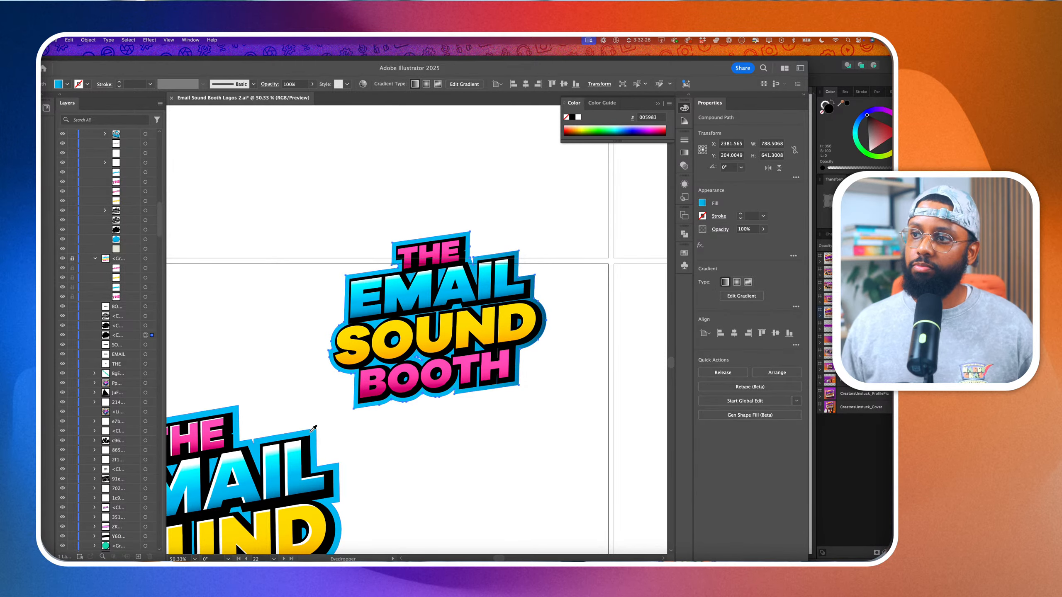
scroll(313, 429, down, 3)
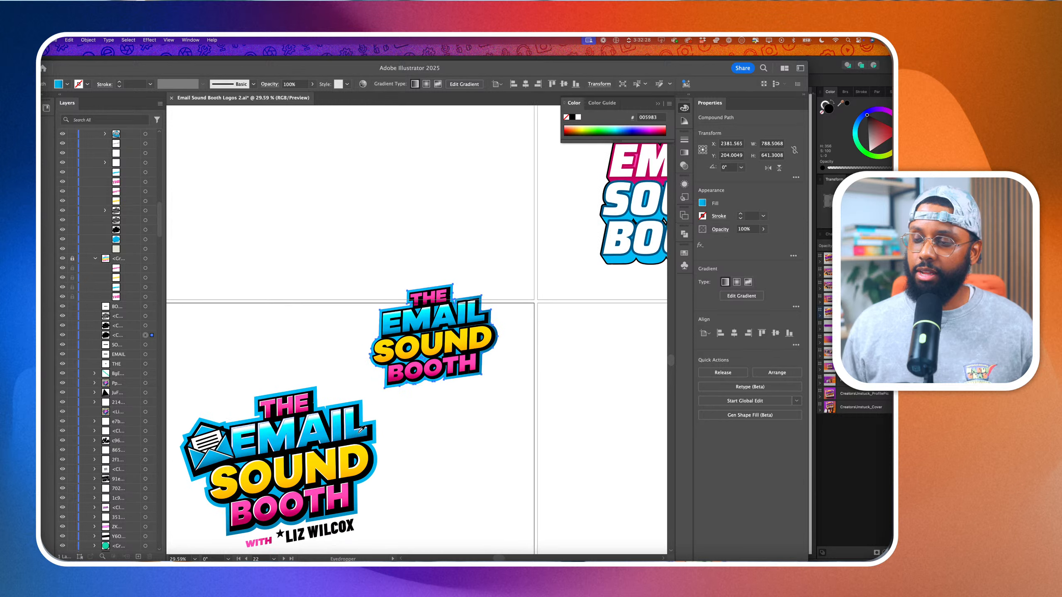
scroll(293, 431, up, 3)
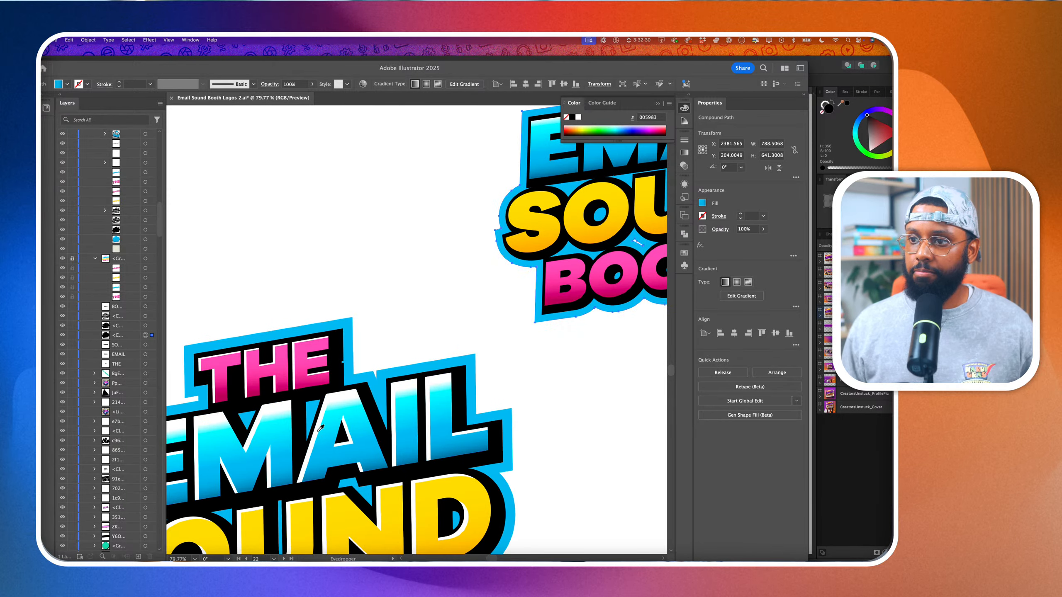
Unlock the gradient title group and select all of its lettering
key(a)
scroll(298, 218, up, 3)
scroll(298, 218, right, 3)
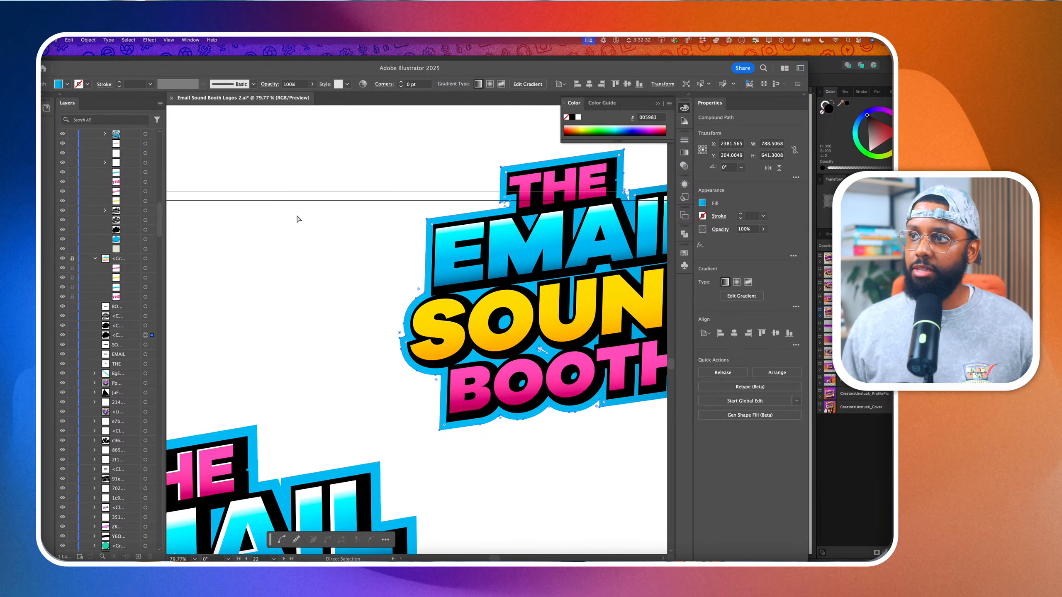
click(446, 269)
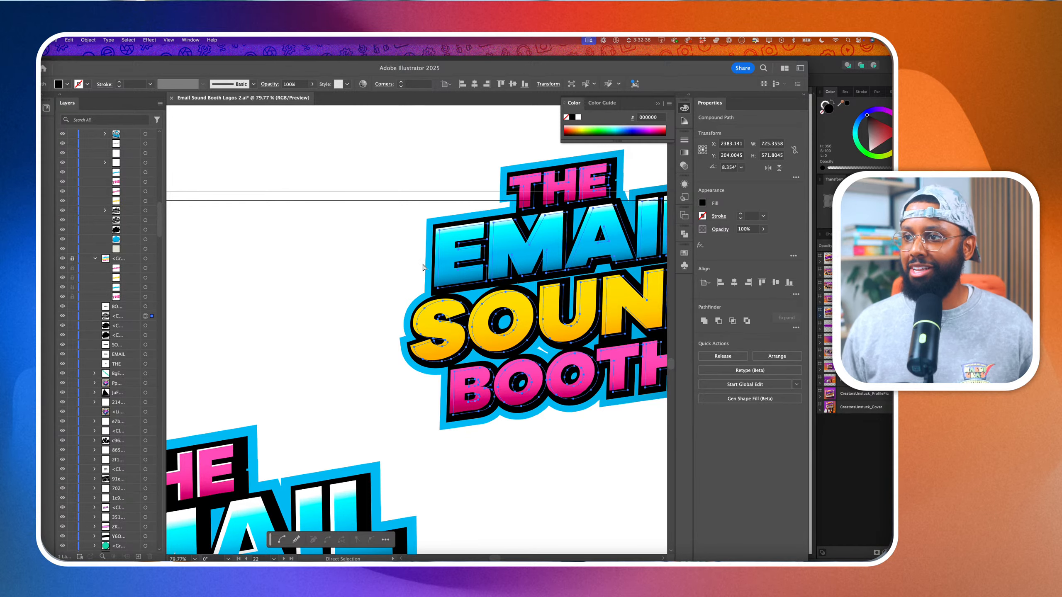
click(399, 293)
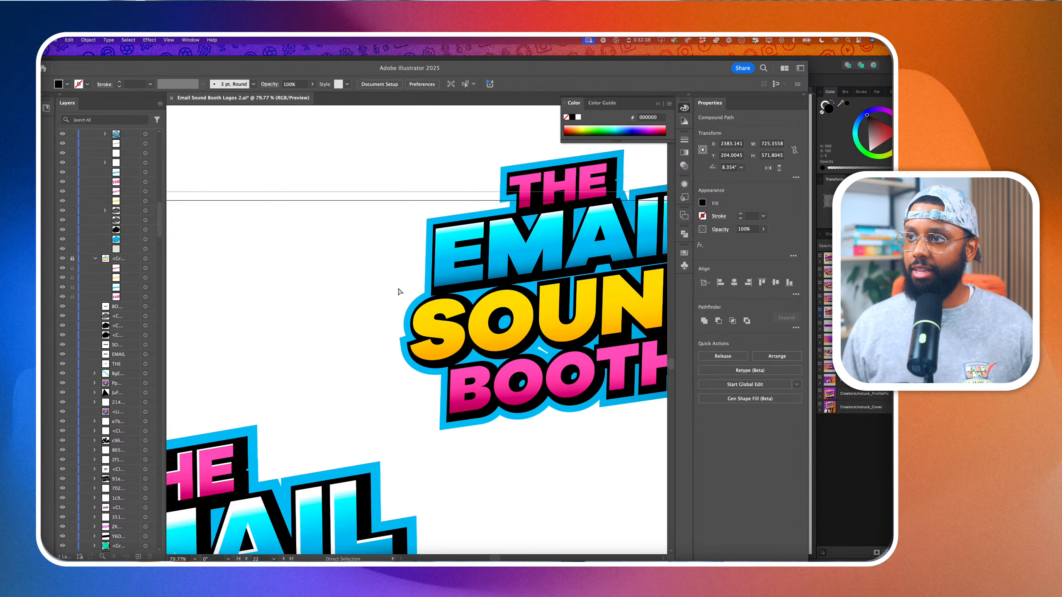
scroll(402, 295, down, 3)
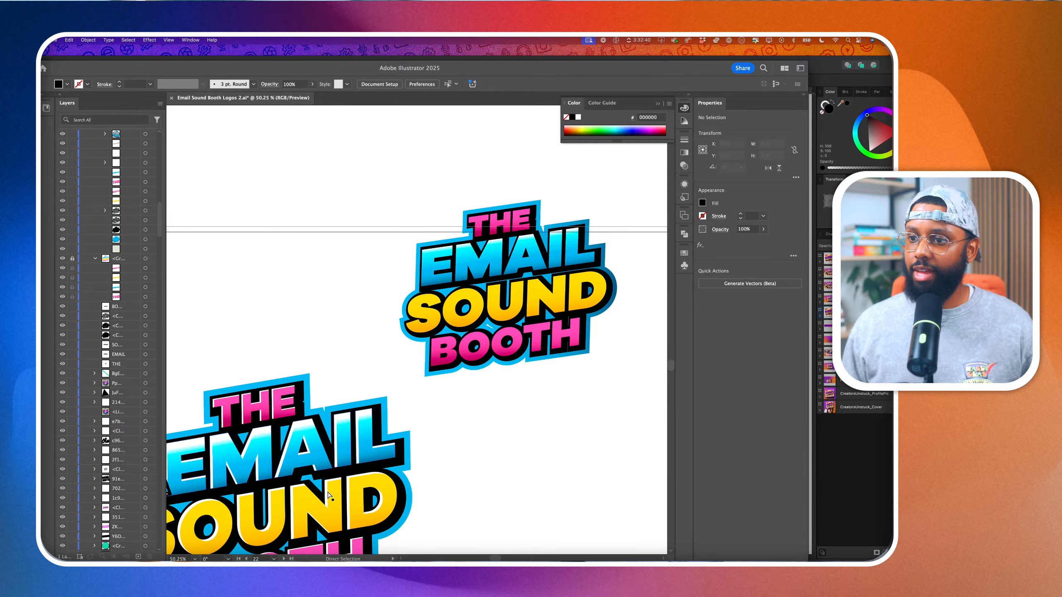
right_click(427, 305)
click(600, 181)
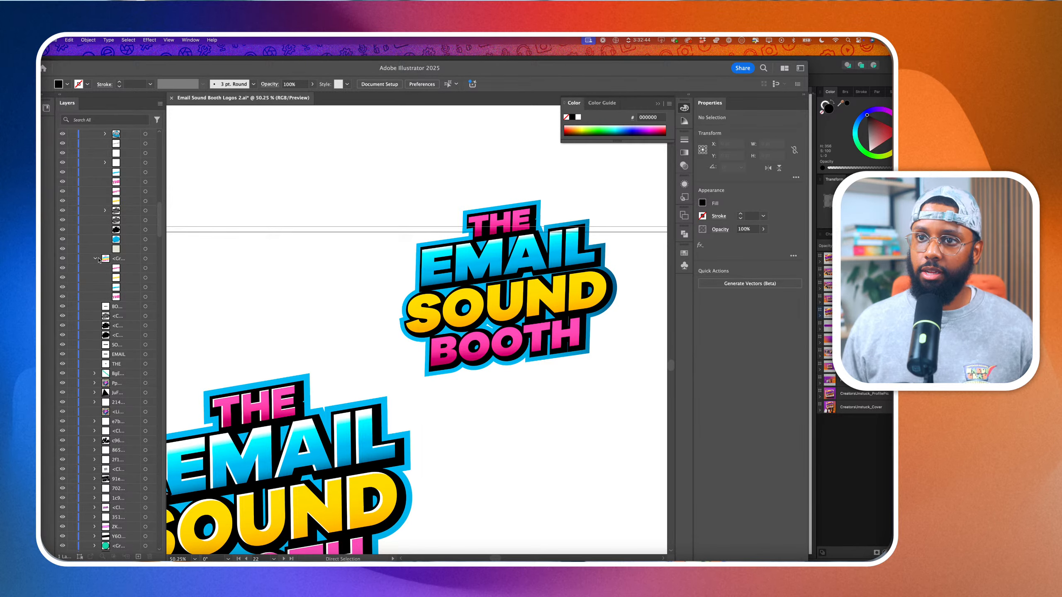
click(146, 260)
Try duplicating the gradient title group about 6 pt right and 7 pt down over the original lettering
scroll(377, 268, up, 3)
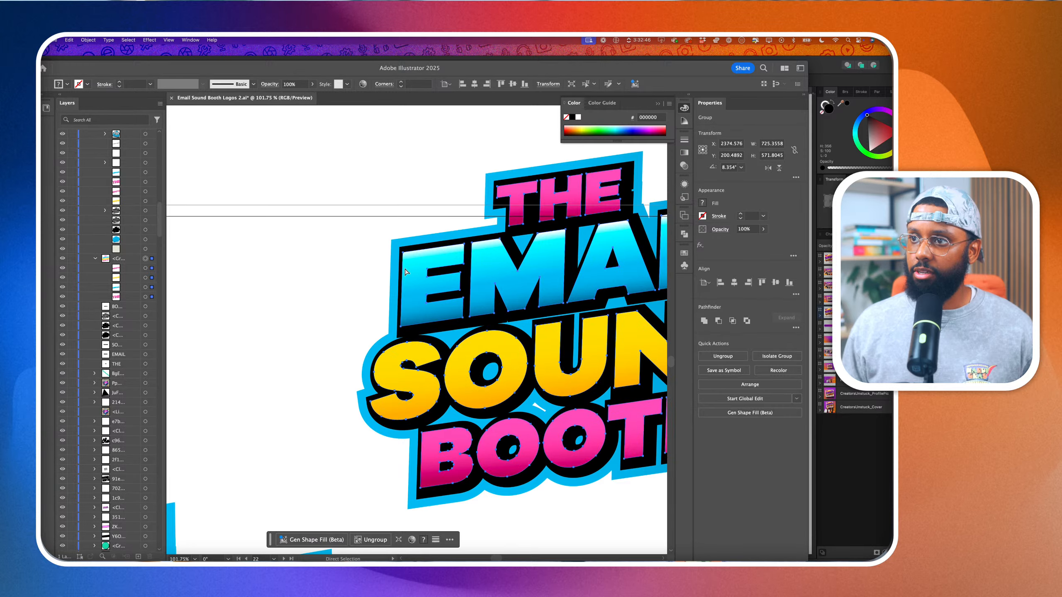
scroll(405, 268, up, 3)
drag(382, 268, 388, 277)
scroll(372, 268, up, 4)
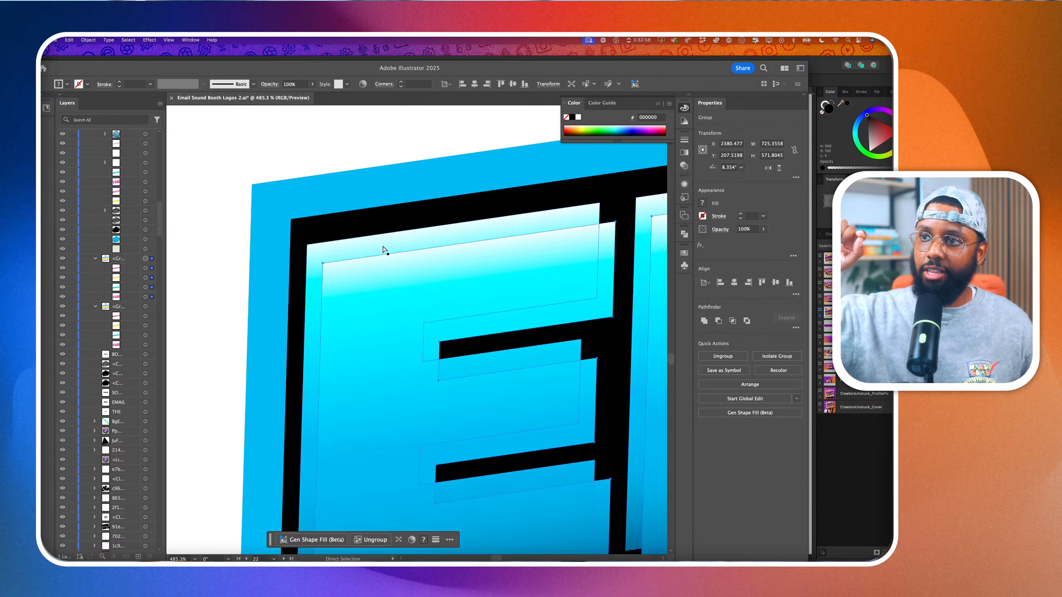
Undo the duplicated title group and examine the white highlight edges on the finished logo's letters beside the new version
scroll(384, 246, down, 3)
scroll(237, 246, down, 6)
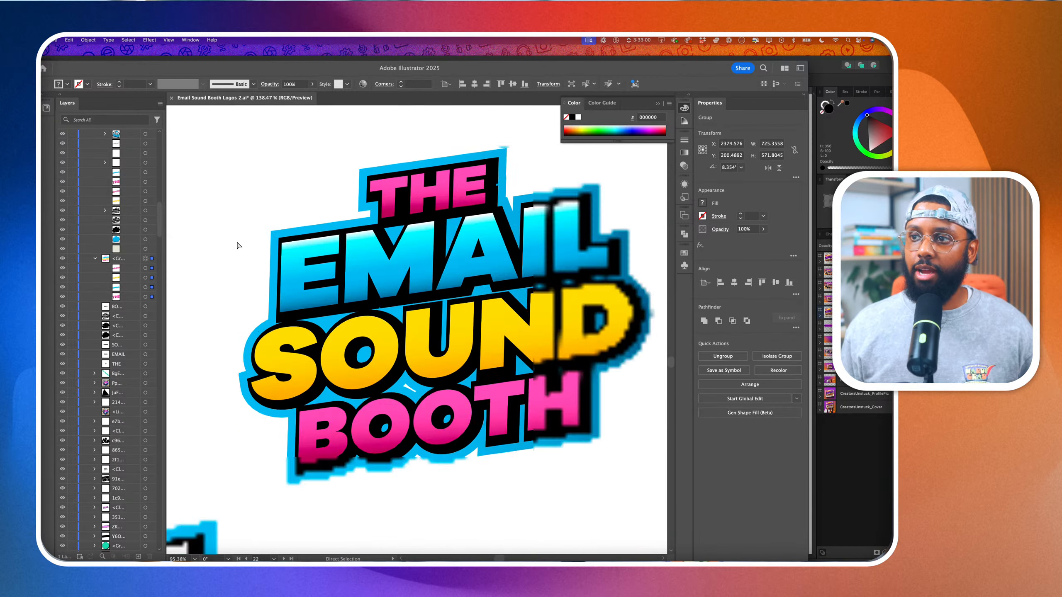
scroll(238, 246, left, 7)
scroll(237, 246, down, 3)
scroll(262, 452, up, 4)
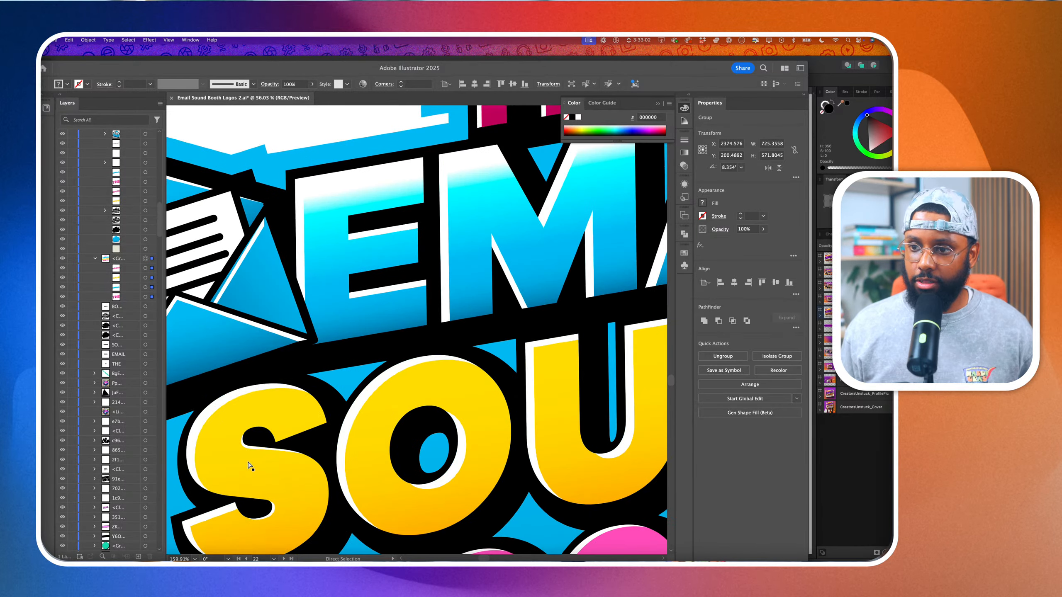
scroll(436, 385, down, 6)
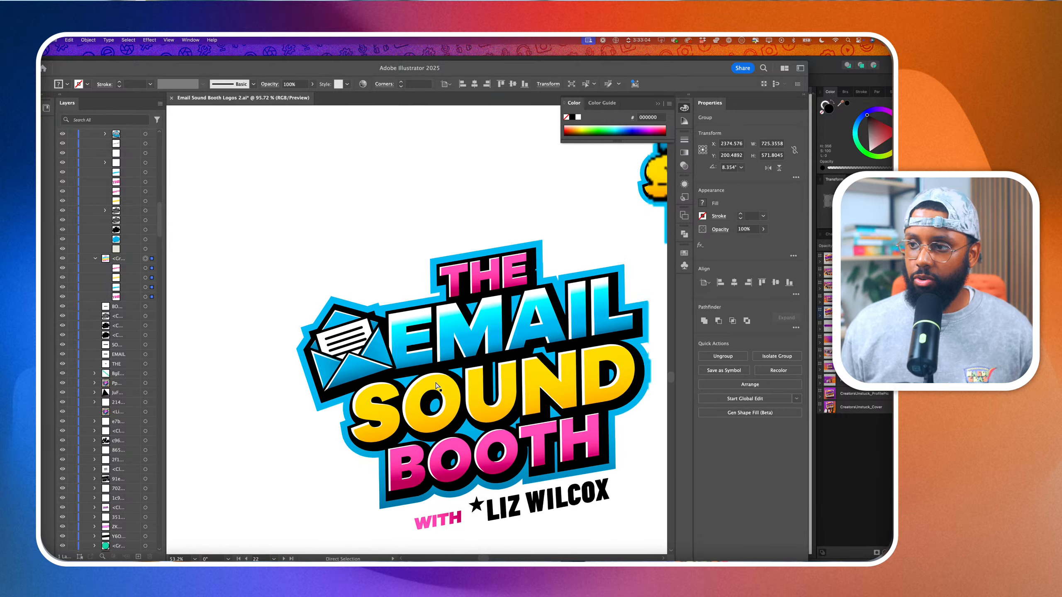
scroll(436, 386, up, 4)
scroll(436, 386, right, 3)
scroll(436, 386, right, 2)
scroll(436, 386, up, 1)
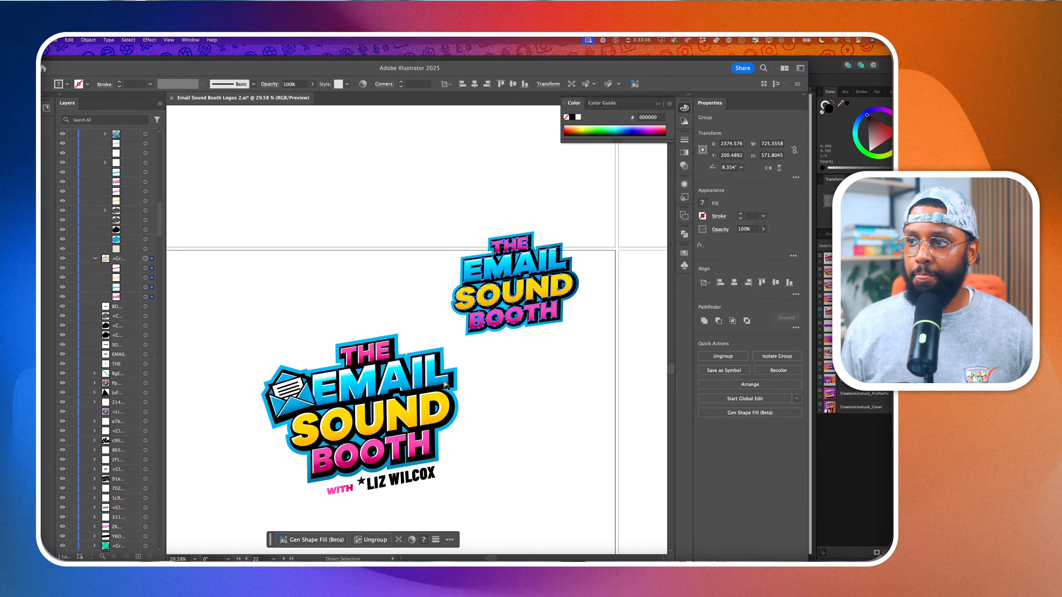
Select the complete new logo and move it about 474 pt left and 793 pt up onto the plain black title's artboard
click(528, 369)
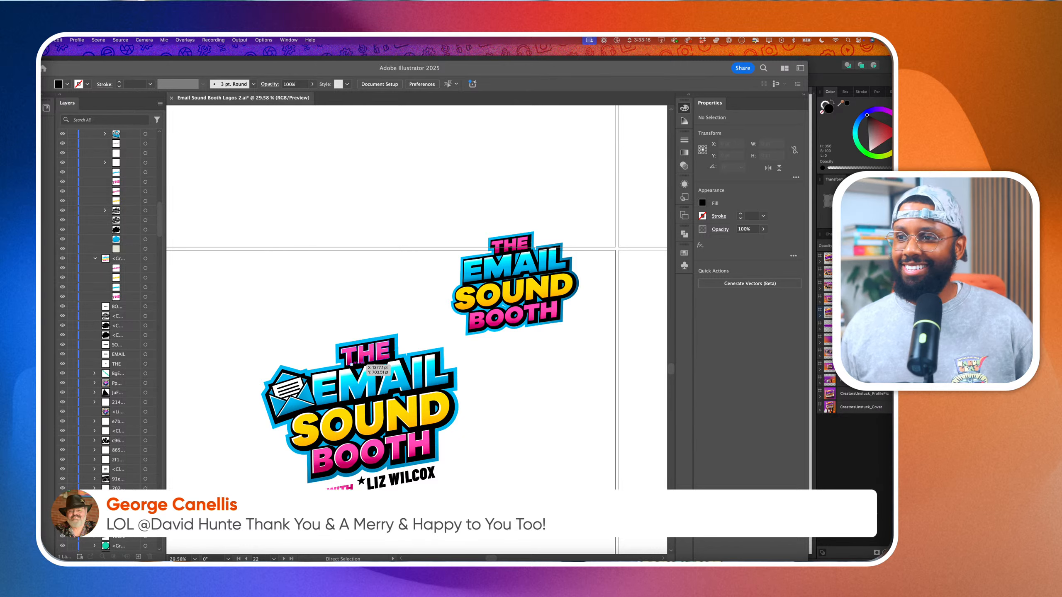
click(440, 535)
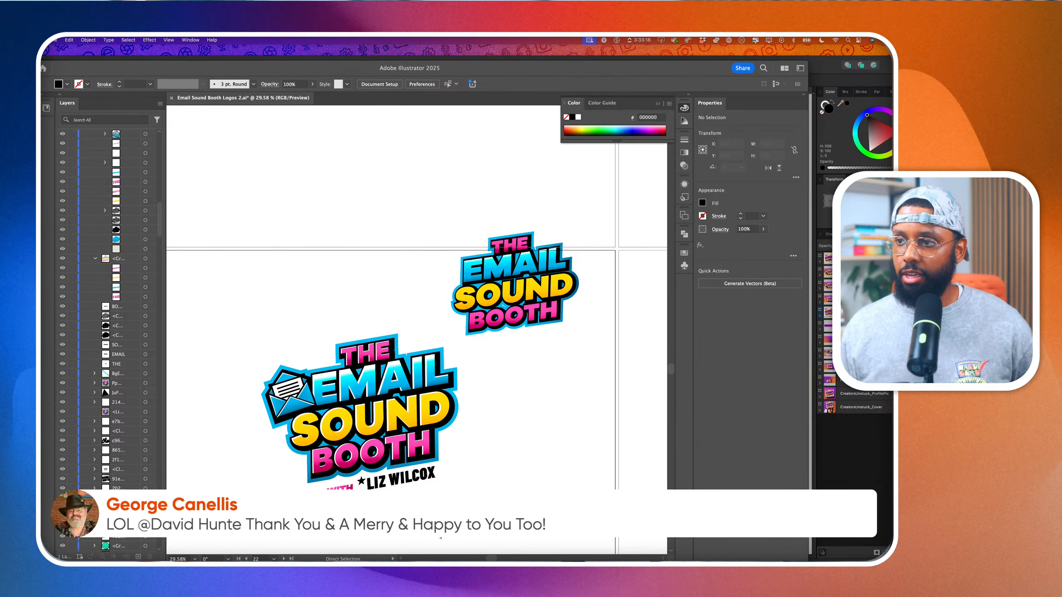
scroll(440, 535, down, 5)
scroll(443, 455, up, 3)
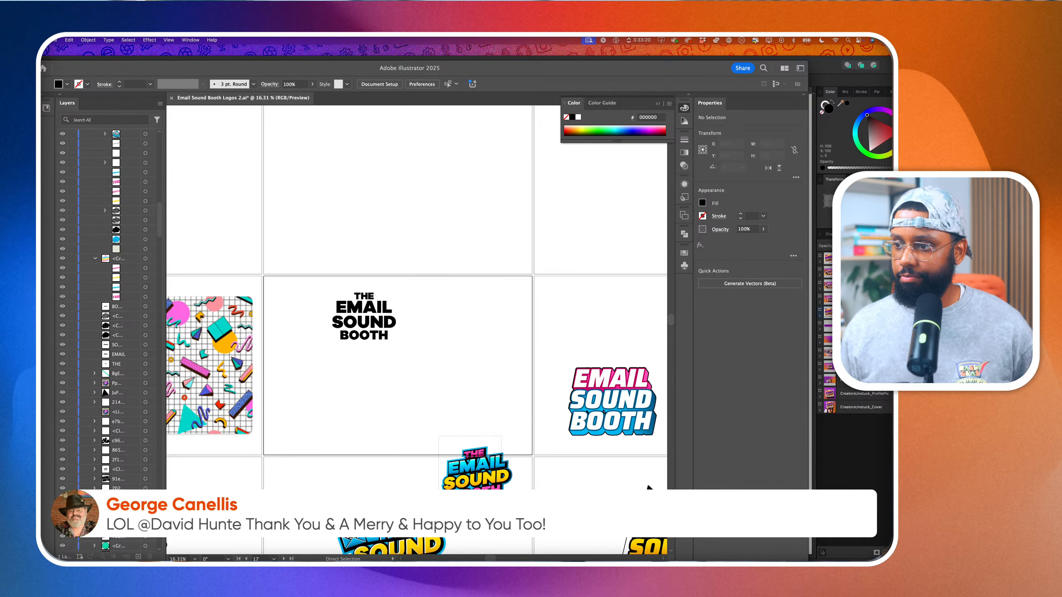
drag(490, 489, 446, 417)
key(super+z)
click(435, 432)
scroll(446, 418, right, 5)
scroll(446, 417, down, 4)
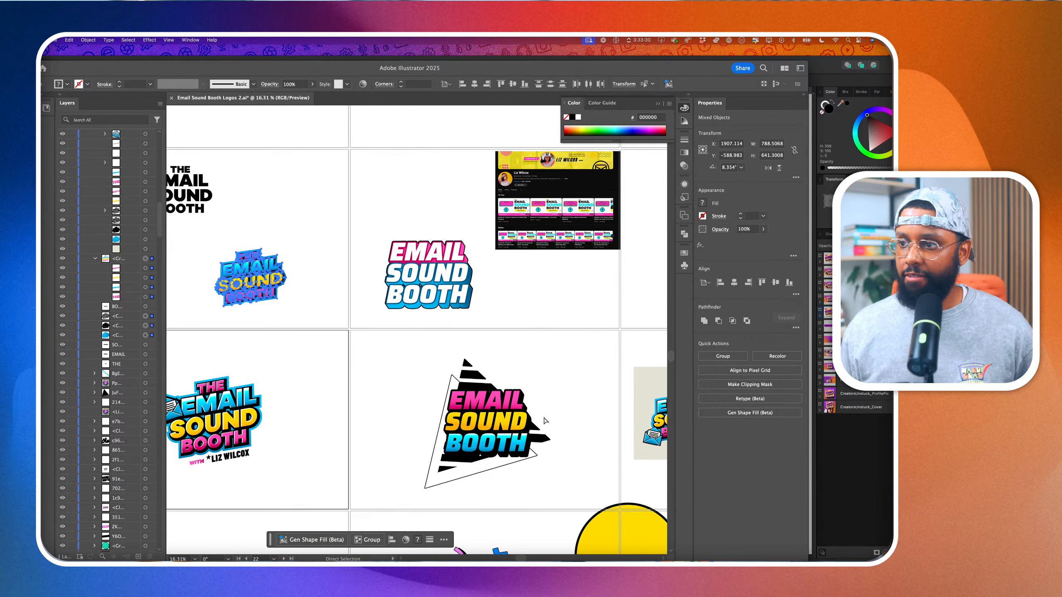
Look over the other logo concepts, including the striped-triangle version and the yellow design with the round green badge
scroll(527, 432, down, 4)
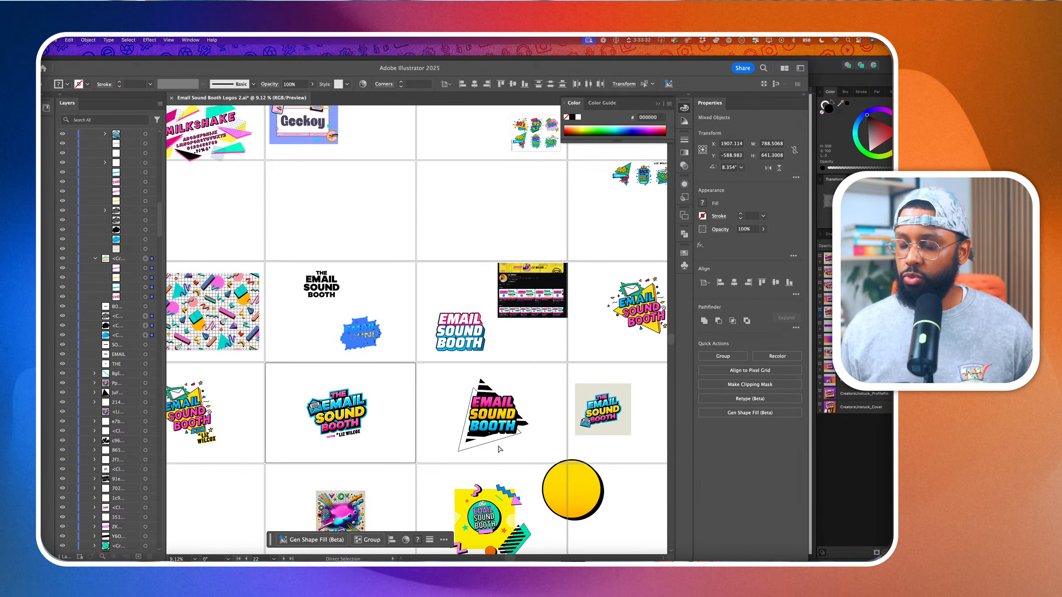
scroll(521, 439, up, 4)
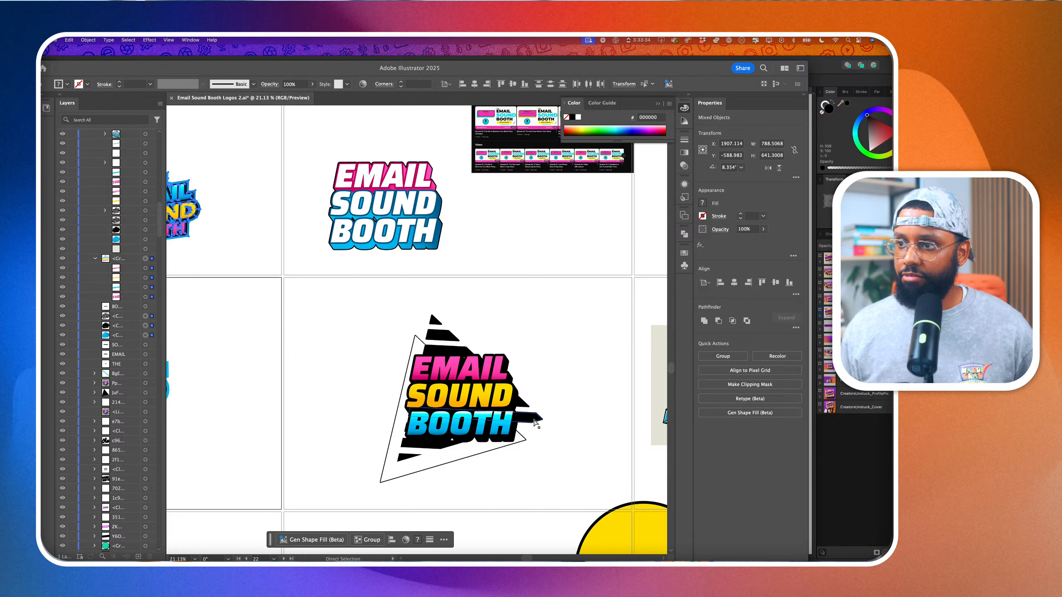
click(536, 424)
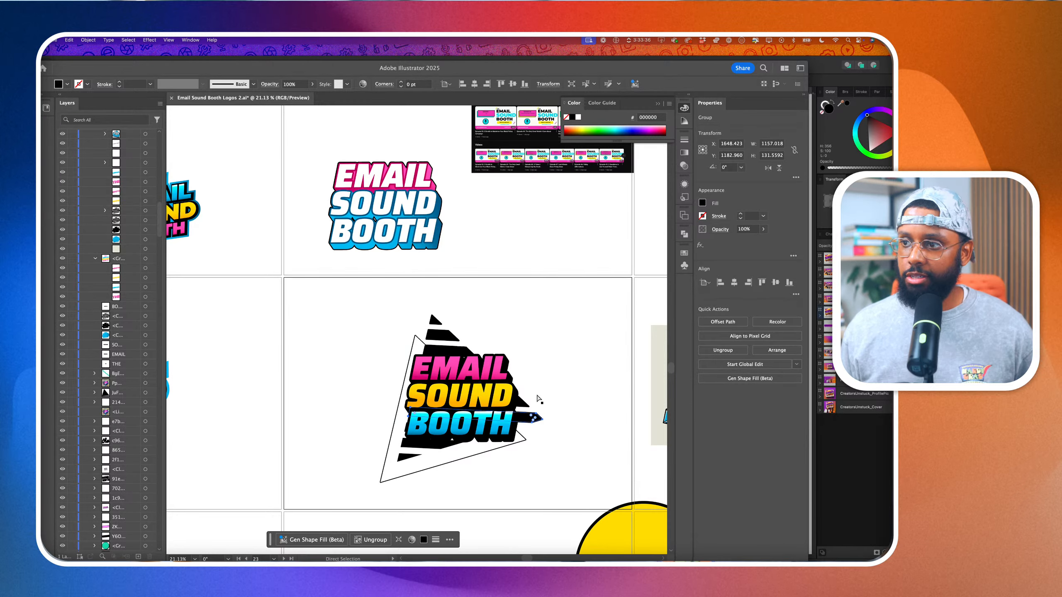
scroll(459, 372, down, 4)
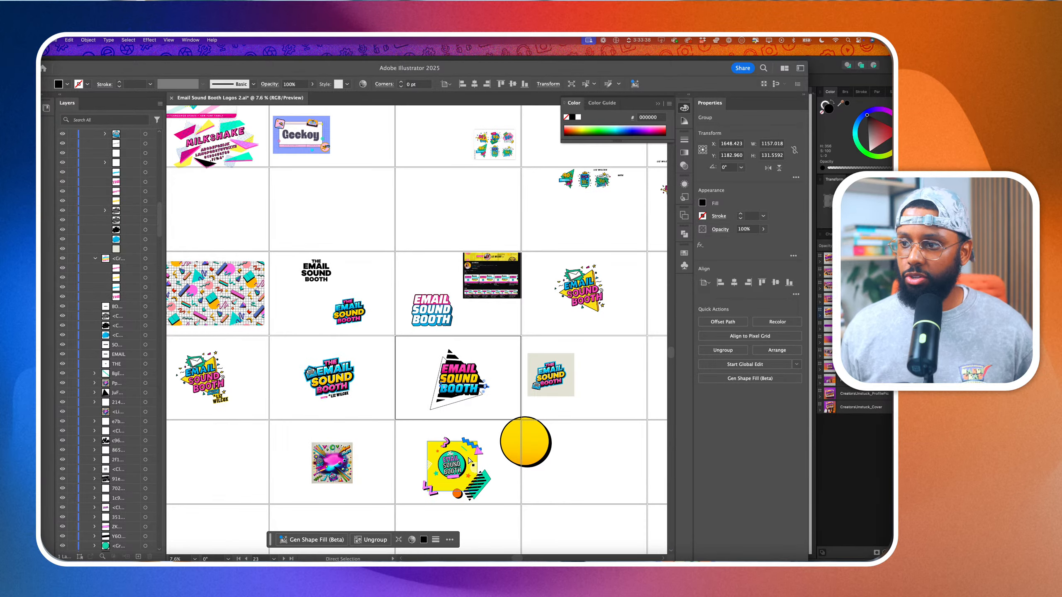
scroll(468, 469, up, 4)
scroll(468, 474, up, 2)
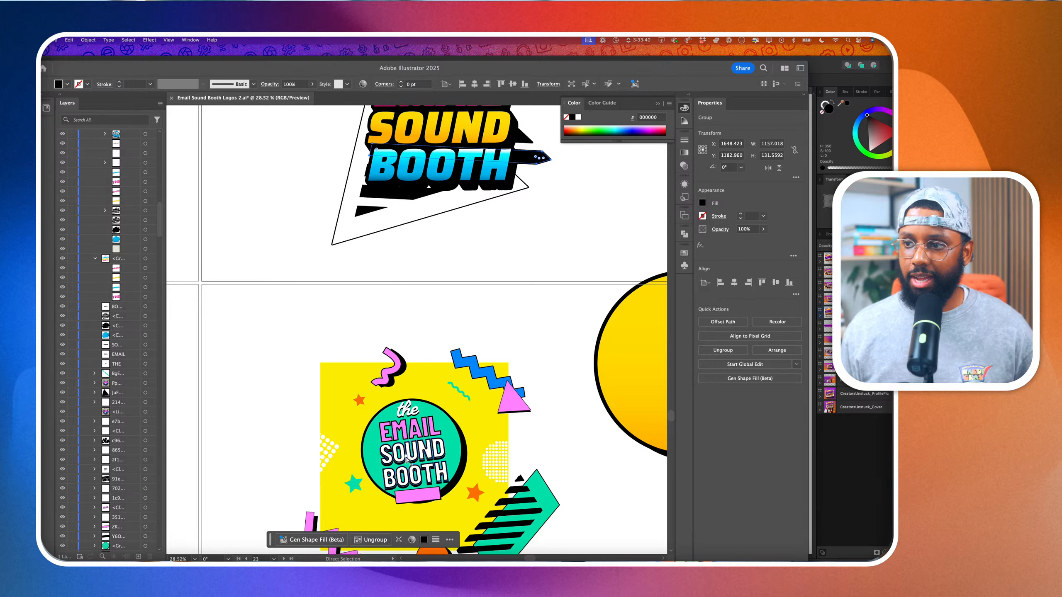
scroll(408, 459, down, 5)
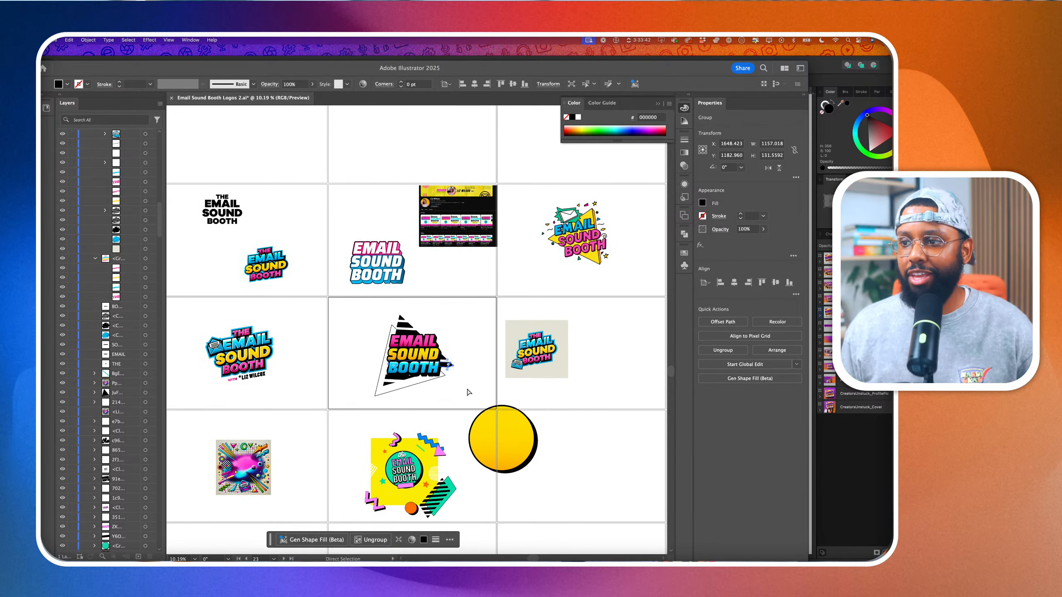
scroll(472, 381, left, 2)
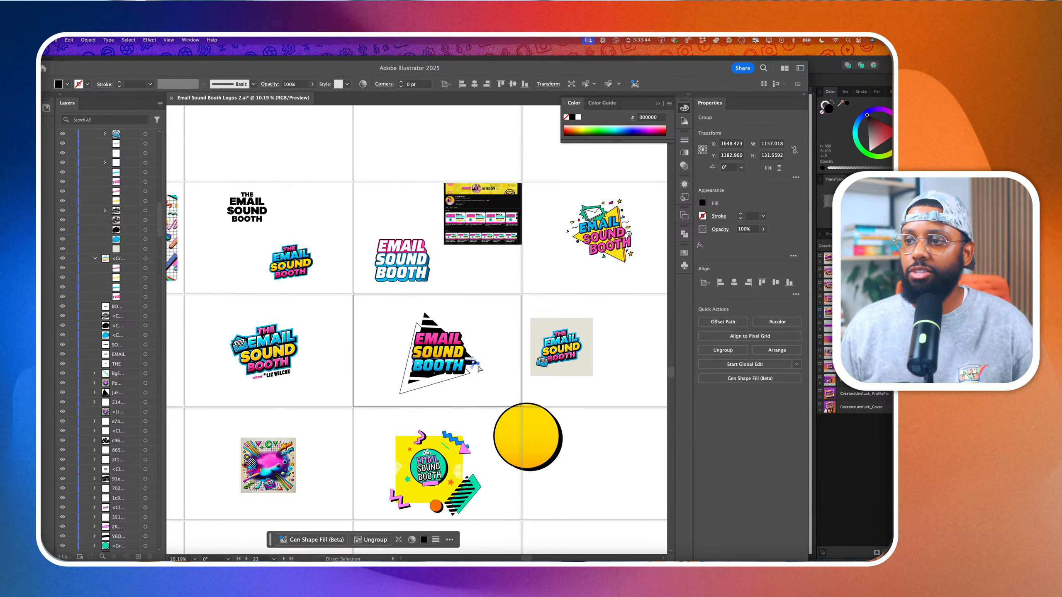
Examine the striped-triangle logo's pink, yellow and blue lettering and its black shadow up close
click(486, 344)
scroll(452, 289, up, 5)
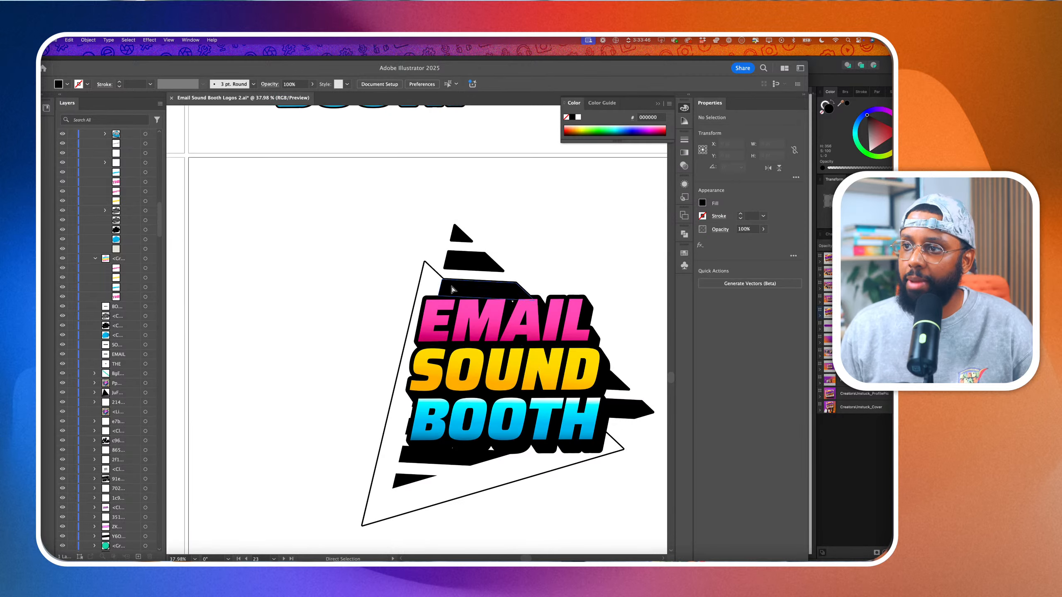
scroll(453, 289, up, 4)
scroll(404, 294, down, 1)
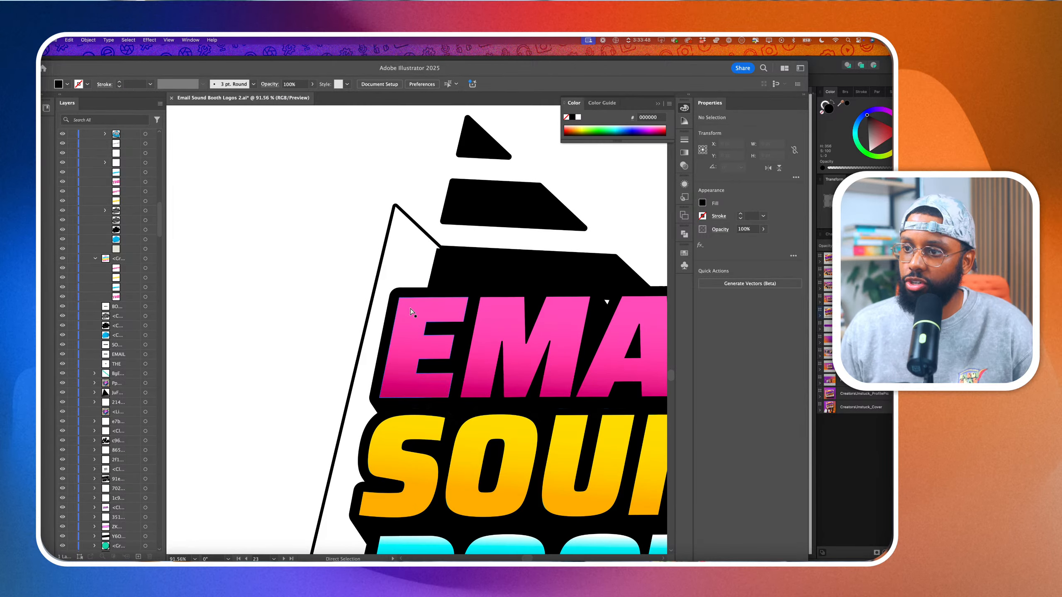
click(411, 309)
scroll(408, 345, down, 5)
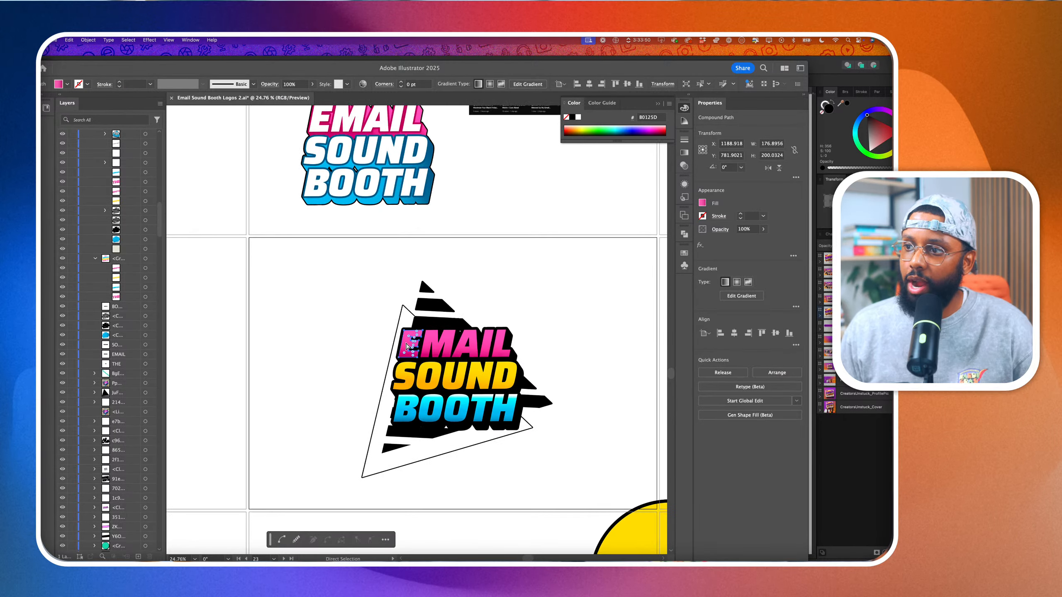
scroll(408, 346, down, 2)
scroll(463, 358, right, 3)
scroll(462, 358, down, 2)
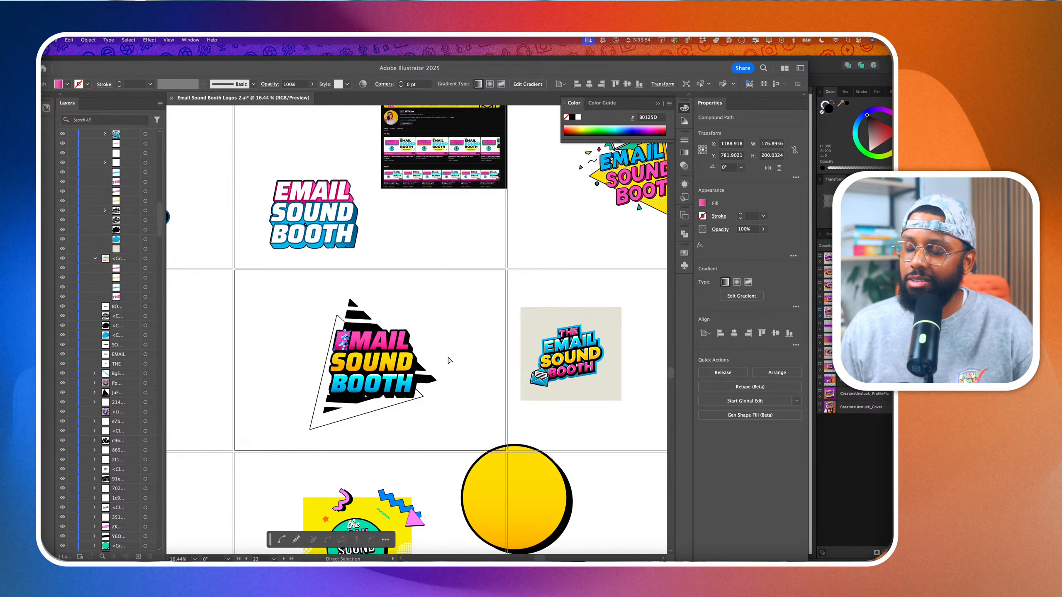
Compare the striped-triangle logo with the blue-outlined envelope logo and the yellow-triangle concept on the neighbouring artboards
scroll(448, 361, left, 5)
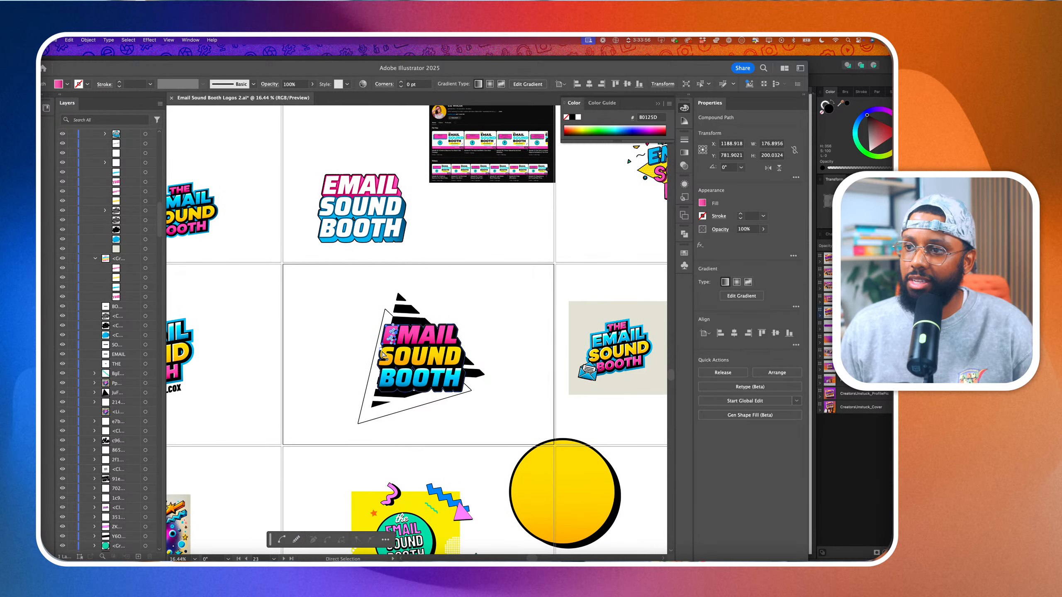
scroll(363, 348, left, 6)
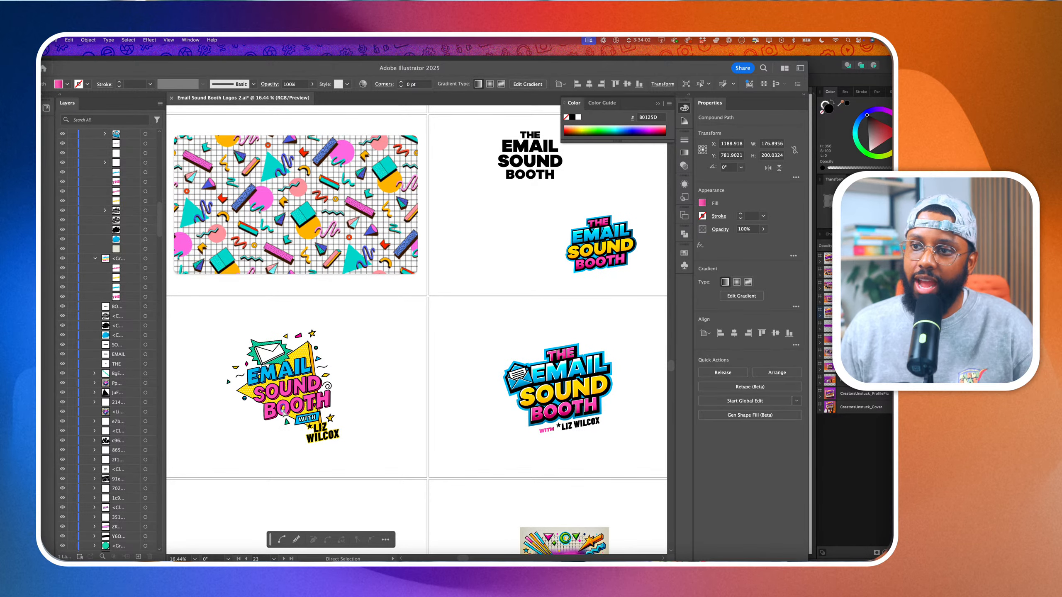
scroll(283, 413, up, 5)
scroll(349, 427, down, 5)
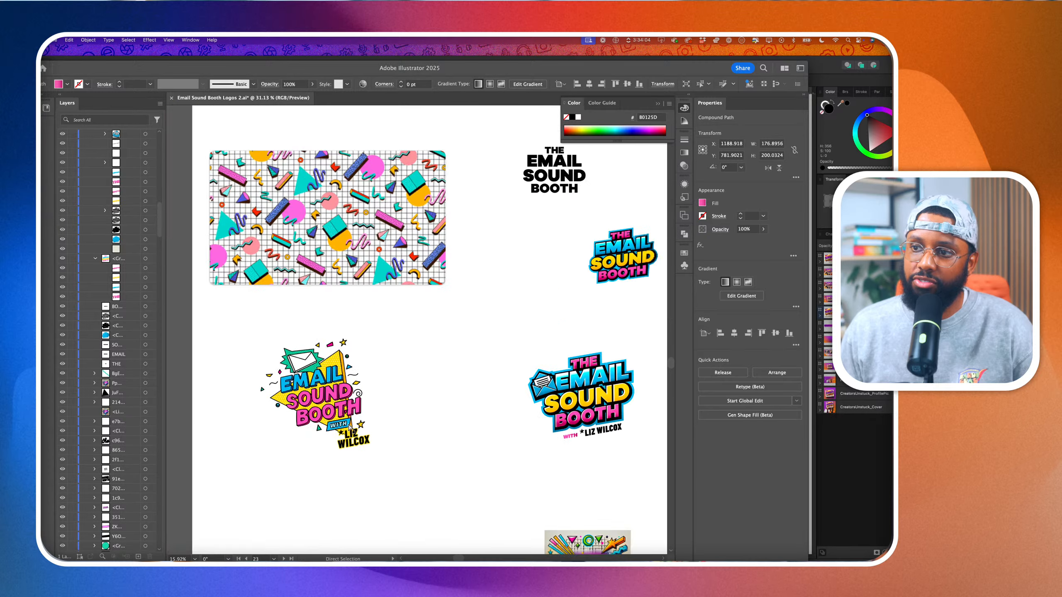
scroll(350, 427, down, 3)
scroll(351, 429, right, 2)
scroll(351, 429, right, 3)
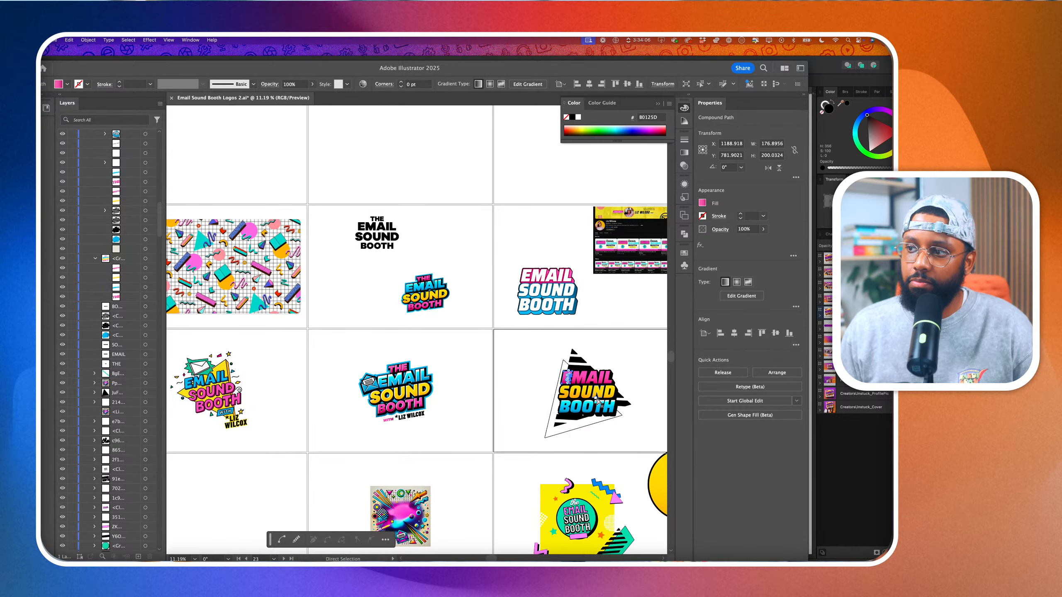
scroll(602, 401, up, 5)
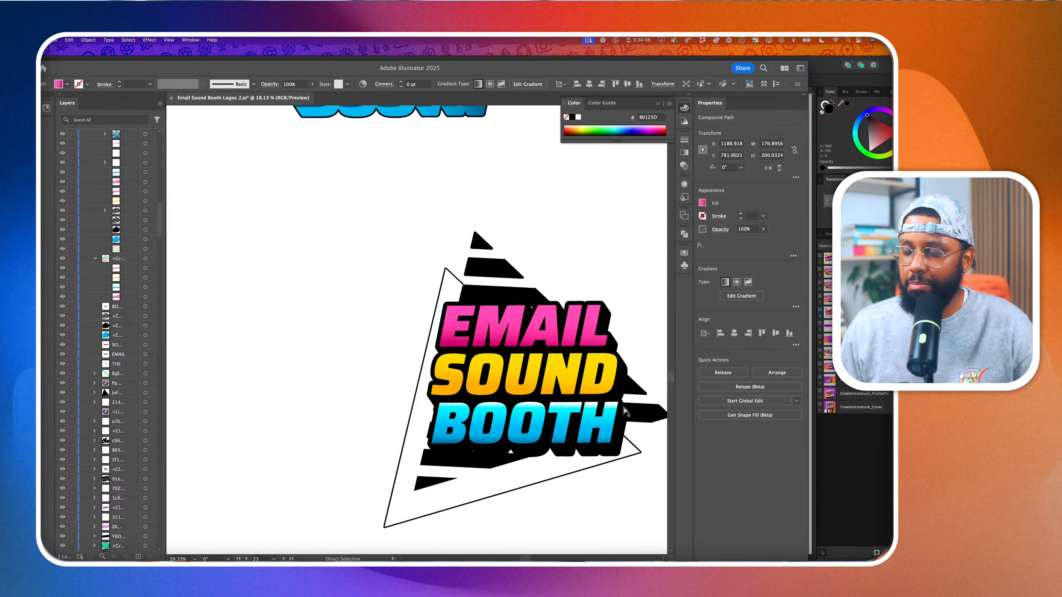
scroll(625, 411, down, 3)
scroll(572, 403, left, 5)
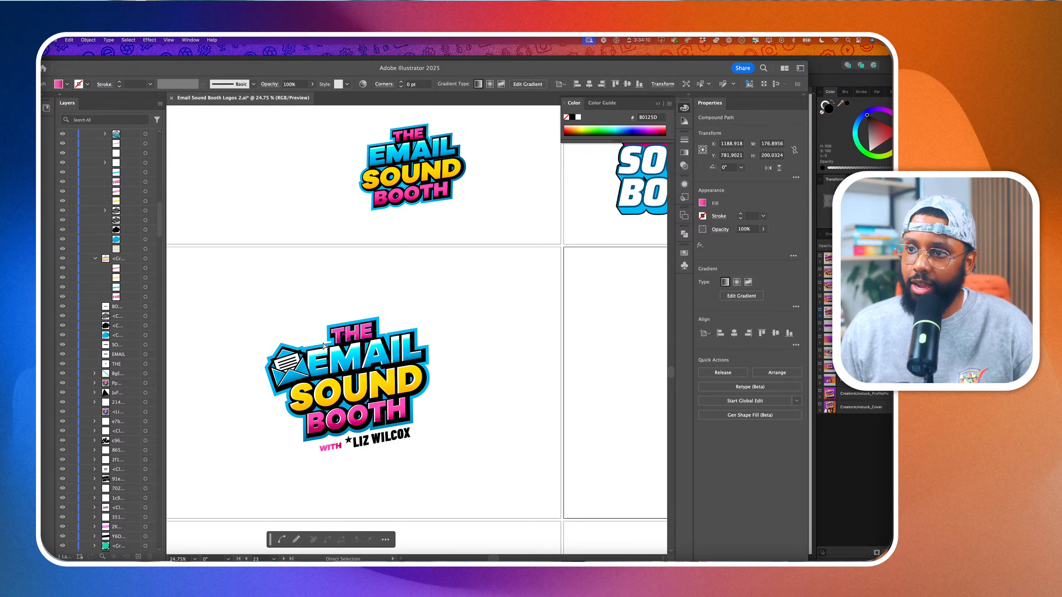
scroll(291, 371, left, 5)
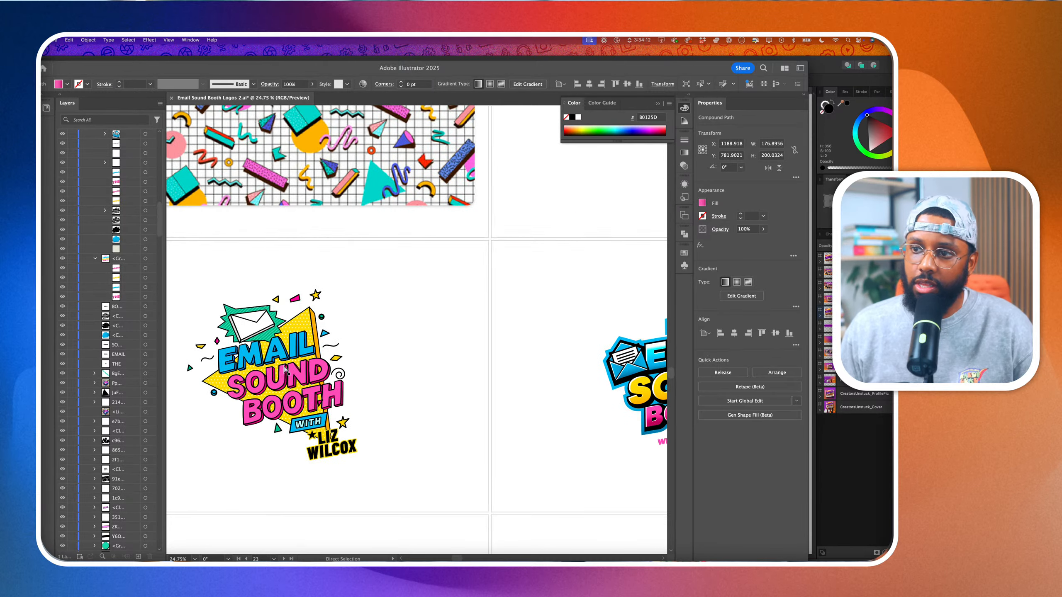
scroll(292, 370, right, 5)
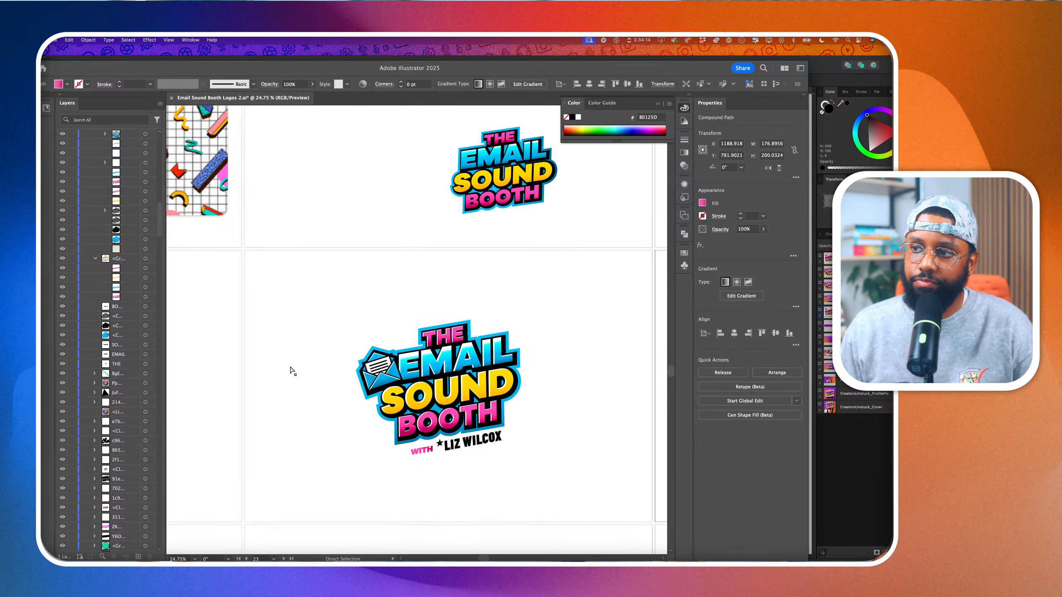
scroll(428, 394, up, 5)
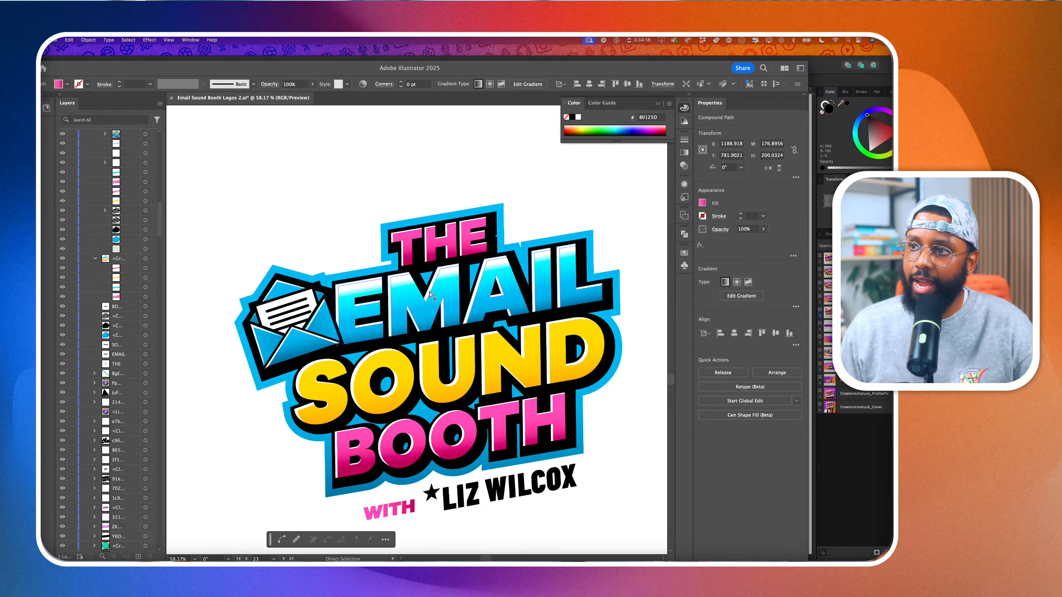
scroll(430, 294, down, 4)
scroll(431, 297, down, 5)
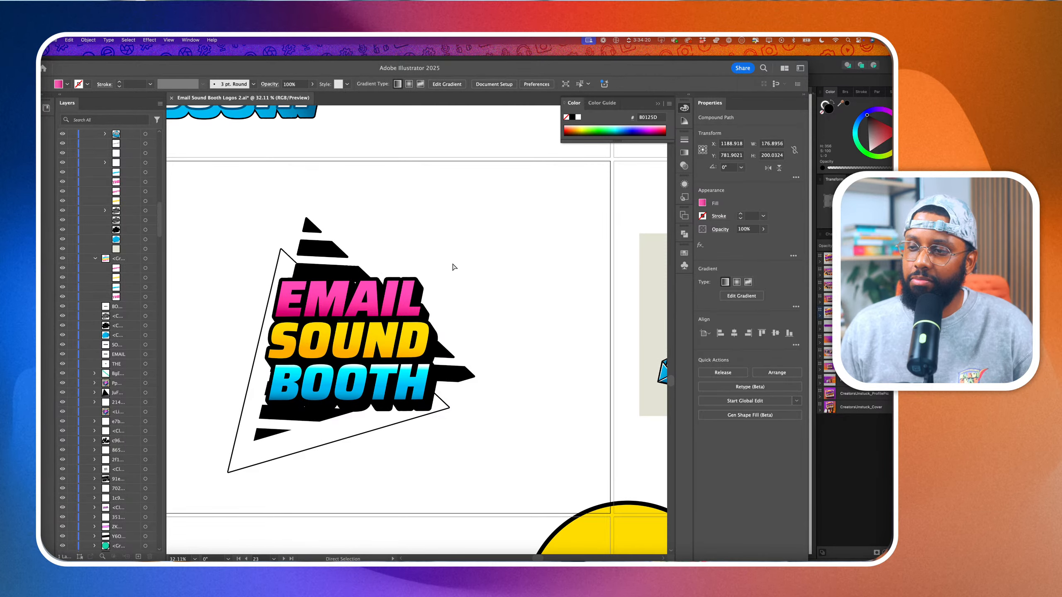
Deselect the lettering and look over the 90s-style reference graphics and the full grid of artboards
click(455, 267)
scroll(439, 270, down, 6)
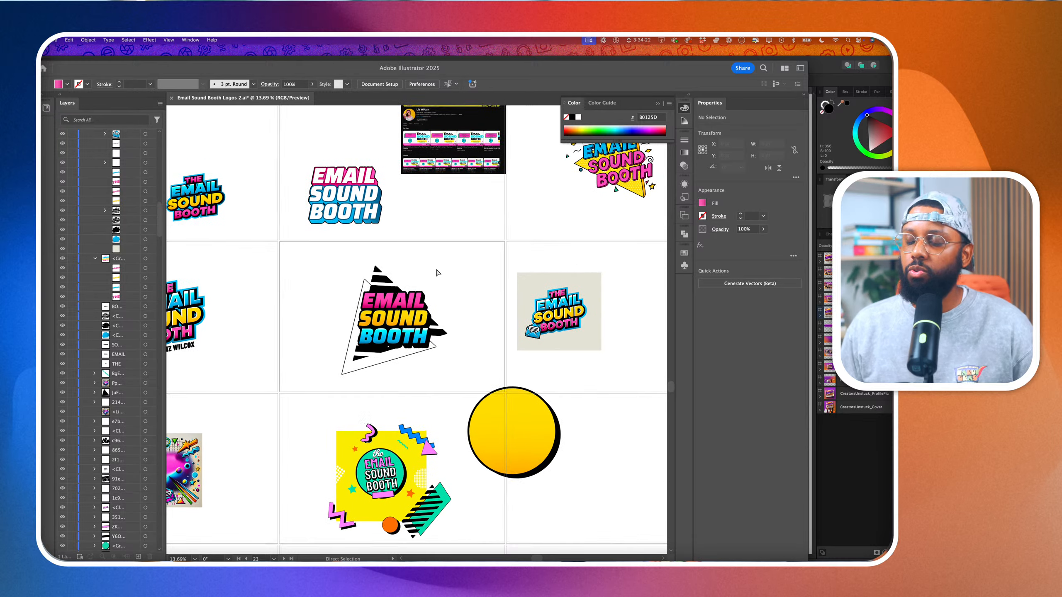
scroll(437, 273, up, 10)
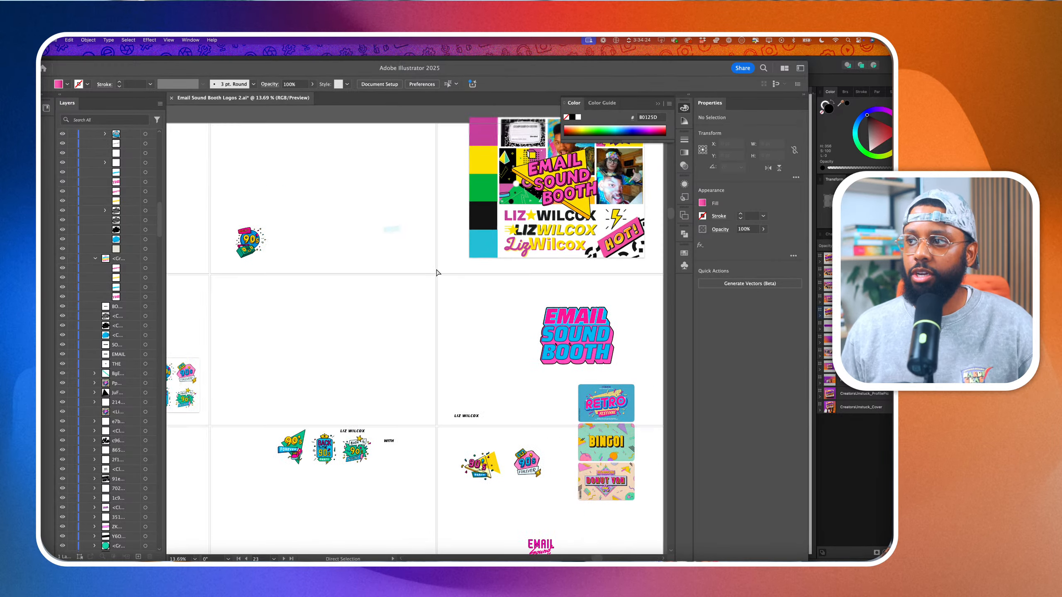
scroll(437, 272, down, 7)
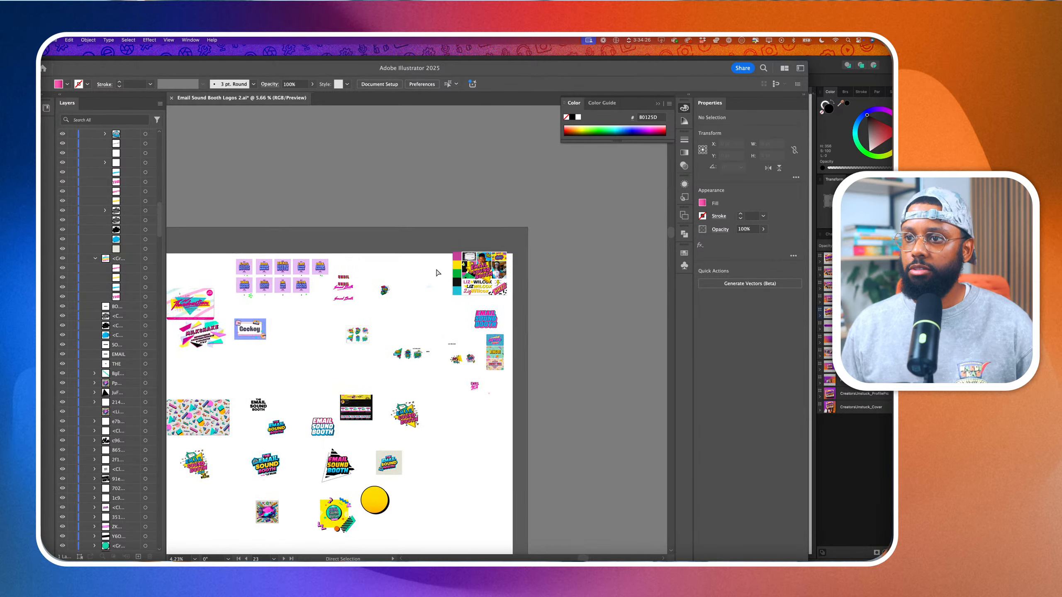
scroll(436, 272, down, 3)
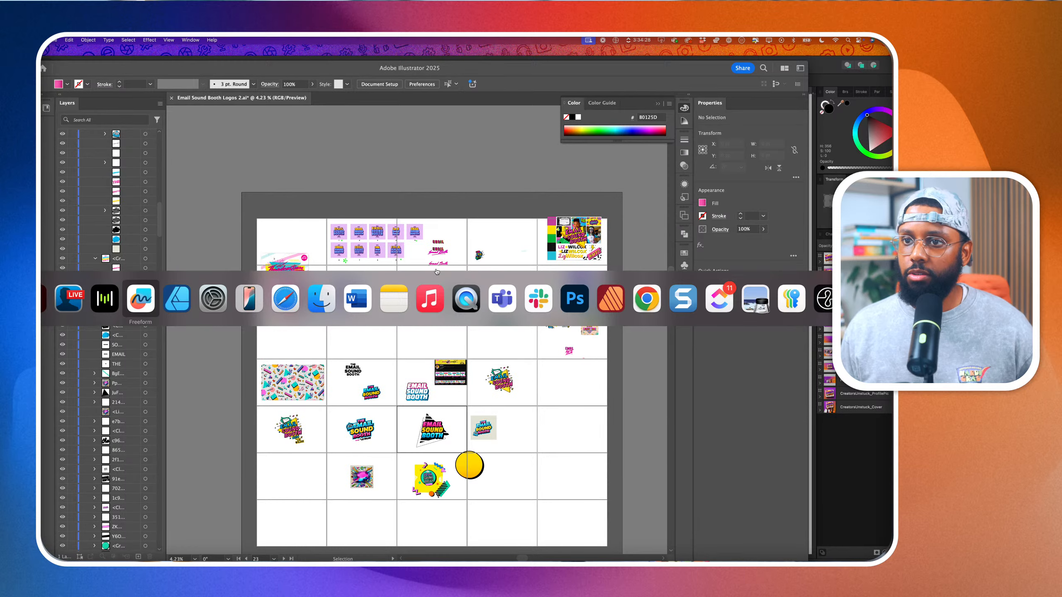
Switch to Freeform and copy the Patterns/Graphic Accents image from the brand mood board
key(super+Tab)
scroll(514, 249, up, 10)
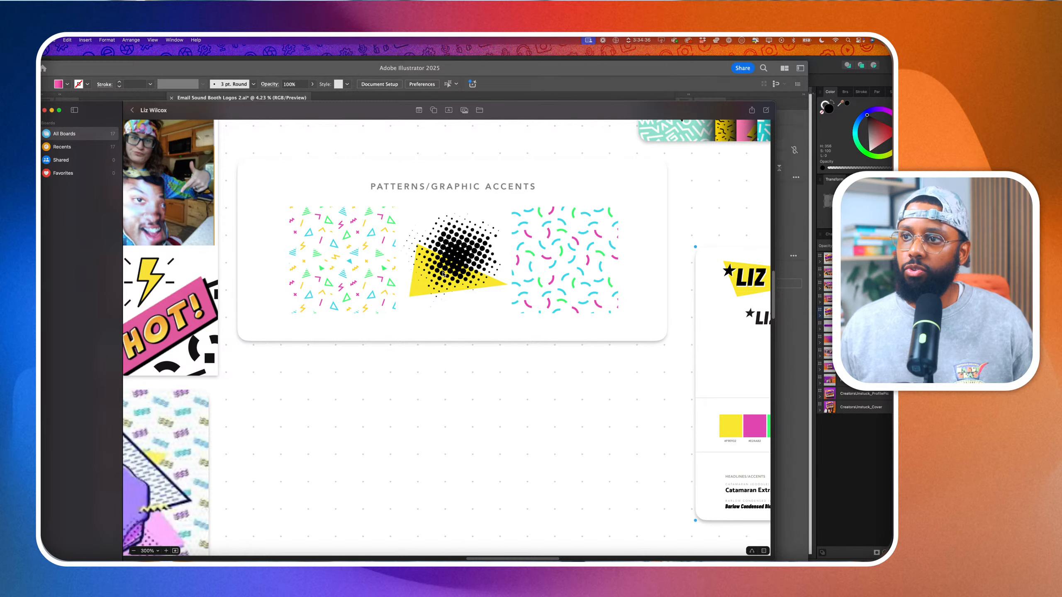
scroll(443, 273, down, 4)
click(485, 267)
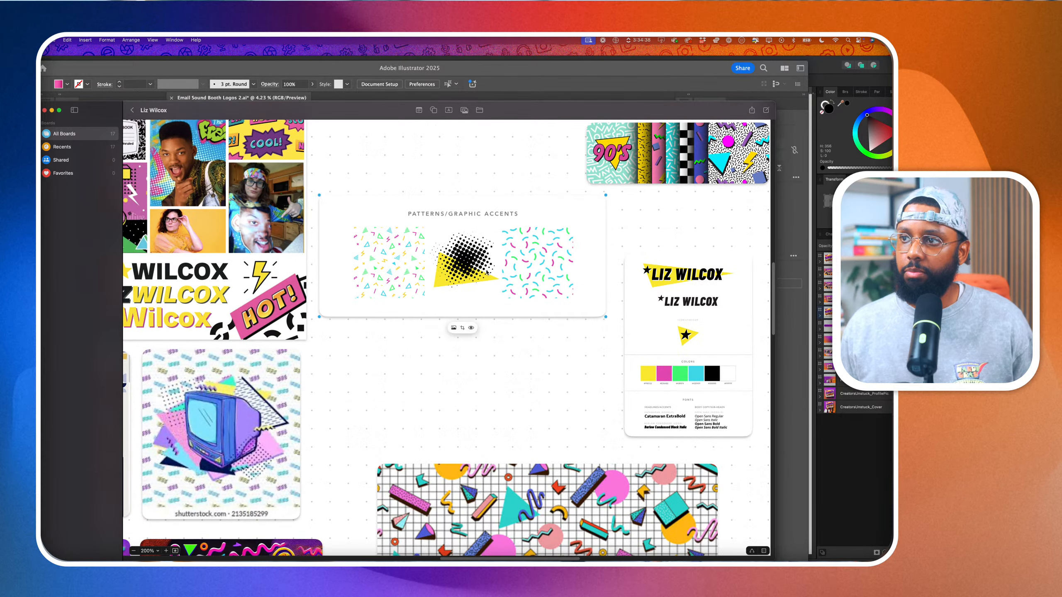
right_click(487, 269)
click(509, 304)
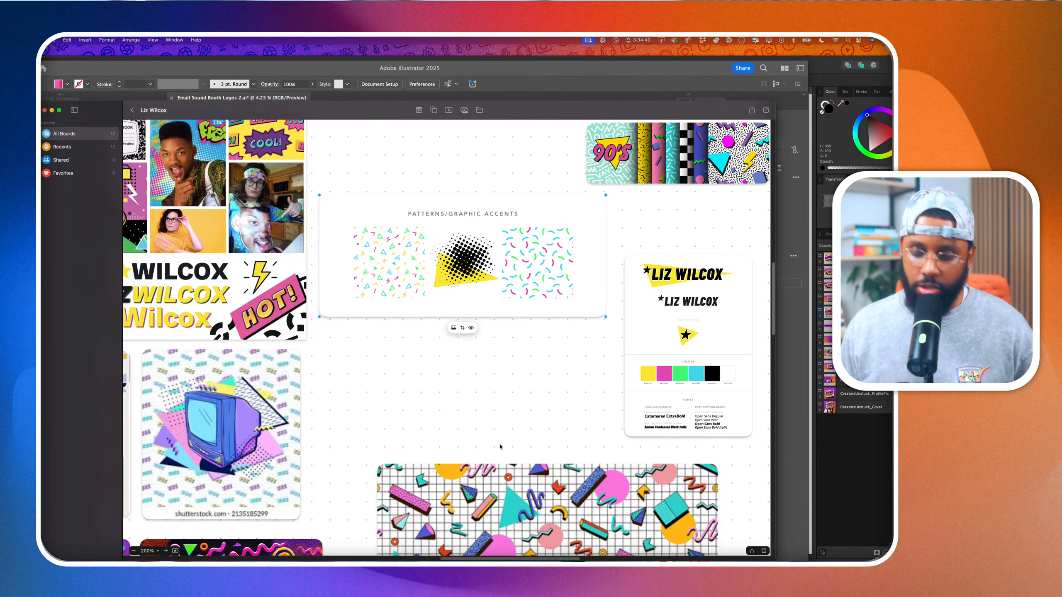
Return to Illustrator and paste the Patterns/Graphic Accents image just above the striped-triangle logo
key(super+Tab)
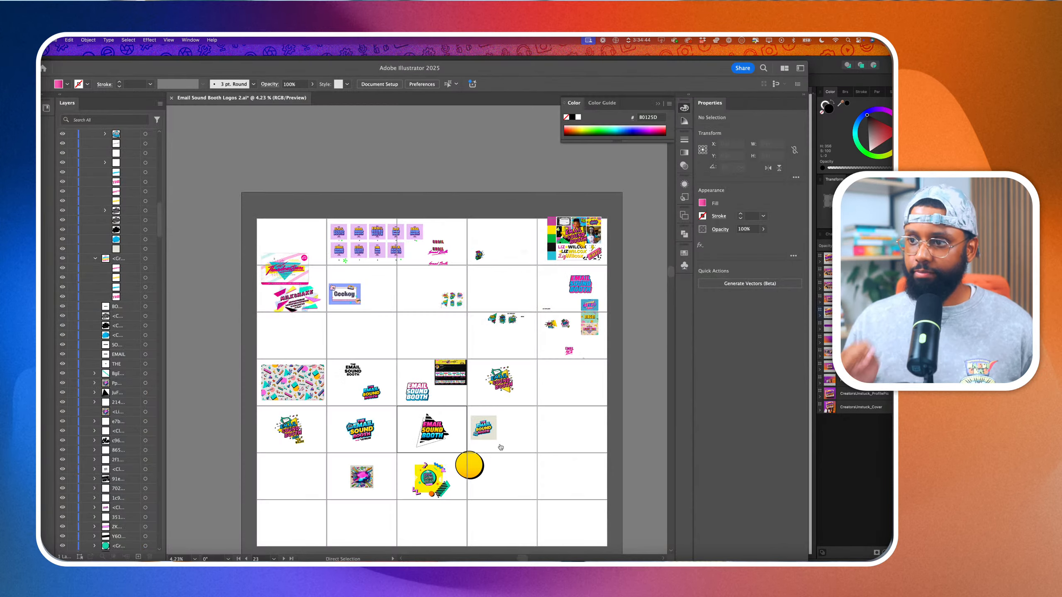
scroll(489, 489, up, 3)
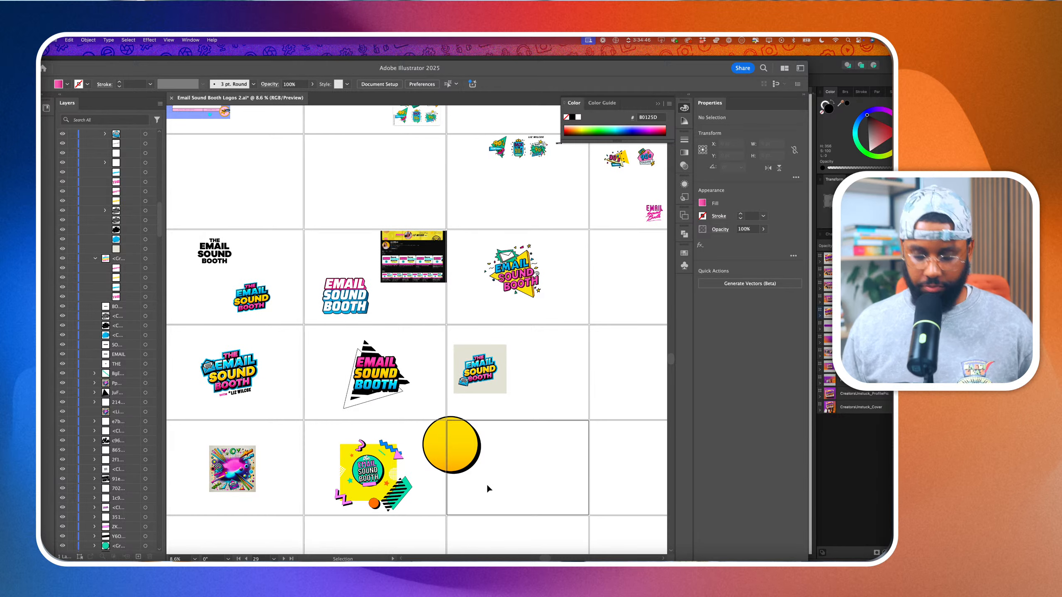
key(super+v)
scroll(391, 379, up, 4)
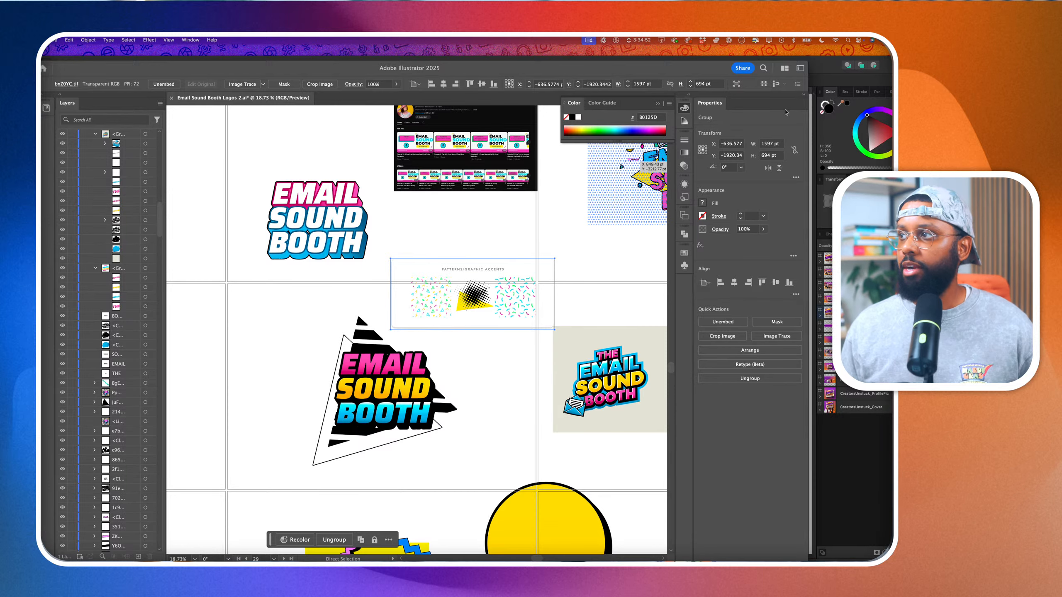
Switch to the web browser showing the YouTube channel and open stock.adobe.com in a new tab
key(super+Tab)
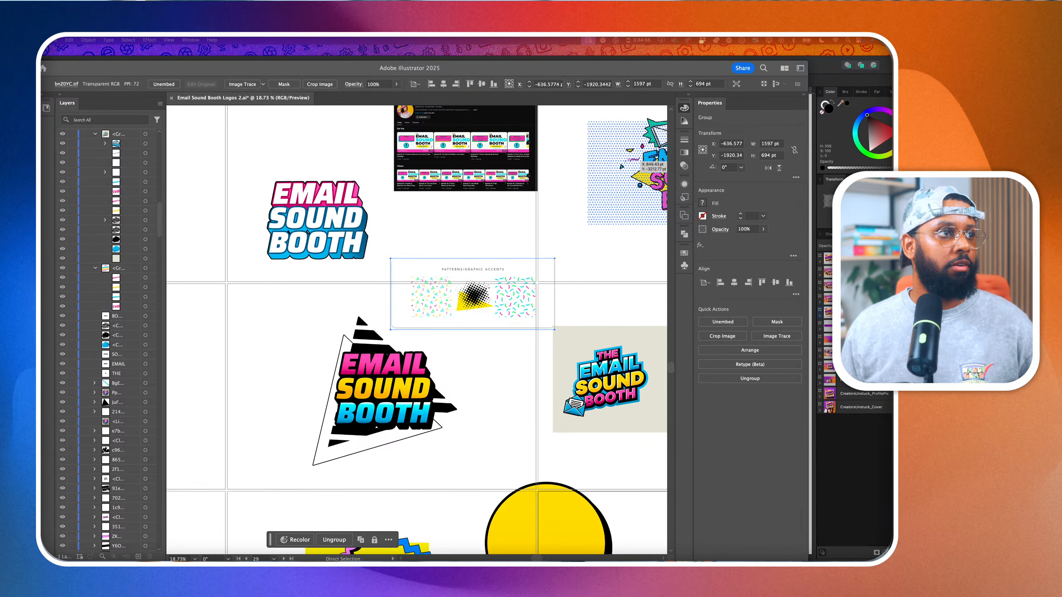
drag(554, 559, 551, 104)
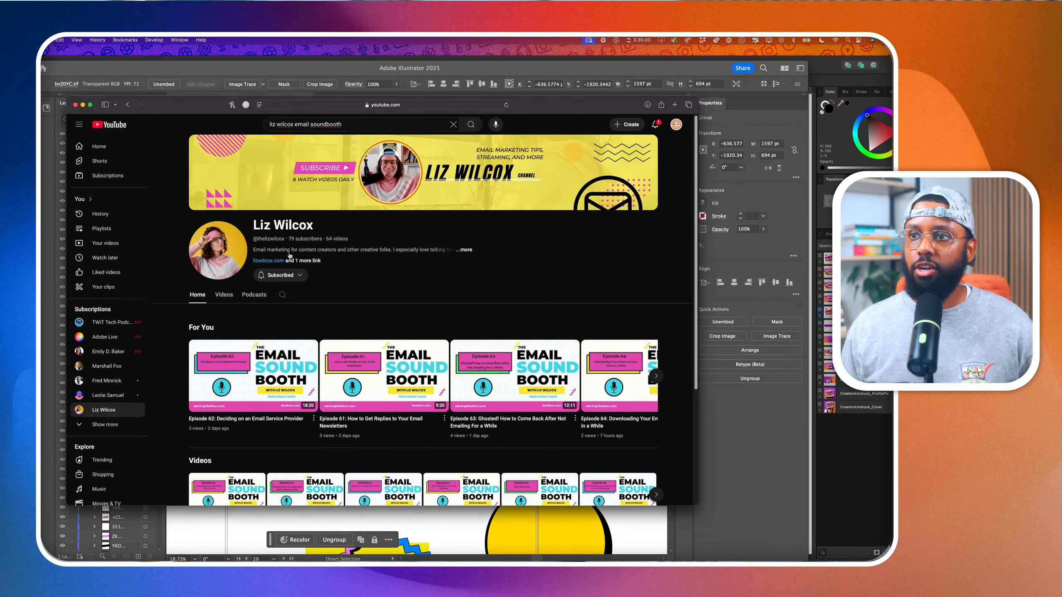
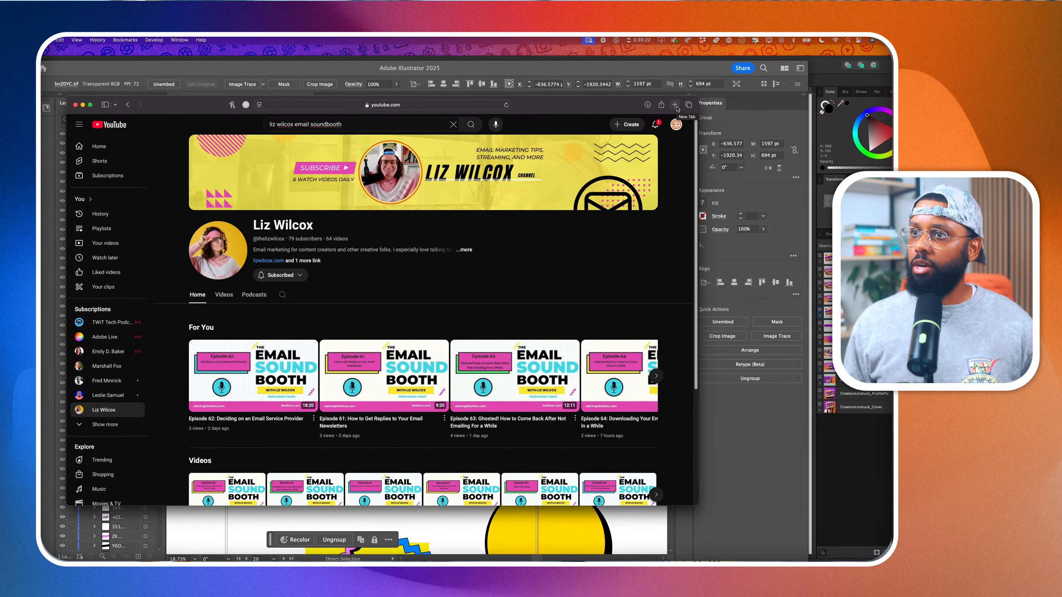
click(676, 106)
text(stoi)
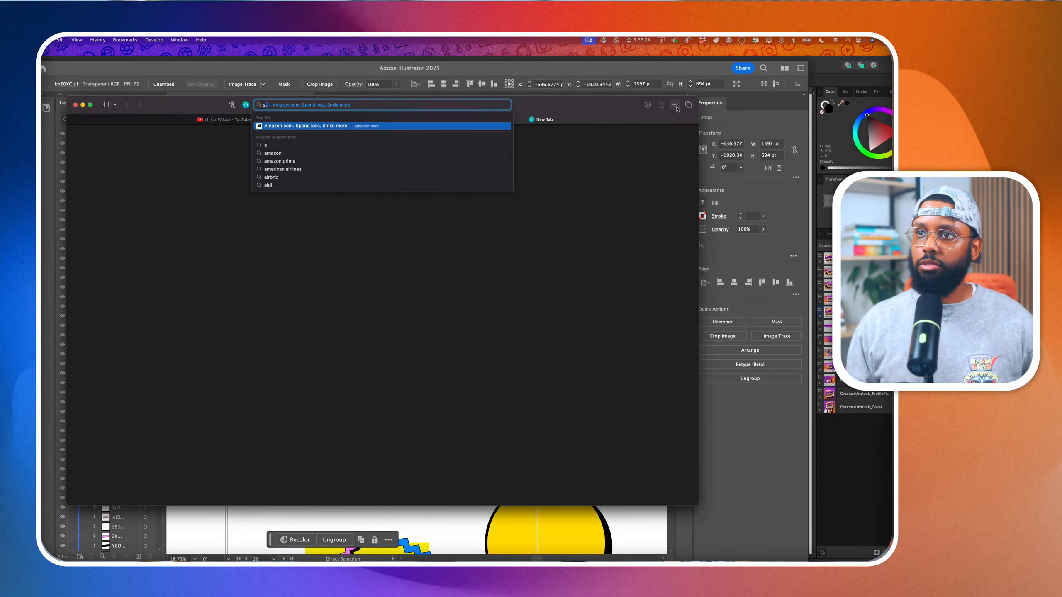
key(BackSpace)
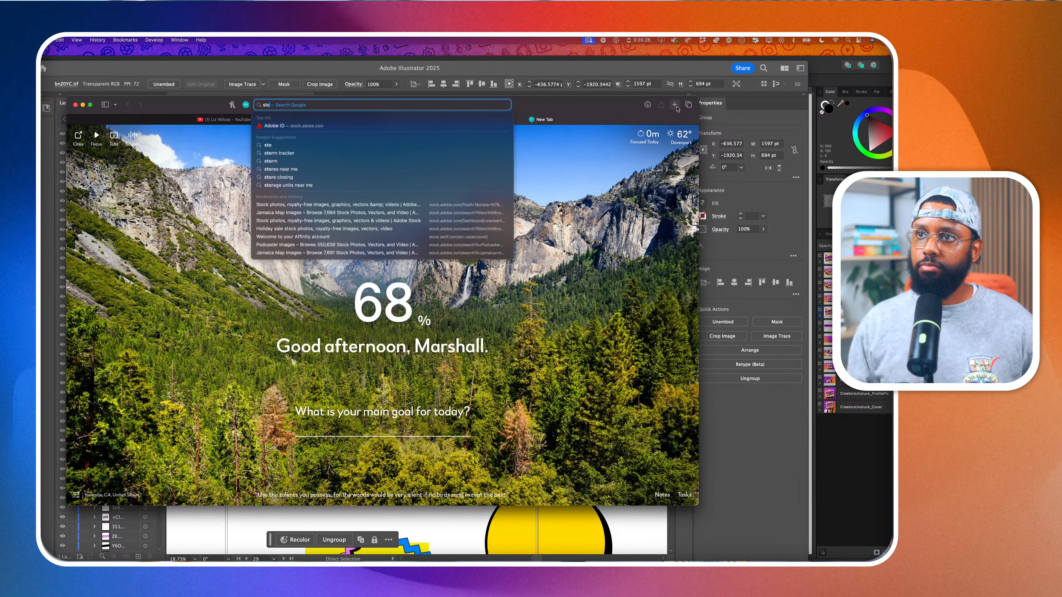
text(ck.adobe.com)
key(Return)
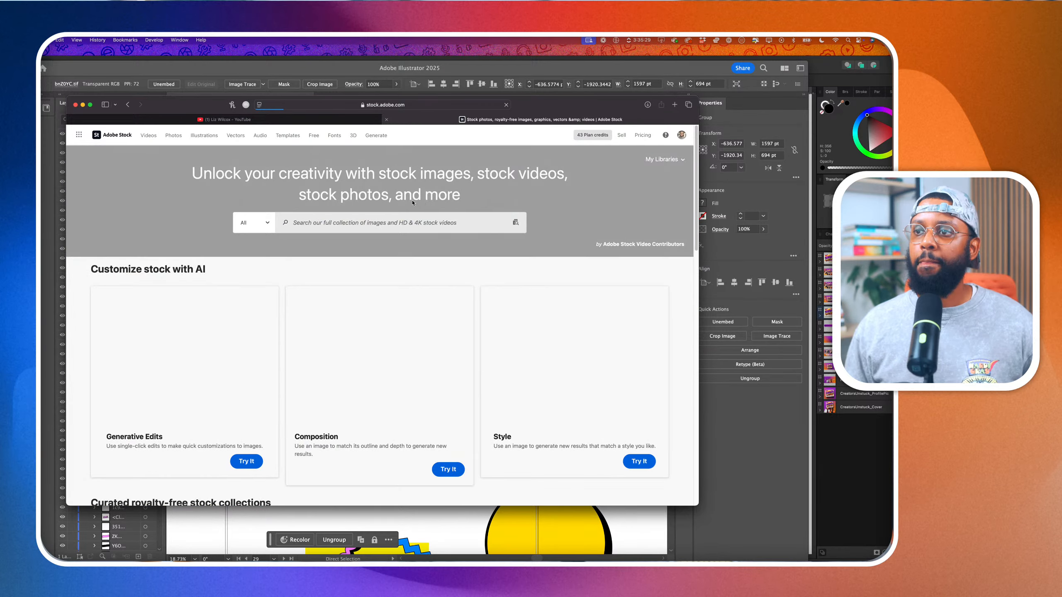
Search Adobe Stock for "halftone circle" and look through the resulting halftone graphics
click(394, 222)
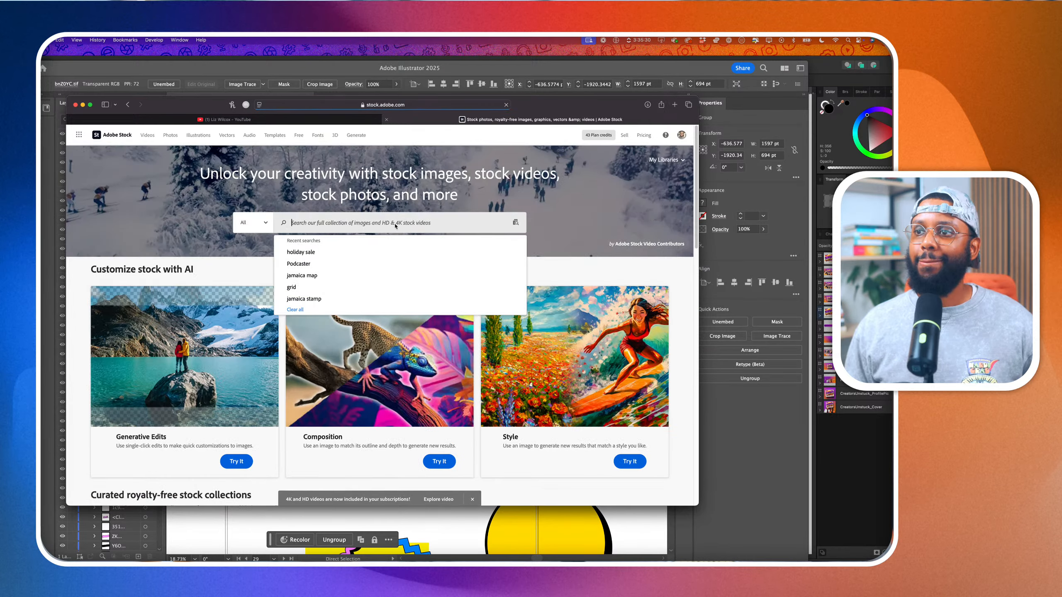
text(halftone cirl)
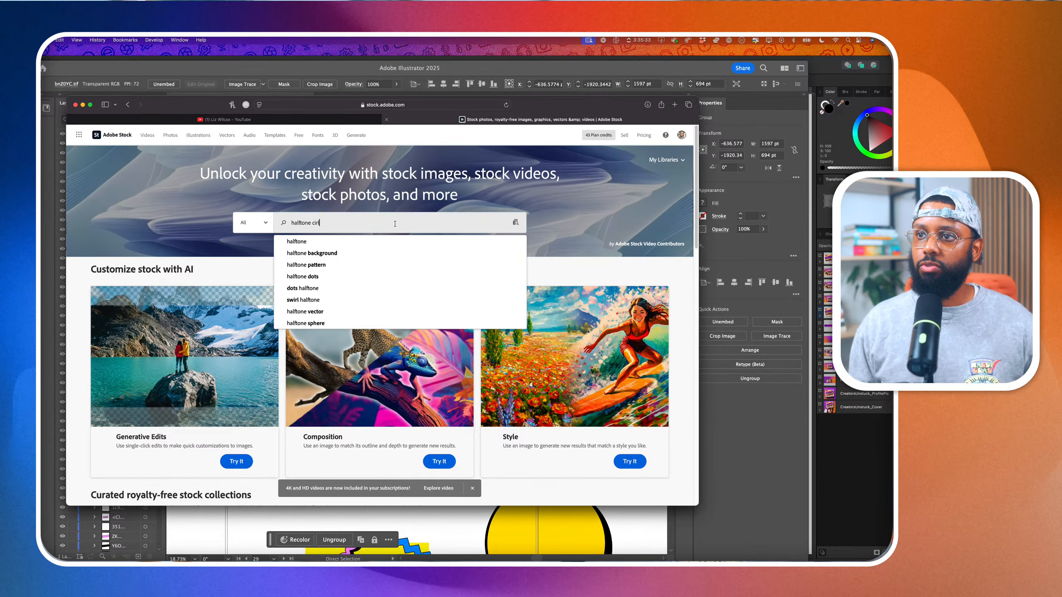
key(BackSpace)
text(cle)
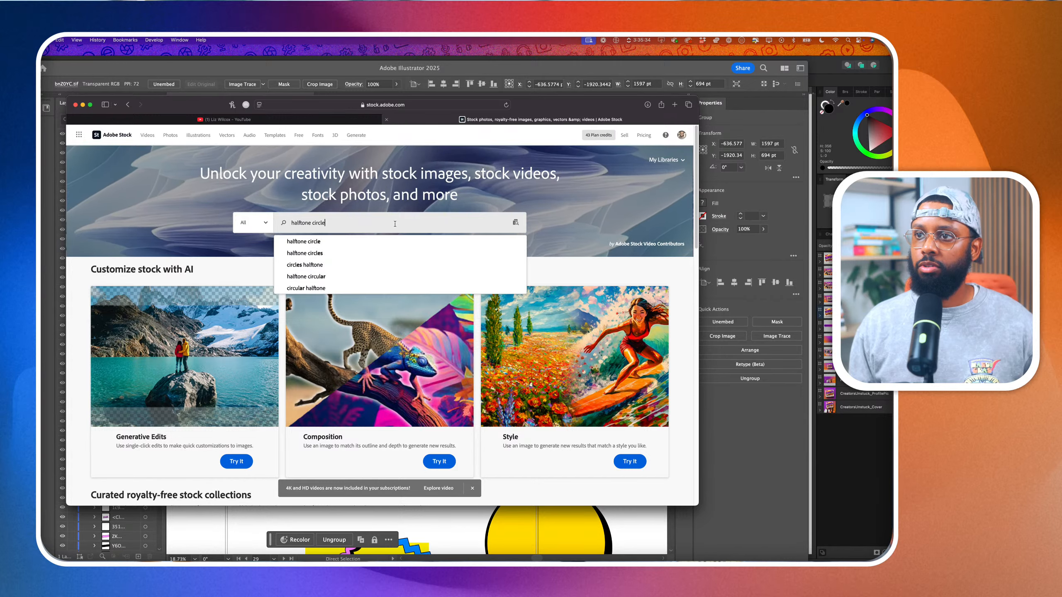
key(Return)
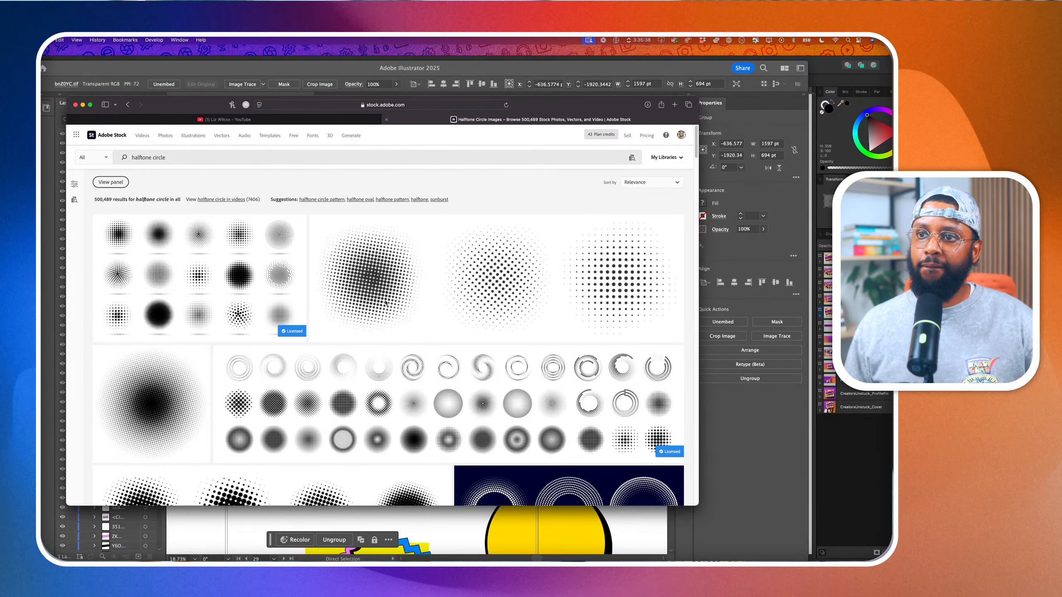
scroll(260, 298, down, 5)
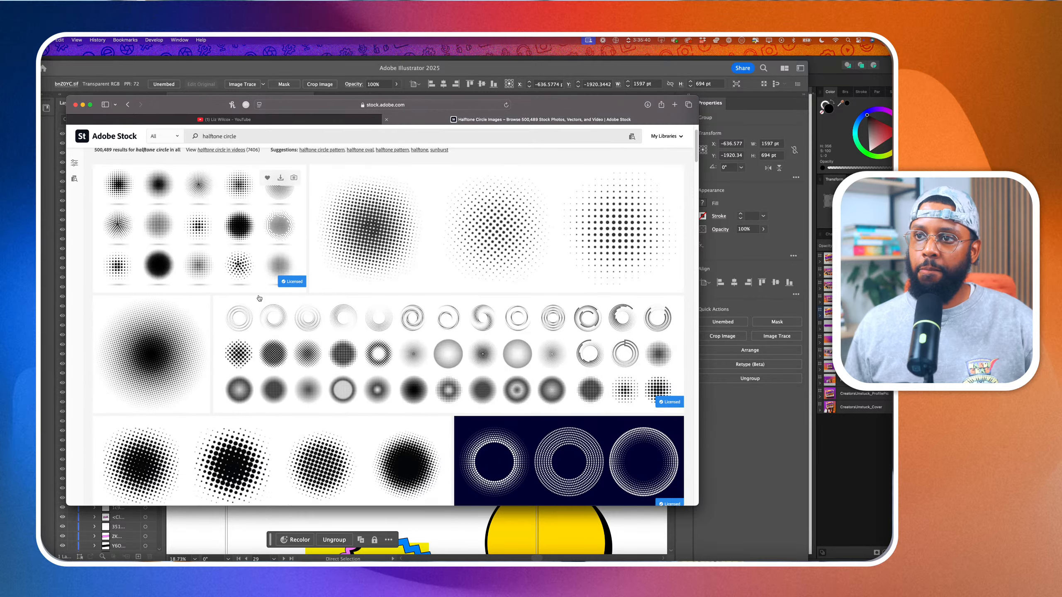
Examine the details of the four black halftone circles, then switch to Freeform and inspect the halftone accent in the Patterns/Graphic Accents image
scroll(260, 298, down, 6)
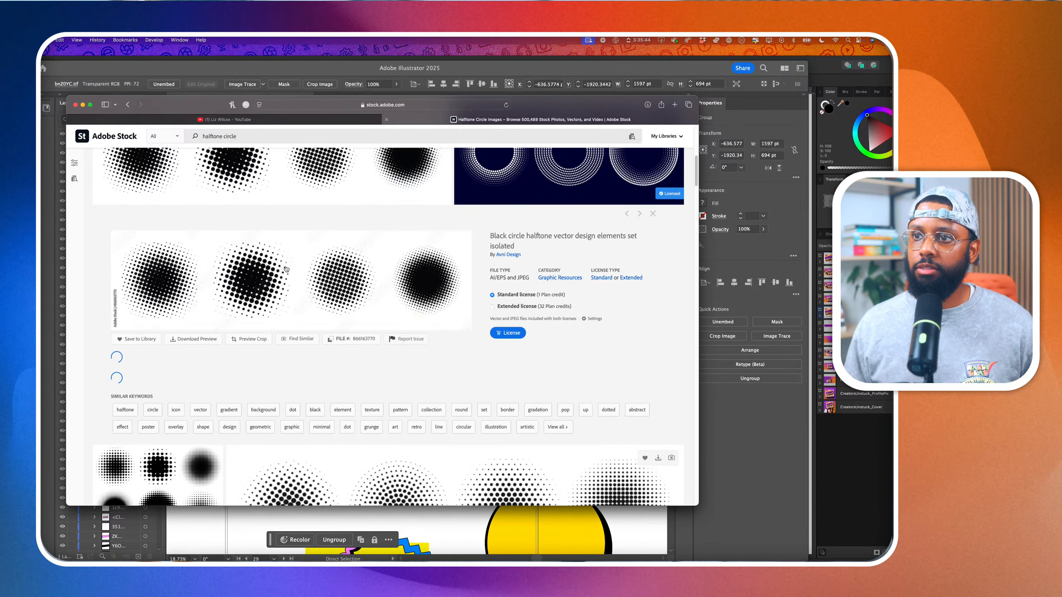
key(super+Tab)
key(super+Tab)
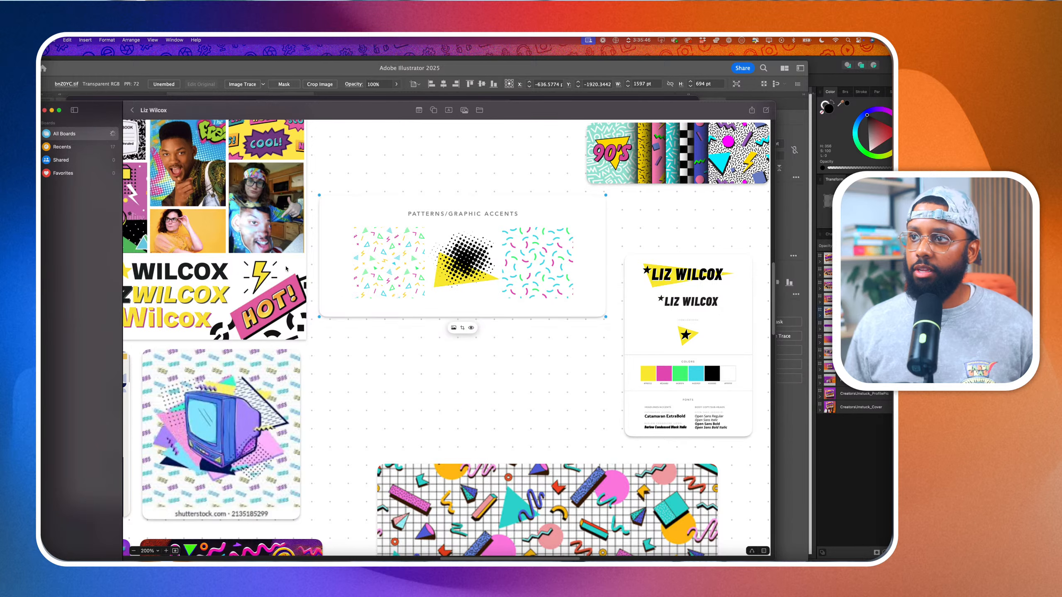
scroll(468, 254, up, 5)
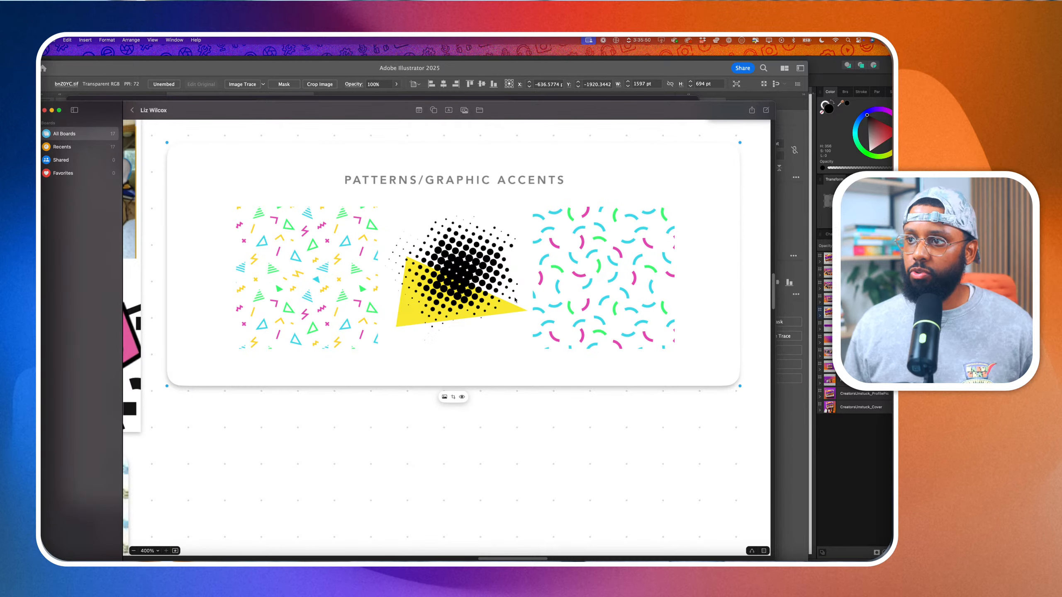
Return to Adobe Stock in the browser and look through further halftone circle results for one resembling the brand accent
key(super+Tab)
scroll(476, 246, down, 5)
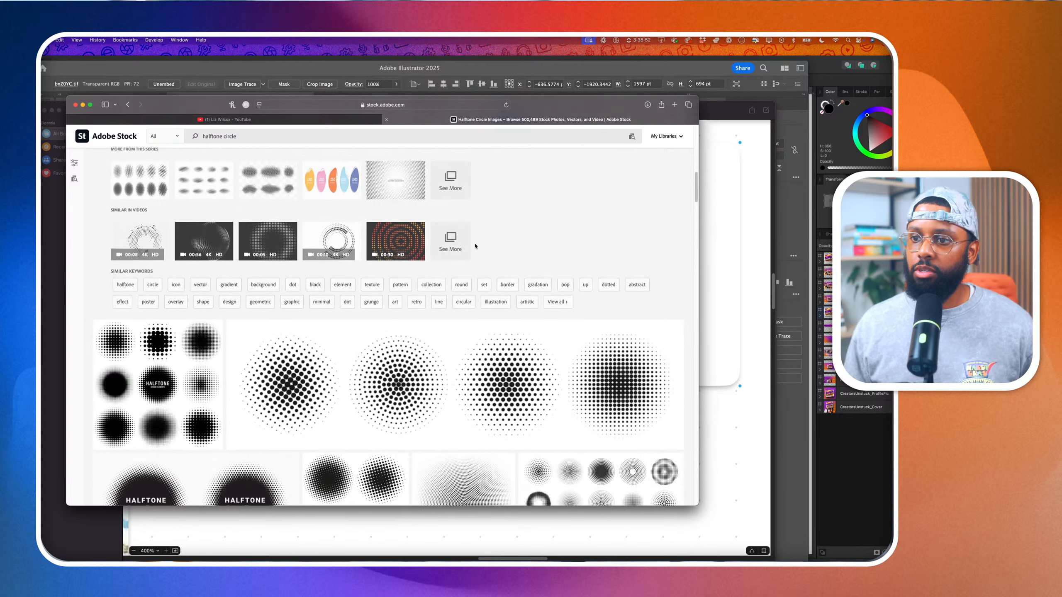
scroll(476, 246, down, 5)
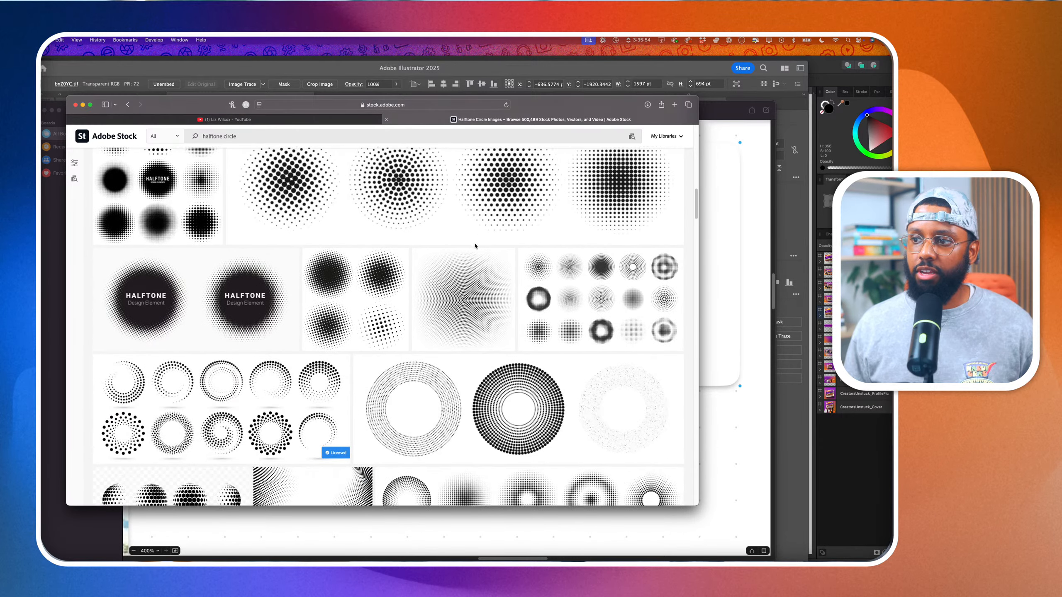
scroll(475, 245, down, 3)
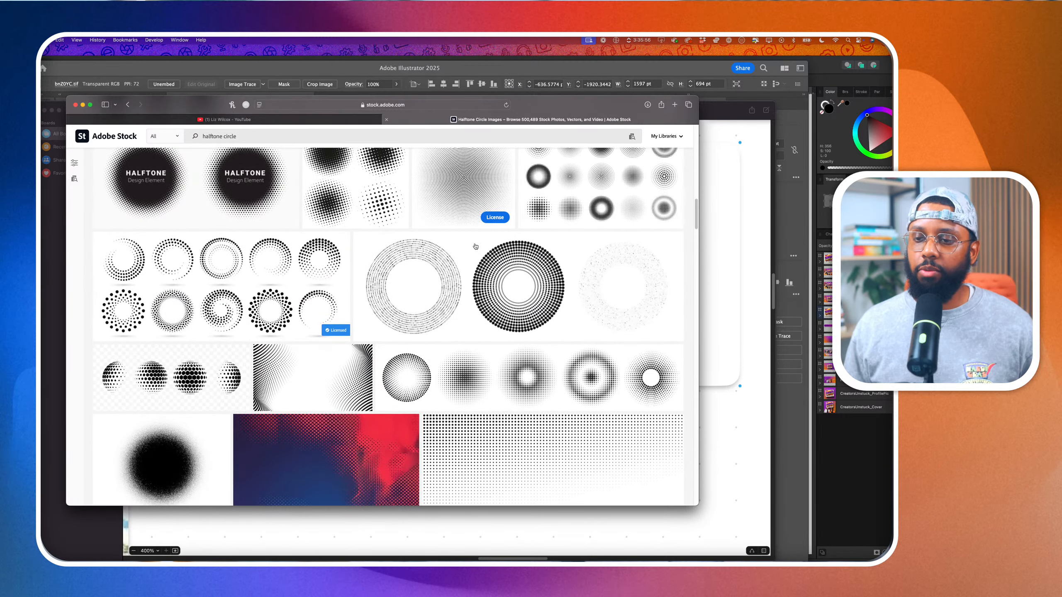
scroll(476, 247, down, 15)
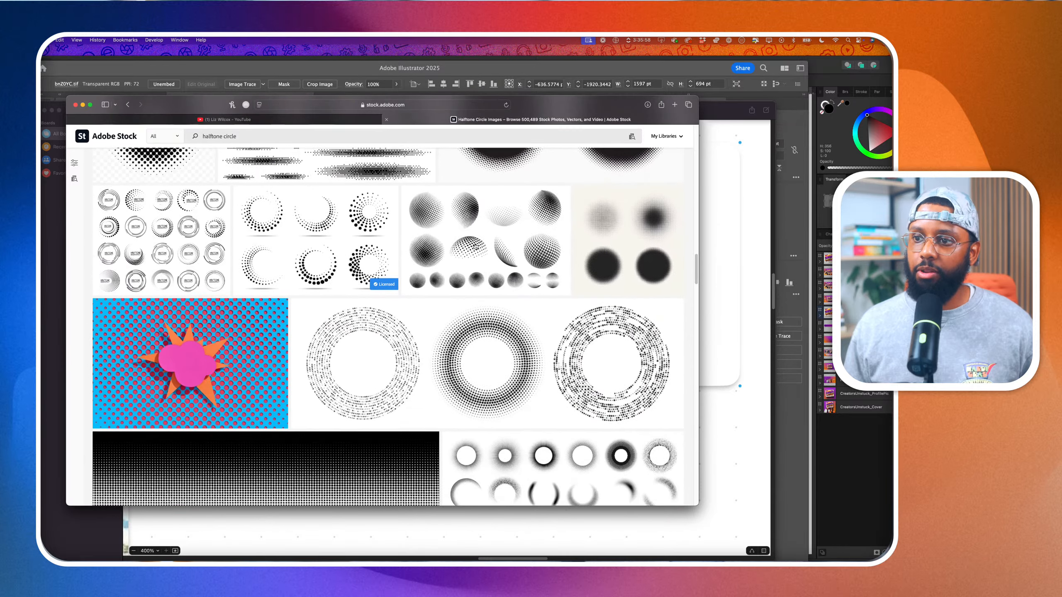
scroll(475, 246, down, 12)
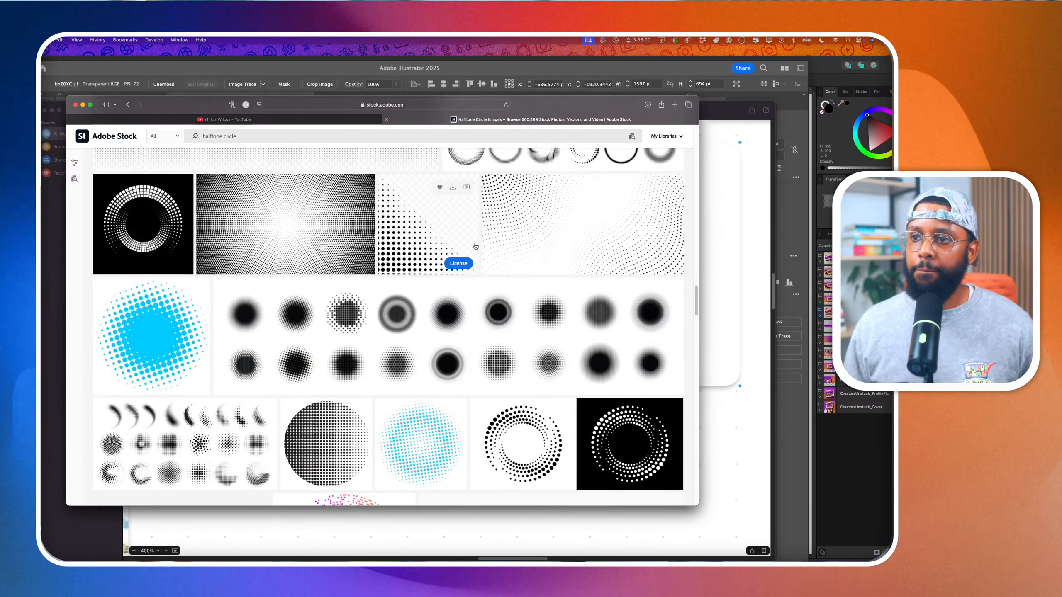
scroll(476, 247, down, 5)
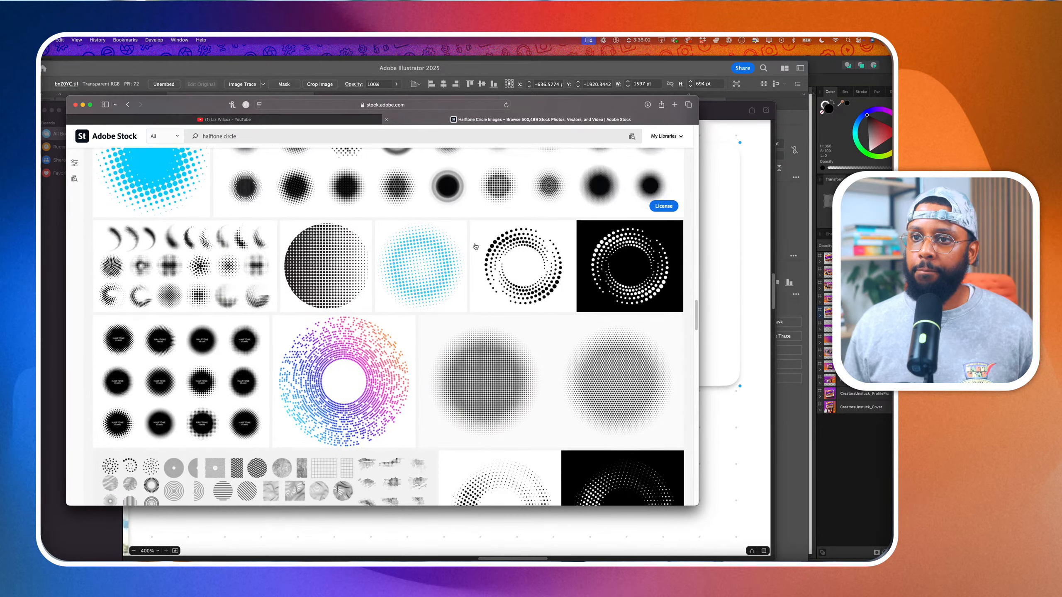
scroll(476, 246, down, 12)
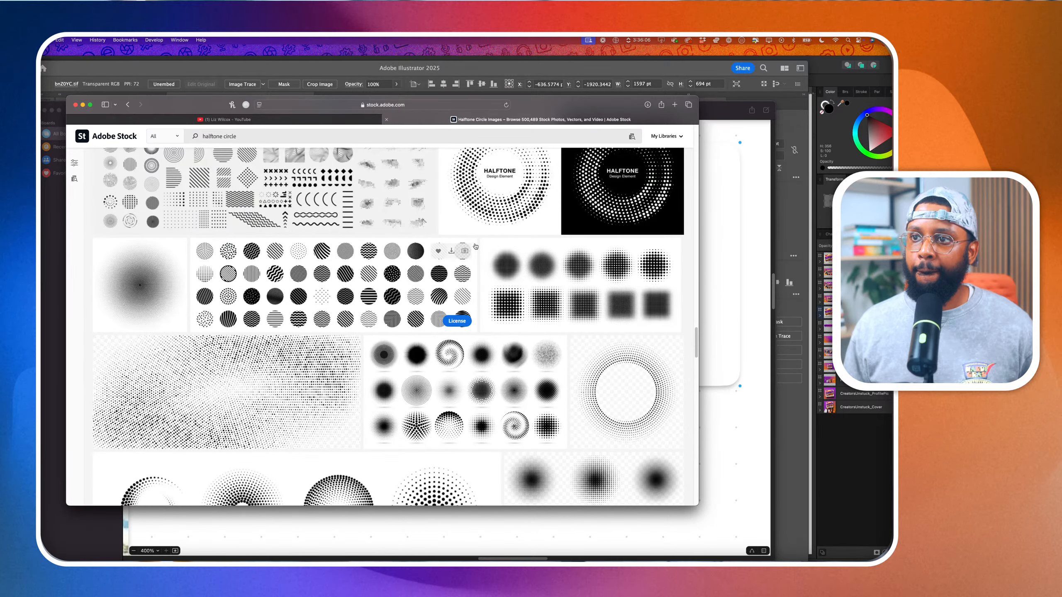
scroll(476, 246, down, 13)
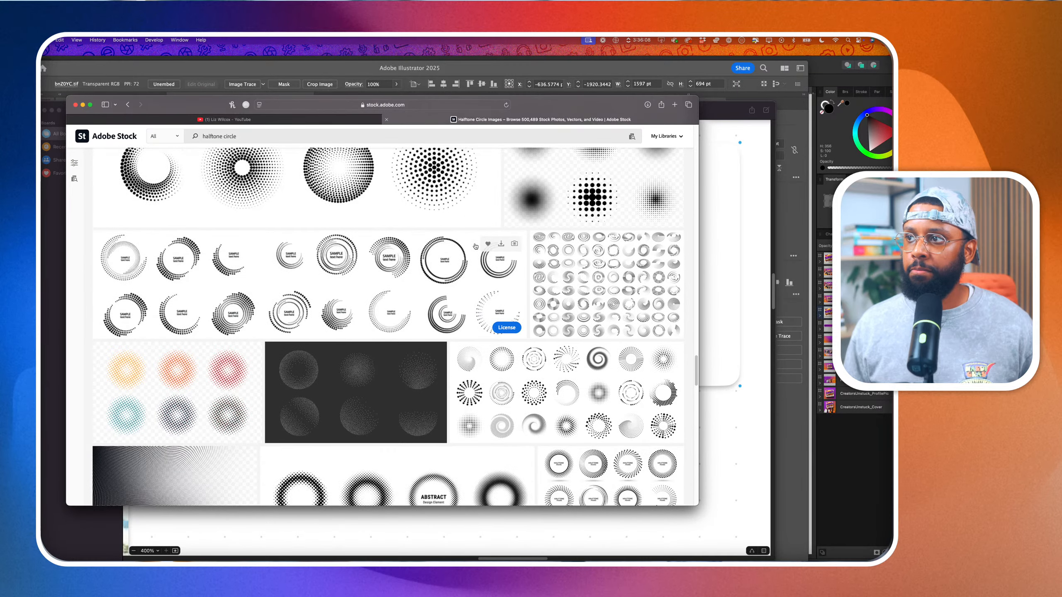
scroll(475, 246, down, 7)
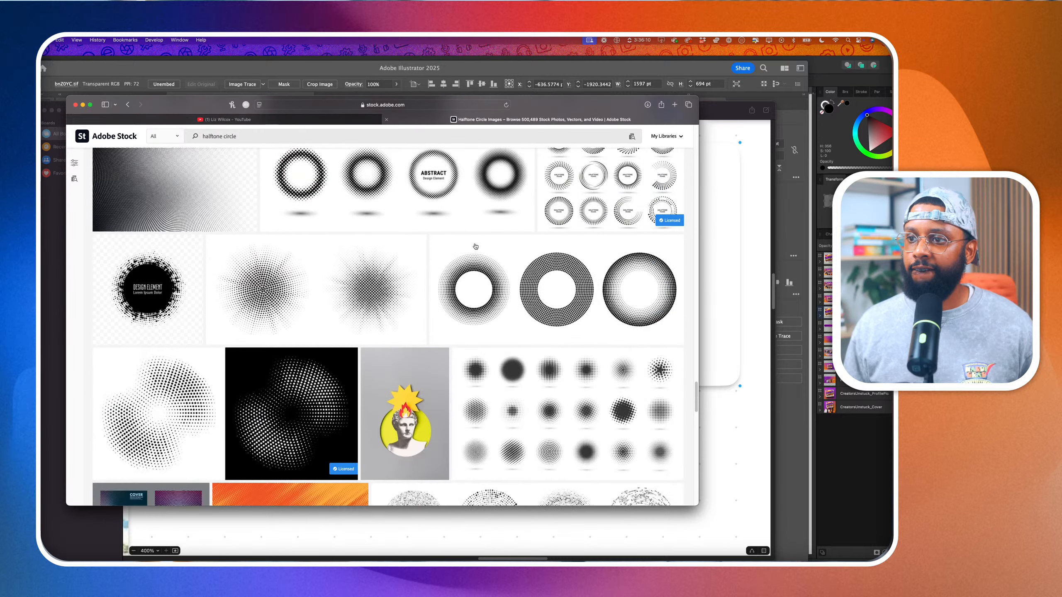
scroll(475, 246, down, 7)
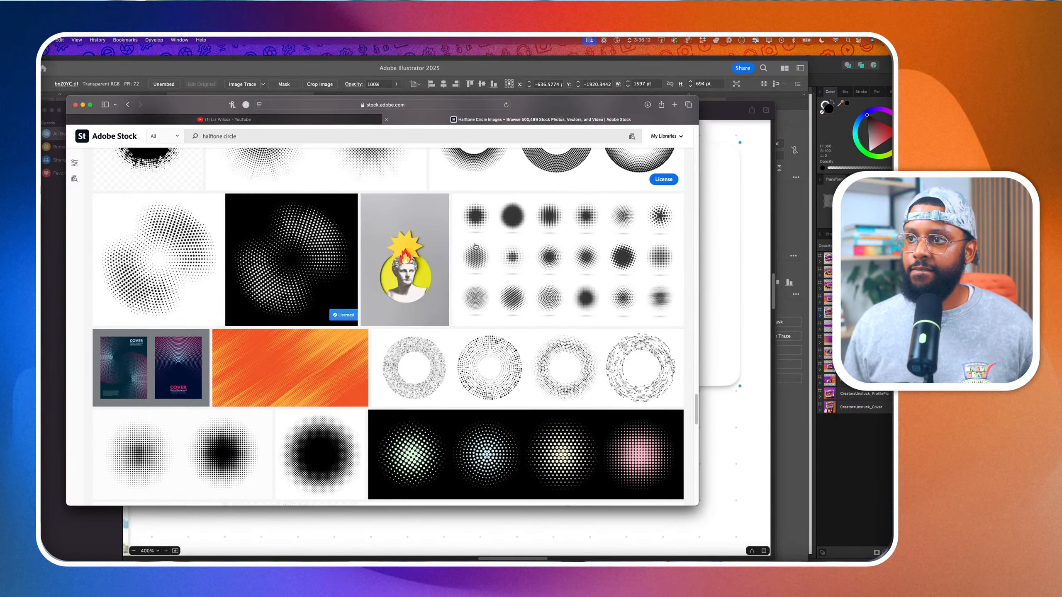
scroll(476, 246, up, 3)
scroll(476, 246, up, 2)
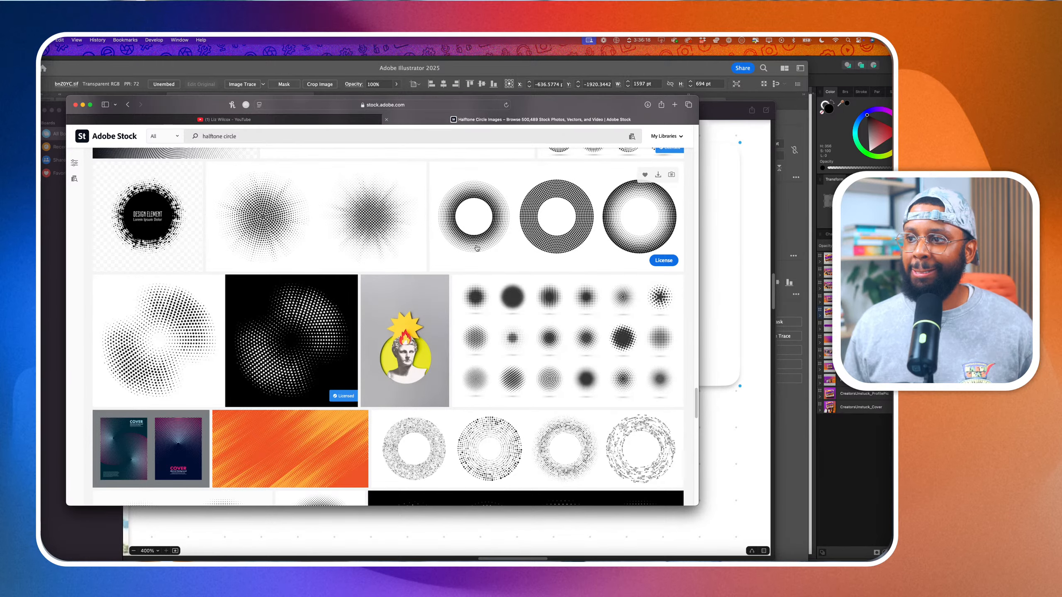
License the "Black circle halftone vector design elements set isolated" and save its Vector (AI/EPS/SVG) version in the client's project folder
scroll(619, 341, up, 20)
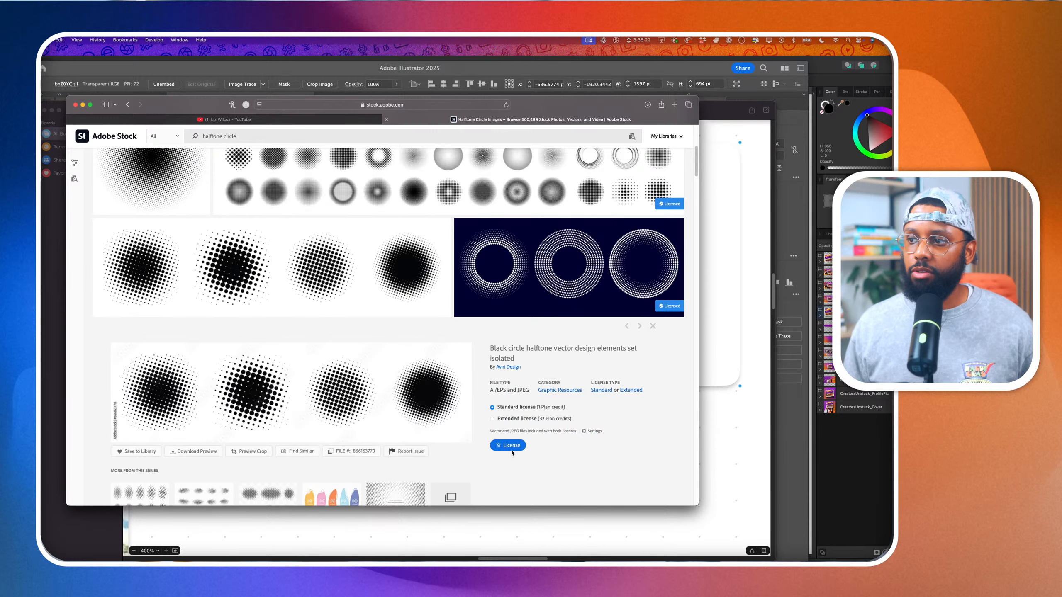
scroll(512, 453, down, 1)
scroll(510, 451, up, 1)
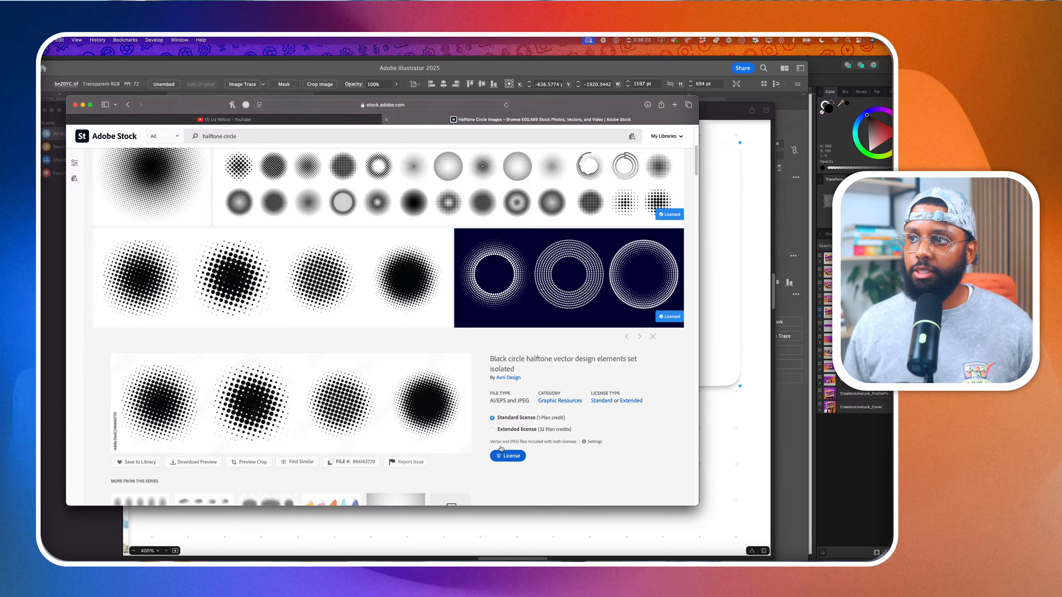
right_click(457, 419)
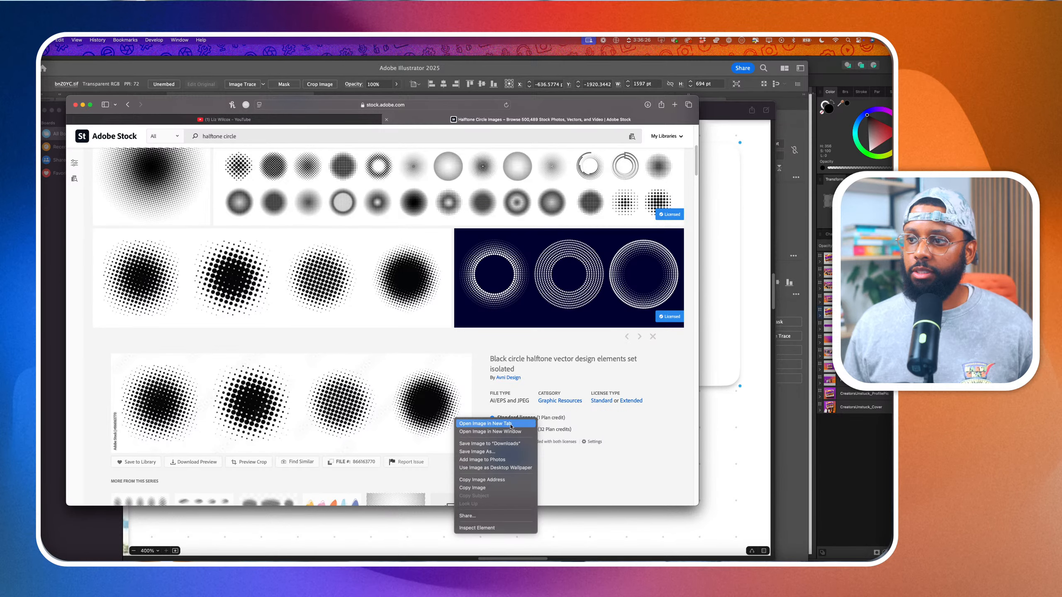
click(559, 456)
click(509, 456)
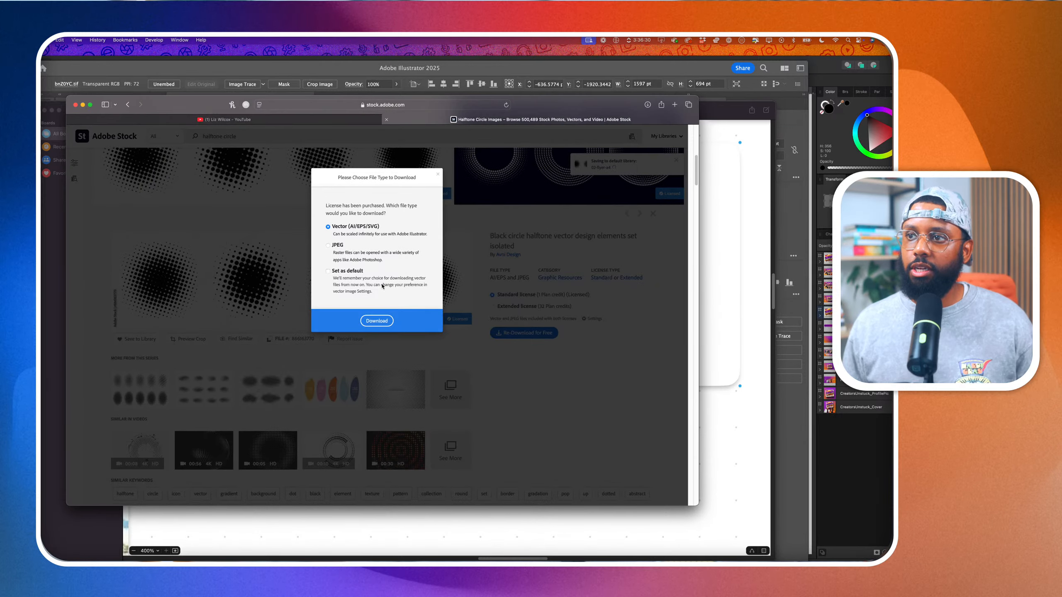
click(377, 322)
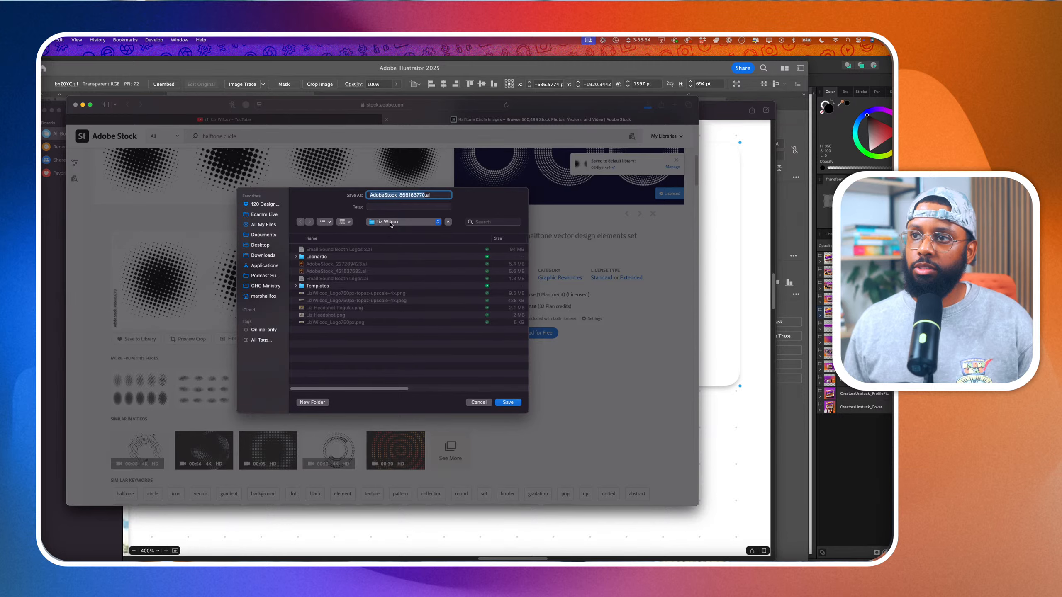
click(507, 402)
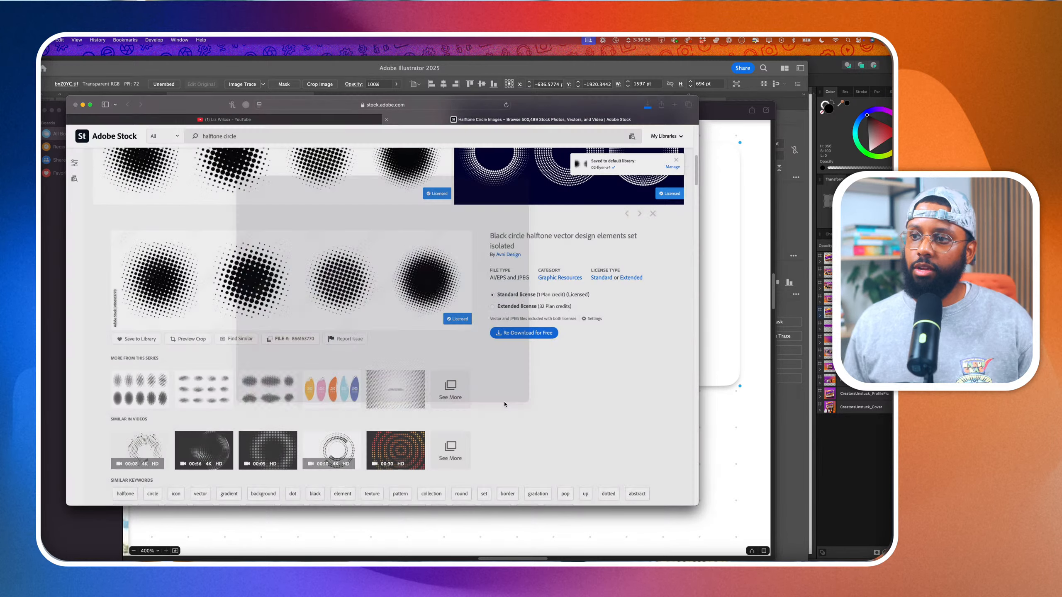
Open the downloaded halftone file in Illustrator without retaining 9-slice scaling and delete its white background rectangle
scroll(130, 156, up, 10)
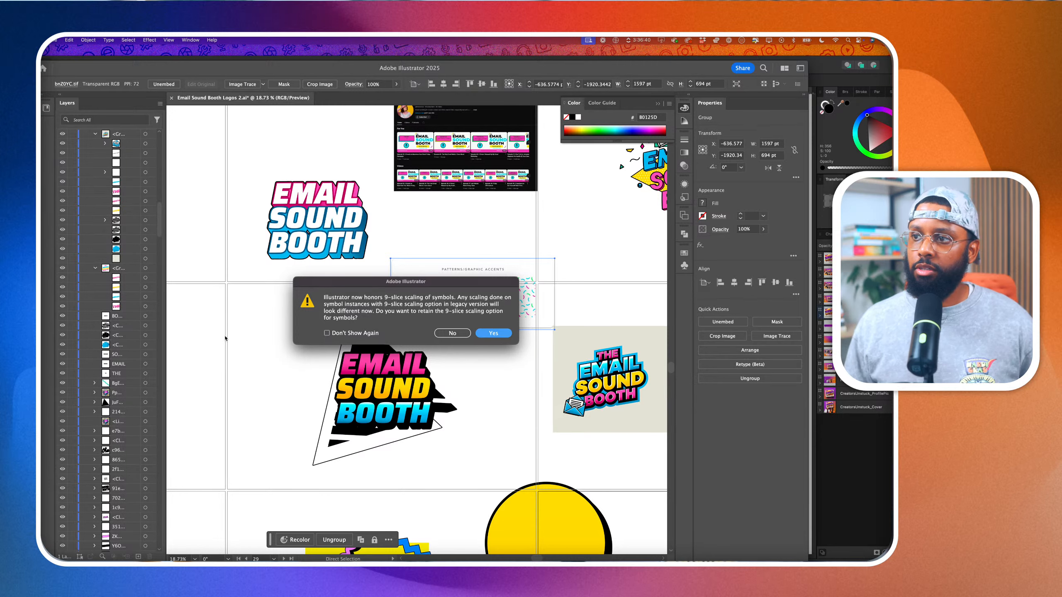
click(453, 333)
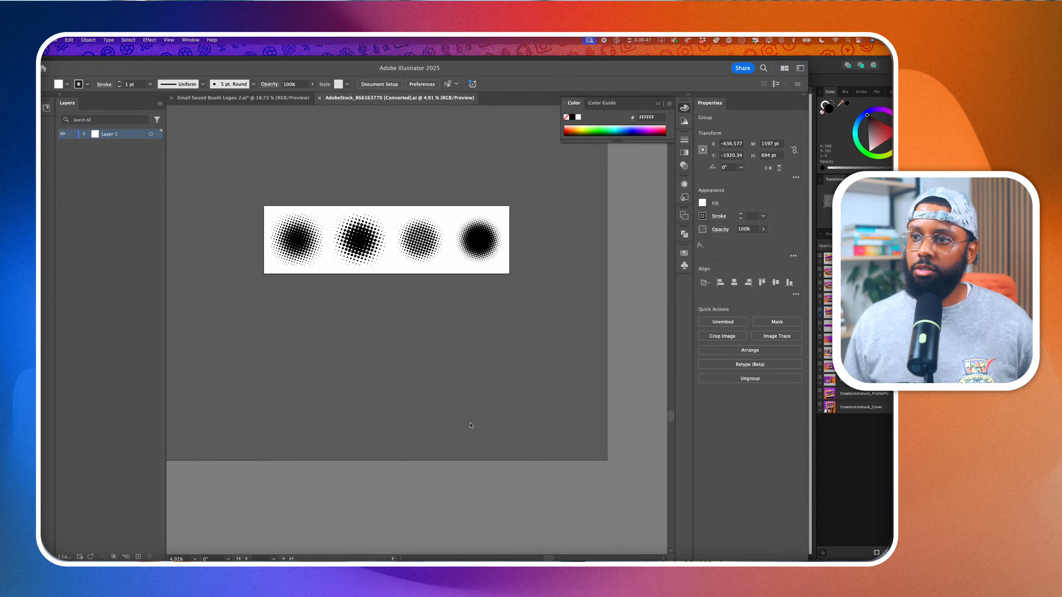
click(459, 402)
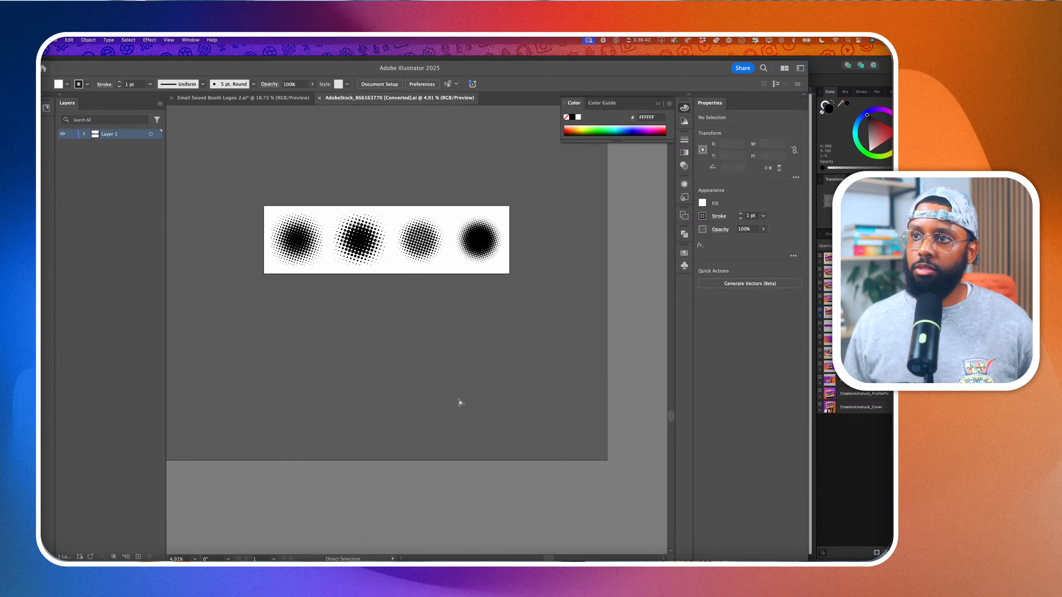
scroll(347, 267, up, 3)
click(331, 187)
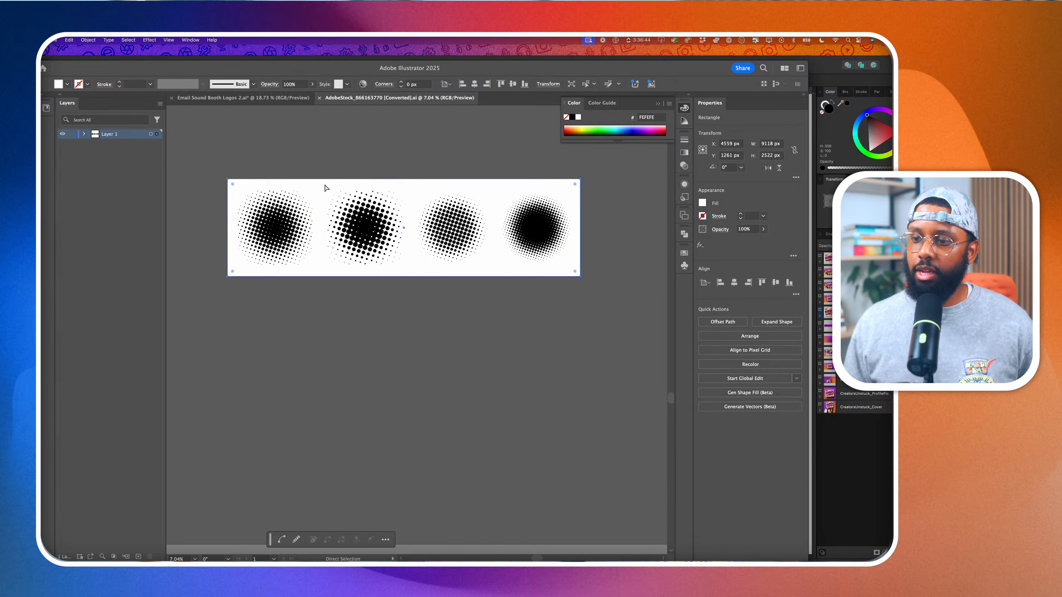
key(Delete)
Copy the second halftone circle into Email Sound Booth Logos 2.ai, pasting it directly above the striped-triangle group in the stacking order
drag(322, 185, 408, 277)
key(super+shift+g)
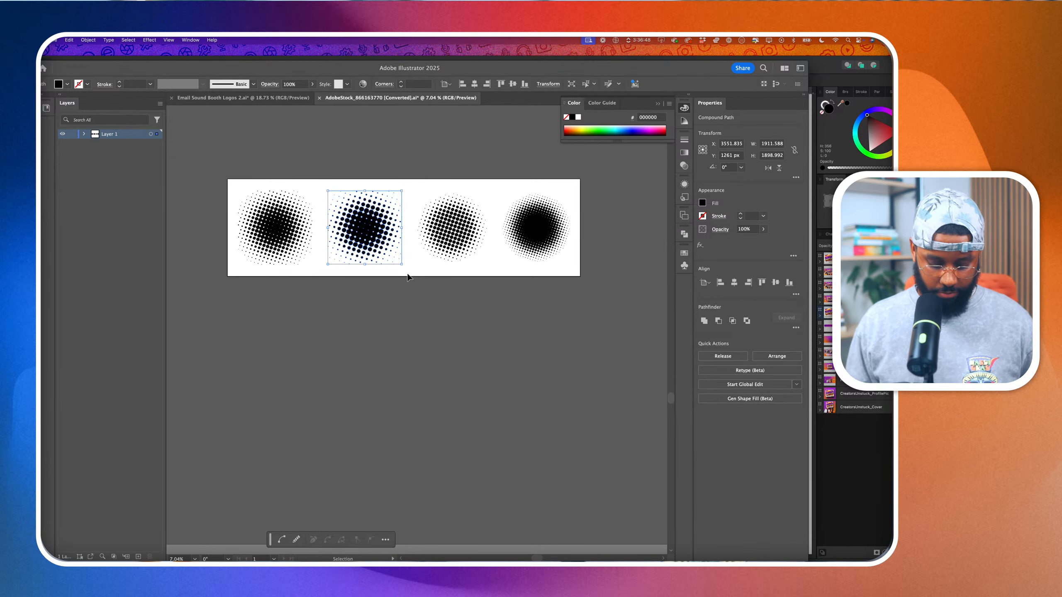
click(242, 97)
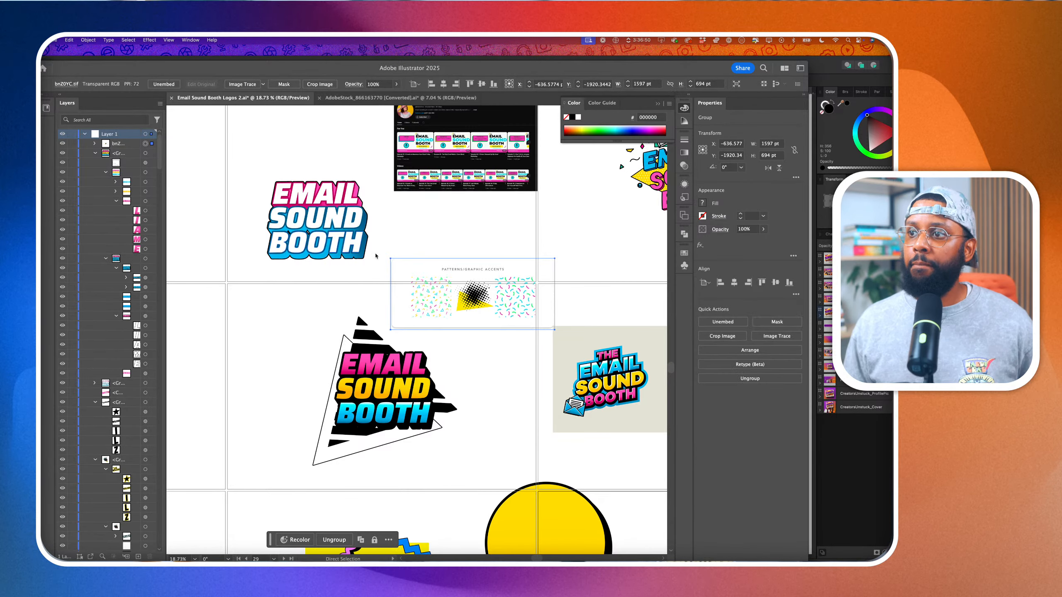
click(438, 405)
scroll(122, 267, down, 5)
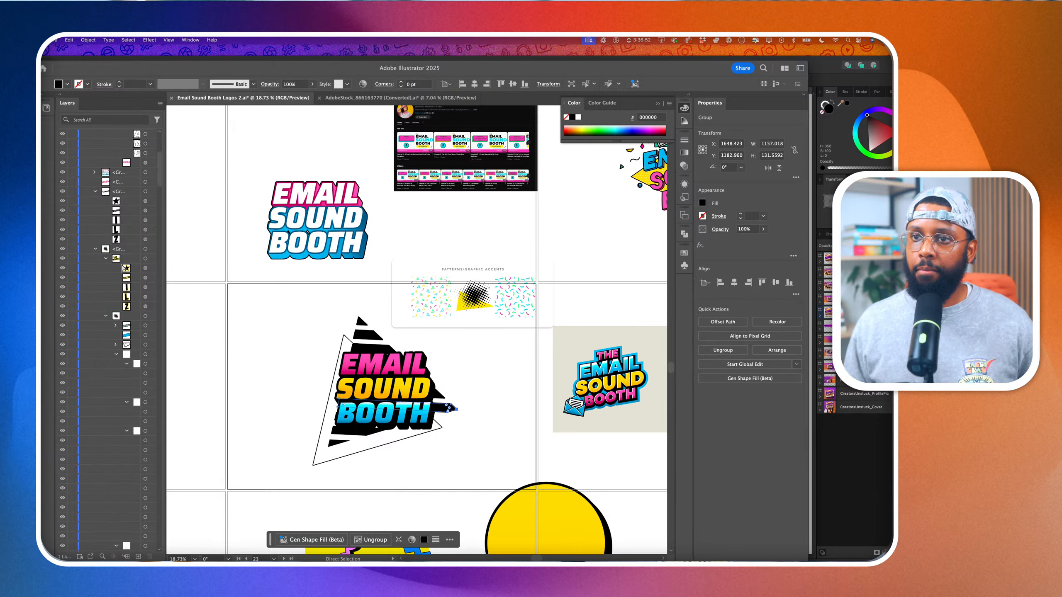
scroll(122, 266, down, 6)
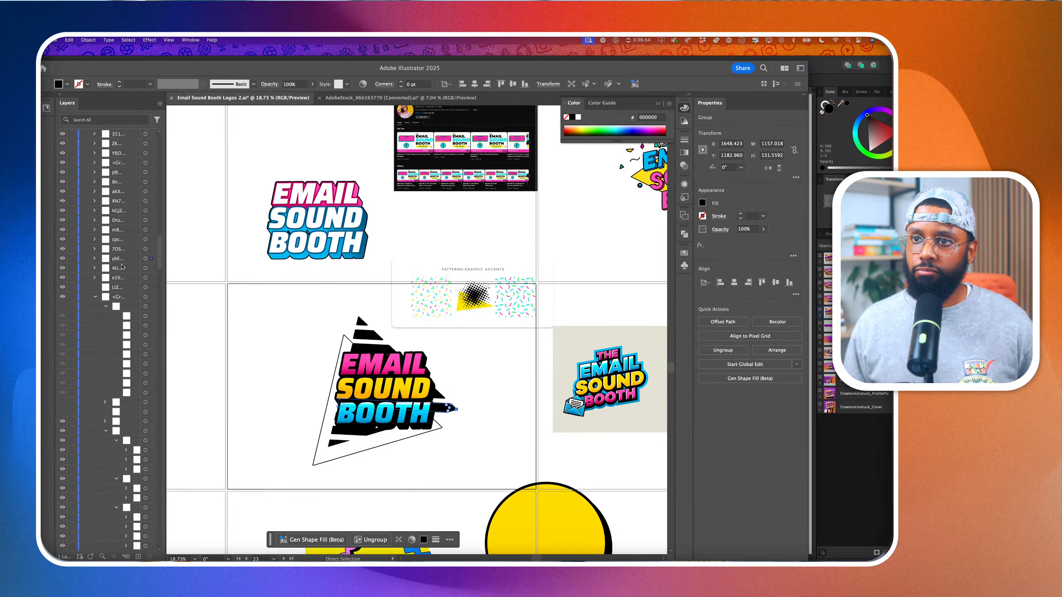
click(151, 258)
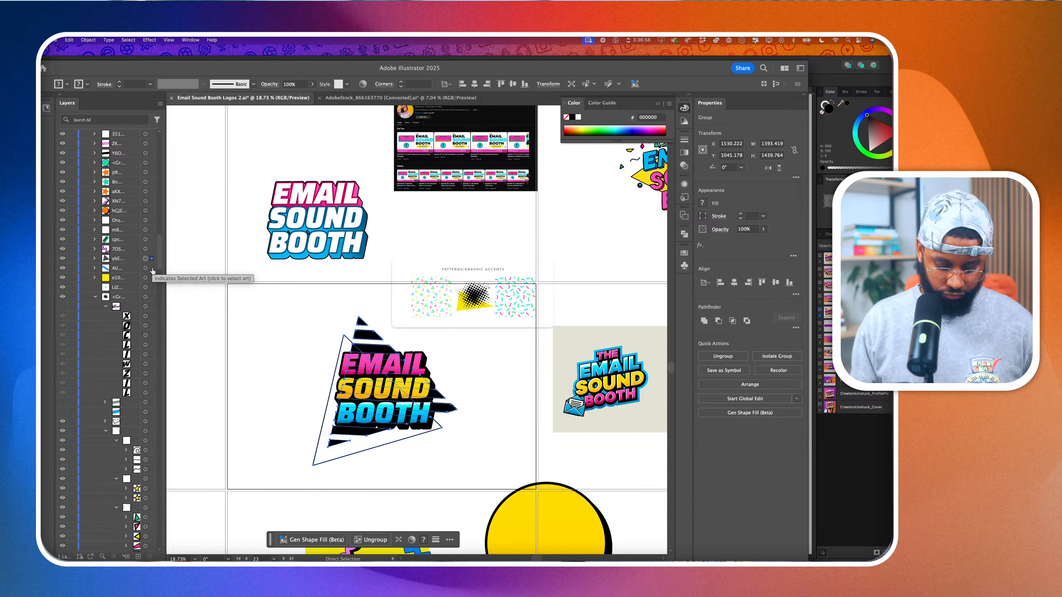
key(super+v)
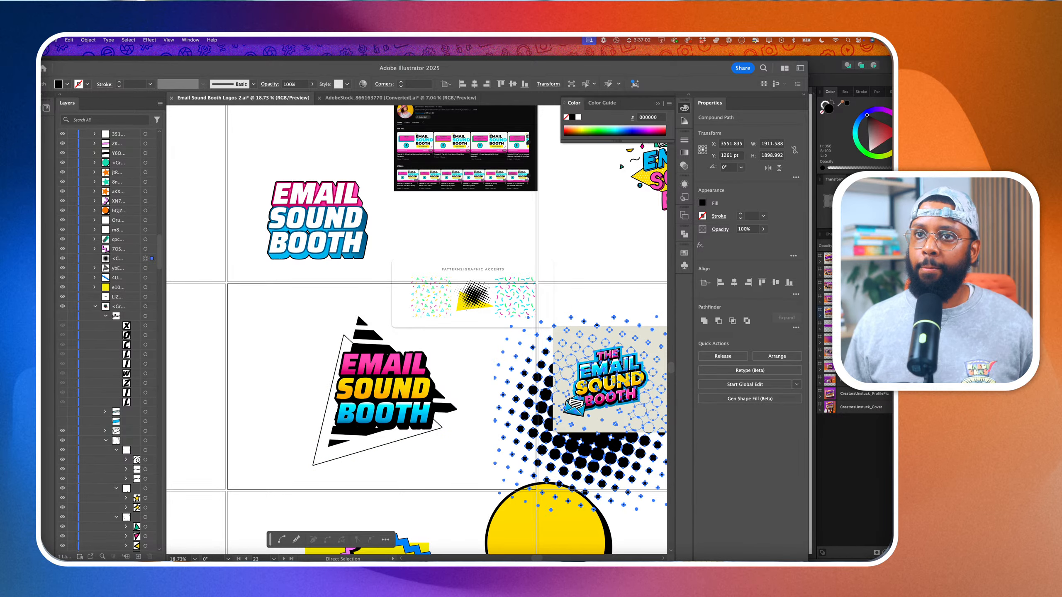
Move the halftone circle behind the striped-triangle logo's lettering and scale it down to about 1335 × 1326 pt
key(v)
scroll(466, 409, down, 3)
scroll(466, 409, right, 1)
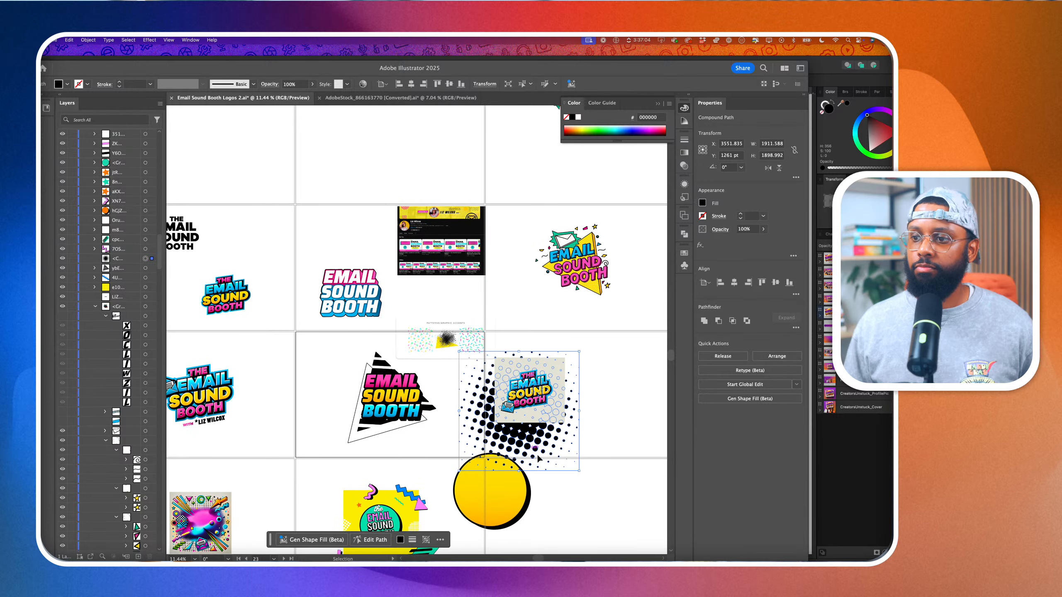
drag(532, 461, 440, 456)
scroll(418, 422, up, 3)
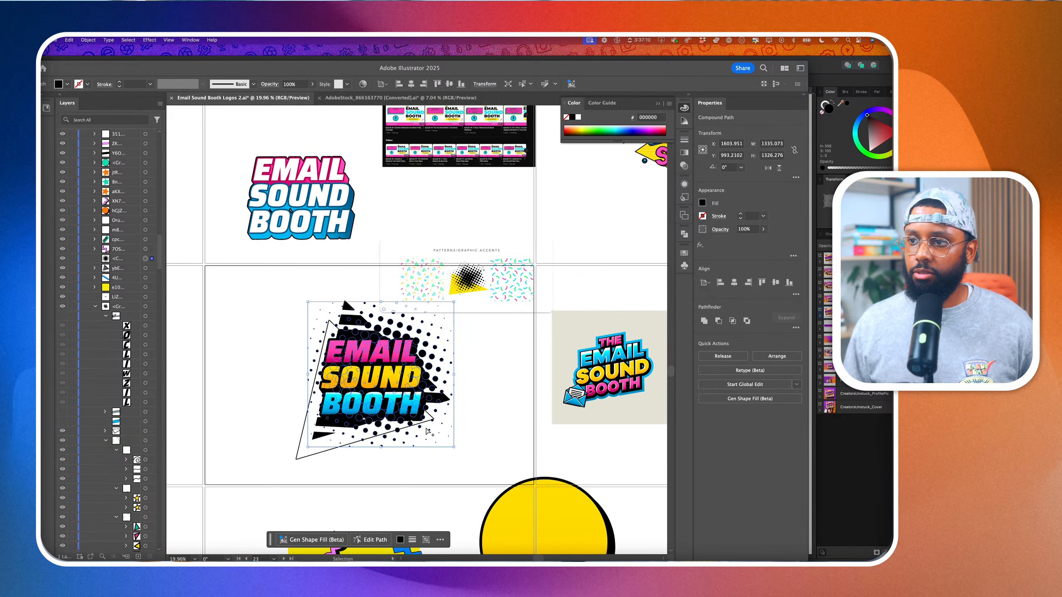
Shift the halftone circle slightly to center it behind the Email Sound Booth lettering and hide the striped-triangle group
click(485, 432)
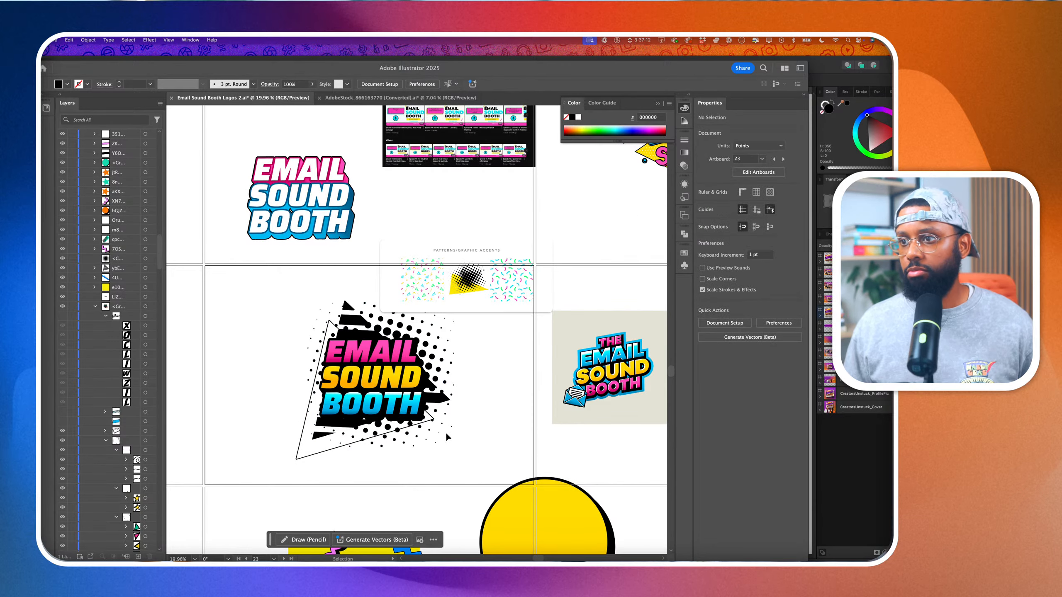
drag(436, 425, 427, 427)
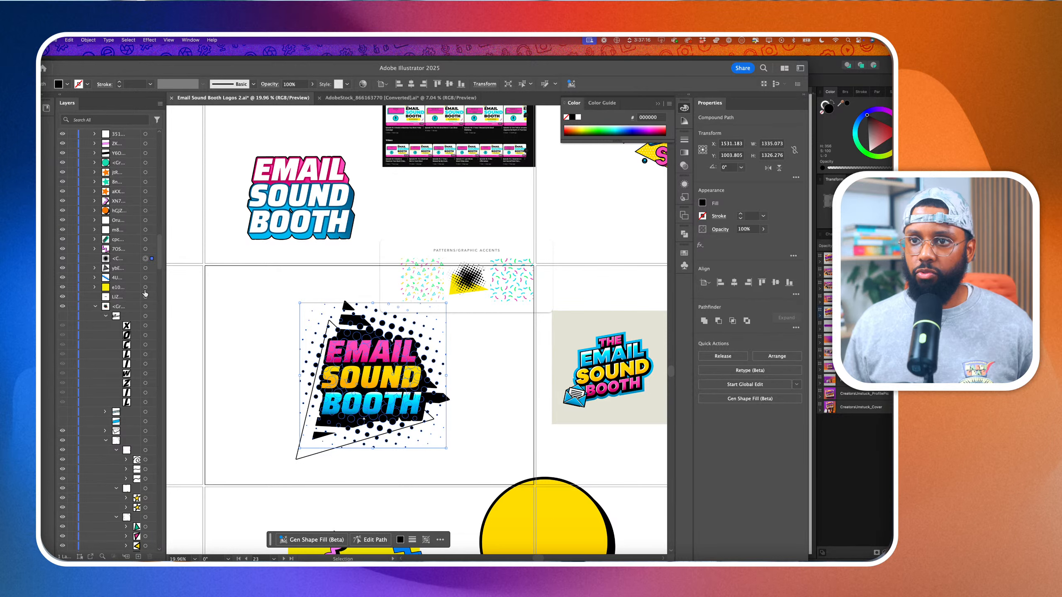
click(63, 268)
click(274, 351)
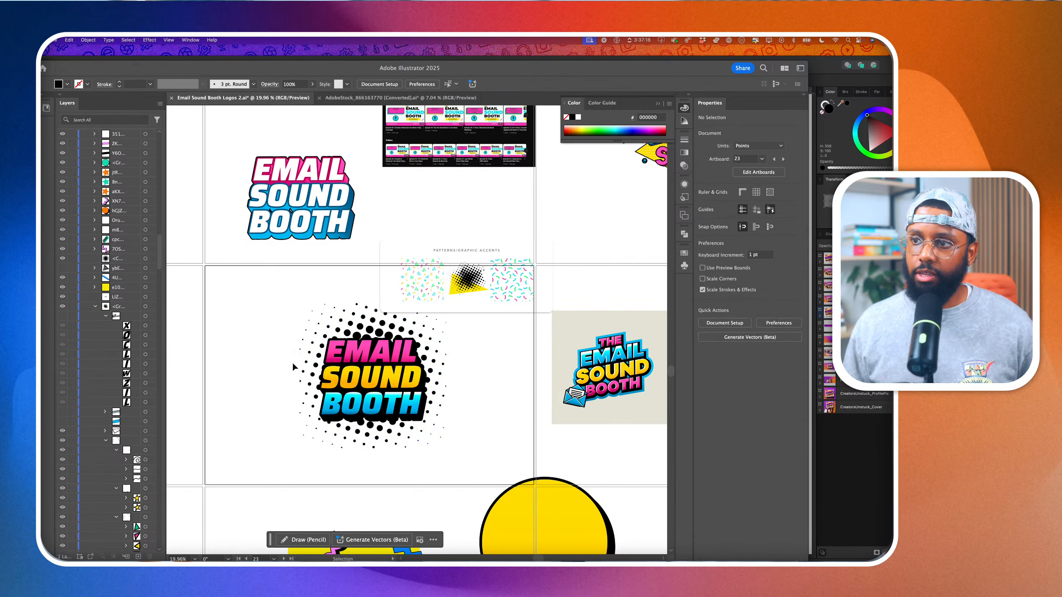
Move the patterns and graphic accents reference image up, clear of the halftone logo's artboard
scroll(293, 355, down, 2)
drag(405, 331, 435, 292)
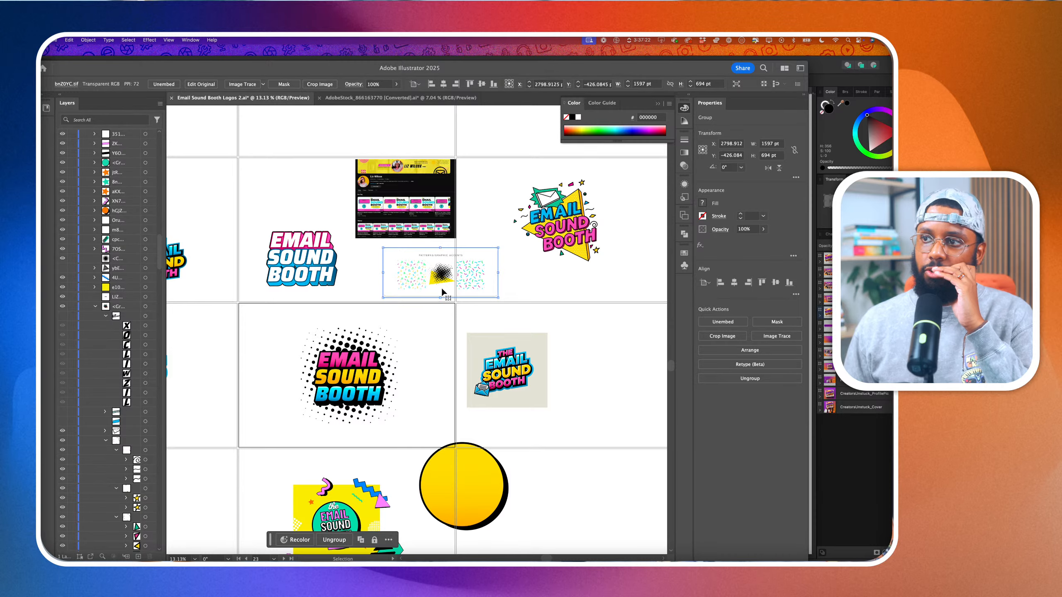
scroll(436, 294, up, 3)
scroll(423, 277, down, 2)
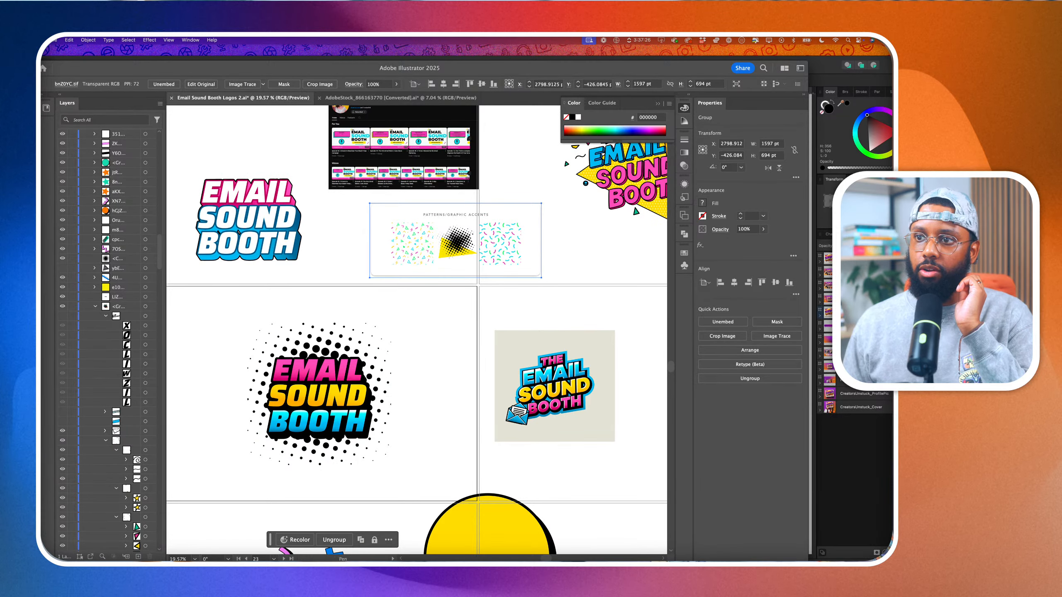
Draw a long, sideways-pointing triangle across the halftone logo with the Pen tool and fill it with the yellow gradient sampled from the lettering
click(259, 361)
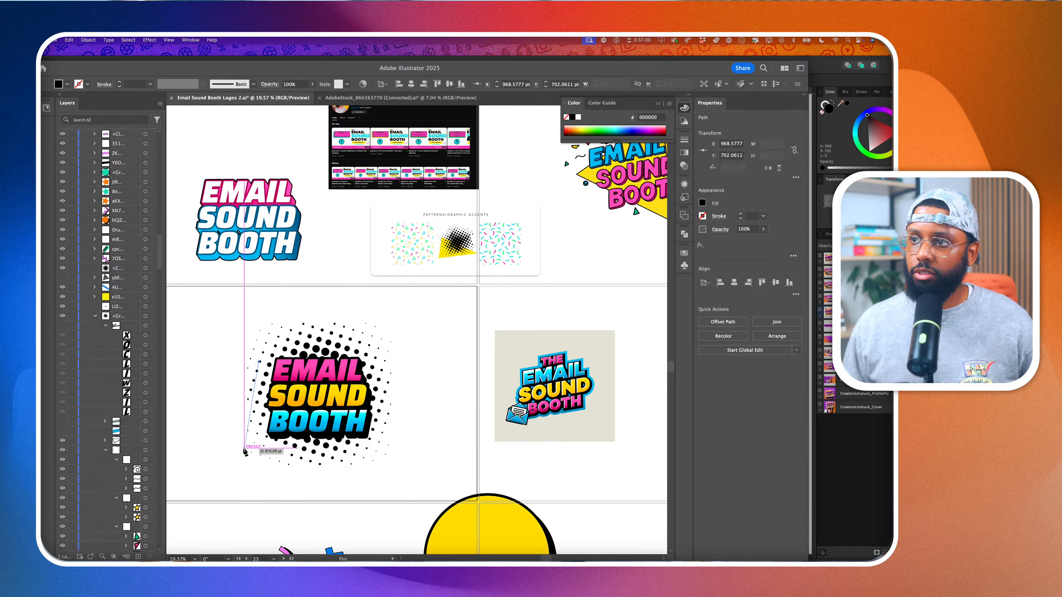
click(245, 450)
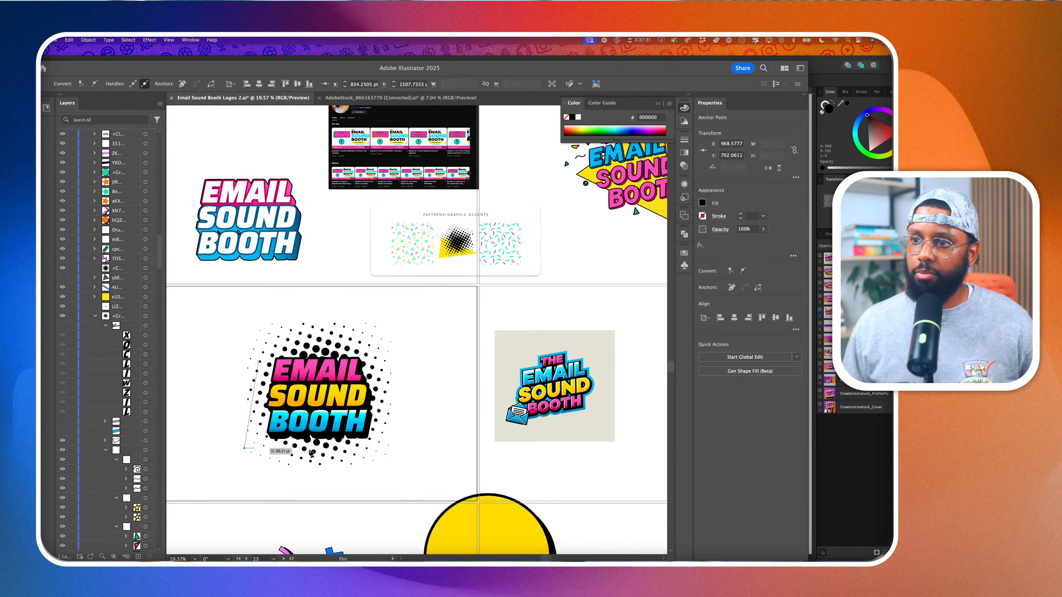
click(431, 425)
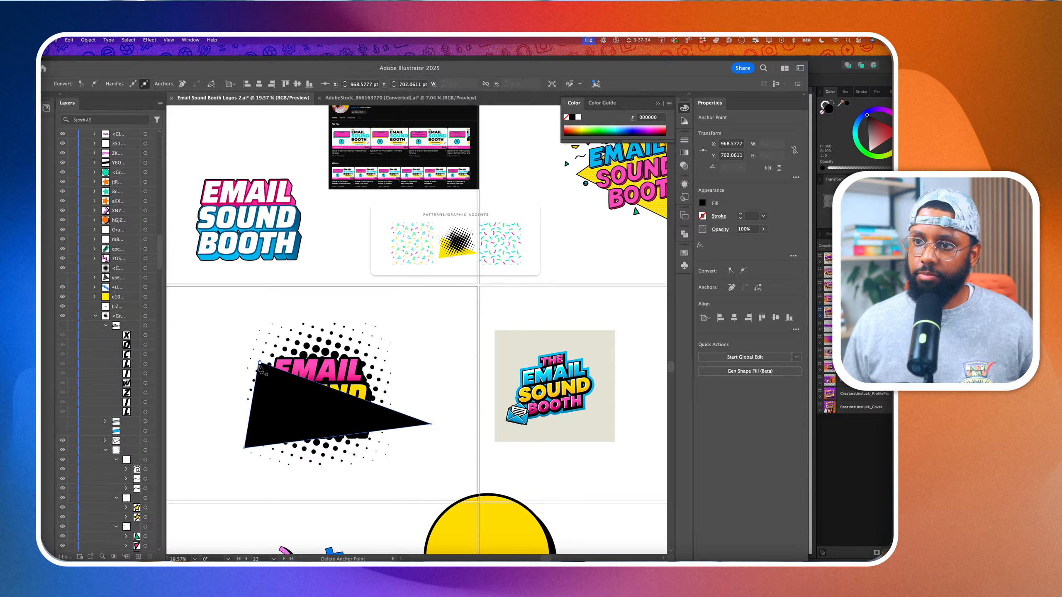
click(259, 361)
key(i)
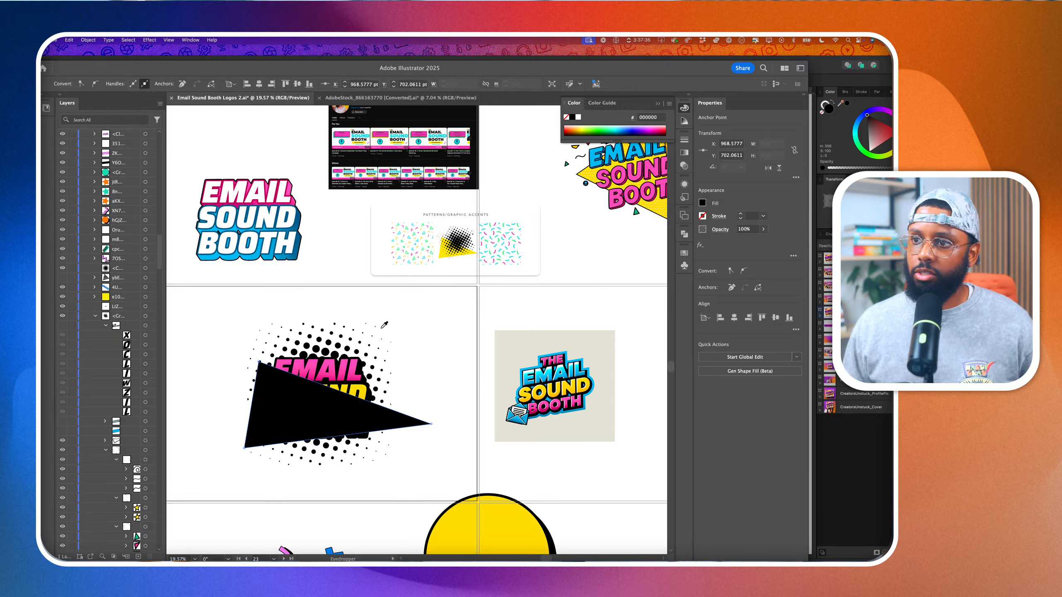
click(356, 379)
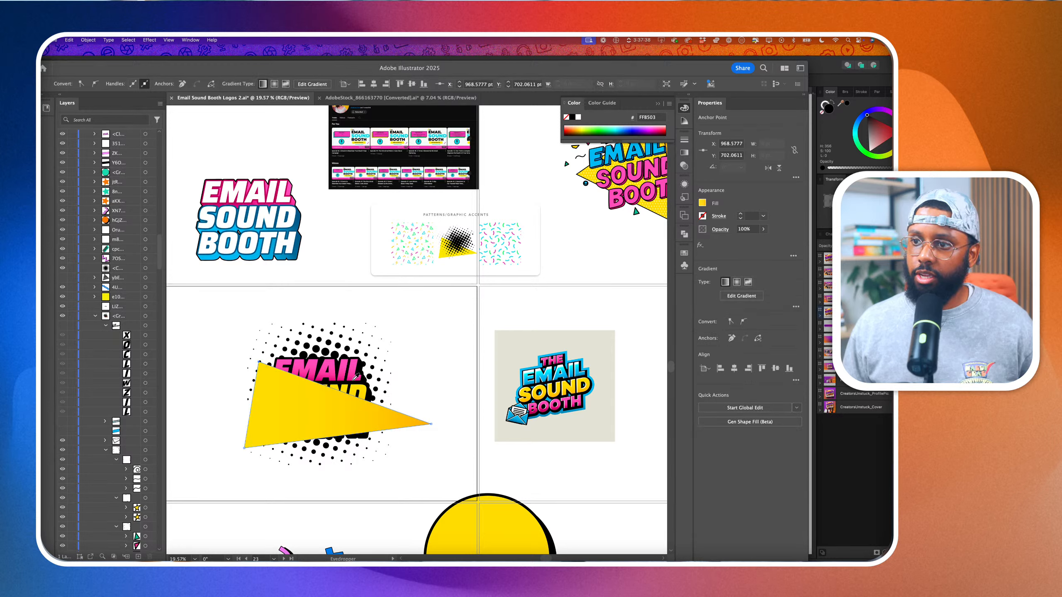
Cut the yellow gradient triangle from in front of the Email Sound Booth lettering
scroll(131, 230, up, 20)
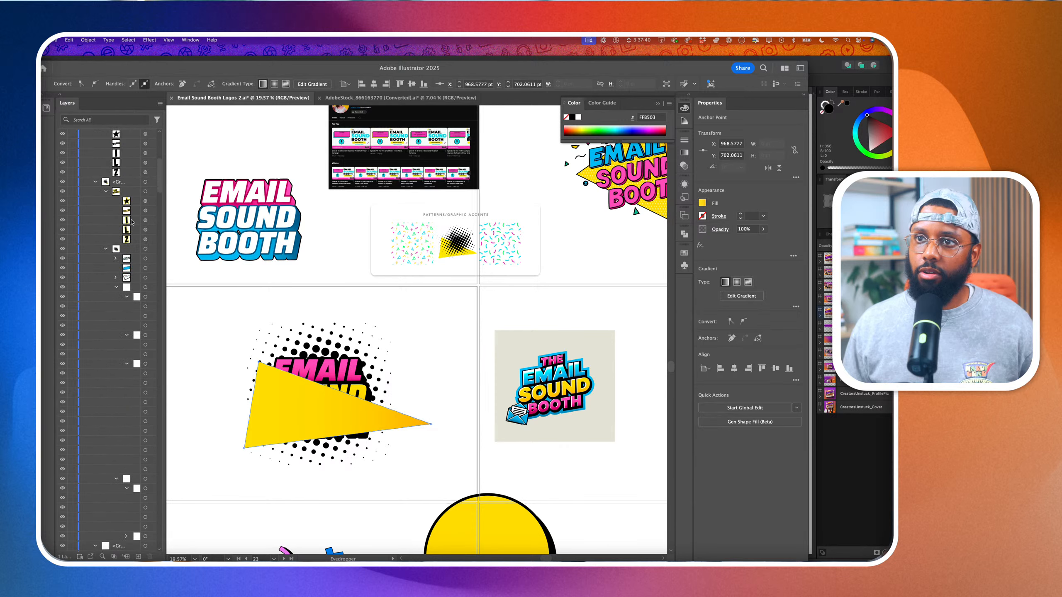
scroll(131, 222, down, 20)
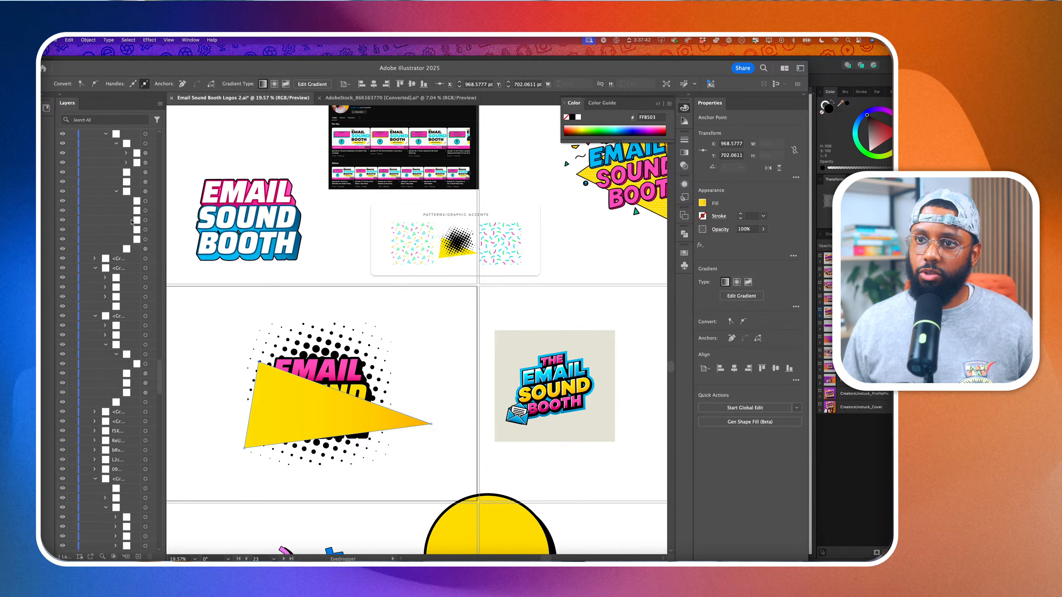
scroll(130, 222, up, 20)
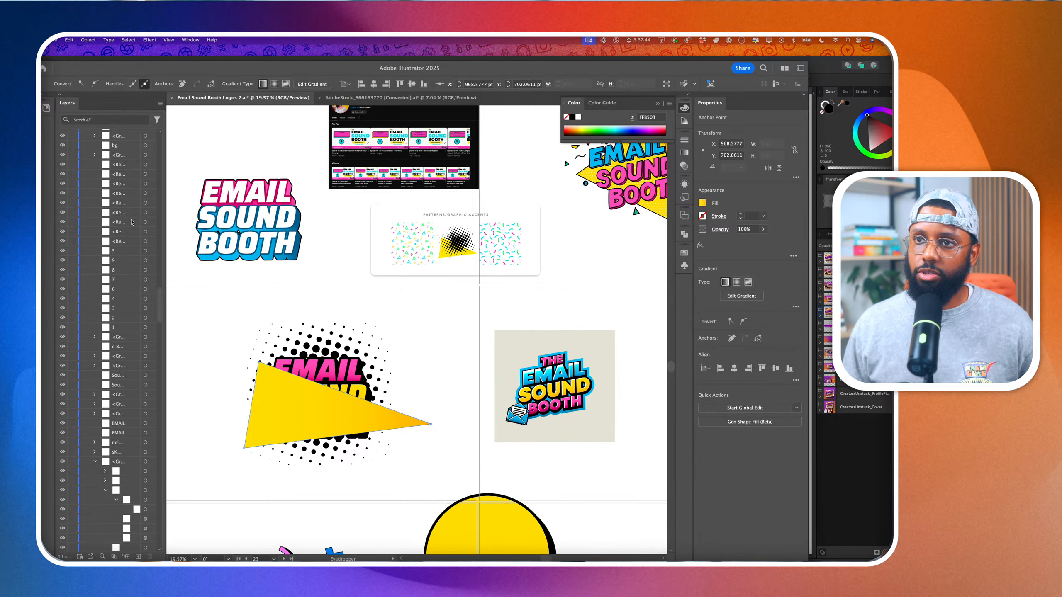
key(a)
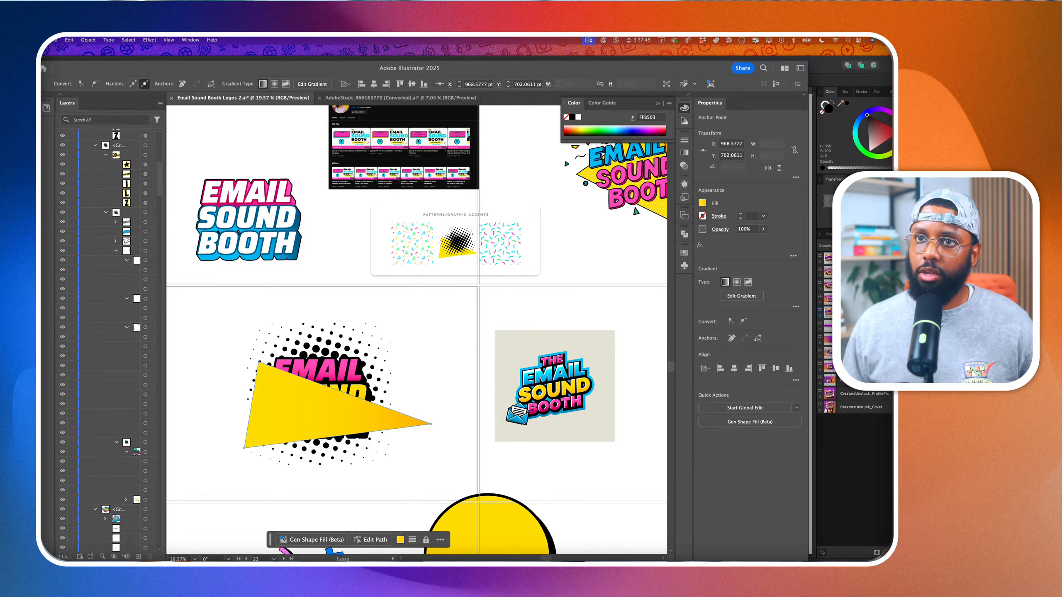
click(268, 387)
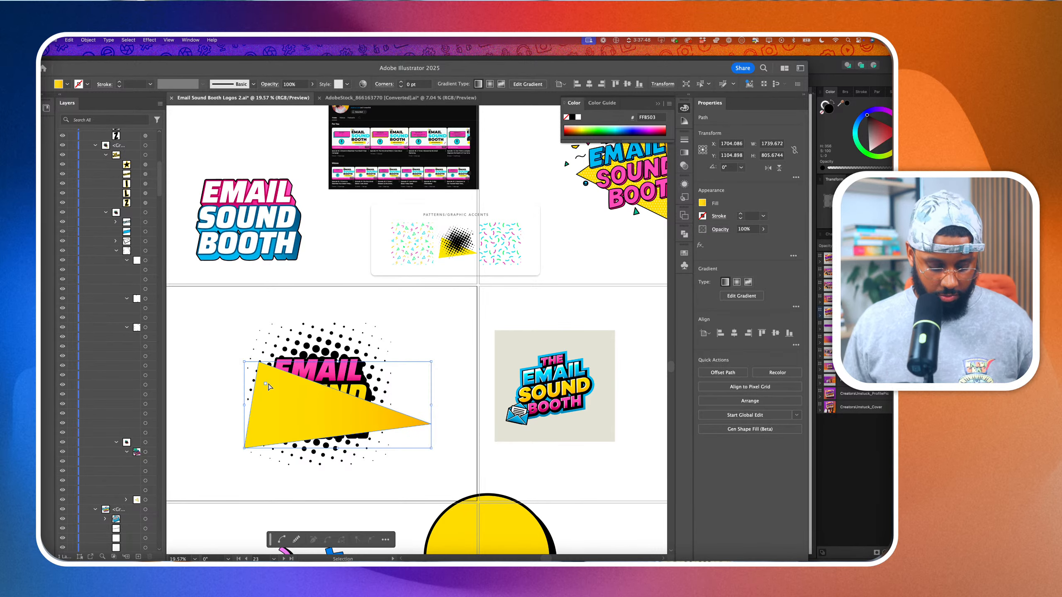
key(Delete)
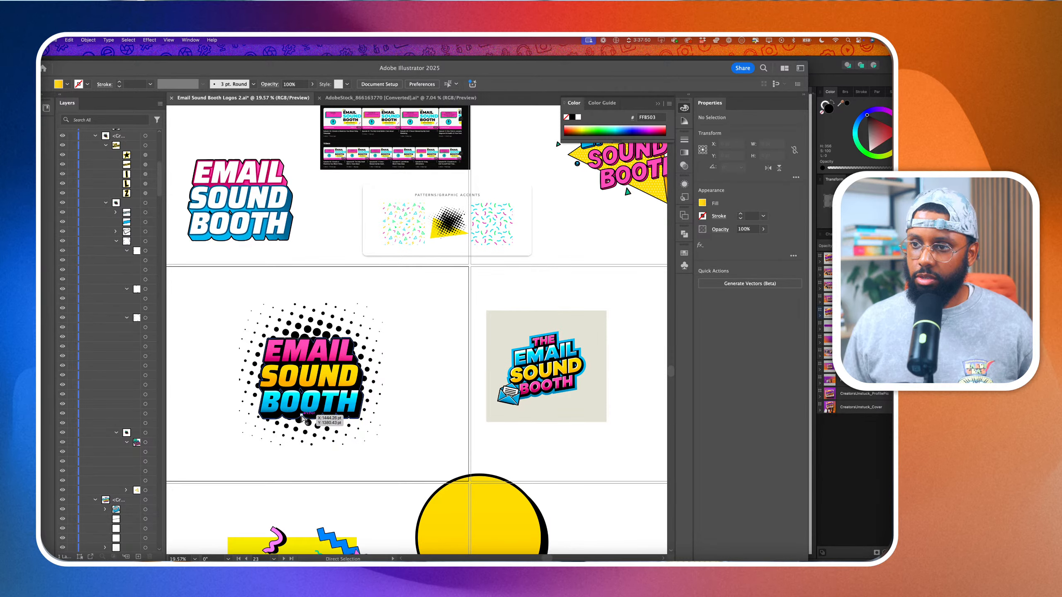
Locate the halftone circle in the layer stack and paste the triangle in place directly in front of it, behind the lettering
click(317, 428)
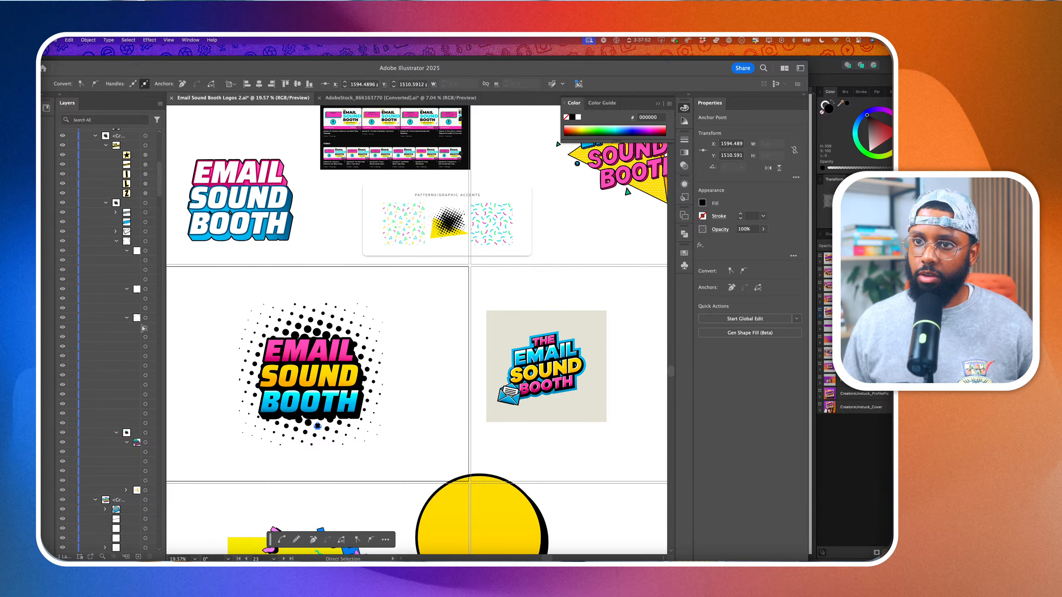
scroll(131, 310, down, 10)
scroll(131, 312, up, 20)
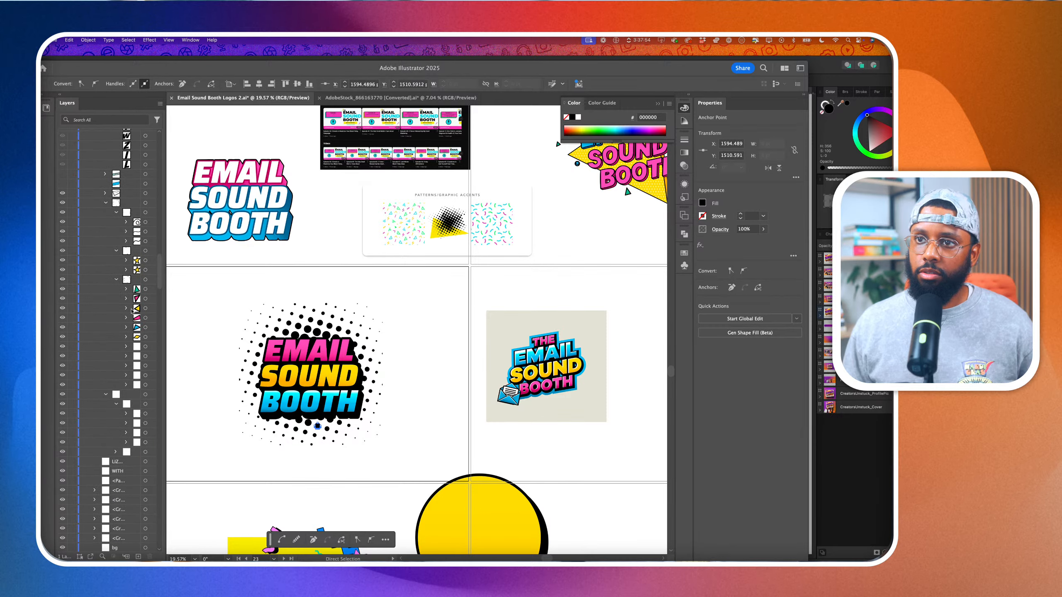
scroll(133, 316, down, 5)
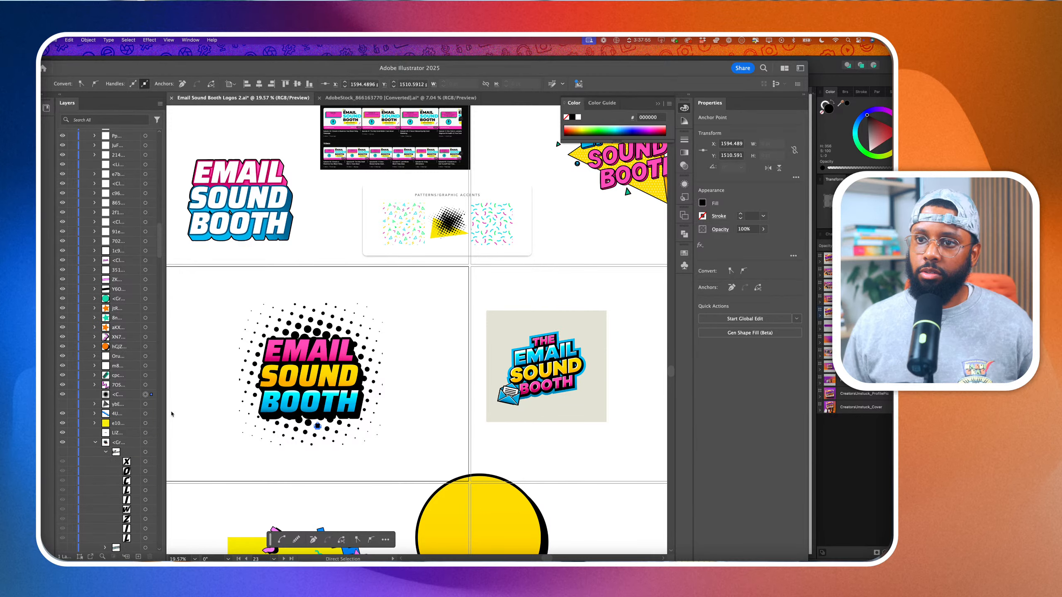
click(153, 394)
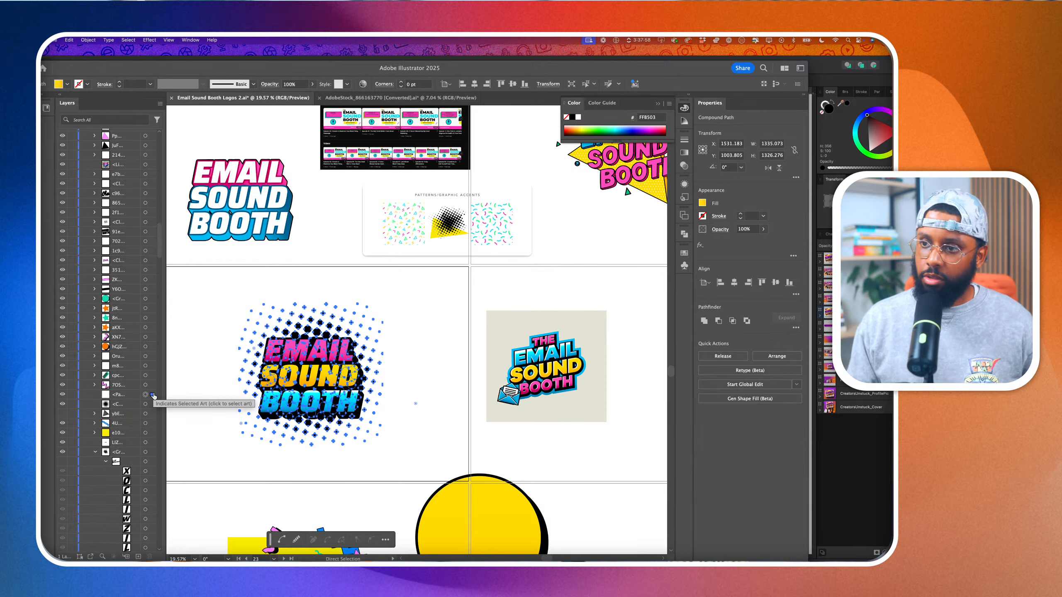
key(super+f)
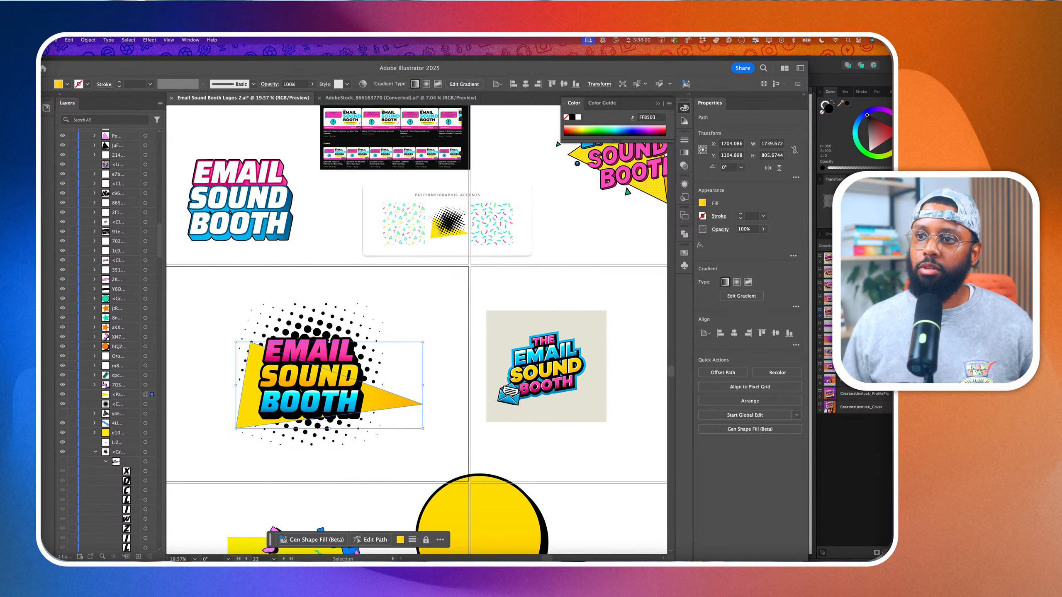
Pull in the triangle's long tip to make it about 1535 pt wide and reposition the triangle behind the lettering
drag(372, 395, 394, 414)
key(a)
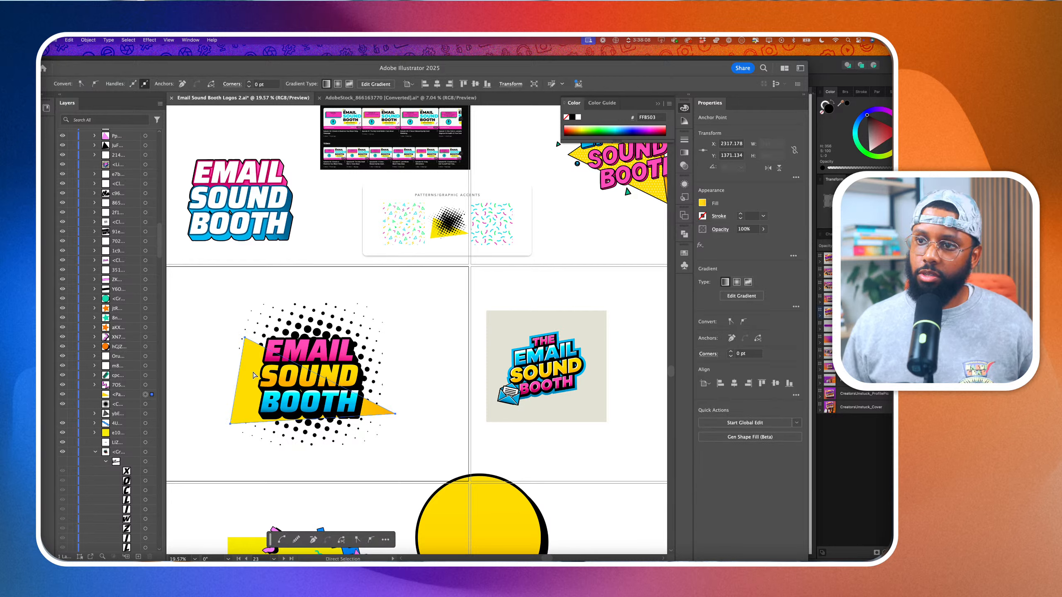
drag(253, 375, 258, 372)
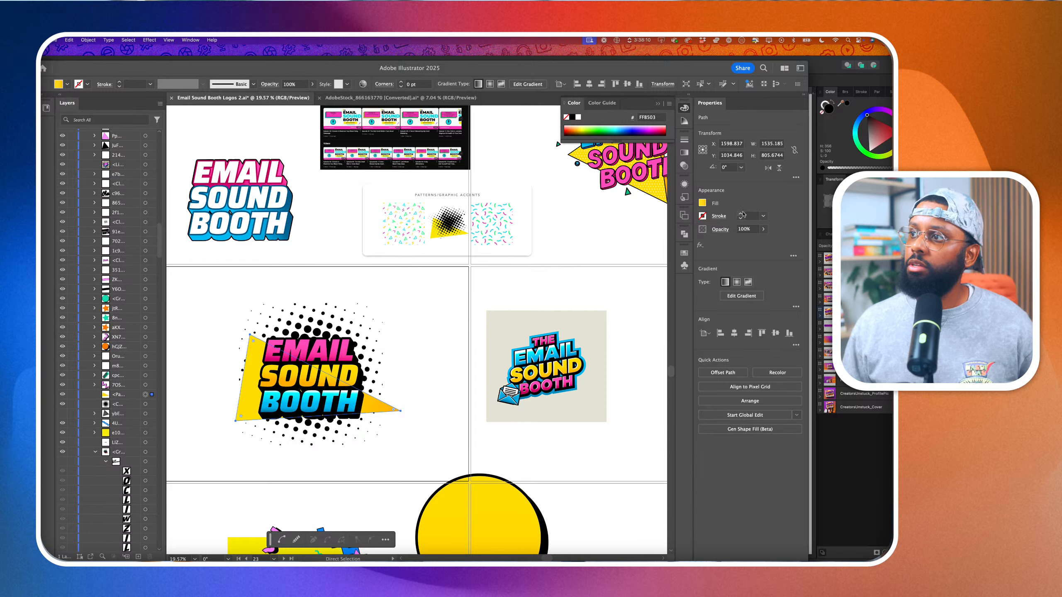
Add an 18 pt black stroke to the yellow triangle
click(740, 214)
click(740, 214)
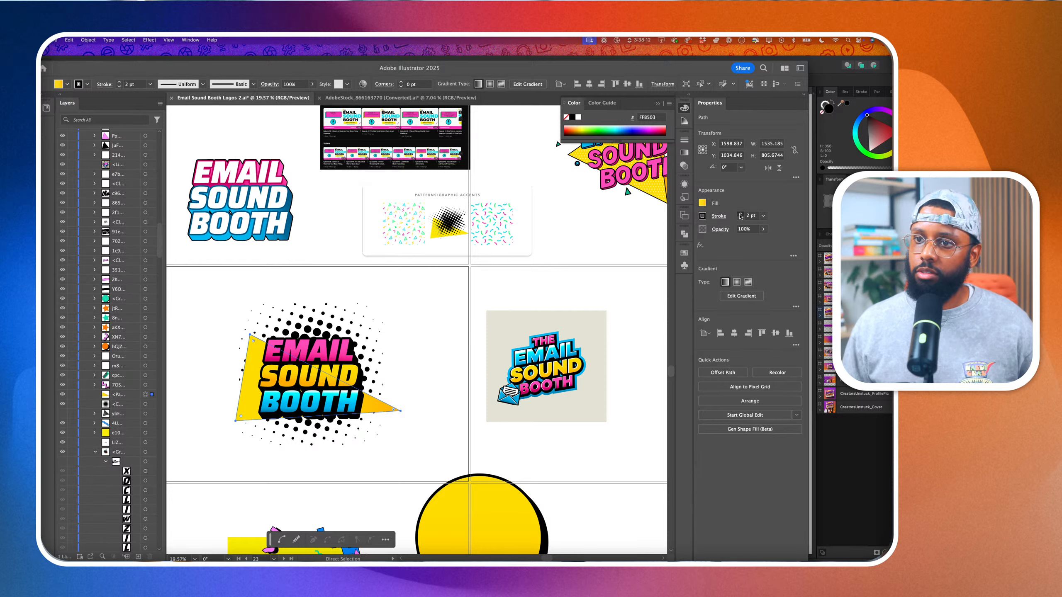
click(740, 214)
click(740, 214)
click(741, 214)
click(740, 214)
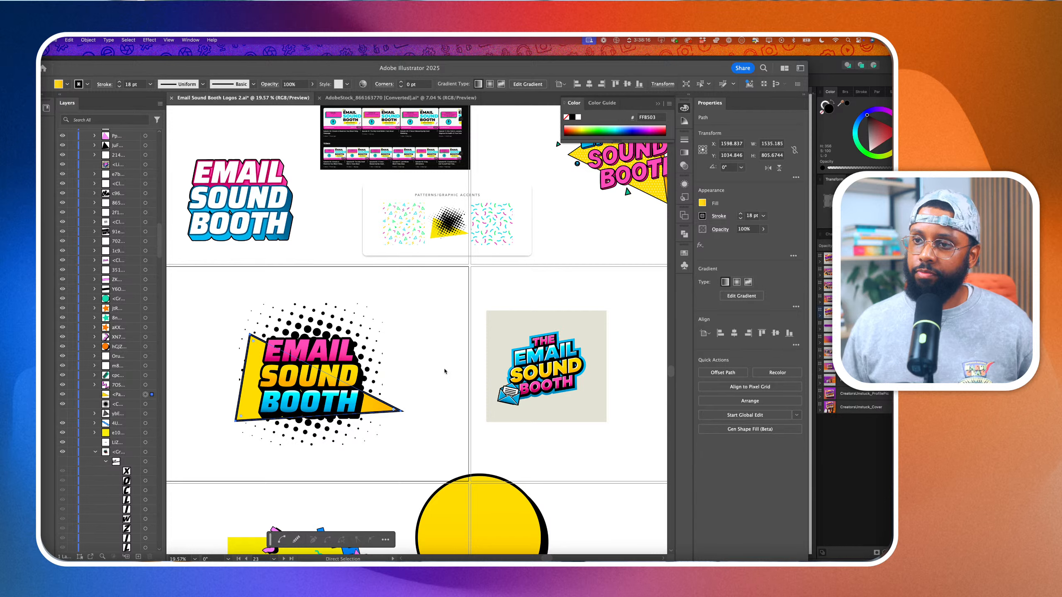
click(445, 371)
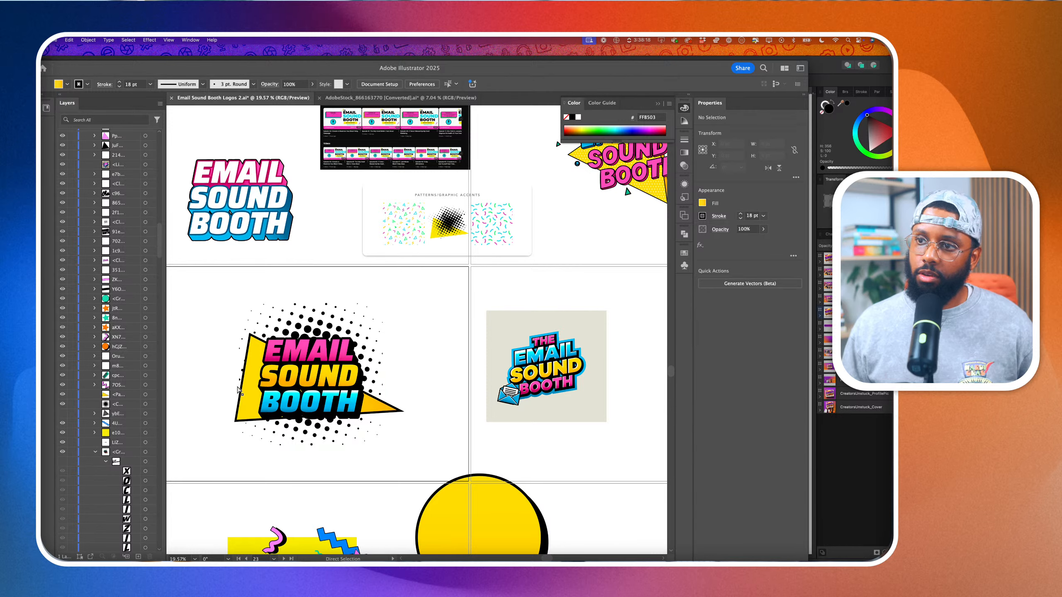
Nudge the outlined yellow triangle slightly to the right behind the lettering
drag(250, 383, 254, 382)
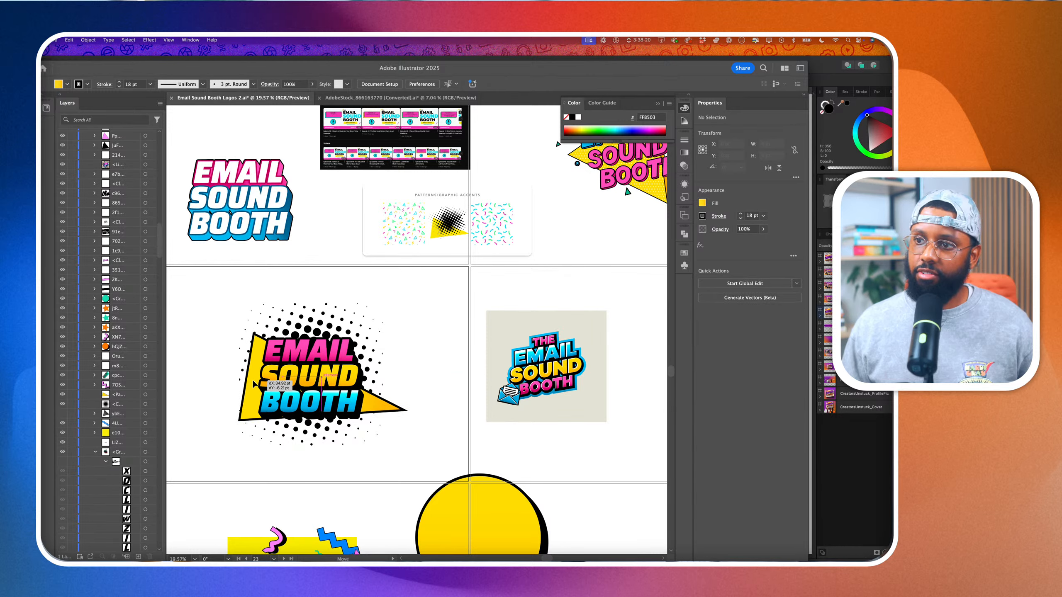
click(403, 363)
key(v)
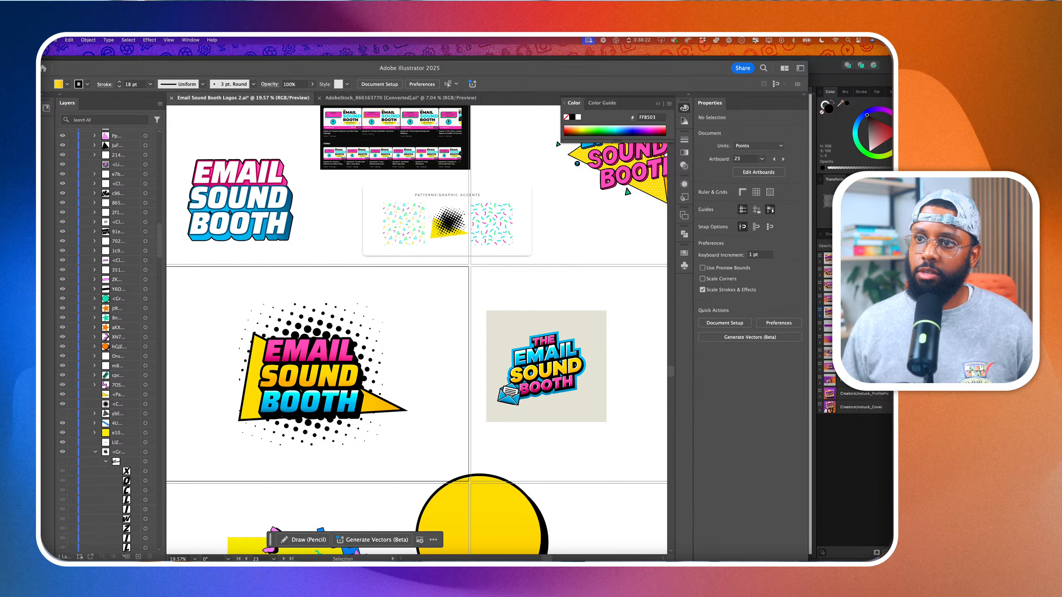
Shift the halftone circle slightly left and down behind the triangle and lettering
click(303, 324)
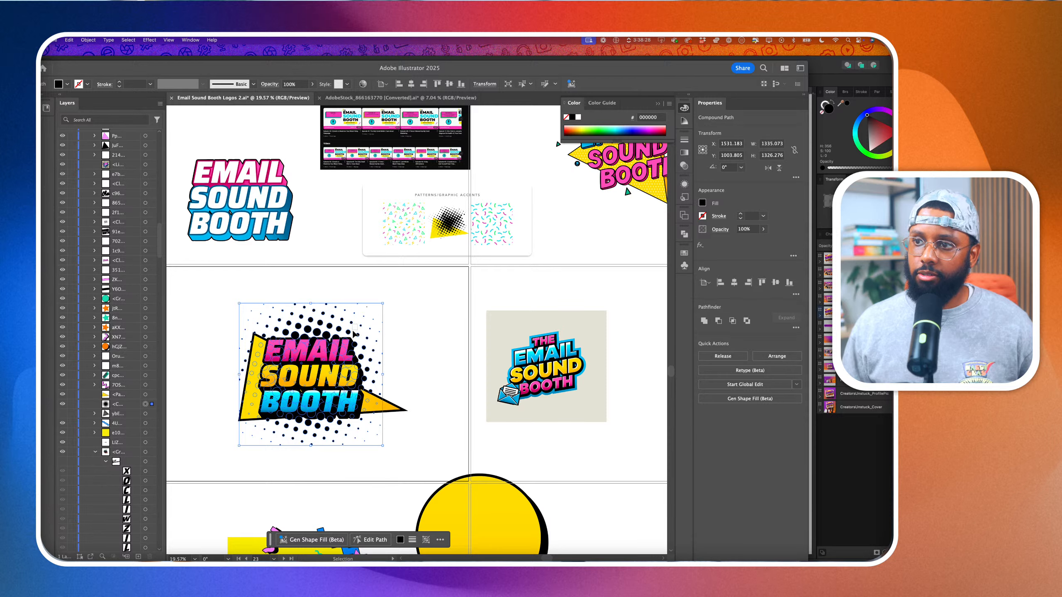
click(402, 330)
click(344, 331)
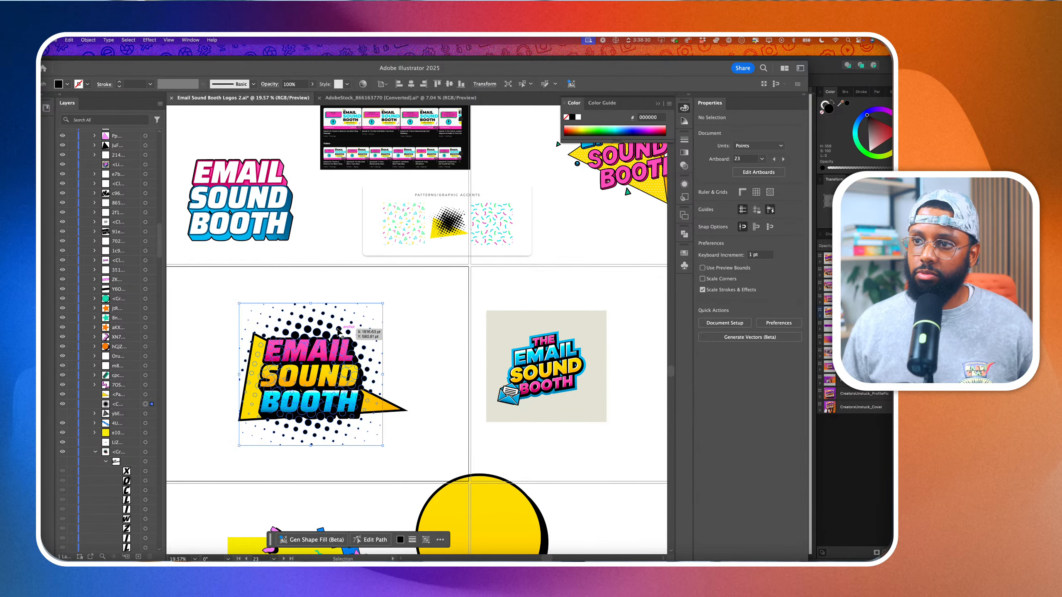
drag(341, 330, 338, 334)
Move the beige-background Email Sound Booth logo down to the empty artboard beside the yellow circle
scroll(367, 365, down, 3)
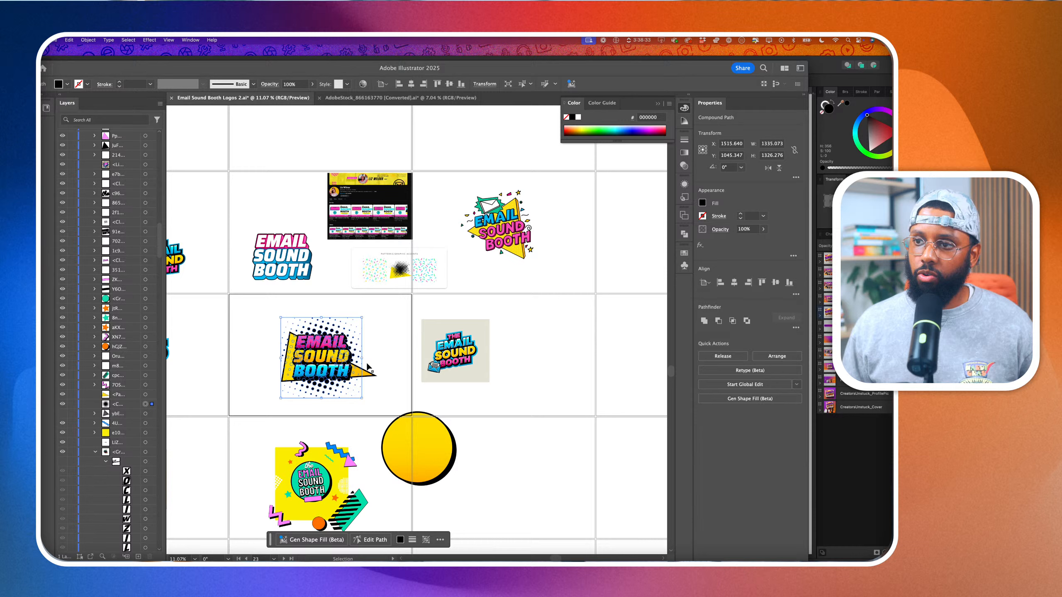
click(395, 372)
scroll(431, 379, right, 1)
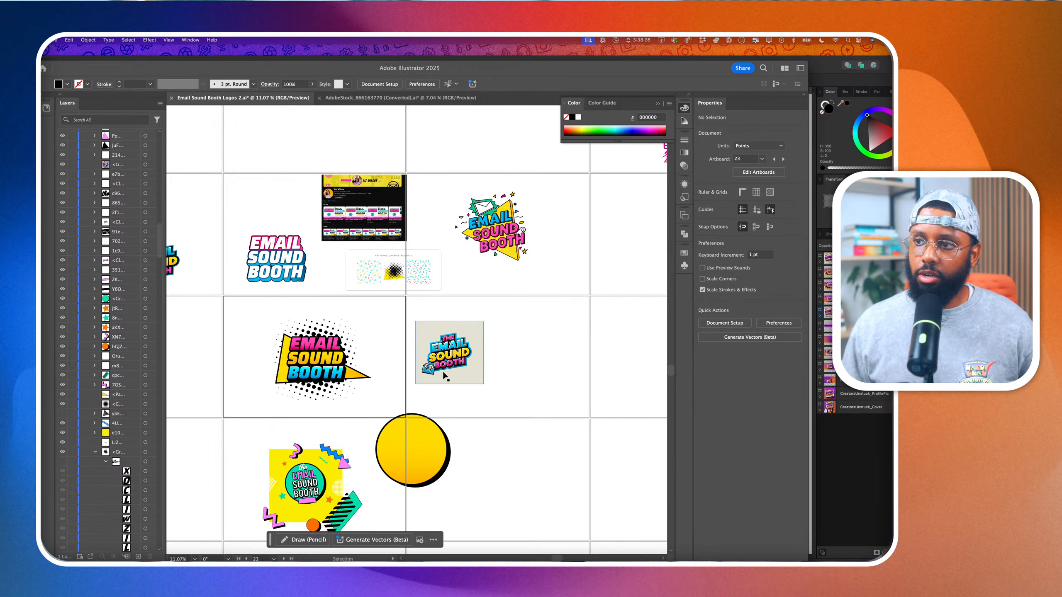
drag(463, 379, 544, 478)
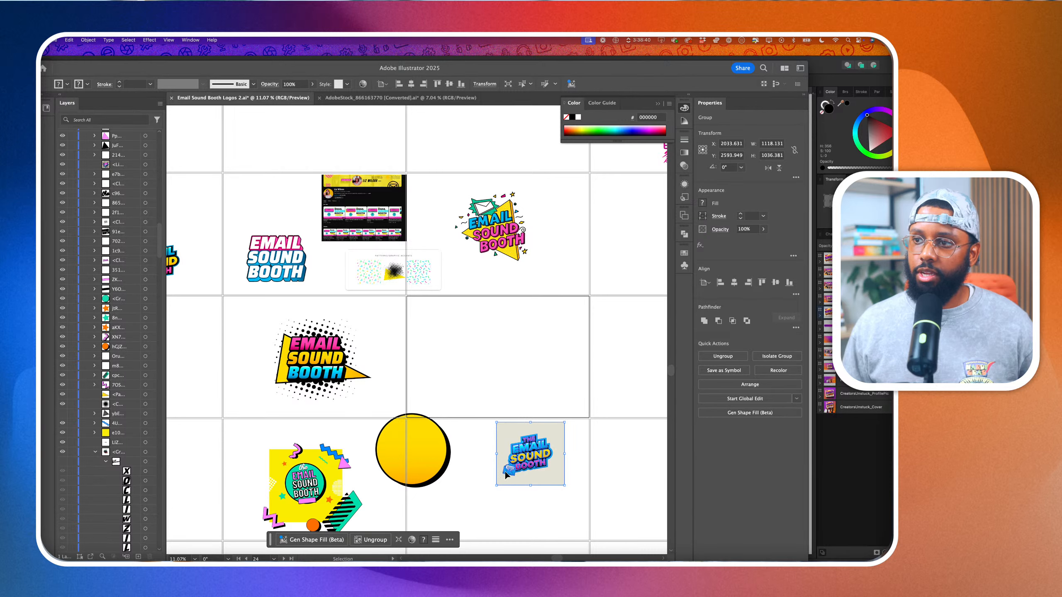
Copy the envelope group from the tilted THE EMAIL SOUND BOOTH logo that has the byline beneath it
scroll(477, 473, up, 3)
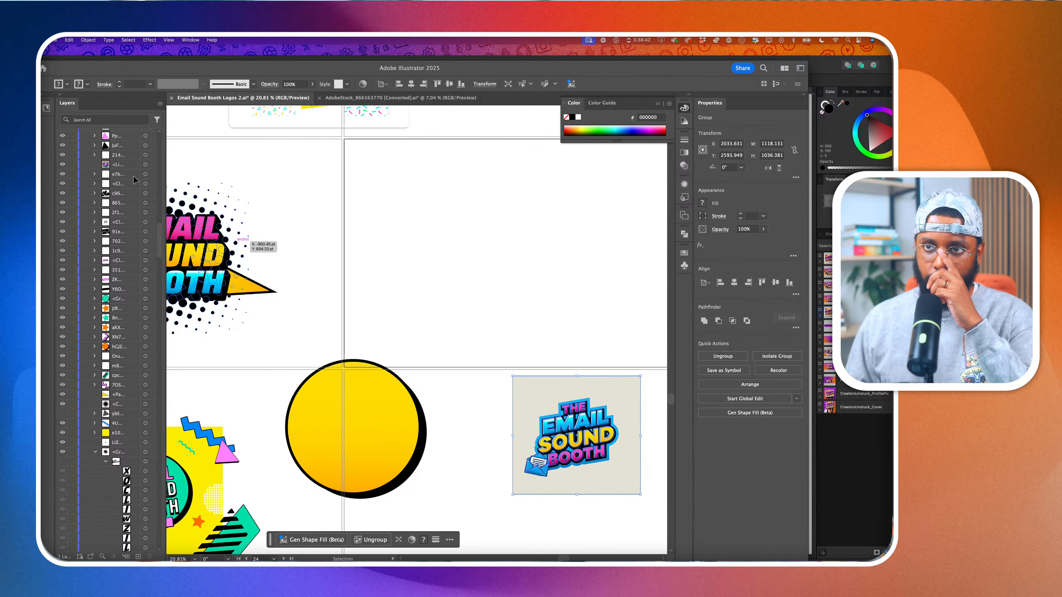
key(a)
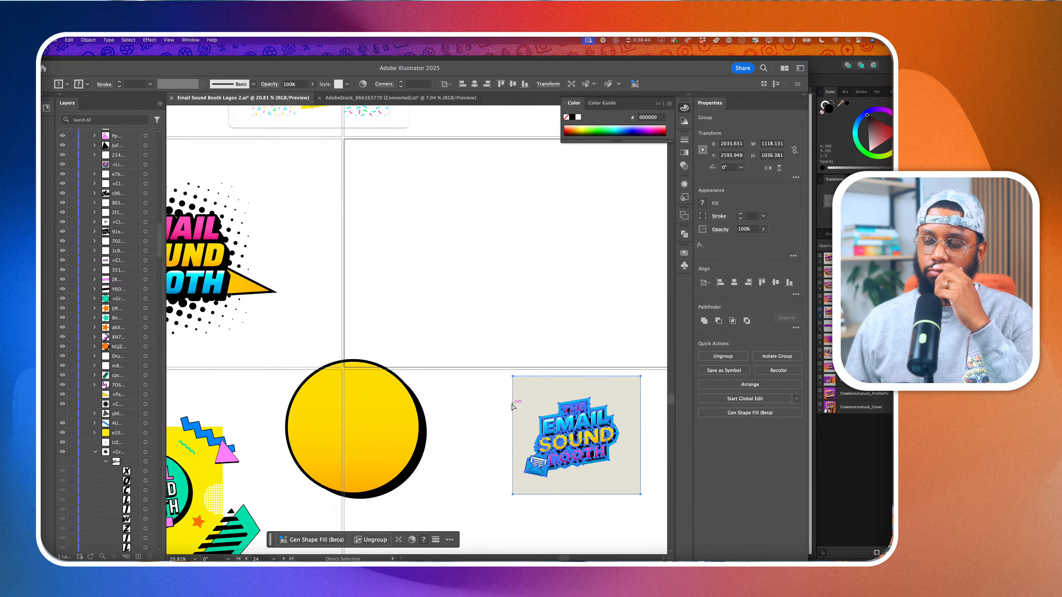
scroll(513, 407, up, 5)
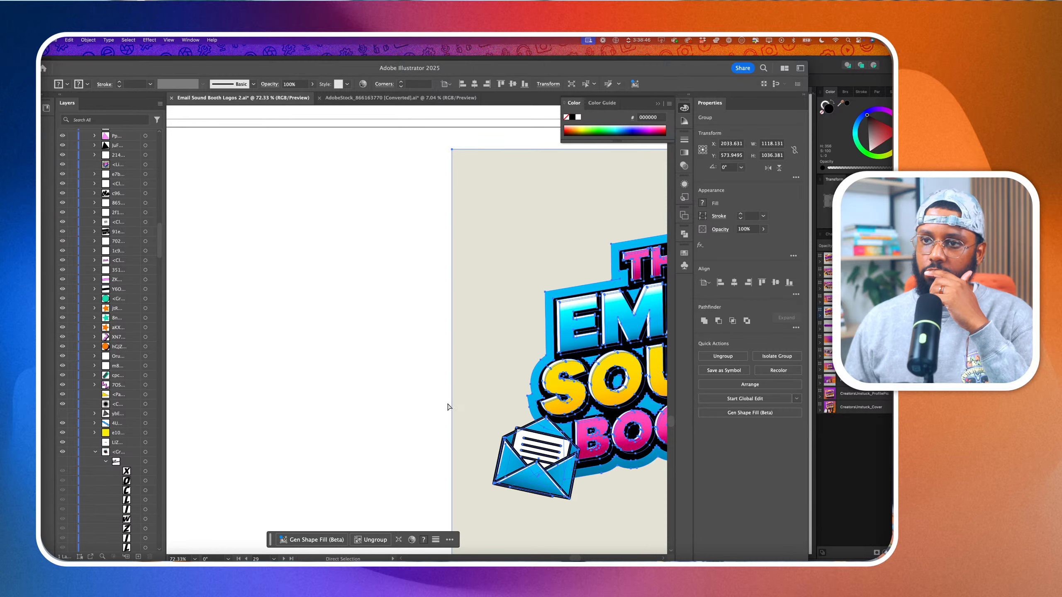
scroll(397, 386, down, 5)
scroll(398, 387, left, 15)
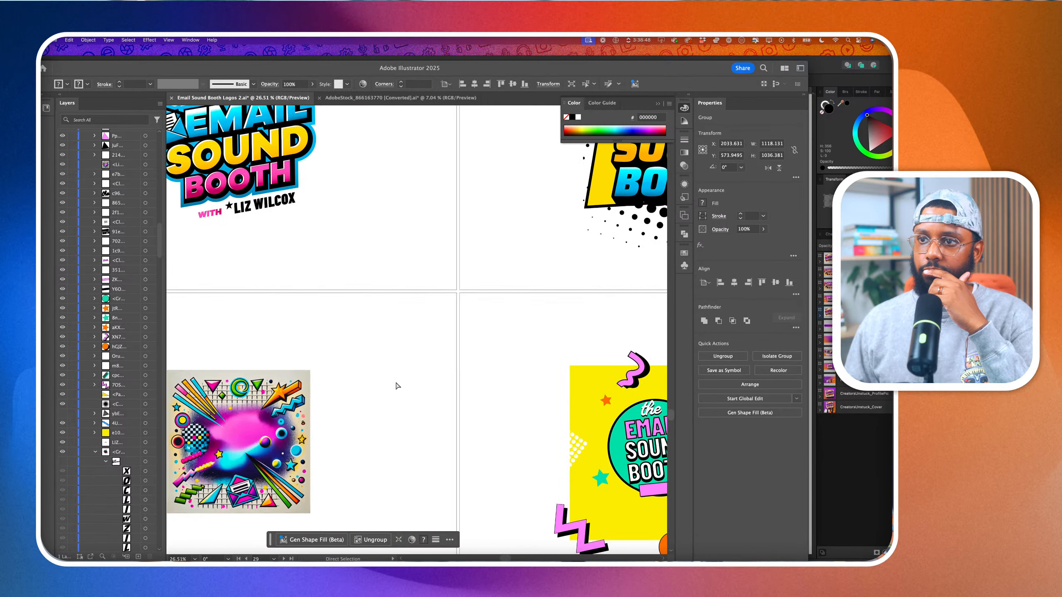
scroll(397, 387, up, 2)
click(229, 218)
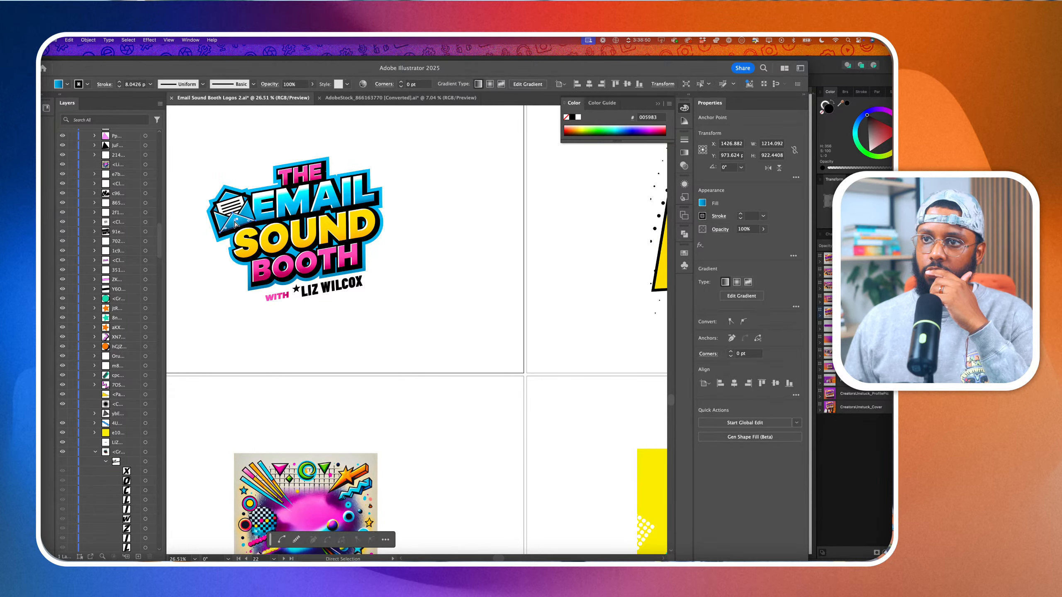
scroll(100, 216, down, 10)
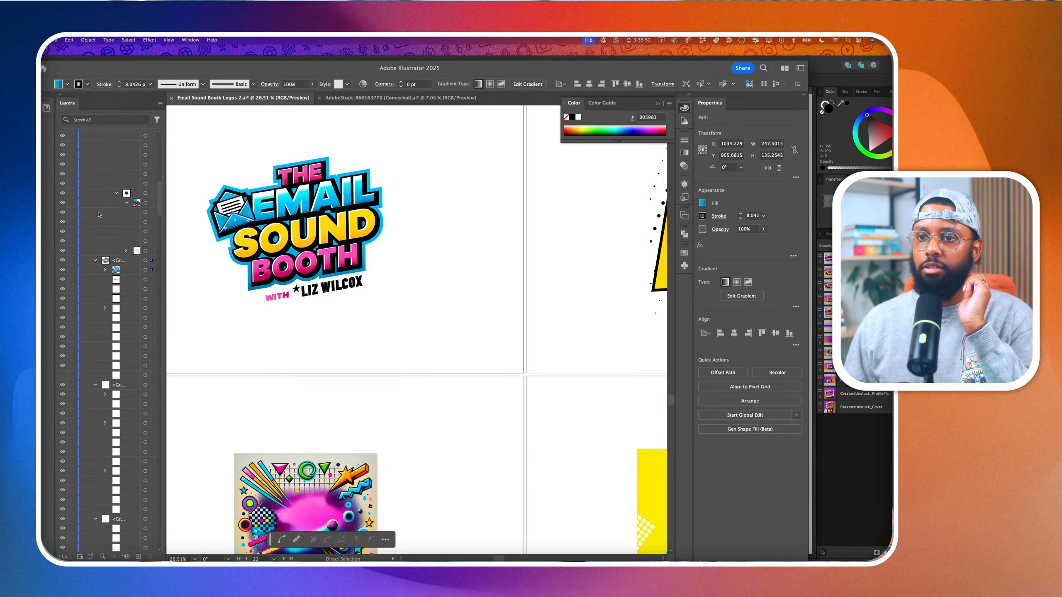
click(151, 270)
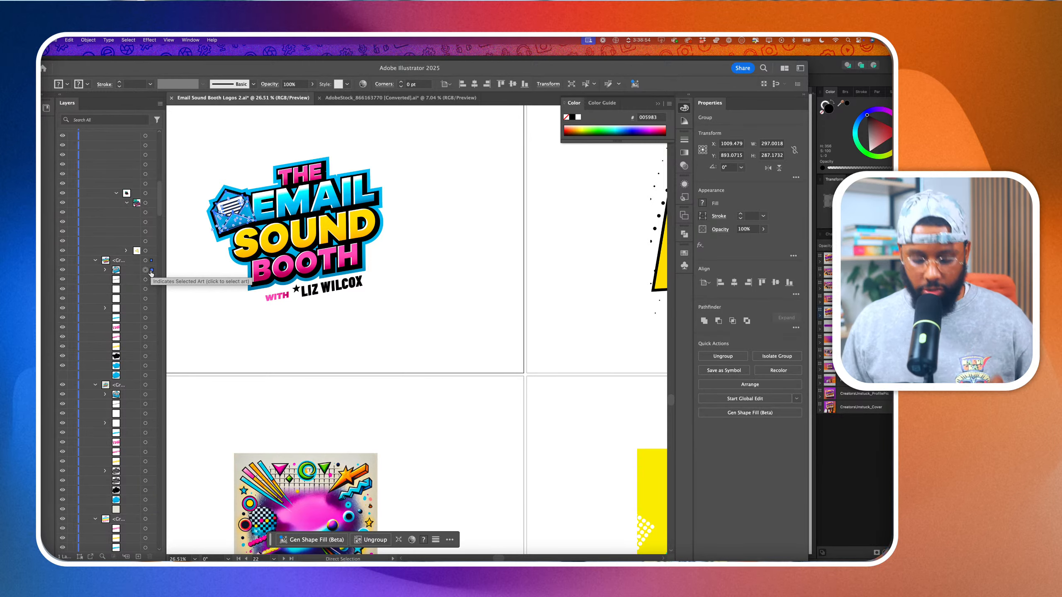
Paste the envelope directly in front of the yellow shape in the EMAIL SOUND BOOTH logo with the halftone dots
scroll(341, 262, down, 3)
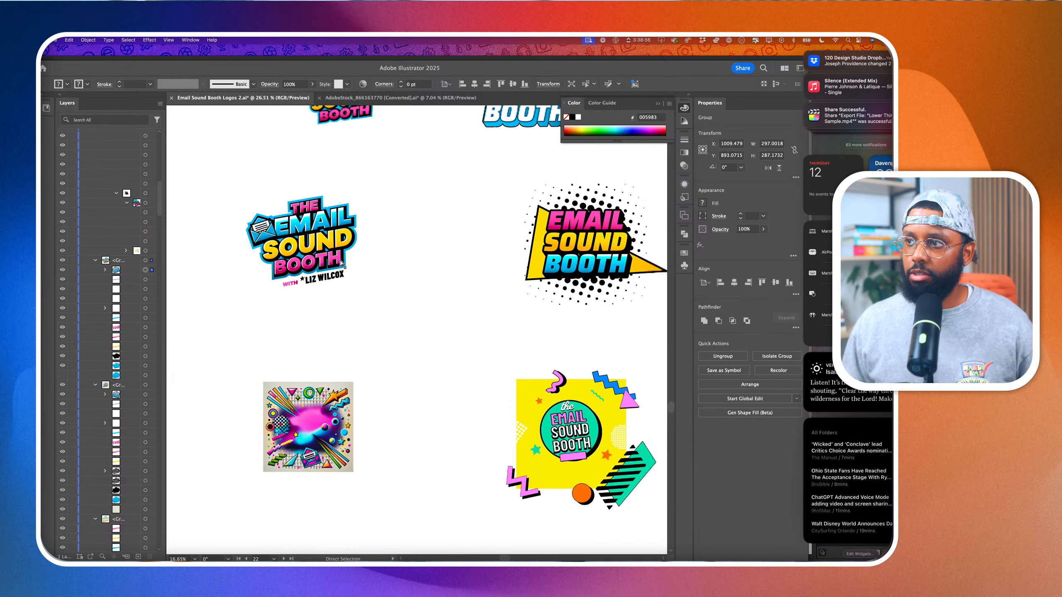
scroll(340, 261, right, 5)
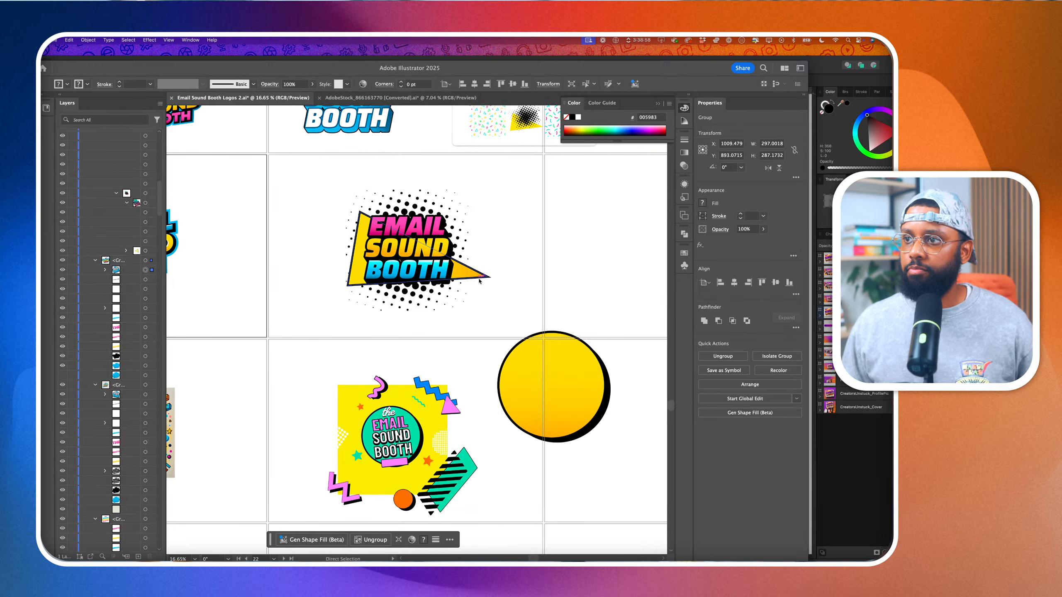
click(465, 277)
scroll(465, 277, up, 4)
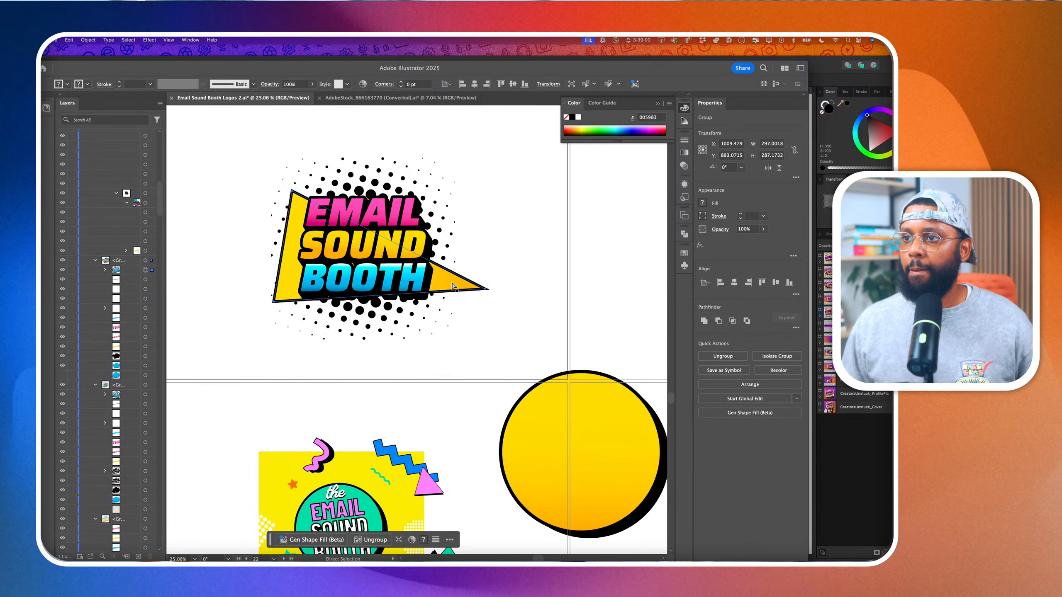
scroll(136, 322, down, 6)
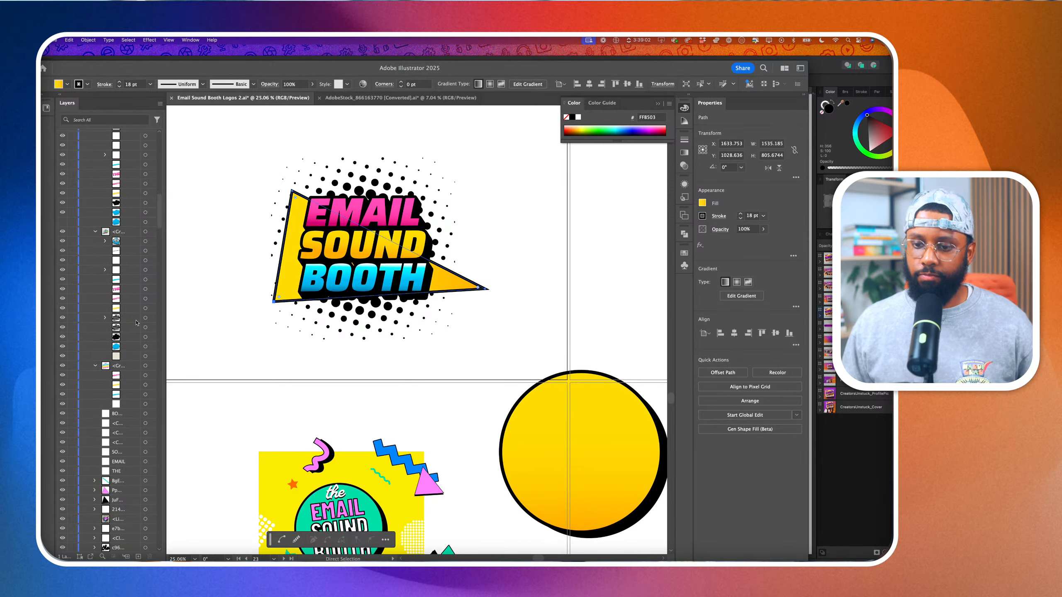
key(super+f)
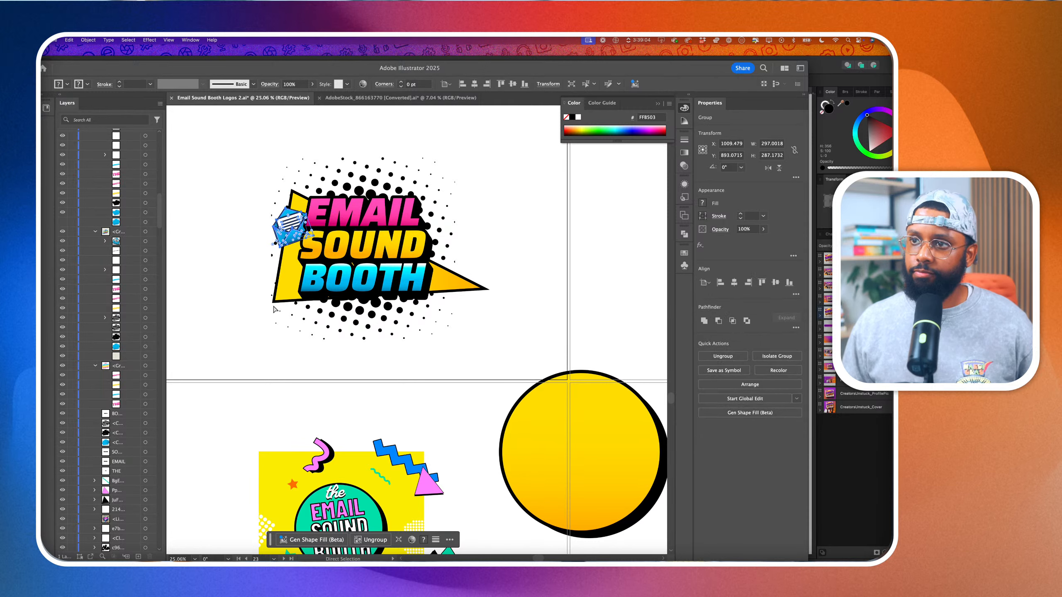
Fit the envelope against the upper-left corner of the lettering and duplicate the halftone logo onto the empty artboard beside it
key(v)
scroll(228, 244, up, 1)
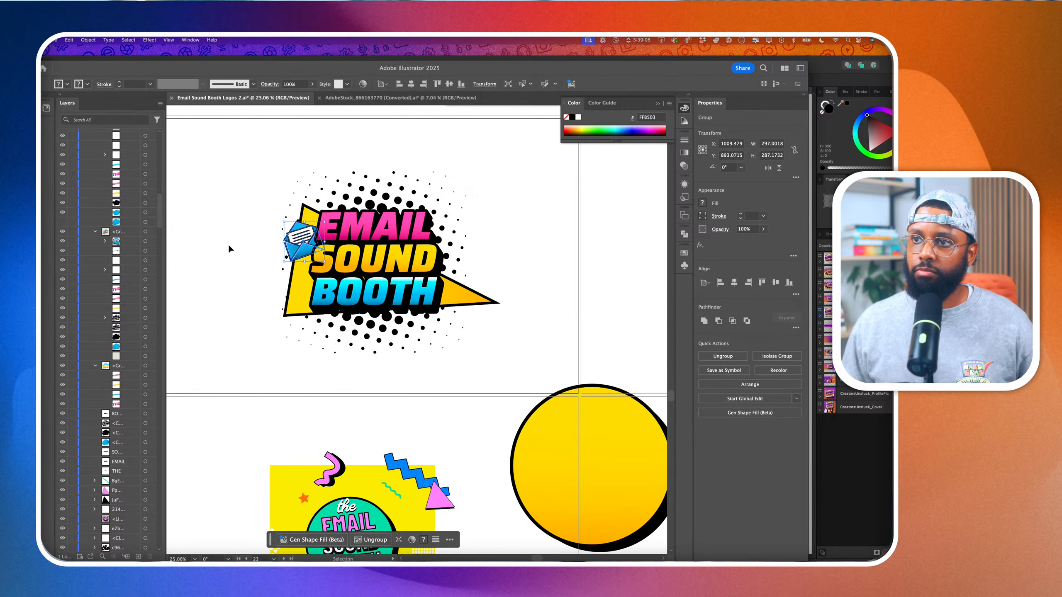
drag(325, 262, 454, 265)
scroll(326, 238, down, 8)
scroll(327, 238, right, 1)
click(276, 217)
scroll(479, 242, up, 4)
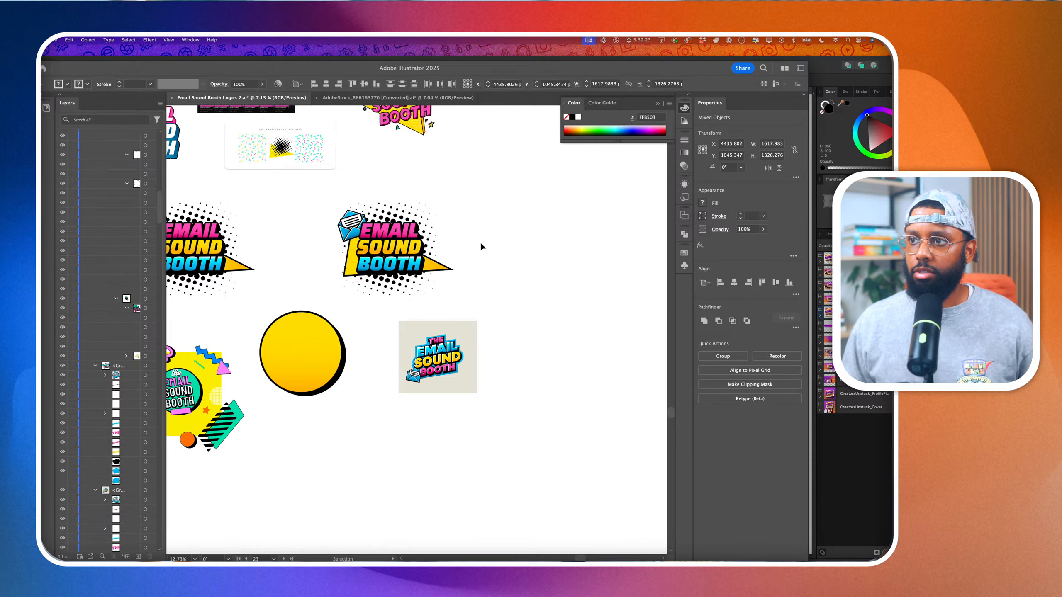
Turn the duplicate logo's envelope group upright and enlarge it behind the lettering to about 1151 by 1146 pt
click(390, 207)
key(a)
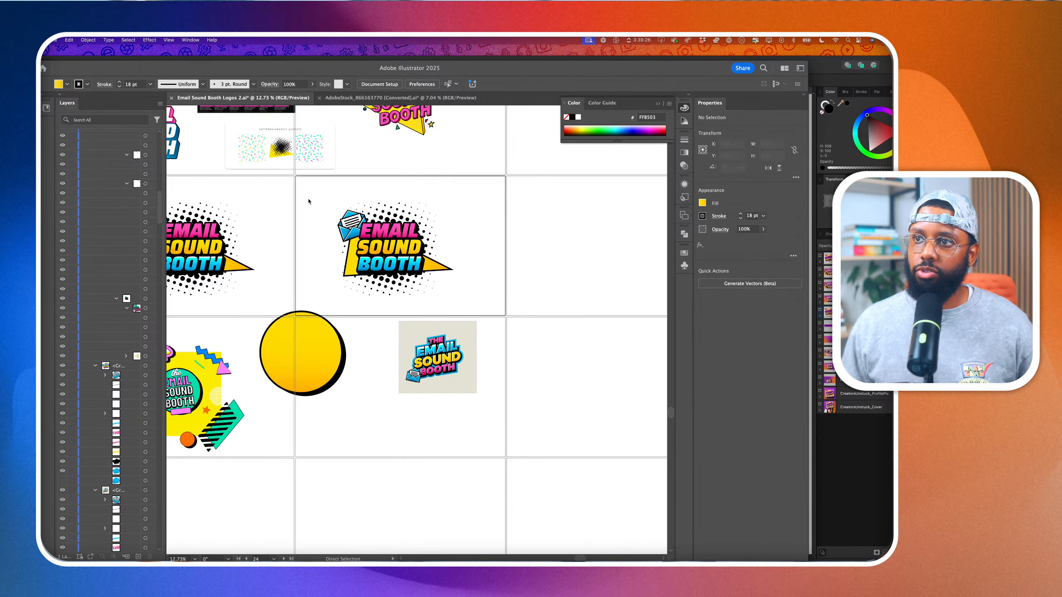
scroll(334, 207, up, 4)
click(375, 259)
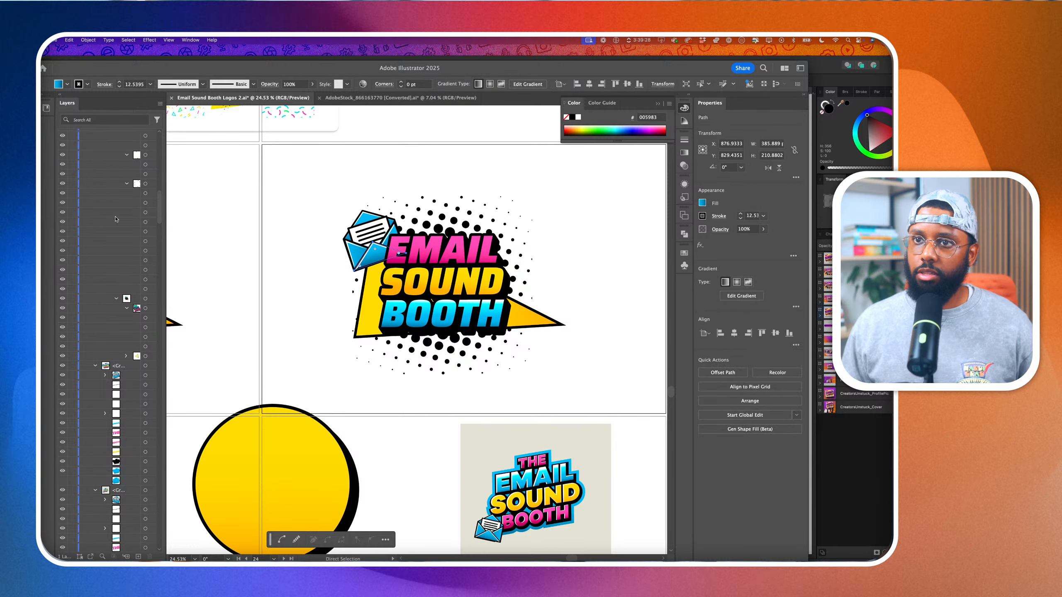
scroll(115, 226, down, 3)
scroll(115, 227, up, 15)
scroll(114, 228, up, 4)
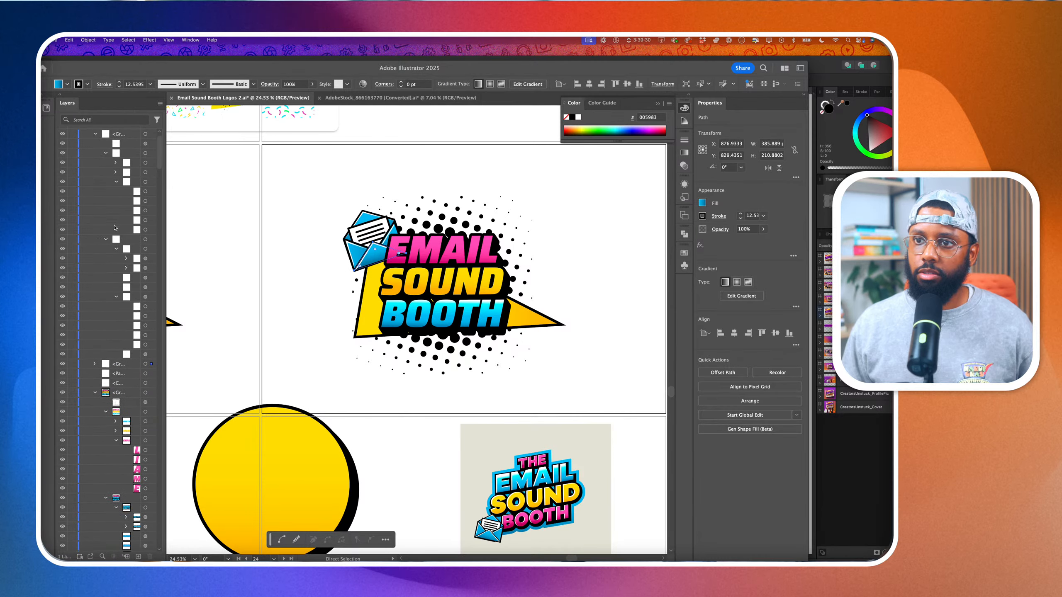
click(151, 345)
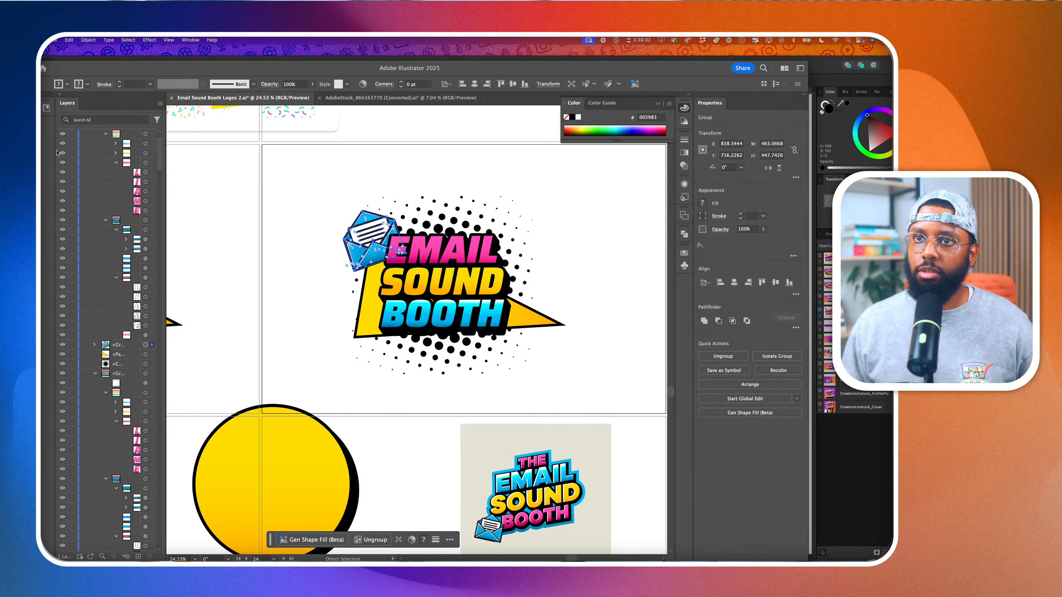
key(v)
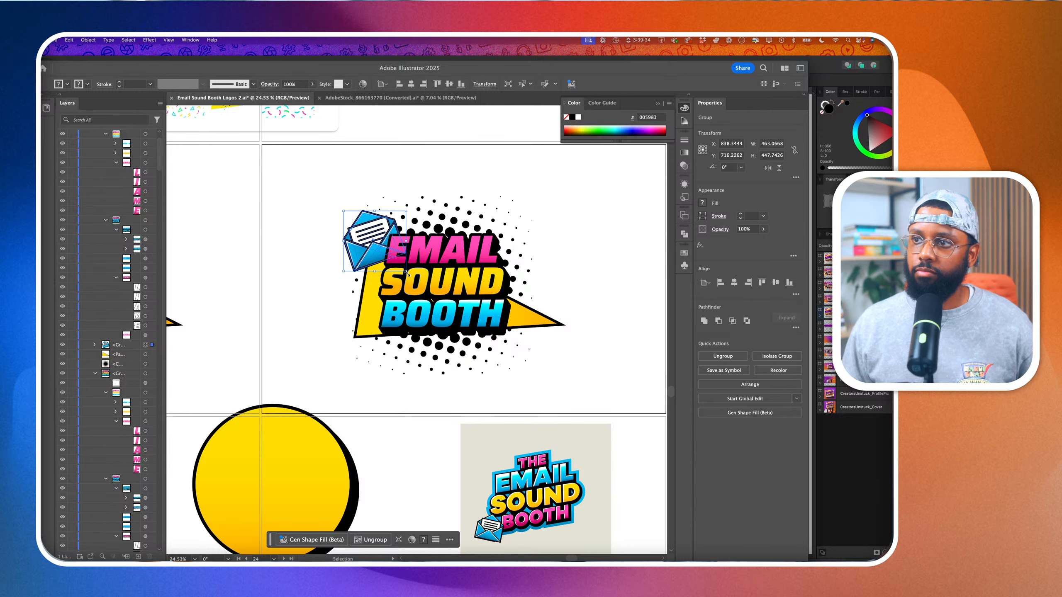
drag(409, 207, 461, 326)
drag(368, 284, 426, 312)
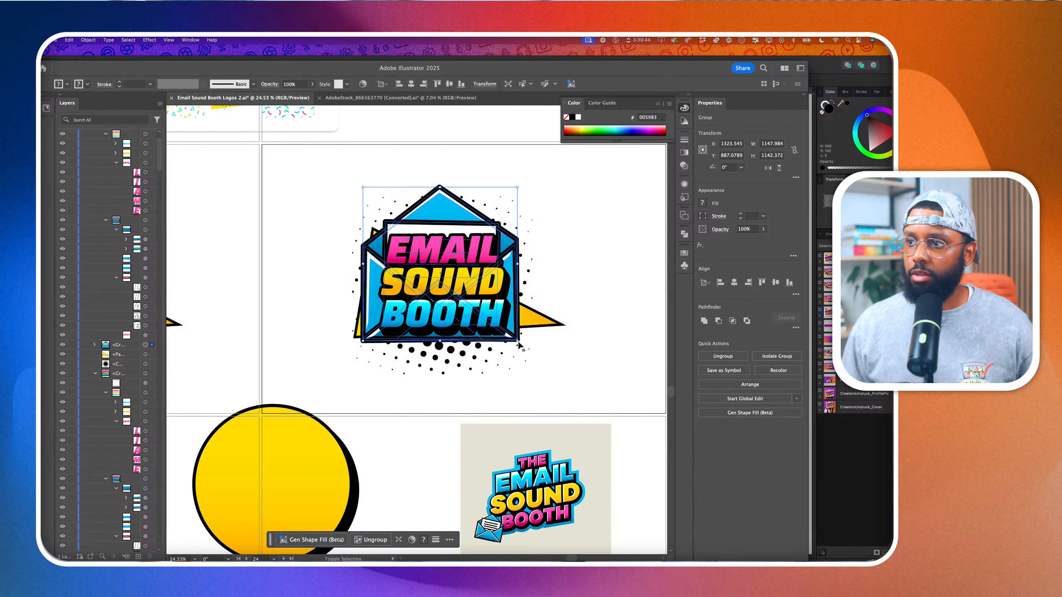
drag(516, 347, 518, 348)
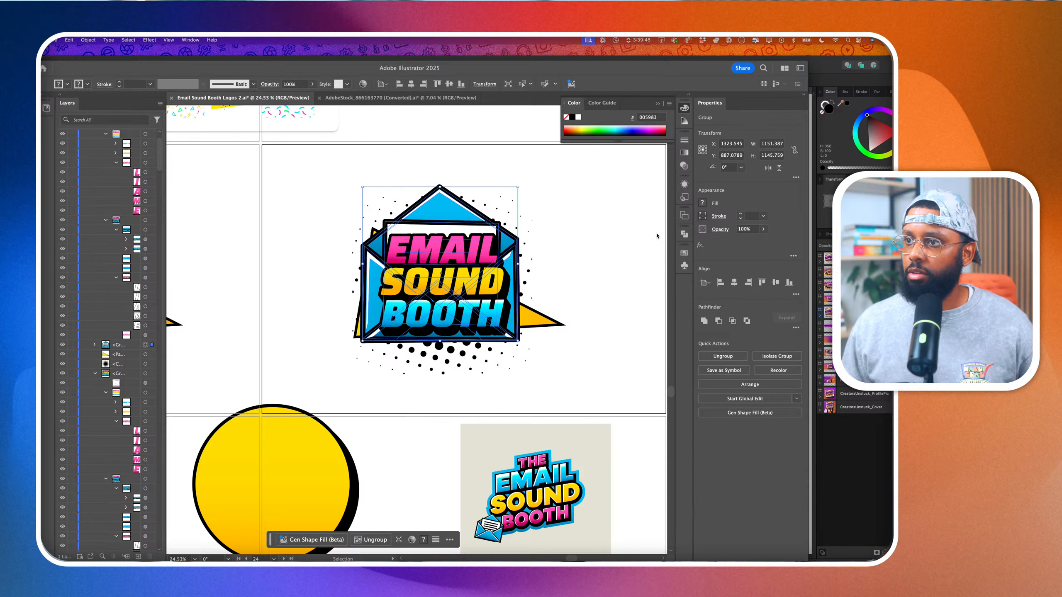
Reduce the stroke of the enlarged envelope's four blue shapes, the back, flap and side folds, to 19 pt
click(94, 345)
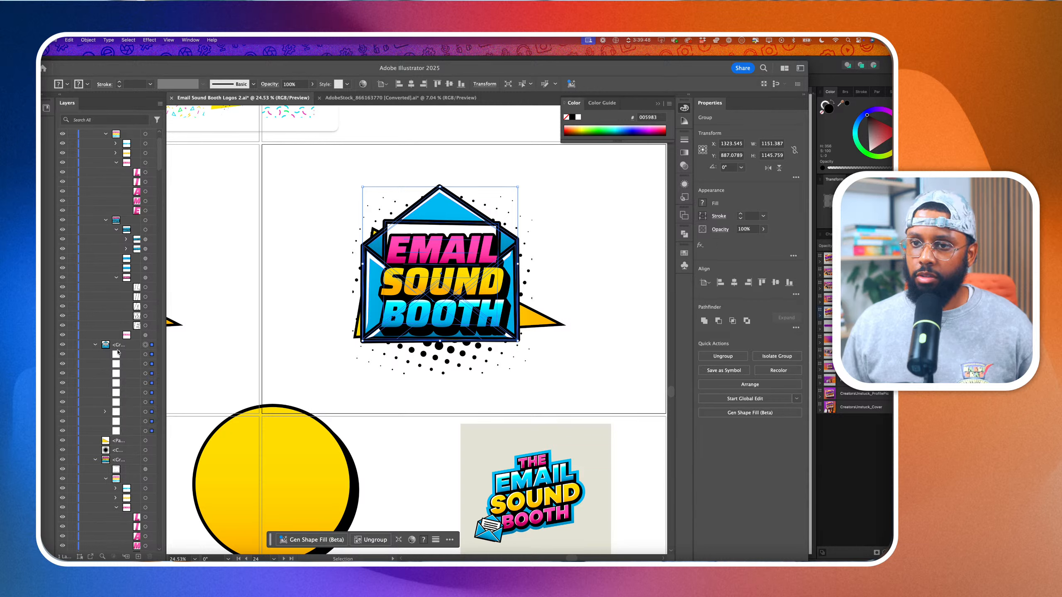
click(146, 431)
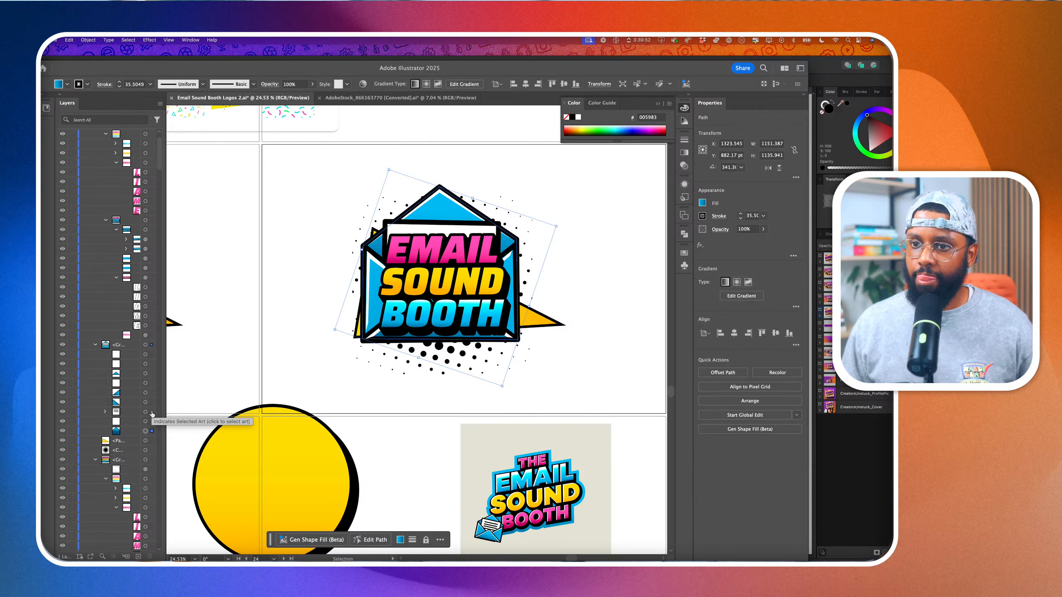
shift+click(151, 402)
shift+click(152, 393)
shift+click(151, 383)
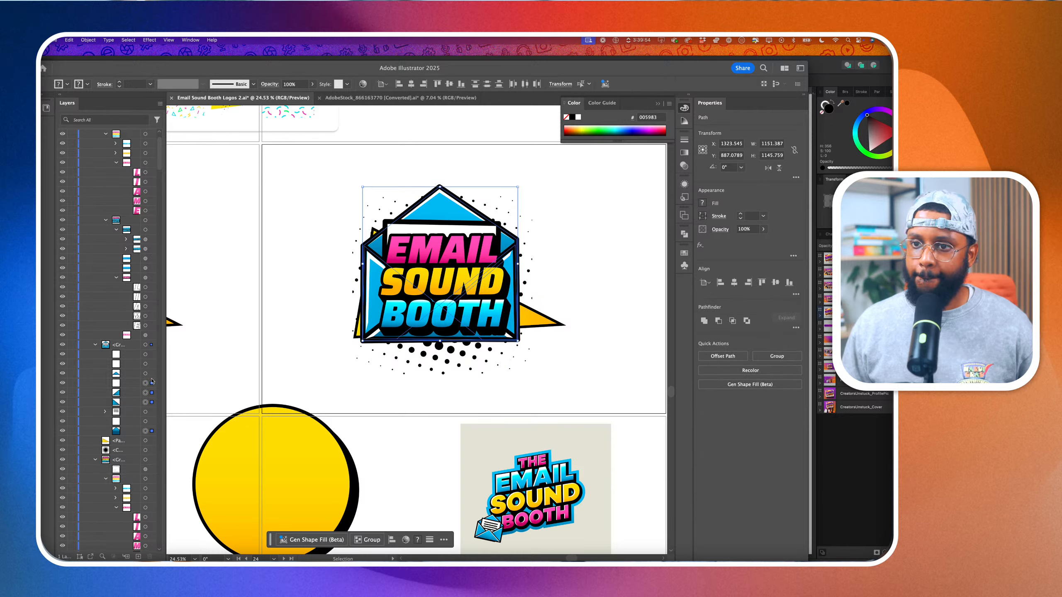
shift+click(151, 383)
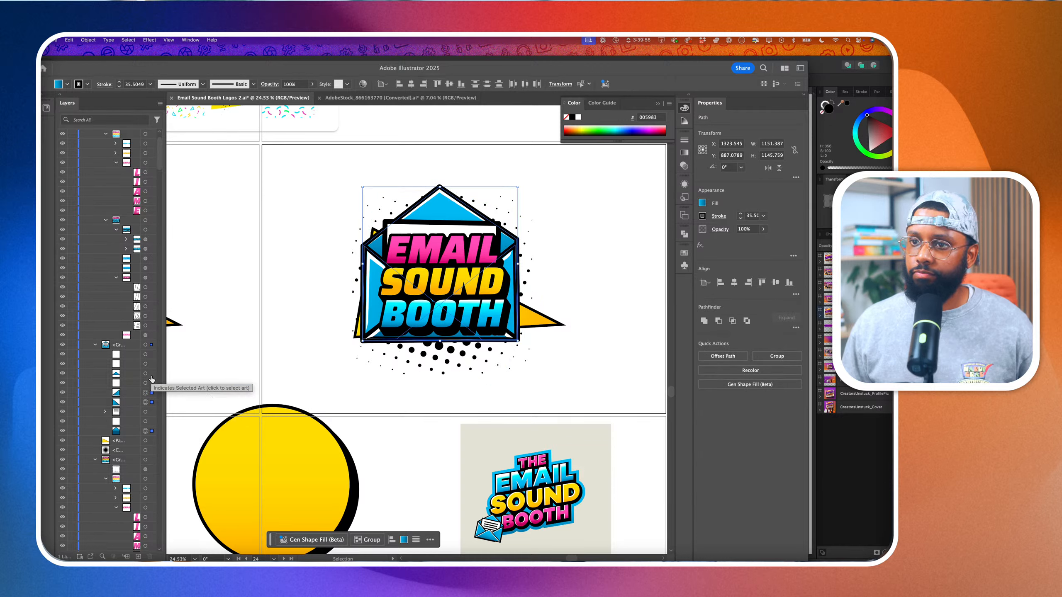
shift+click(151, 374)
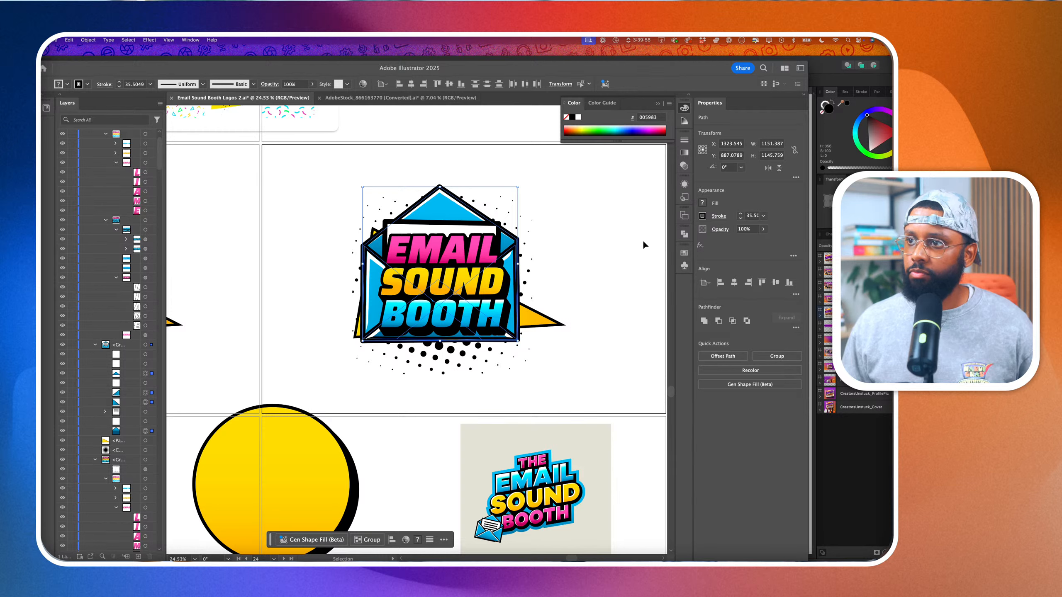
click(740, 218)
click(741, 217)
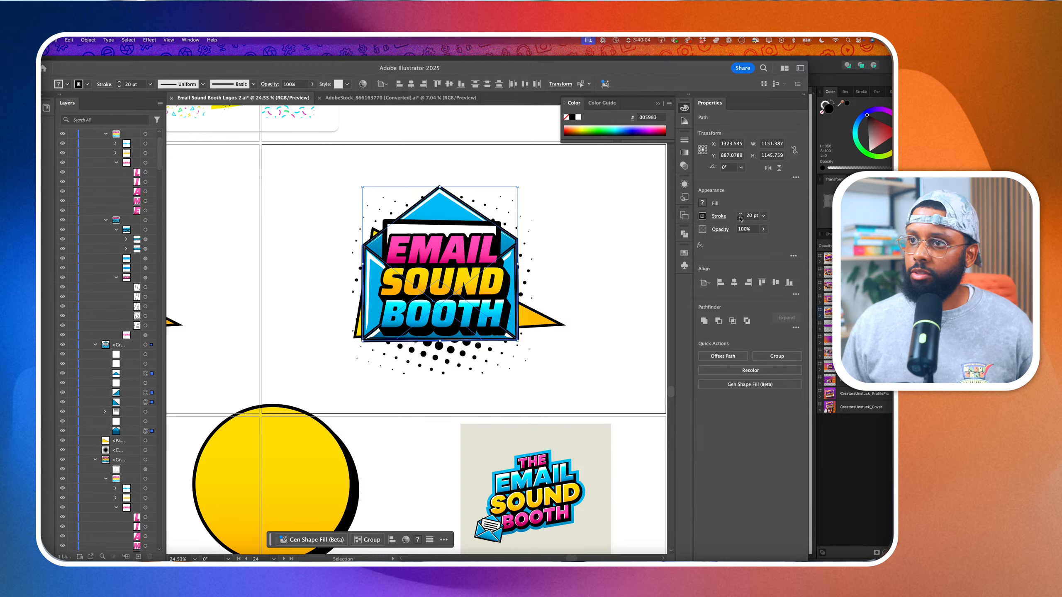
click(741, 218)
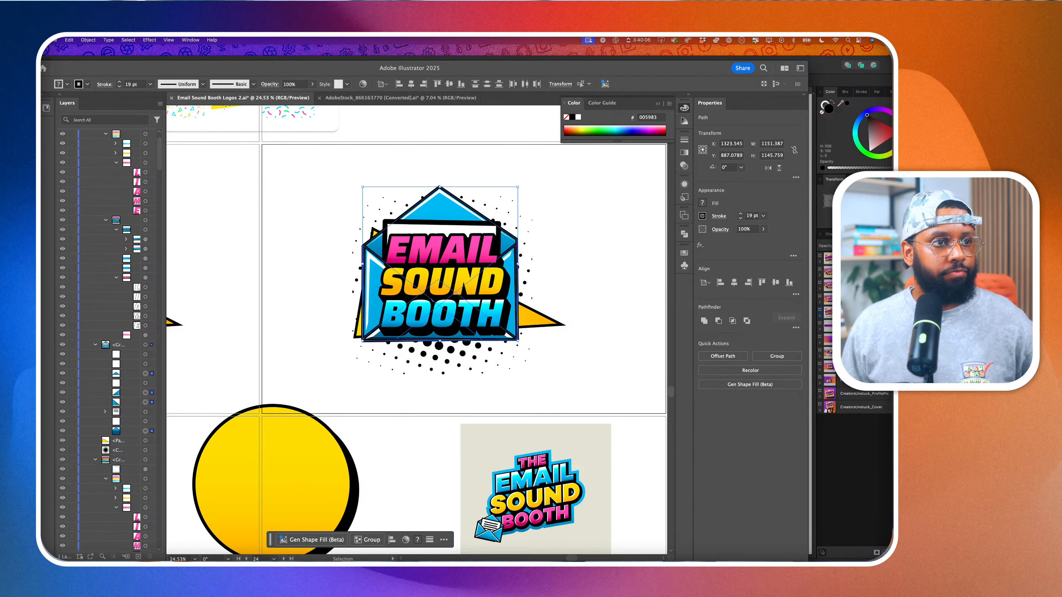
click(631, 249)
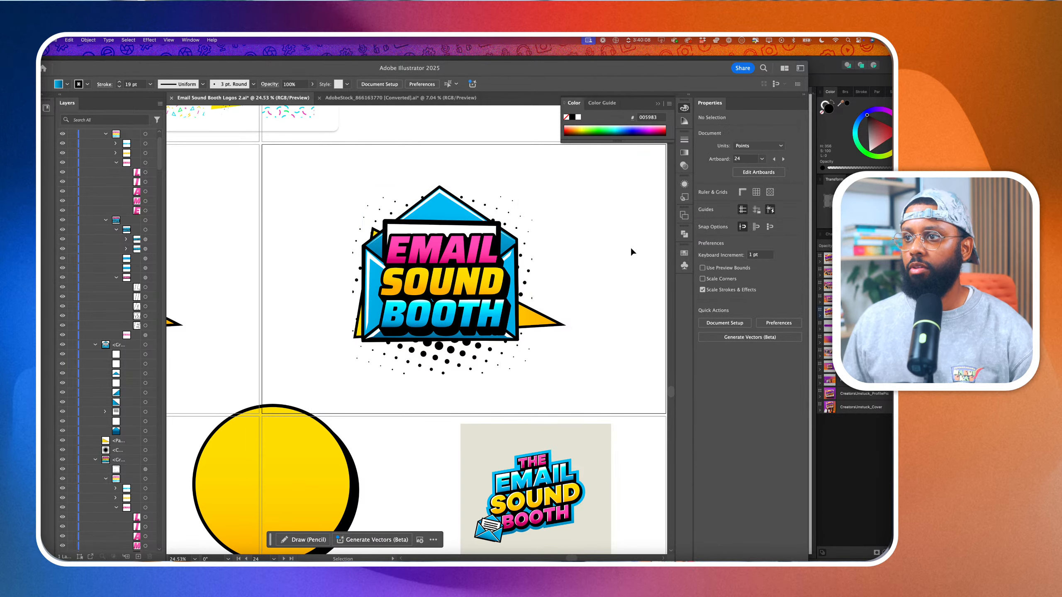
Delete the yellow pointed shape behind the envelope in the duplicate logo
key(a)
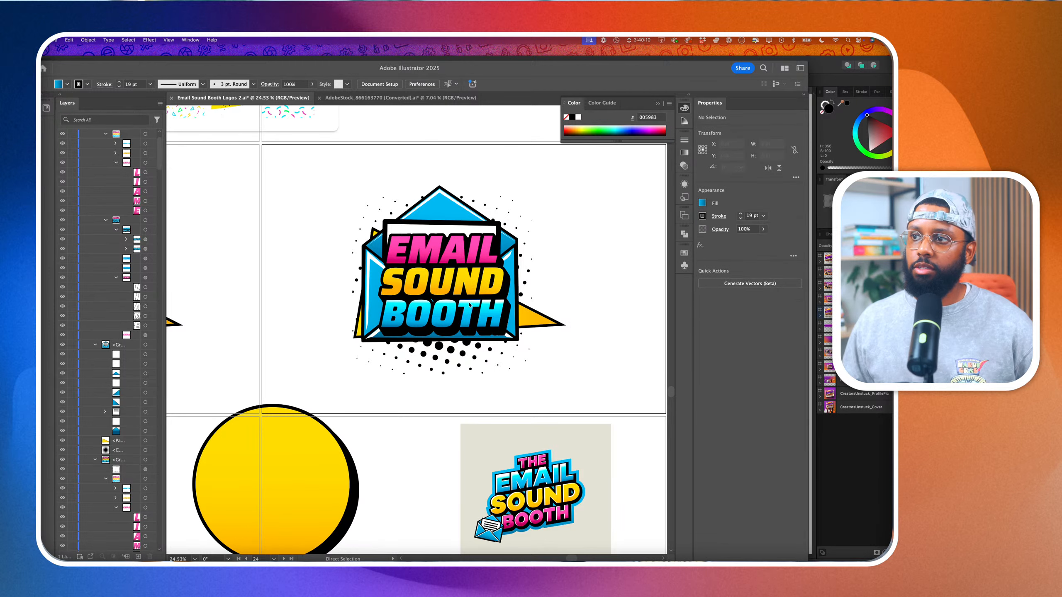
click(551, 323)
scroll(130, 266, down, 15)
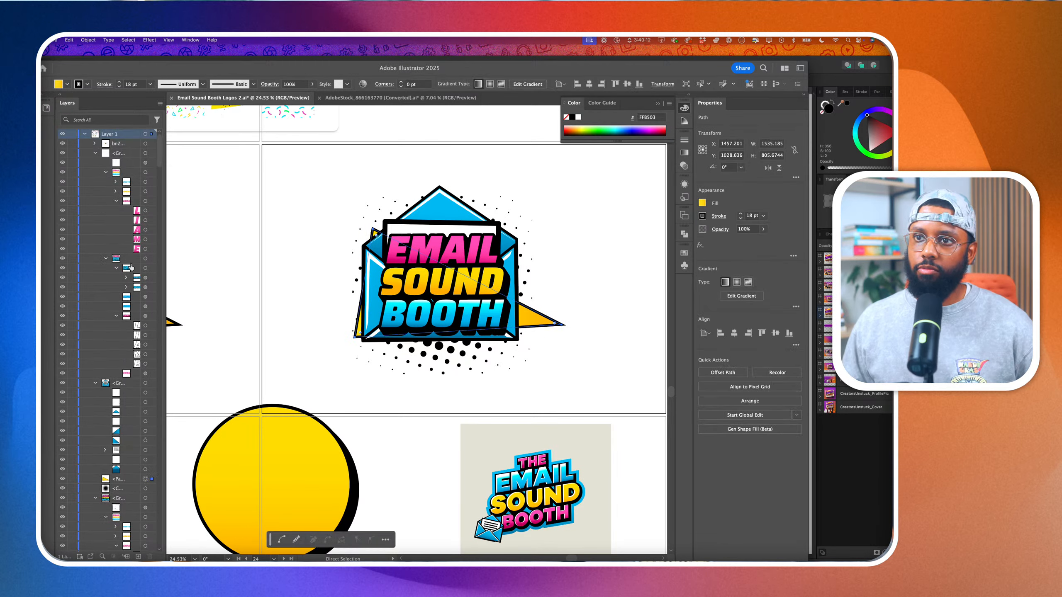
scroll(131, 266, down, 20)
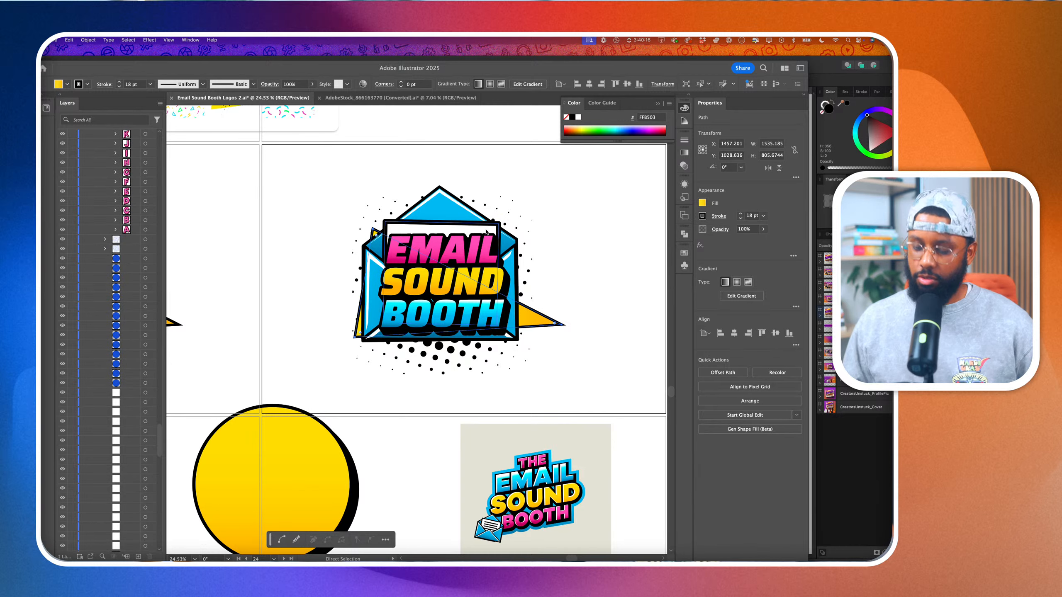
key(Delete)
Select the halftone dot pattern behind the duplicate logo and enlarge it from its center to about 1408 by 1399 pt
click(446, 362)
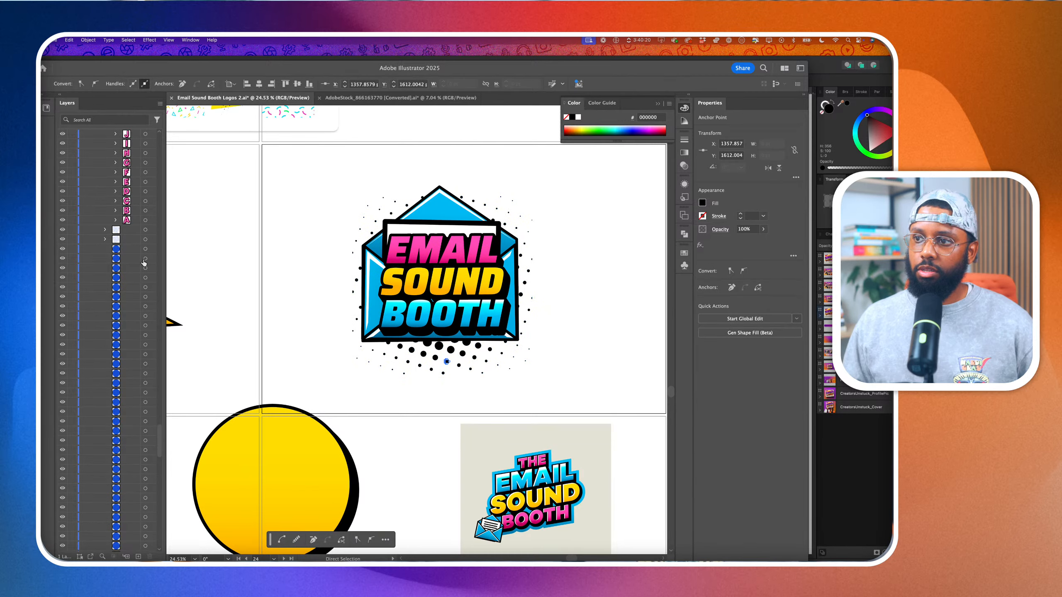
click(430, 370)
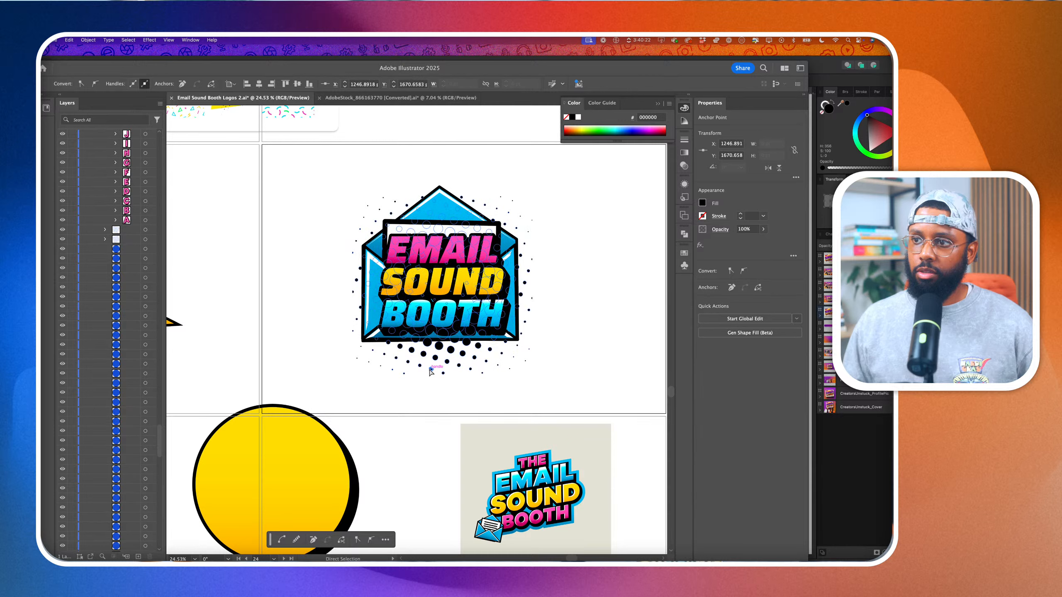
scroll(131, 237, up, 15)
scroll(131, 238, down, 15)
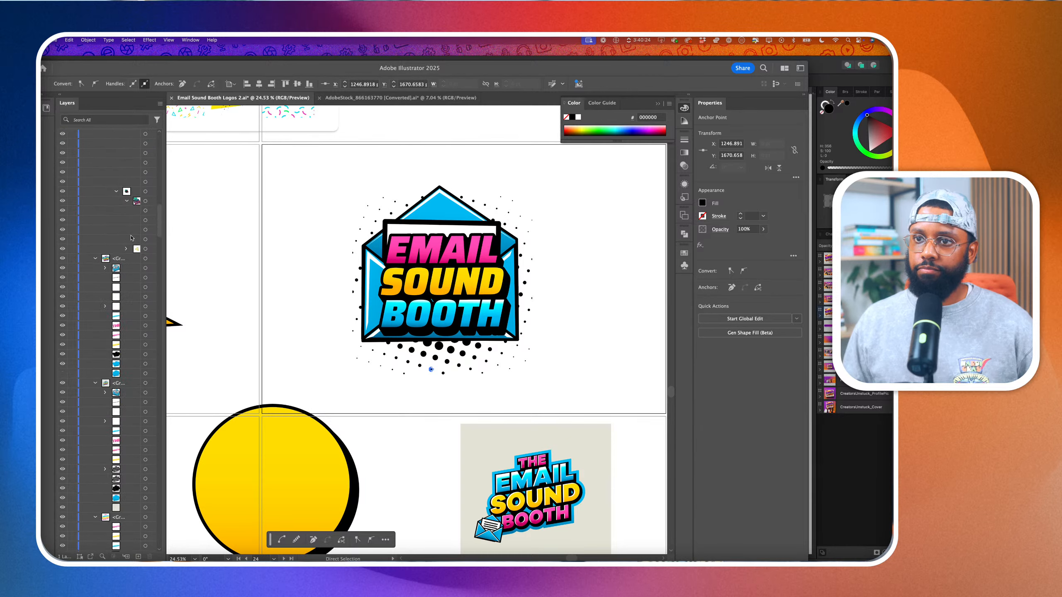
scroll(131, 238, up, 15)
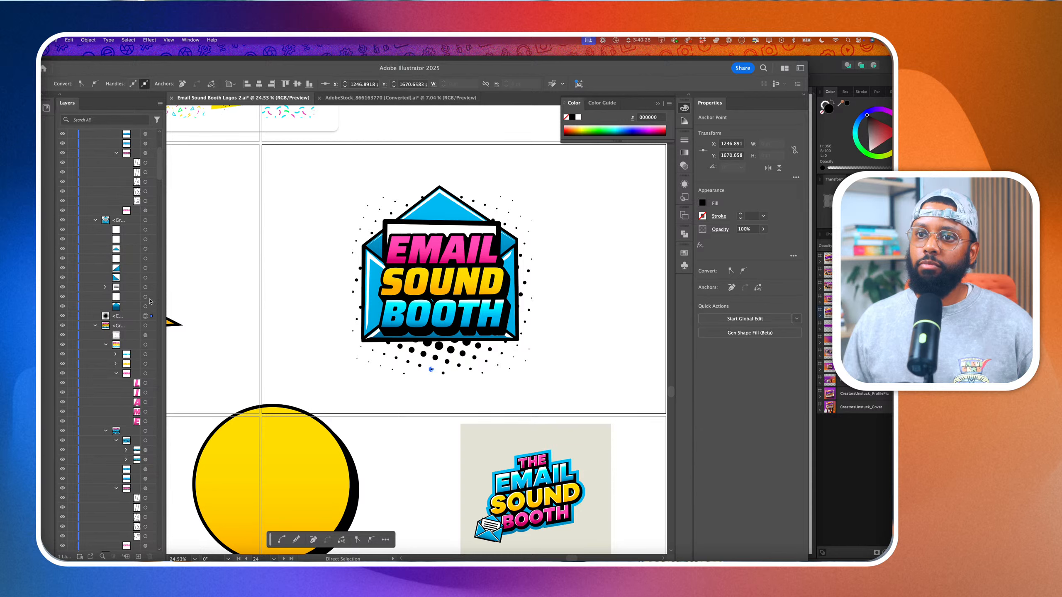
click(152, 316)
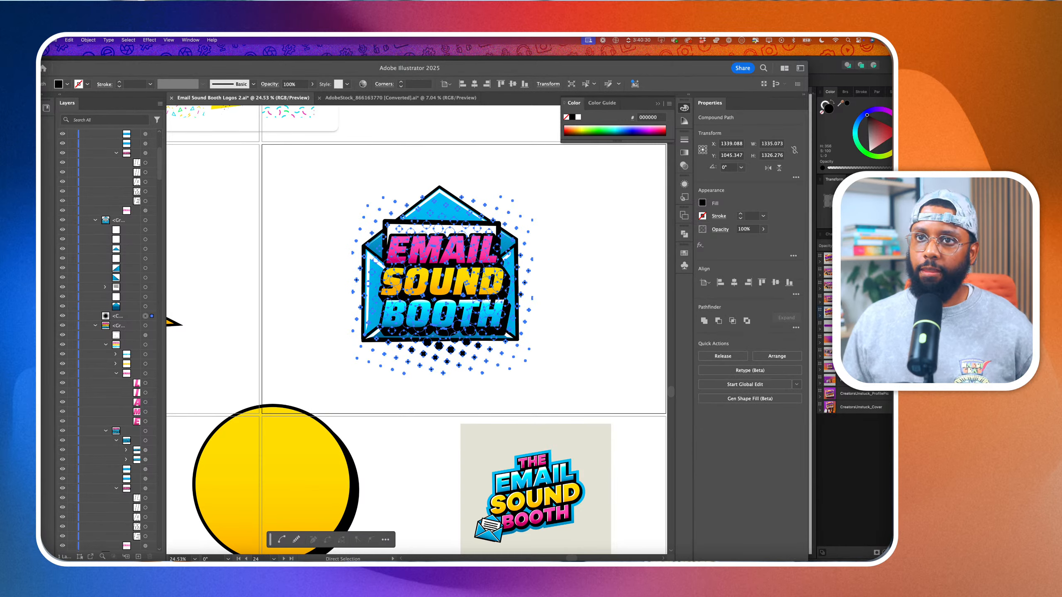
drag(532, 377, 537, 412)
scroll(309, 242, up, 2)
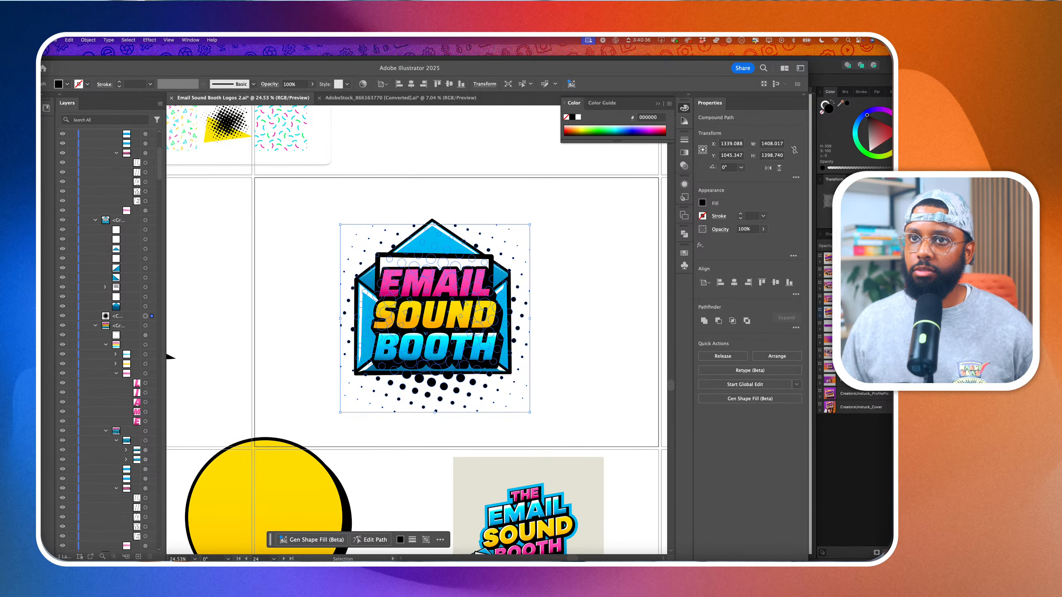
Select the envelope's blue shapes, including the back and both side folds, without the letter sheet
key(a)
click(259, 216)
scroll(366, 321, up, 3)
drag(367, 317, 327, 338)
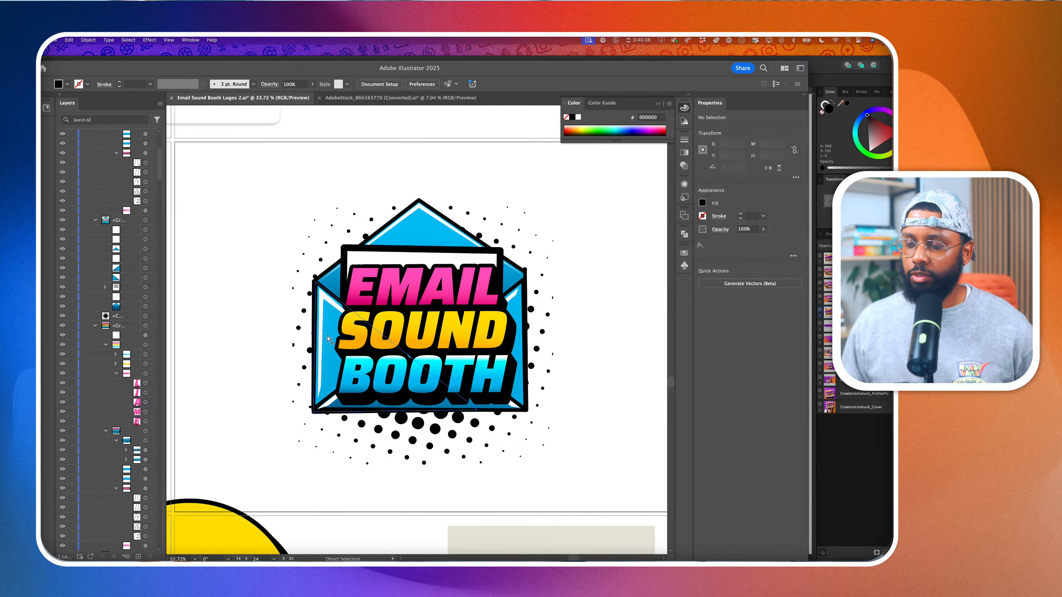
click(328, 338)
scroll(483, 318, up, 2)
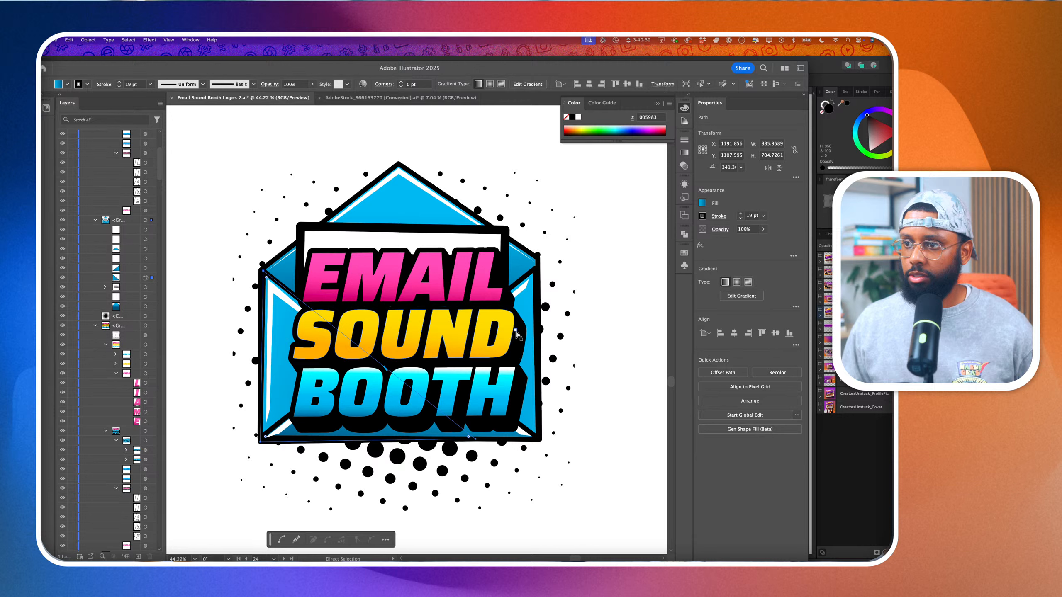
shift+click(530, 314)
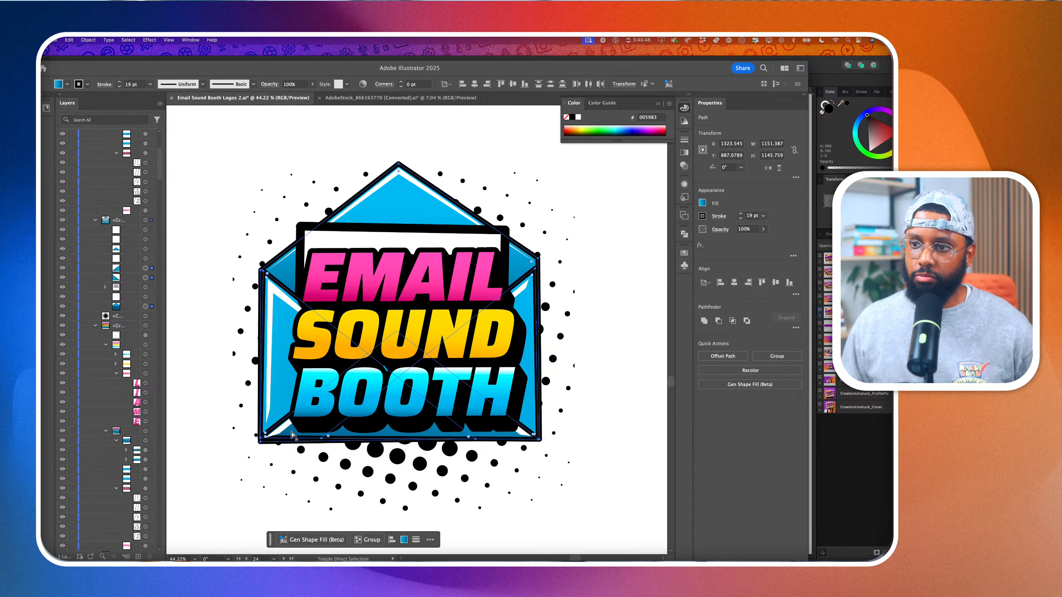
Try to sample white onto the selected envelope shapes with the Eyedropper
key(i)
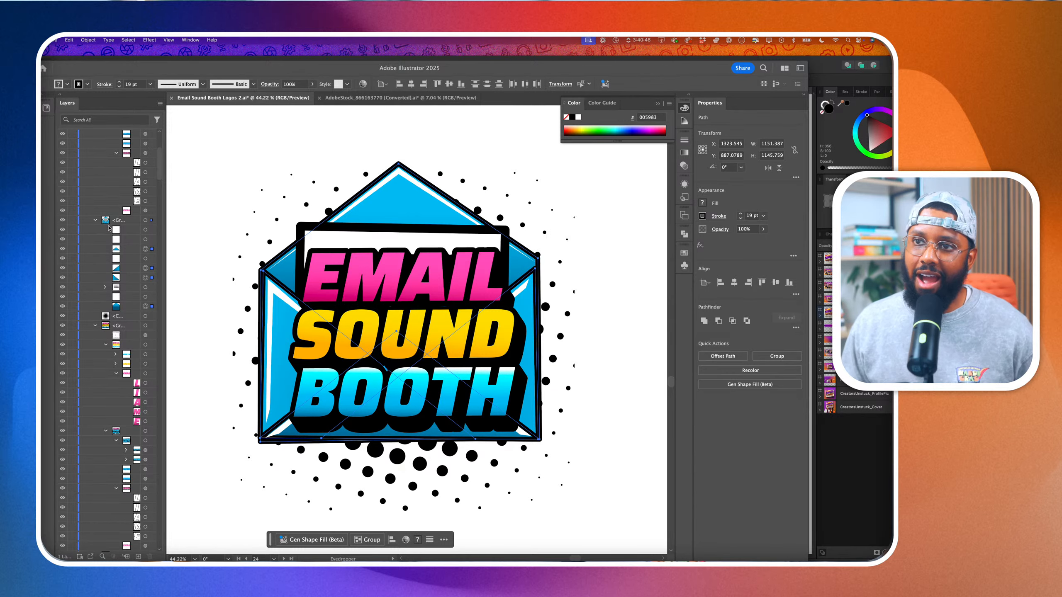
click(207, 197)
scroll(206, 197, down, 3)
key(super+z)
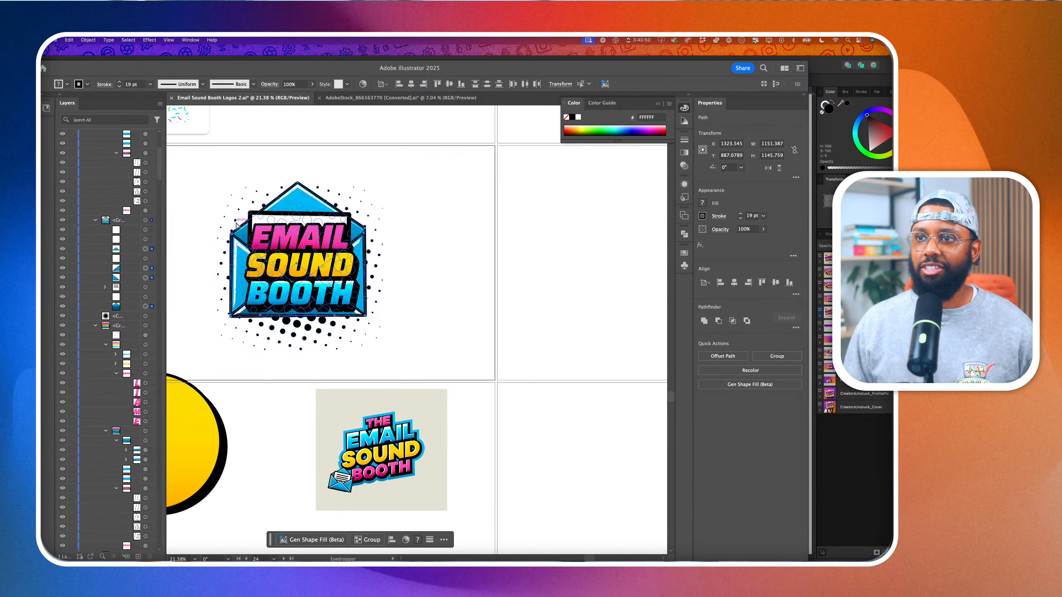
Fill the selected envelope shapes with solid white, FFFFFF
double_click(39, 295)
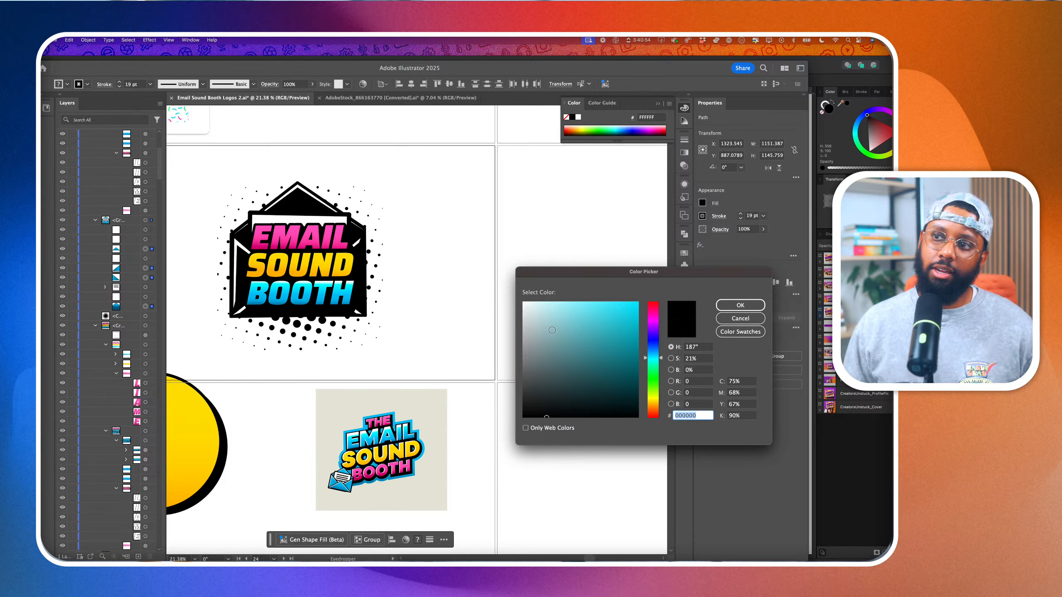
mouse_move(552, 330)
mouse_down()
mouse_move(518, 294)
mouse_move(526, 335)
mouse_move(511, 292)
mouse_move(505, 325)
mouse_move(500, 299)
mouse_up()
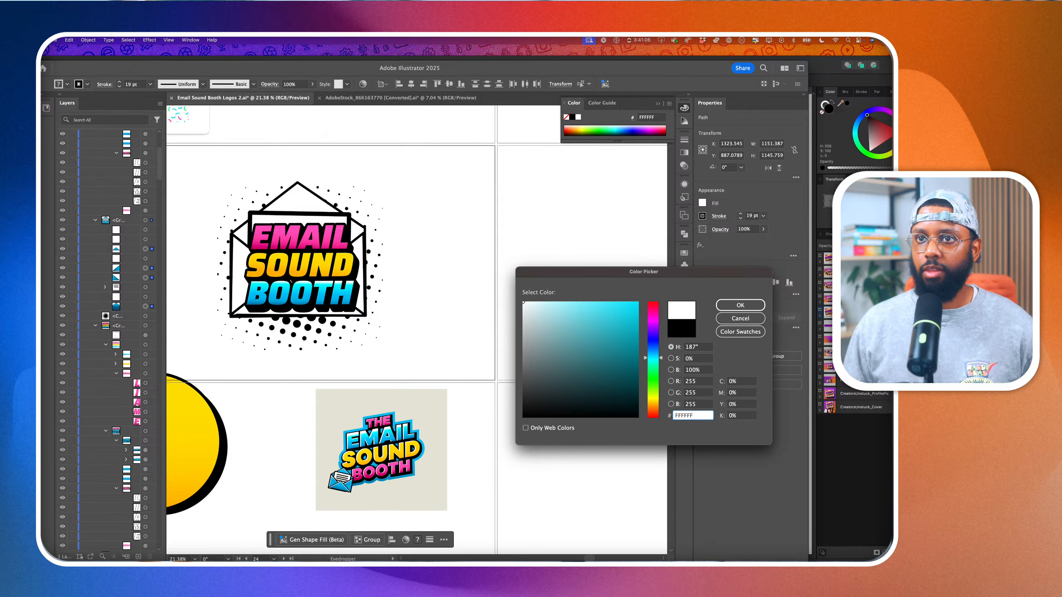
click(757, 302)
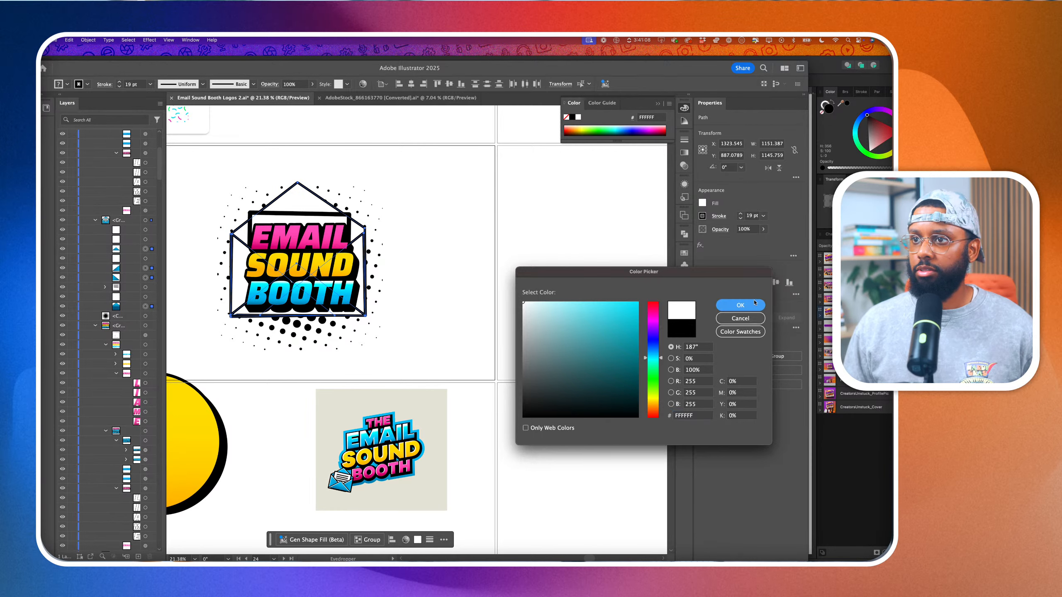
Enlarge the whole envelope group behind the lettering to about 1235 by 1229 pt
click(146, 220)
key(v)
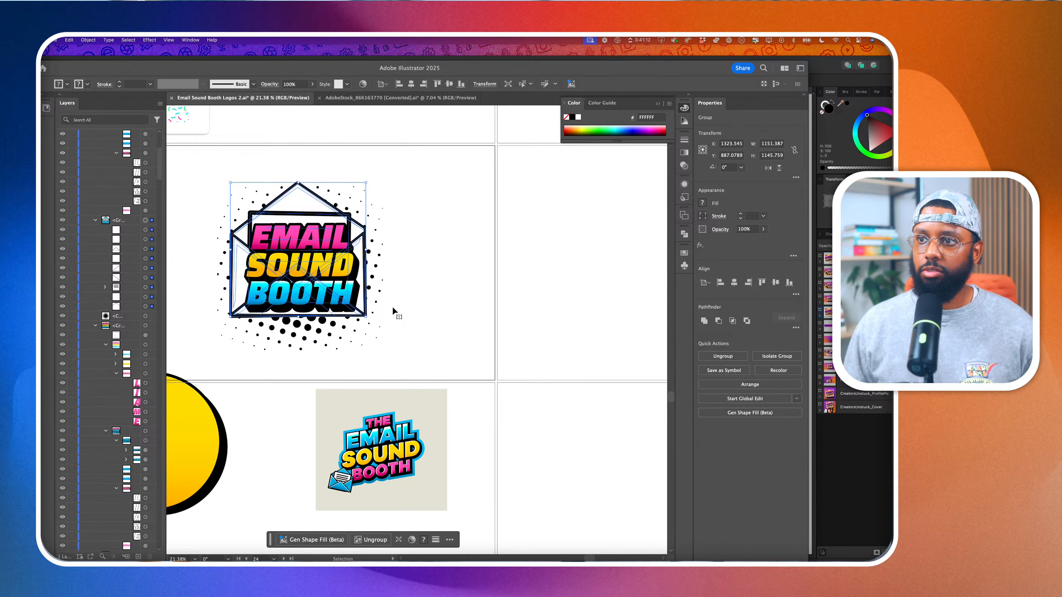
drag(366, 317, 390, 300)
scroll(378, 316, up, 1)
scroll(378, 316, left, 1)
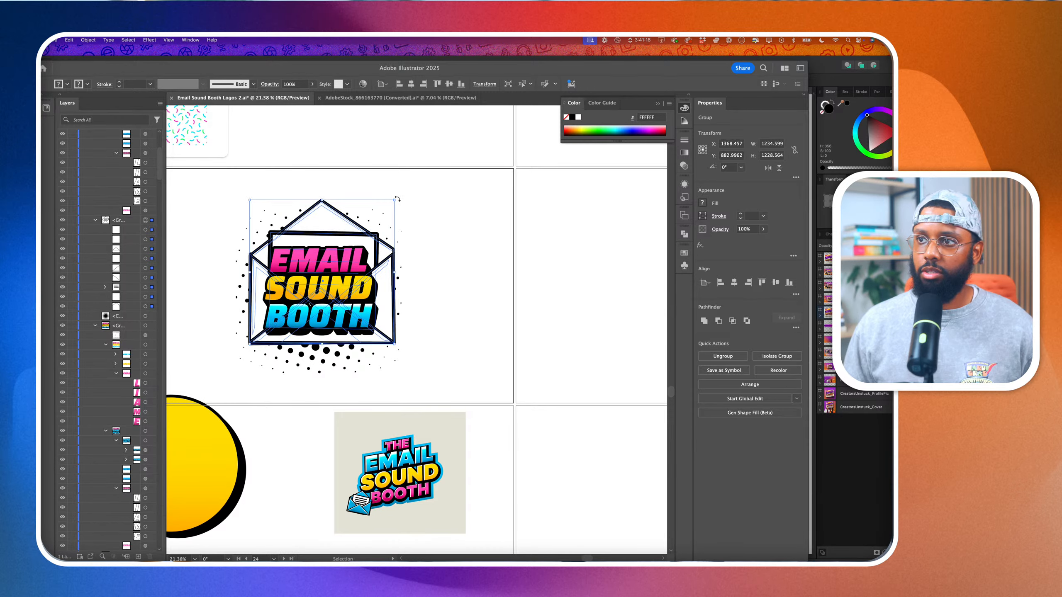
Rotate the envelope group counterclockwise about 14°, recenter it behind the lettering and scale it to about 1288 by 1252 pt overall
drag(402, 198, 376, 191)
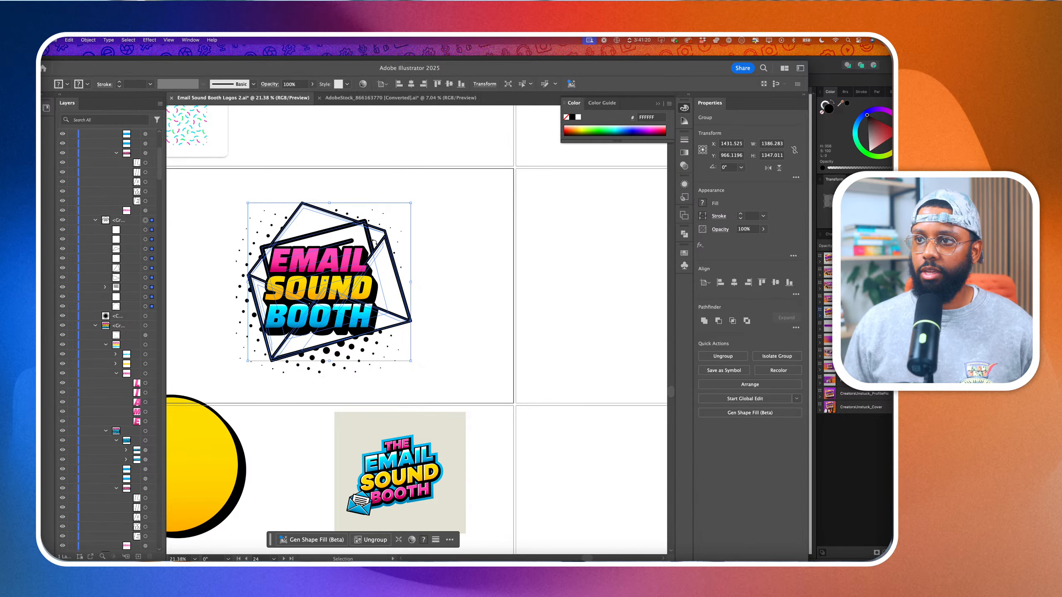
drag(385, 255, 375, 254)
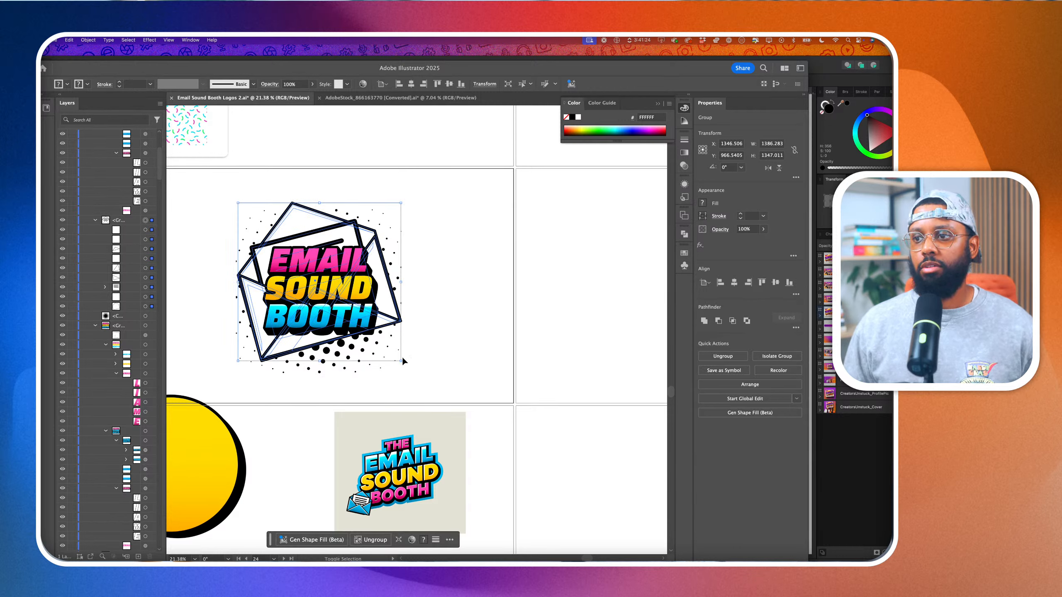
mouse_move(401, 360)
mouse_down()
mouse_move(427, 377)
mouse_move(399, 362)
mouse_up()
scroll(373, 310, up, 2)
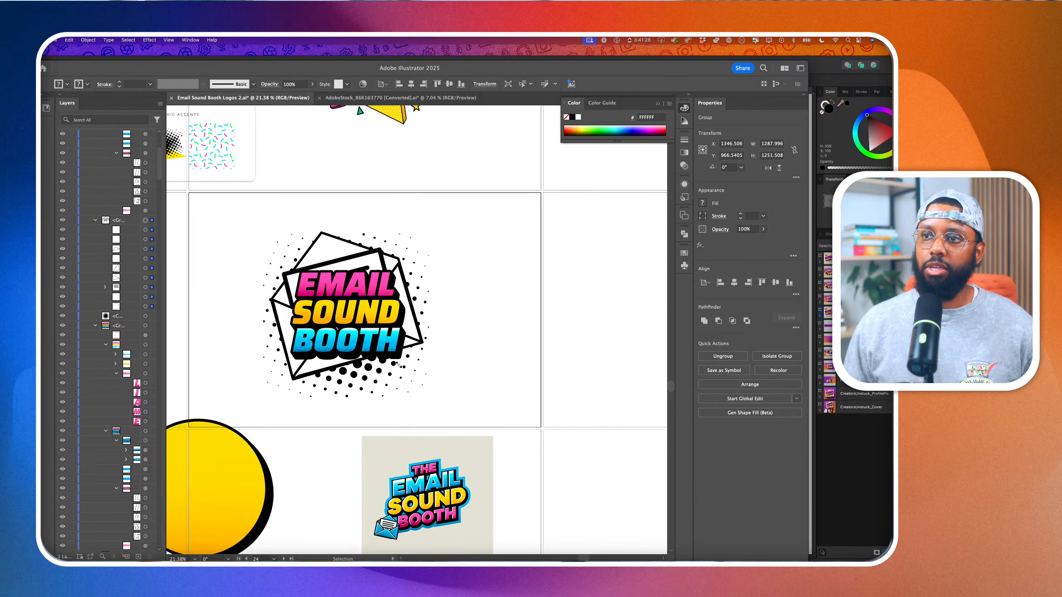
scroll(373, 310, up, 2)
scroll(374, 310, up, 2)
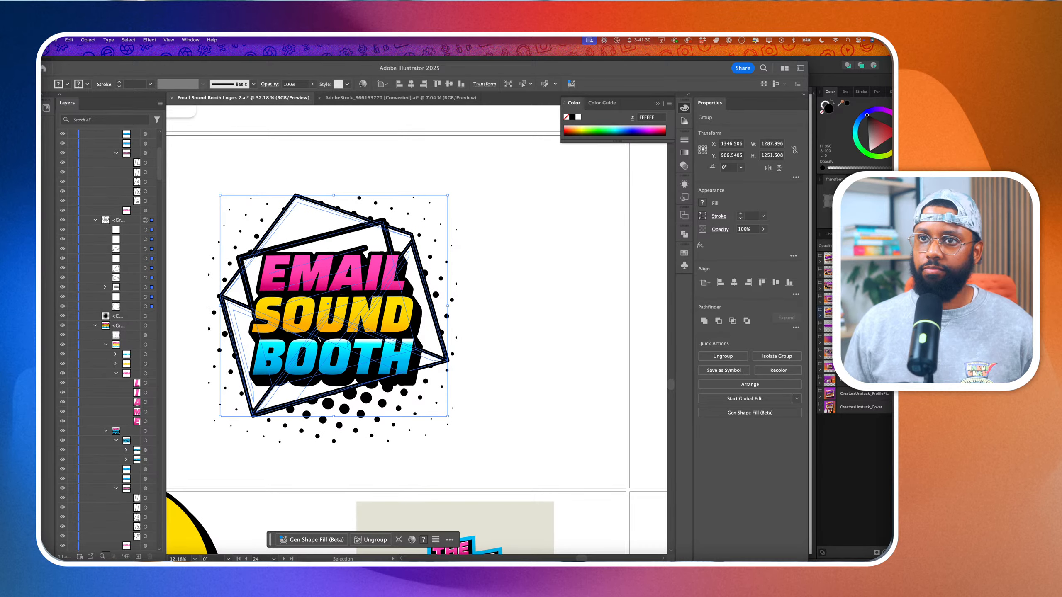
Set the stroke of the white letter sheet group inside the tilted envelope to 20 pt
key(a)
click(624, 334)
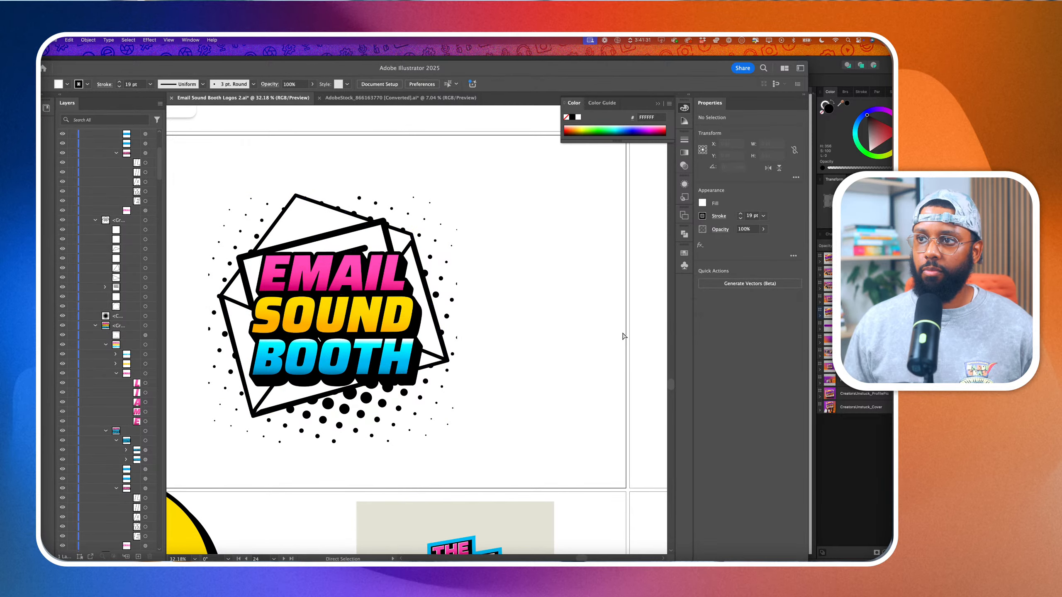
click(374, 229)
click(191, 339)
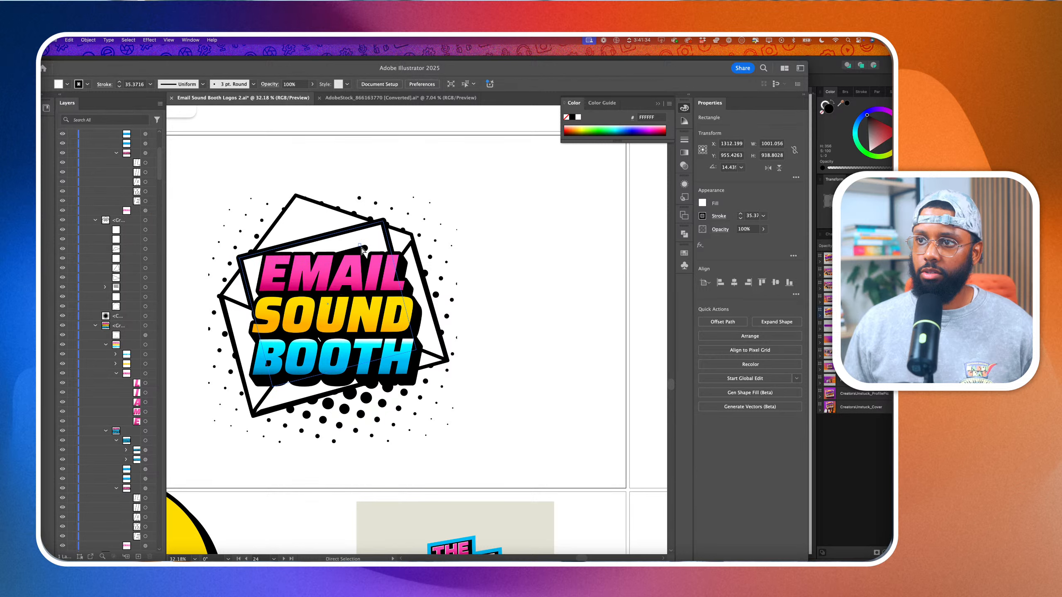
click(367, 221)
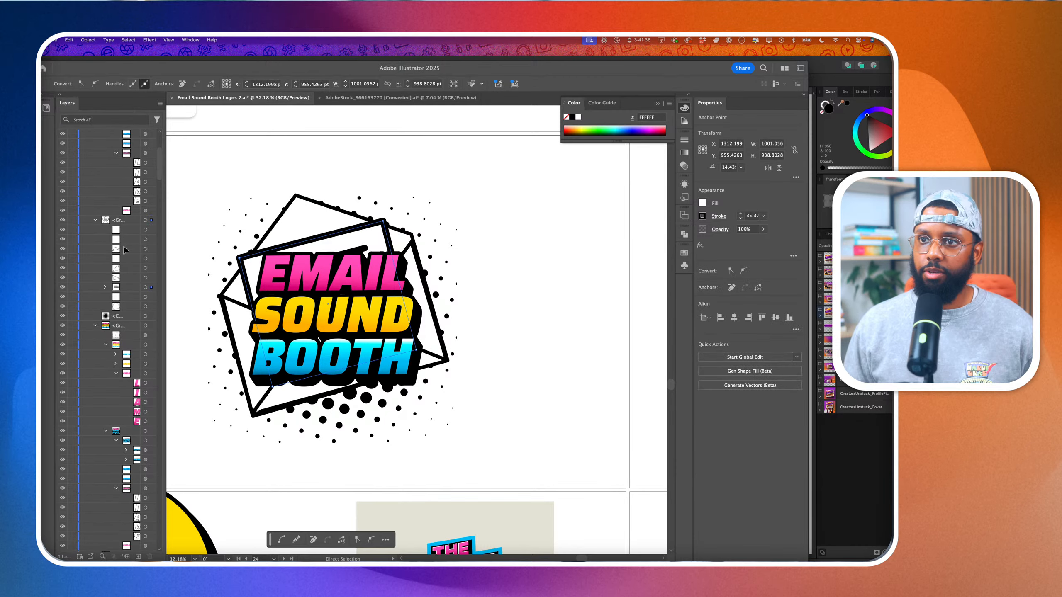
click(150, 288)
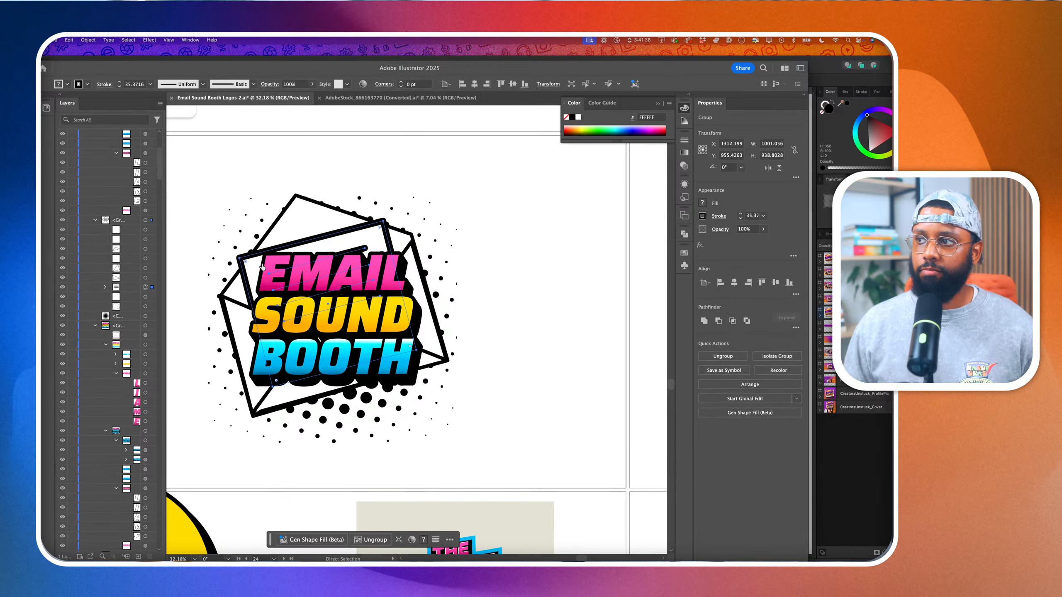
click(753, 215)
text(10)
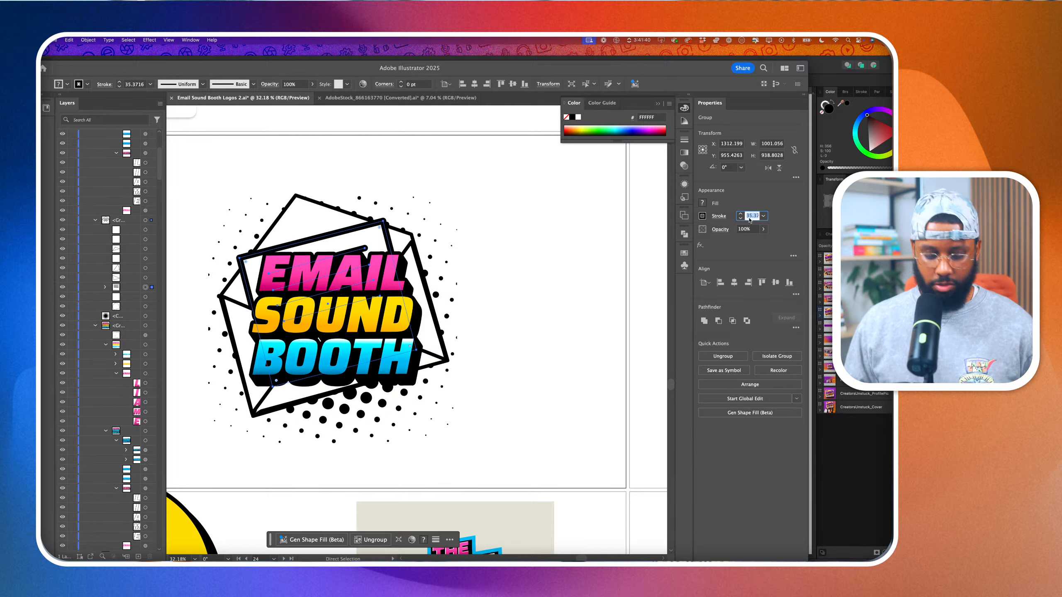
key(Return)
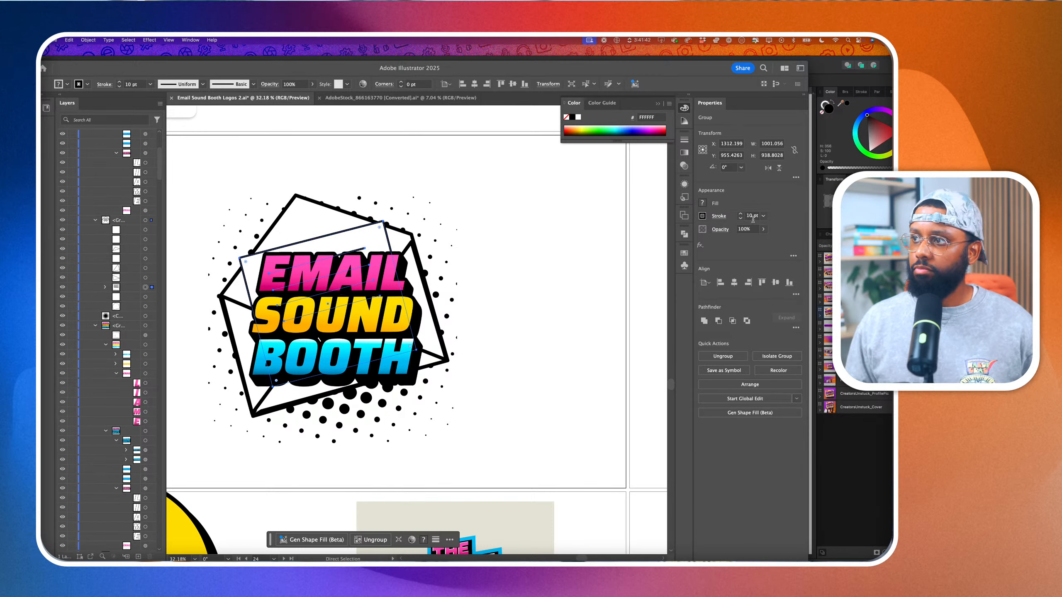
double_click(750, 216)
text(20)
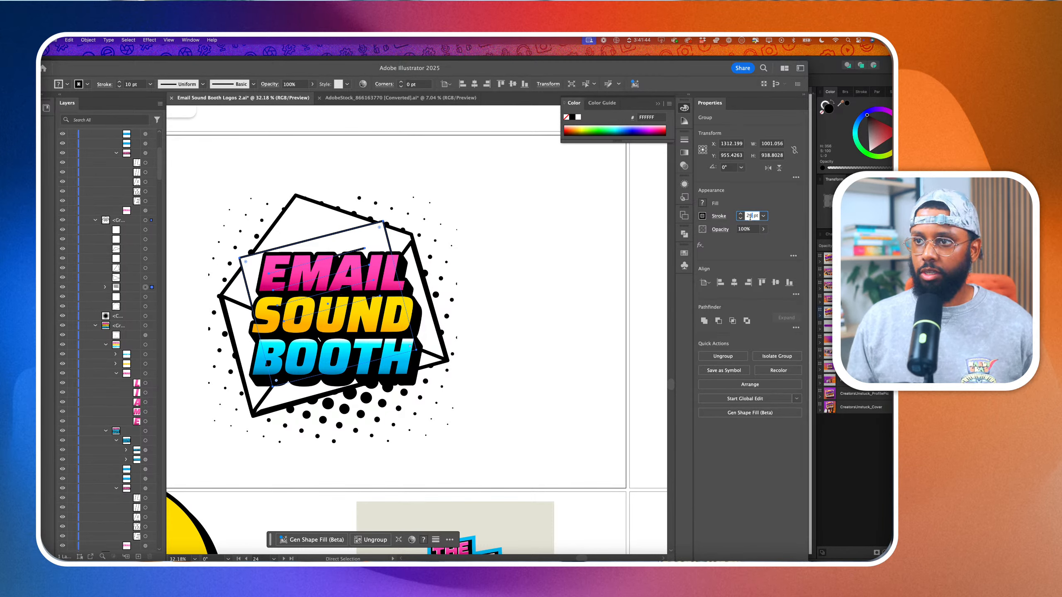
key(Return)
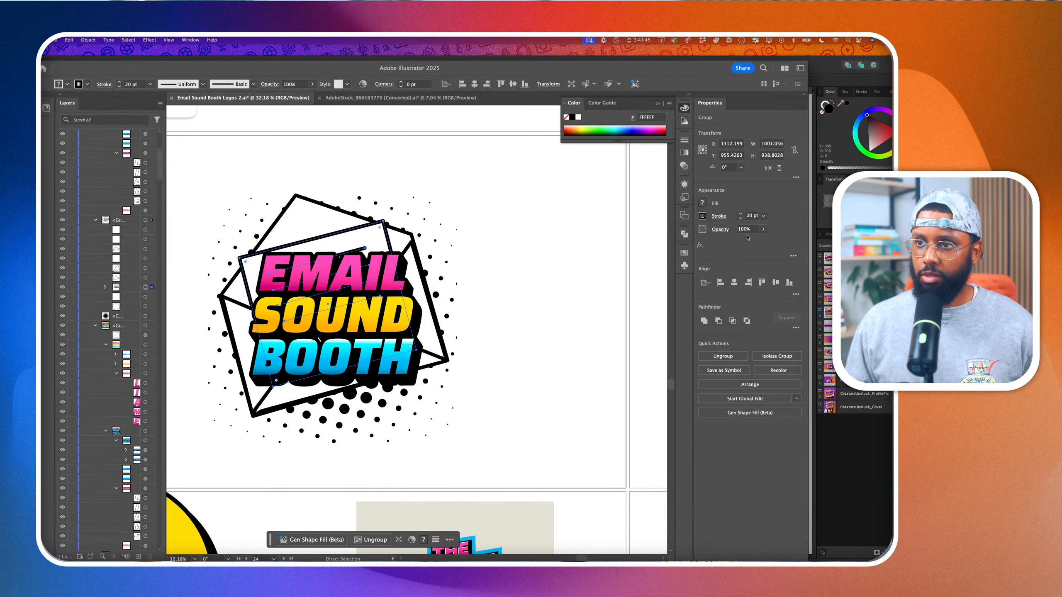
Fill the envelope's back shape with the blue linear gradient, running from near its upper tip down to the middle of the lettering
scroll(623, 277, down, 5)
click(518, 260)
scroll(518, 261, up, 5)
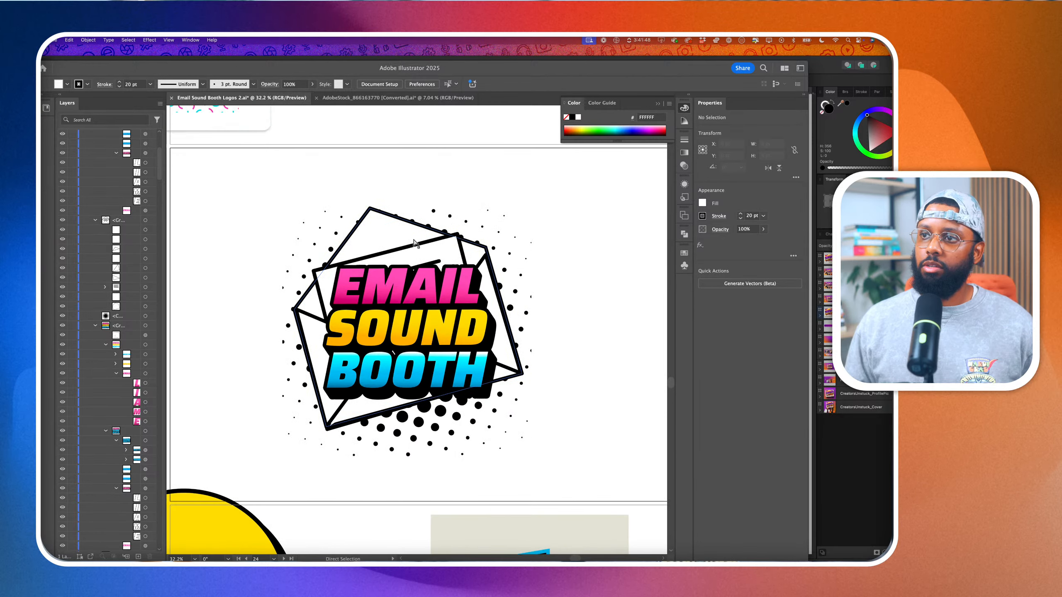
click(392, 231)
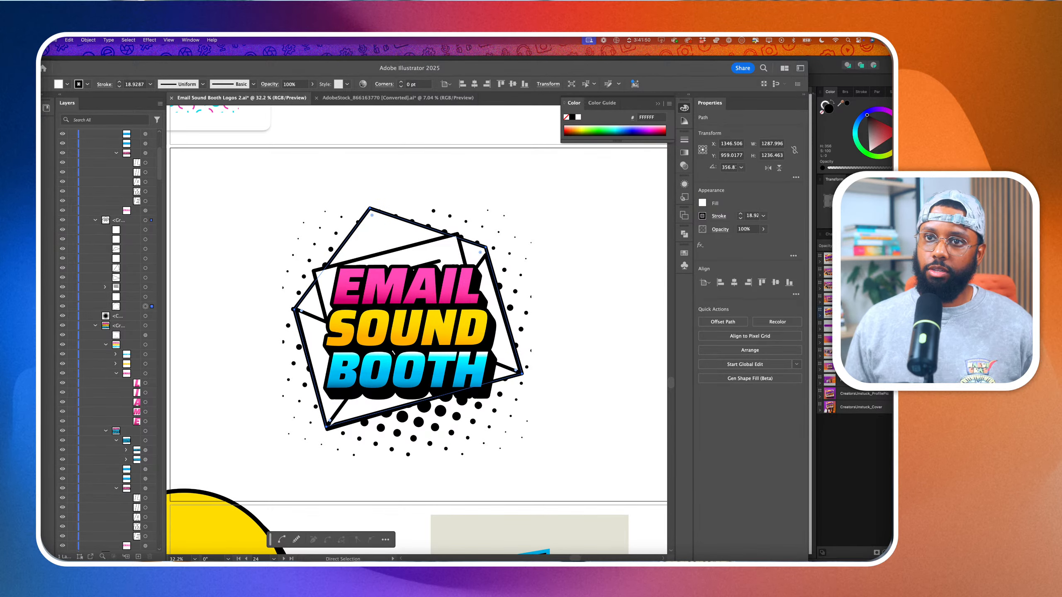
key(g)
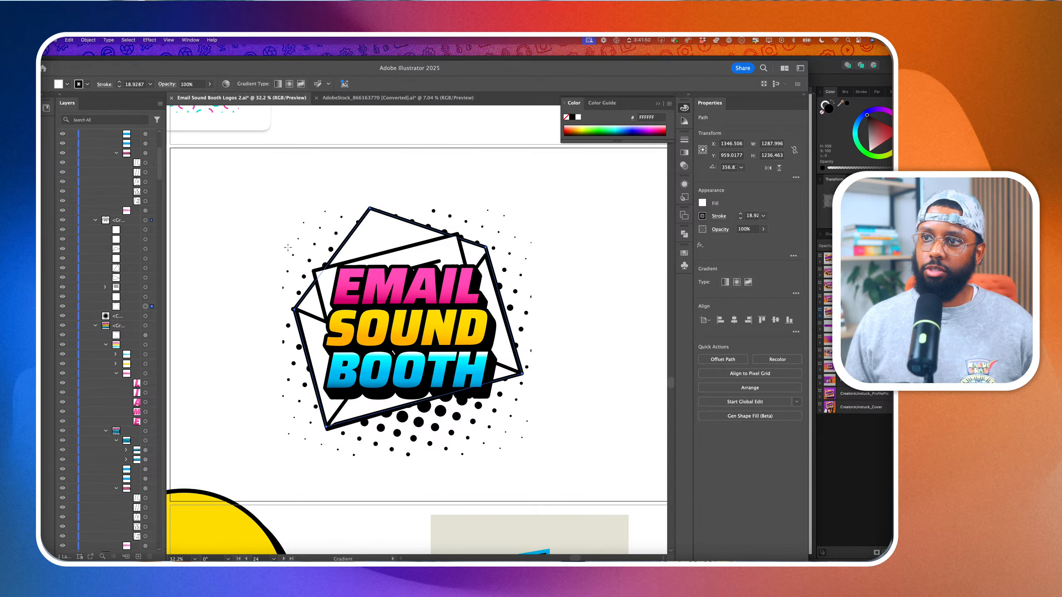
click(375, 236)
drag(372, 227, 403, 330)
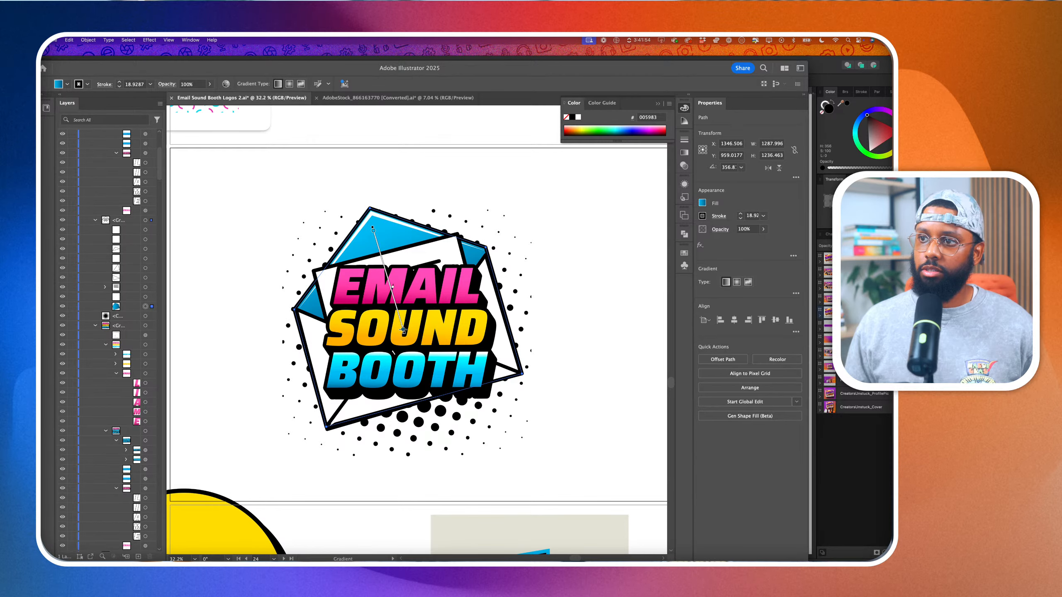
Redraw the blue gradient on the envelope's back shape slightly shorter, from just below its upper tip to the middle of the lettering
scroll(404, 330, down, 4)
scroll(403, 331, up, 3)
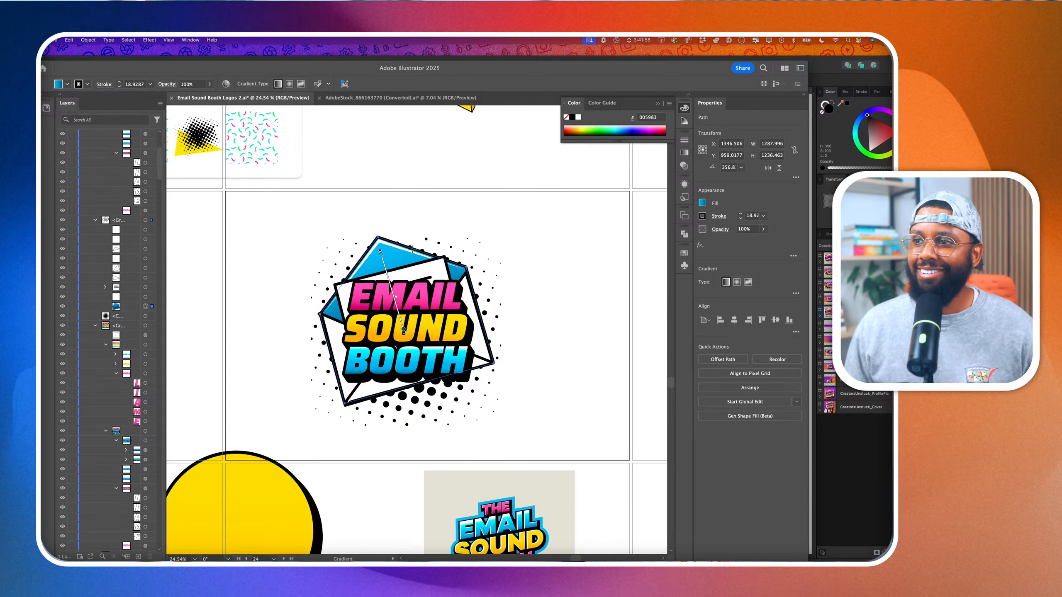
mouse_move(403, 252)
mouse_down()
mouse_move(423, 323)
mouse_move(422, 312)
mouse_up()
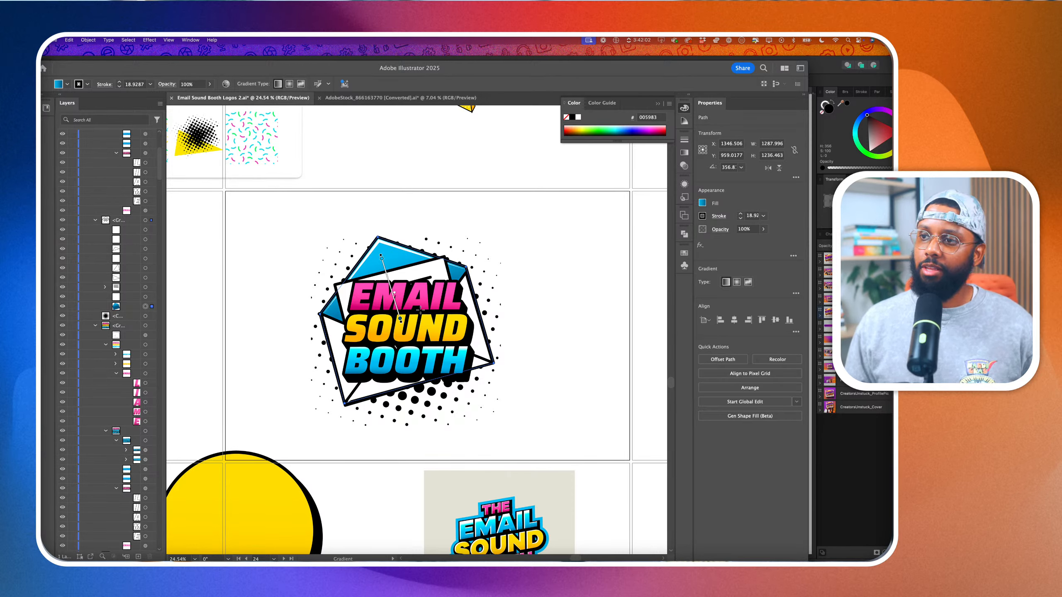
Recolor the back shape's gradient from light gray E6E6E6 at the upper tip to dark gray 4D4D4D, and deselect it
double_click(400, 319)
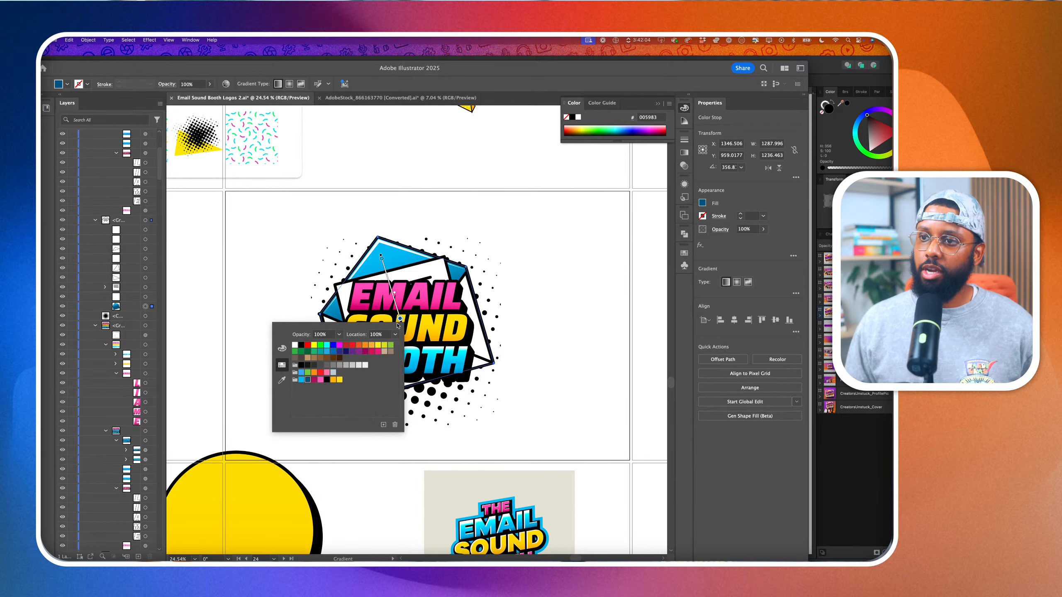
double_click(381, 259)
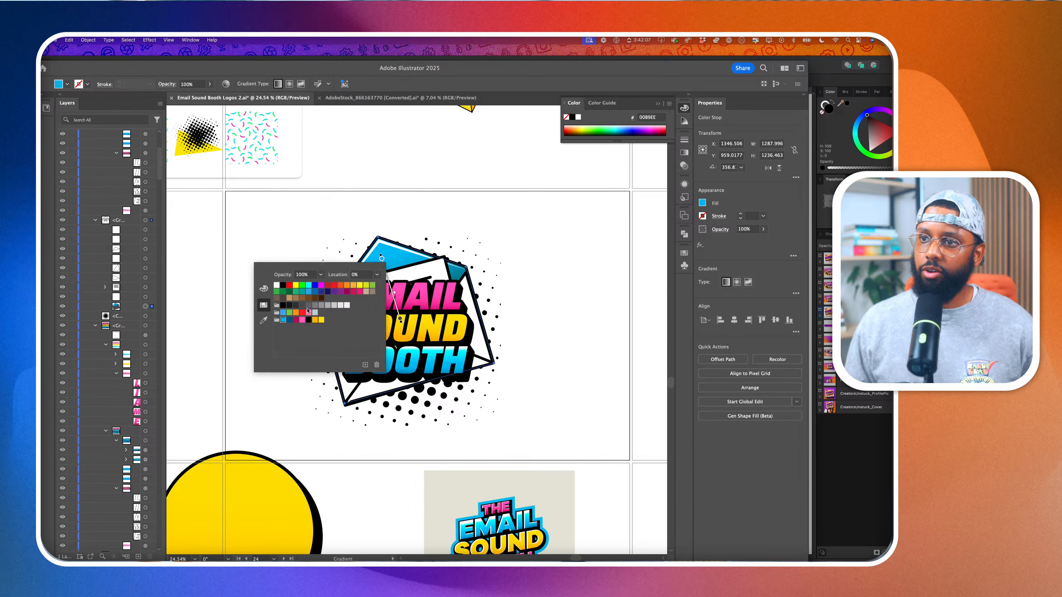
click(340, 305)
click(429, 213)
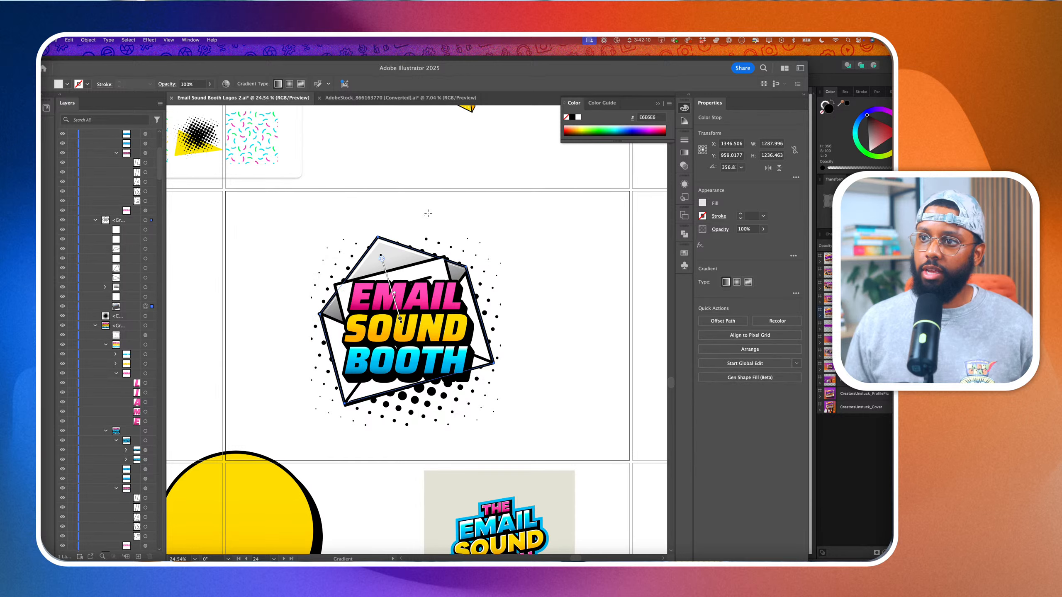
key(a)
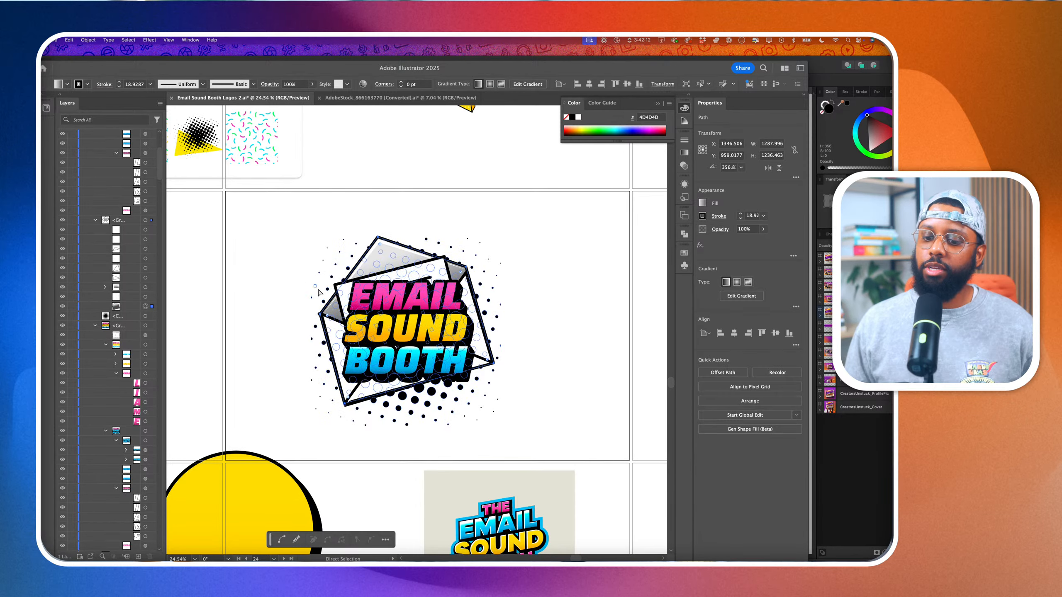
click(310, 267)
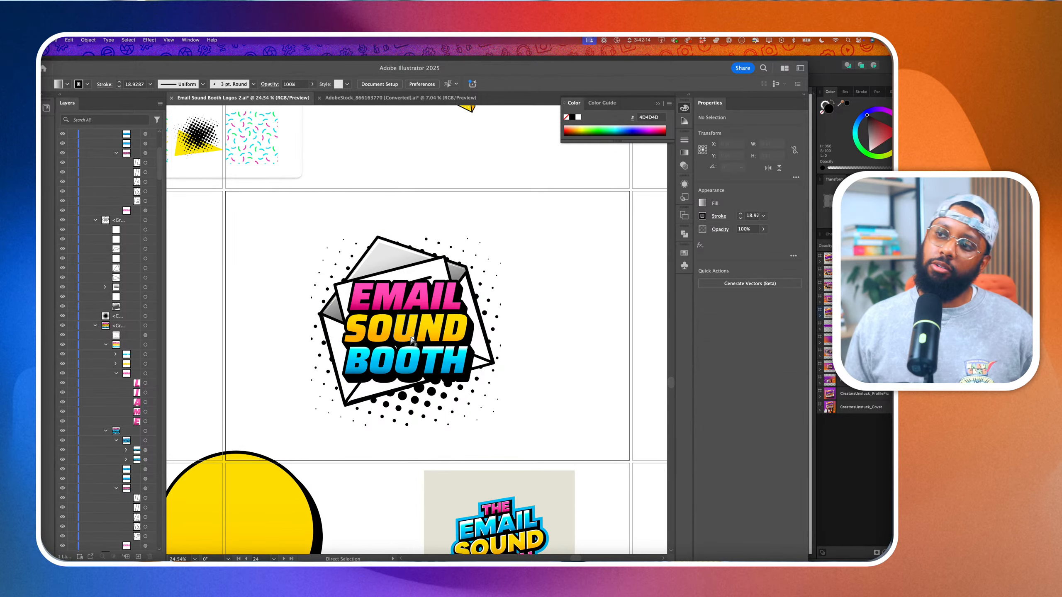
Fill the envelope's two white side flaps with the pink gradient sampled from the EMAIL lettering
scroll(411, 331, down, 3)
scroll(411, 331, up, 3)
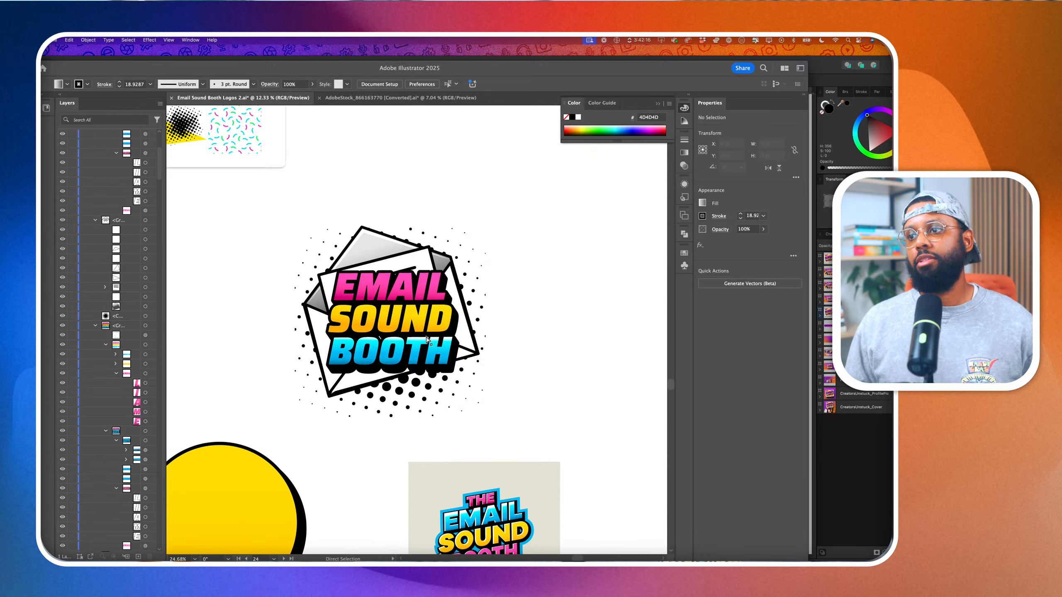
click(437, 343)
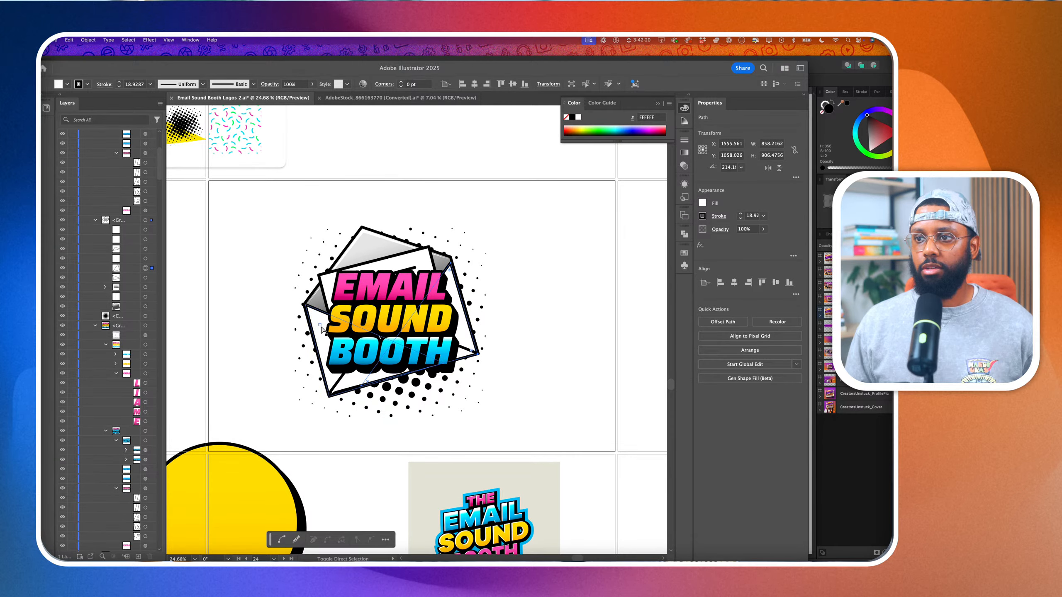
shift+click(321, 330)
scroll(321, 329, up, 2)
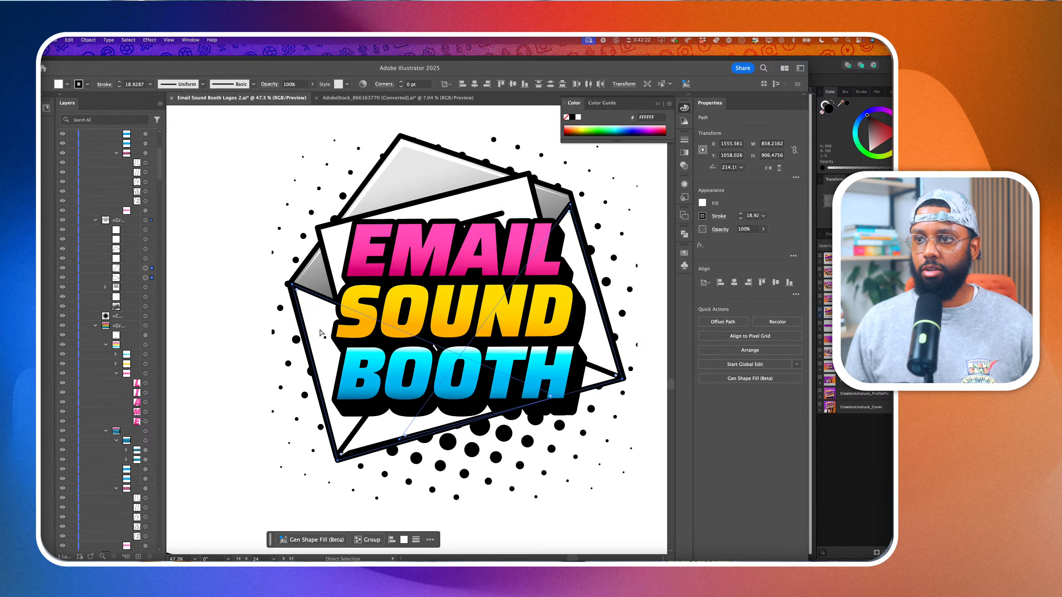
key(i)
click(408, 251)
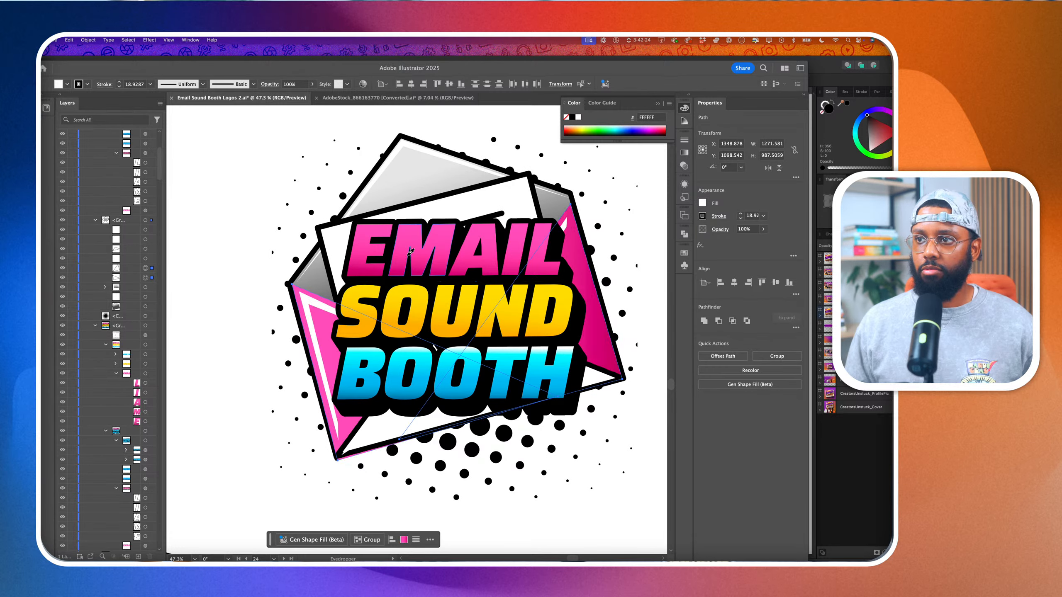
scroll(408, 251, down, 2)
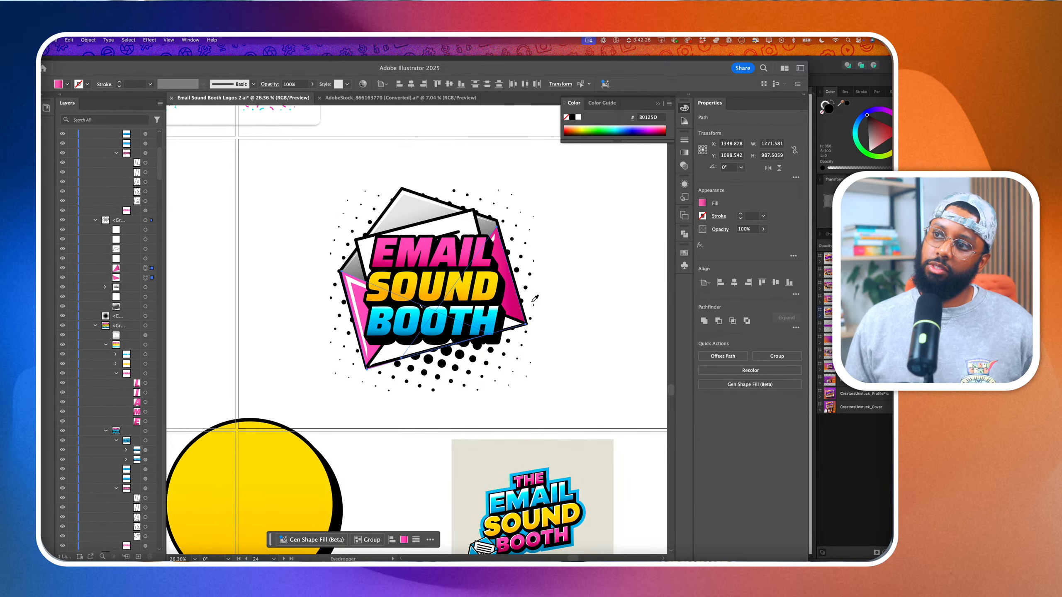
Try the yellow gradient sampled from the SOUND lettering on the envelope's two side flaps
click(483, 288)
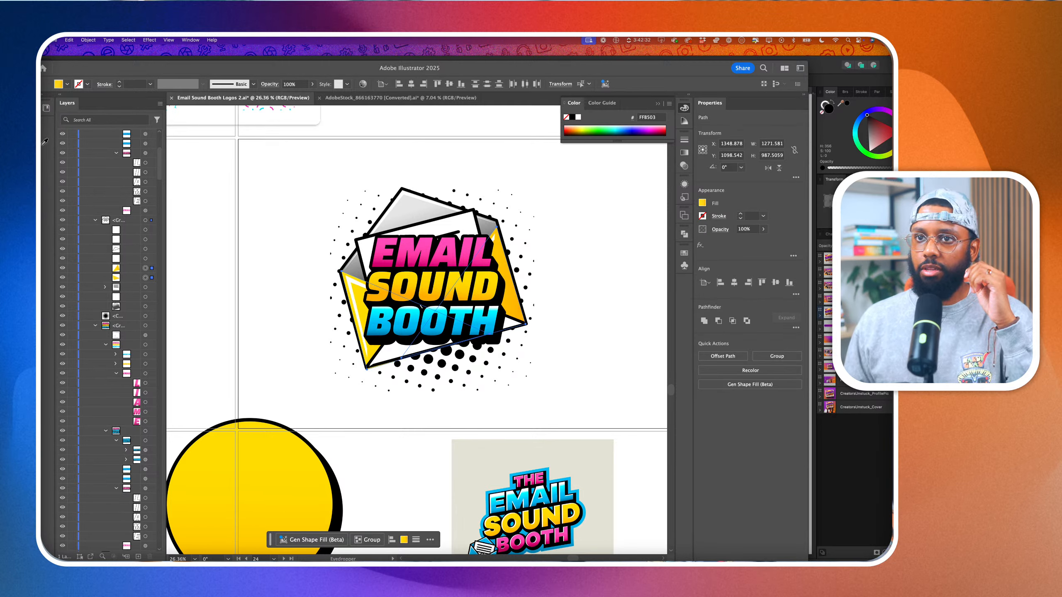
key(g)
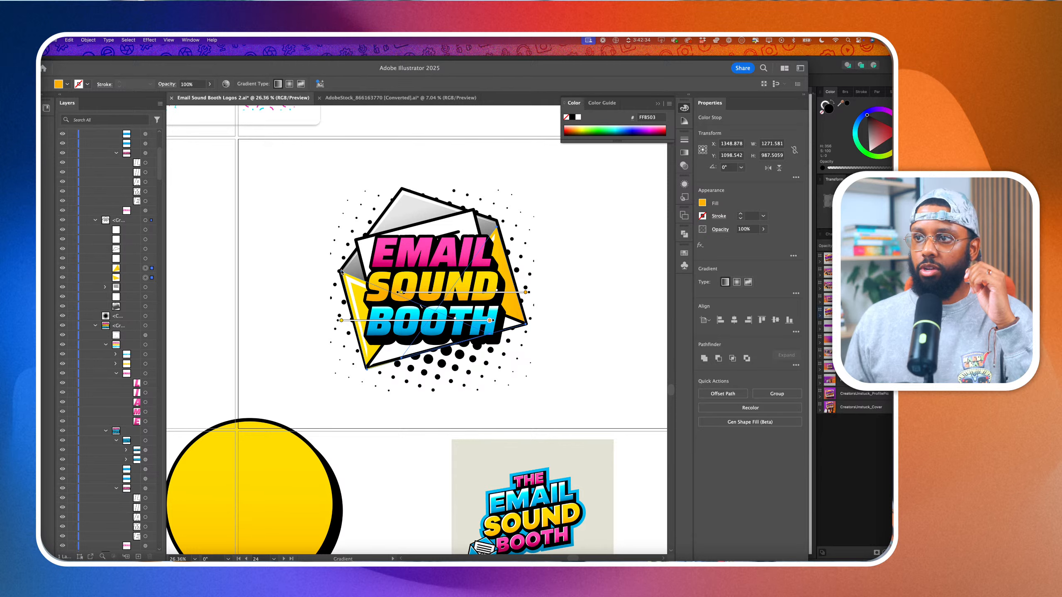
key(i)
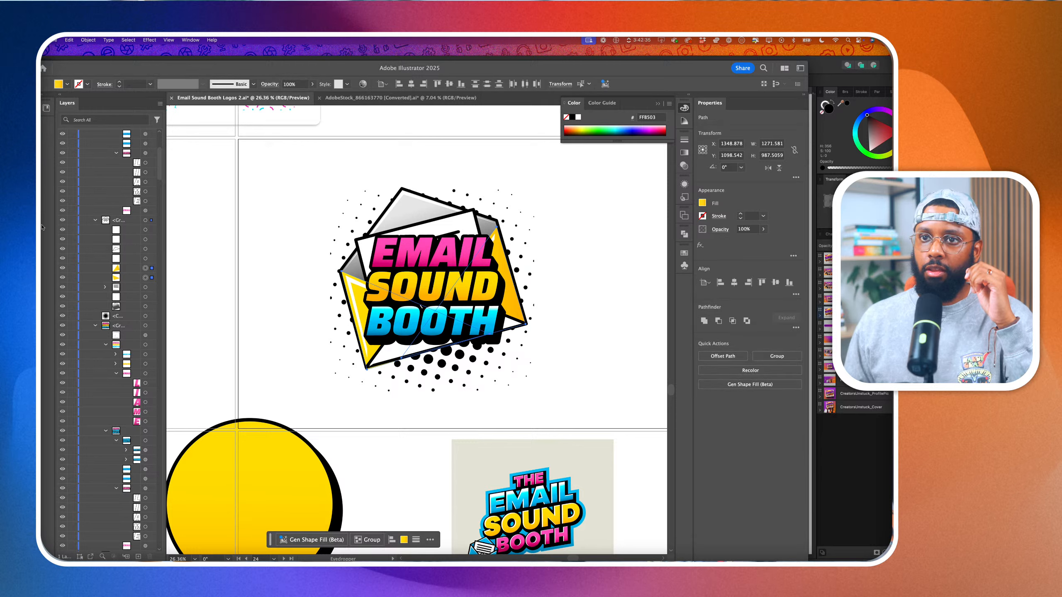
Fill the side flaps with the blue gradient sampled from the BOOTH lettering and redraw it running steeply downward along the envelope's tilt
click(377, 313)
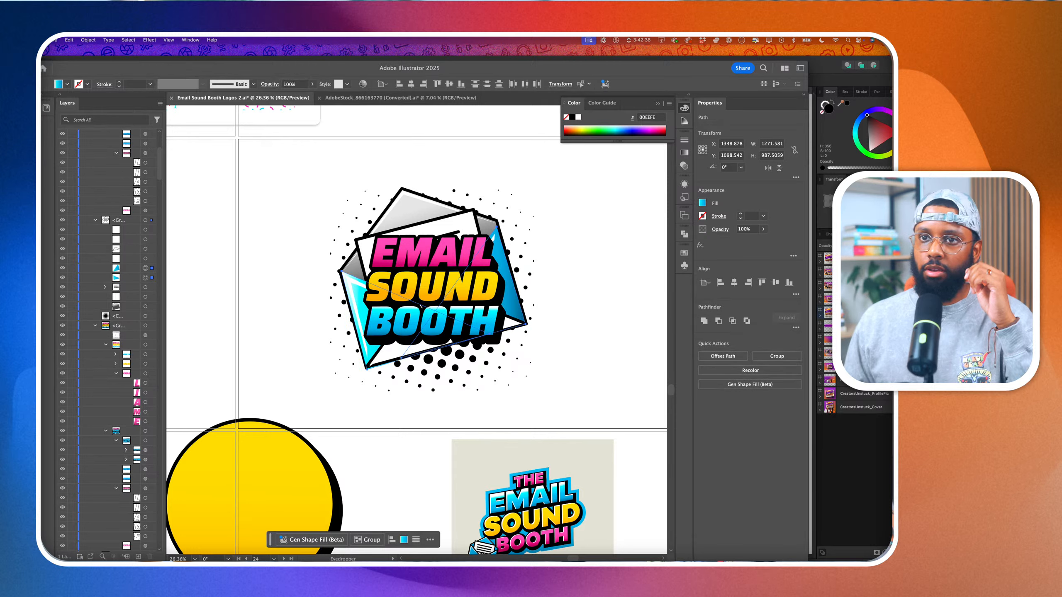
key(g)
drag(470, 258, 499, 345)
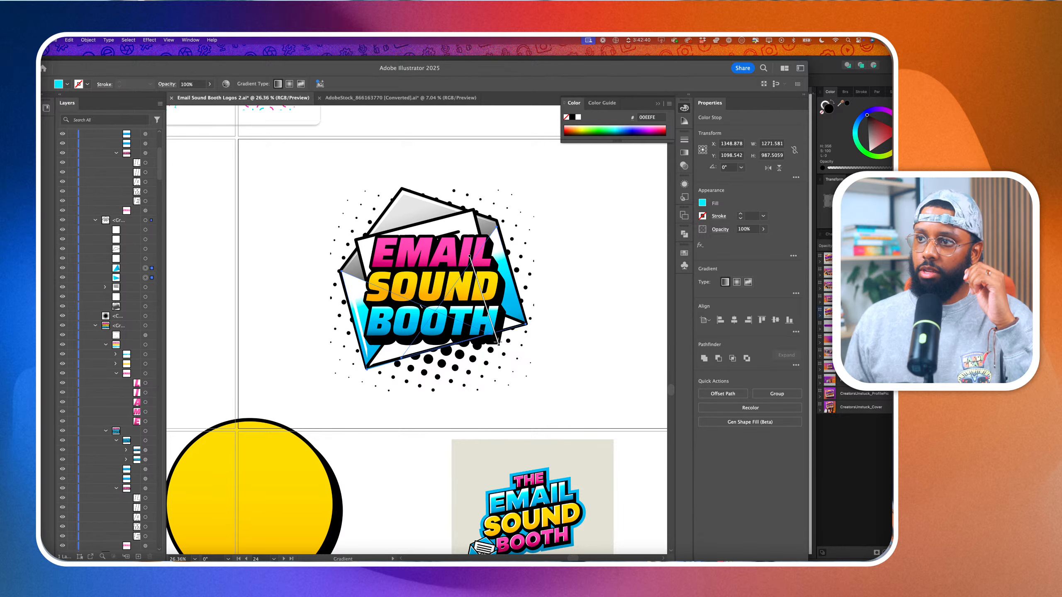
drag(354, 265, 384, 368)
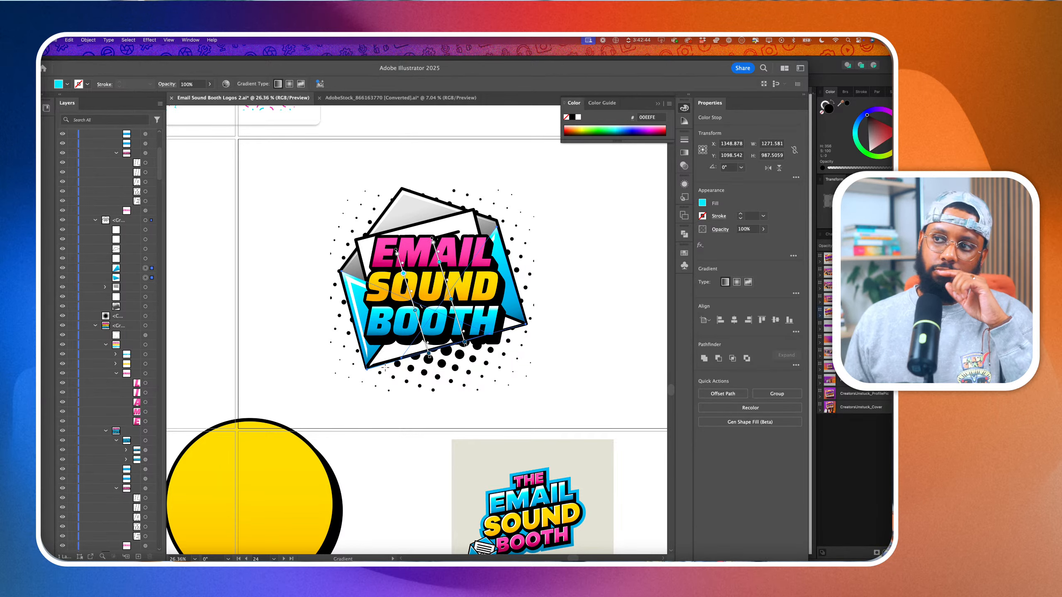
scroll(385, 368, down, 3)
scroll(385, 368, up, 3)
scroll(385, 367, down, 3)
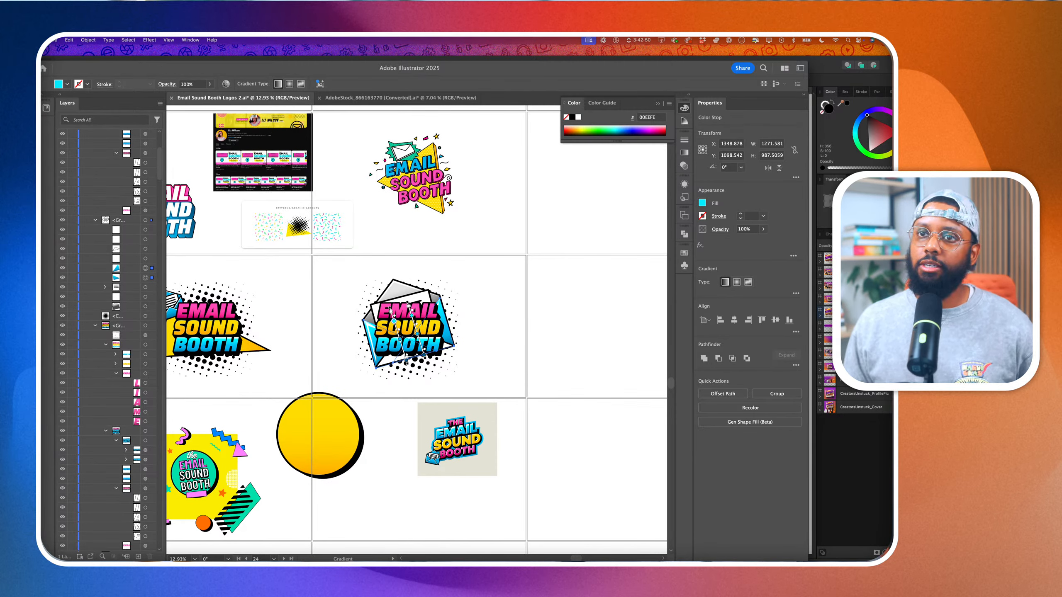
click(33, 112)
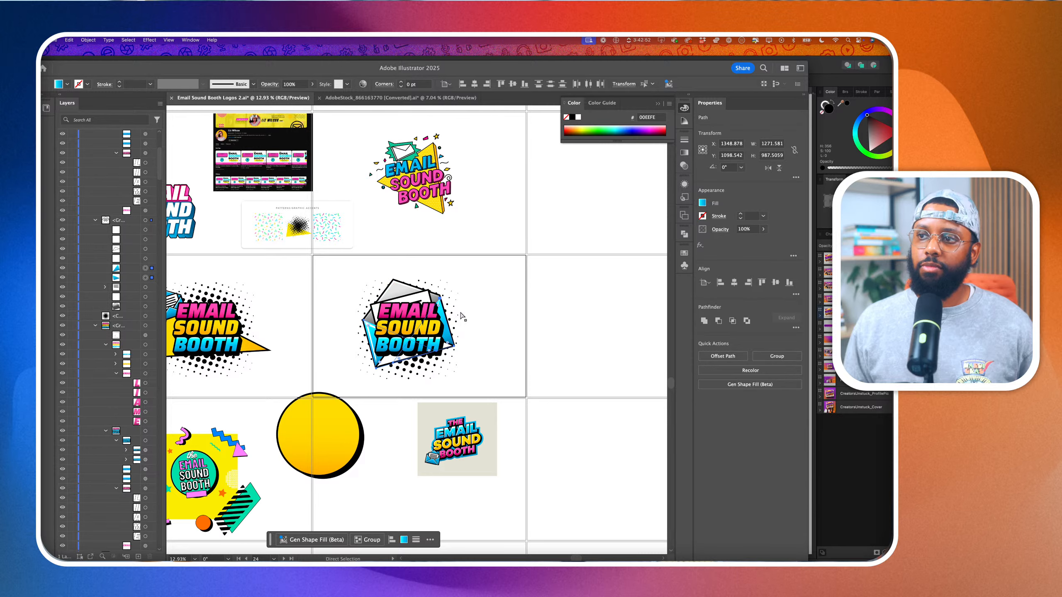
Undo the color changes on the two side flaps back to their white fill and black stroke, and deselect them
scroll(461, 313, up, 3)
key(super+z)
key(super+z)
key(super+z)
key(super+z)
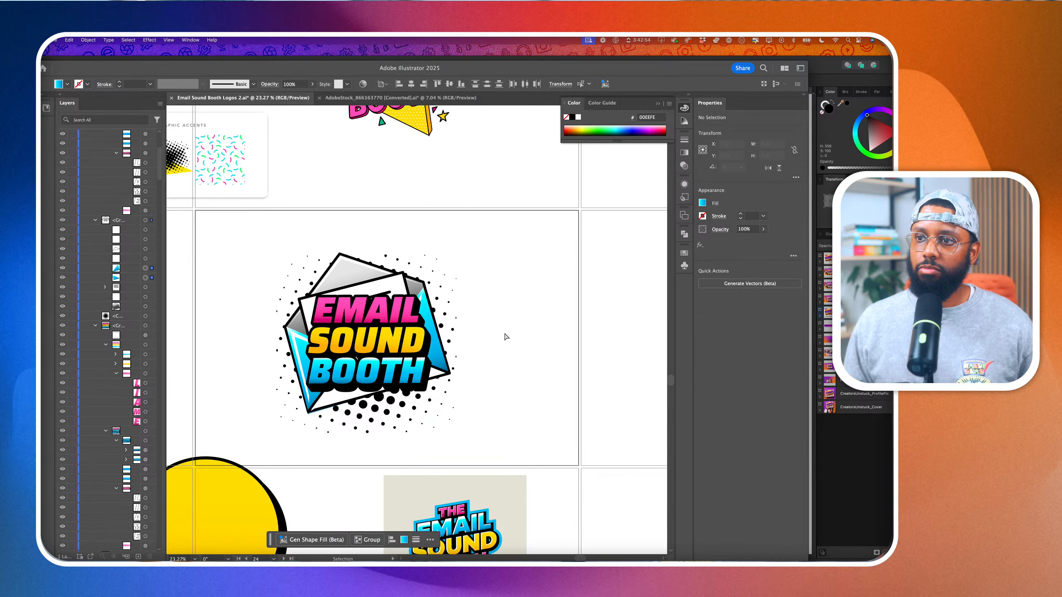
key(super+z)
key(super+z)
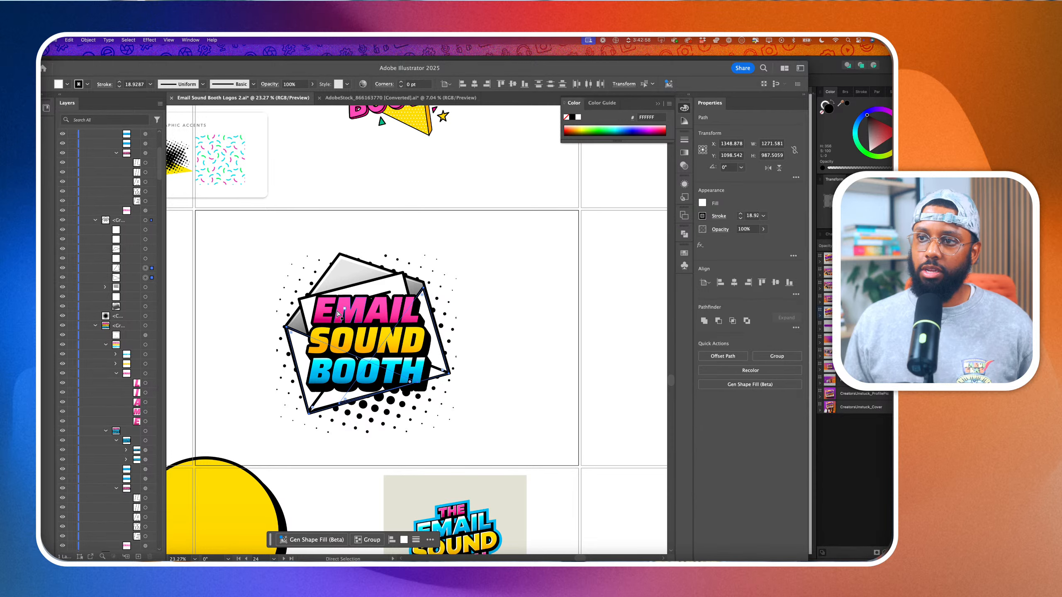
click(517, 313)
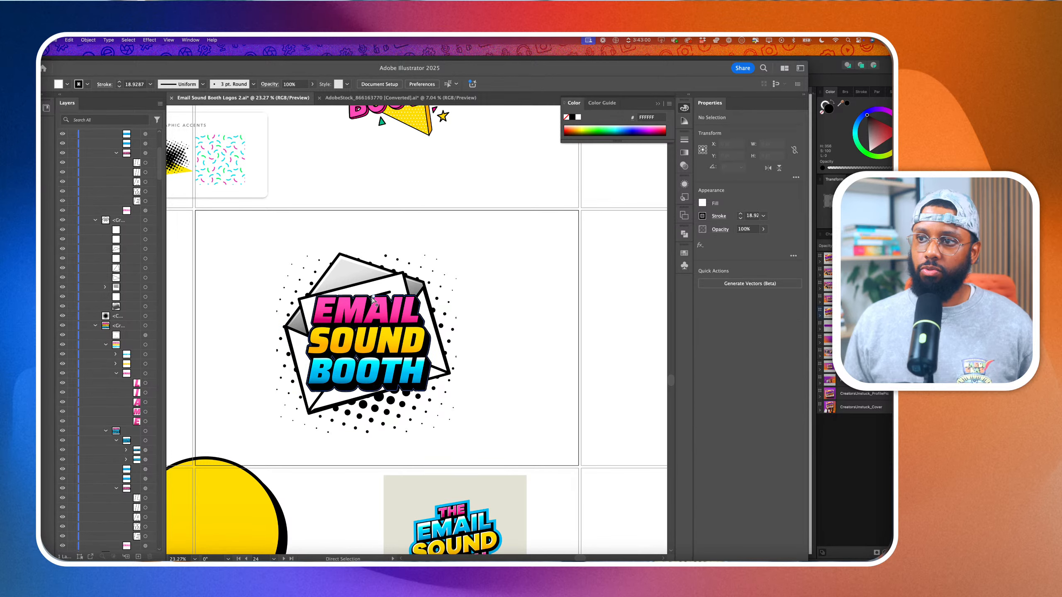
Try the pink gradient sampled from the EMAIL lettering on the envelope's back shape, and undo it
scroll(372, 297, up, 5)
key(super+z)
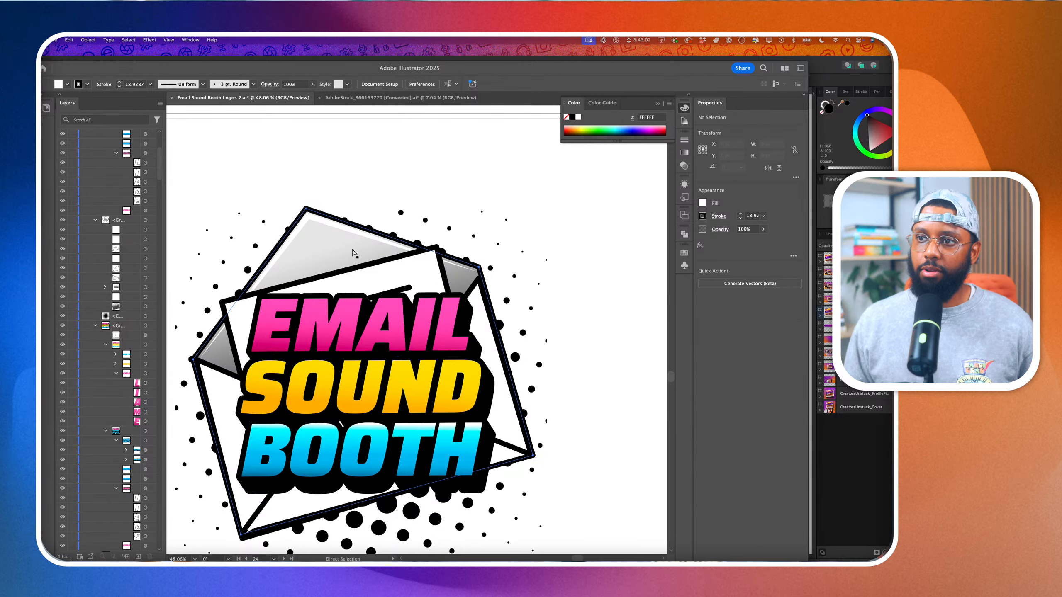
scroll(354, 253, down, 5)
click(354, 253)
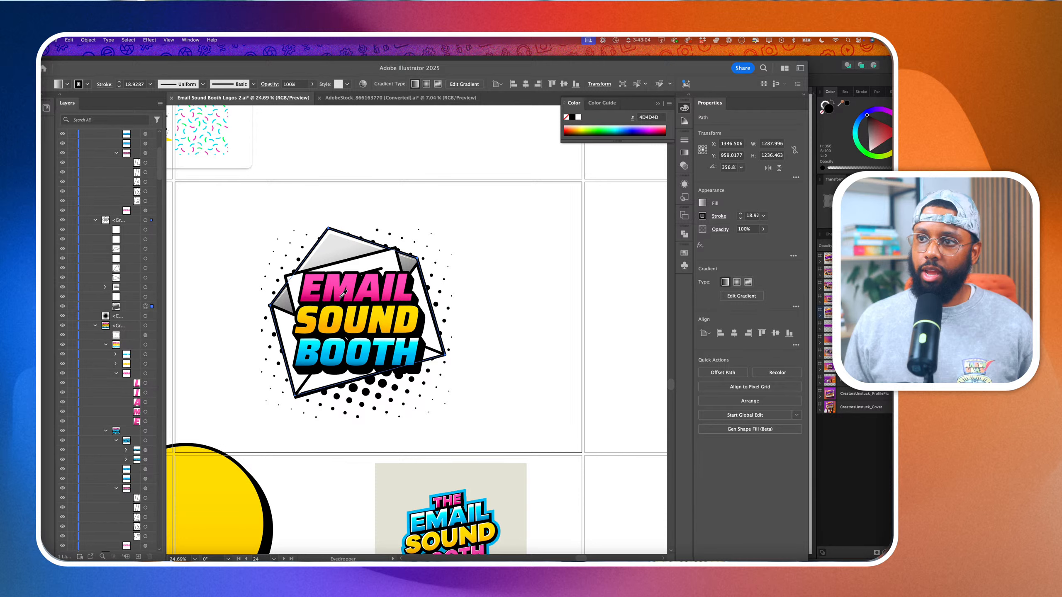
click(354, 282)
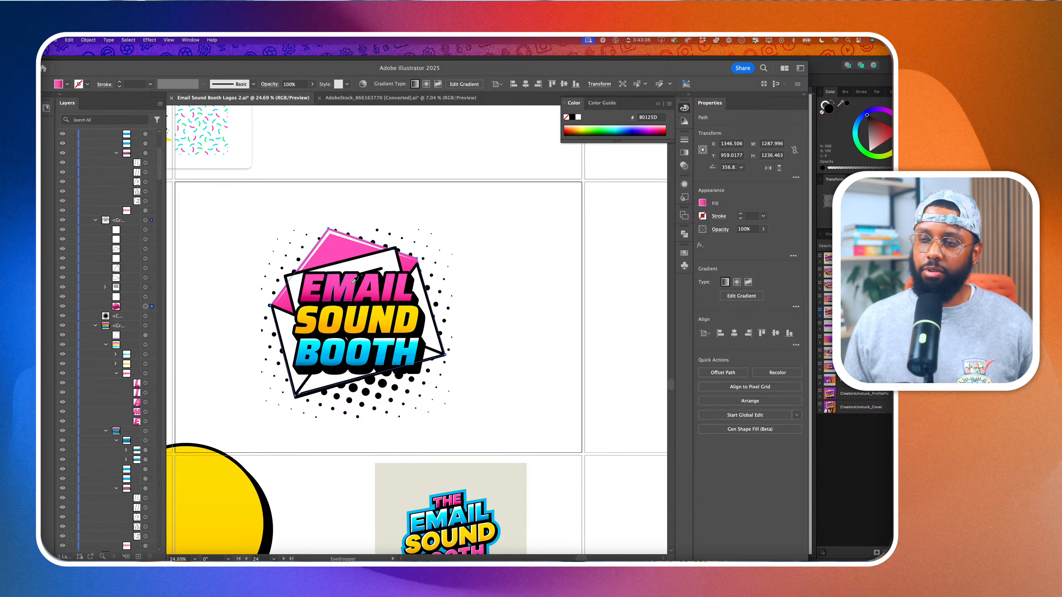
key(super+z)
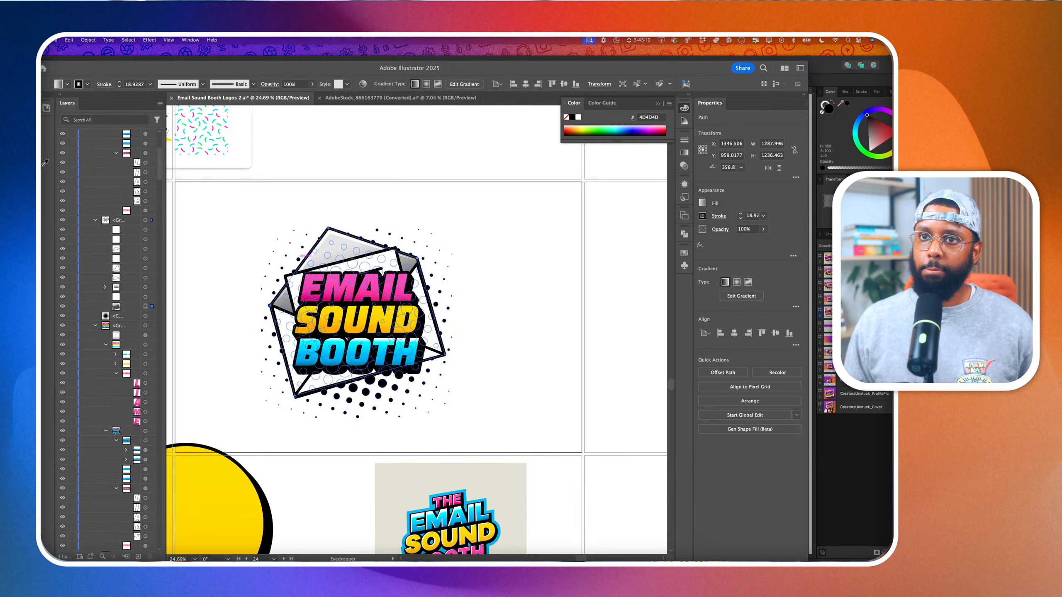
Try a gradient on the envelope's back shape running from dark blue 005983 at the upper tip to deep magenta
key(g)
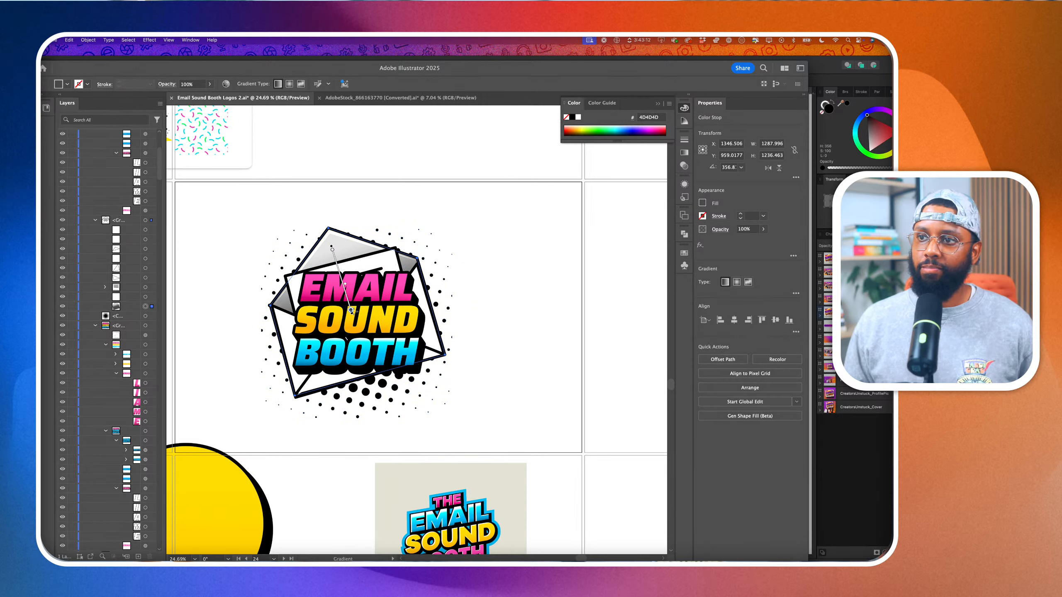
double_click(352, 311)
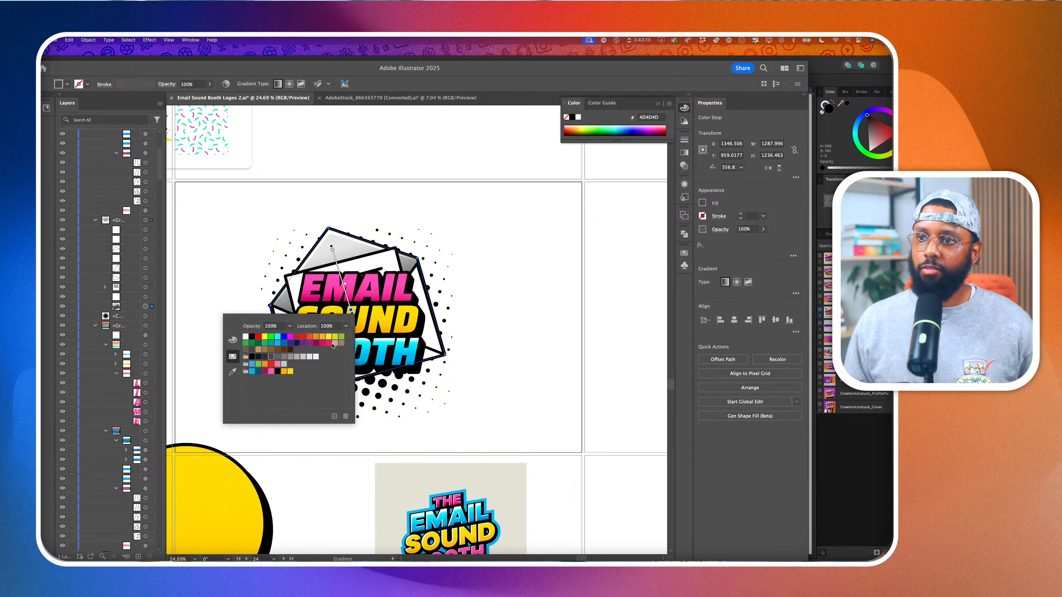
click(266, 371)
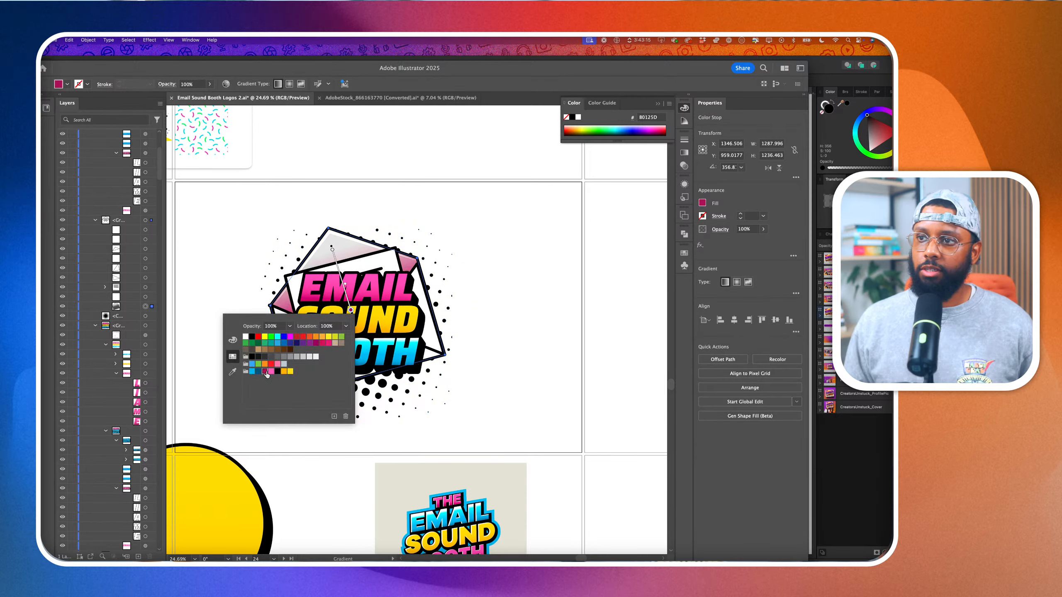
double_click(332, 250)
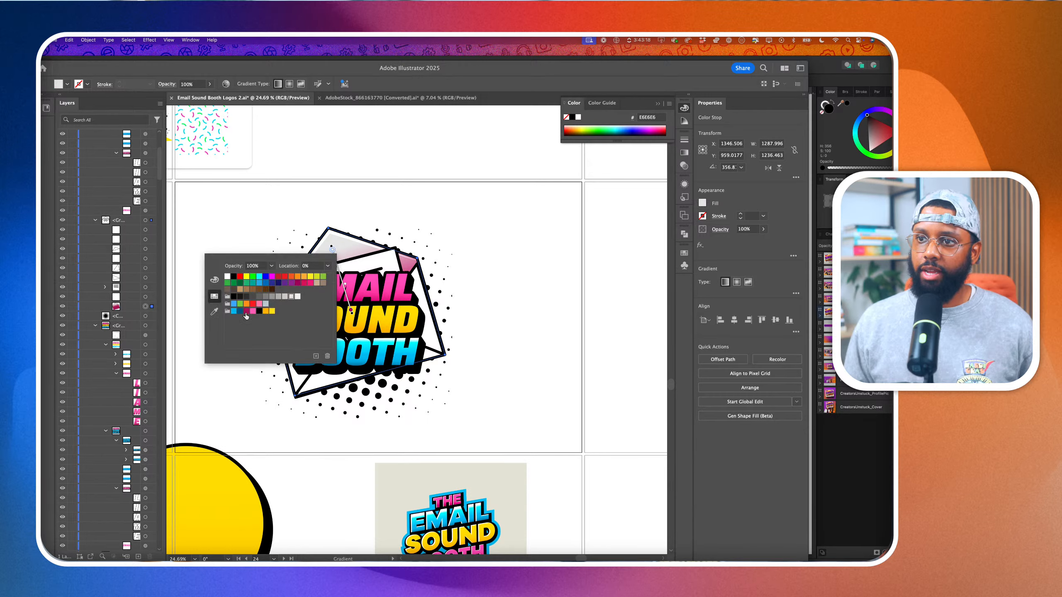
click(241, 311)
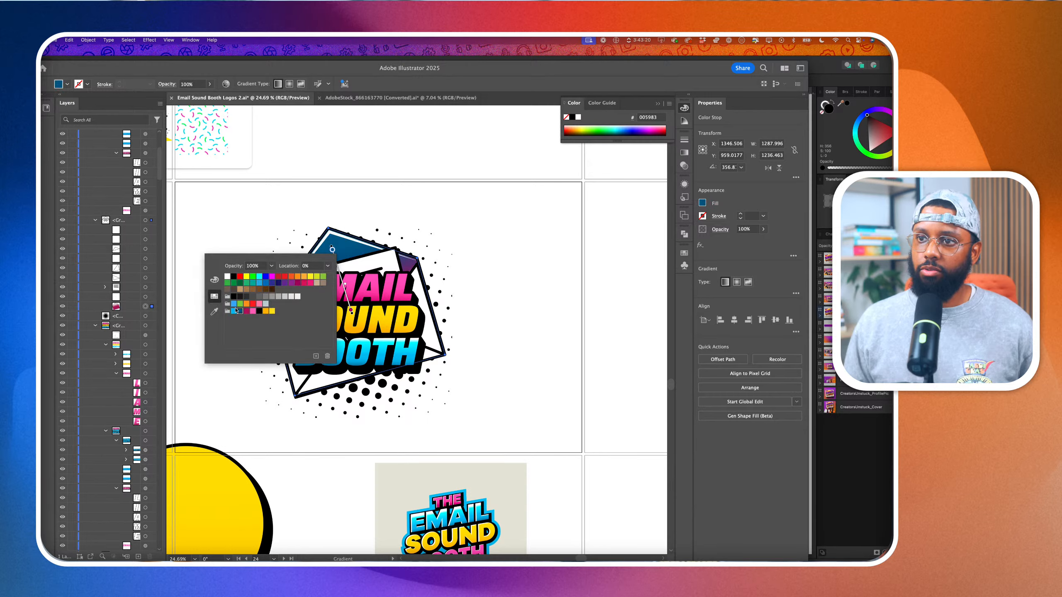
Set the back shape's gradient to run from the bright blue swatch at the upper tip to dark blue 005983
click(233, 311)
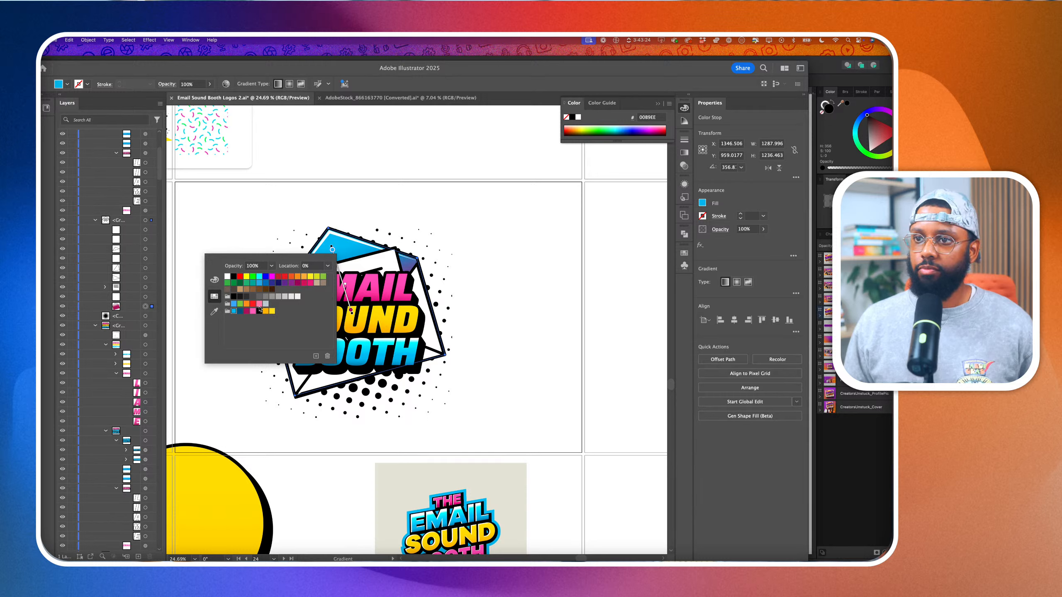
click(351, 310)
double_click(351, 310)
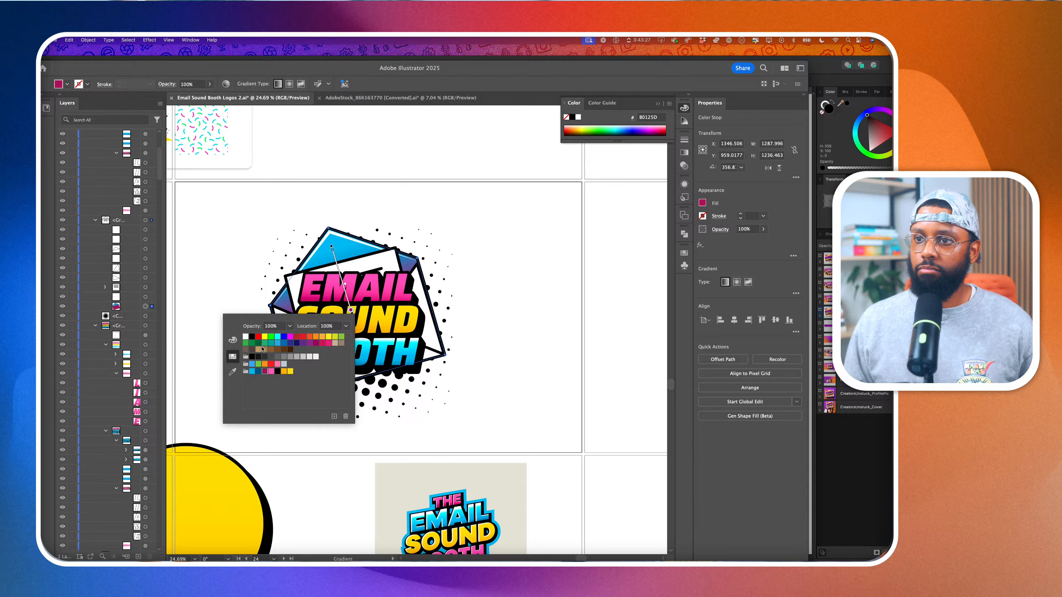
click(259, 371)
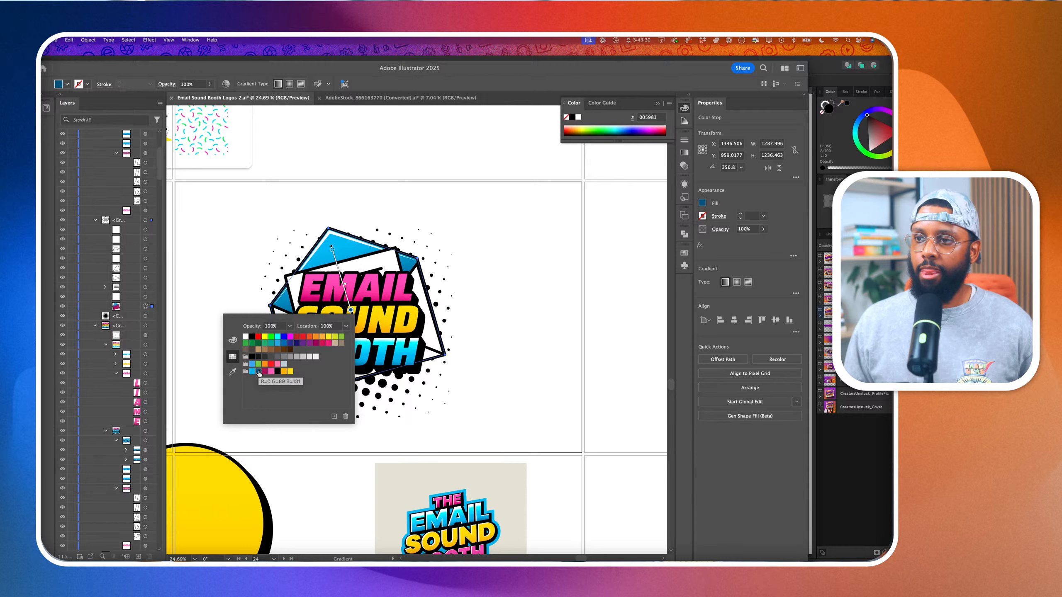
Close the gradient color options and deselect the envelope's back shape
key(Escape)
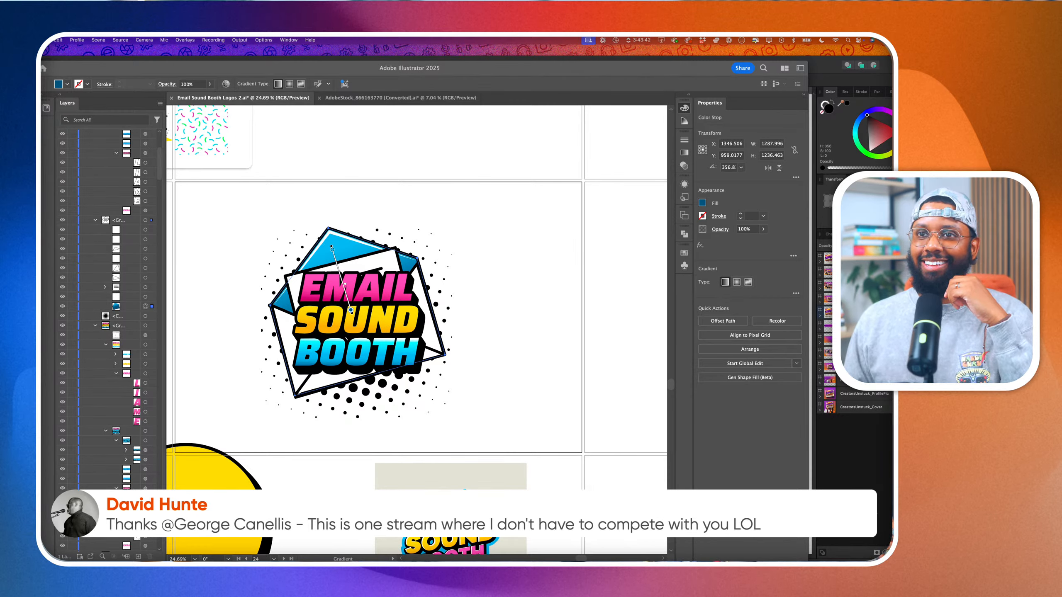
click(460, 319)
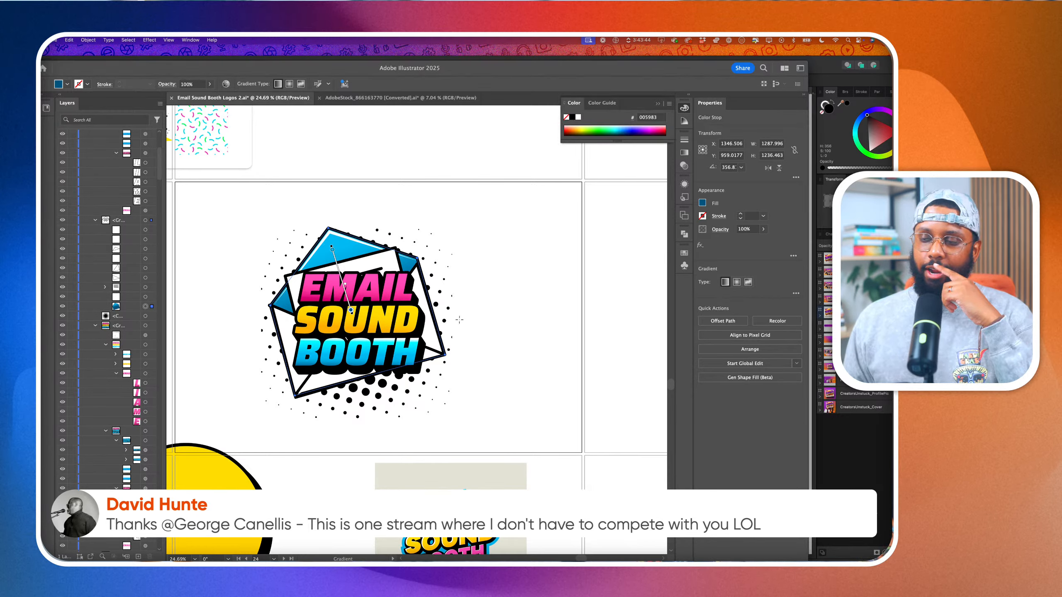
scroll(459, 320, down, 3)
key(a)
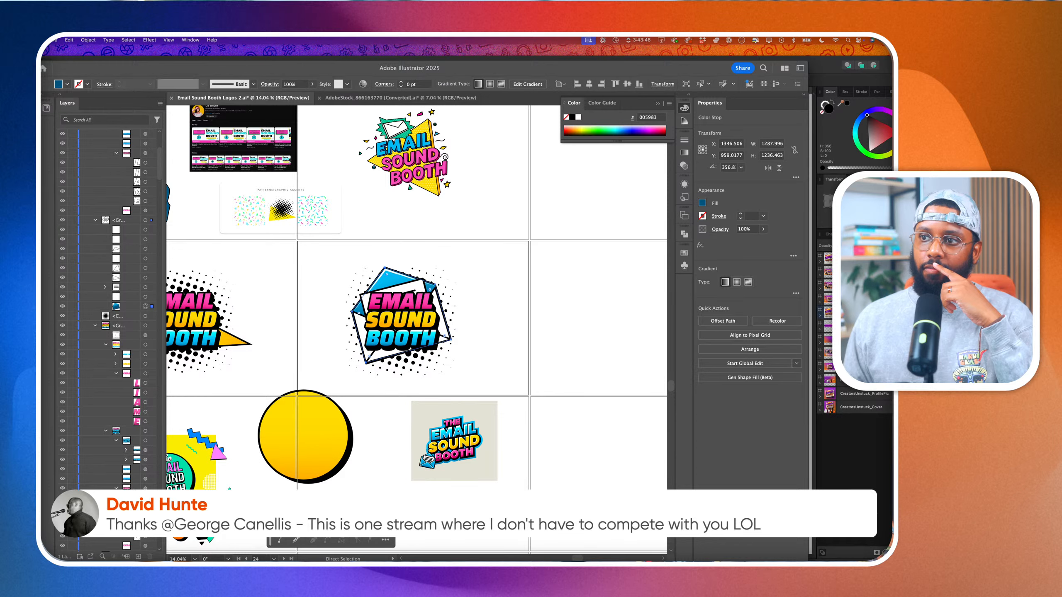
click(483, 321)
Compare the tilted envelope logo with the other Email Sound Booth logo variations on the surrounding artboards
scroll(482, 321, left, 4)
scroll(482, 321, left, 1)
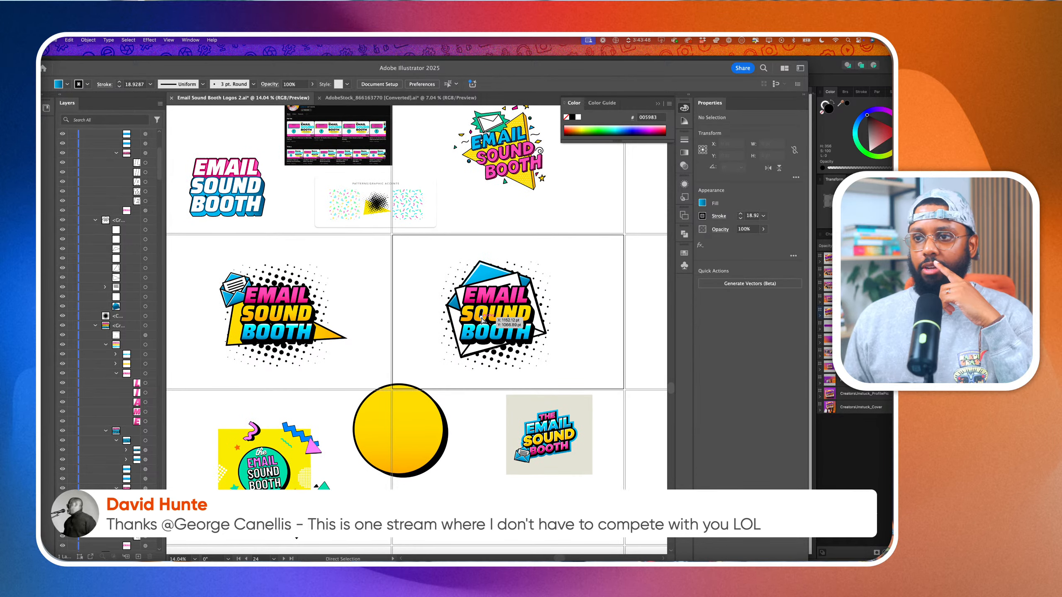
scroll(482, 321, left, 5)
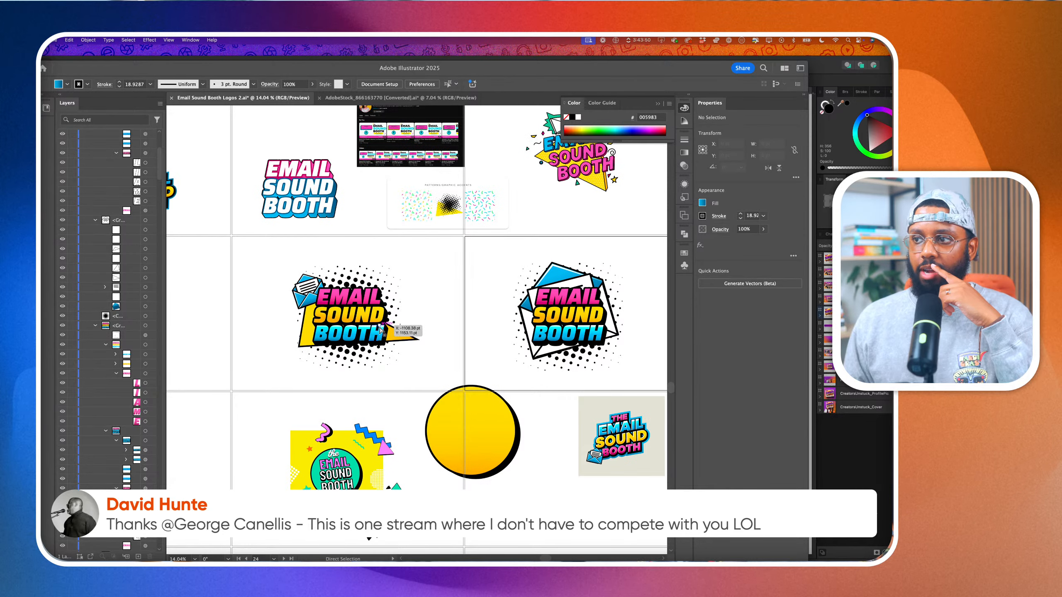
scroll(381, 331, left, 4)
scroll(381, 330, down, 6)
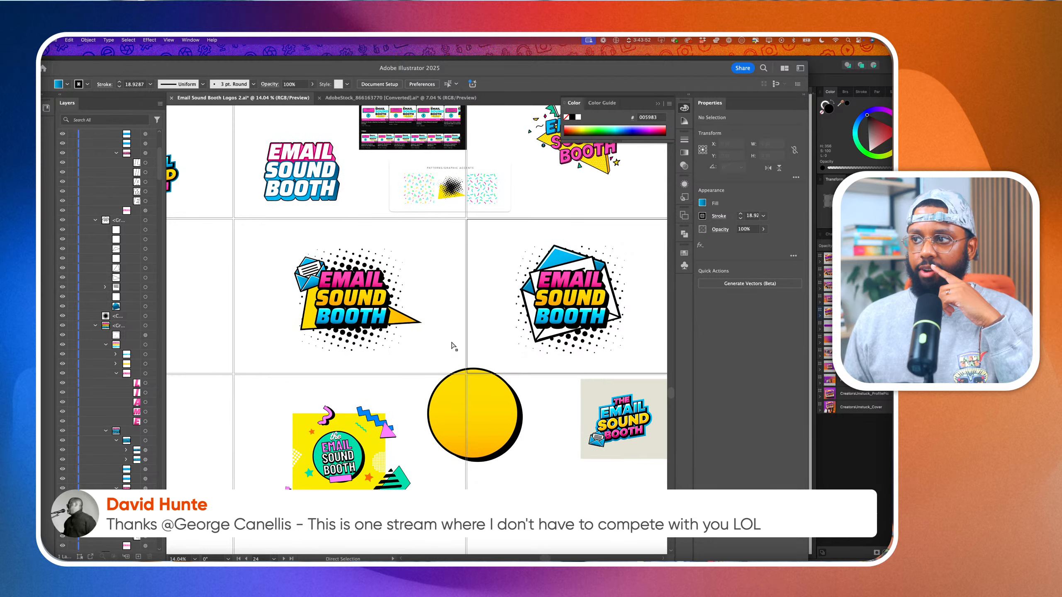
scroll(452, 345, left, 4)
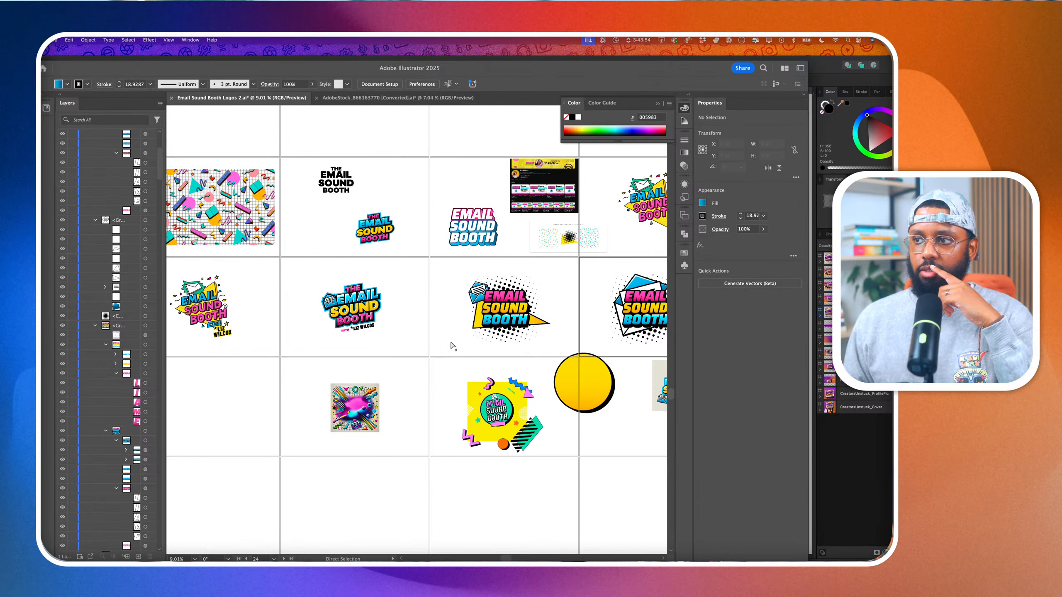
scroll(446, 343, right, 3)
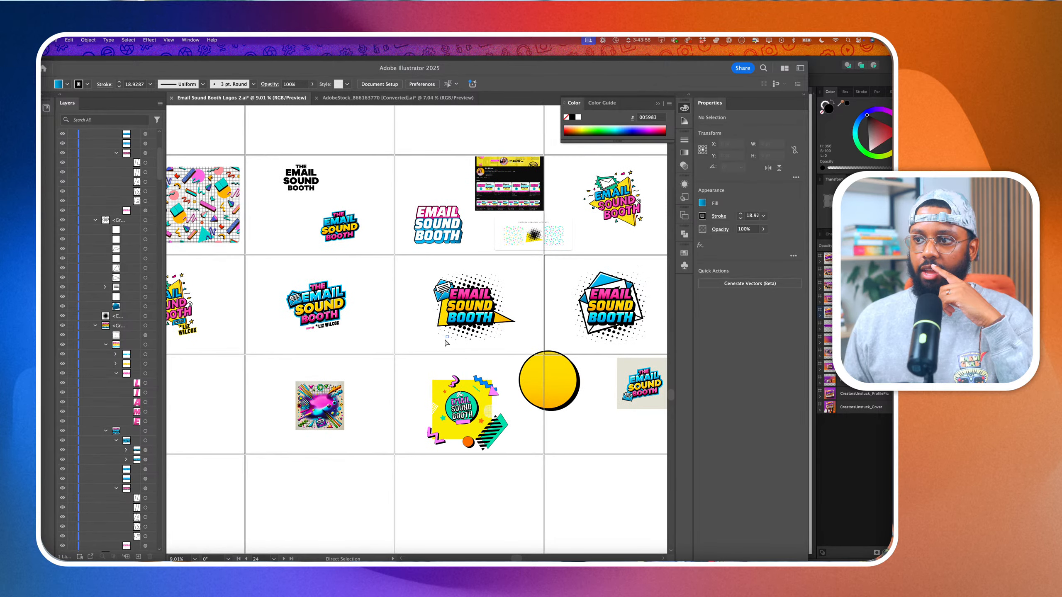
scroll(446, 343, right, 2)
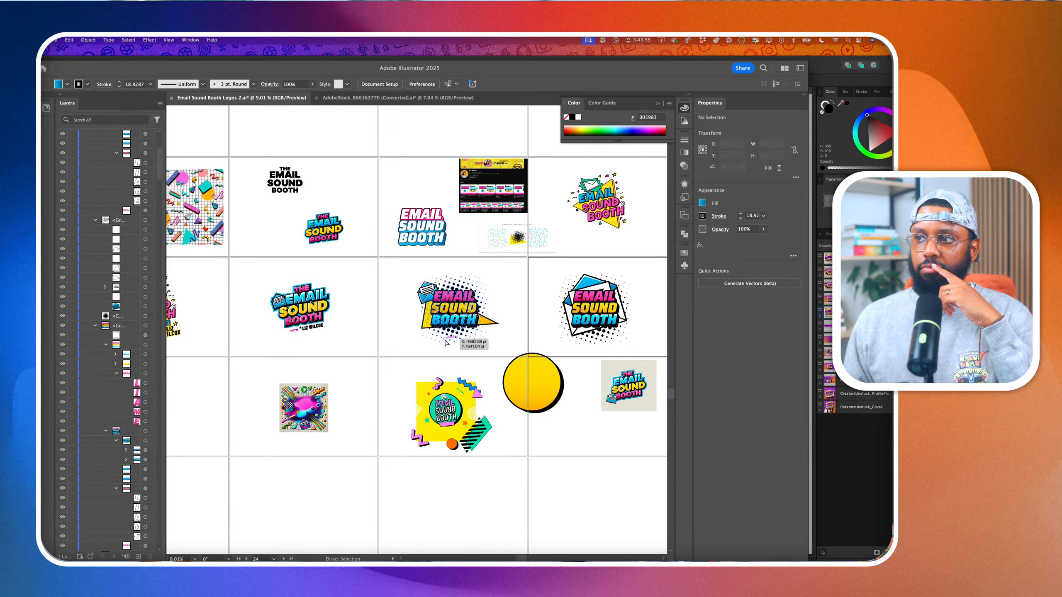
scroll(434, 362, left, 4)
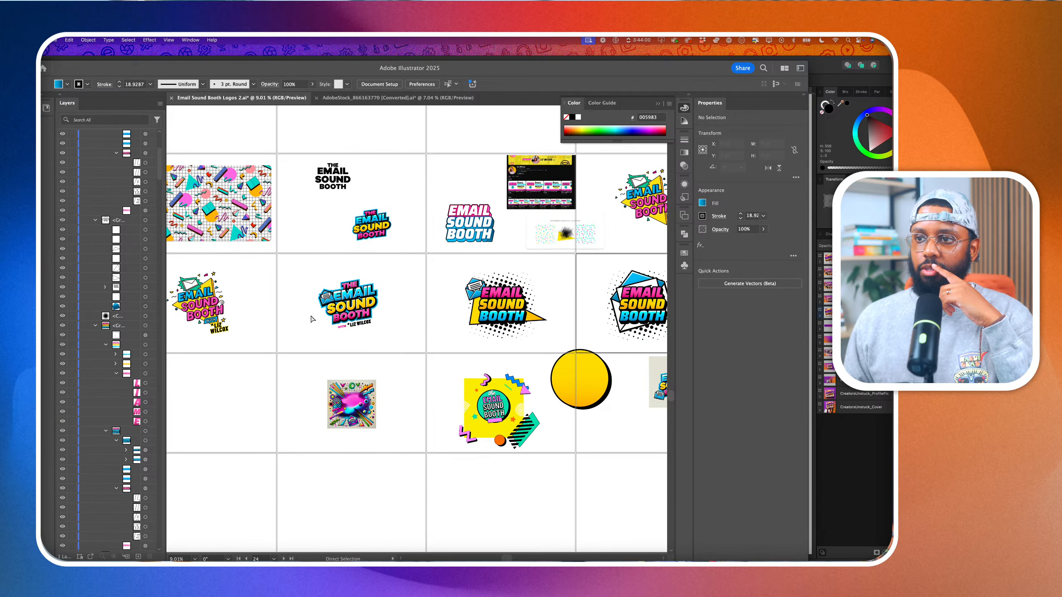
scroll(311, 319, up, 5)
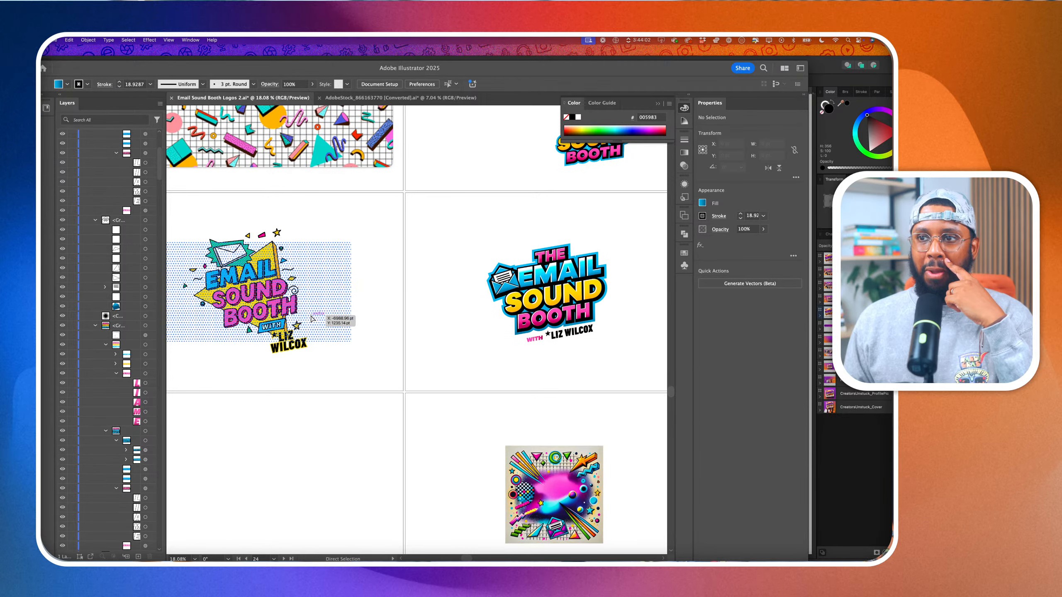
scroll(195, 250, up, 5)
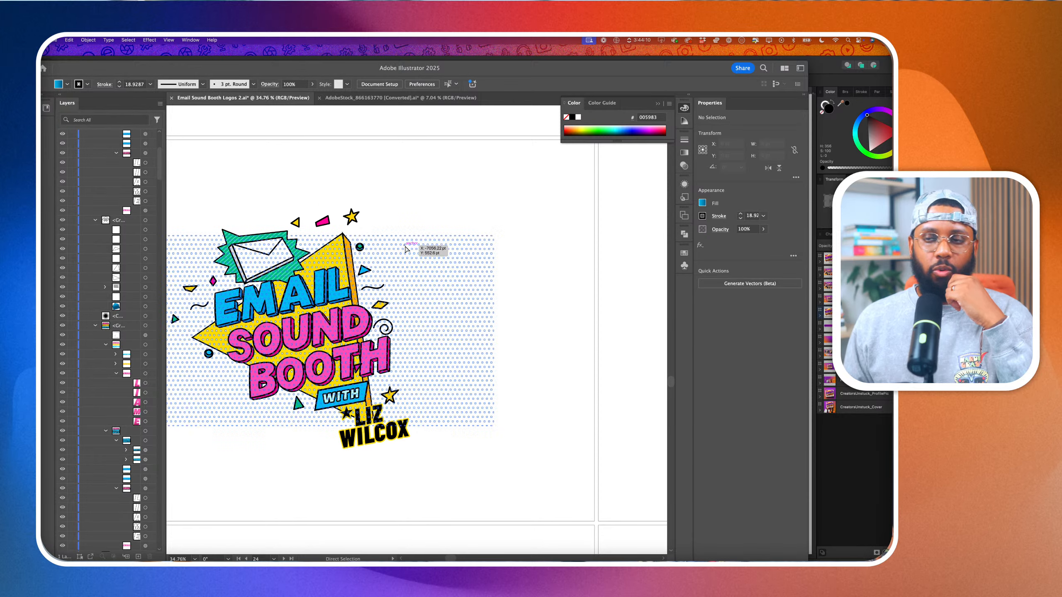
scroll(445, 247, down, 3)
scroll(456, 249, right, 6)
scroll(473, 253, down, 4)
scroll(497, 264, right, 10)
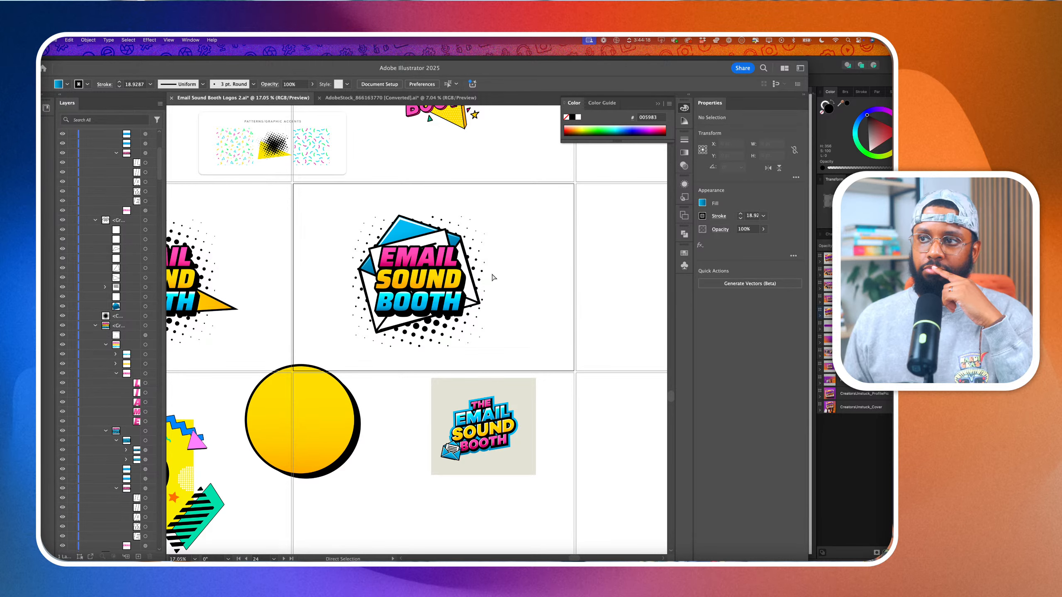
scroll(429, 226, up, 5)
scroll(430, 226, down, 6)
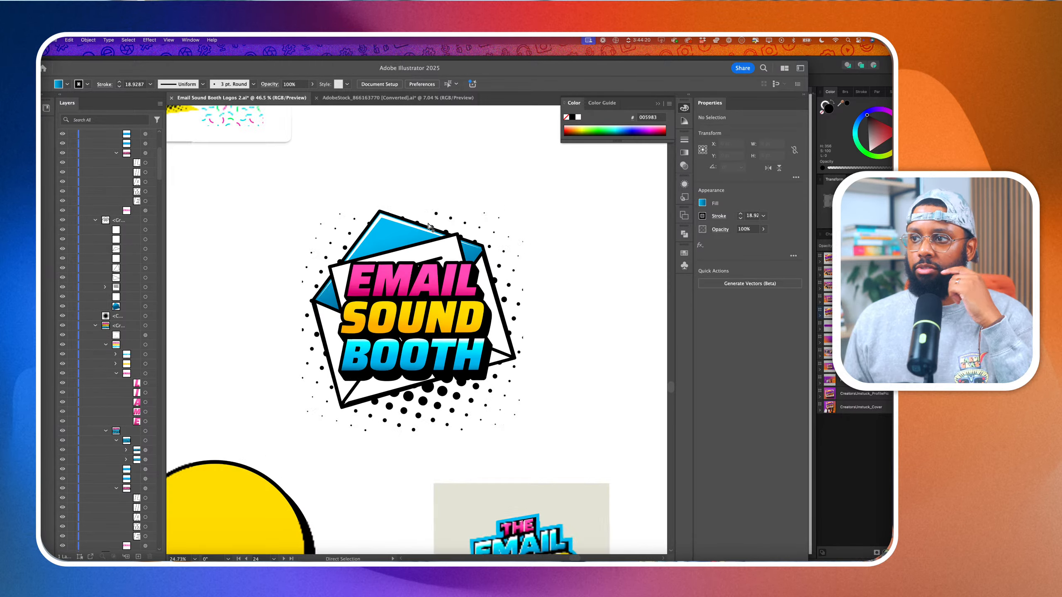
scroll(430, 226, up, 2)
scroll(429, 226, down, 4)
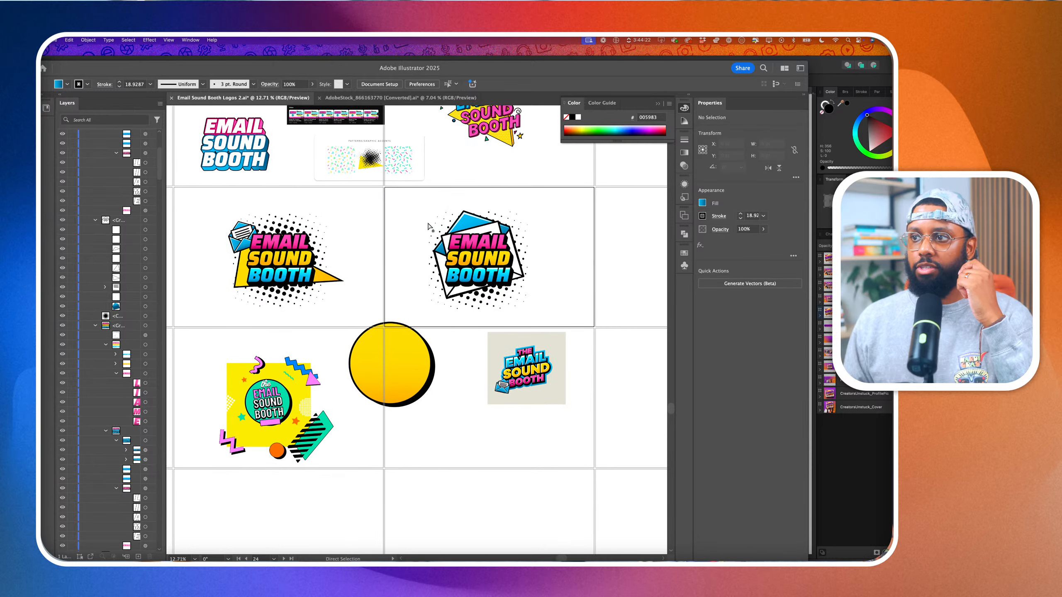
Select the halftone dot pattern behind the envelope and try the blue gradient sampled from the BOOTH lettering on it
click(479, 283)
scroll(479, 283, up, 8)
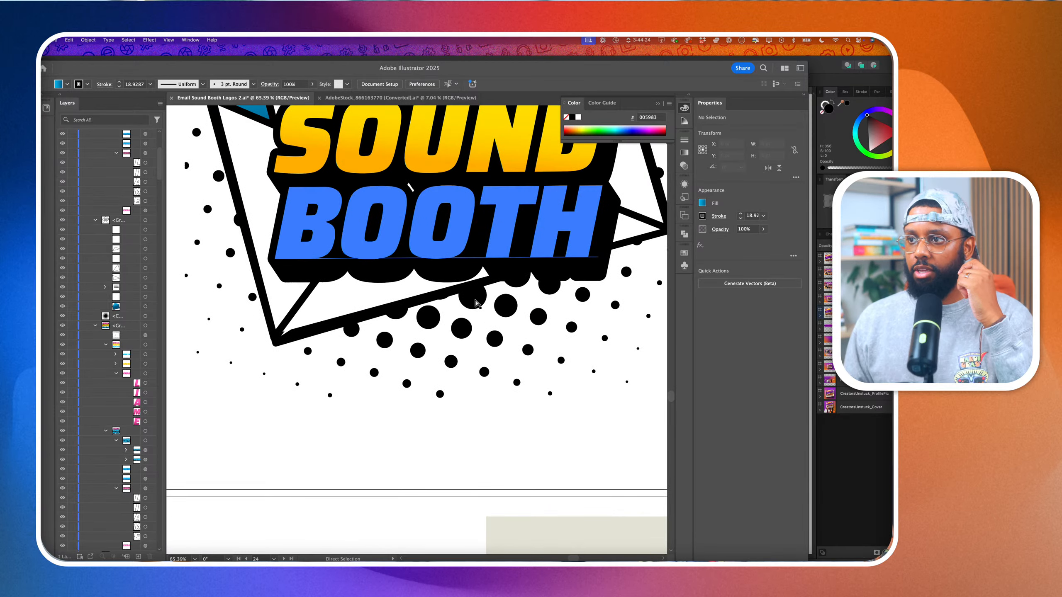
click(476, 302)
scroll(497, 348, down, 3)
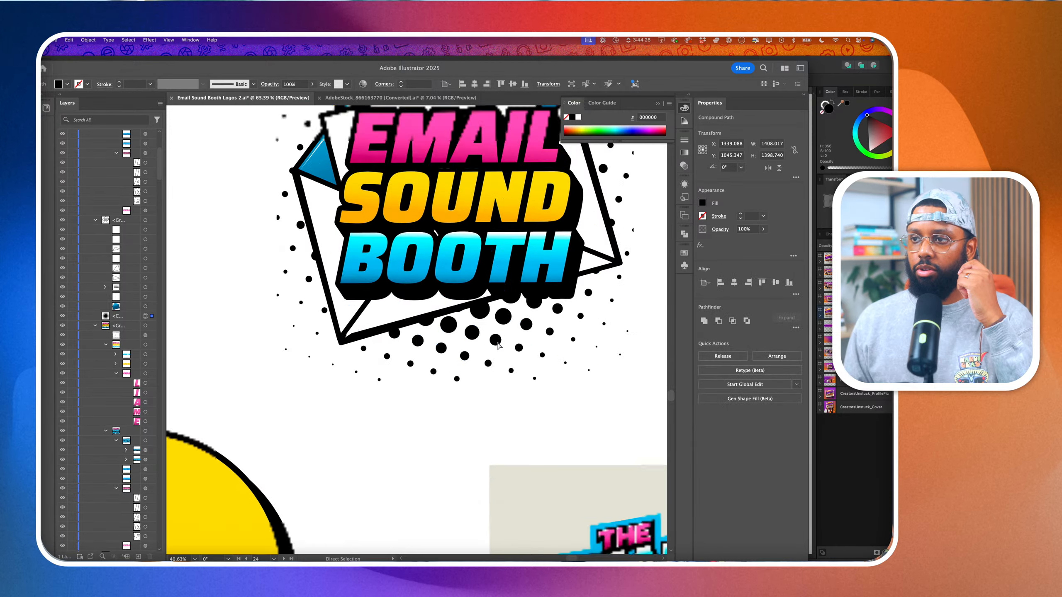
key(i)
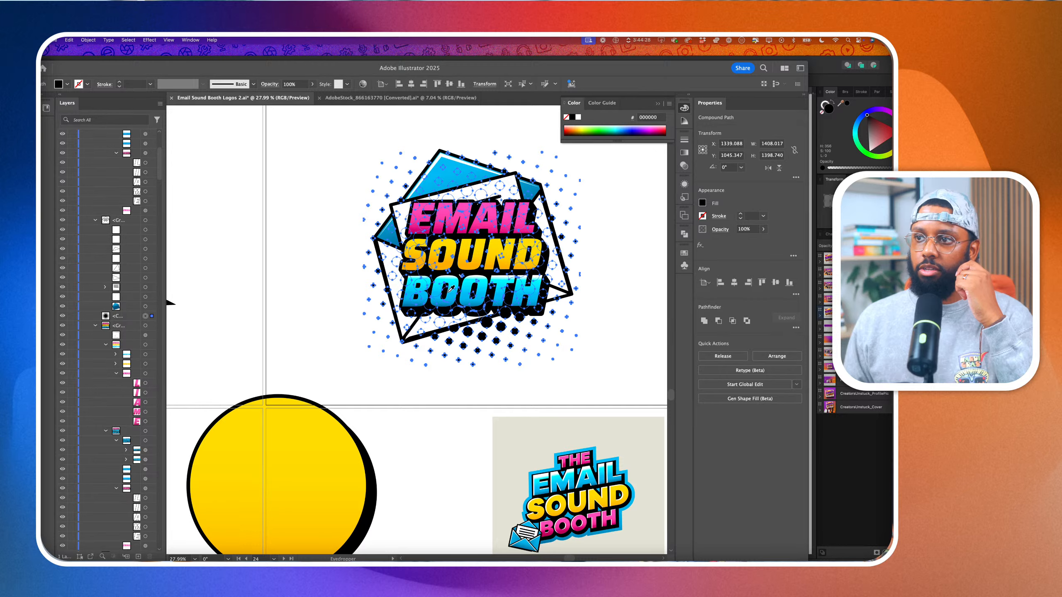
click(437, 288)
scroll(439, 288, down, 3)
scroll(437, 288, up, 3)
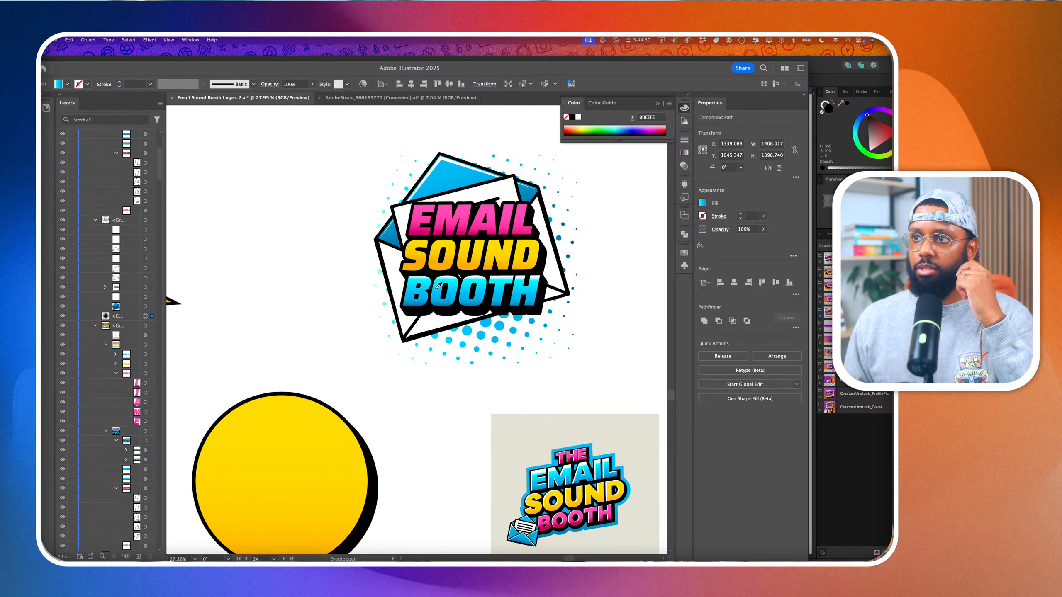
Try the pink gradient sampled from the EMAIL lettering on the halftone dots
click(479, 228)
scroll(479, 228, down, 5)
scroll(480, 226, down, 3)
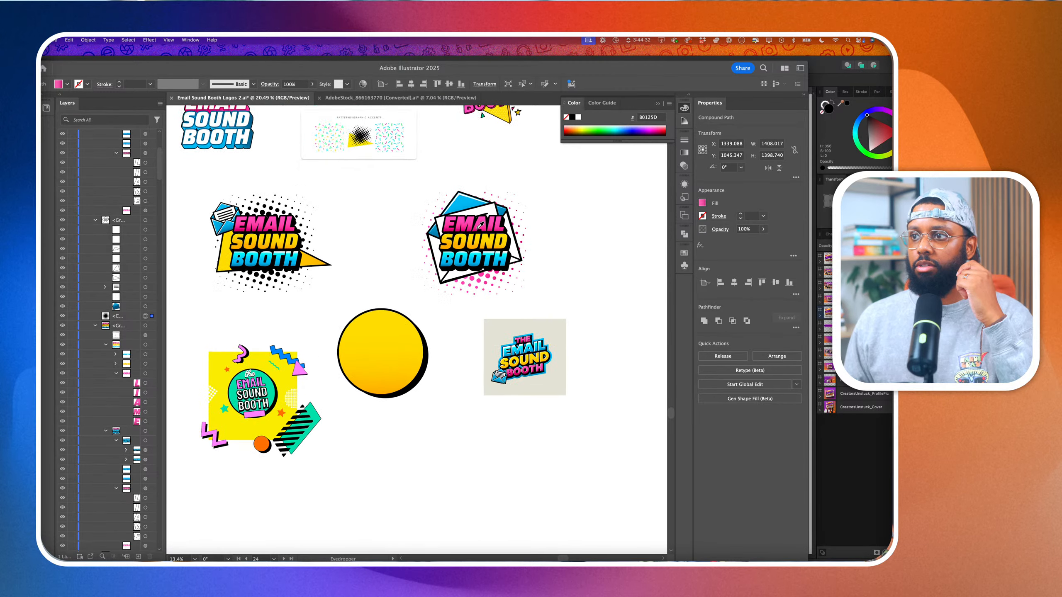
scroll(576, 230, up, 5)
scroll(578, 232, up, 1)
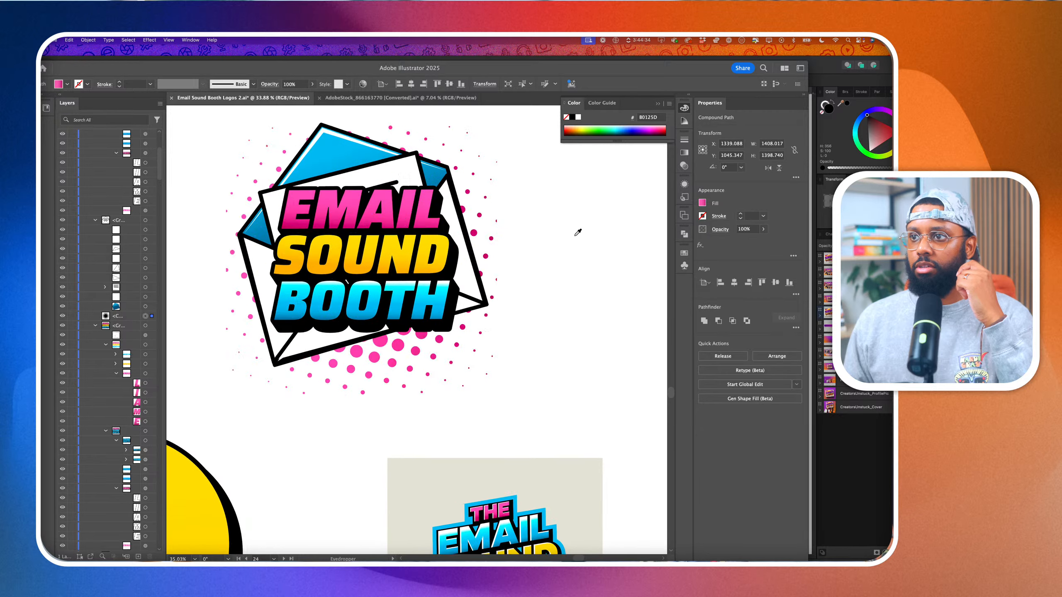
Try the yellow gradient sampled from the SOUND lettering on the halftone dots
click(400, 259)
scroll(400, 260, down, 3)
scroll(414, 276, up, 3)
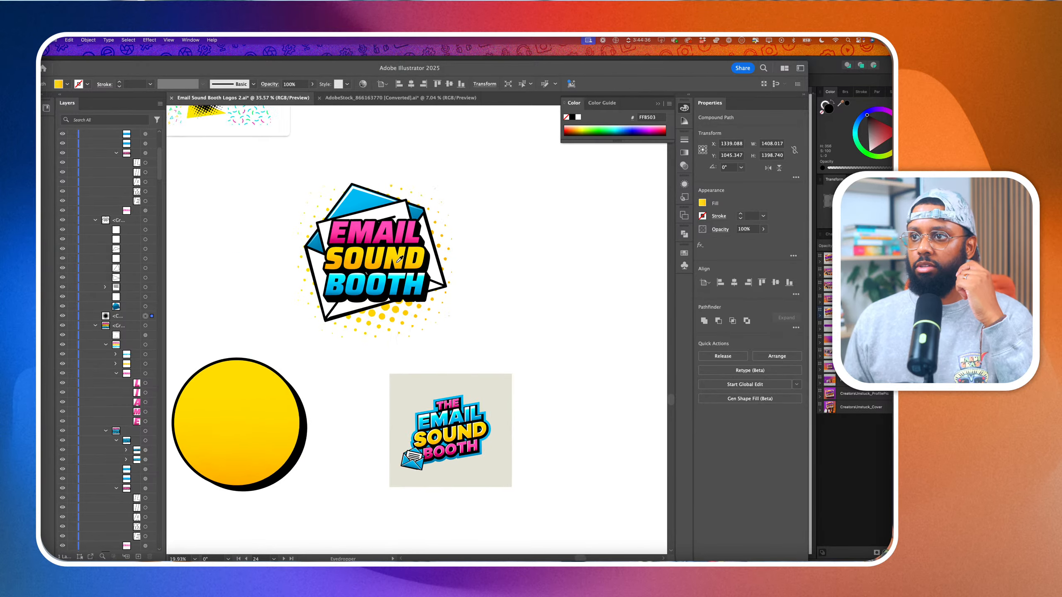
scroll(441, 311, down, 5)
scroll(442, 311, down, 1)
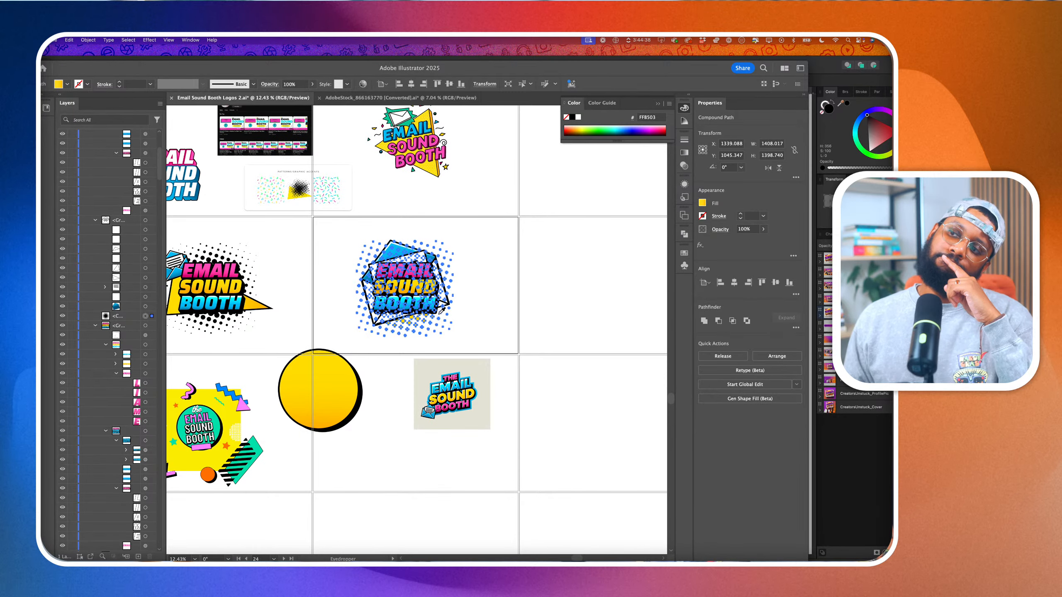
scroll(485, 293, up, 3)
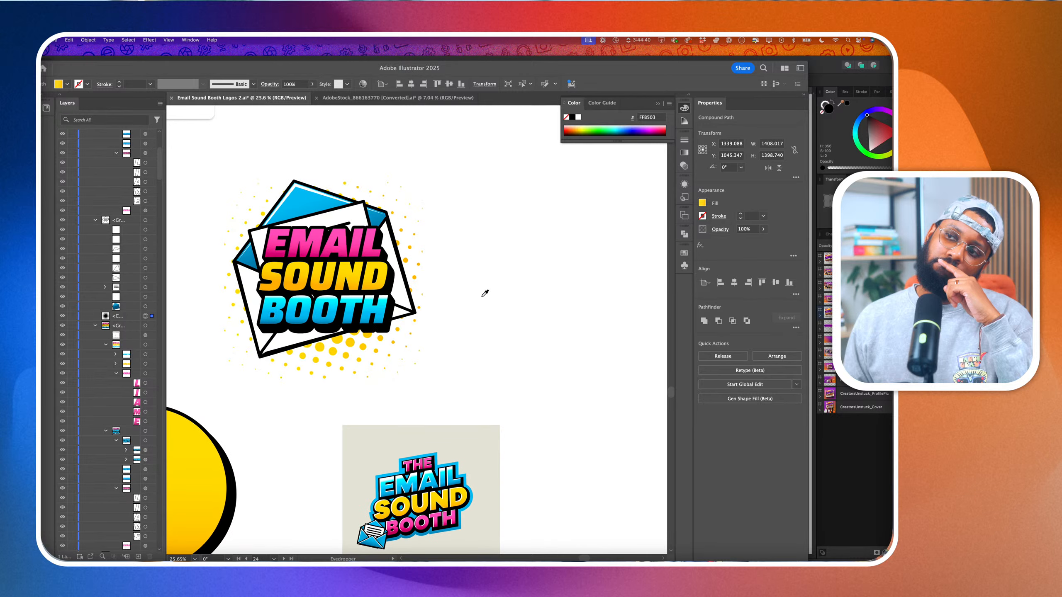
Give the halftone dots the blue gradient fill and black stroke sampled from the envelope's back shape, and deselect them
click(339, 208)
scroll(347, 217, down, 3)
scroll(376, 235, up, 3)
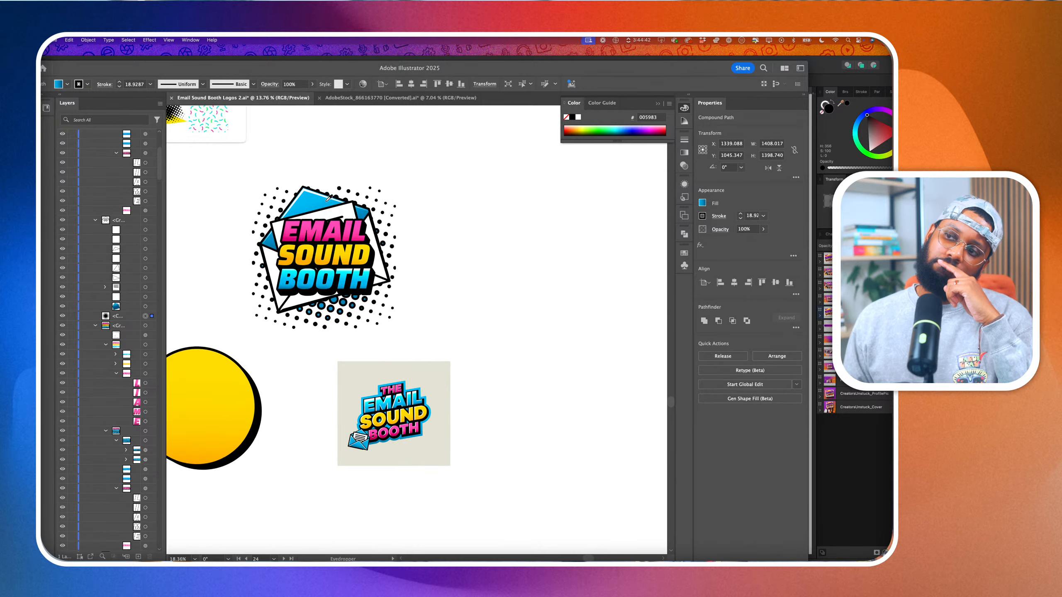
scroll(388, 241, left, 2)
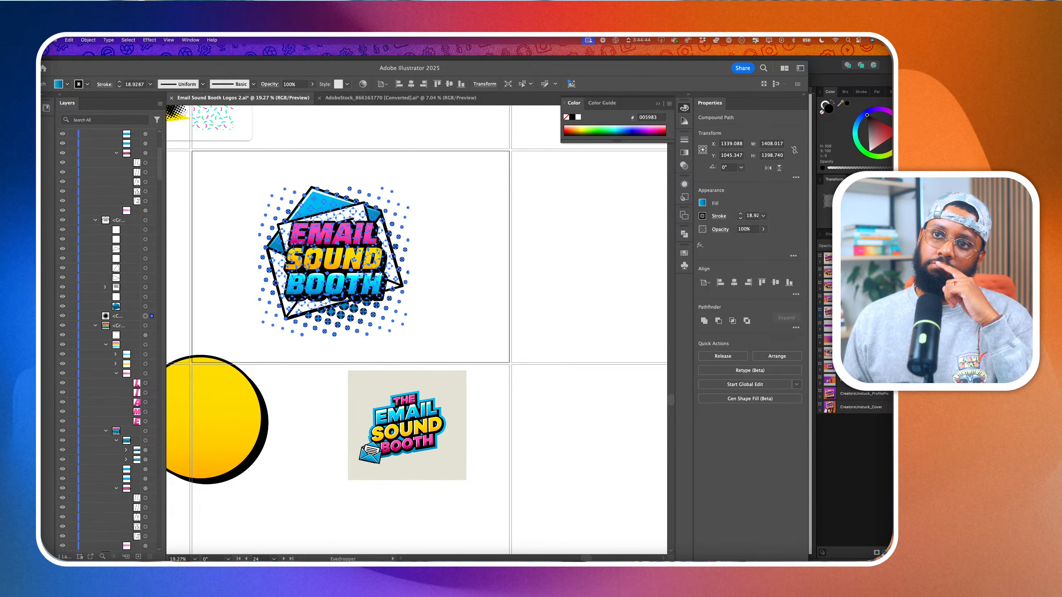
key(a)
click(221, 175)
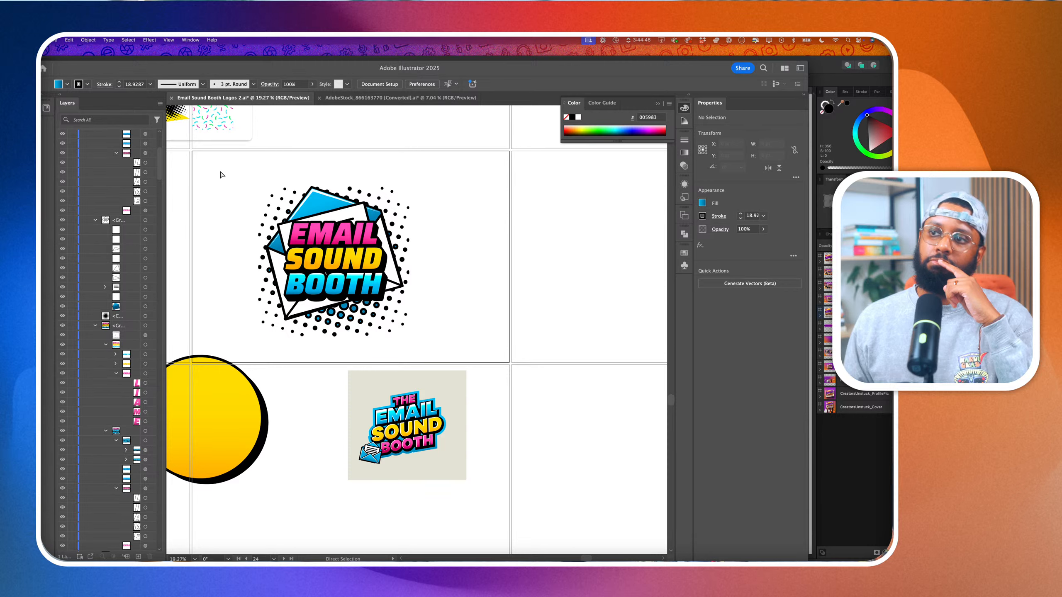
Select the whole halftone dot pattern, reduce its stroke weight to 9 pt, and deselect it
scroll(221, 175, left, 10)
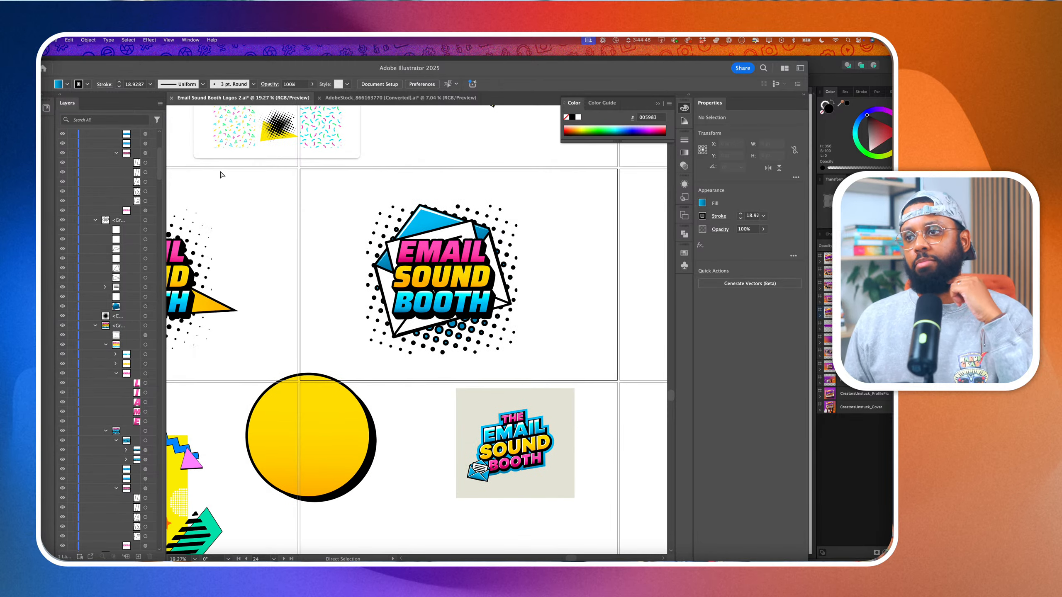
scroll(457, 364, up, 3)
click(462, 319)
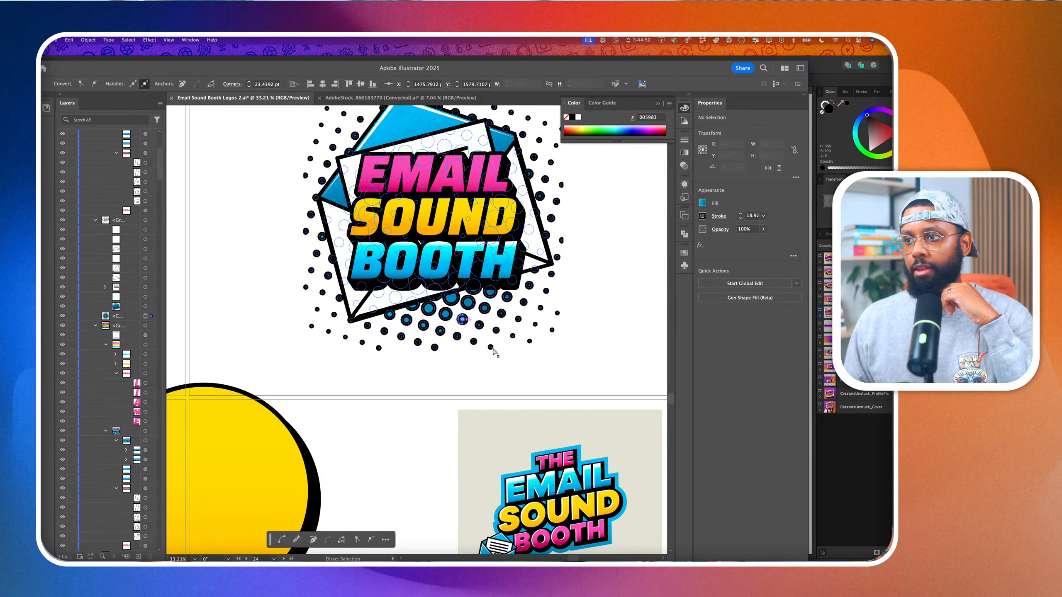
click(155, 315)
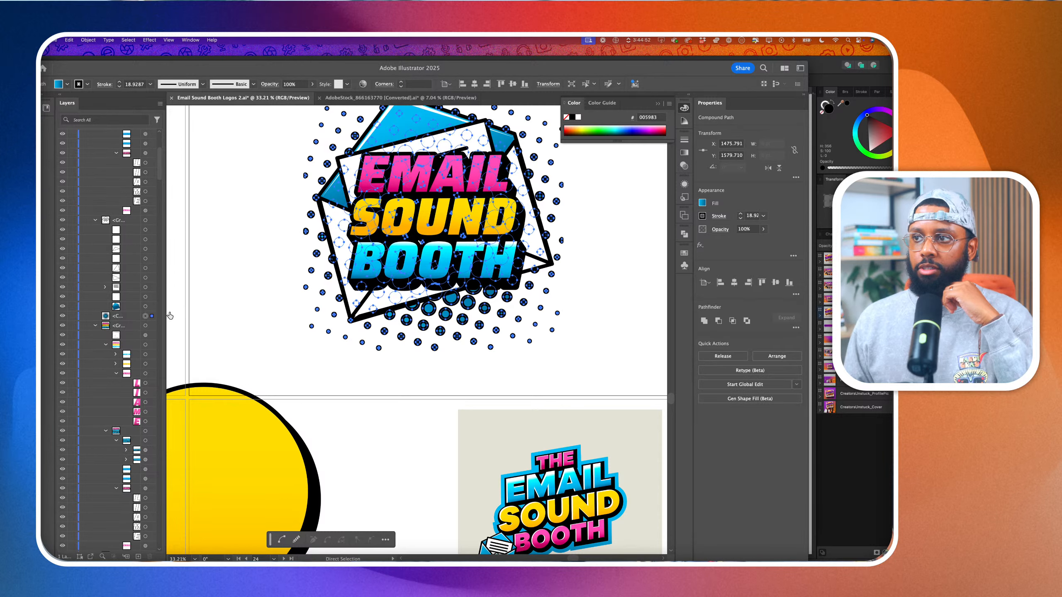
click(741, 218)
click(740, 219)
click(740, 218)
click(741, 218)
click(740, 219)
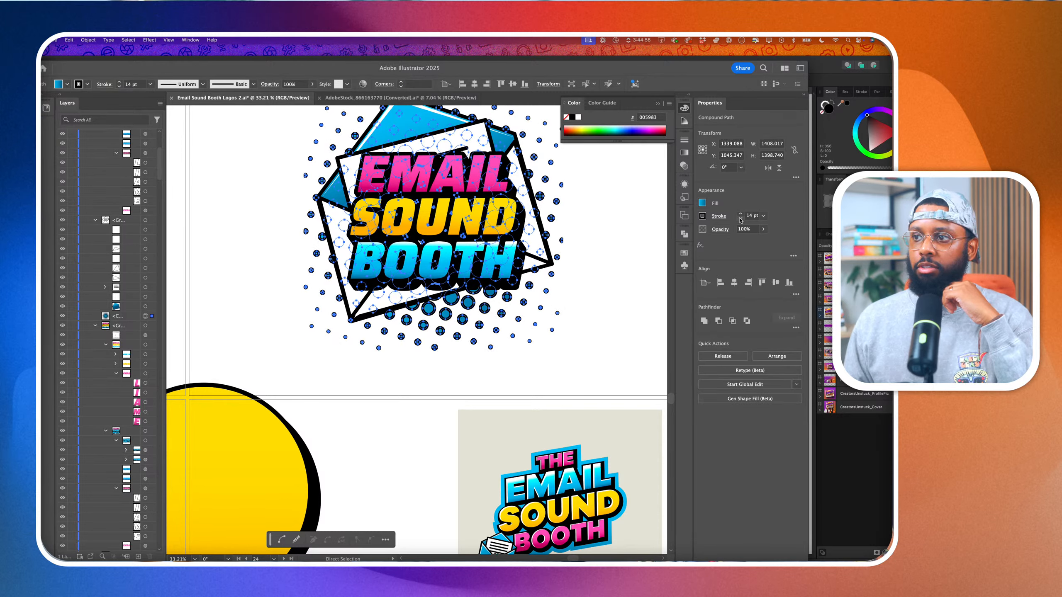
click(740, 218)
click(740, 219)
click(740, 219)
click(740, 218)
click(601, 246)
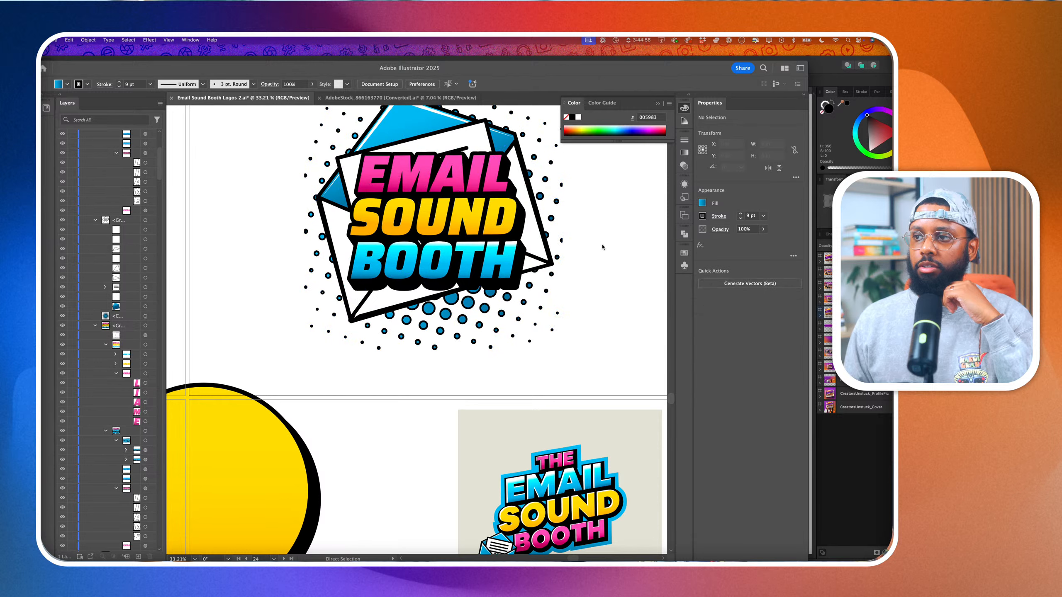
scroll(603, 248, up, 2)
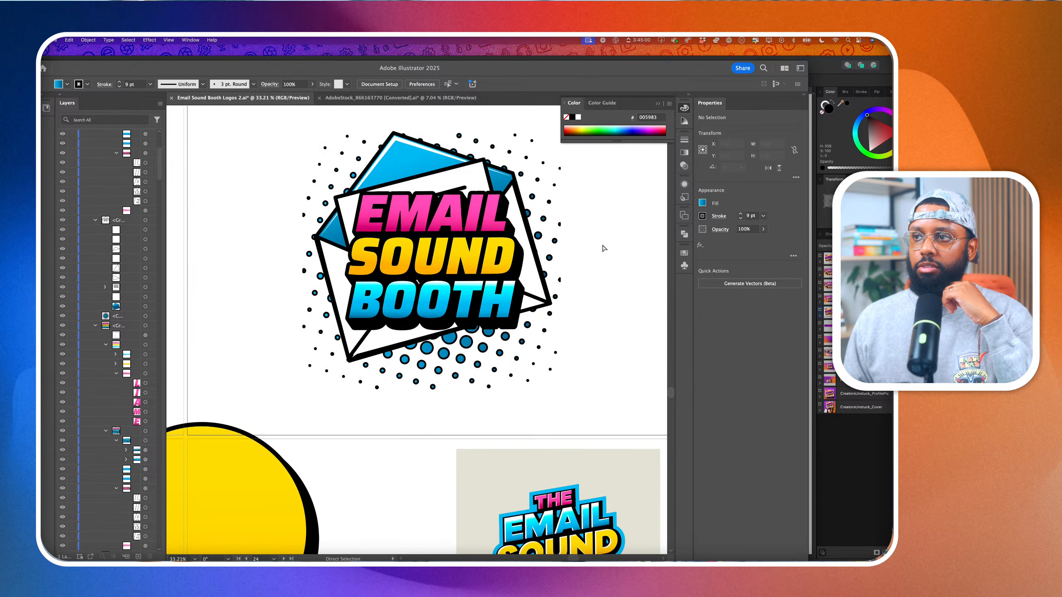
scroll(604, 248, down, 2)
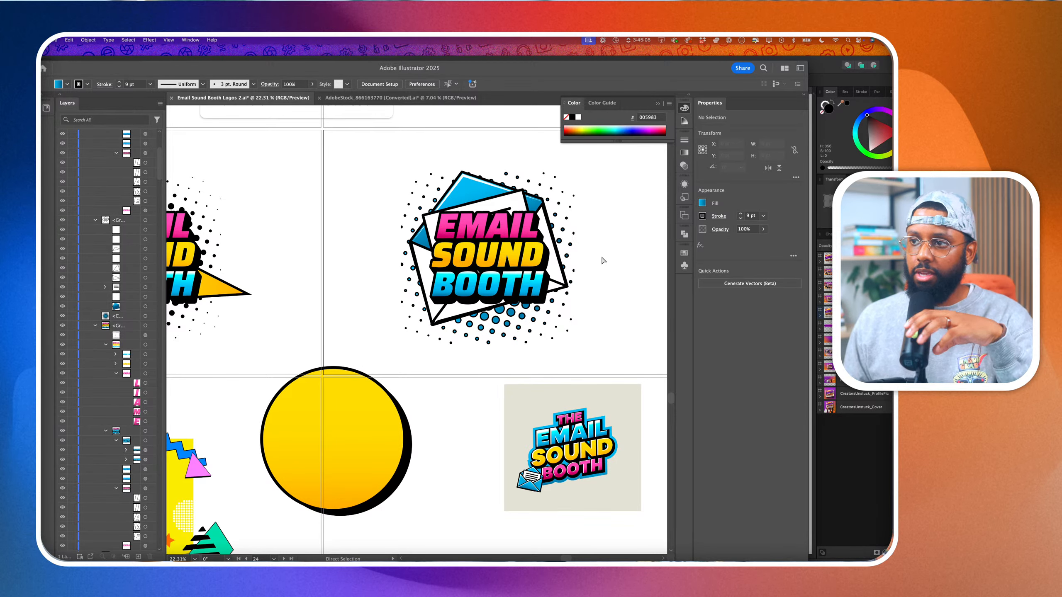
scroll(602, 260, down, 3)
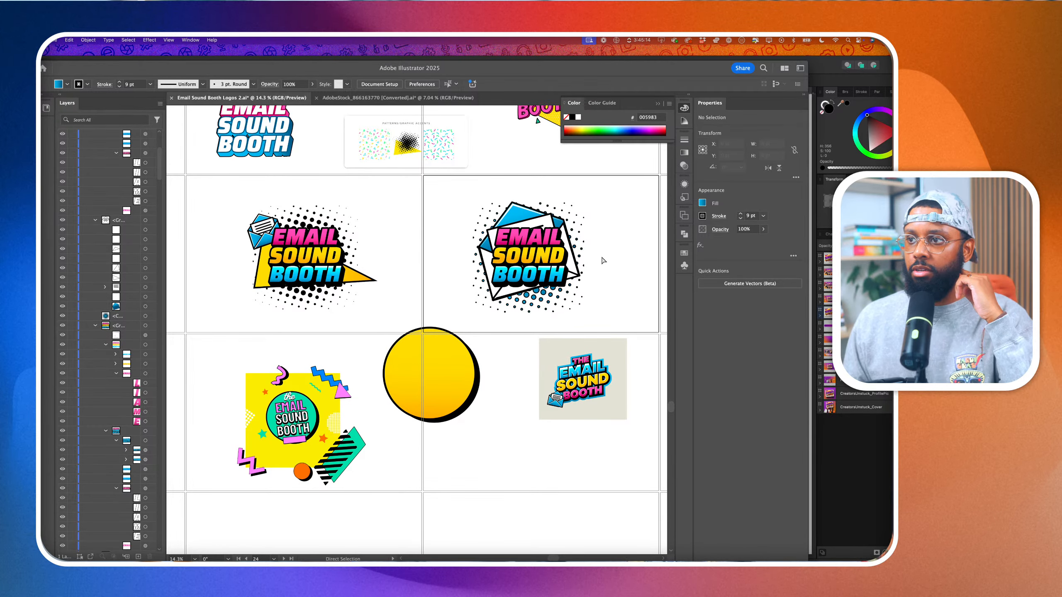
Enlarge the colourful retro illustration to about 1554 pt square, compare it against the logo above, and place it on the artboard beneath that logo
scroll(603, 260, down, 3)
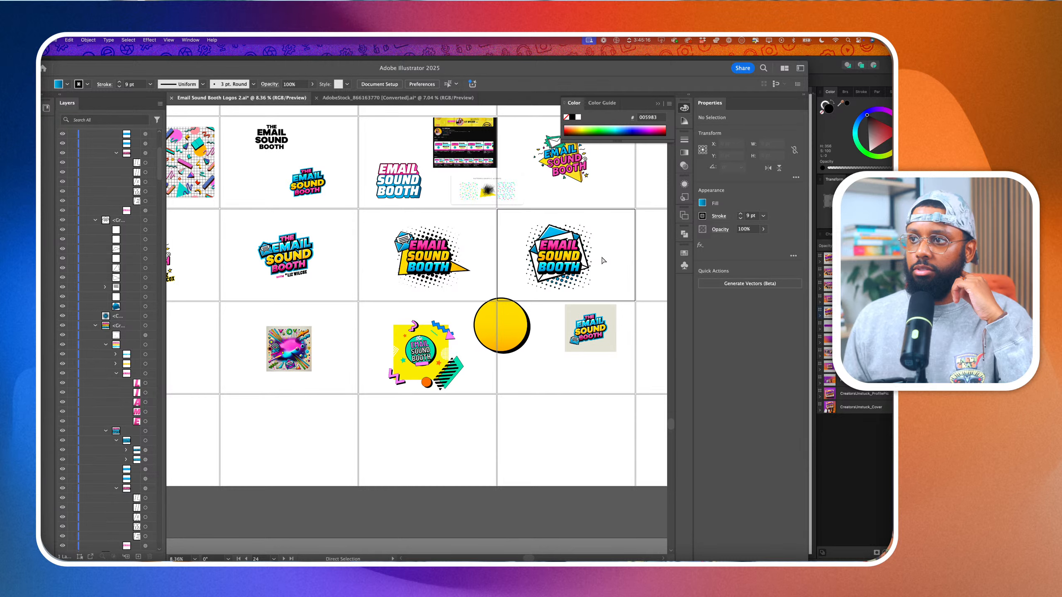
scroll(603, 260, left, 2)
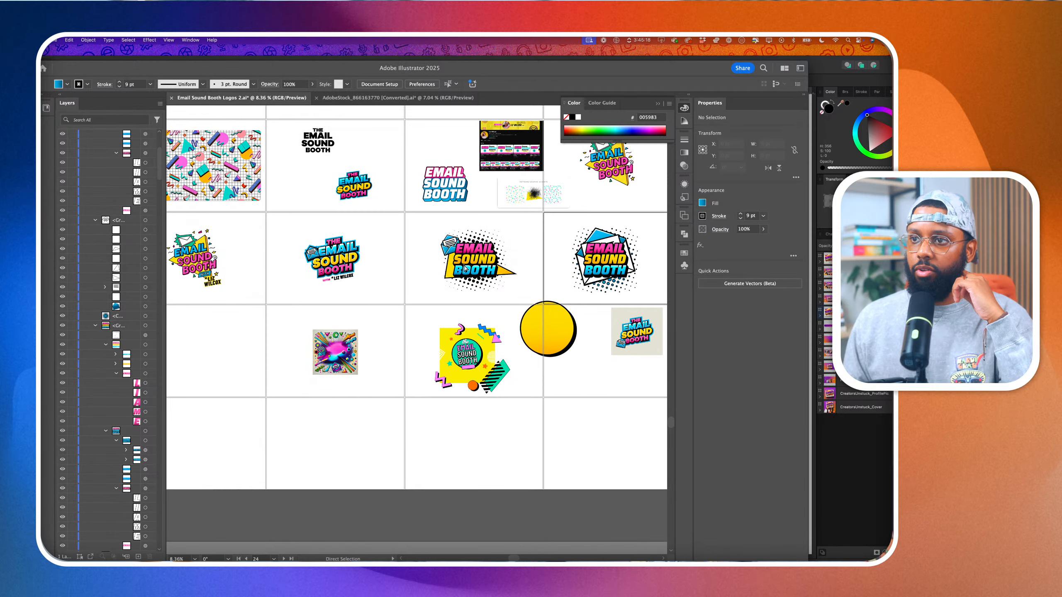
scroll(282, 254, up, 4)
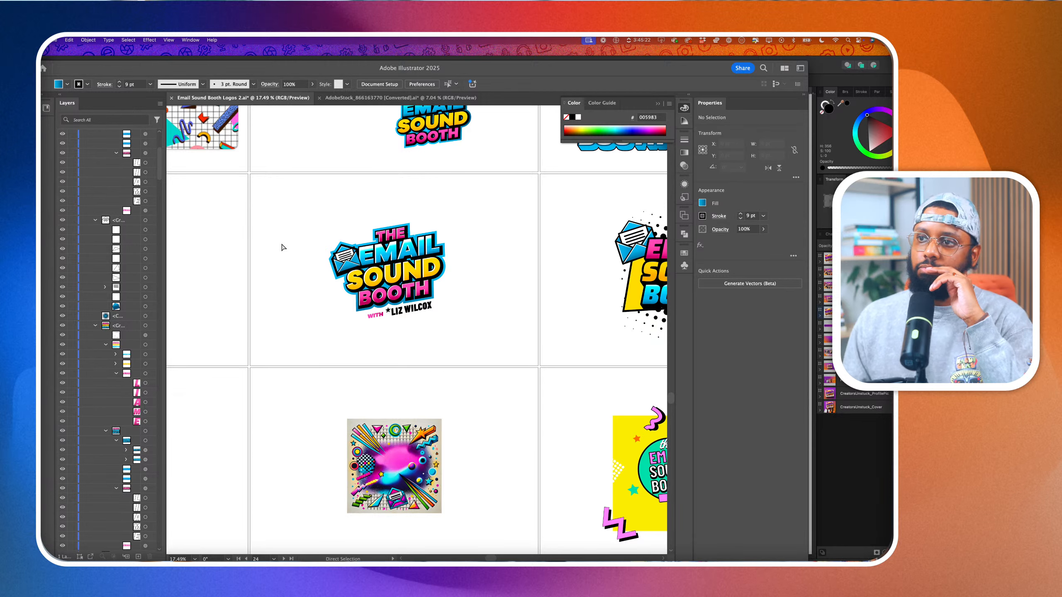
scroll(504, 218, down, 2)
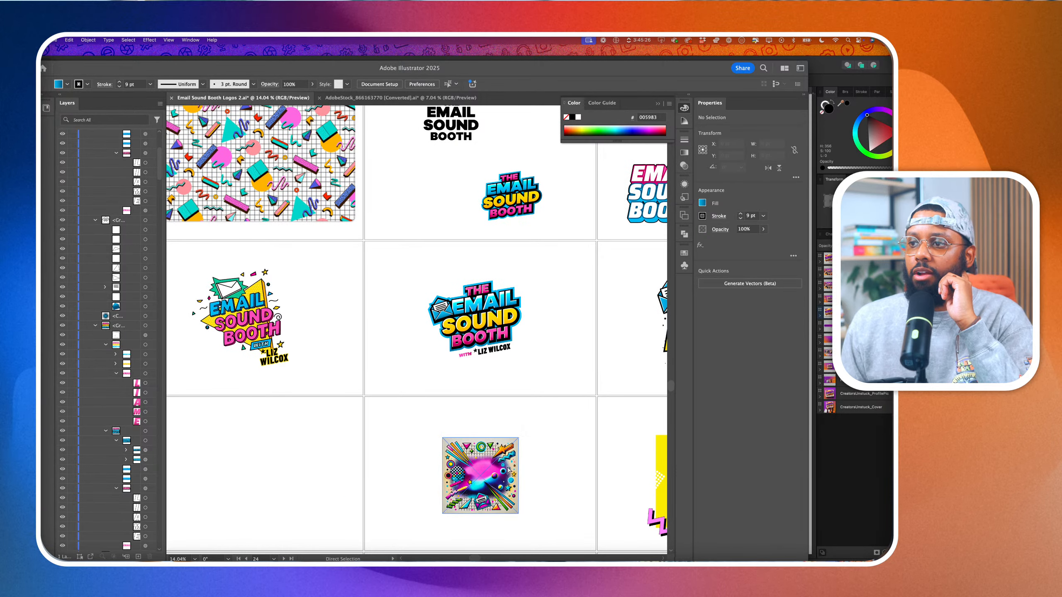
drag(503, 486, 501, 296)
scroll(503, 435, up, 2)
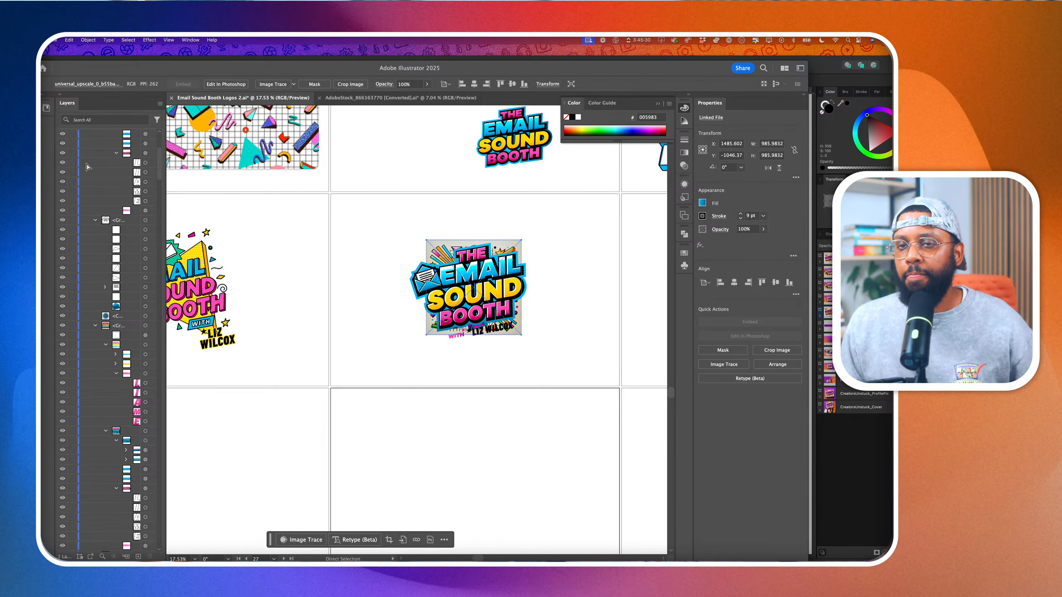
drag(521, 335, 549, 384)
scroll(530, 363, up, 1)
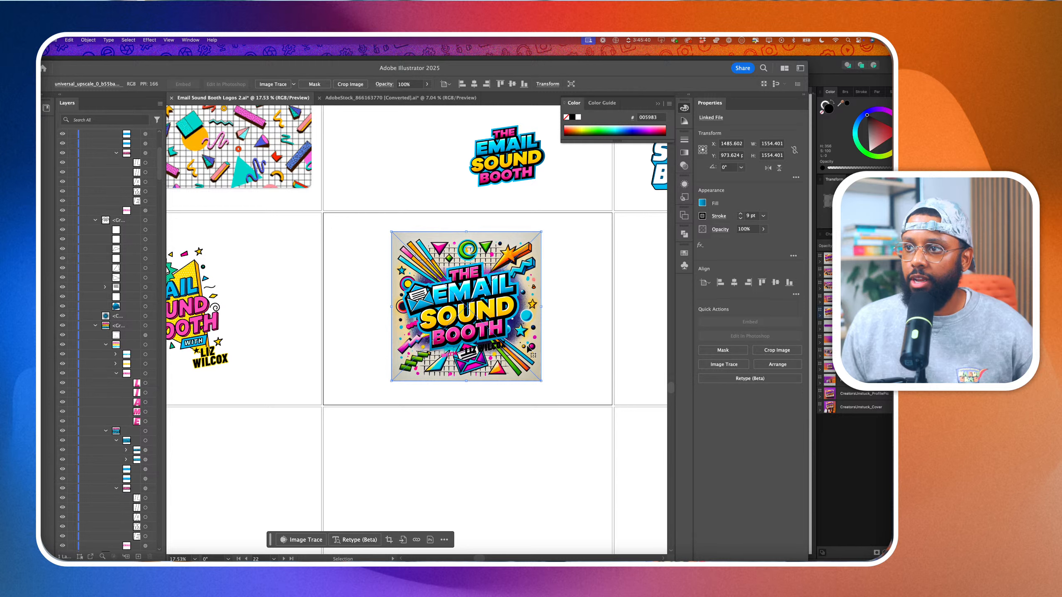
drag(406, 234, 184, 287)
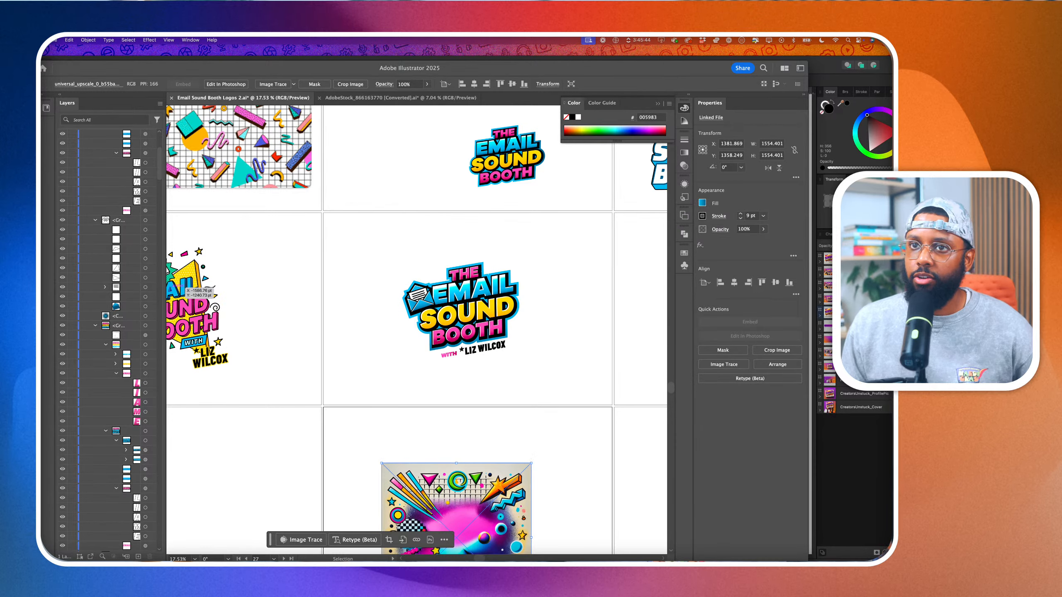
Draw a straight vertical line with the Pen tool, extend it to about 1601 pt tall, and place it beside the logo
key(p)
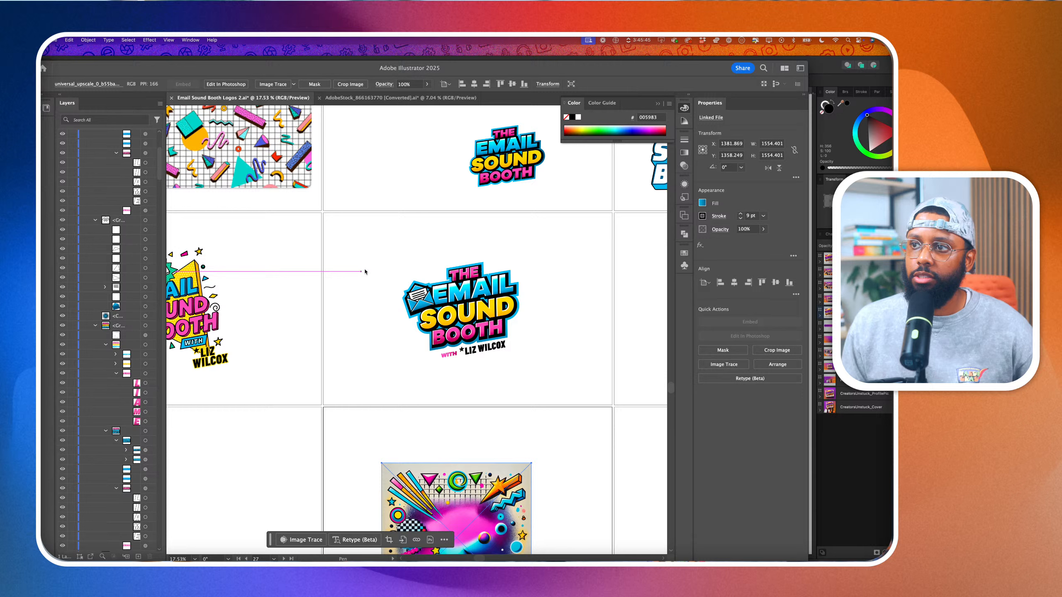
click(411, 244)
click(411, 365)
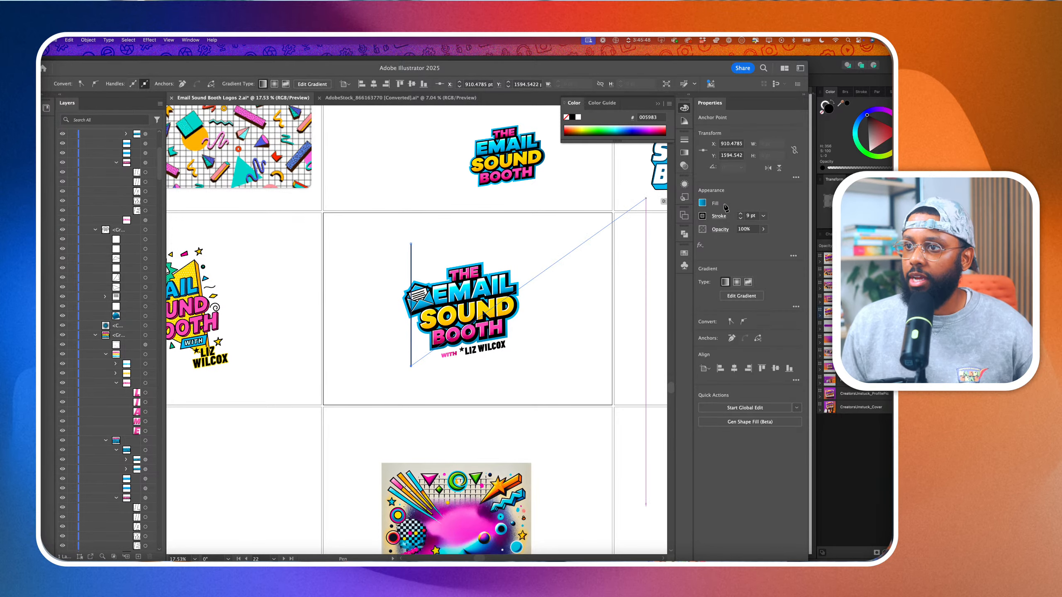
key(v)
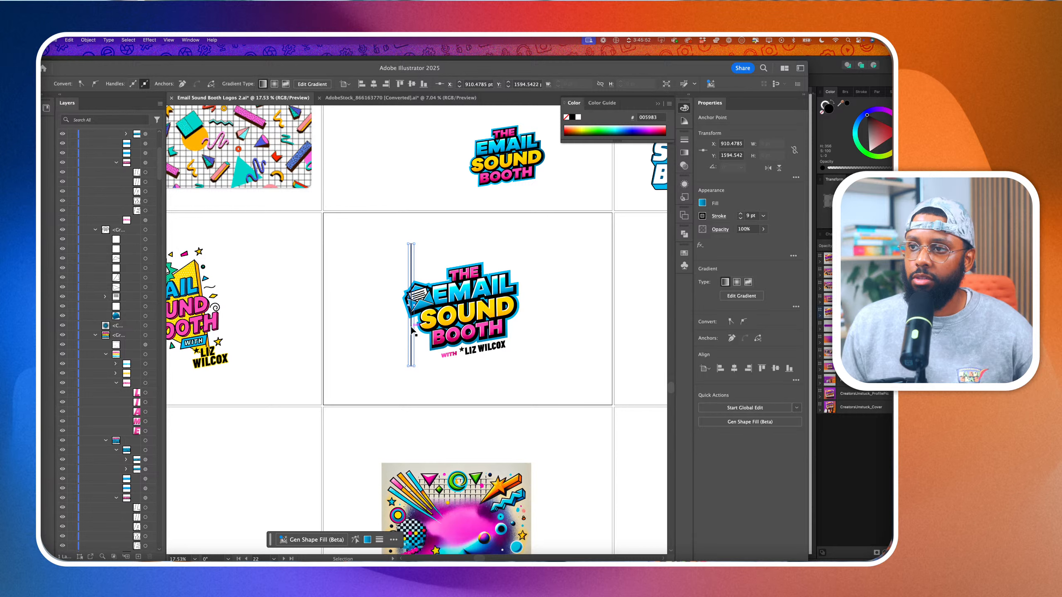
mouse_move(413, 331)
mouse_down()
mouse_move(363, 330)
mouse_move(363, 397)
mouse_up()
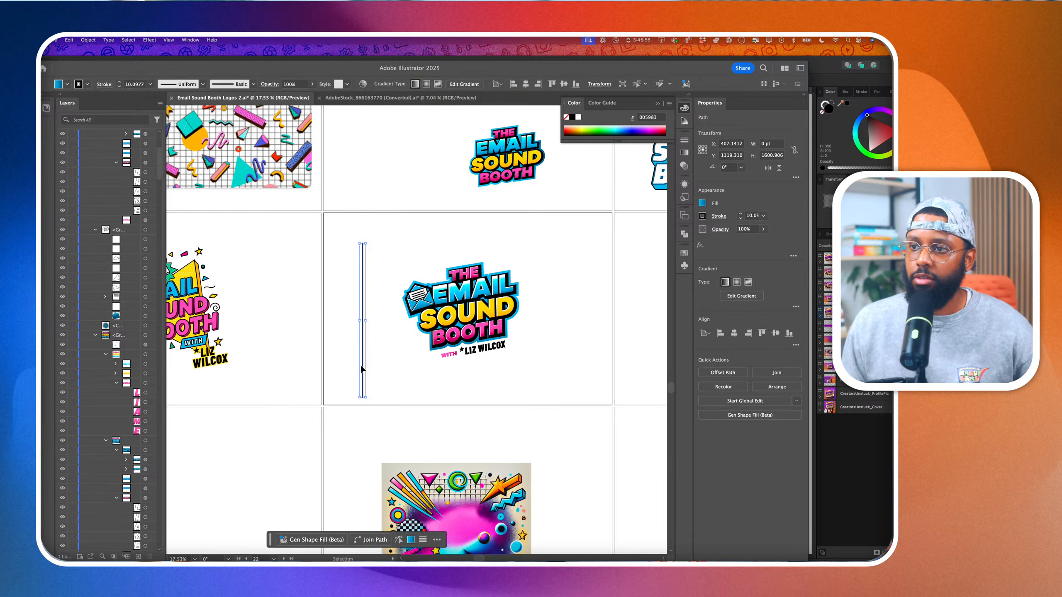
Duplicate the vertical line repeatedly into a row about 1479 pt wide across the logo, and centre all the lines vertically on the artboard
drag(363, 355, 409, 353)
click(408, 336)
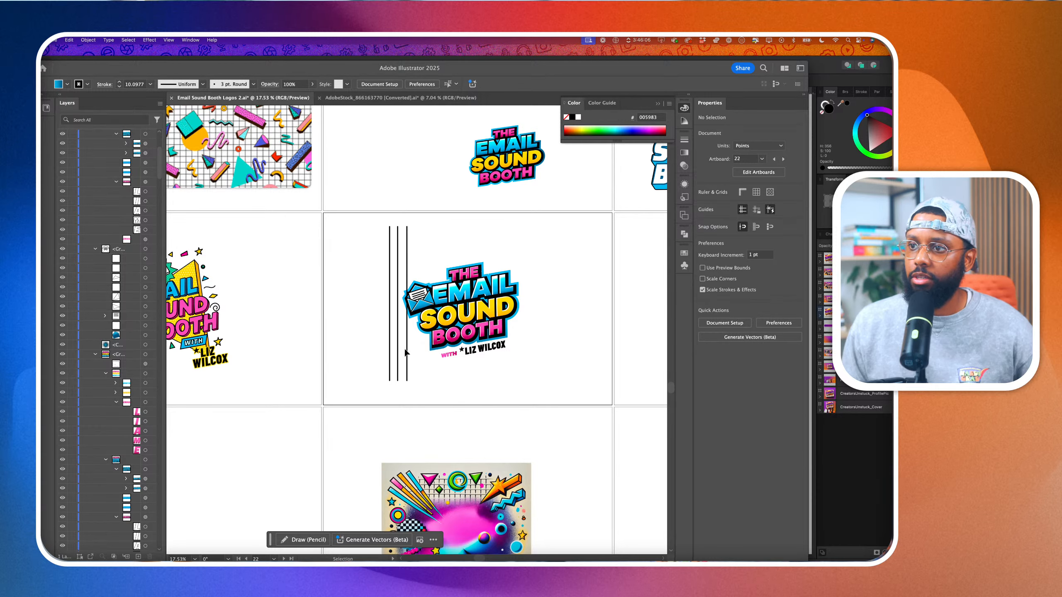
drag(408, 353, 447, 355)
click(423, 349)
drag(446, 355, 458, 355)
drag(458, 354, 534, 371)
click(498, 361)
click(507, 366)
click(505, 371)
click(516, 370)
click(527, 370)
drag(544, 260, 379, 251)
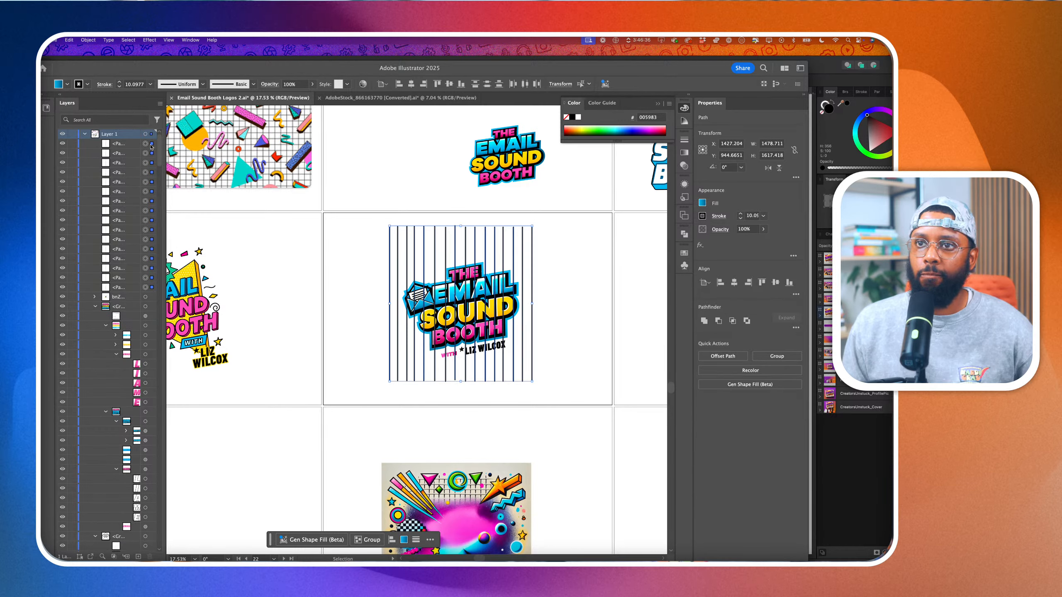
click(776, 283)
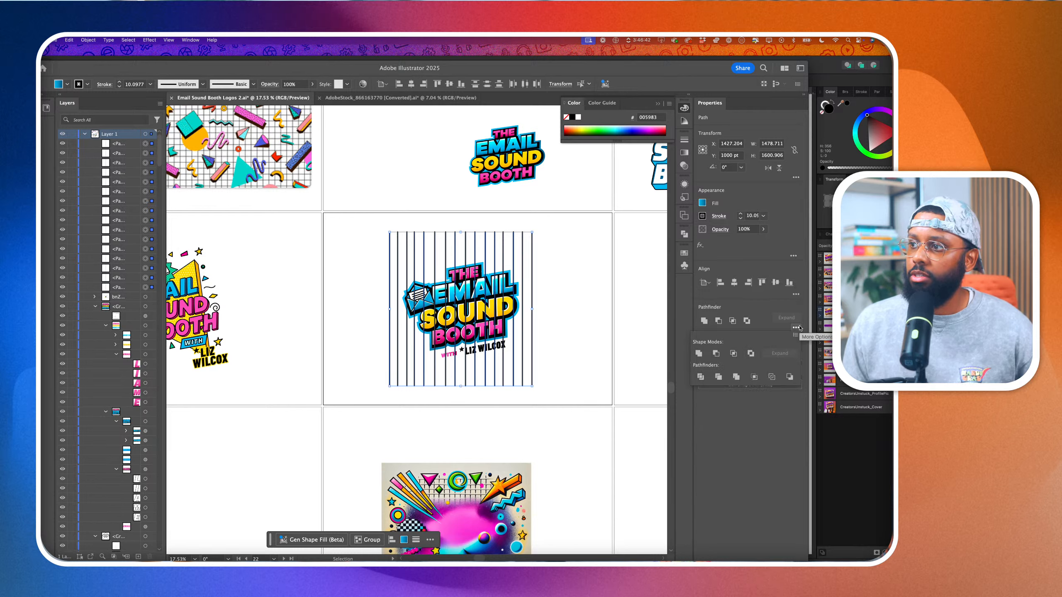
Try distributing the horizontal spacing of the vertical lines relative to the artboard, and undo it
click(796, 295)
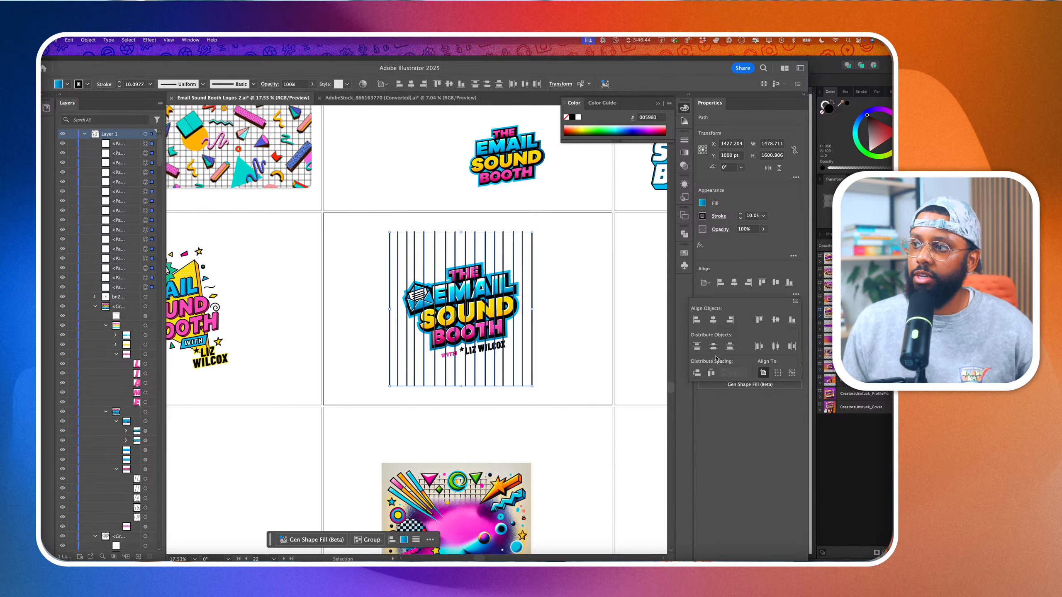
click(711, 373)
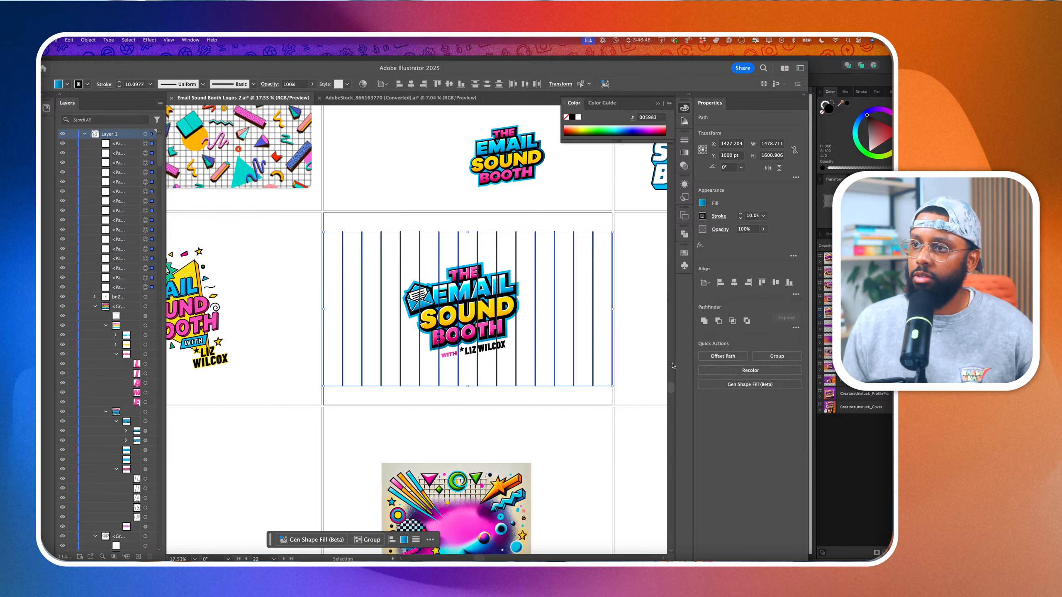
key(super+z)
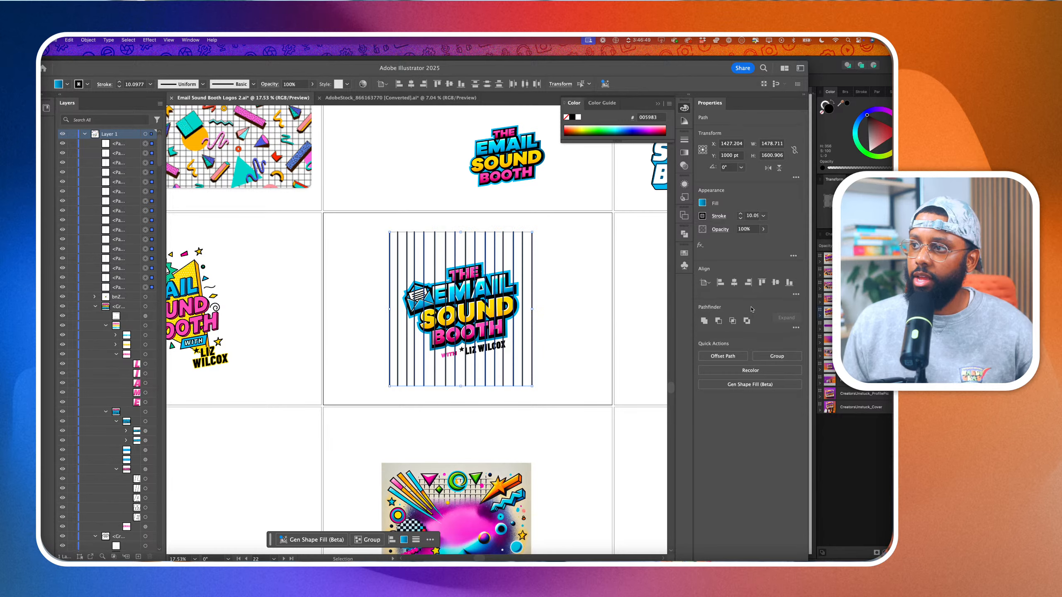
Distribute the vertical lines' horizontal spacing evenly relative to the selection, and group them
click(796, 295)
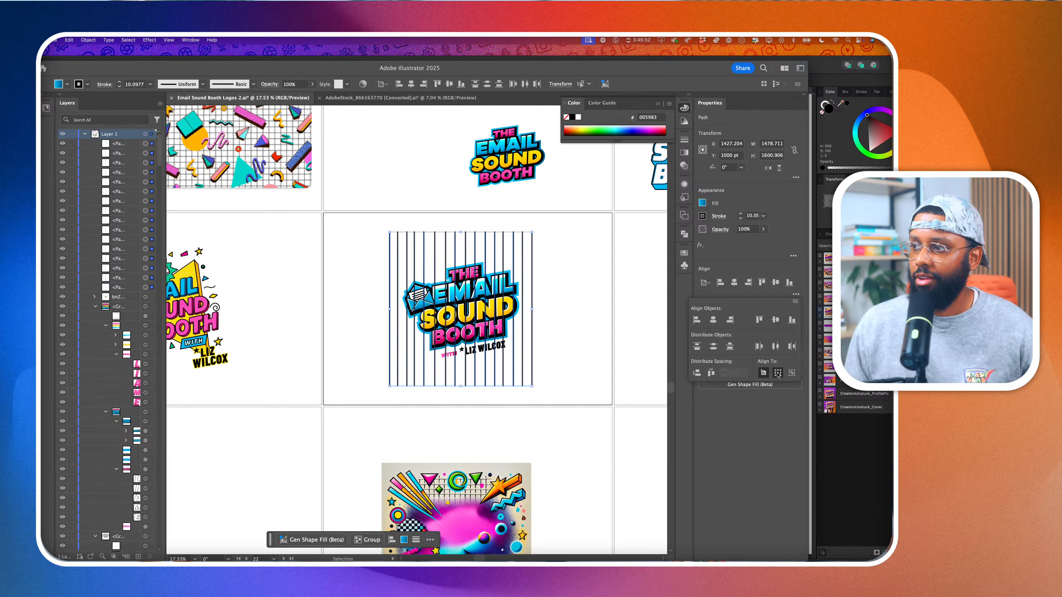
click(712, 372)
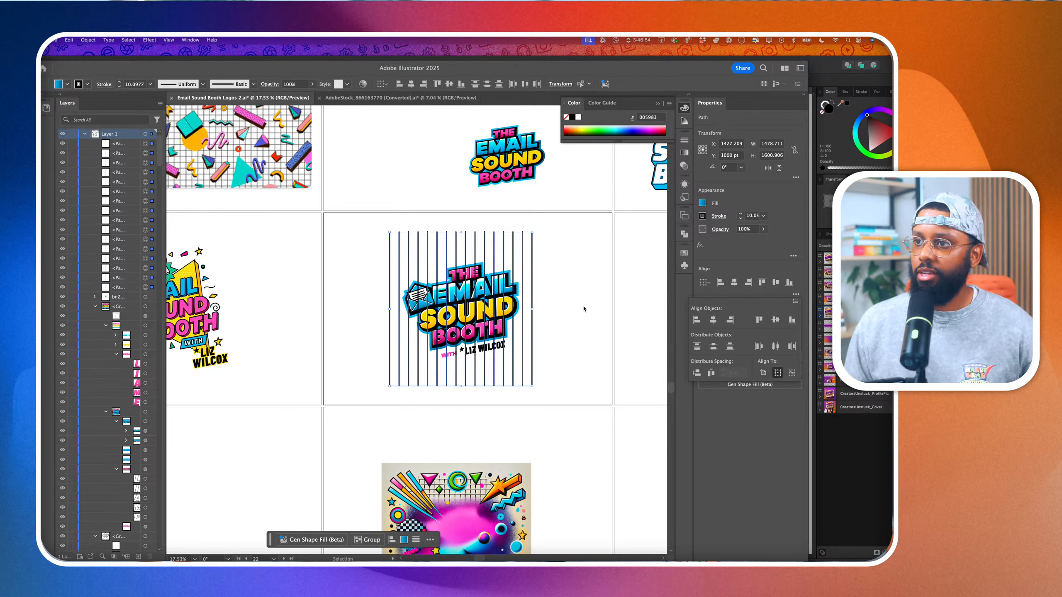
key(super+g)
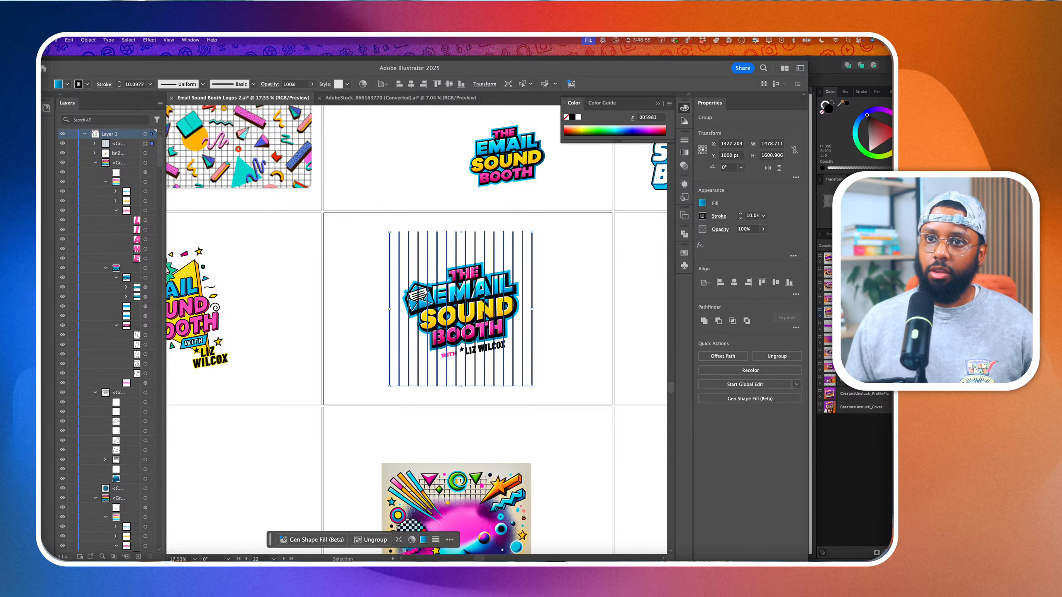
Paste a copy of the line group in place and rotate it about 90° to form a grid over the logo
key(super+c)
key(super+f)
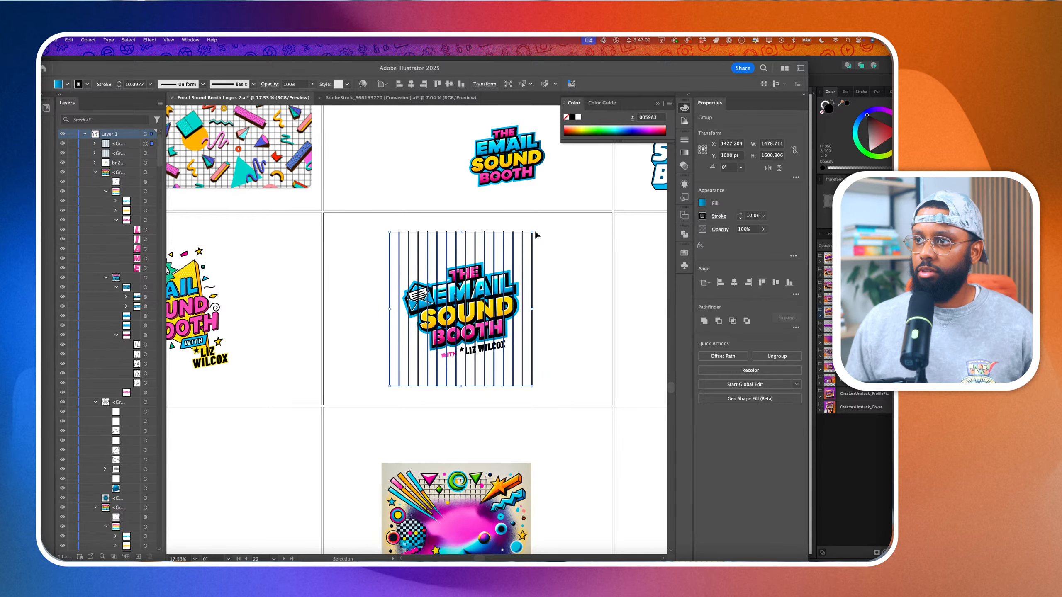
drag(536, 233, 439, 237)
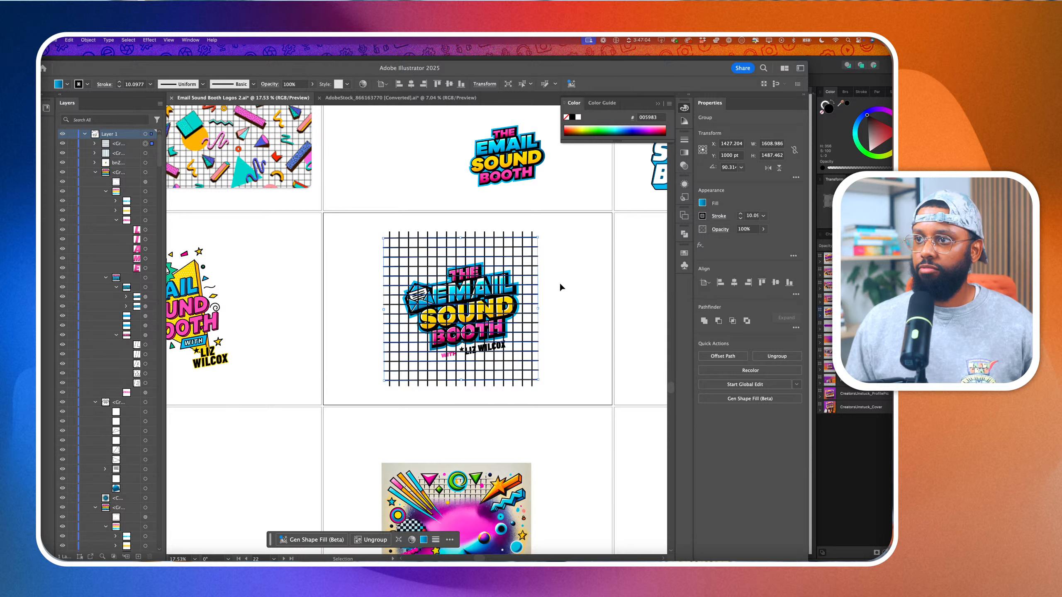
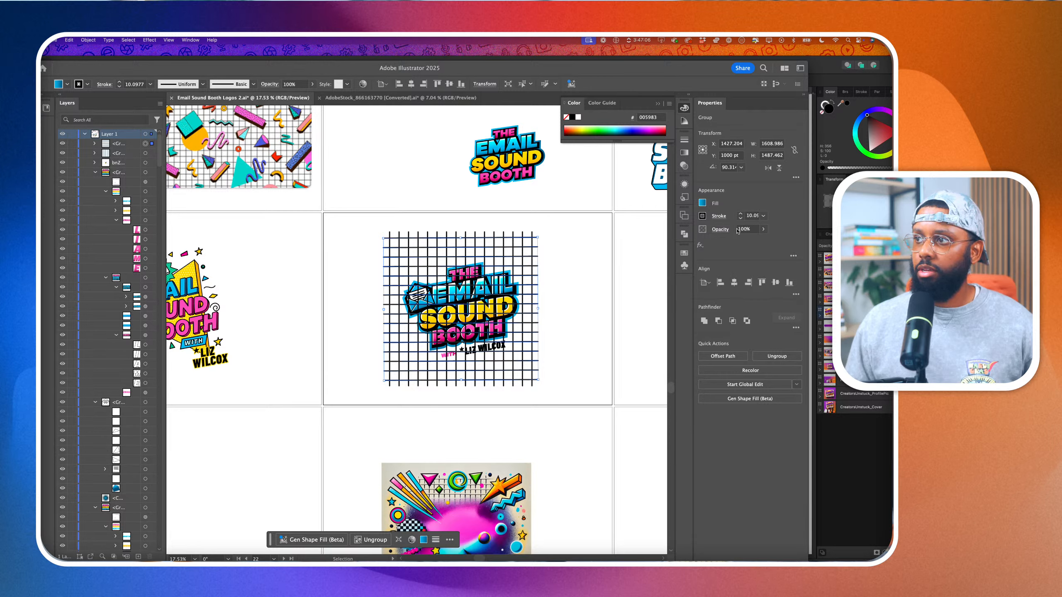
Select both line groups, reduce their stroke weight to 5 pt, and group them as one grid
shift+click(151, 154)
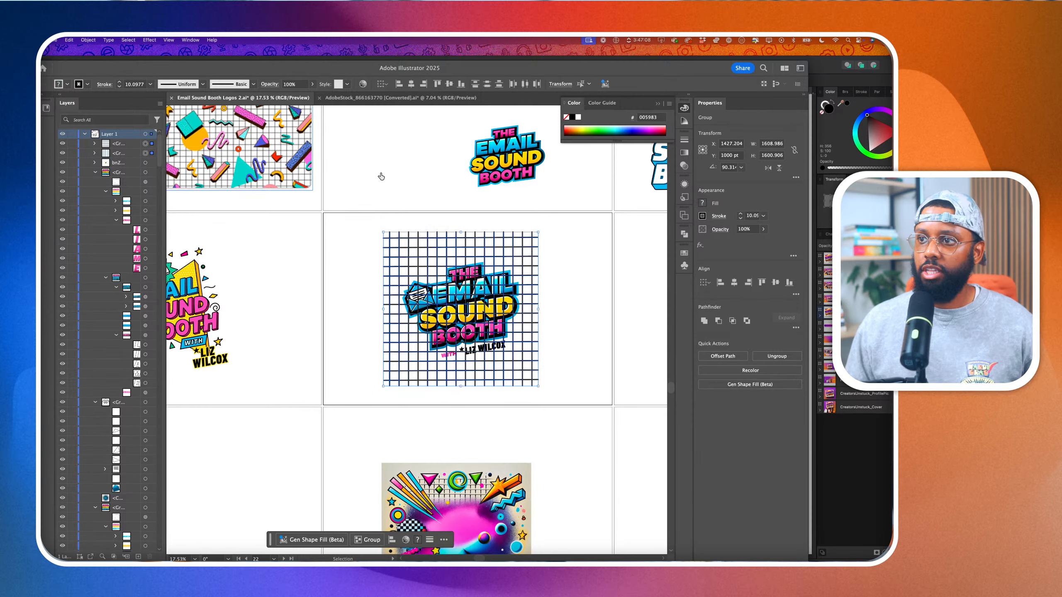
click(741, 218)
click(741, 218)
click(740, 217)
click(740, 218)
click(740, 218)
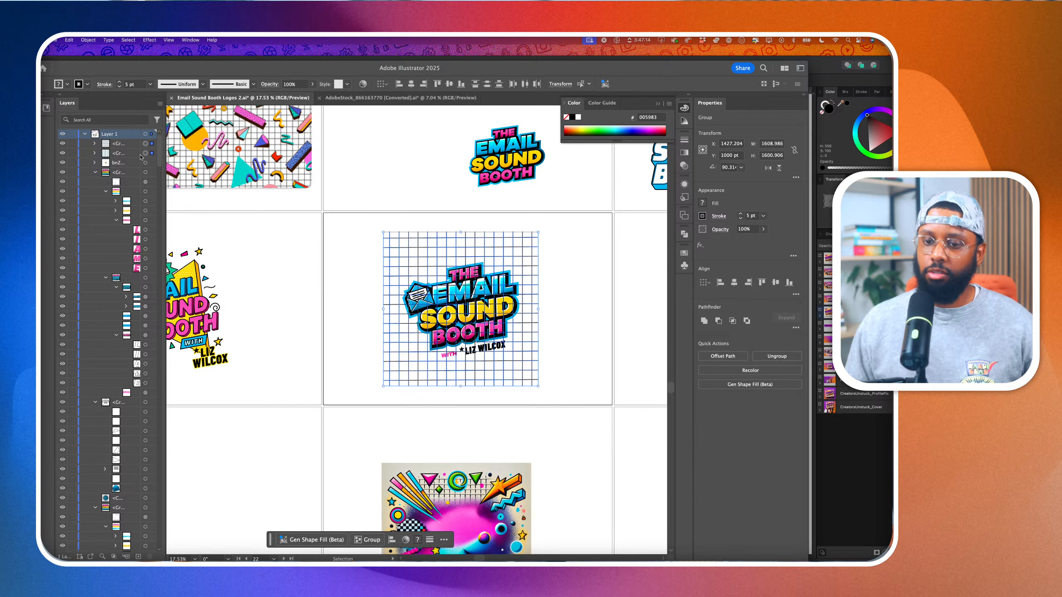
key(super+g)
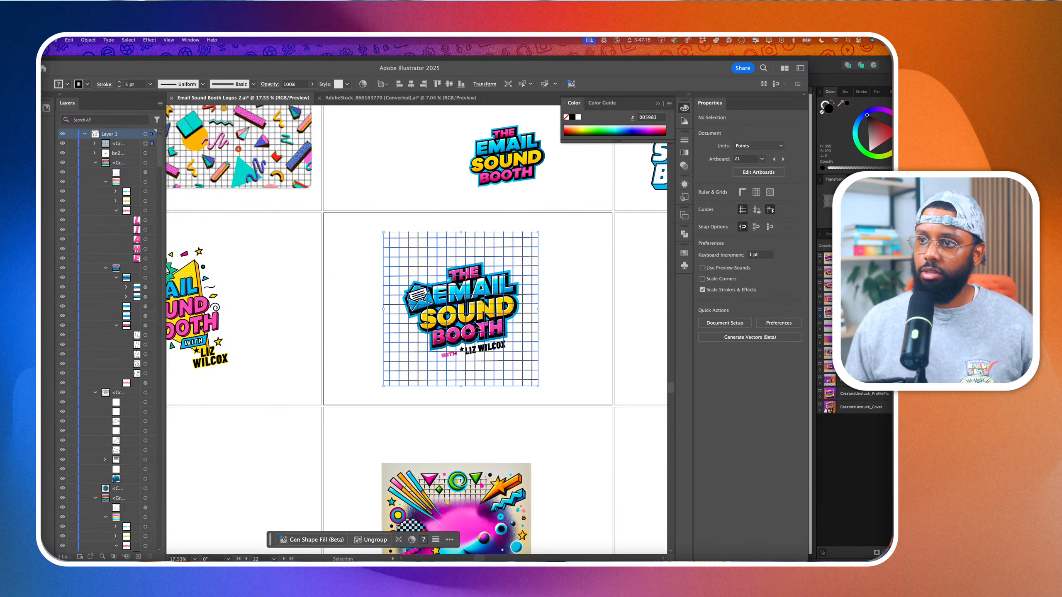
Move the grid beside the logo, cut it, and paste it behind the logo in the stacking order
drag(478, 330, 590, 338)
click(468, 326)
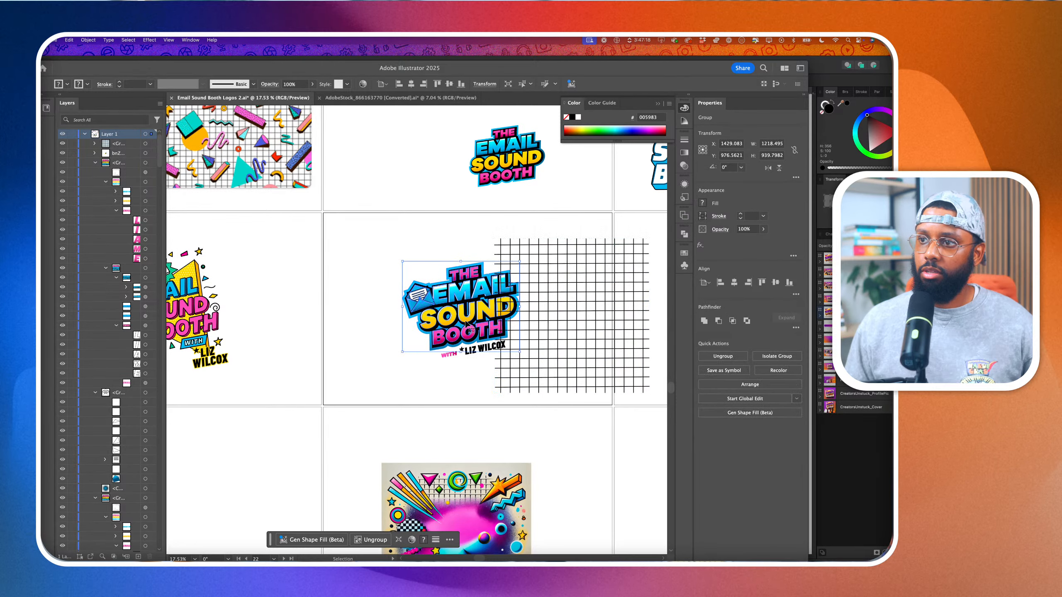
click(547, 325)
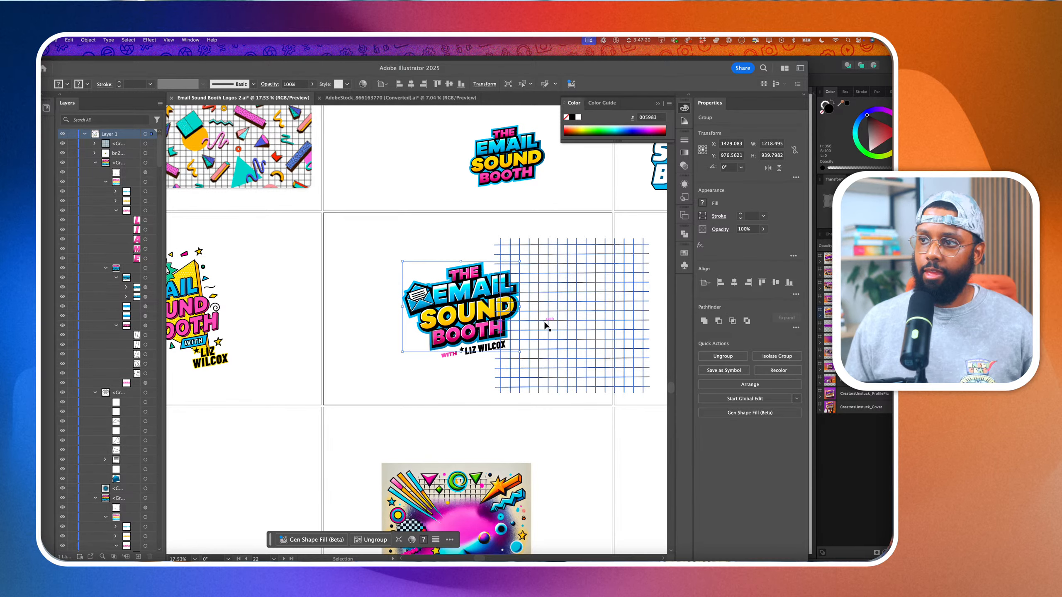
key(a)
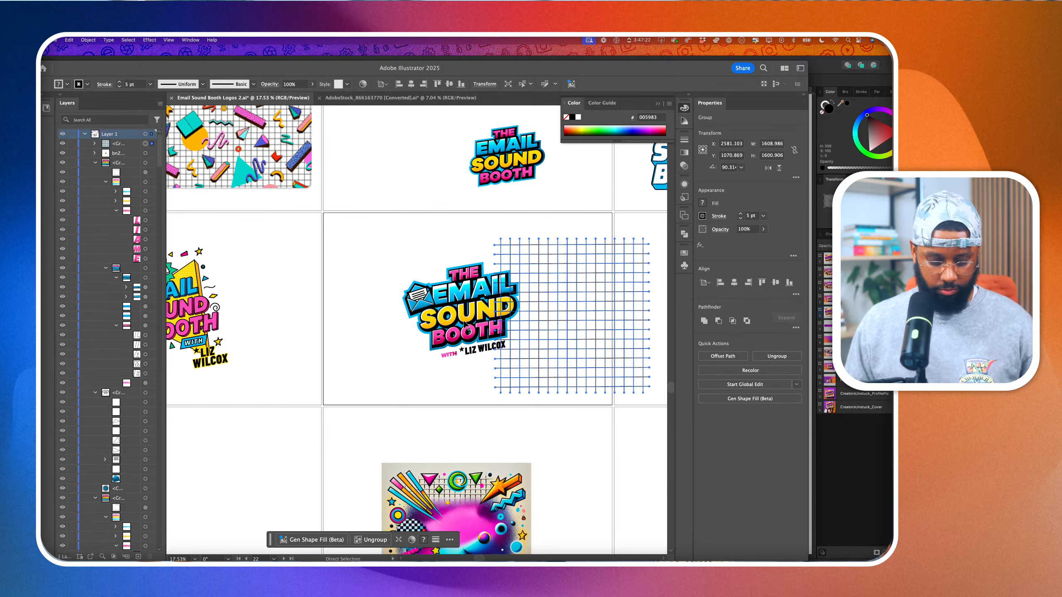
key(Delete)
key(v)
click(461, 325)
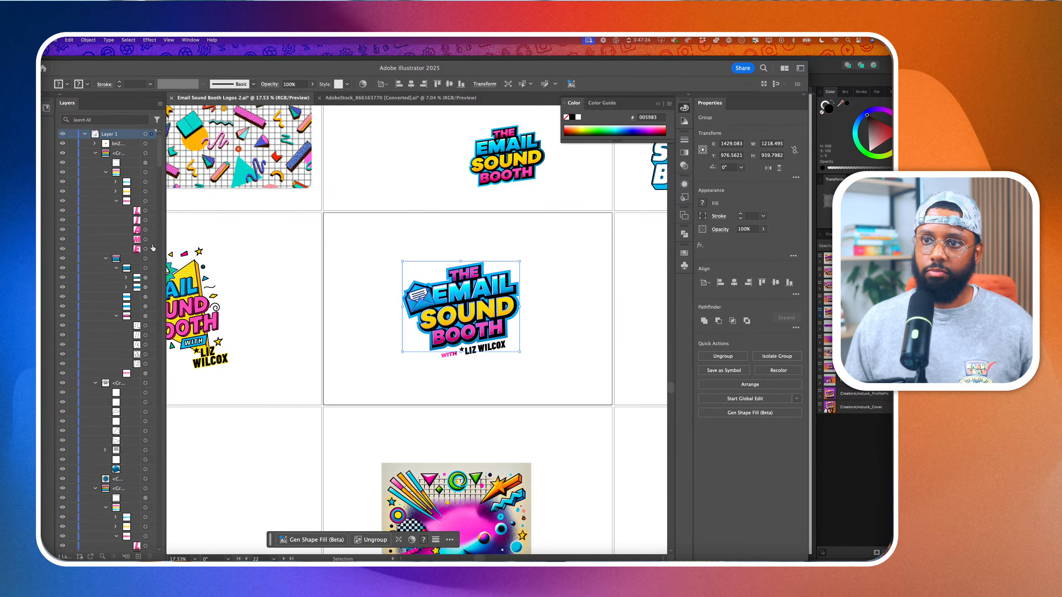
scroll(153, 248, down, 6)
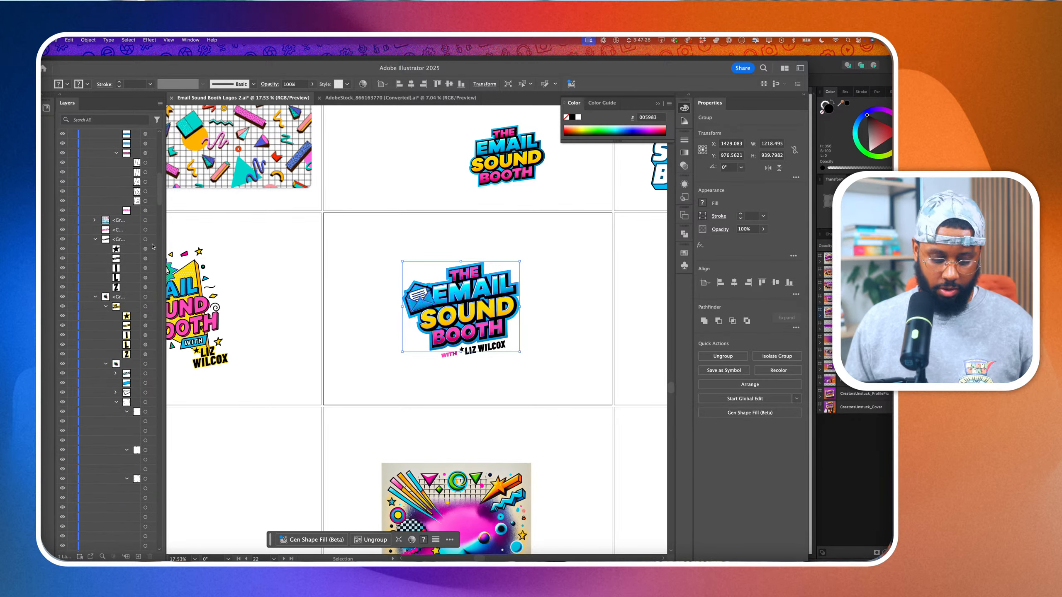
key(super+z)
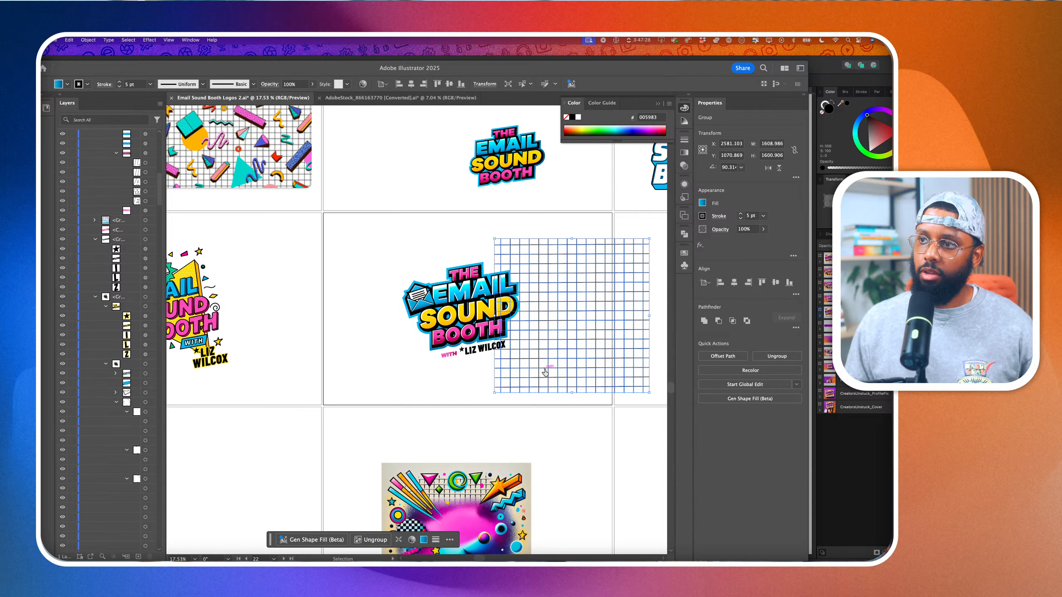
Move the grid back so it is roughly centred behind the logo, and deselect it
drag(531, 371, 423, 360)
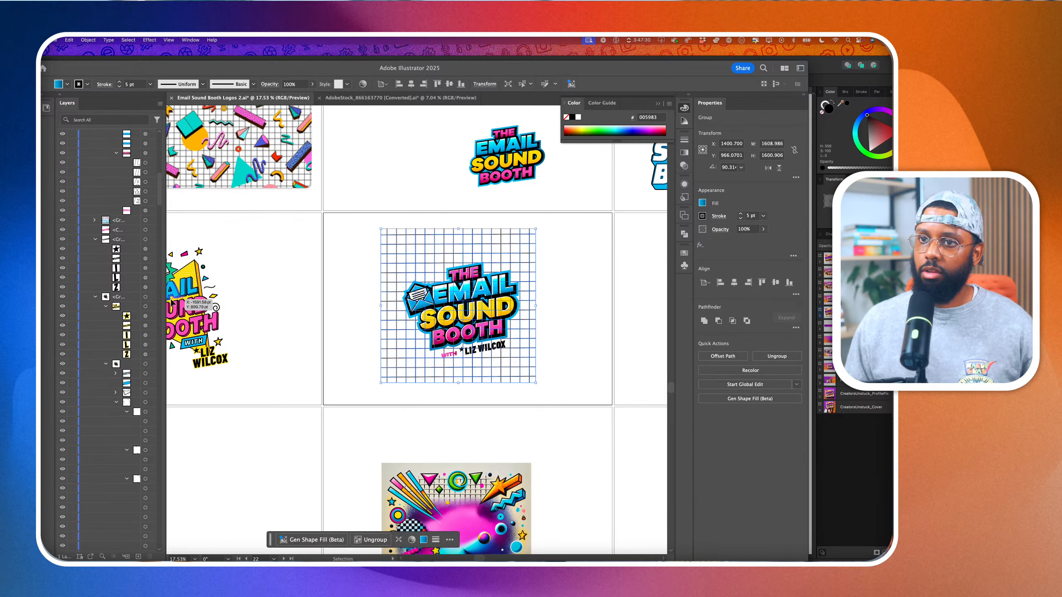
scroll(123, 332, down, 5)
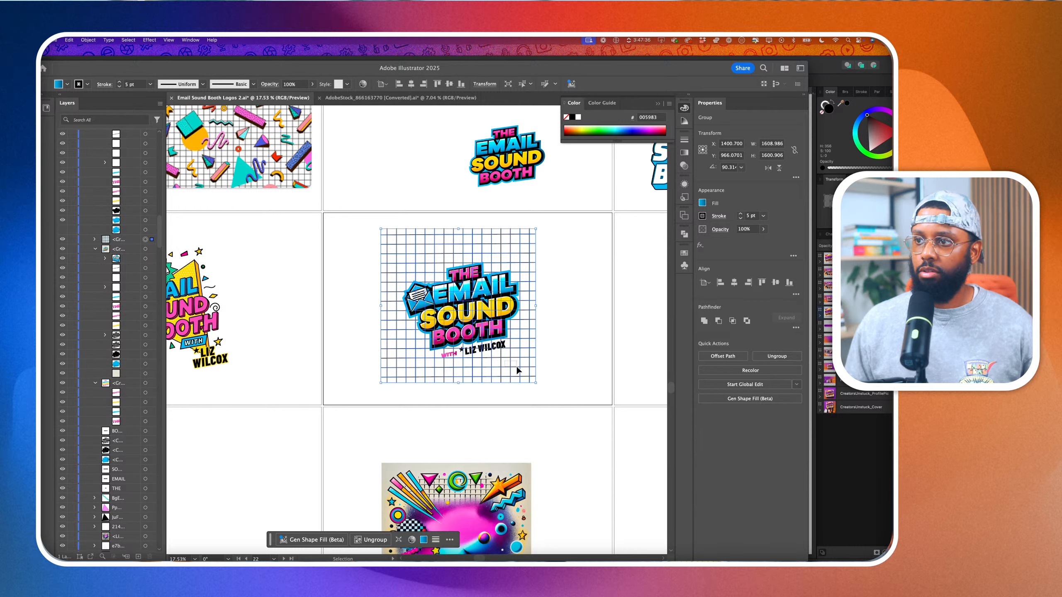
click(543, 391)
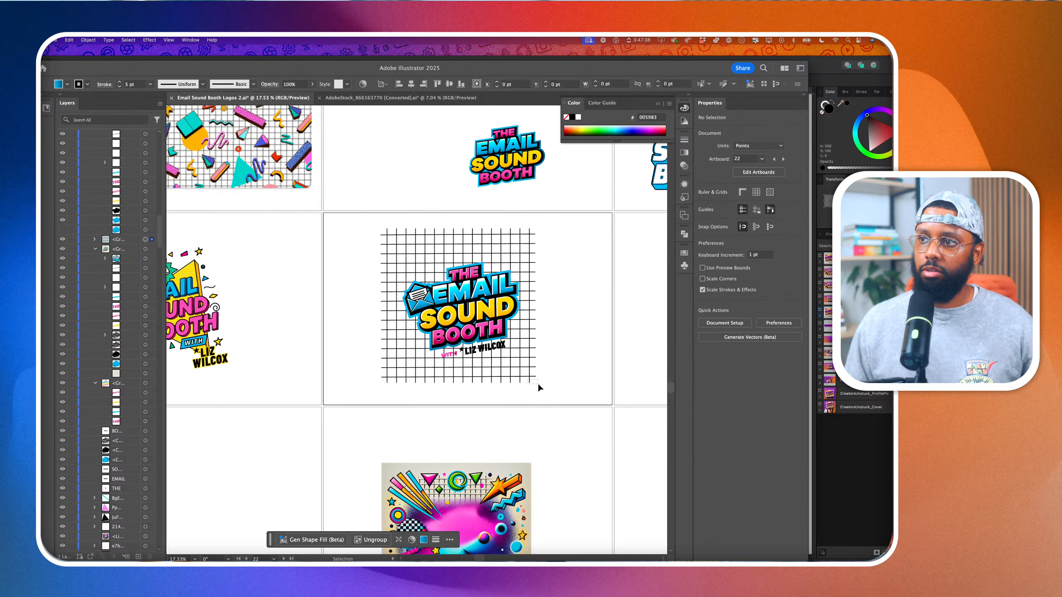
Shift the grid slightly so it sits centred behind the logo, and reduce its stroke weight to 3 pt
drag(529, 381, 537, 381)
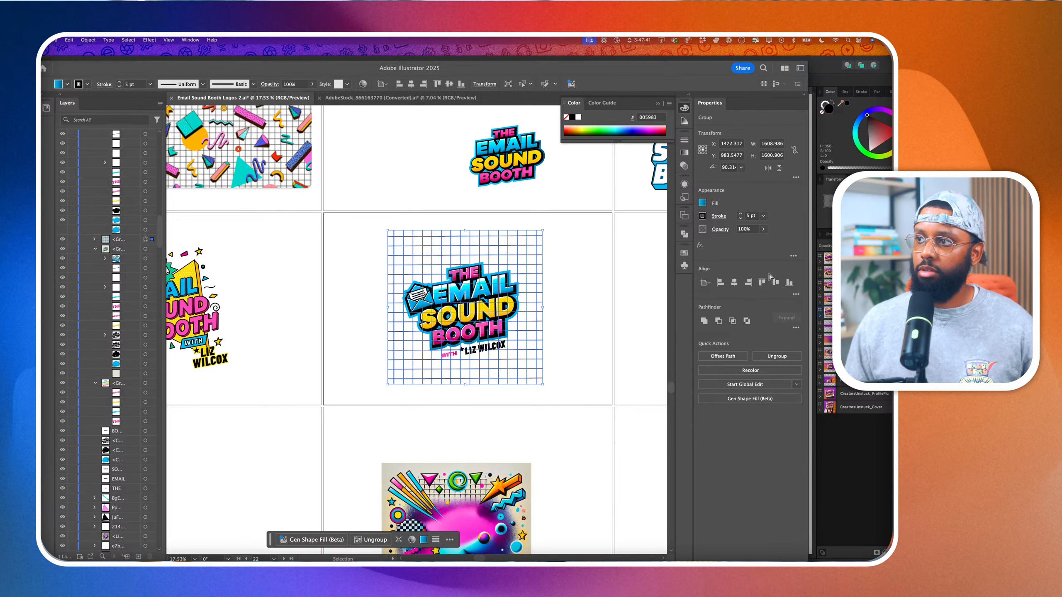
click(740, 218)
click(740, 218)
click(623, 260)
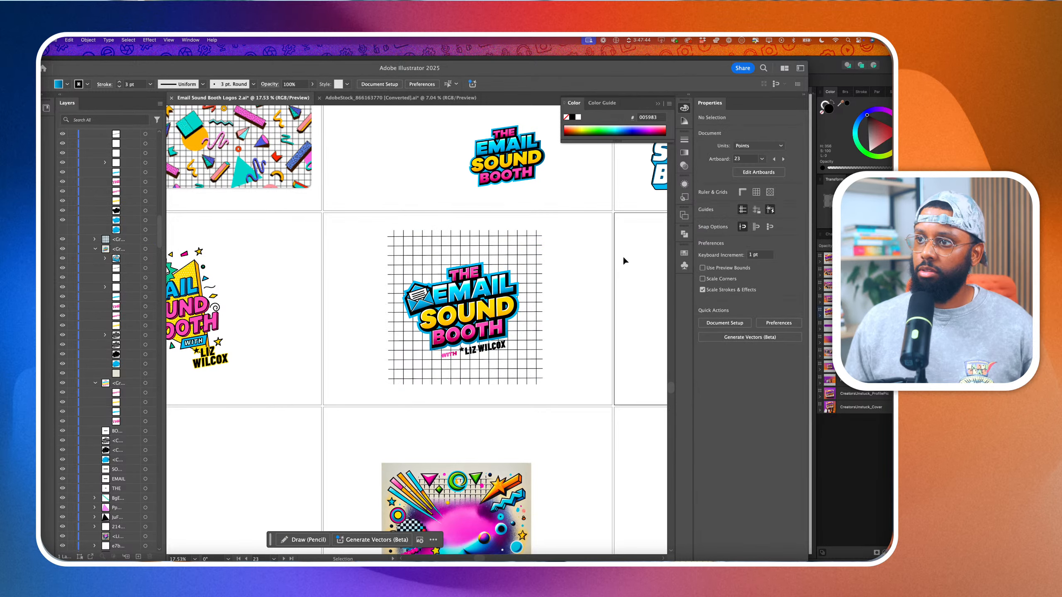
Recolour the strokes of the grid behind the logo with a light grey swatch and deselect it
click(525, 268)
click(529, 266)
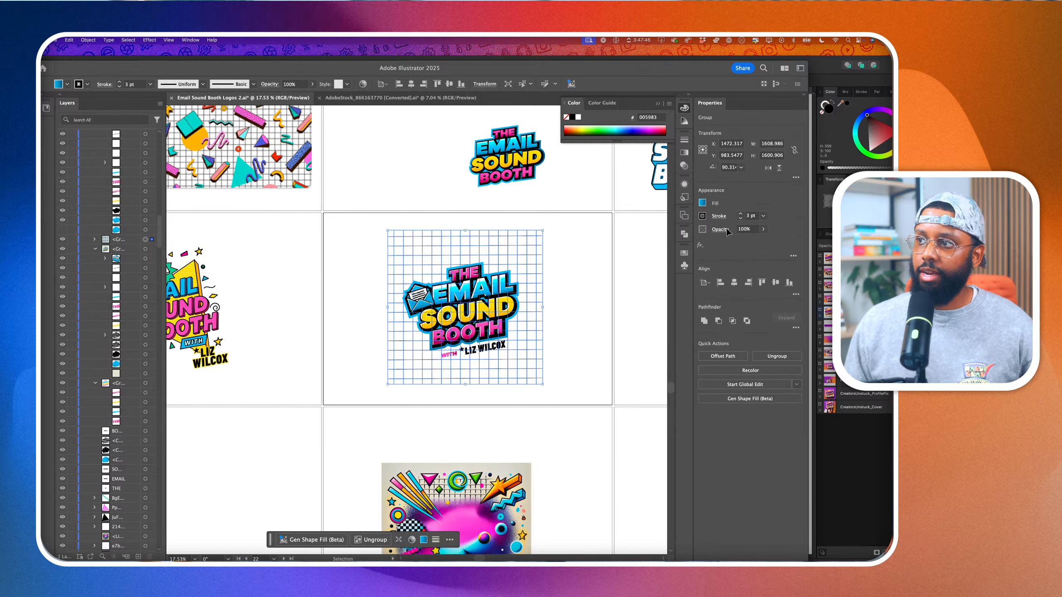
click(703, 217)
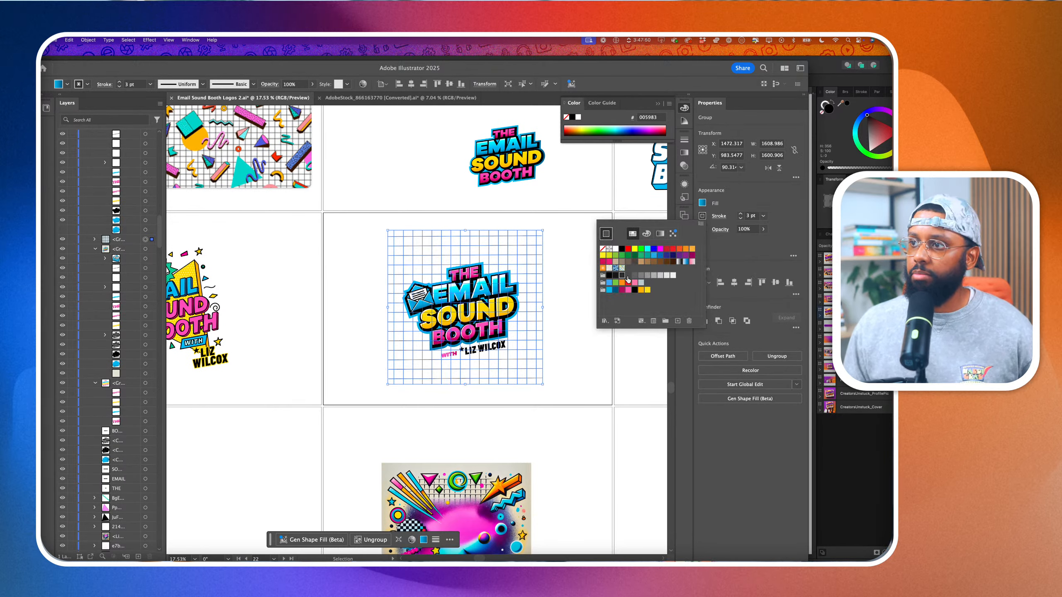
click(634, 277)
click(584, 309)
click(584, 312)
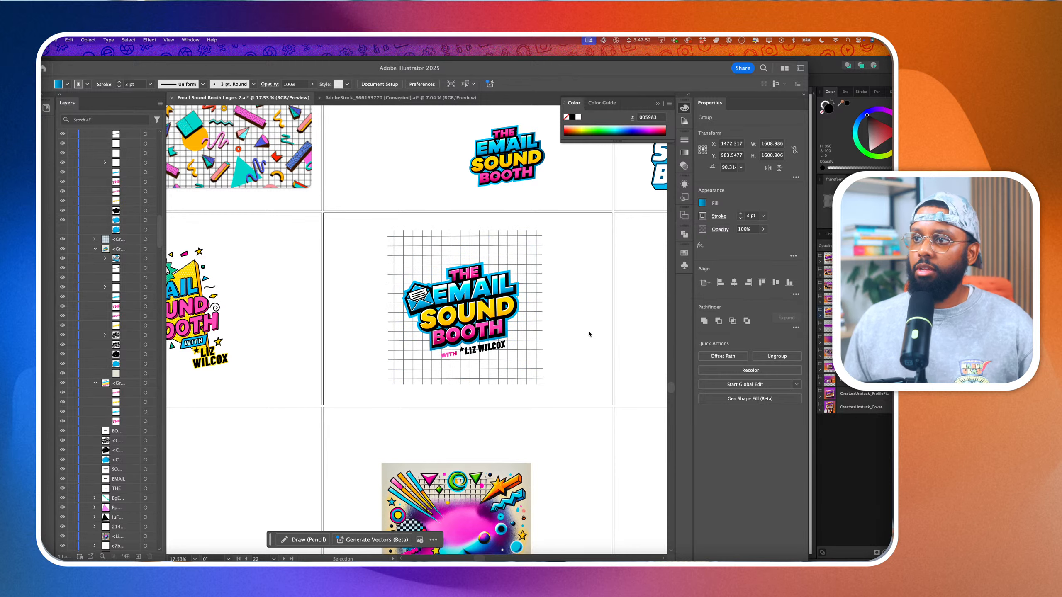
click(540, 357)
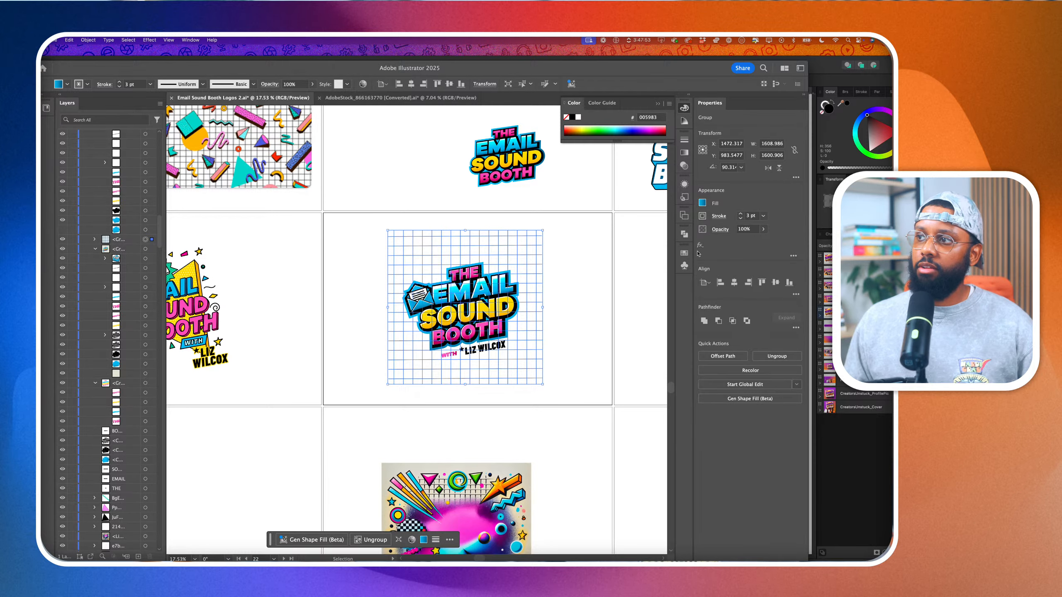
click(702, 216)
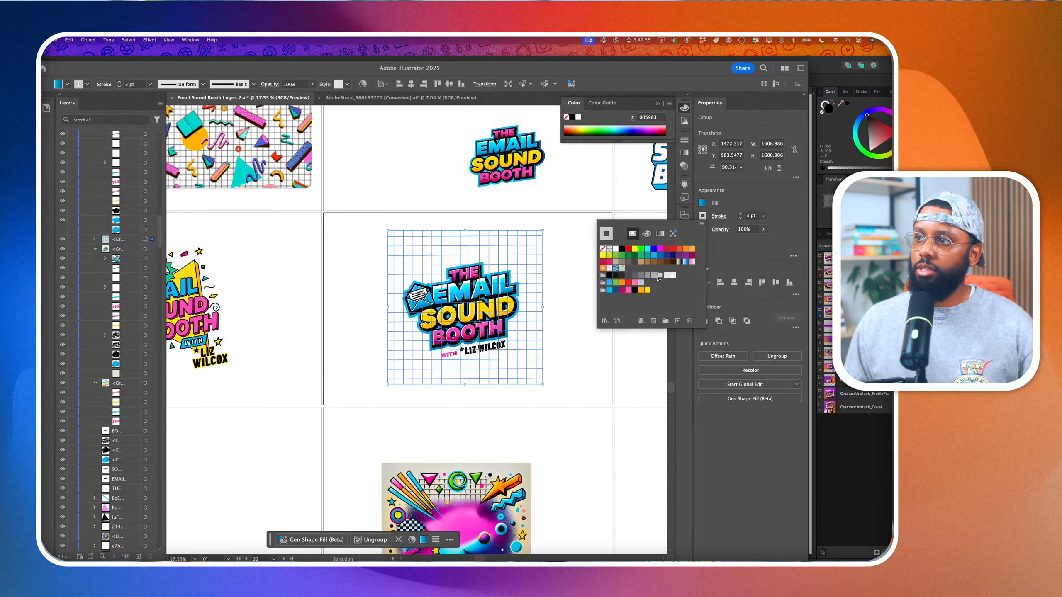
click(580, 264)
click(580, 265)
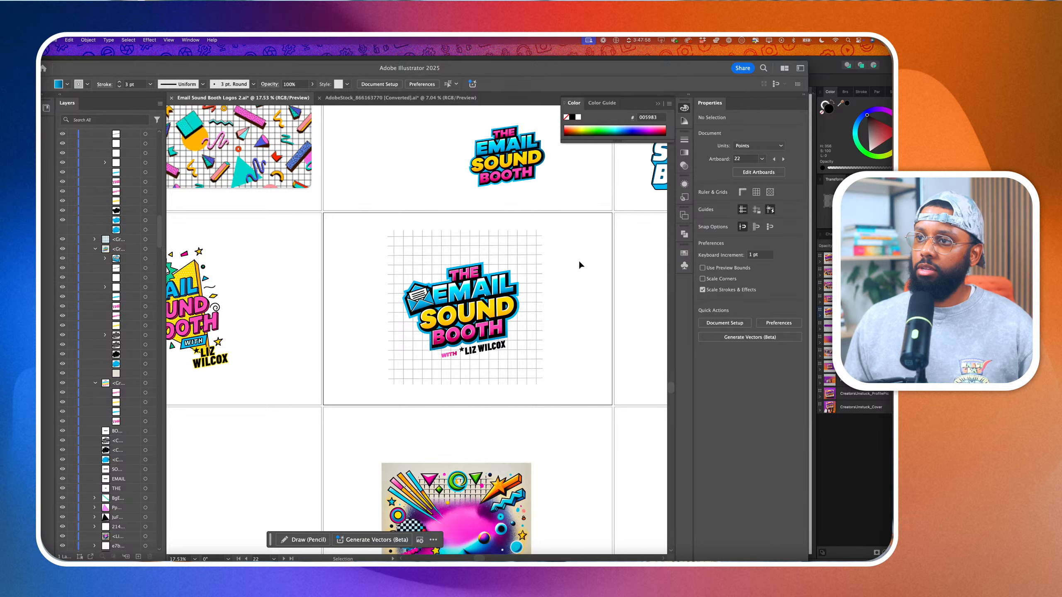
Enlarge the grid behind the logo slightly by scaling it outward from its lower corner
scroll(587, 269, down, 3)
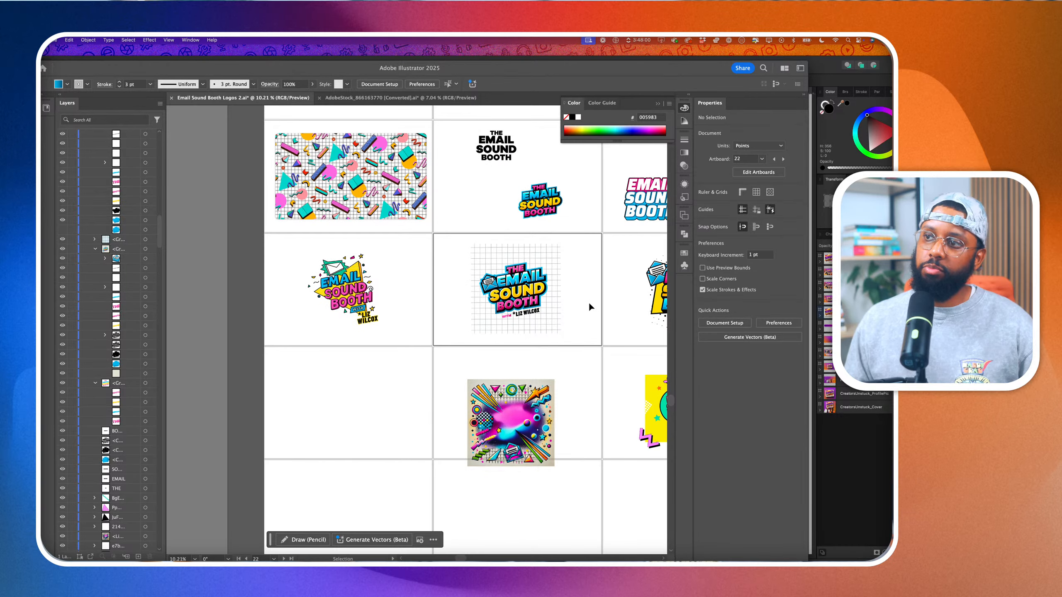
scroll(588, 305, up, 2)
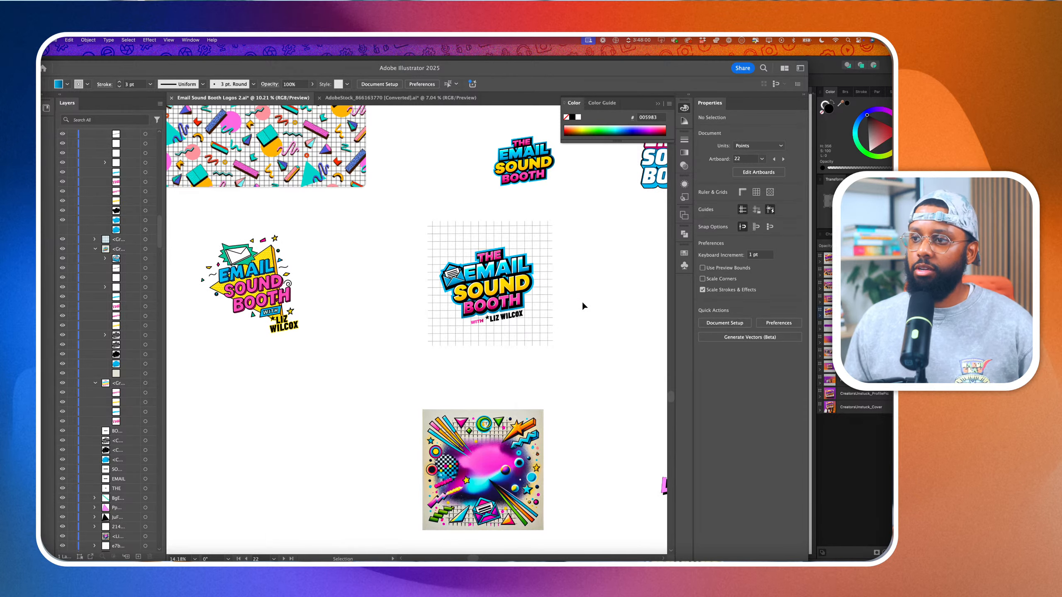
click(549, 347)
drag(553, 345, 561, 355)
click(532, 339)
scroll(533, 339, up, 1)
scroll(534, 341, down, 1)
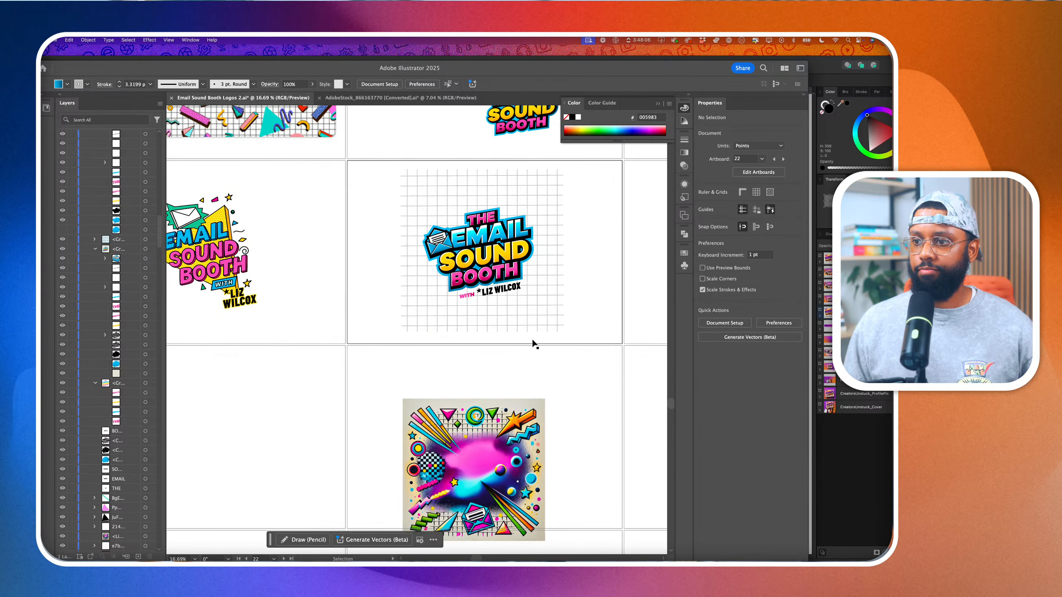
Move the retro reference image from below the logo to beside the grid, and look closely at its shapes
drag(494, 476, 350, 268)
scroll(351, 268, up, 3)
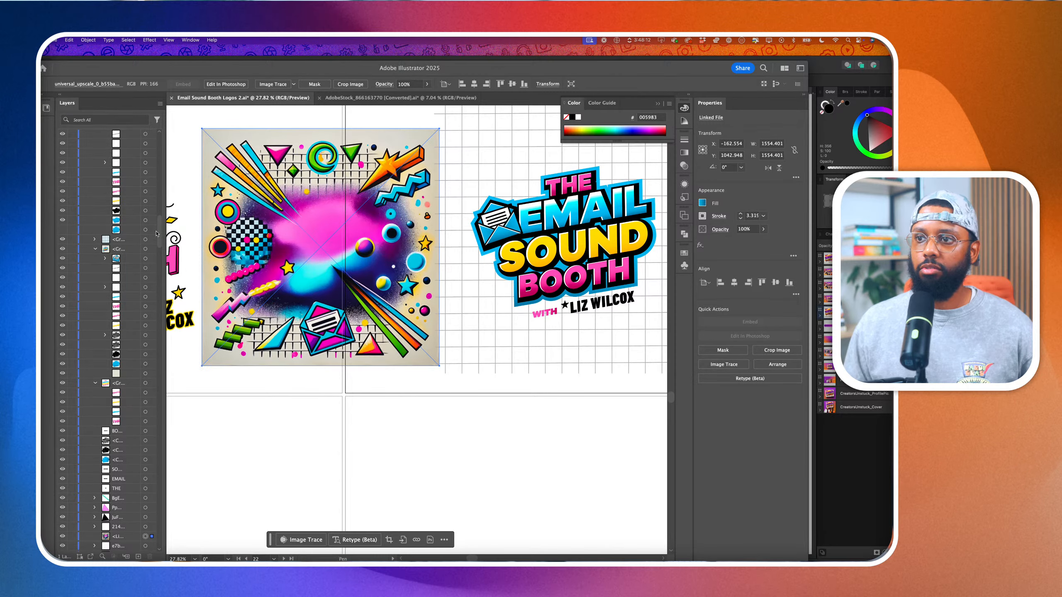
scroll(350, 341, up, 4)
scroll(350, 336, down, 3)
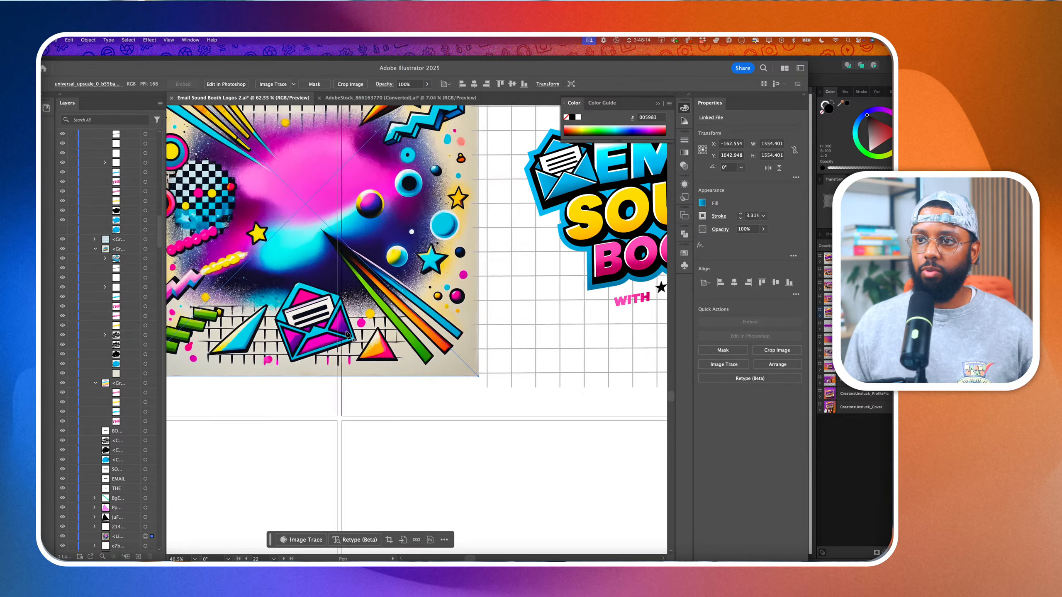
scroll(519, 276, up, 3)
scroll(364, 365, down, 2)
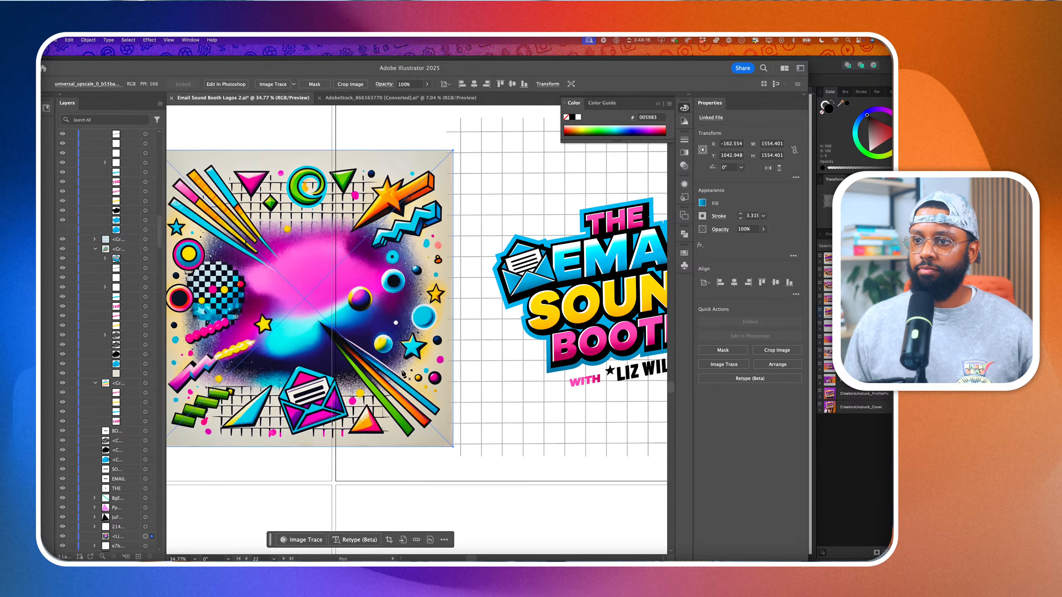
Draw a small closed triangle with the Pen tool on the grid, just below the logo's lower-left edge
click(532, 377)
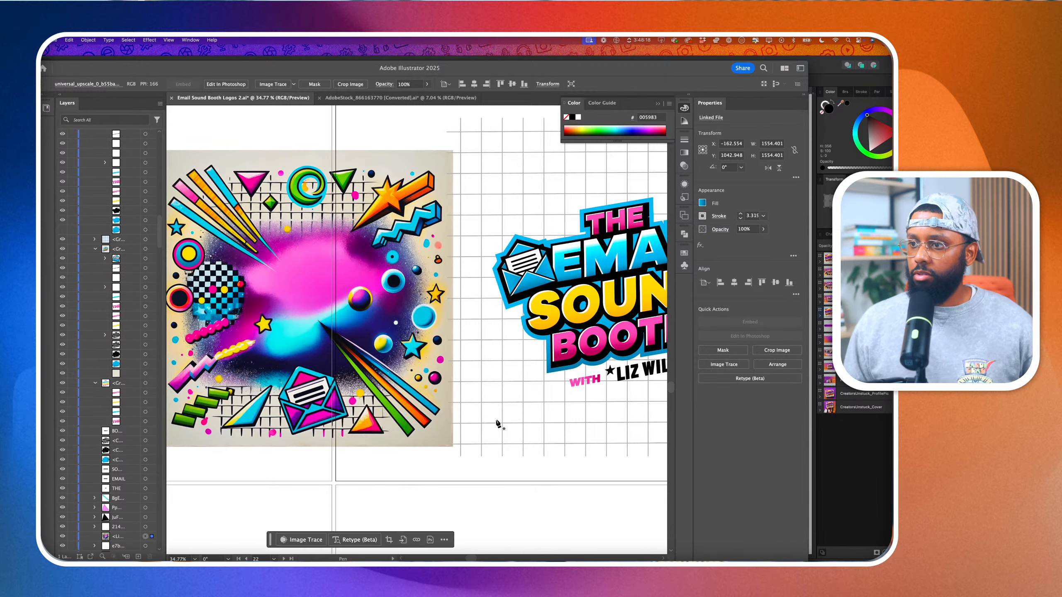
click(496, 422)
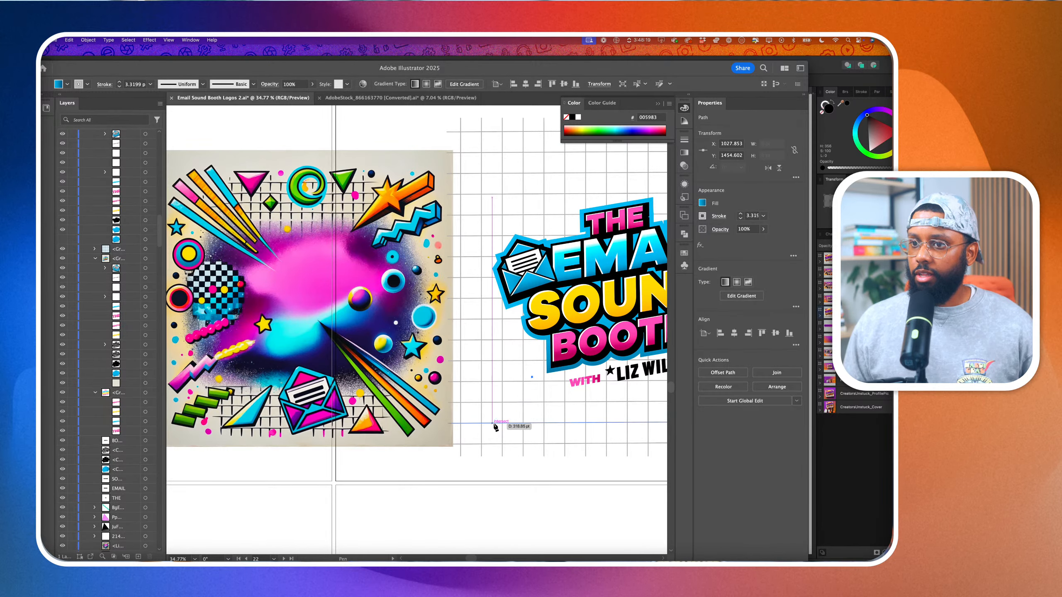
click(526, 418)
click(532, 379)
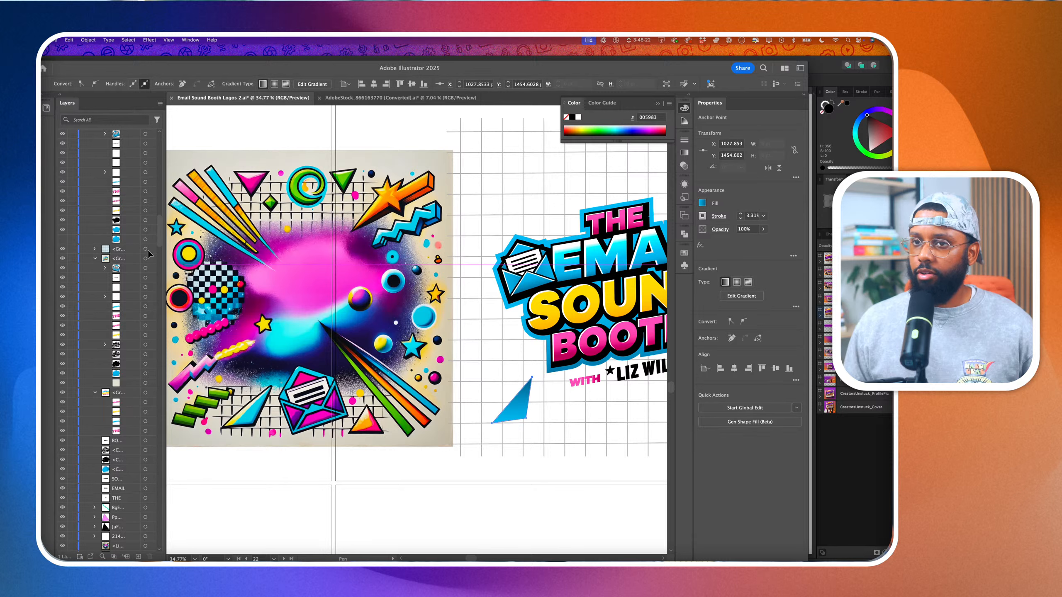
Copy the yellow fill and black stroke from the neighbouring halftone logo's yellow shape onto the triangle, and set its stroke to 12 pt
key(i)
scroll(379, 283, down, 5)
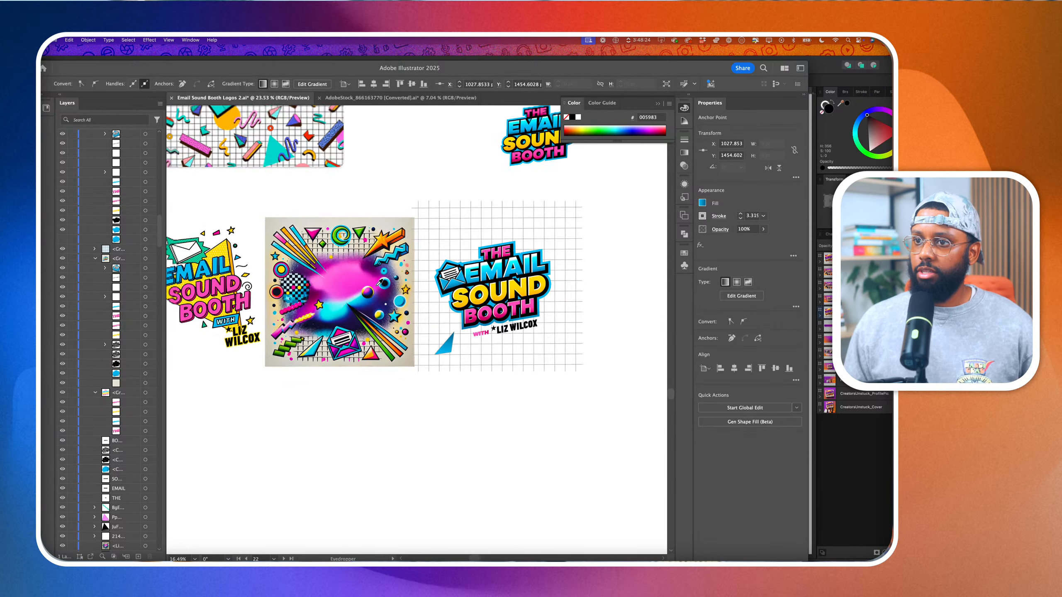
scroll(379, 283, right, 5)
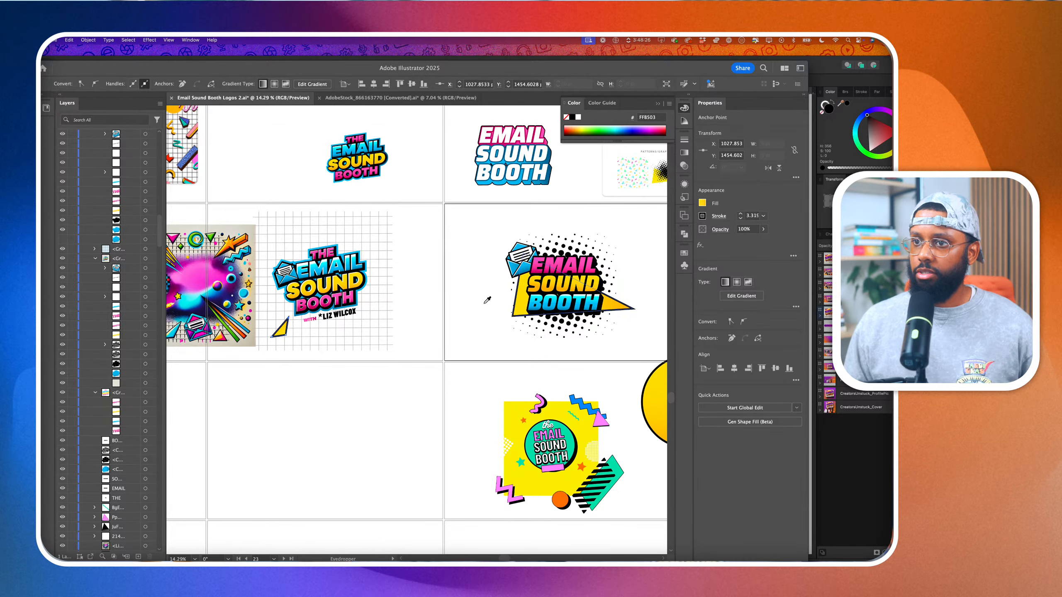
click(520, 302)
scroll(333, 306, up, 3)
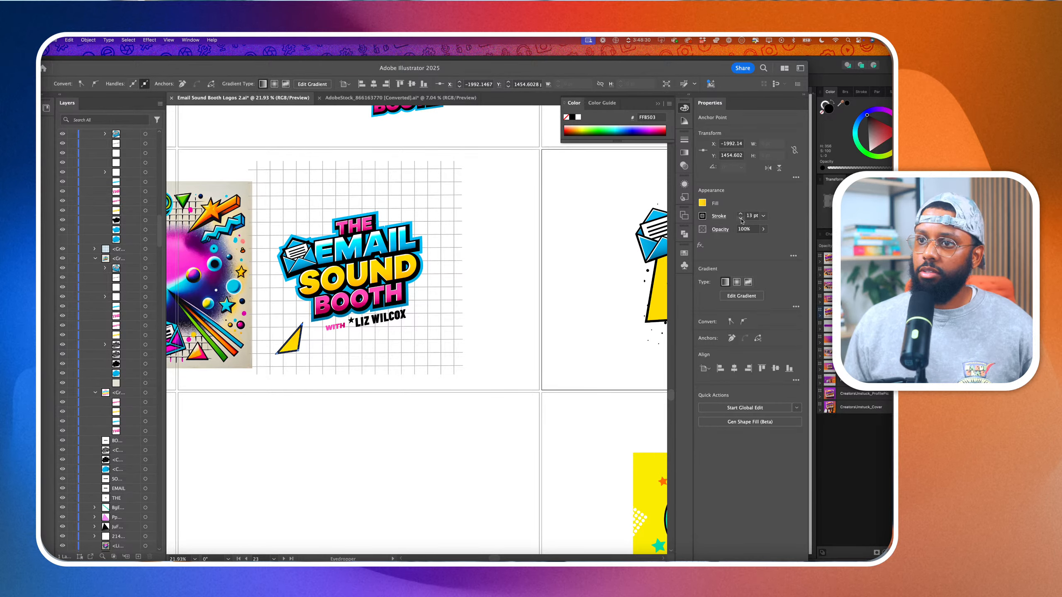
scroll(541, 252, left, 3)
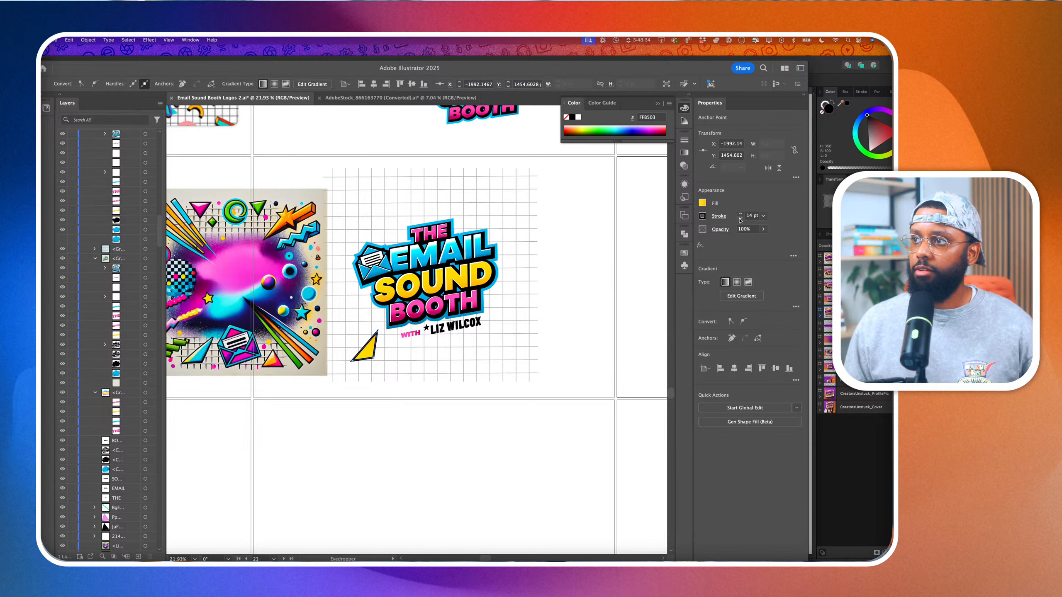
scroll(534, 261, left, 1)
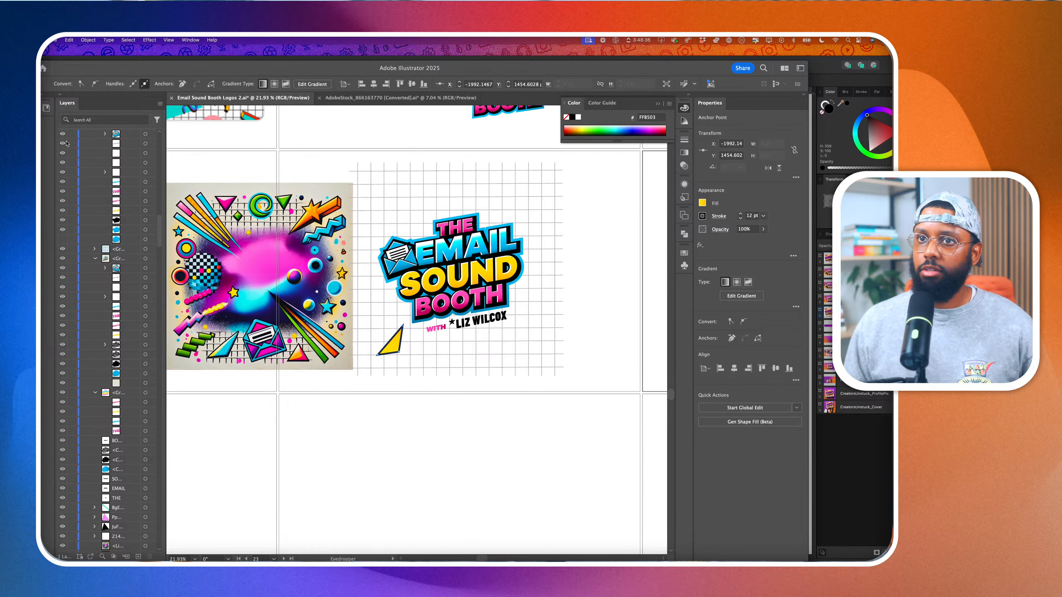
Trace the green streak in the reference image's lower-right burst as a closed pointed wedge with the Pen tool
key(a)
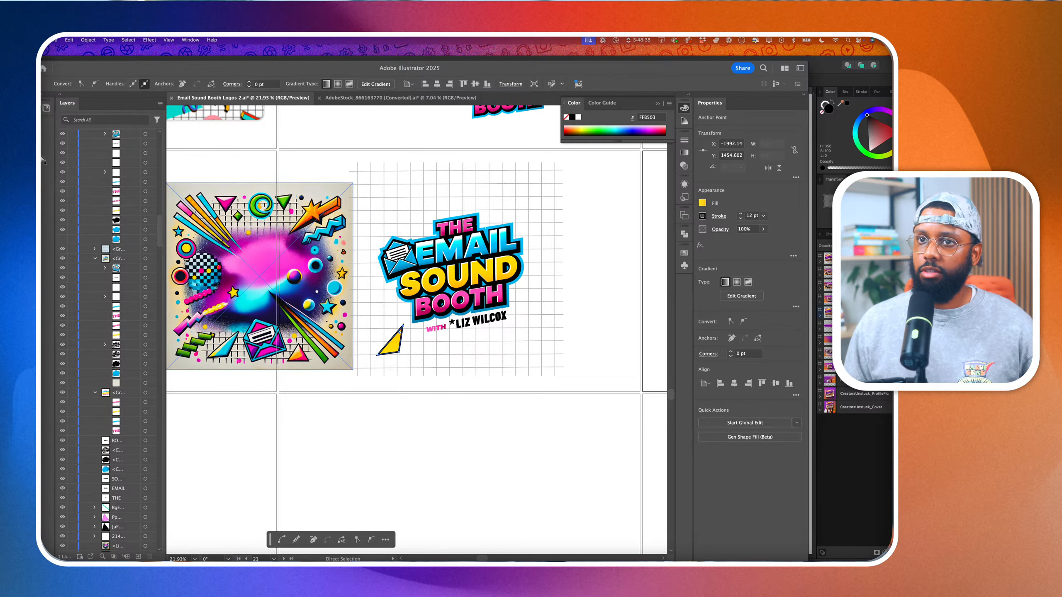
key(p)
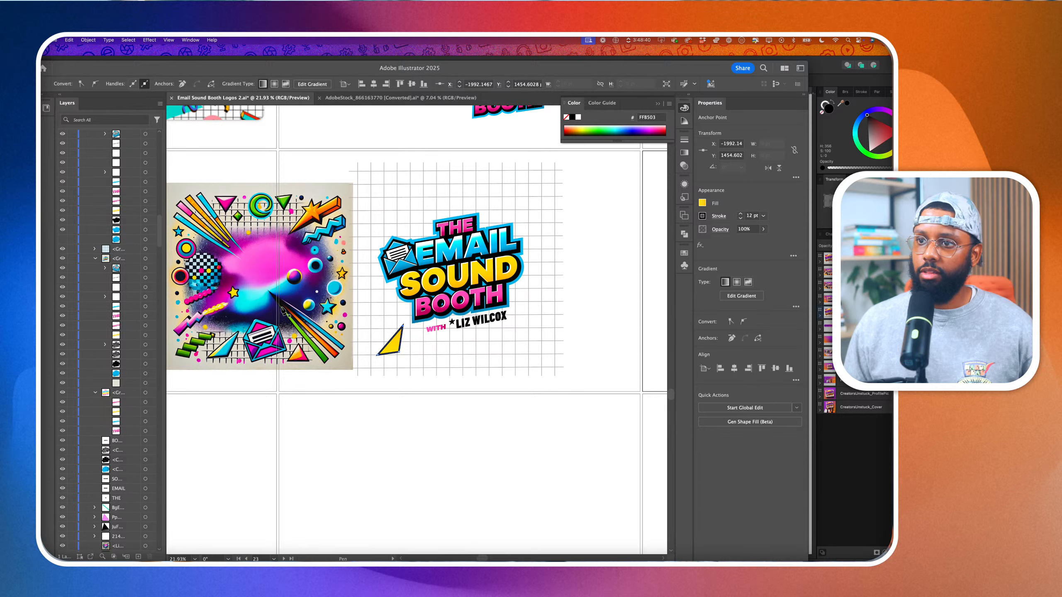
click(477, 311)
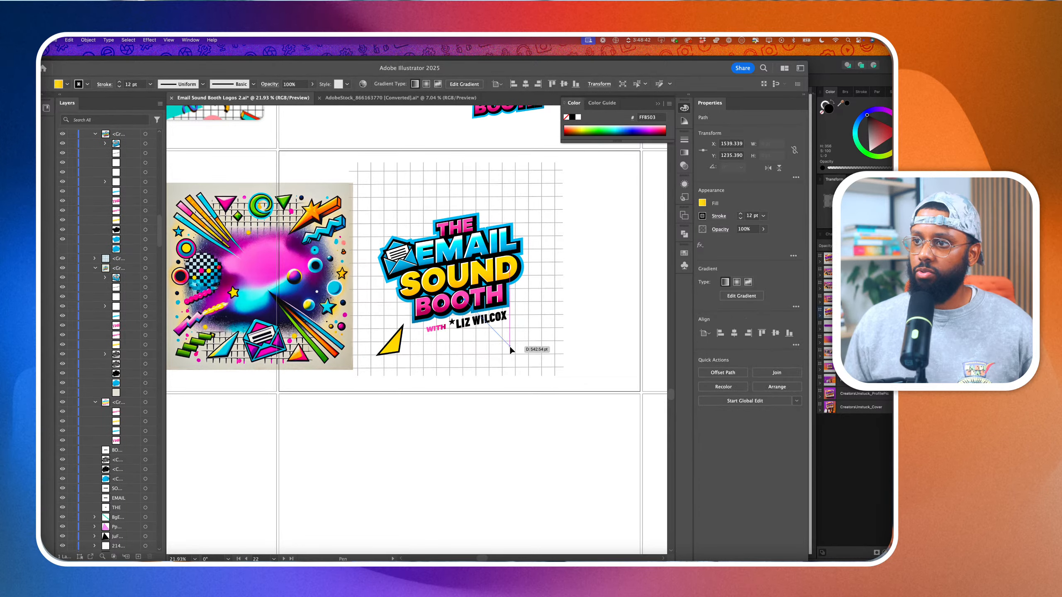
key(super+z)
scroll(294, 338, up, 5)
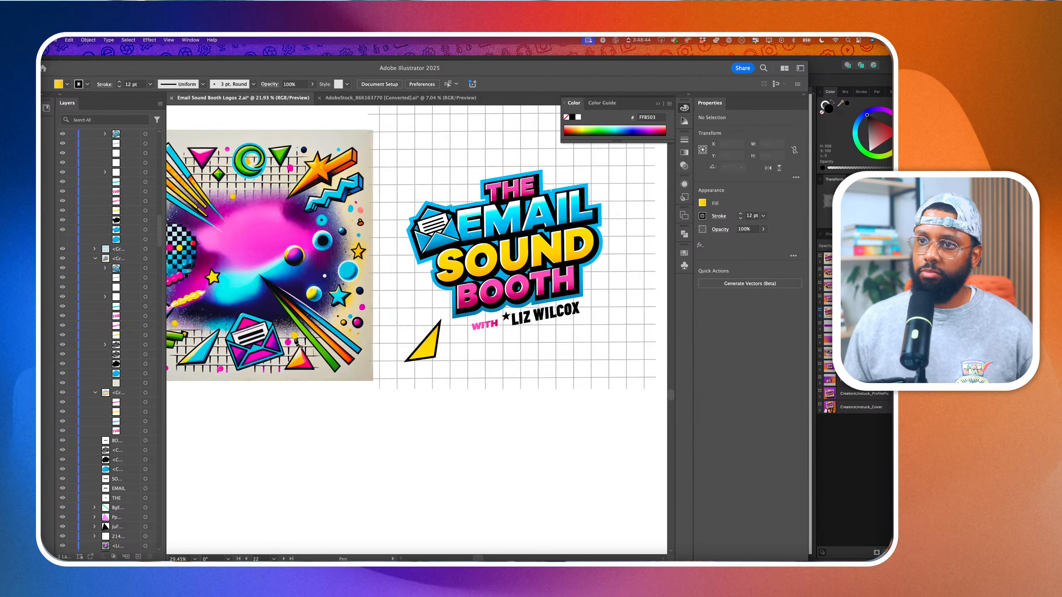
click(243, 247)
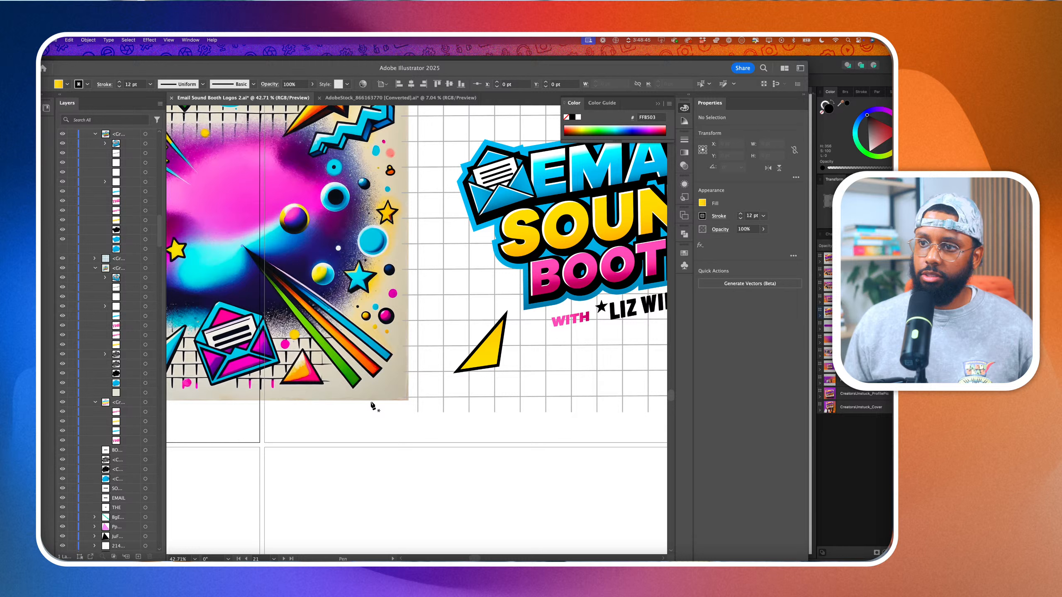
click(353, 387)
drag(353, 389, 362, 384)
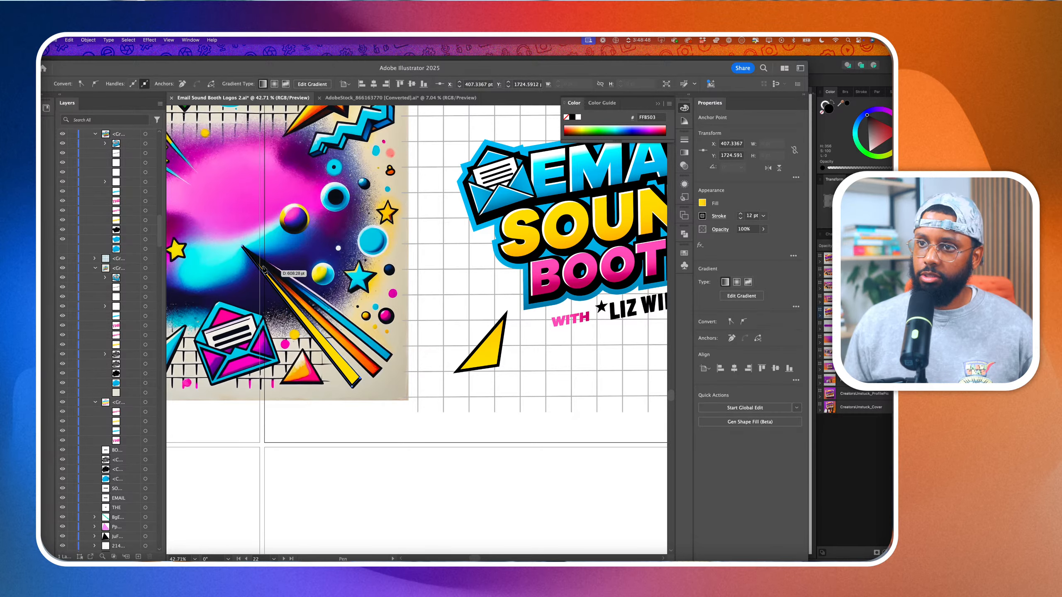
Trace the neighbouring orange and blue streaks of the same burst as closed pointed wedges with the Pen tool
scroll(247, 265, down, 5)
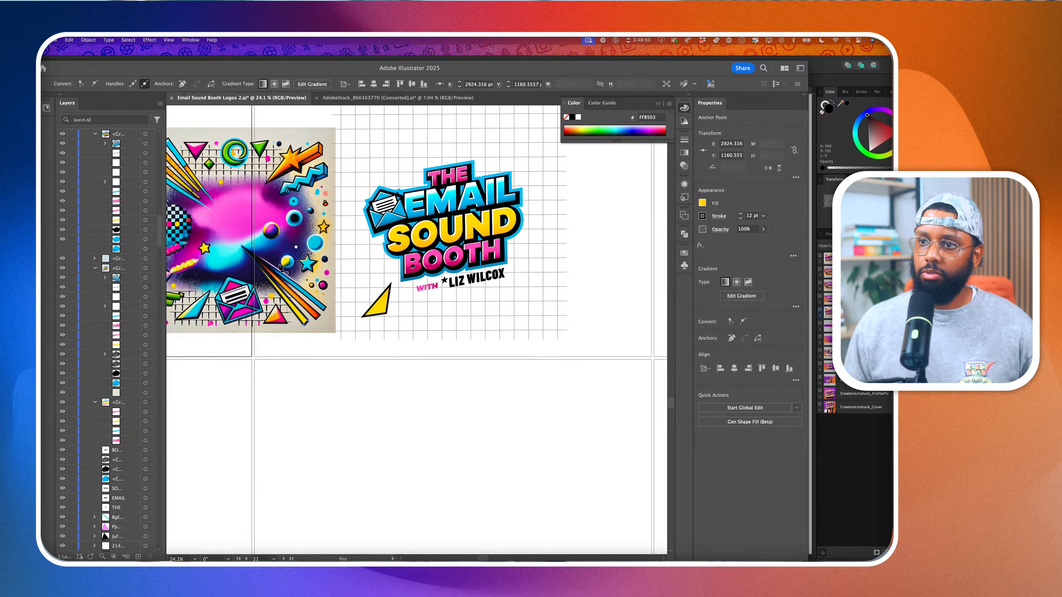
scroll(281, 267, up, 5)
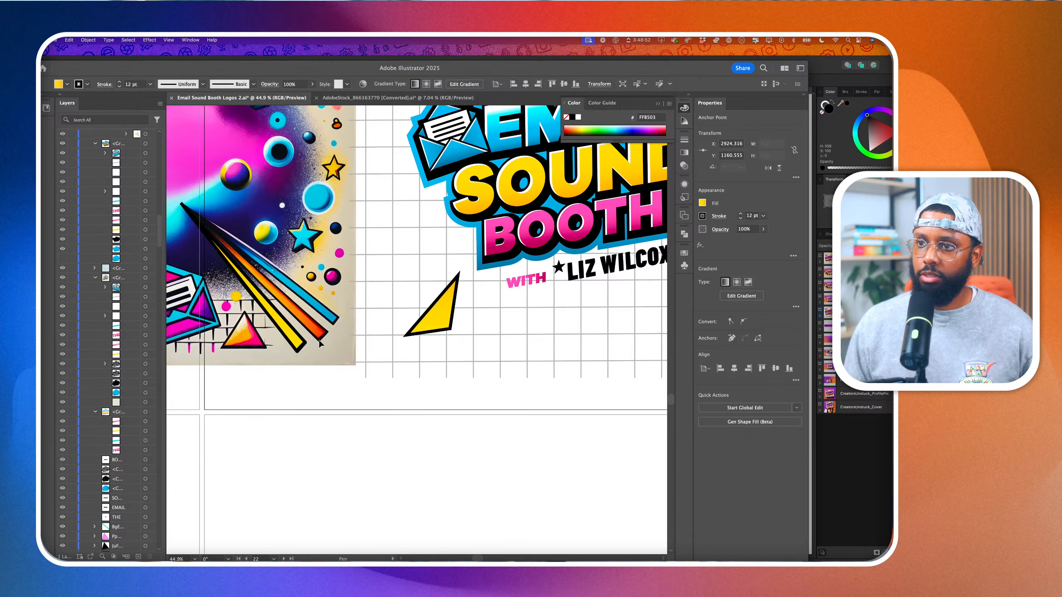
click(319, 341)
click(181, 204)
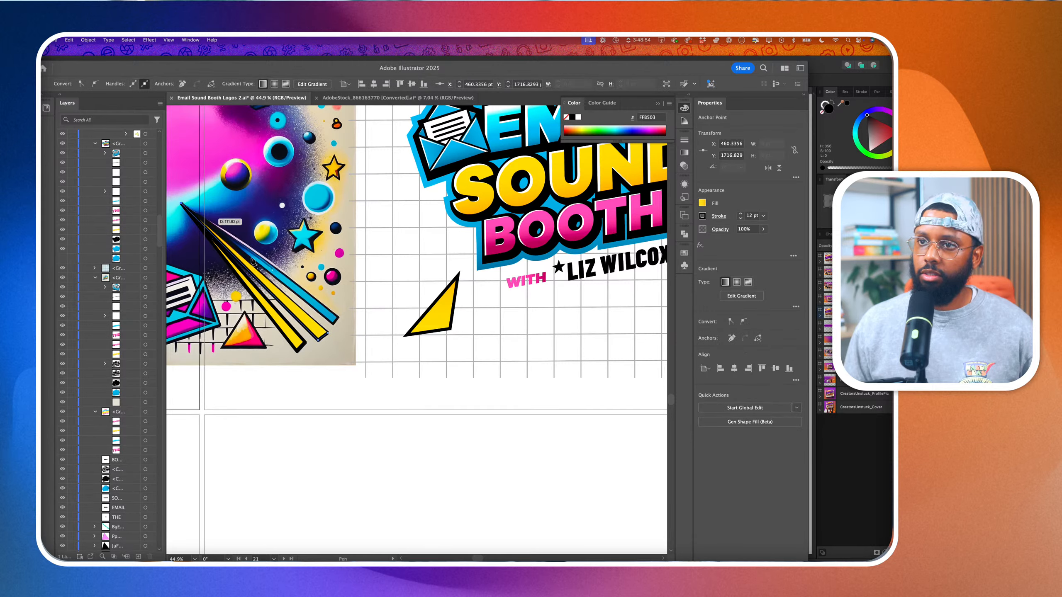
click(318, 322)
click(328, 335)
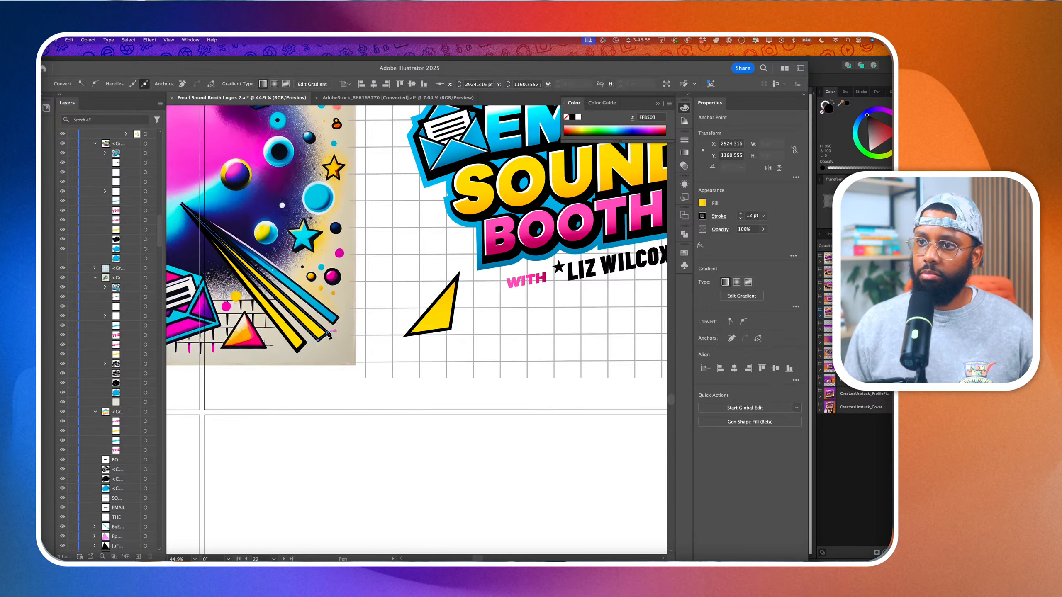
click(339, 320)
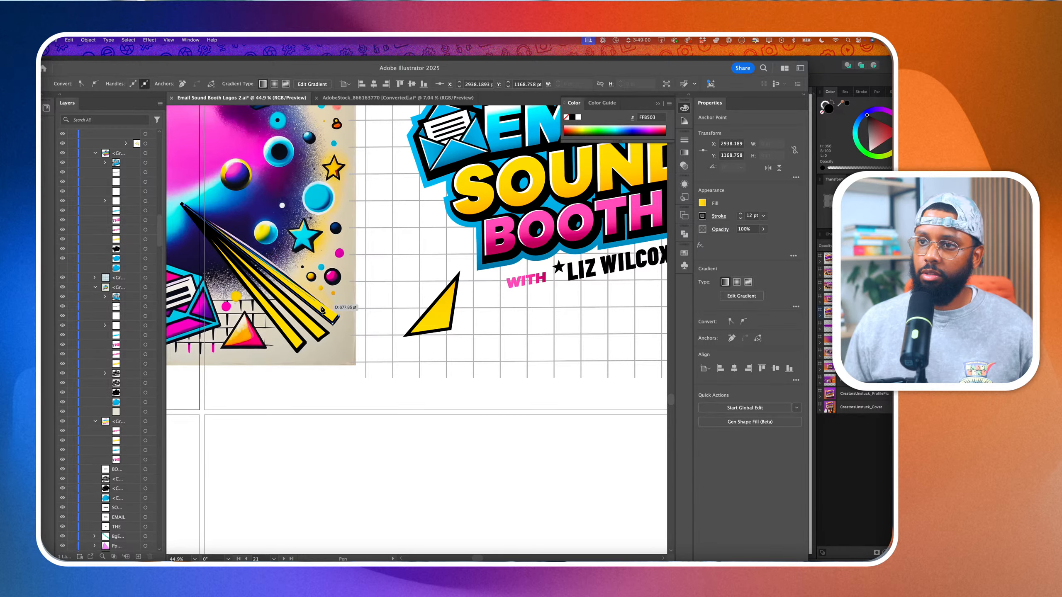
click(339, 320)
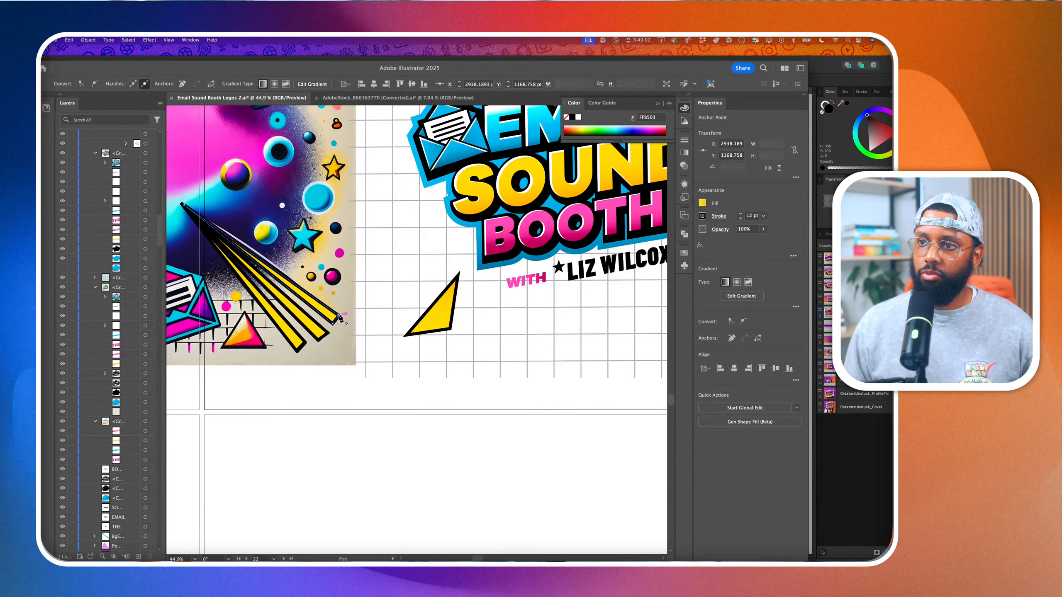
scroll(339, 319, down, 5)
key(a)
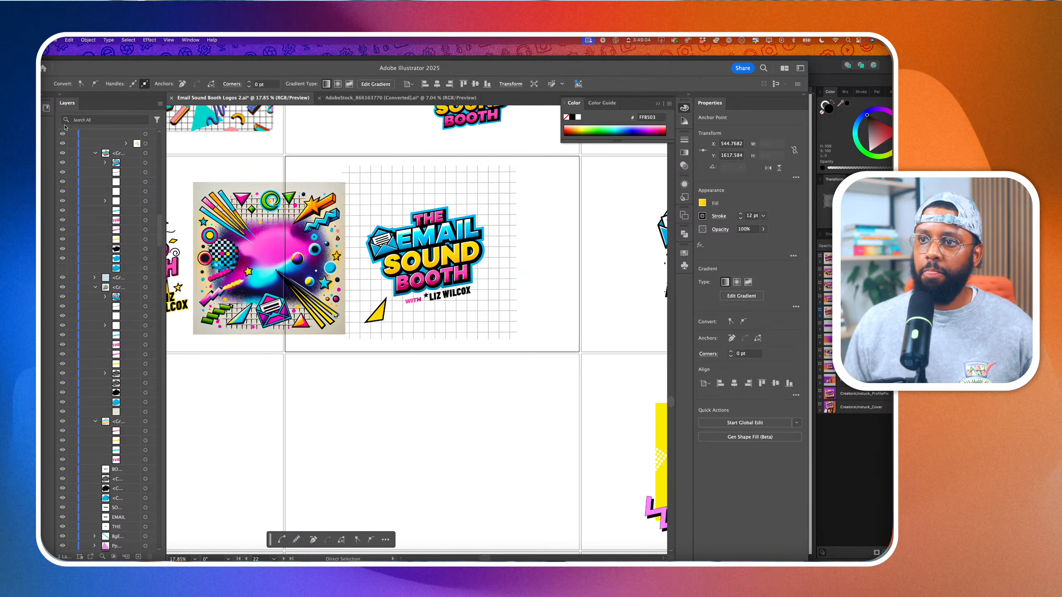
Move the three traced yellow streaks from the reference image onto the grid, beside the logo's lower-right corner
scroll(373, 326, up, 5)
click(334, 418)
click(290, 303)
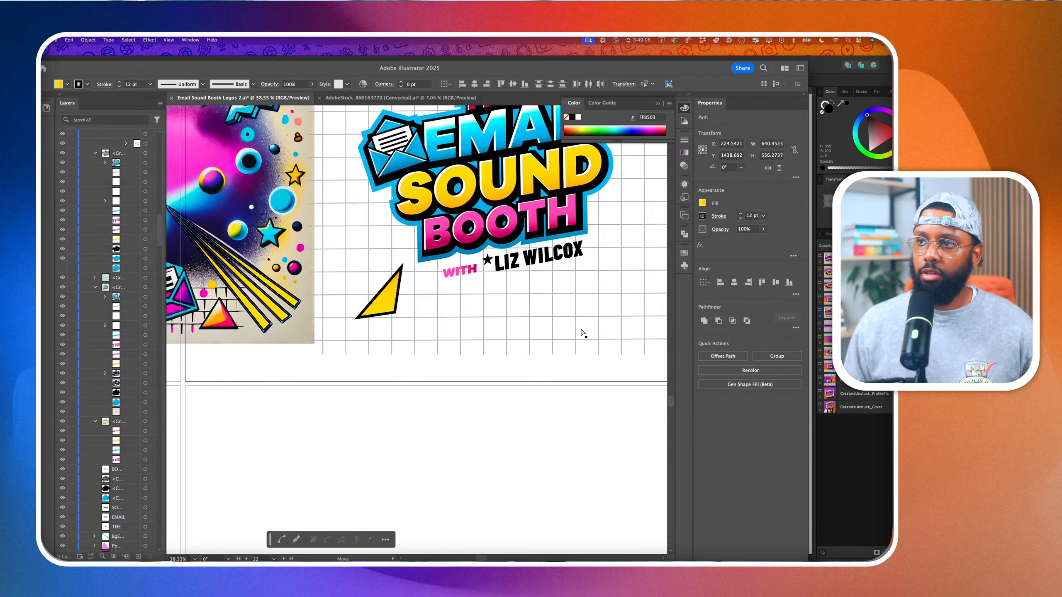
drag(583, 333, 604, 320)
scroll(604, 320, down, 3)
scroll(604, 320, right, 4)
scroll(604, 320, up, 3)
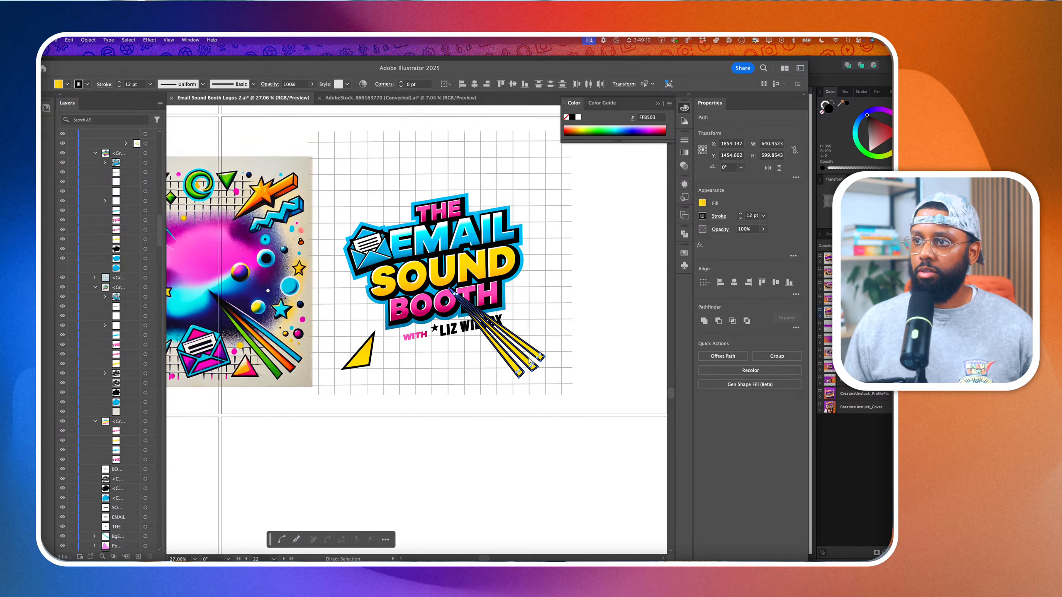
drag(528, 367, 550, 360)
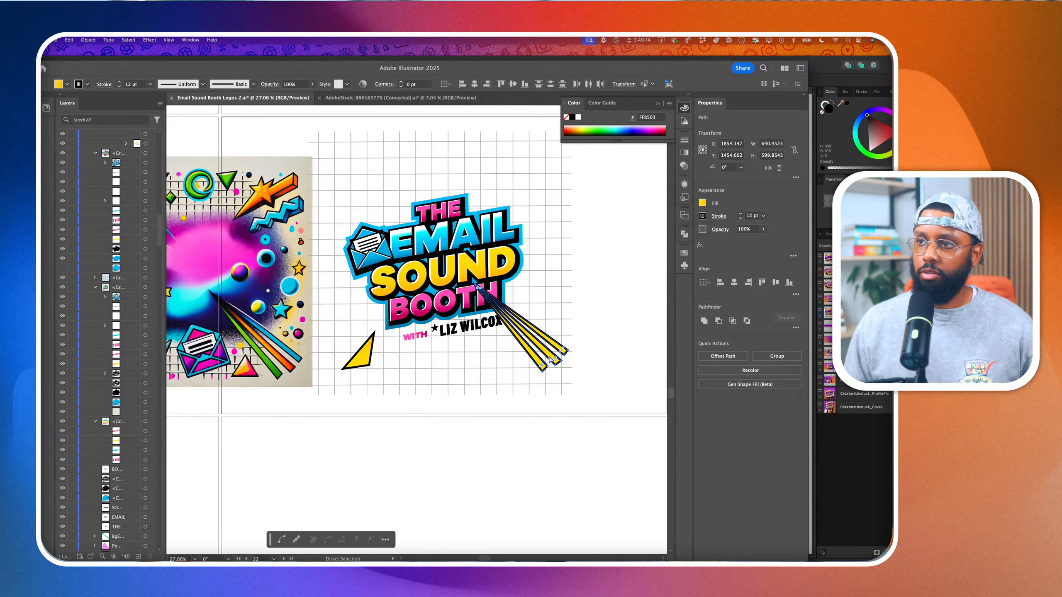
Cut the three yellow streaks and paste them in place behind the logo, inside the logo's layer group
key(Delete)
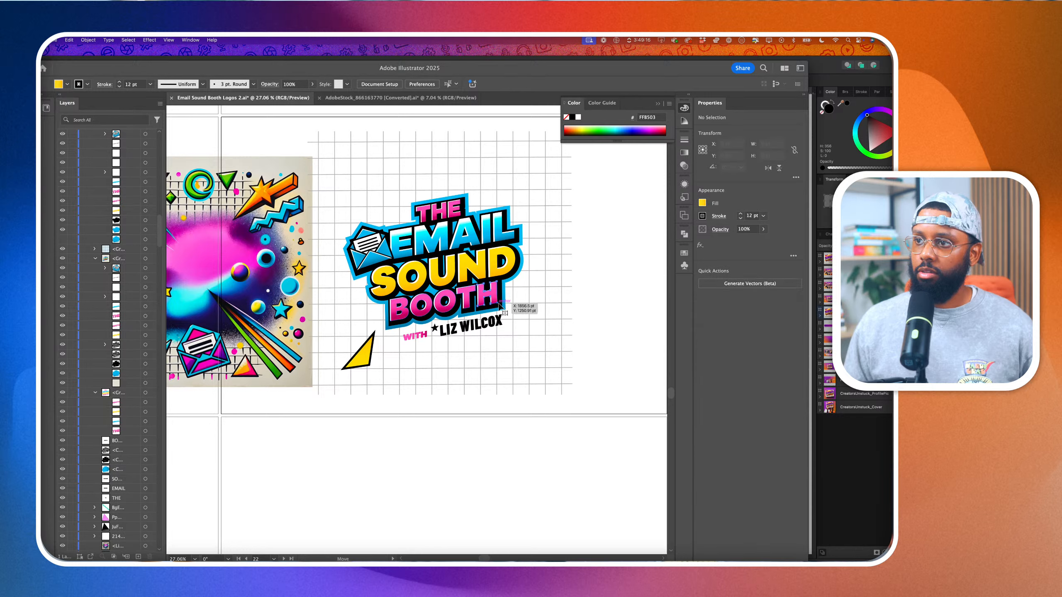
click(500, 307)
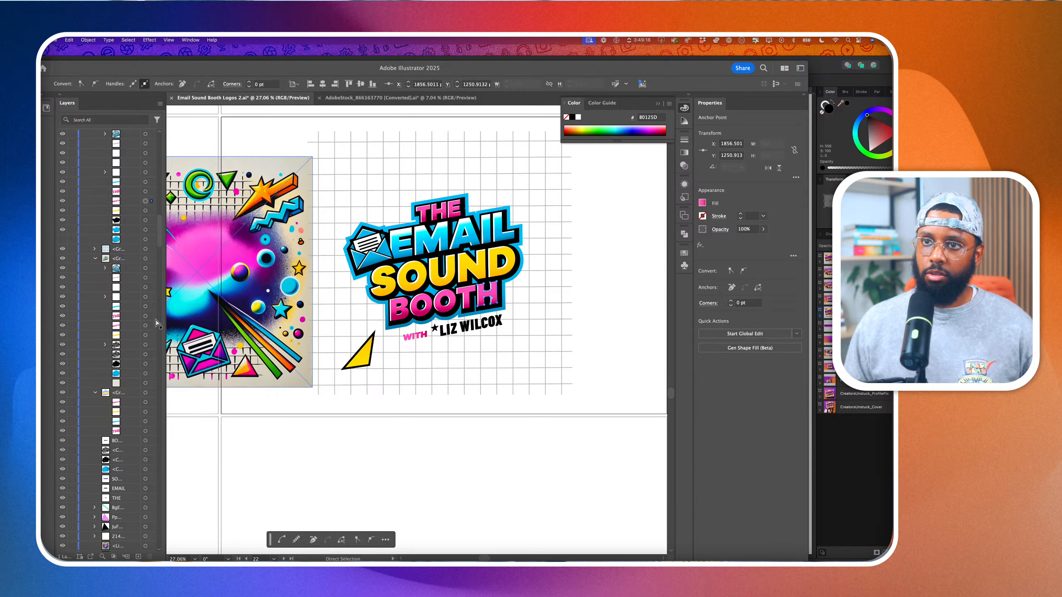
scroll(156, 321, up, 1)
scroll(149, 277, up, 3)
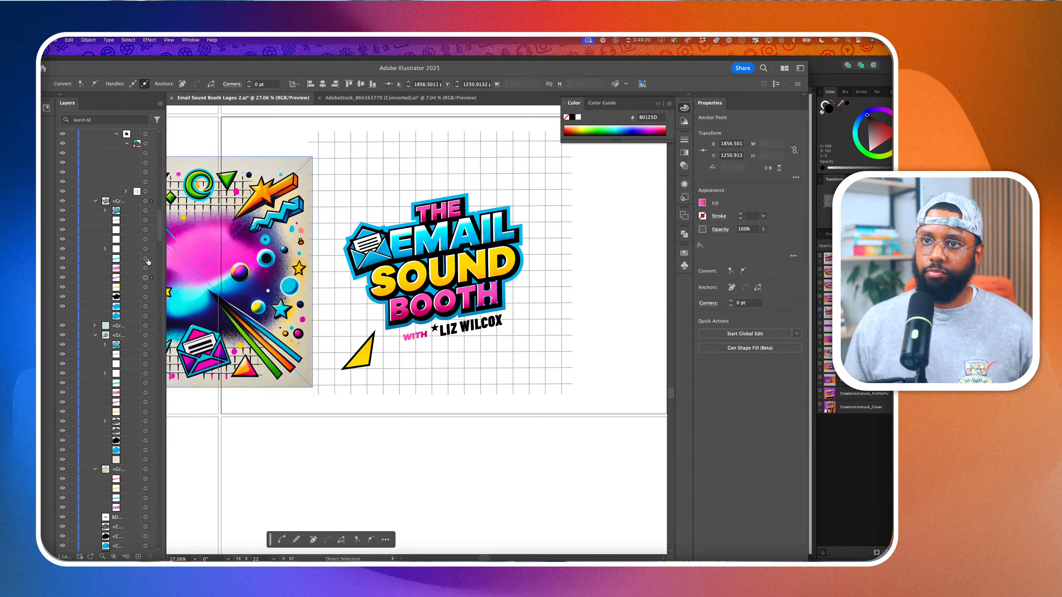
click(150, 203)
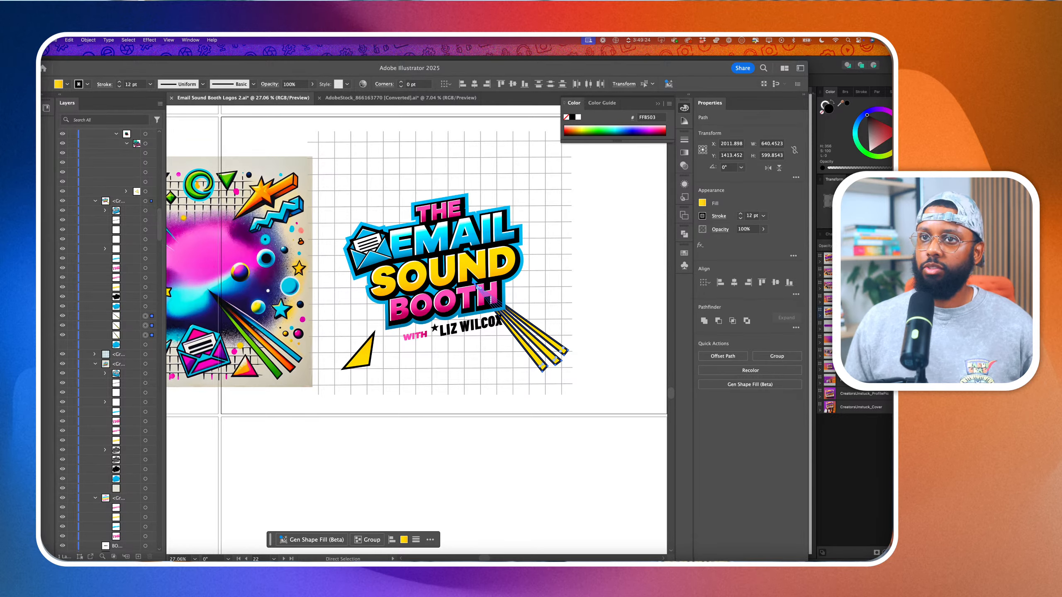
Duplicate the three yellow streaks, rotate the copy 180°, and place it fanning outward behind the logo's upper-left corner
key(v)
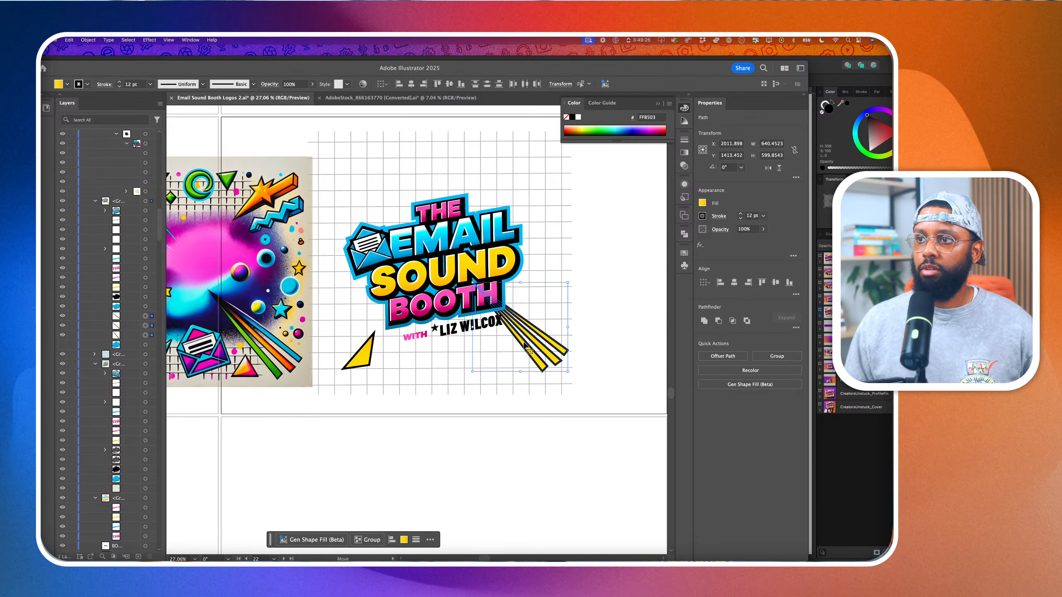
drag(525, 344, 427, 250)
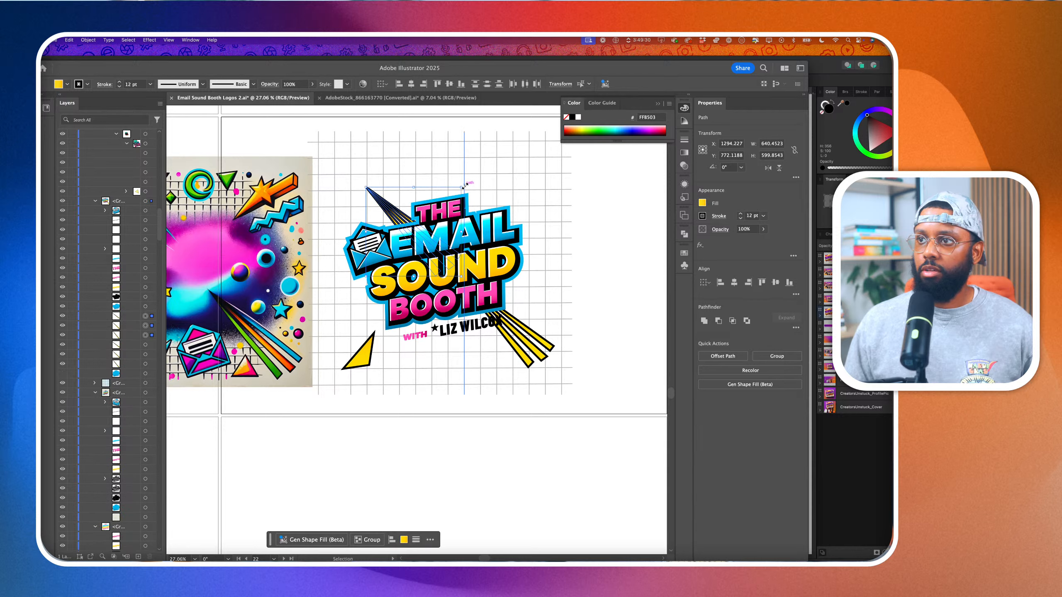
shift+drag(465, 184, 368, 275)
drag(381, 209, 345, 187)
scroll(345, 186, left, 6)
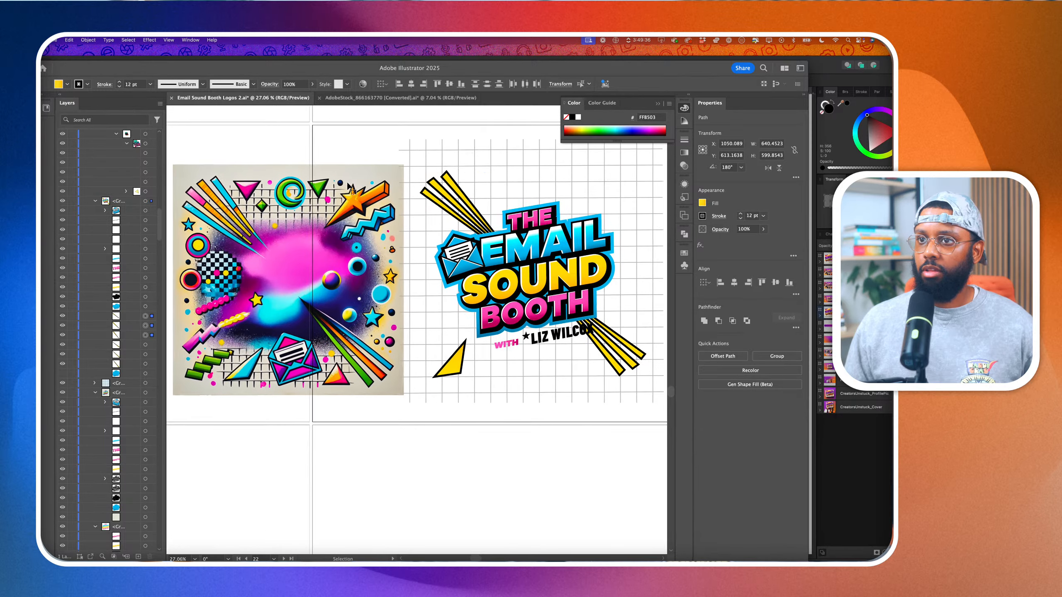
scroll(354, 191, up, 3)
scroll(355, 191, right, 3)
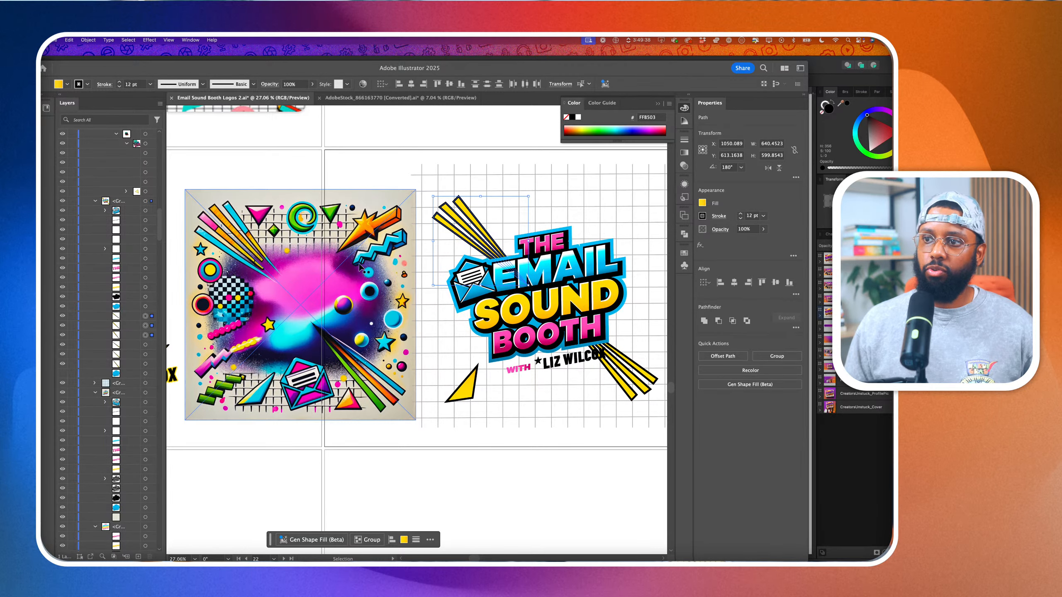
scroll(539, 370, right, 3)
scroll(540, 370, up, 2)
scroll(546, 371, up, 2)
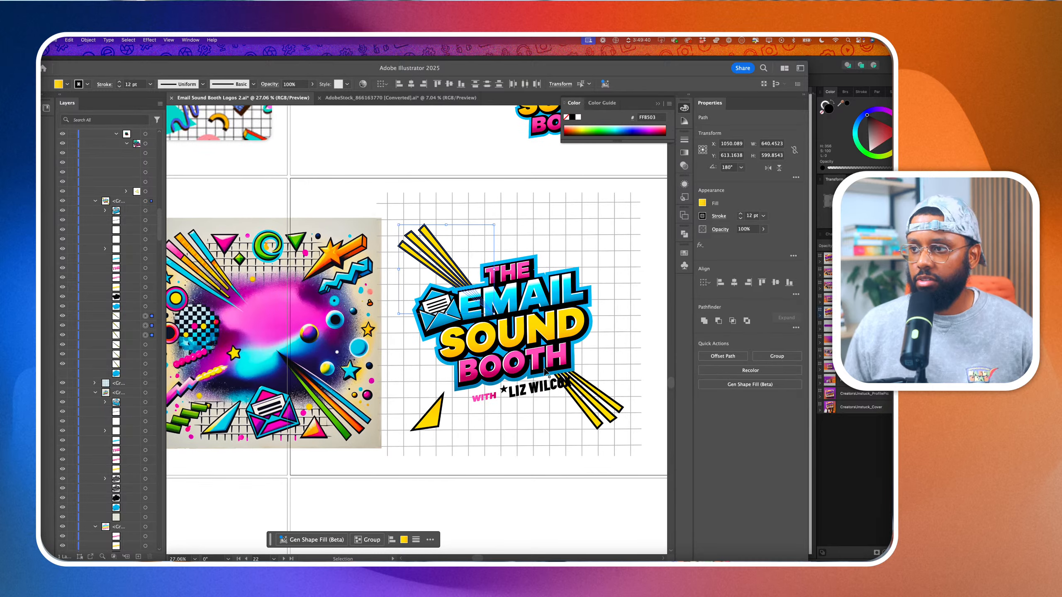
scroll(545, 372, up, 3)
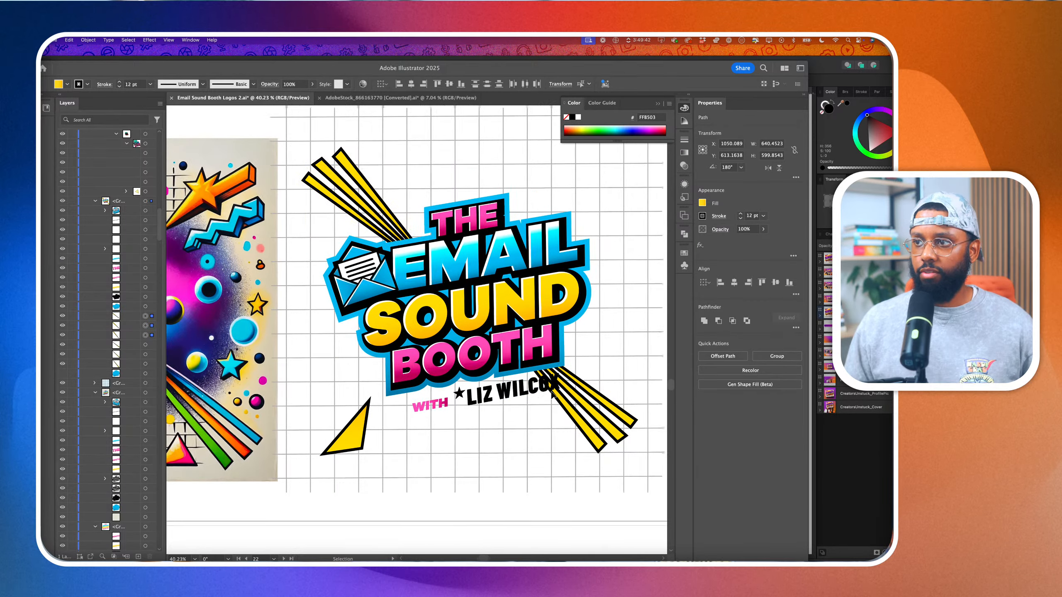
scroll(552, 392, down, 4)
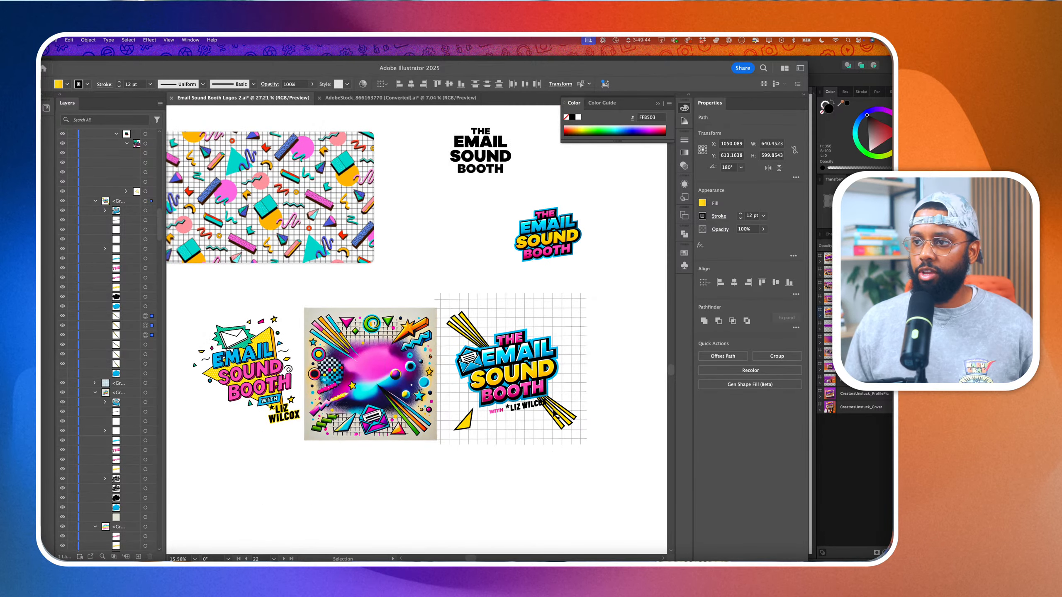
Move the black host-name text beneath BOOTH slightly downward and to the right
click(585, 483)
scroll(543, 421, up, 4)
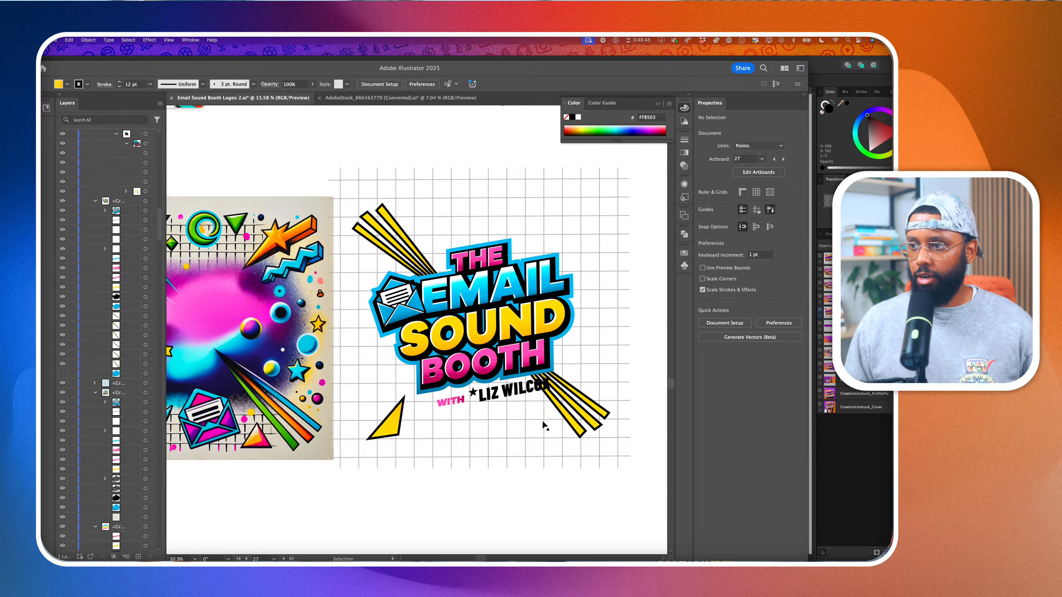
click(522, 393)
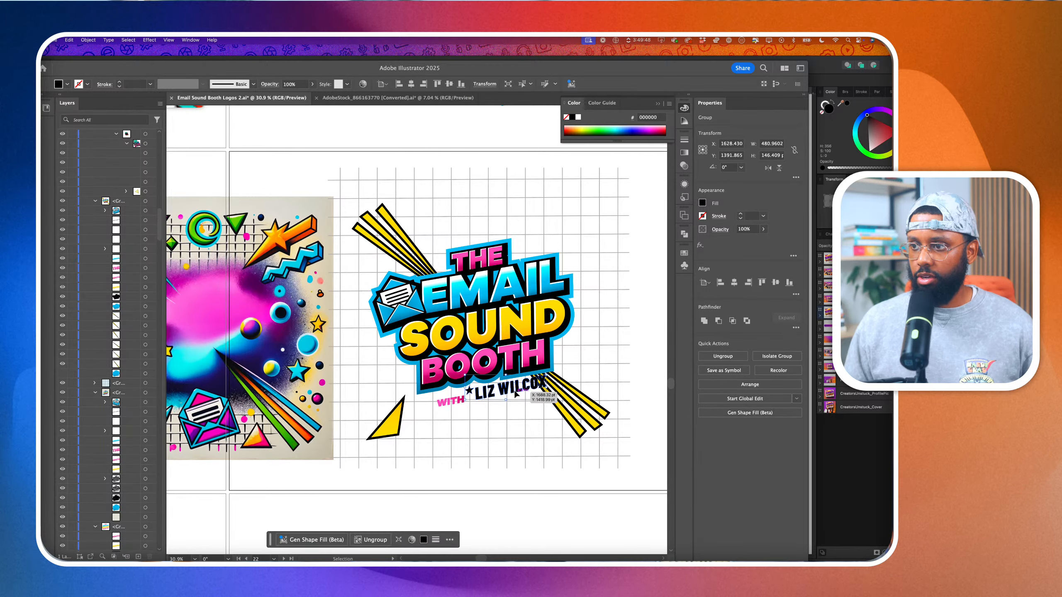
scroll(517, 393, up, 3)
drag(464, 399, 465, 406)
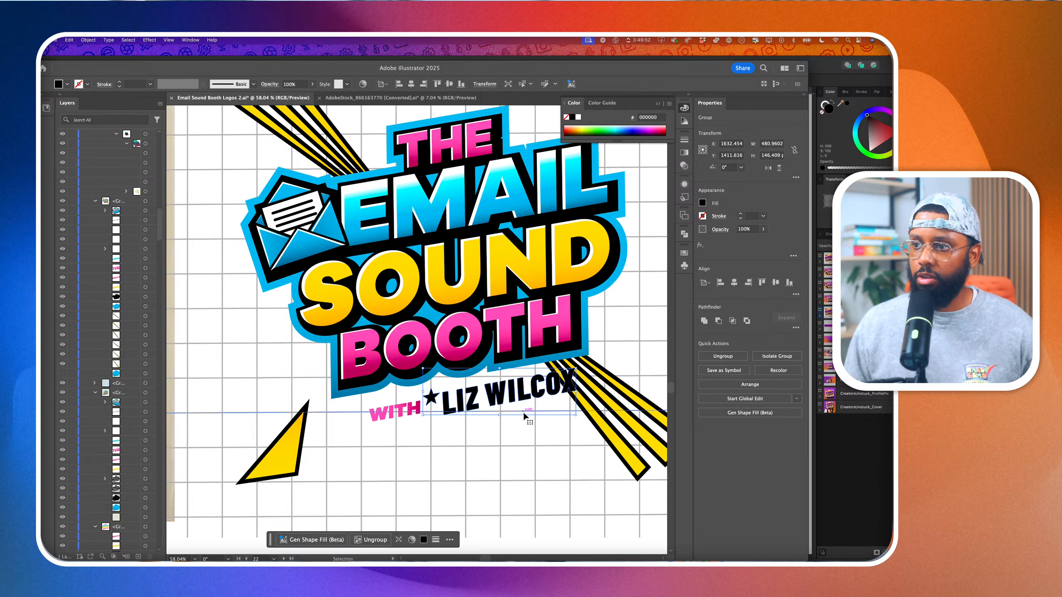
scroll(522, 421, down, 3)
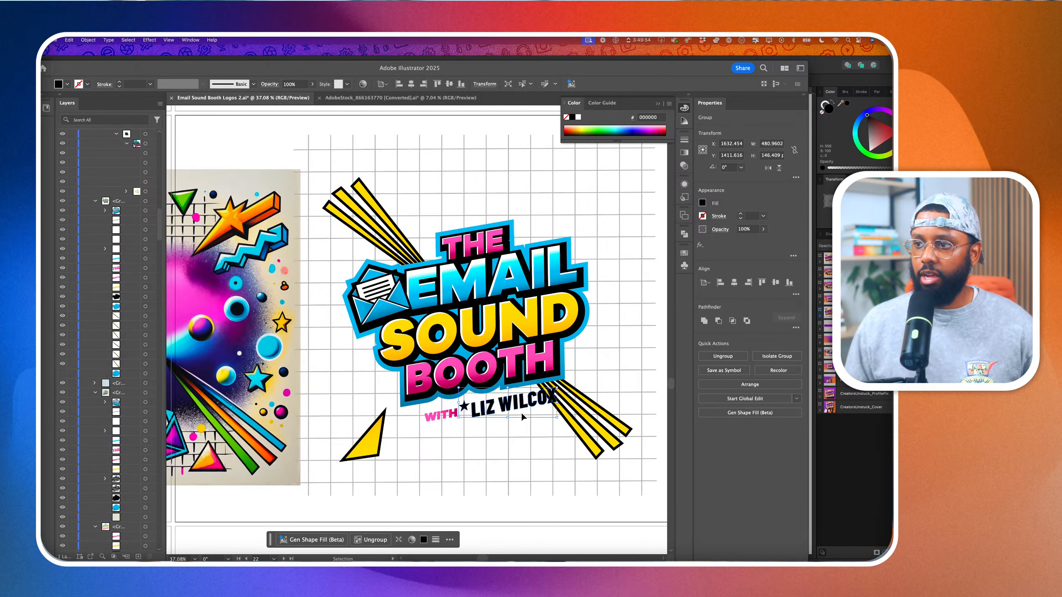
Try stacking the word WITH above the host-name text beneath BOOTH, and undo the rearrangement
drag(521, 411, 465, 429)
click(439, 418)
scroll(464, 428, down, 5)
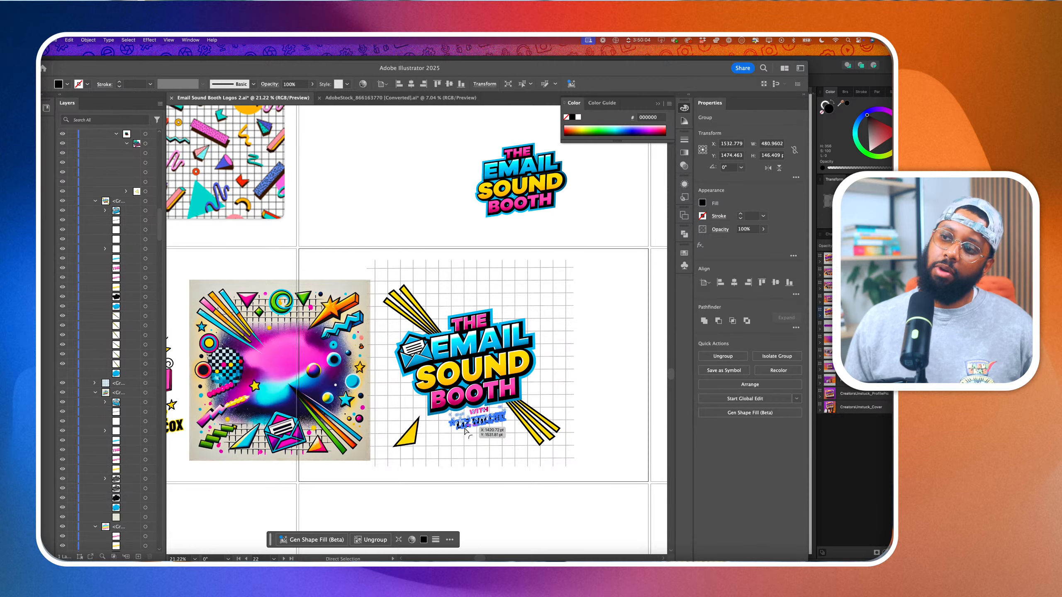
key(super+z)
key(super+z)
key(super+z)
key(super+z)
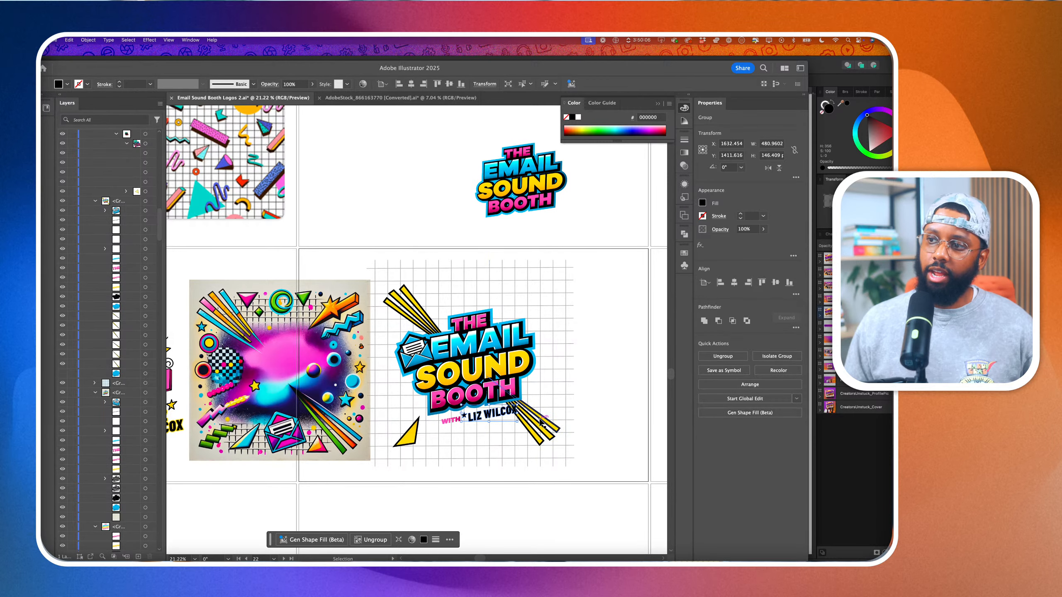
Shift the light grey grid slightly to the left behind the logo
scroll(509, 480, down, 3)
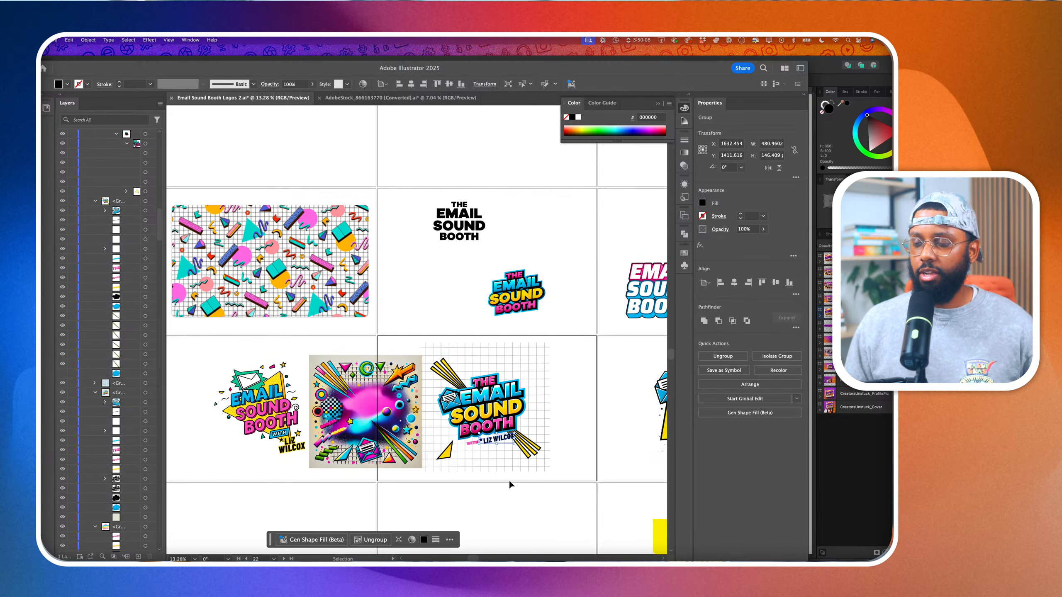
click(512, 485)
drag(507, 457, 501, 459)
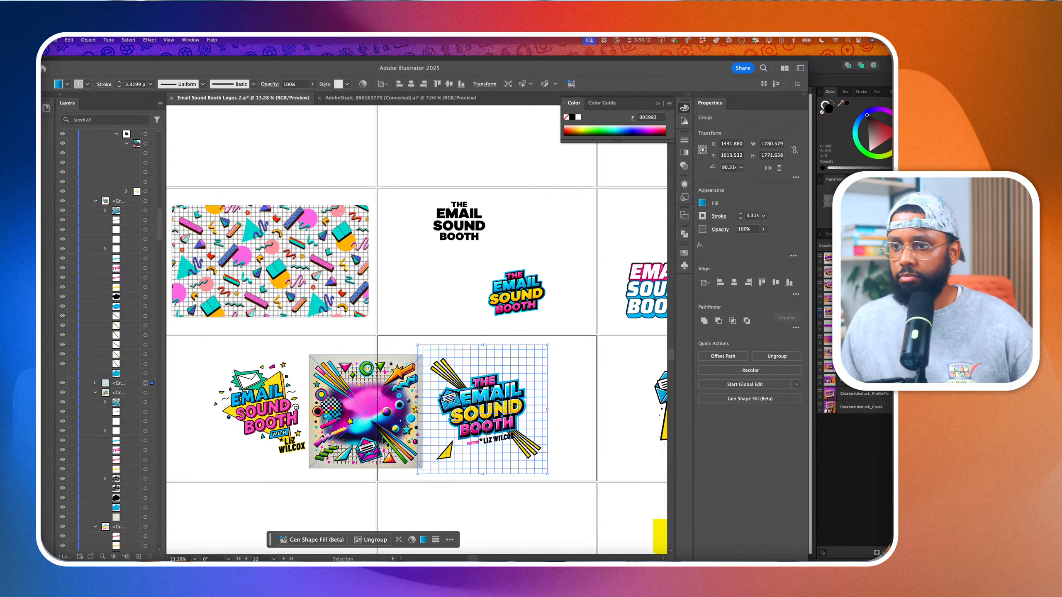
Move the reference image directly below the logo so it overlaps the grid's lower edge
scroll(380, 434, down, 3)
drag(380, 436, 477, 432)
scroll(436, 479, up, 3)
scroll(476, 430, down, 1)
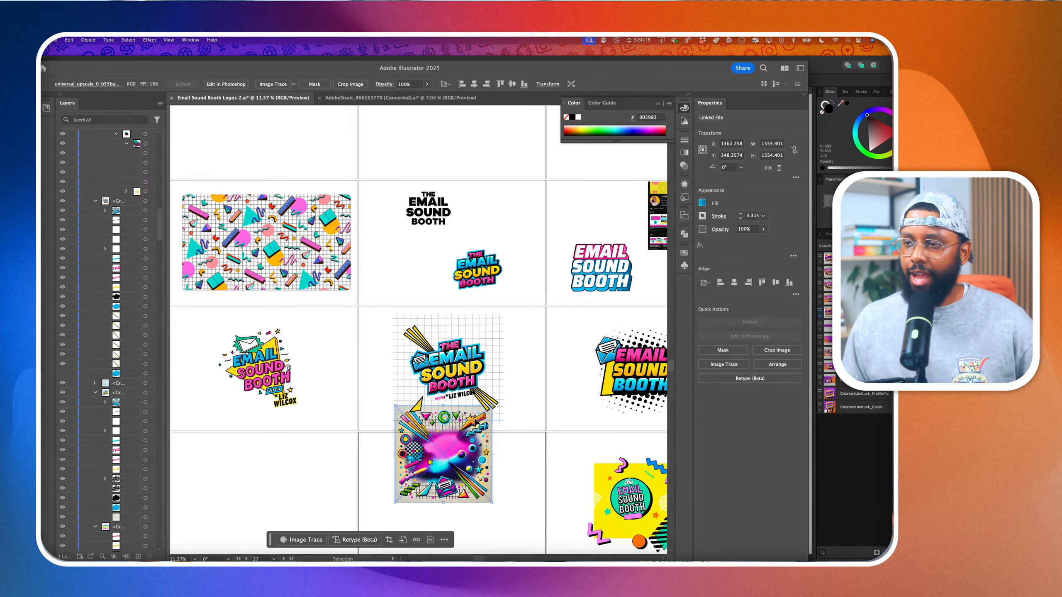
Trace the reference image's pink inverted triangle with the Pen tool, and copy the neighbouring triangle's yellow fill and 12 pt black stroke
scroll(472, 426, up, 2)
scroll(473, 426, up, 1)
scroll(397, 377, up, 1)
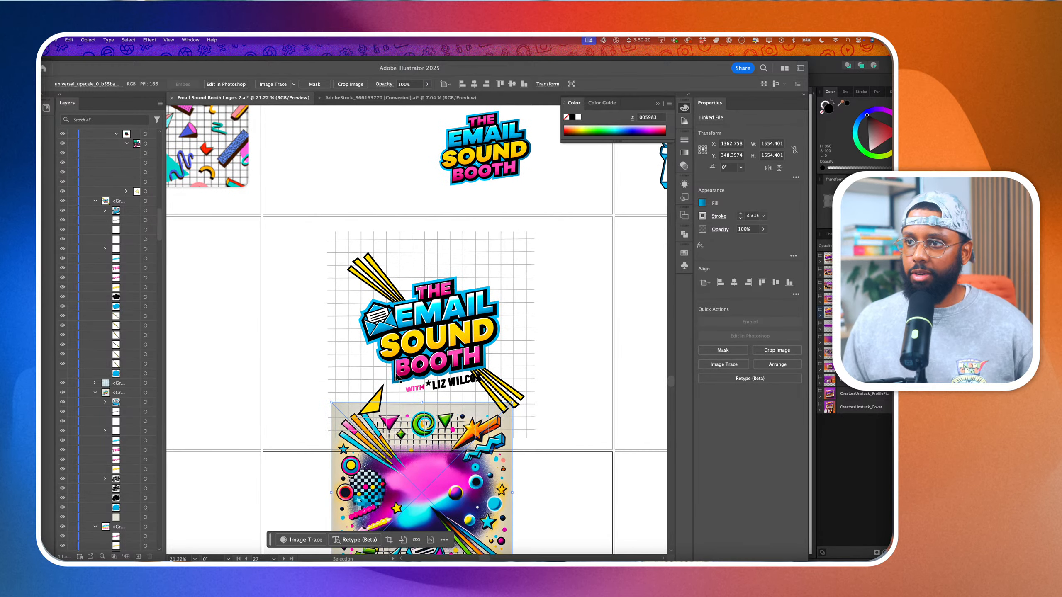
key(p)
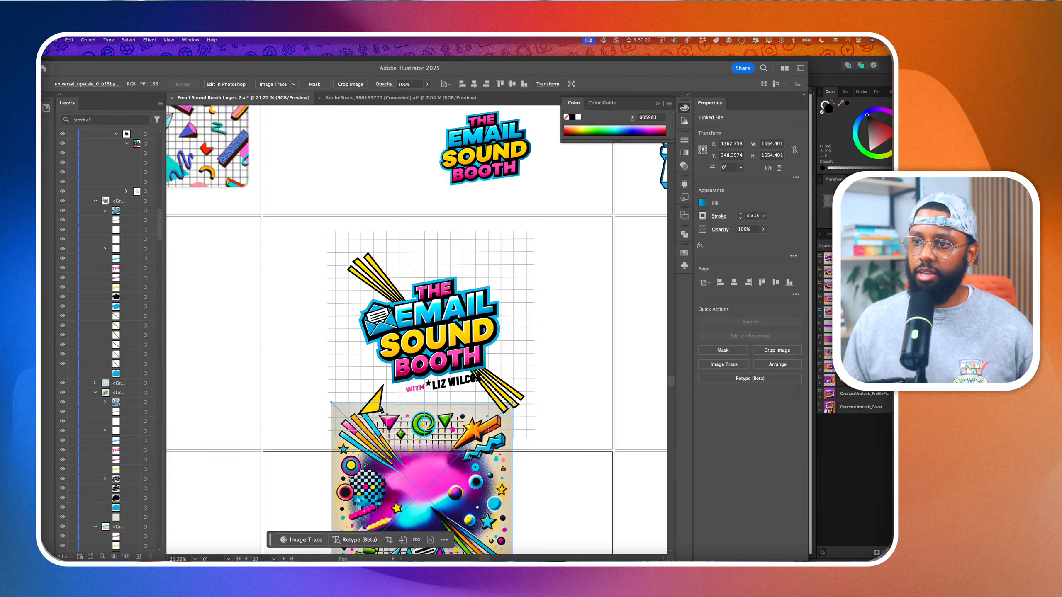
scroll(384, 410, up, 5)
click(363, 422)
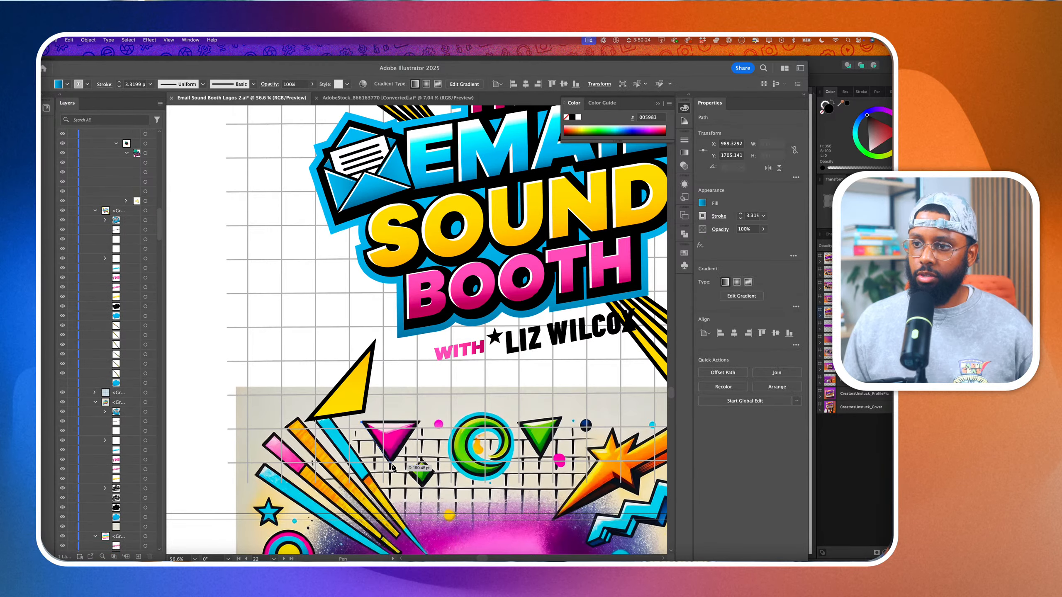
click(391, 462)
click(418, 424)
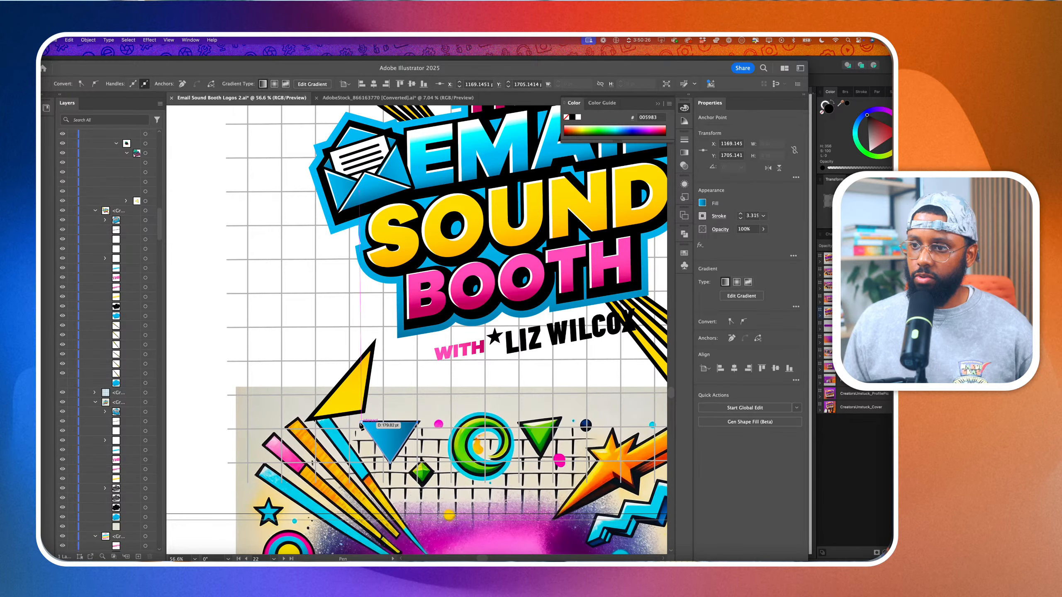
click(363, 421)
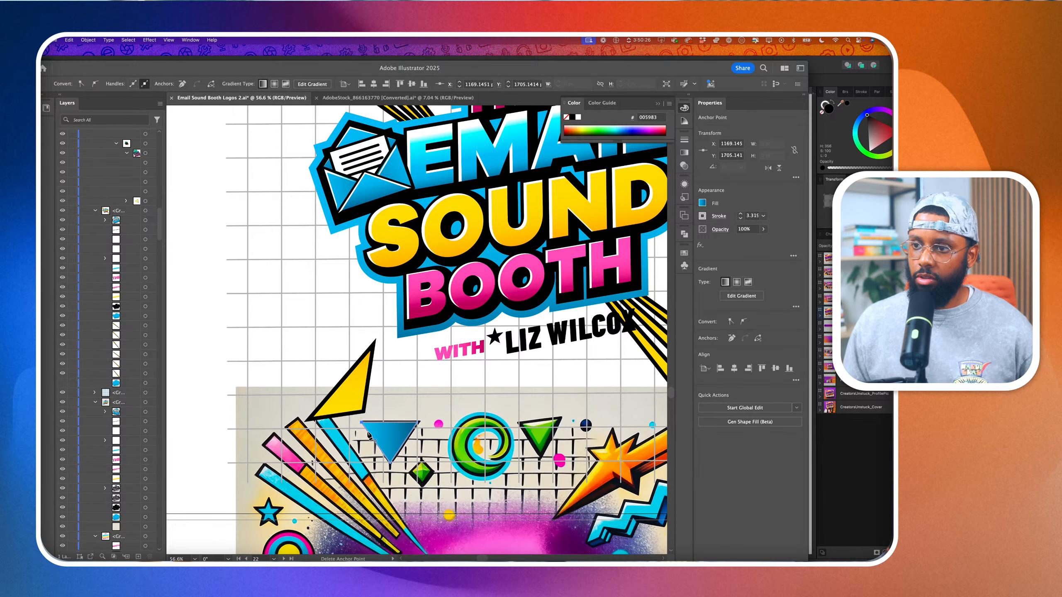
click(355, 412)
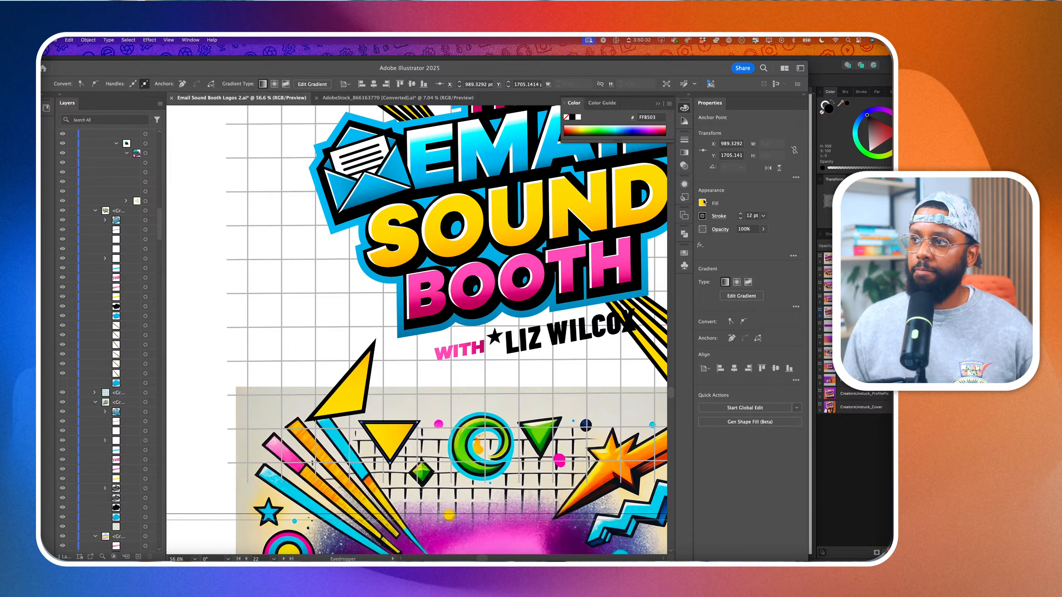
Save the pink gradient fill of the word BOOTH as a swatch
click(686, 252)
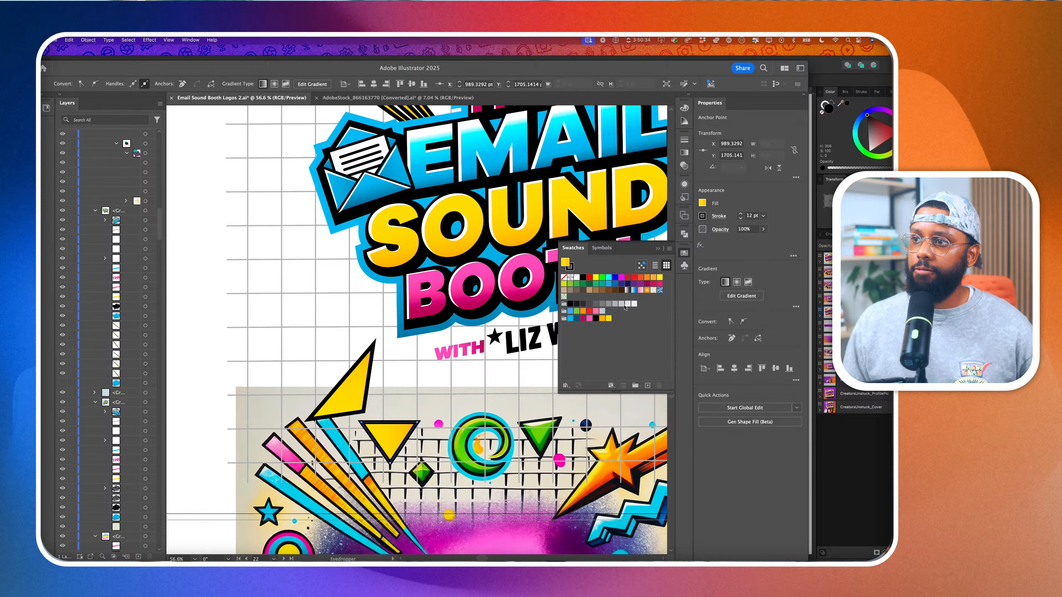
scroll(452, 299, down, 5)
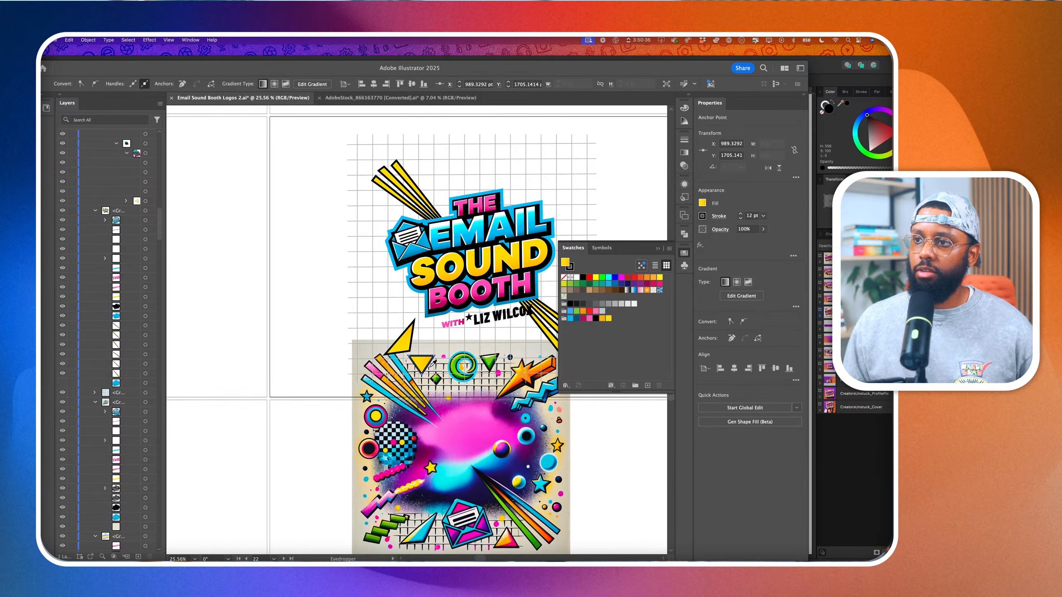
key(a)
click(272, 255)
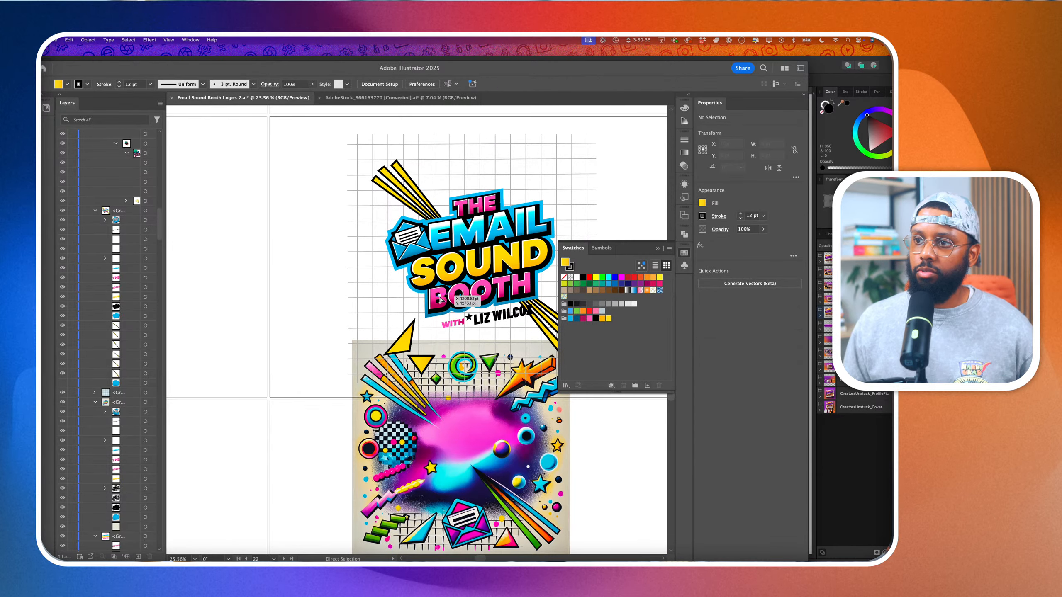
scroll(458, 302, up, 5)
click(429, 309)
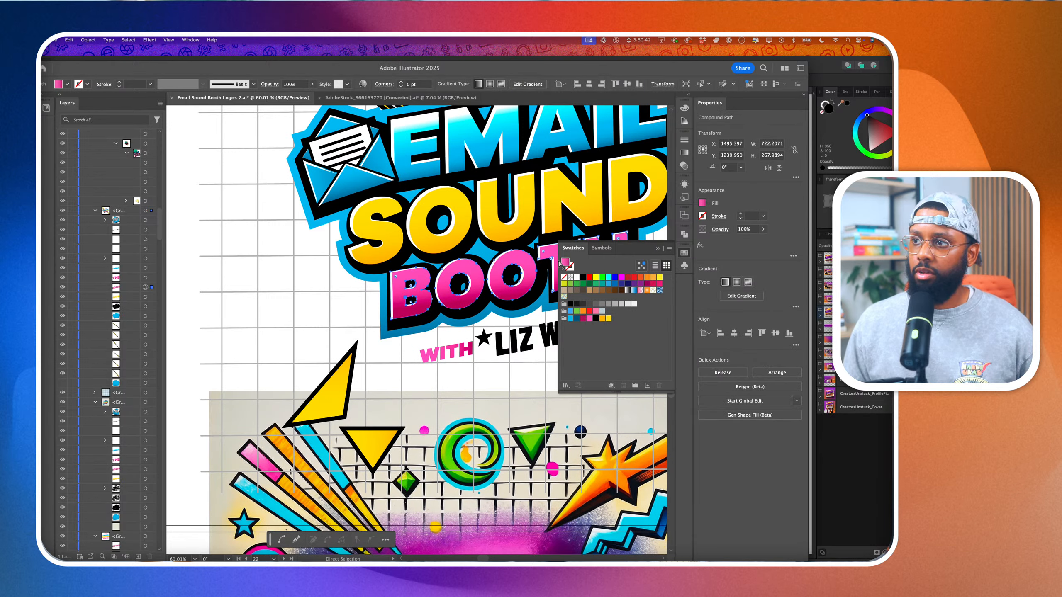
drag(559, 265, 621, 322)
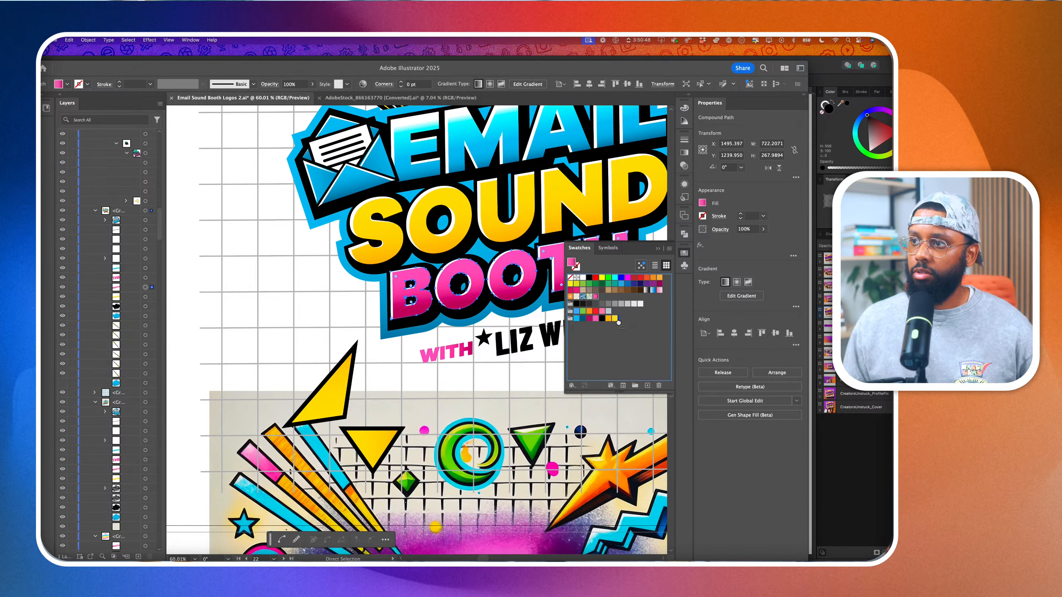
scroll(421, 313, down, 3)
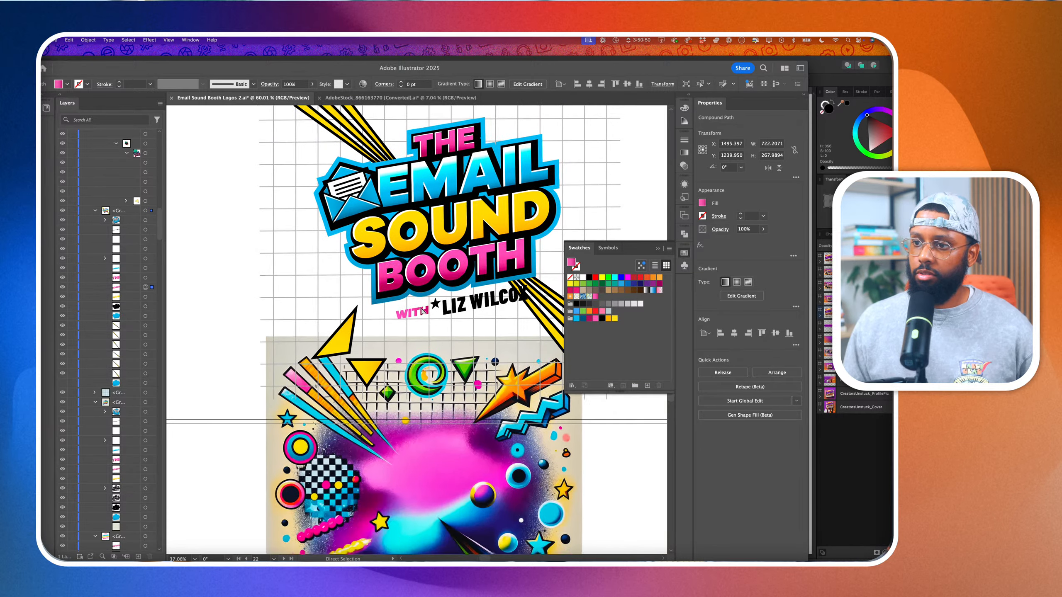
Give the traced inverted triangle the pink gradient fill of the word BOOTH and a 10 pt black stroke
click(349, 359)
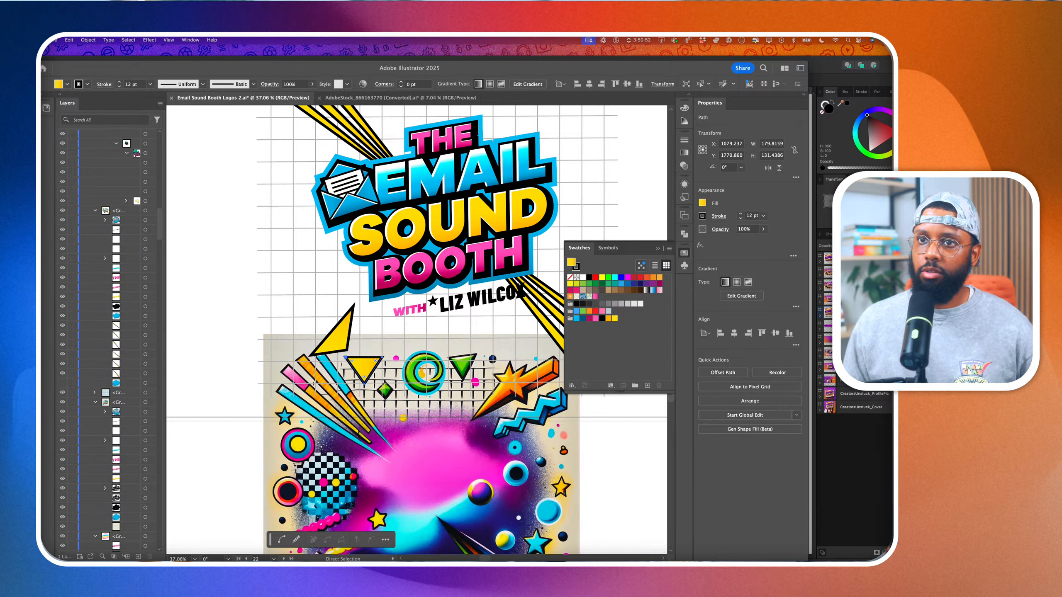
key(i)
click(383, 259)
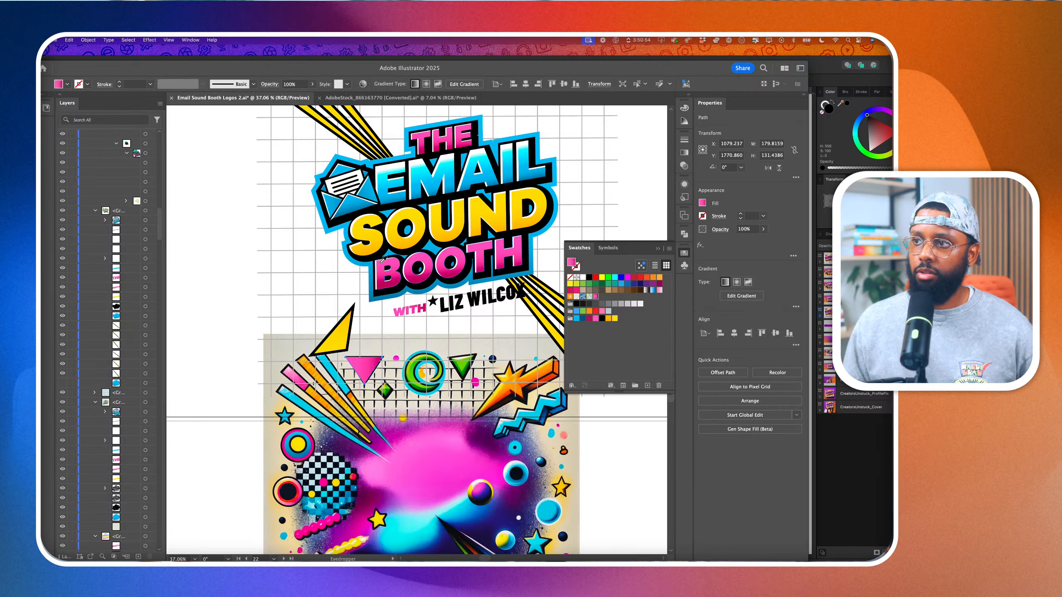
click(741, 215)
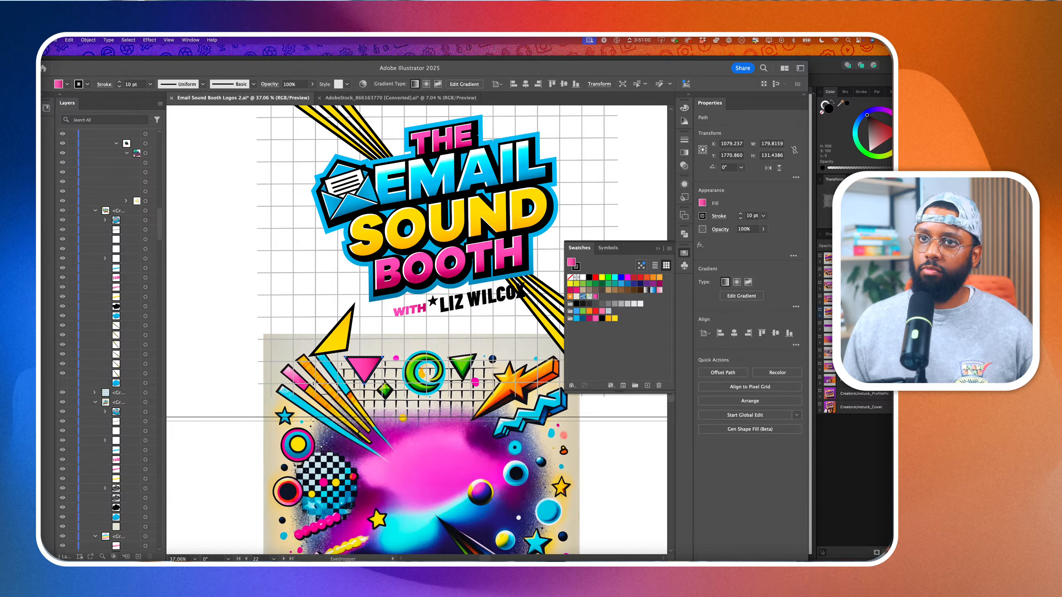
Move the pink inverted triangle onto the grid above the word THE, beside the upper yellow streaks
key(a)
scroll(226, 276, down, 4)
scroll(226, 276, up, 3)
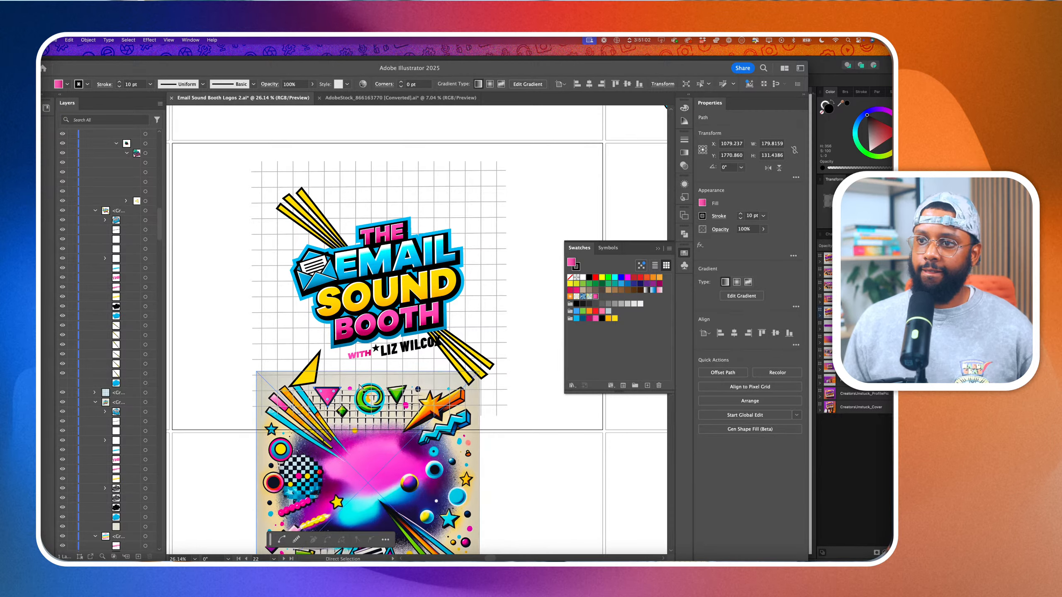
click(429, 434)
click(327, 398)
drag(327, 398, 358, 202)
scroll(391, 216, down, 3)
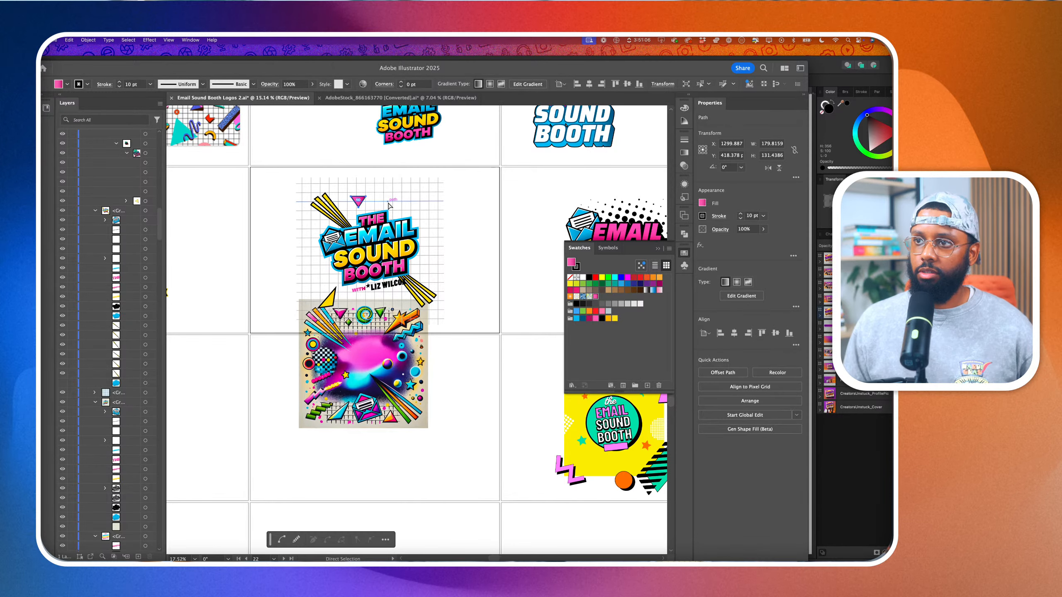
scroll(389, 205, up, 2)
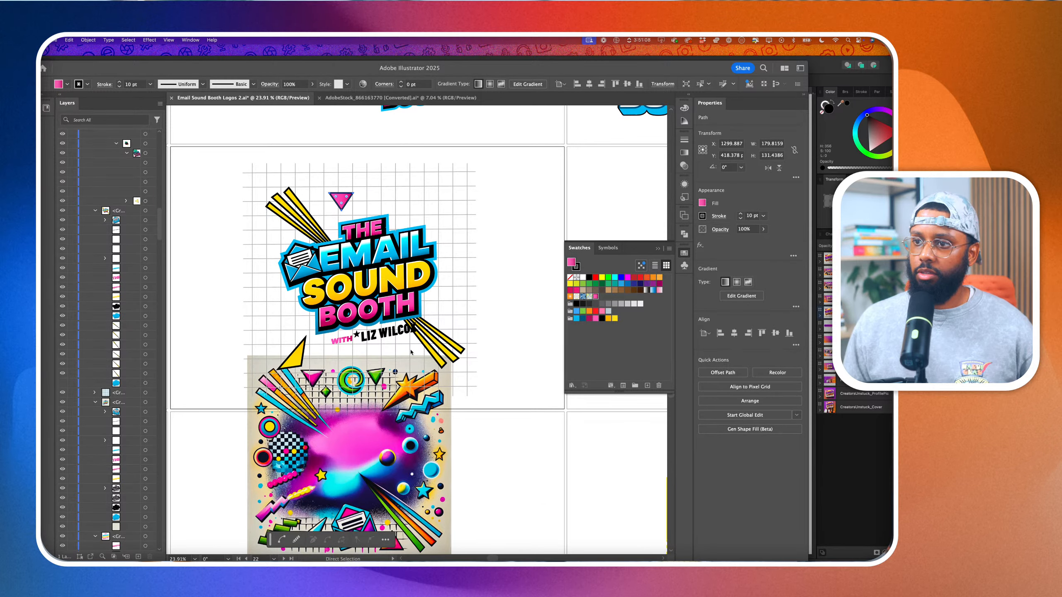
scroll(393, 372, down, 3)
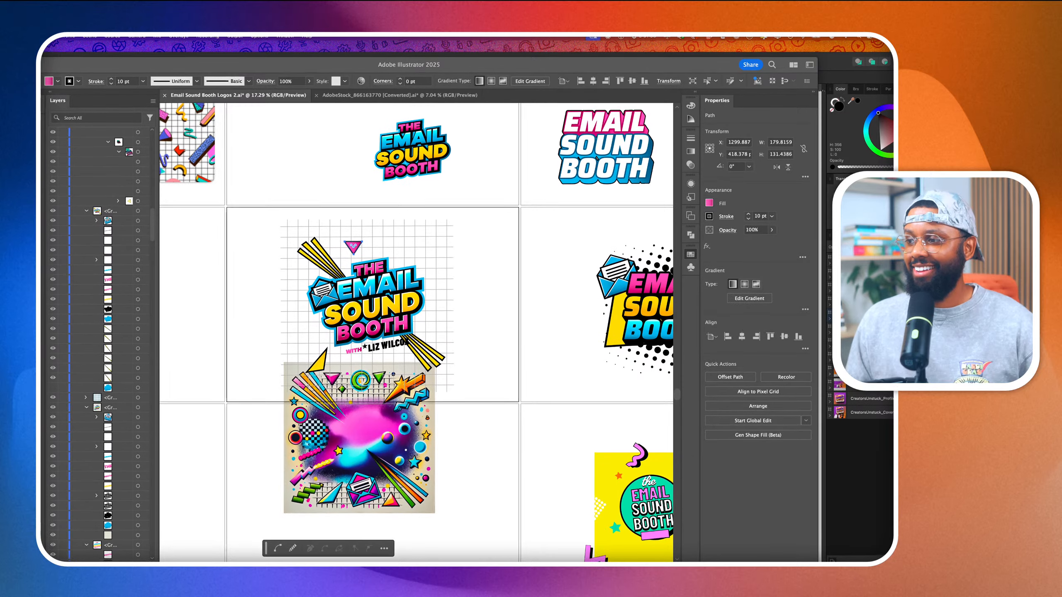
Bring back the swatches and move the reference image onto the empty artboard directly below the logo
click(691, 254)
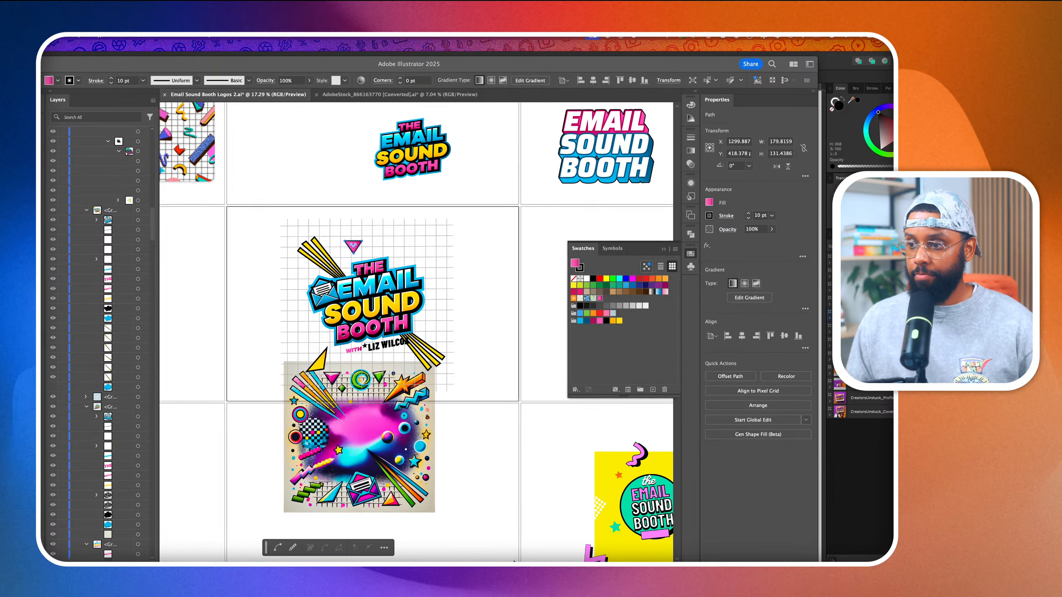
scroll(494, 471, down, 4)
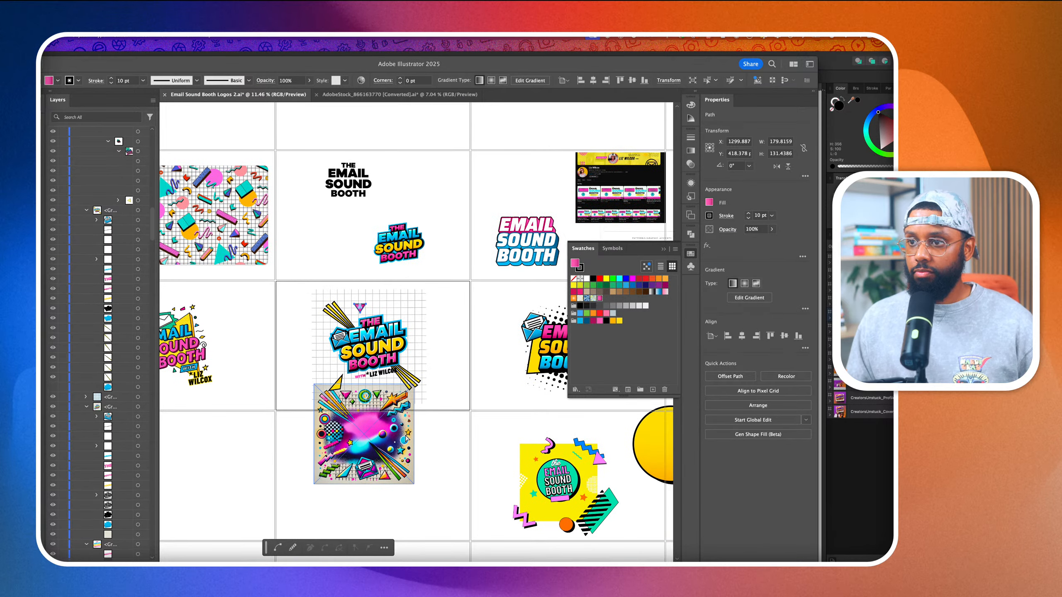
drag(402, 452, 407, 499)
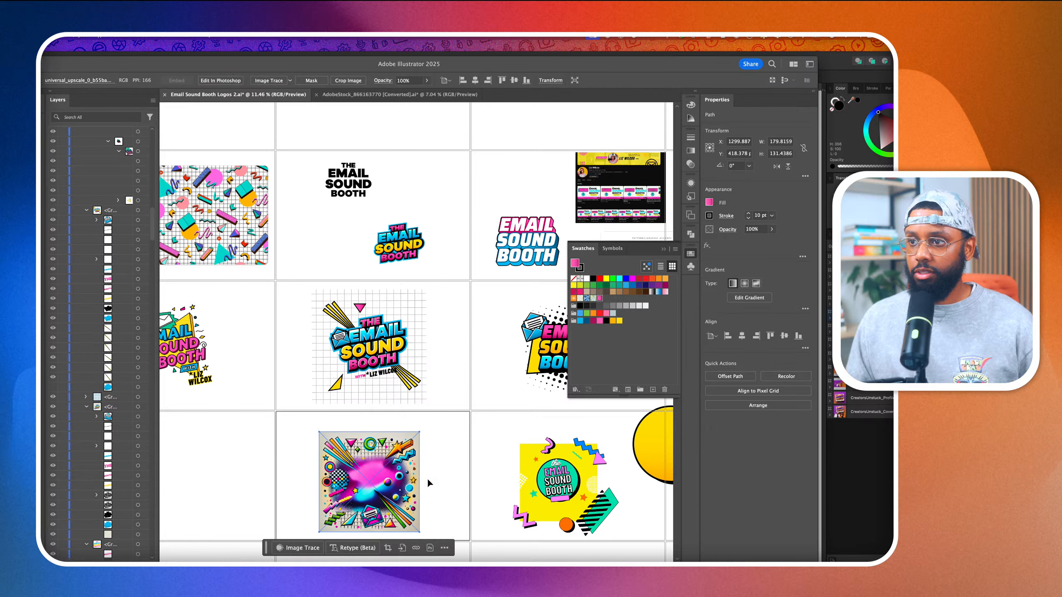
scroll(415, 372, up, 4)
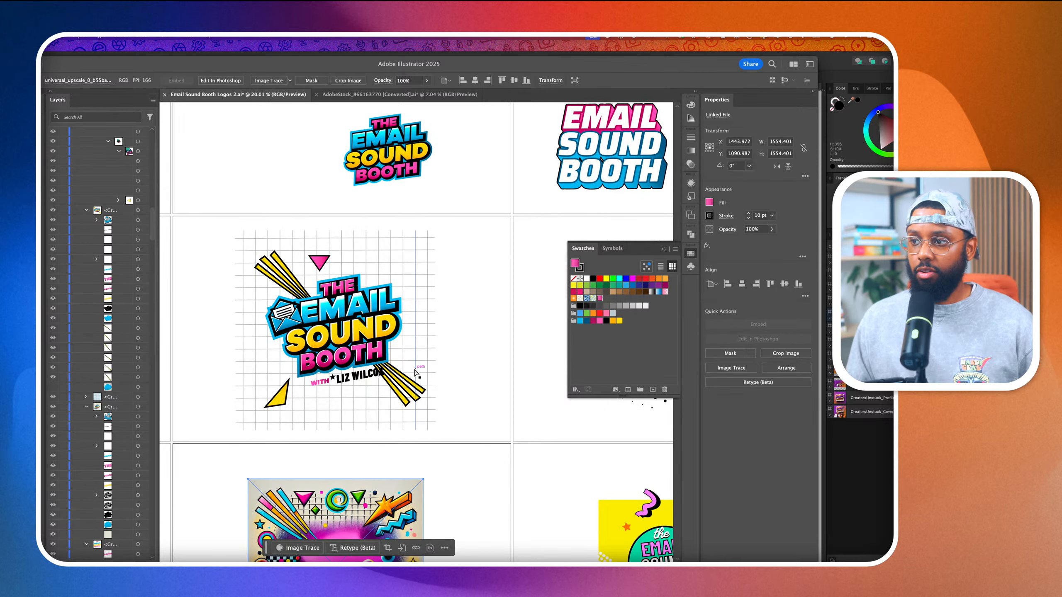
scroll(275, 272, up, 4)
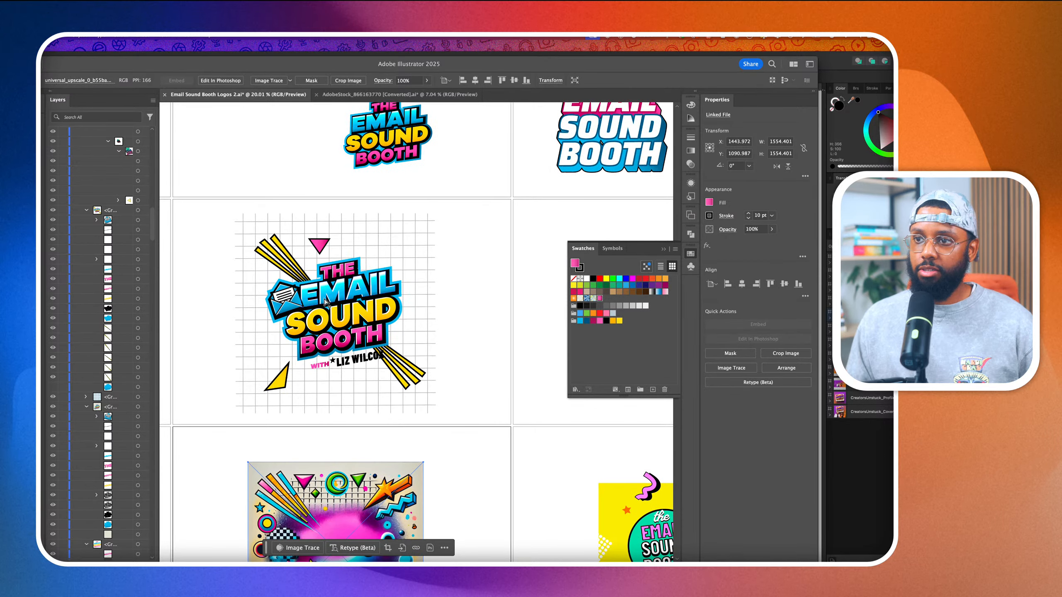
Save the envelope's blue gradient and the yellow gradient of the word SOUND as swatches
click(264, 239)
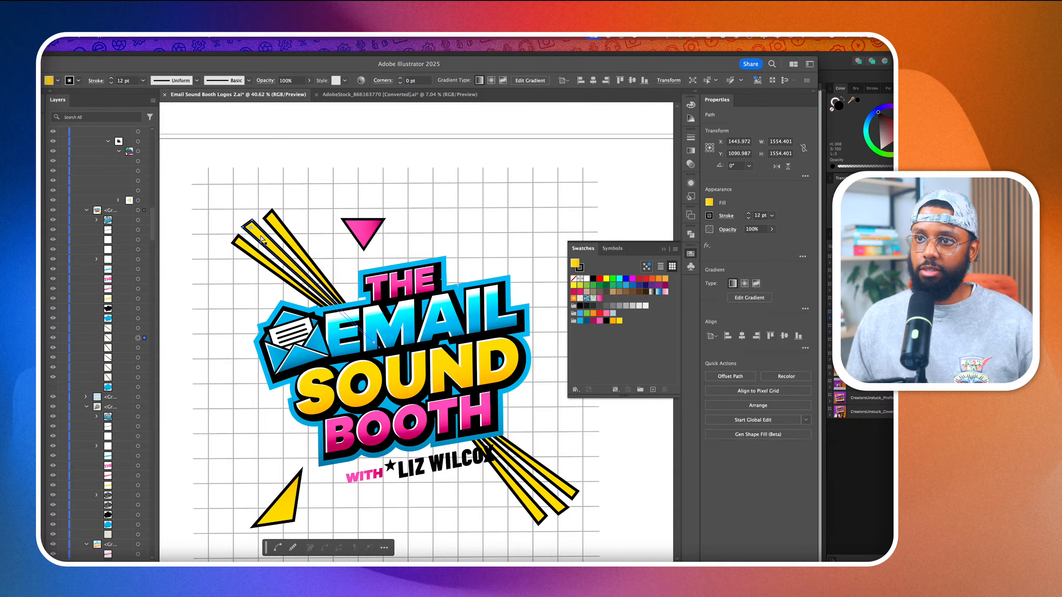
click(336, 336)
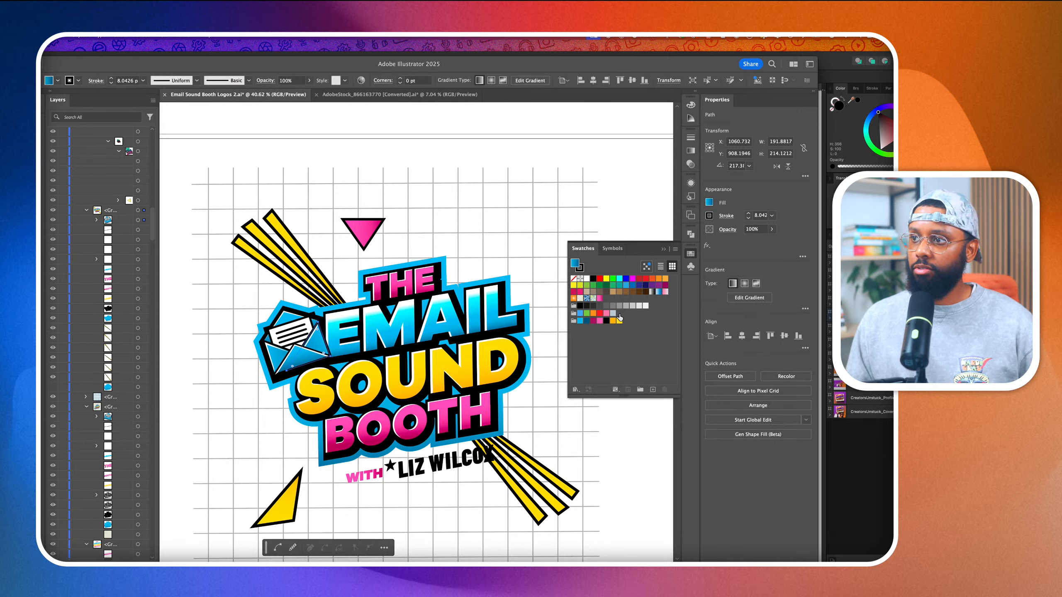
drag(579, 268, 625, 326)
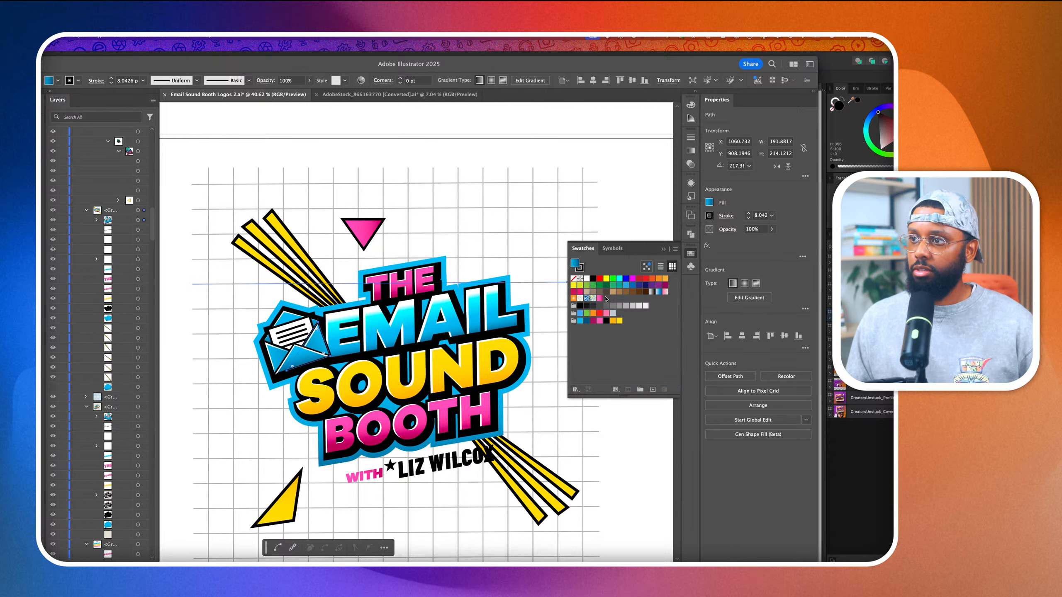
drag(577, 267, 608, 303)
click(353, 403)
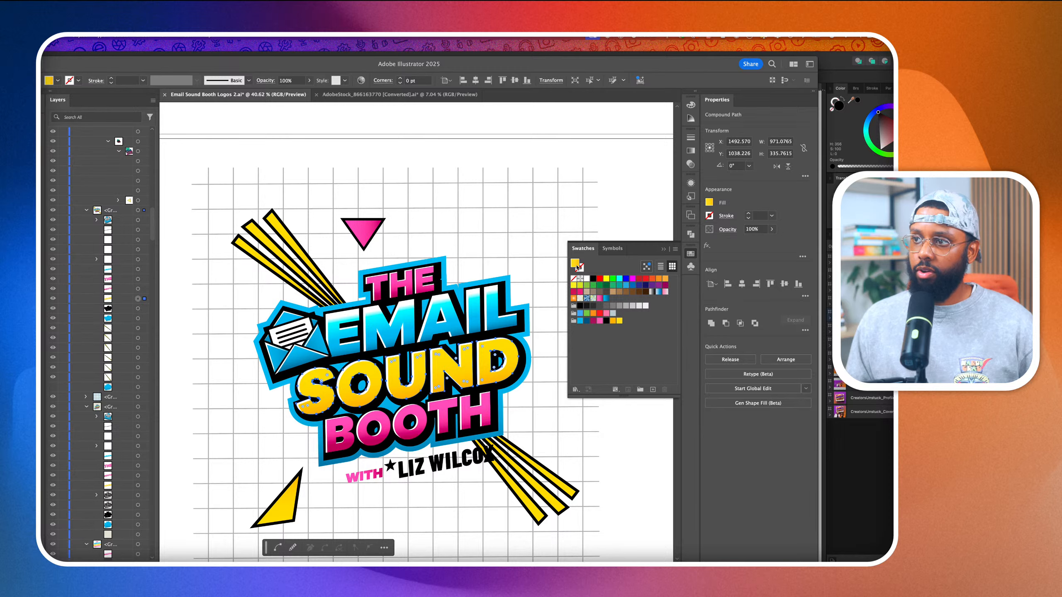
drag(577, 266, 614, 298)
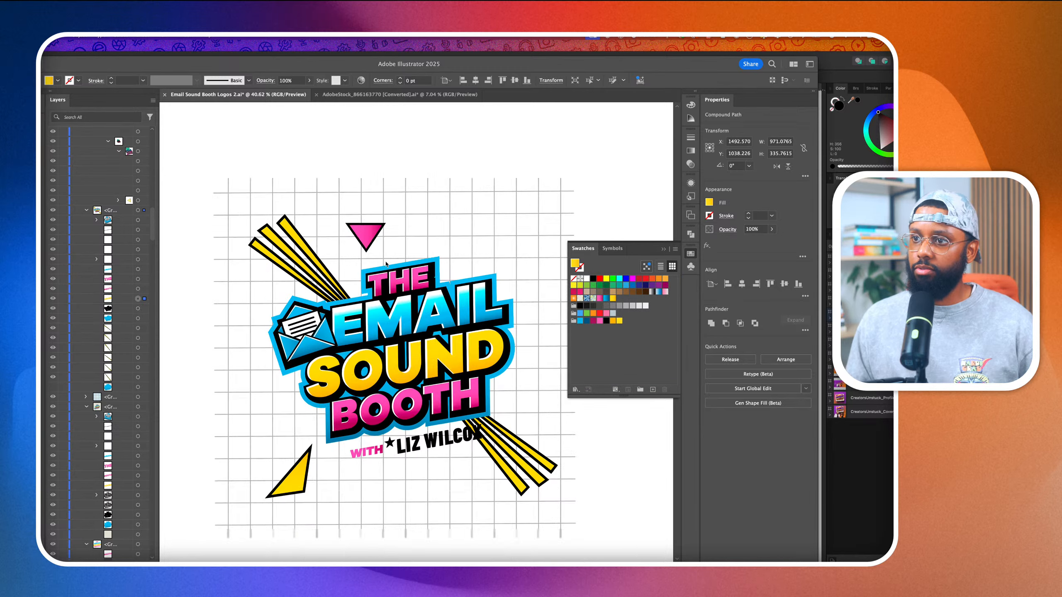
Look over the artboards and examine the earlier logo variation with the green burst behind its envelope
scroll(386, 264, down, 5)
scroll(387, 264, right, 5)
scroll(387, 265, down, 5)
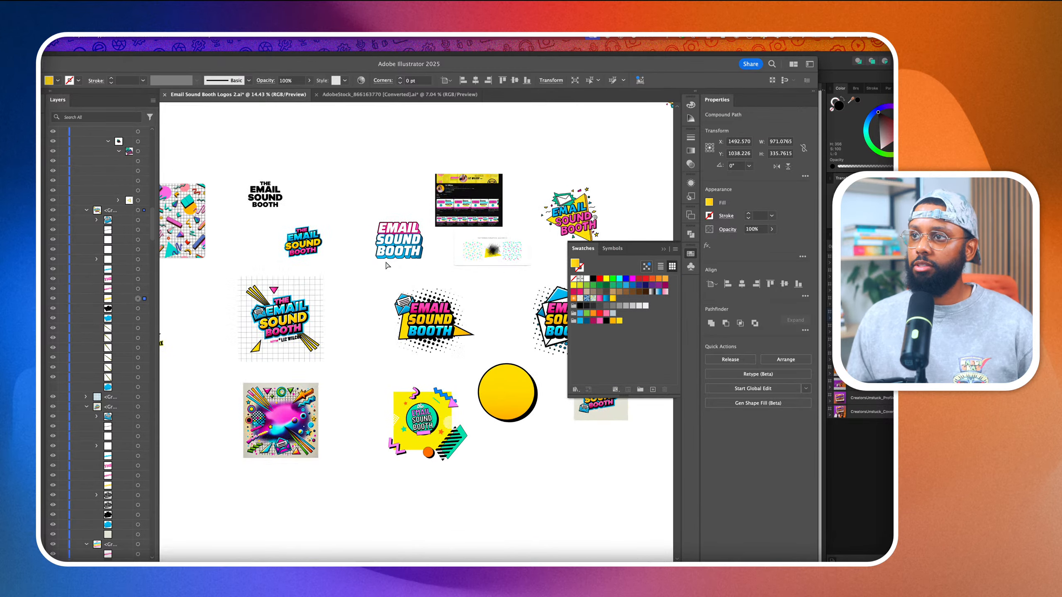
scroll(386, 265, down, 5)
scroll(500, 293, up, 3)
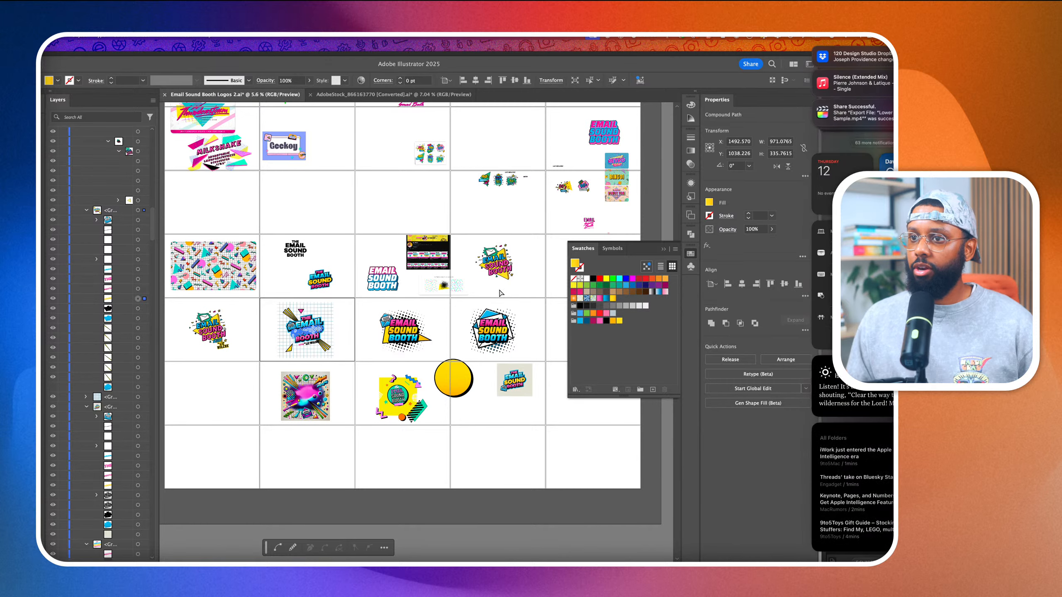
scroll(501, 293, up, 2)
scroll(500, 293, right, 2)
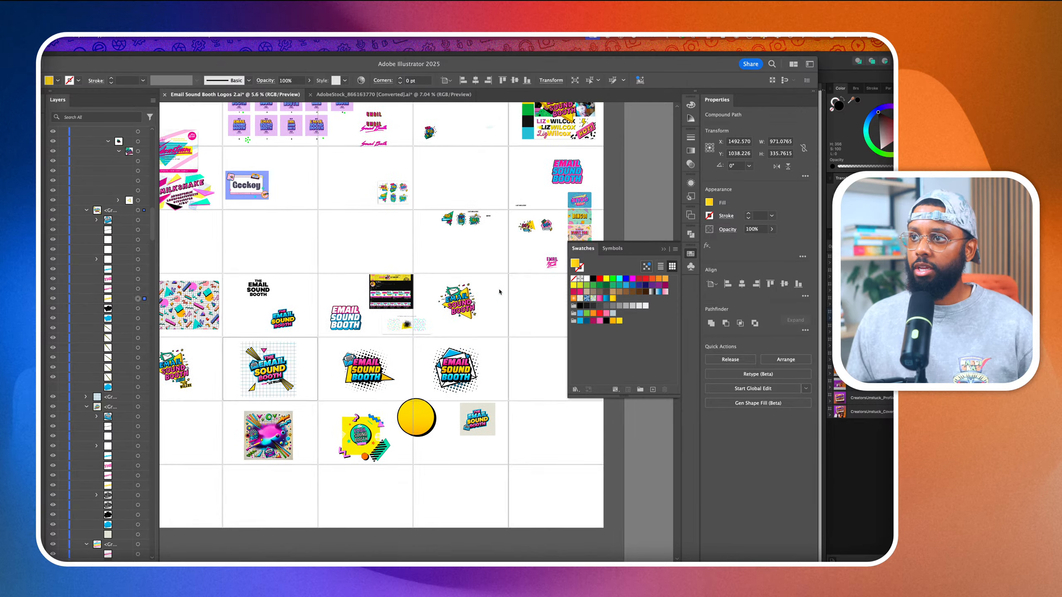
scroll(499, 292, up, 1)
scroll(500, 292, right, 1)
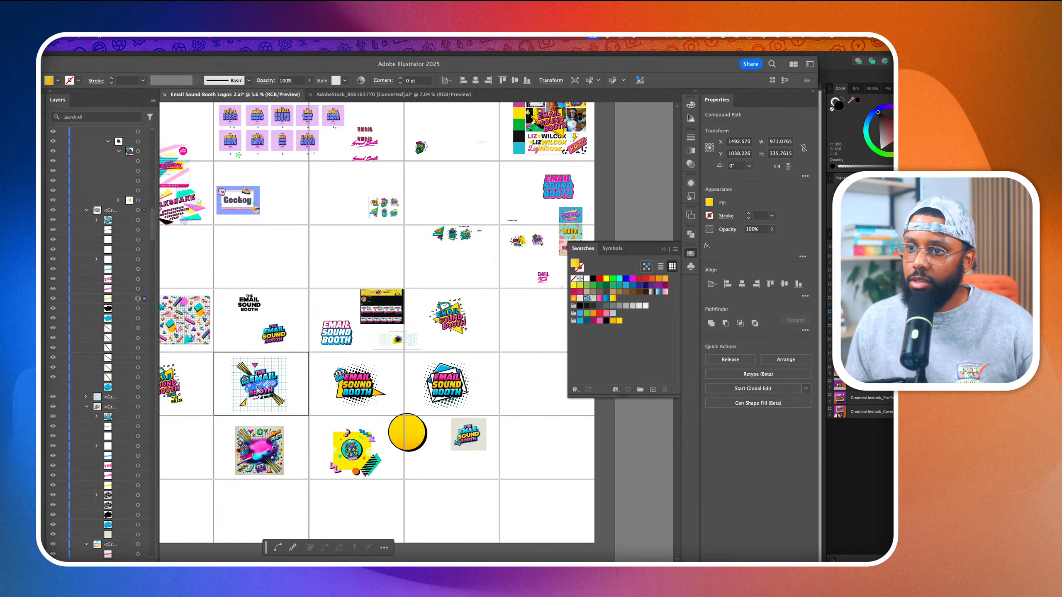
scroll(258, 390, up, 4)
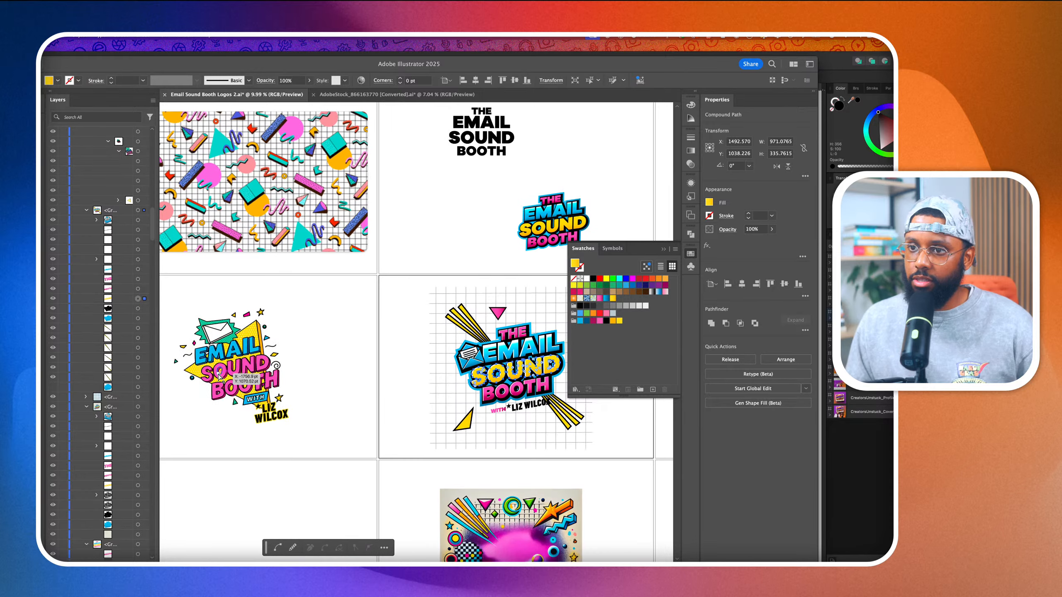
scroll(205, 331, up, 2)
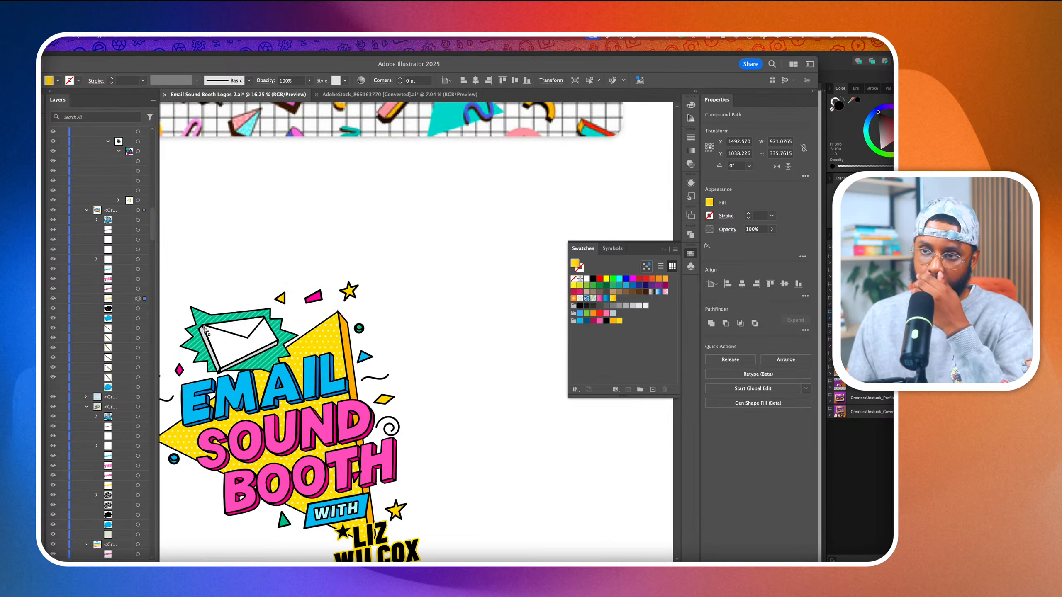
scroll(205, 330, up, 2)
scroll(203, 330, down, 3)
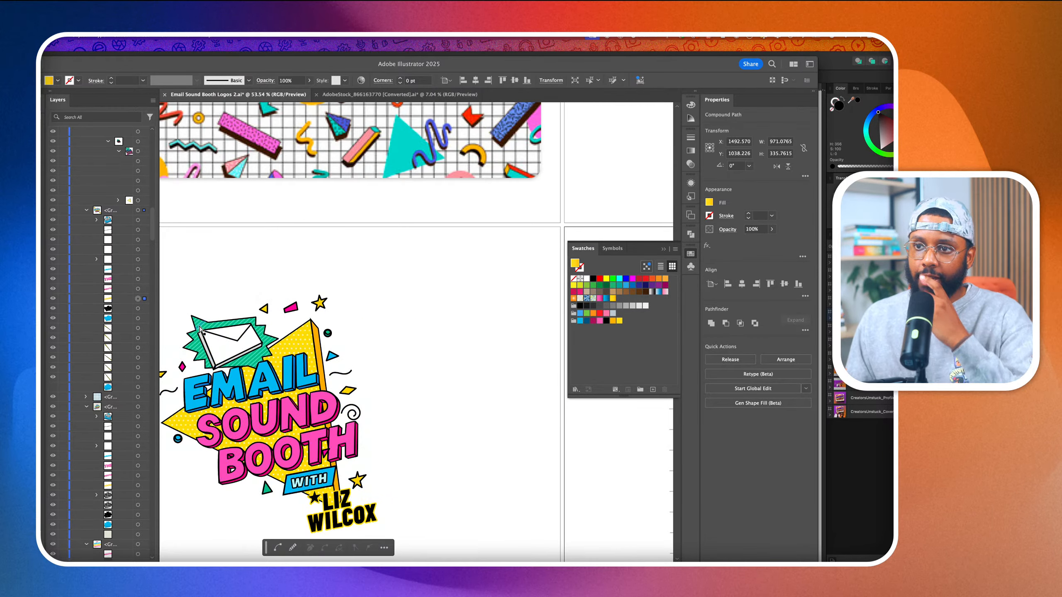
Save the green fill of the burst behind the earlier logo's envelope as a swatch in the logo colour group
scroll(202, 332, down, 5)
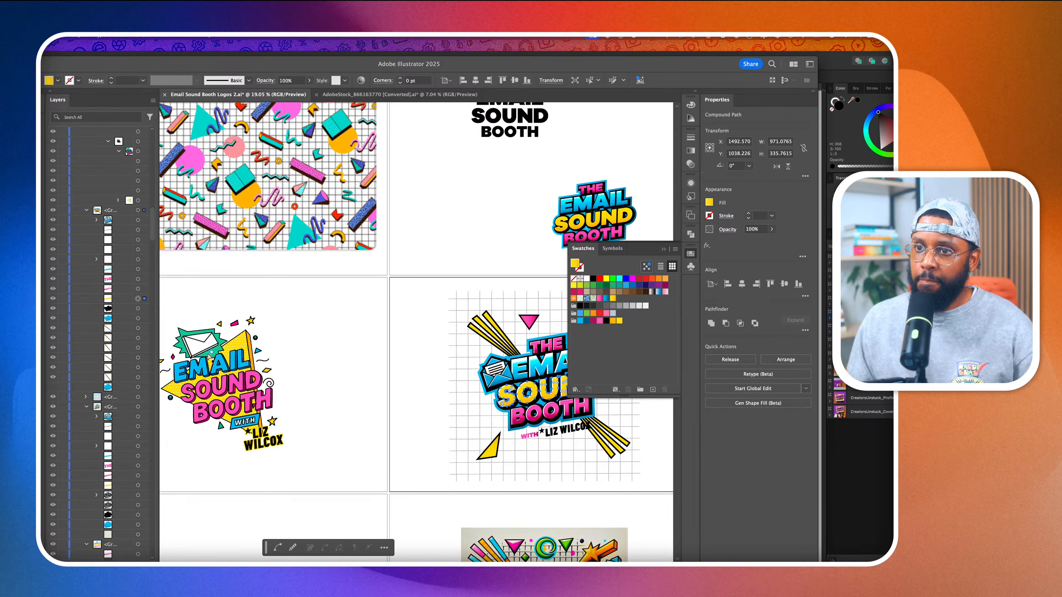
scroll(191, 353, up, 5)
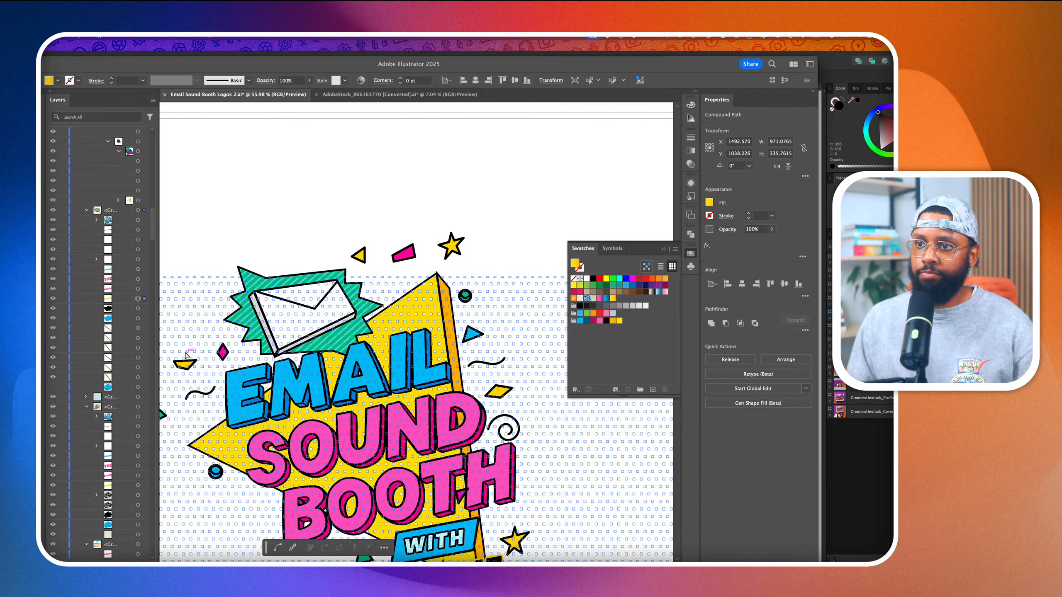
scroll(230, 314, up, 3)
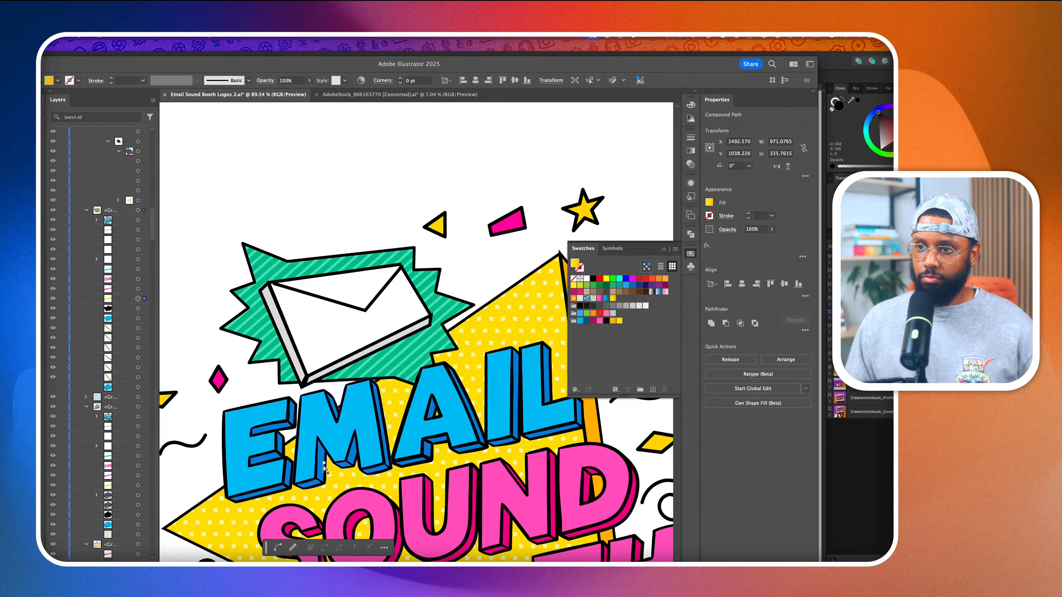
scroll(286, 401, up, 4)
click(290, 352)
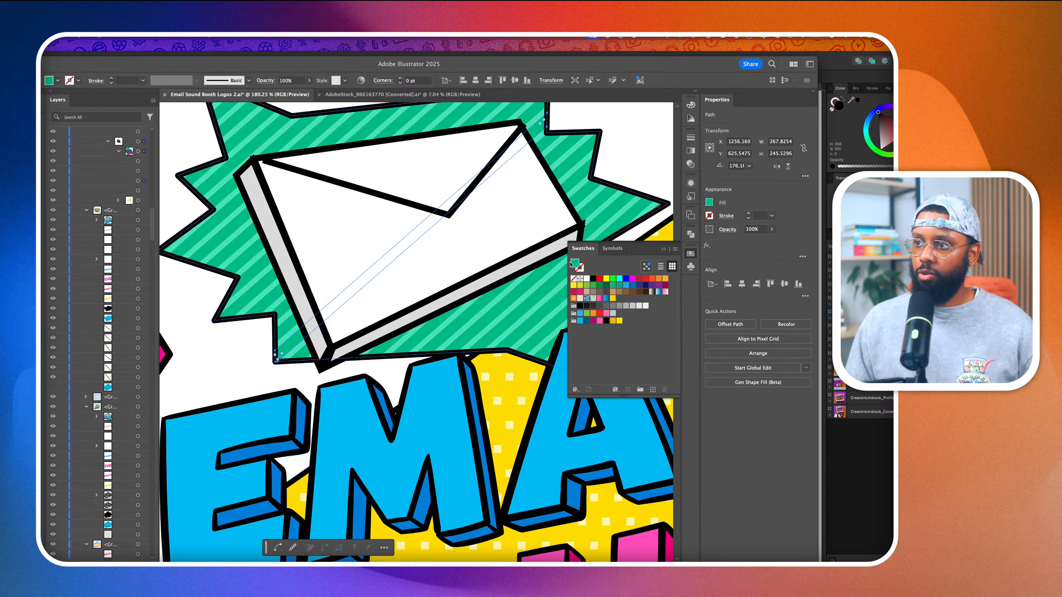
drag(576, 264, 626, 320)
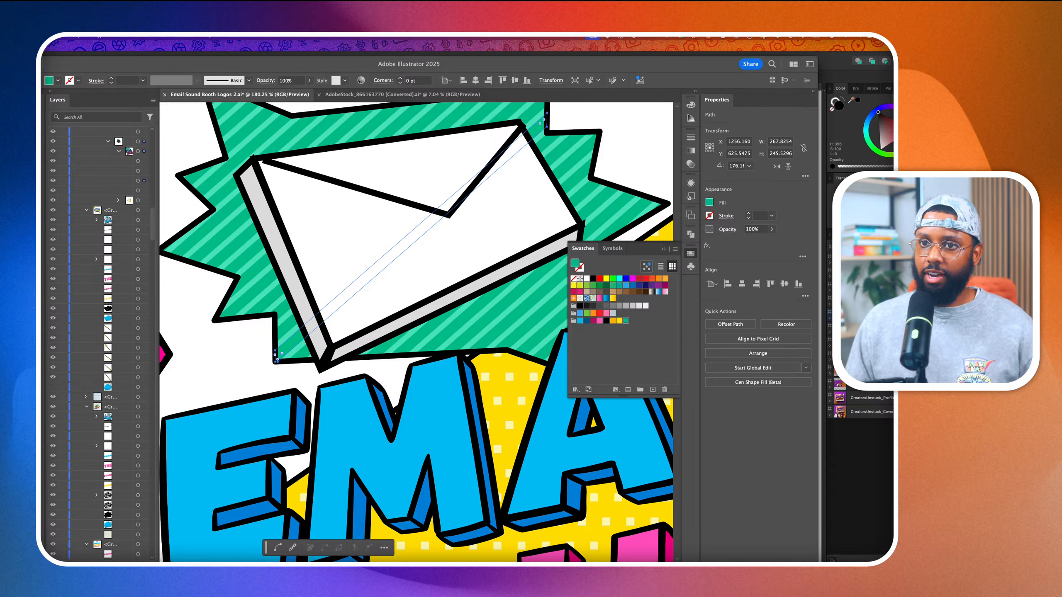
Try the darker green 008C64 as the fill of the selected piece of the burst, and deselect it
double_click(42, 286)
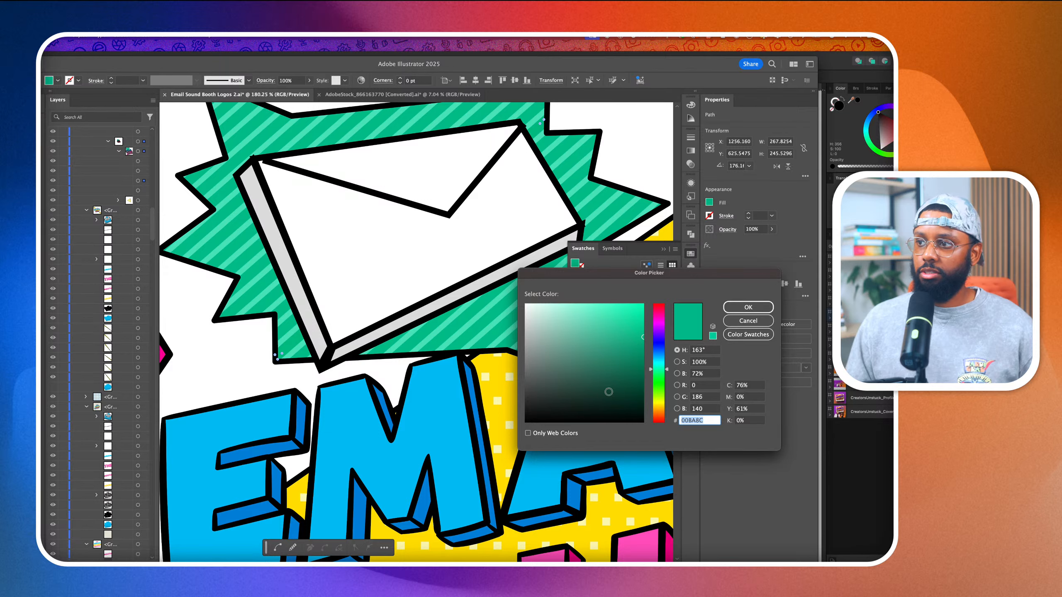
click(643, 356)
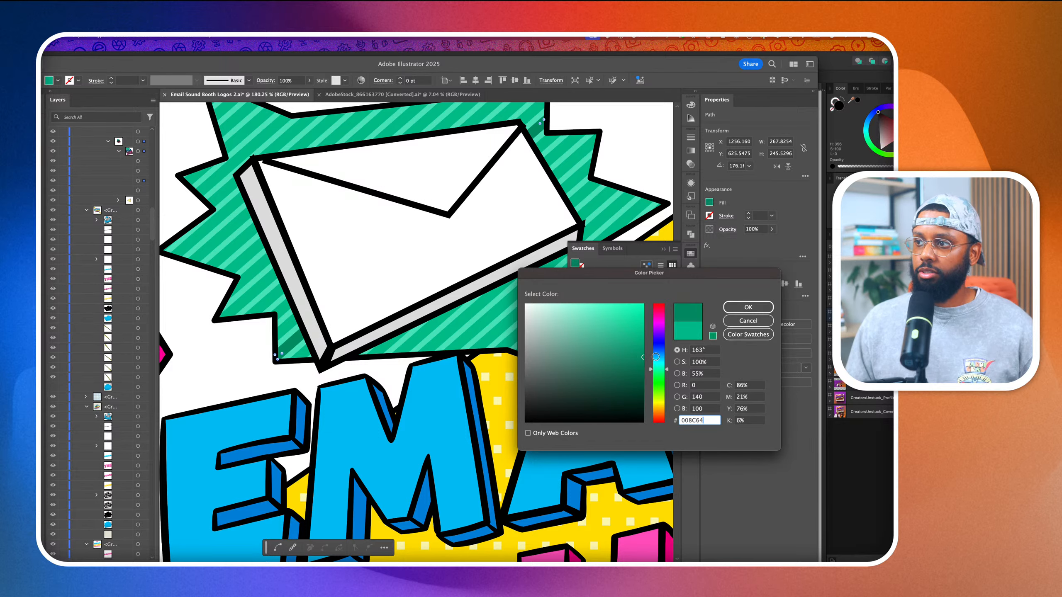
click(749, 307)
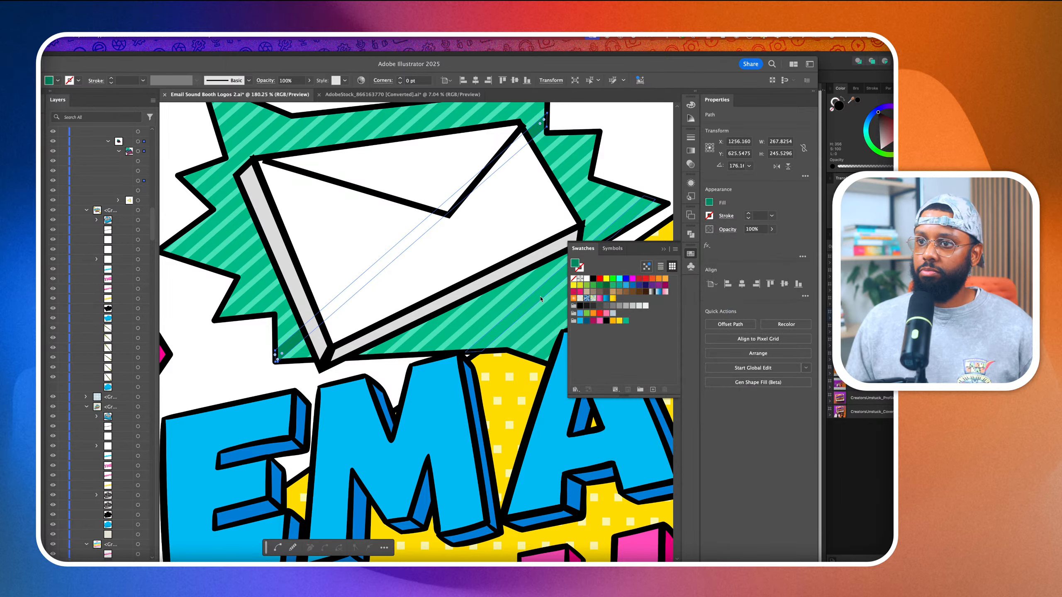
scroll(387, 309, down, 3)
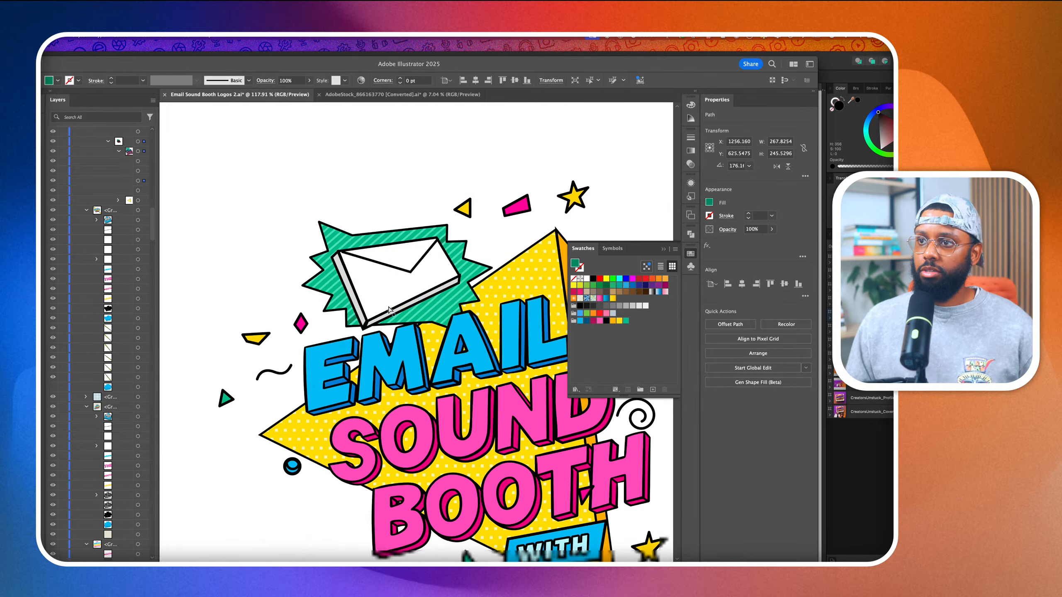
click(373, 205)
Save the light green fill of the burst behind the earlier logo's envelope as a swatch in the logo colour group
scroll(341, 305, up, 3)
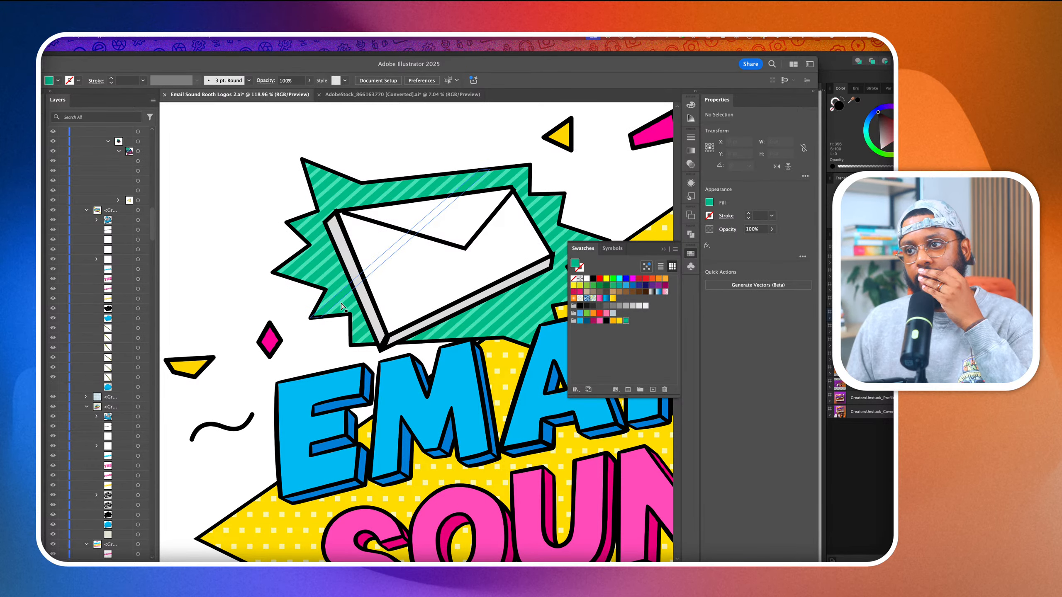
scroll(357, 333, up, 3)
click(361, 331)
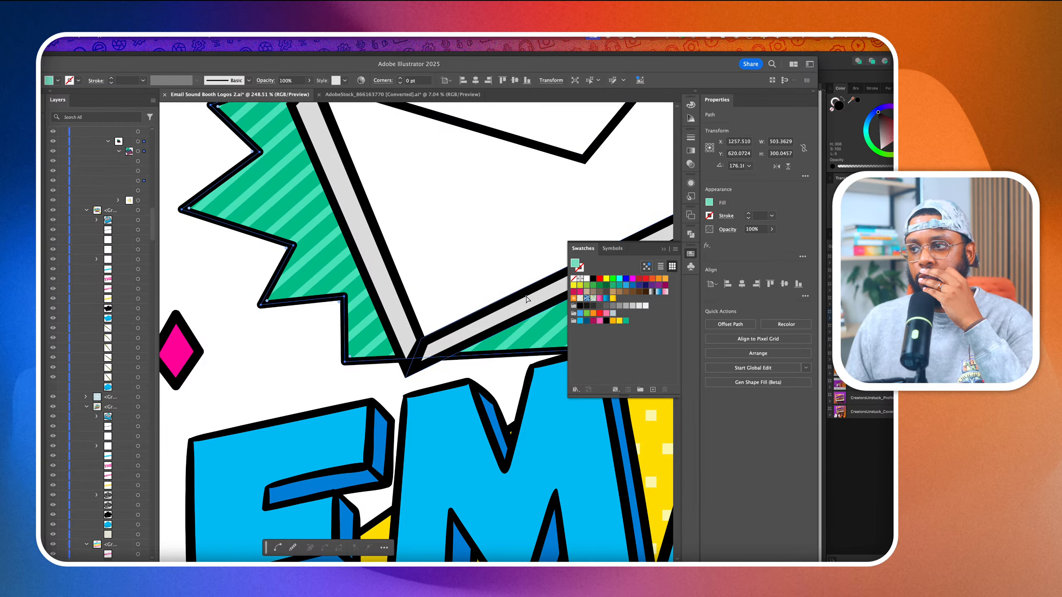
drag(577, 264, 632, 320)
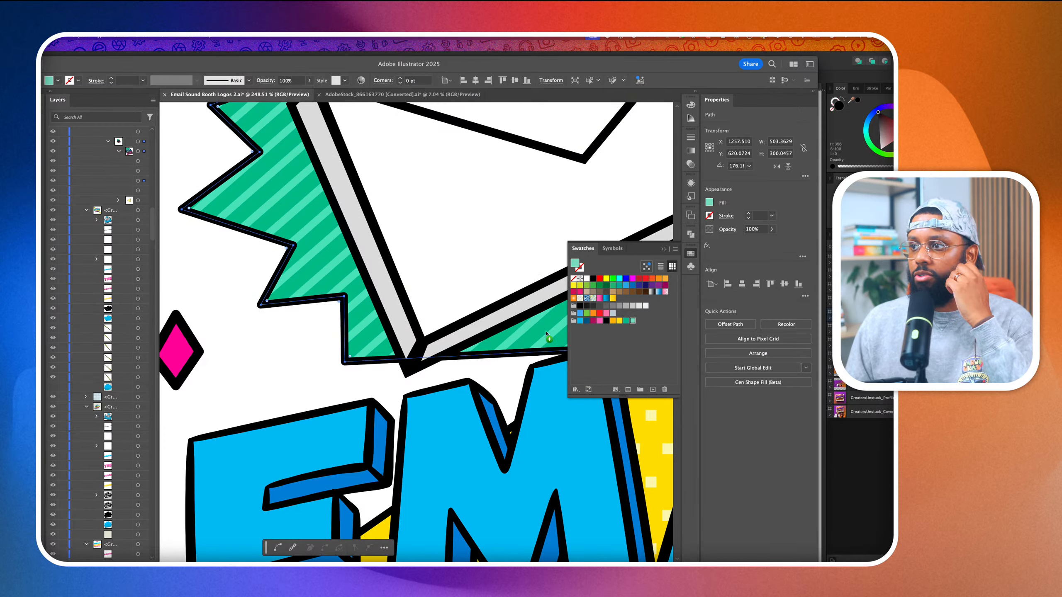
Set the fill of one diagonal green stripe in the burst to 00996D, save it as a swatch in the logo colour group, and deselect the stripe
click(360, 322)
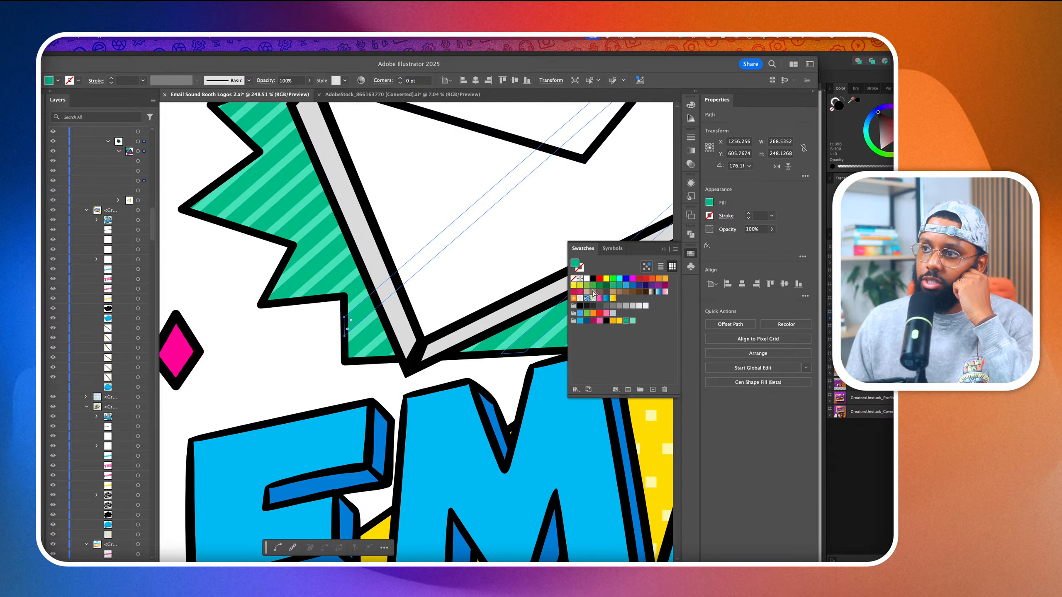
double_click(574, 263)
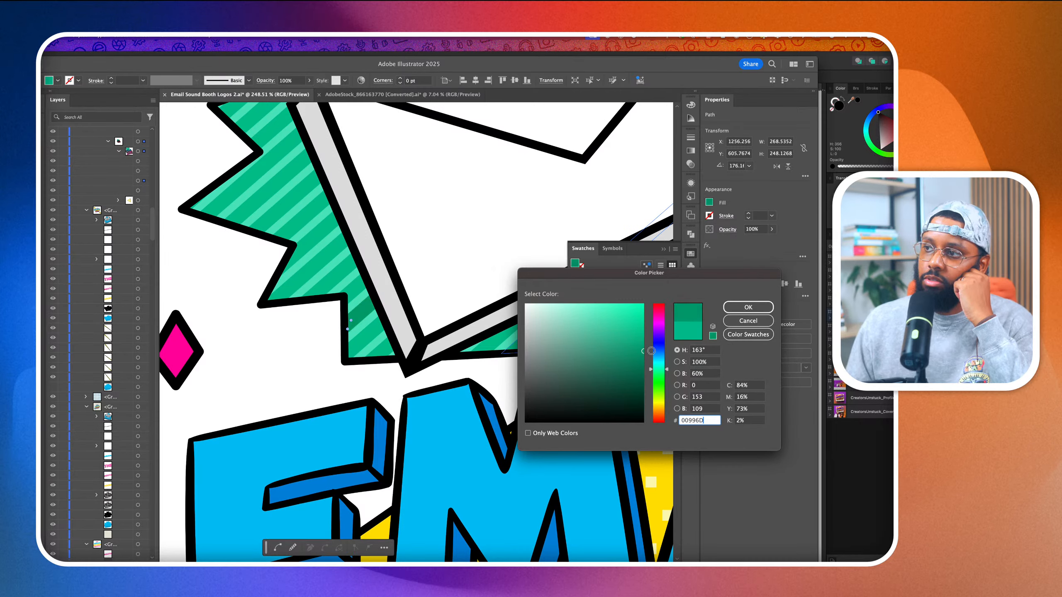
text(00996D)
click(765, 307)
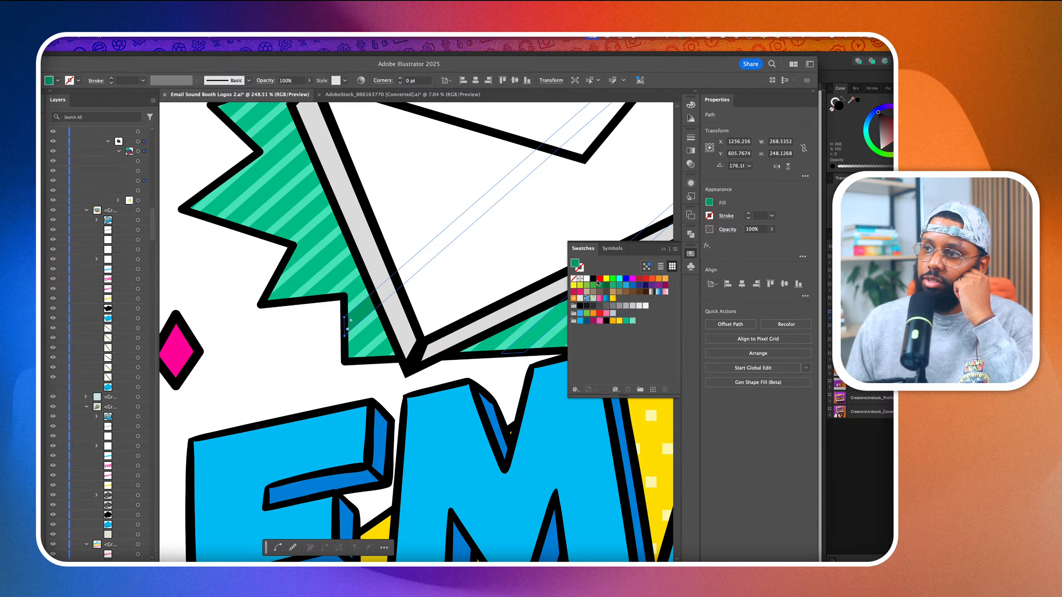
drag(574, 266, 635, 322)
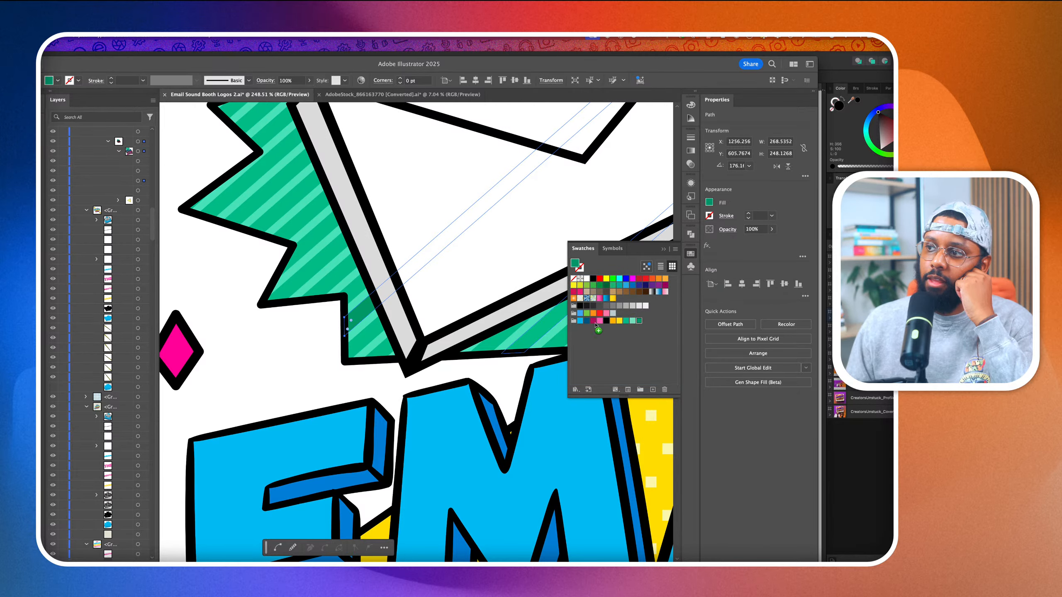
scroll(320, 263, down, 5)
scroll(320, 263, down, 4)
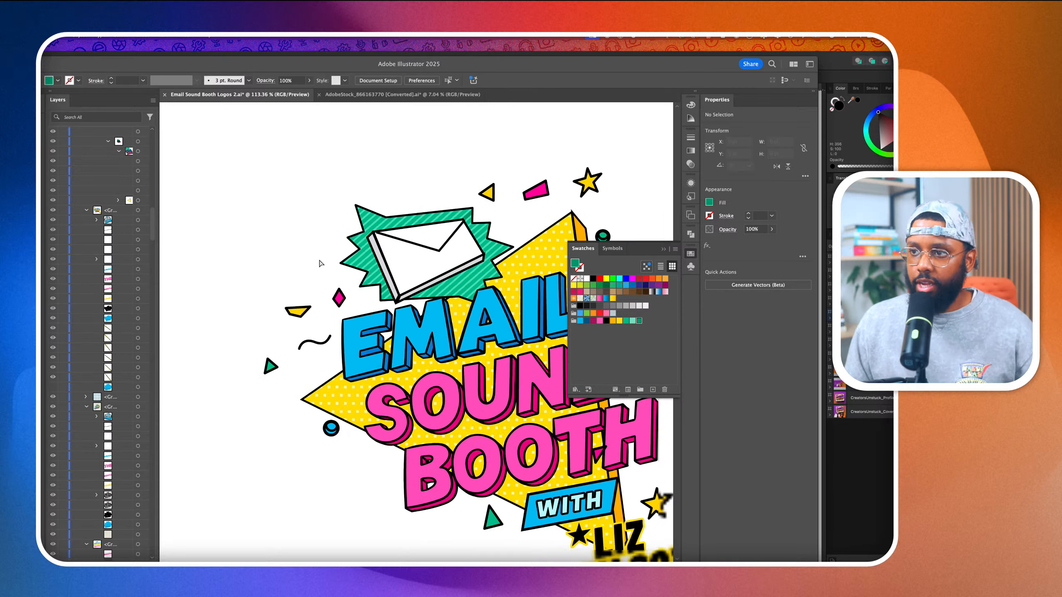
Look up the hex code of the stripe's darker green fill and undo the fill change
key(a)
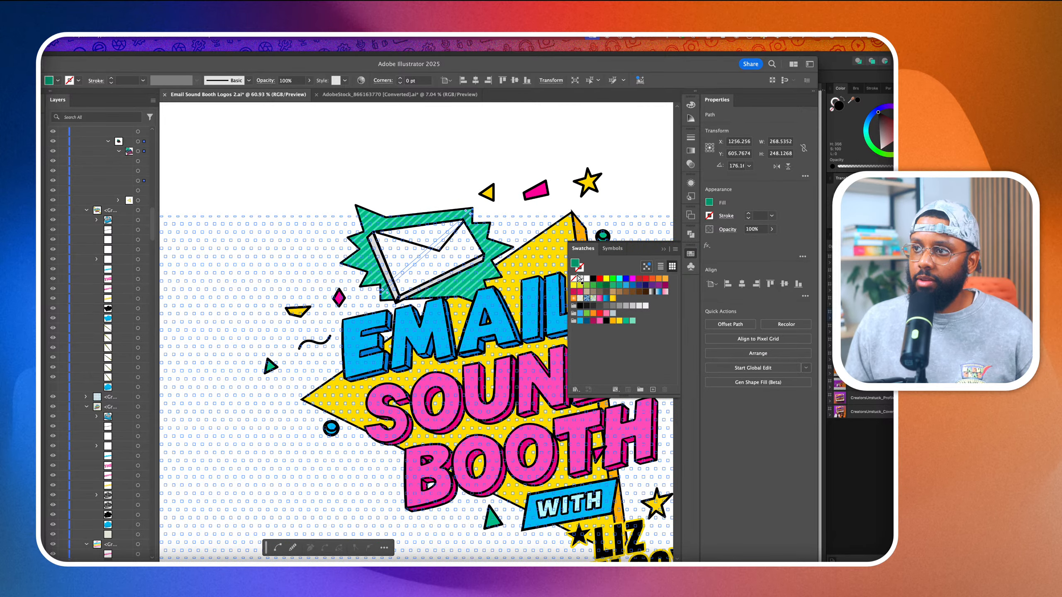
double_click(576, 263)
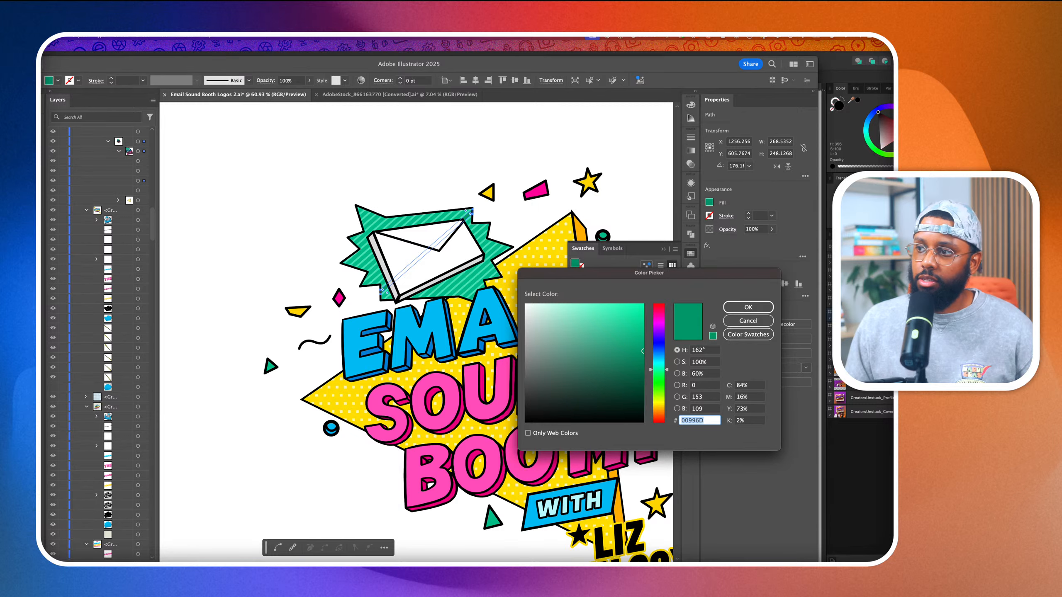
click(742, 312)
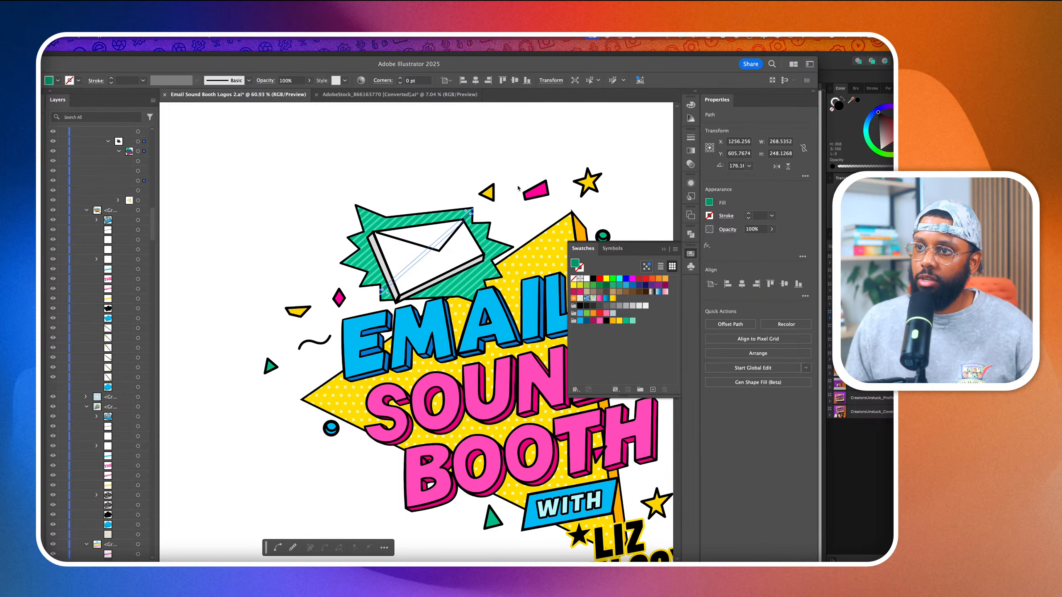
click(529, 230)
key(super+z)
Give the selected burst stripe the fill 00996D, save that green as a swatch in the logo colour group, and deselect it
scroll(449, 205, down, 4)
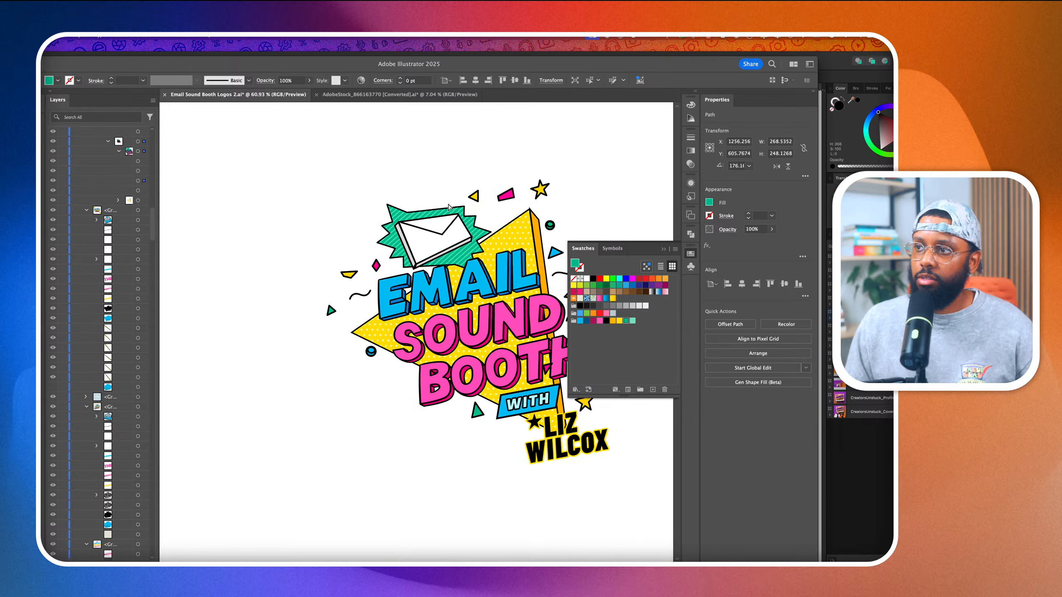
scroll(449, 205, right, 10)
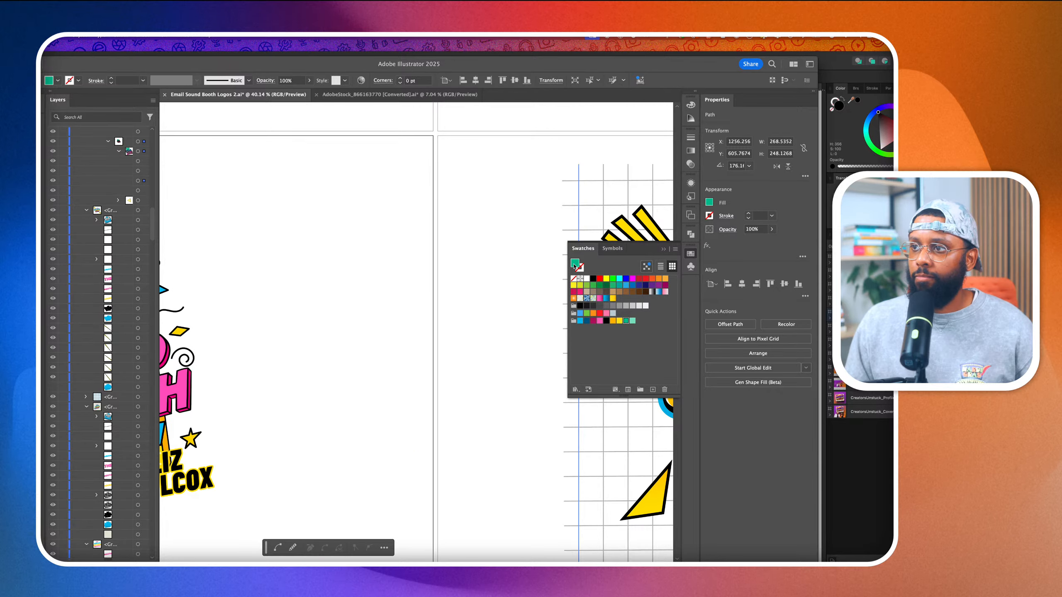
double_click(575, 263)
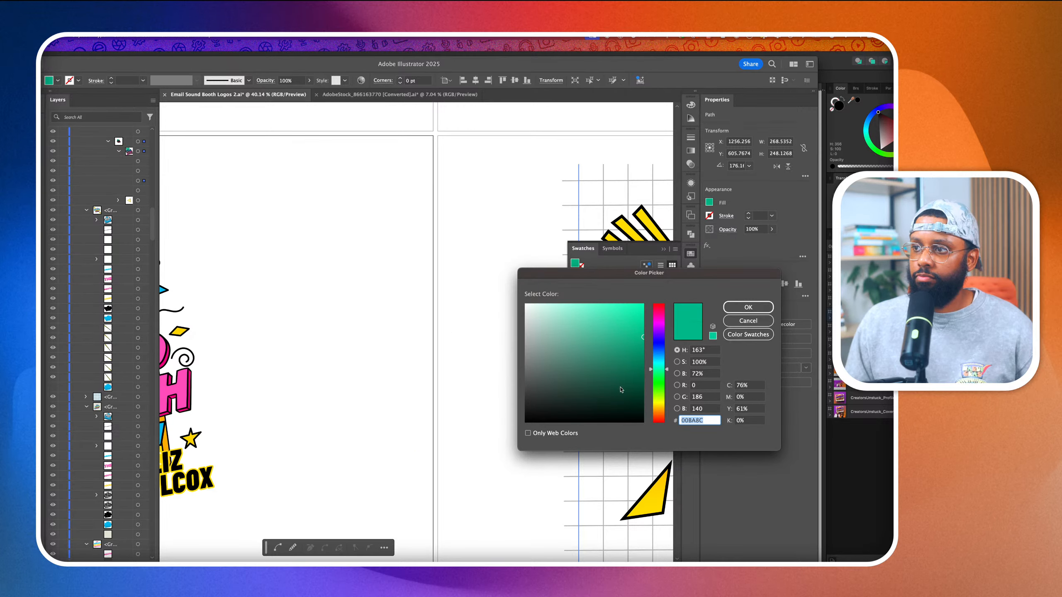
text(0996d)
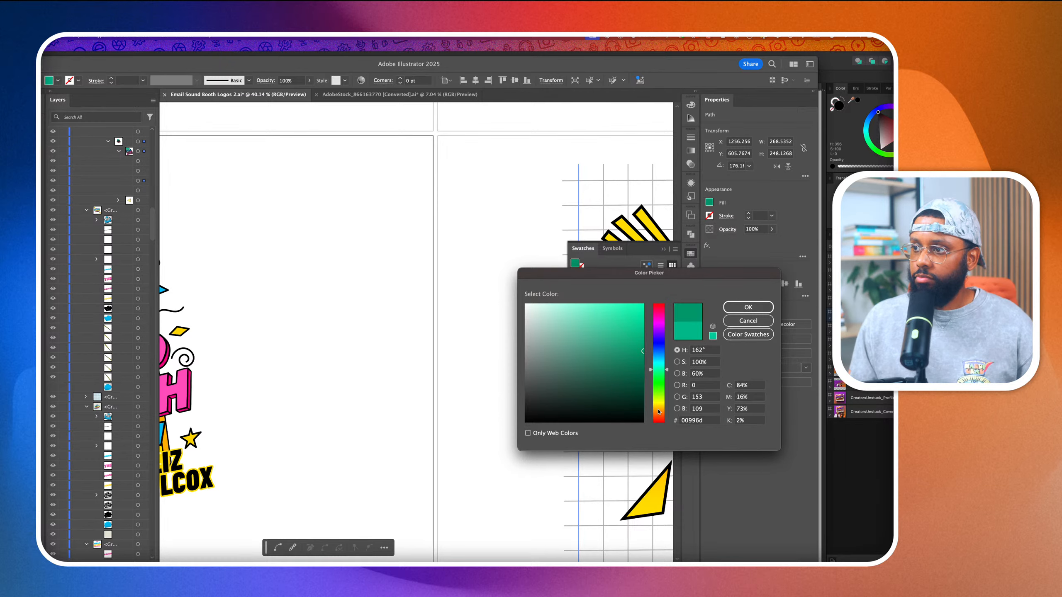
key(Return)
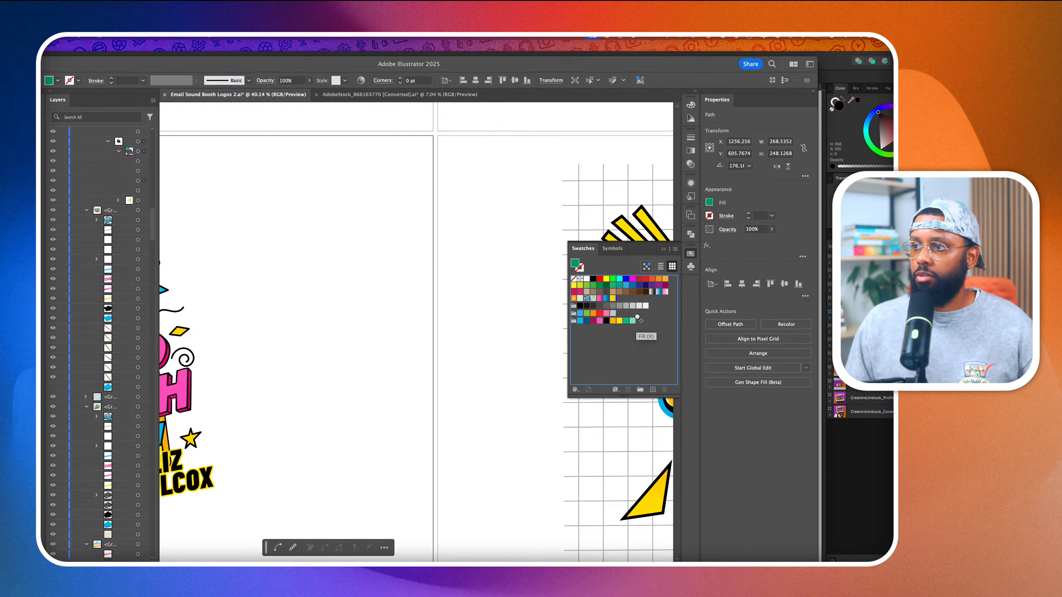
drag(638, 316, 638, 320)
click(447, 296)
Select the uppermost of the three yellow streaks at the retro background's lower right and open its gradient settings
scroll(447, 296, down, 3)
scroll(447, 296, right, 6)
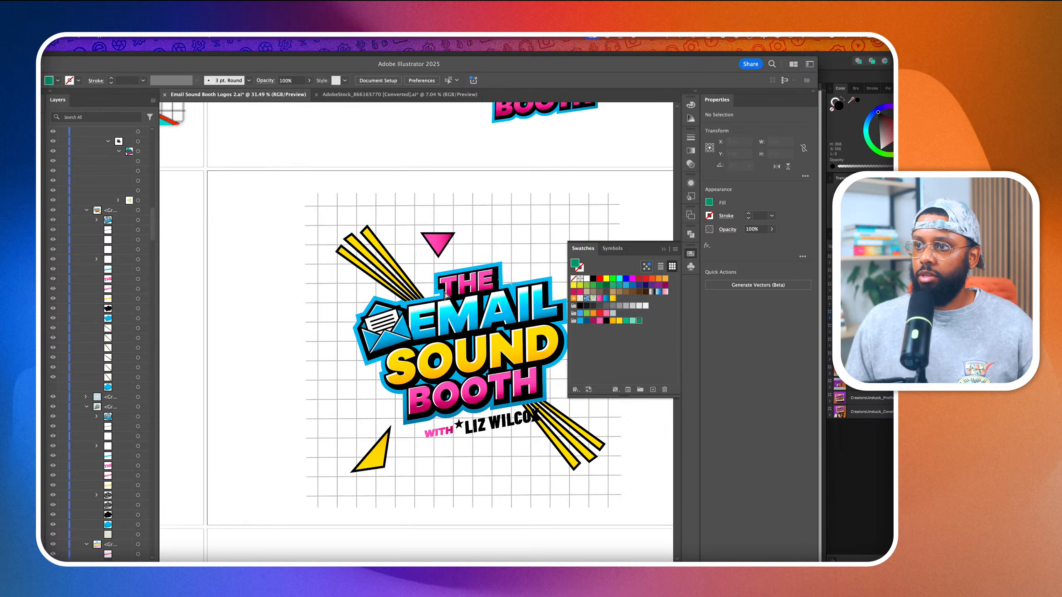
scroll(442, 315, up, 3)
scroll(523, 443, right, 3)
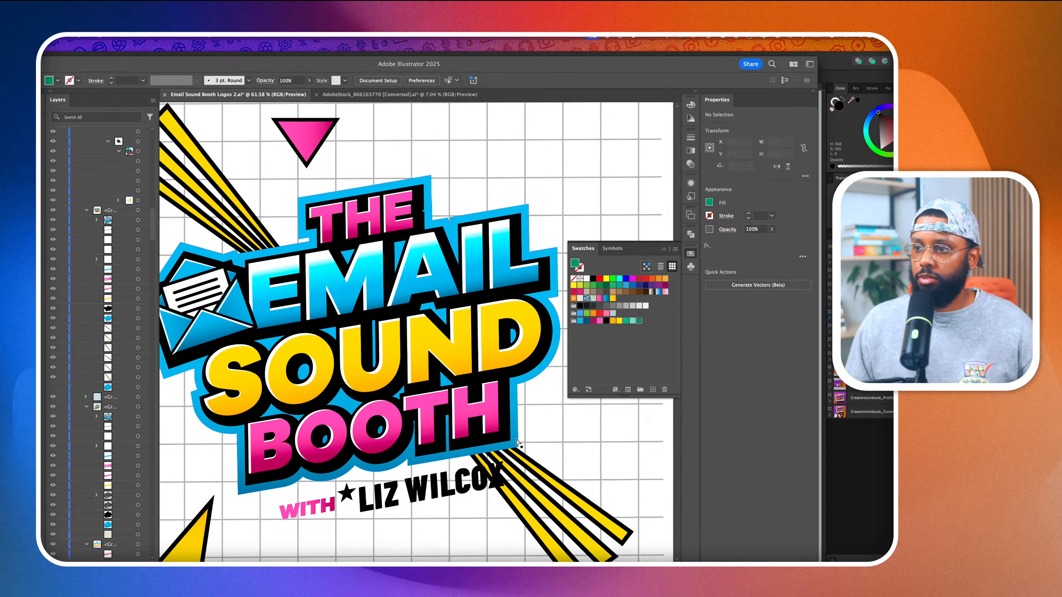
click(603, 526)
scroll(376, 376, down, 1)
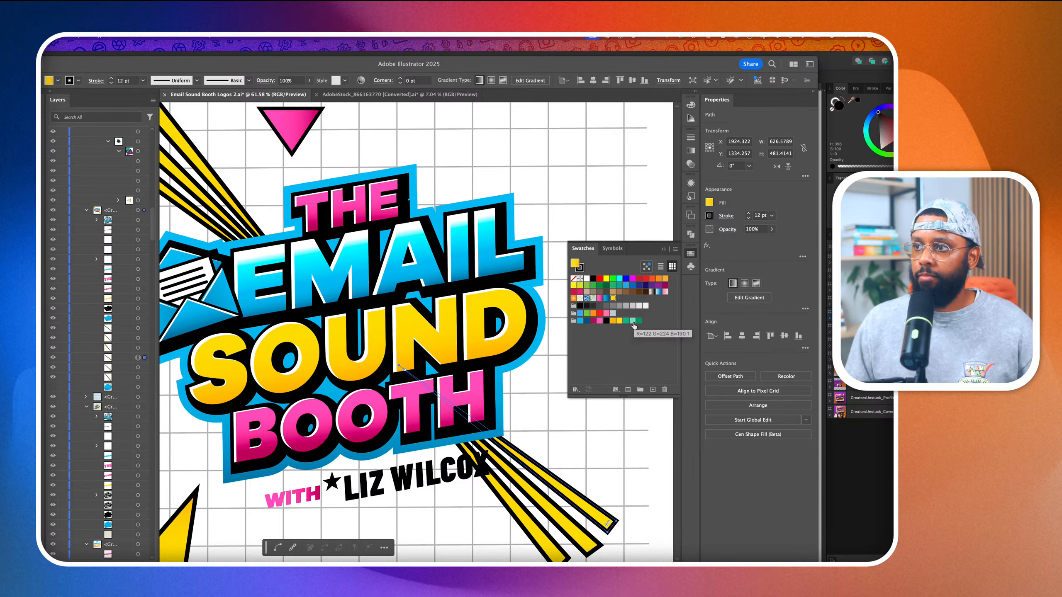
click(184, 37)
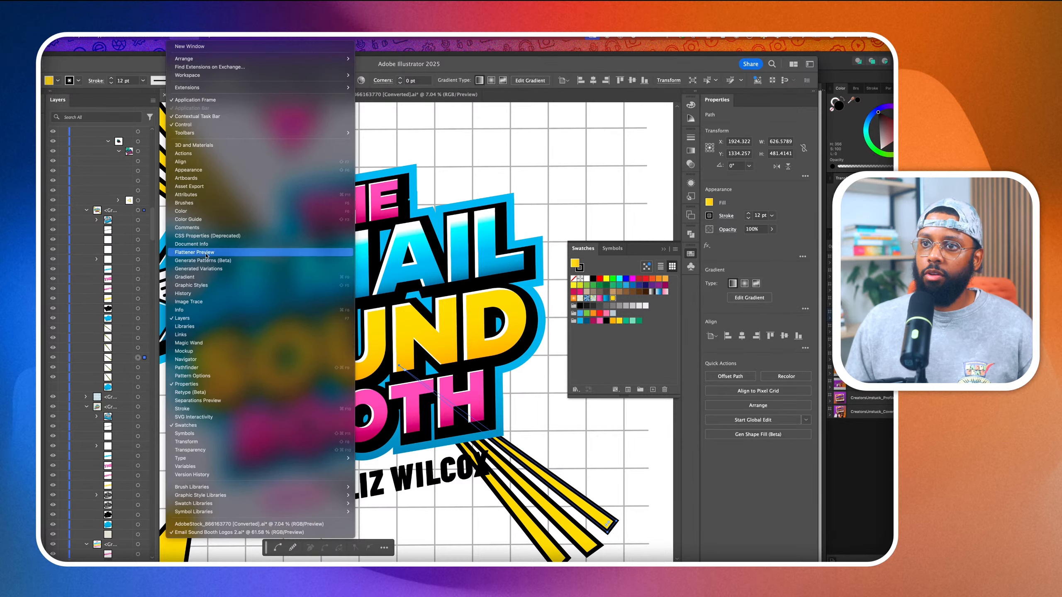
click(184, 278)
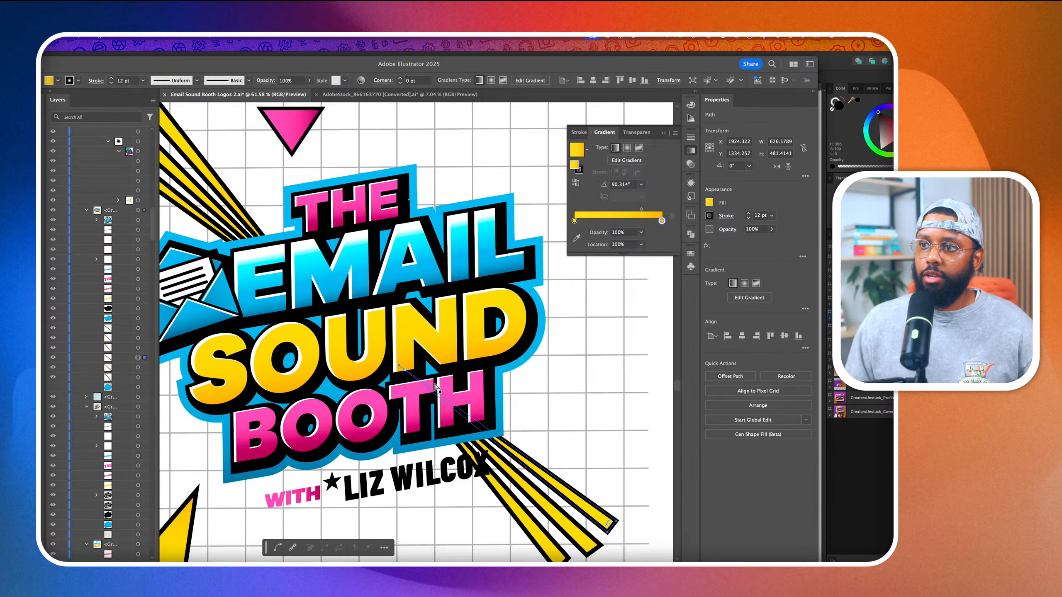
Try to recolour the first colour stop of the streak's gradient with one of the saved green swatches
double_click(575, 220)
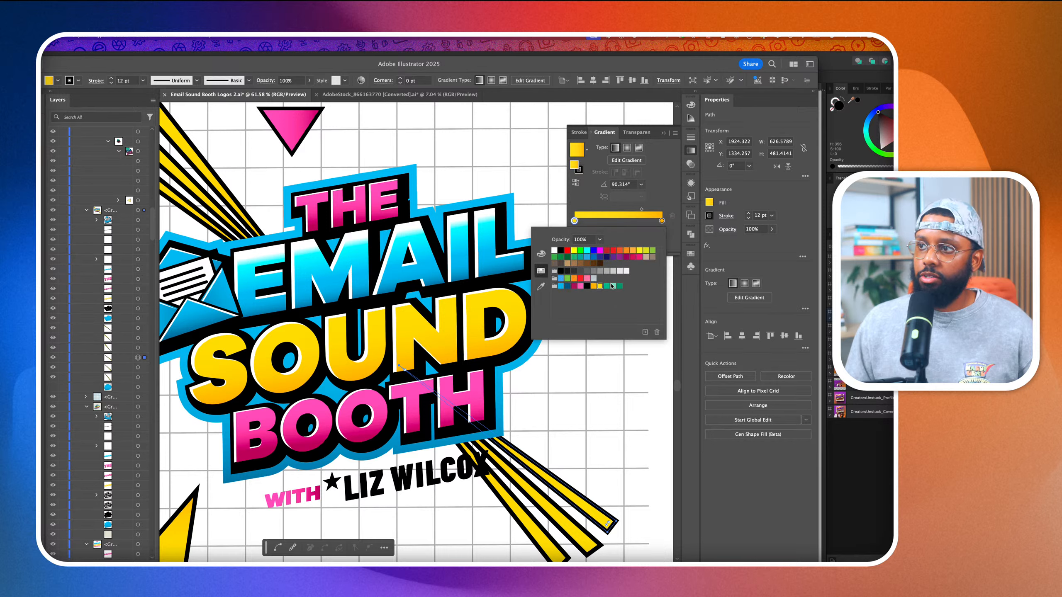
click(613, 287)
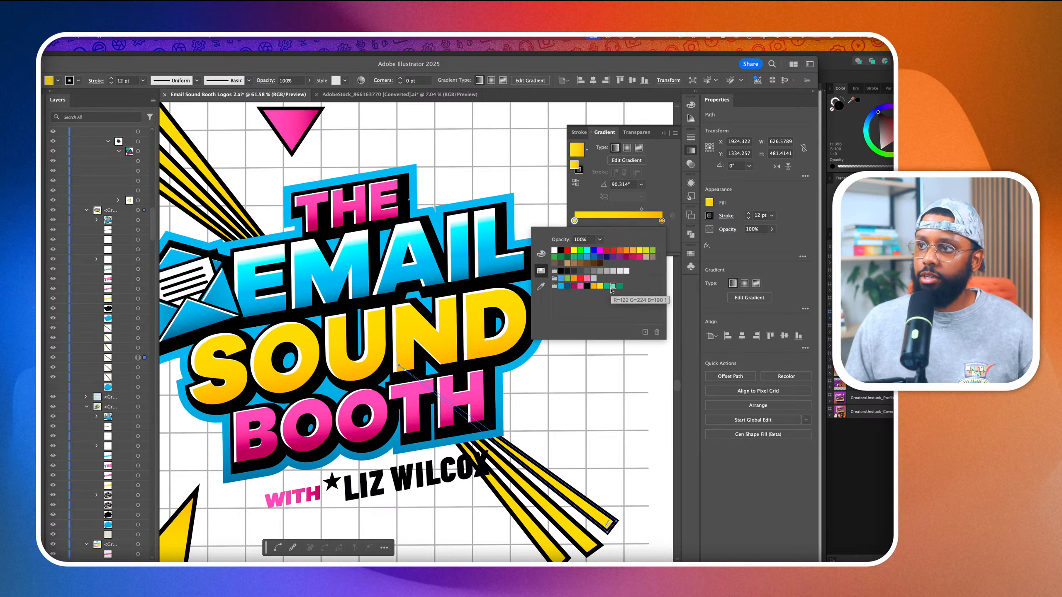
click(609, 225)
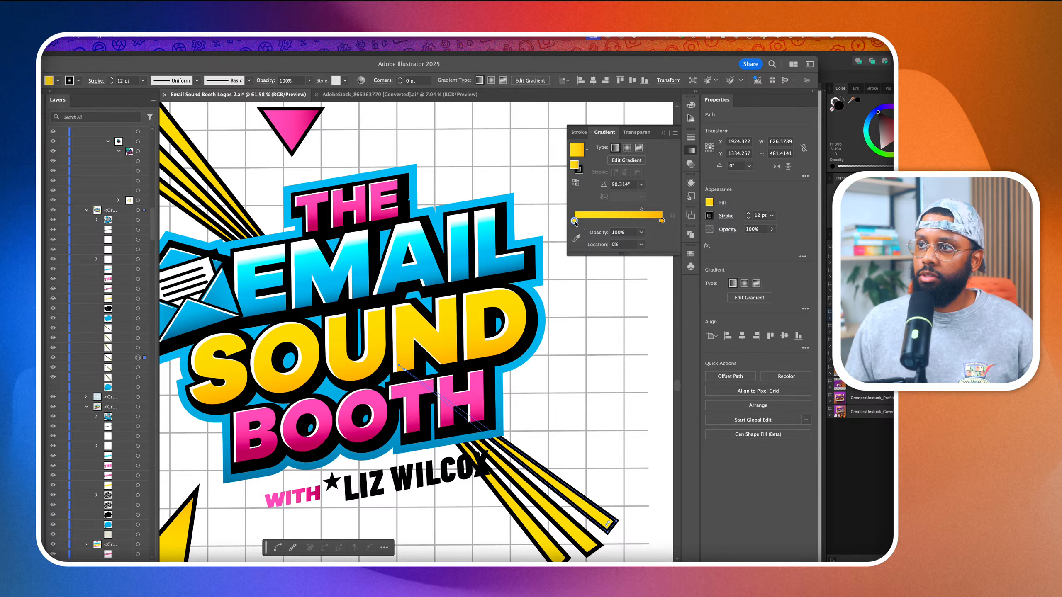
double_click(575, 221)
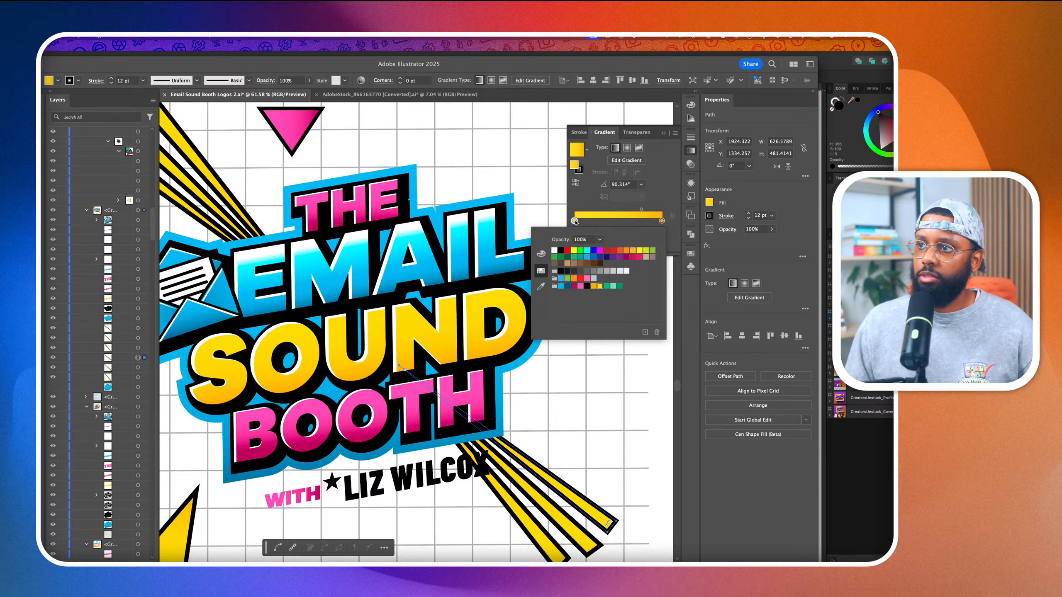
click(607, 287)
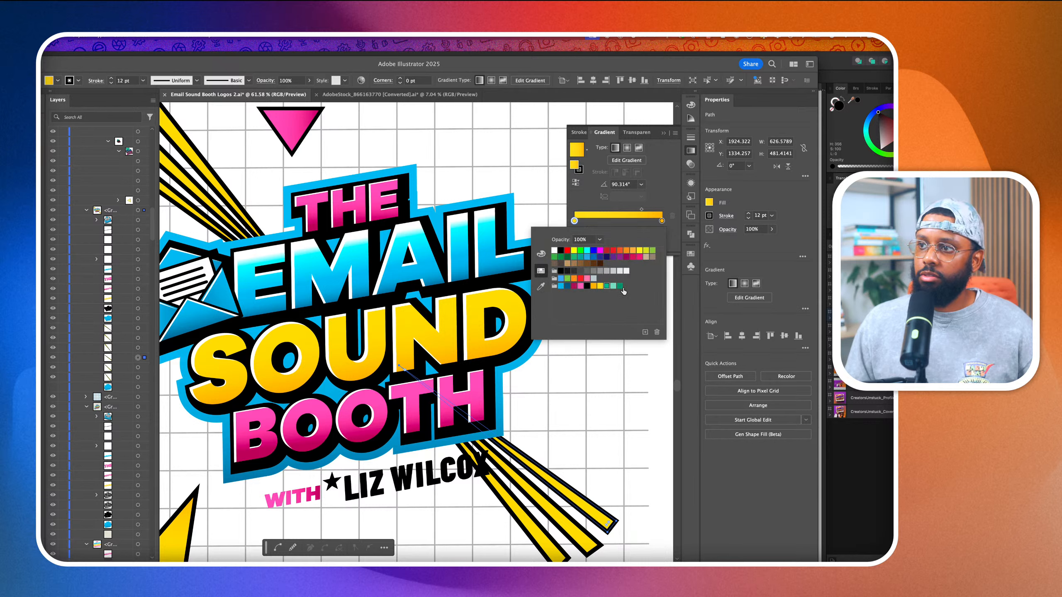
click(567, 414)
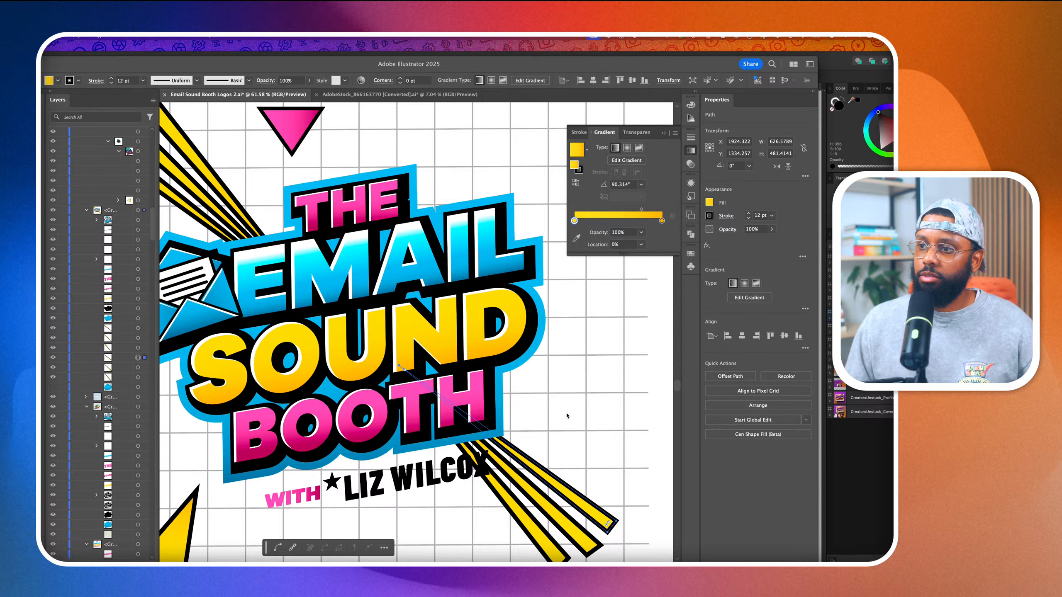
click(564, 502)
click(575, 500)
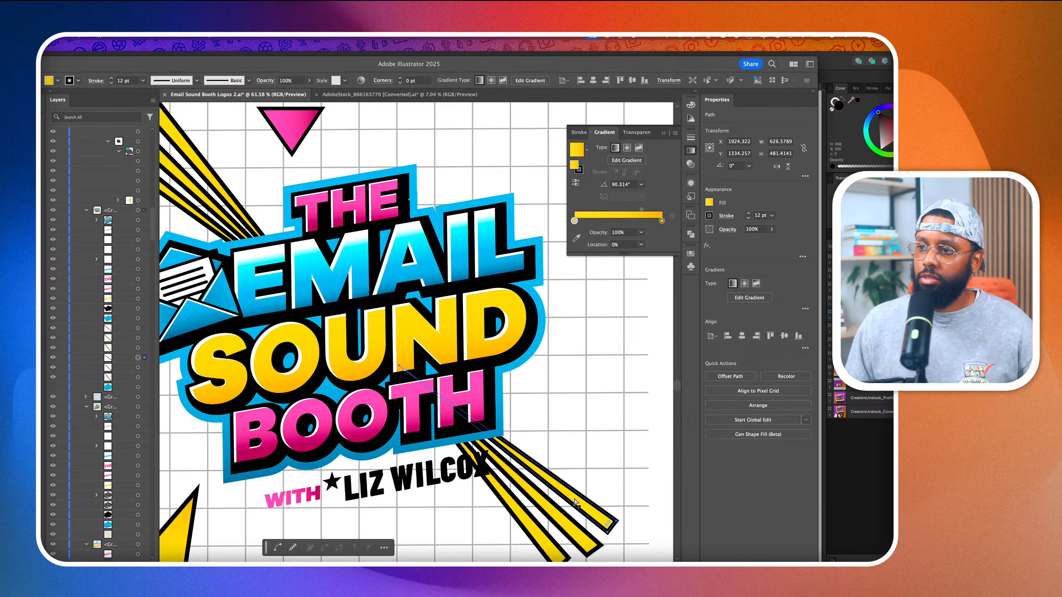
double_click(574, 220)
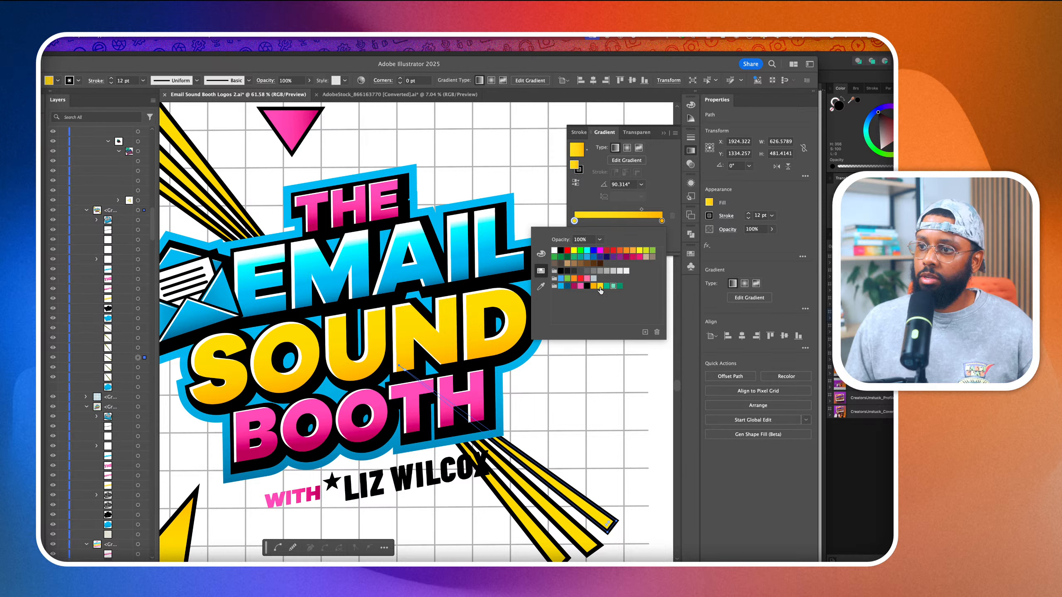
click(582, 433)
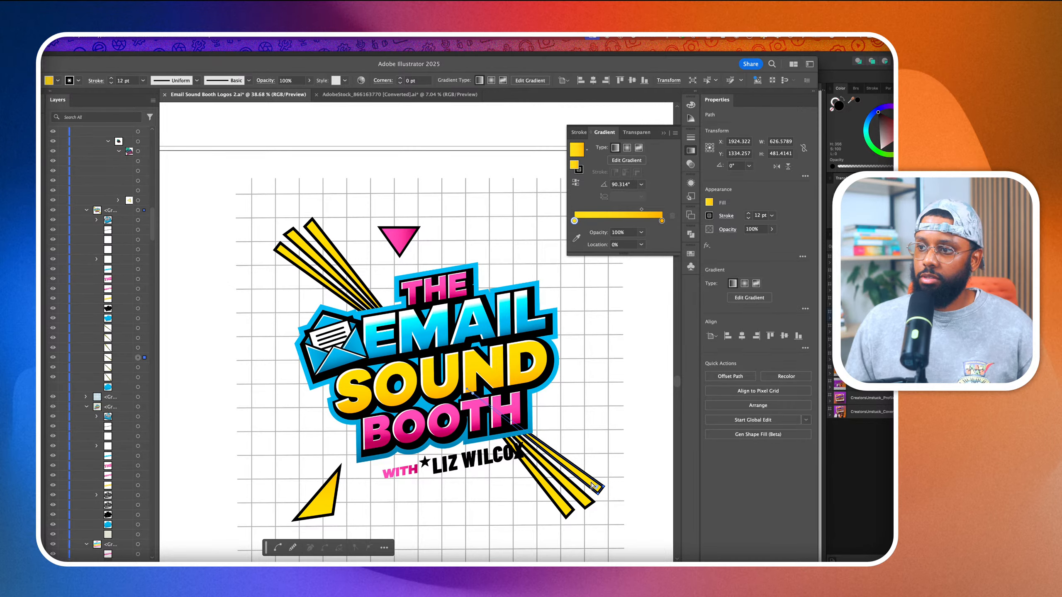
Redraw the streak's yellow gradient diagonally along its length at about -41° with the Gradient tool, and deselect the streak
key(g)
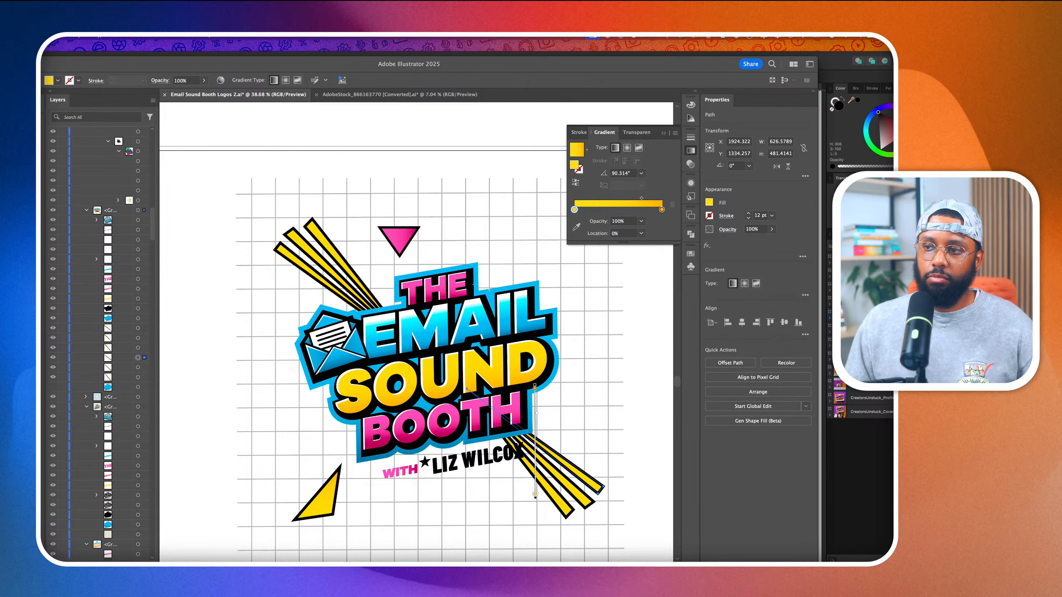
drag(500, 407, 603, 498)
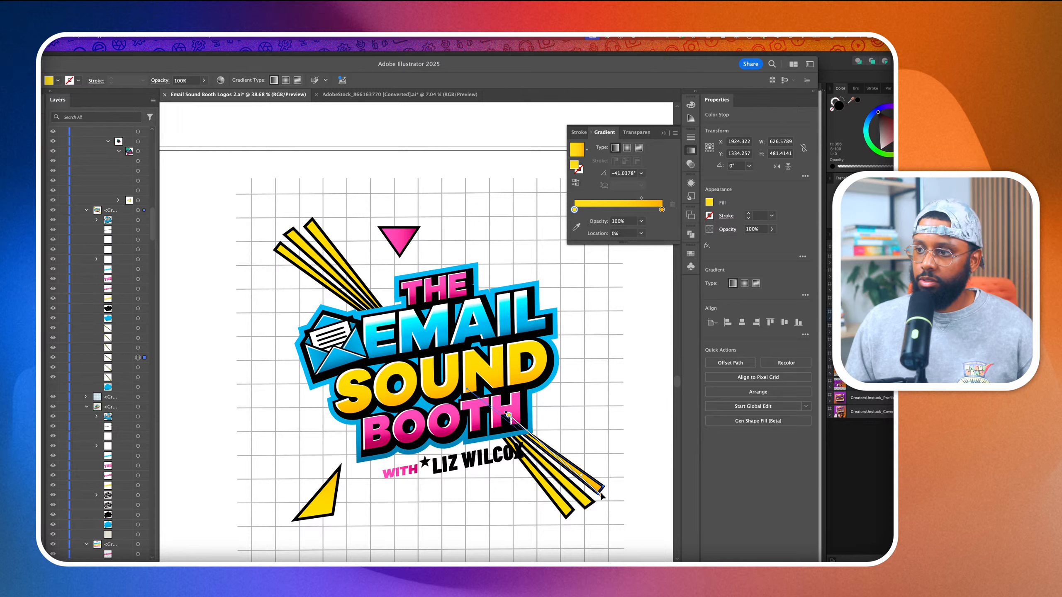
click(164, 36)
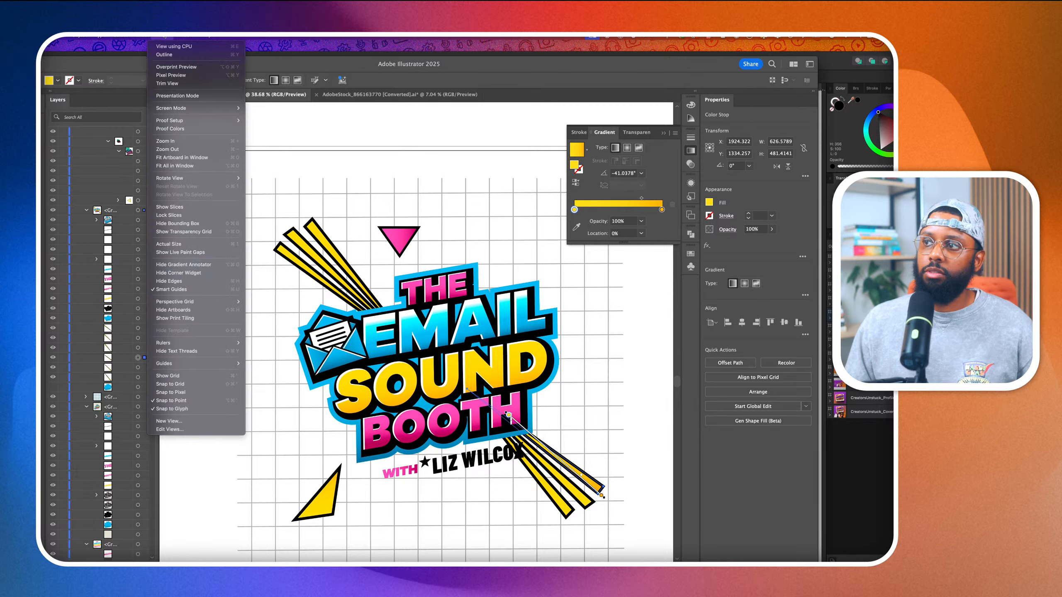
click(58, 92)
key(v)
click(629, 452)
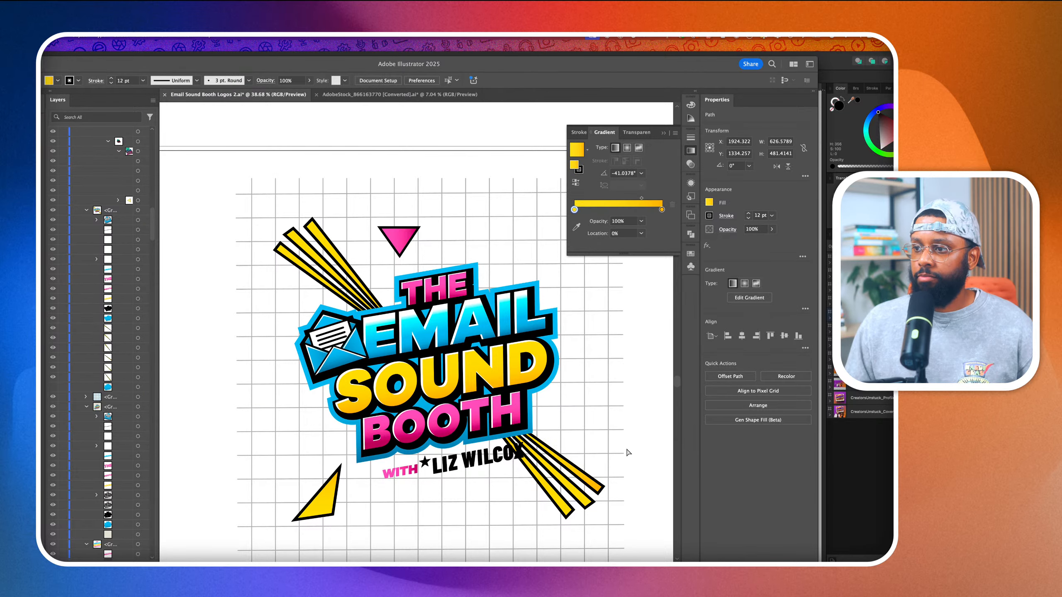
Select the three lower-right streaks together, reduce their stroke weight to 4 pt, and deselect them
click(597, 492)
scroll(597, 493, up, 4)
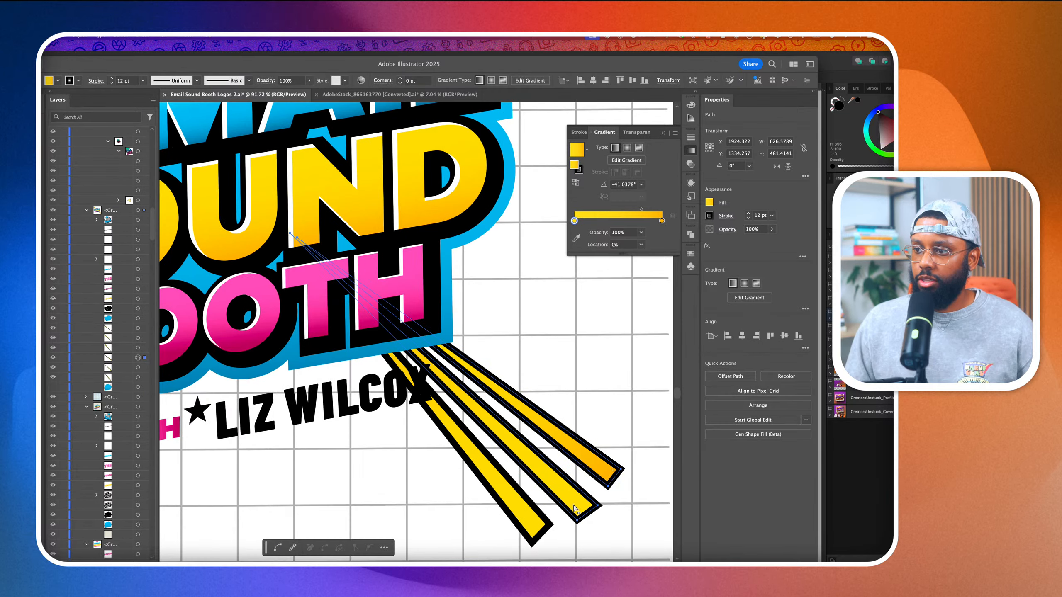
shift+click(575, 509)
shift+click(530, 508)
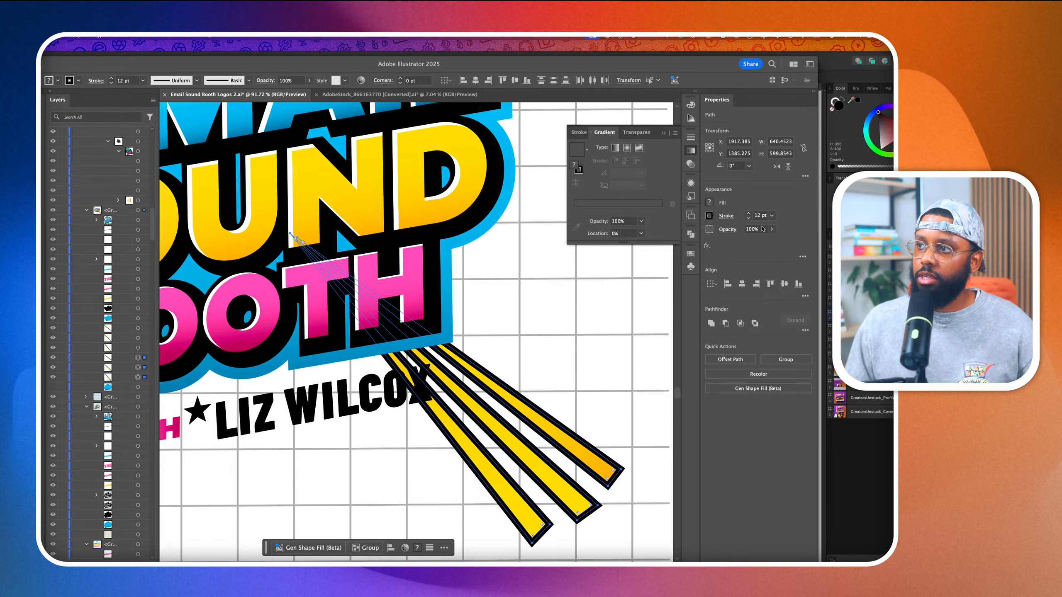
click(748, 218)
click(749, 218)
click(749, 218)
click(748, 218)
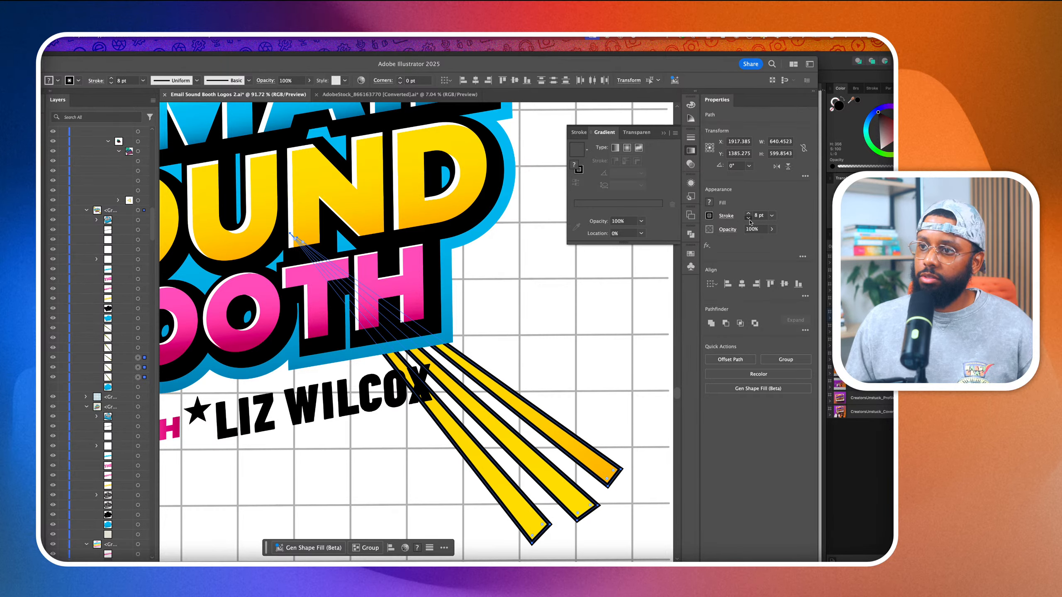
click(748, 218)
click(748, 217)
click(748, 218)
click(748, 217)
click(623, 482)
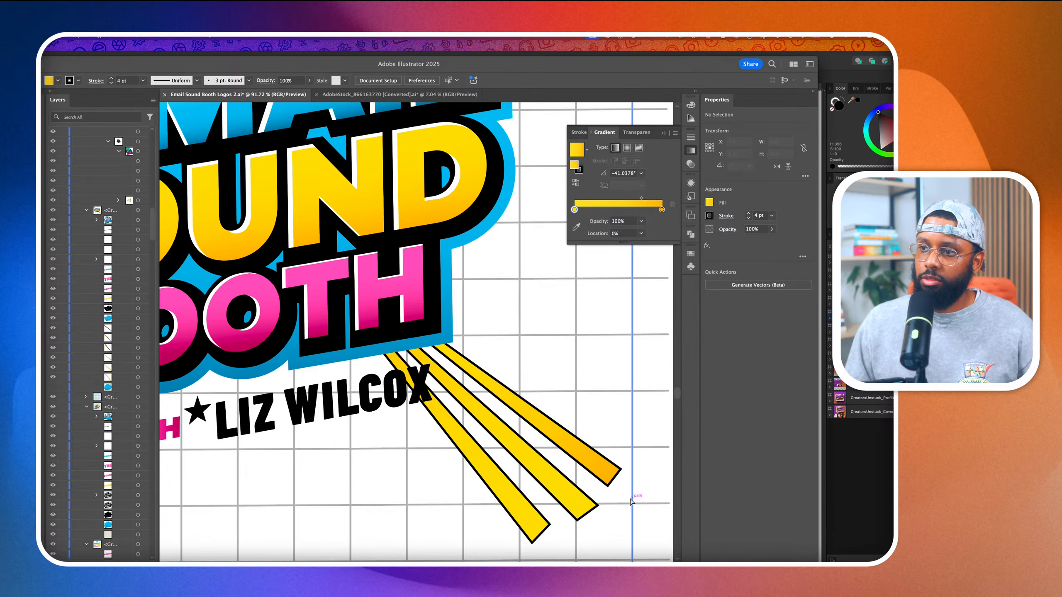
Undo the last change to the three yellow rays at the logo's lower right and set their stroke to 9 pt
scroll(632, 501, down, 6)
scroll(613, 508, up, 3)
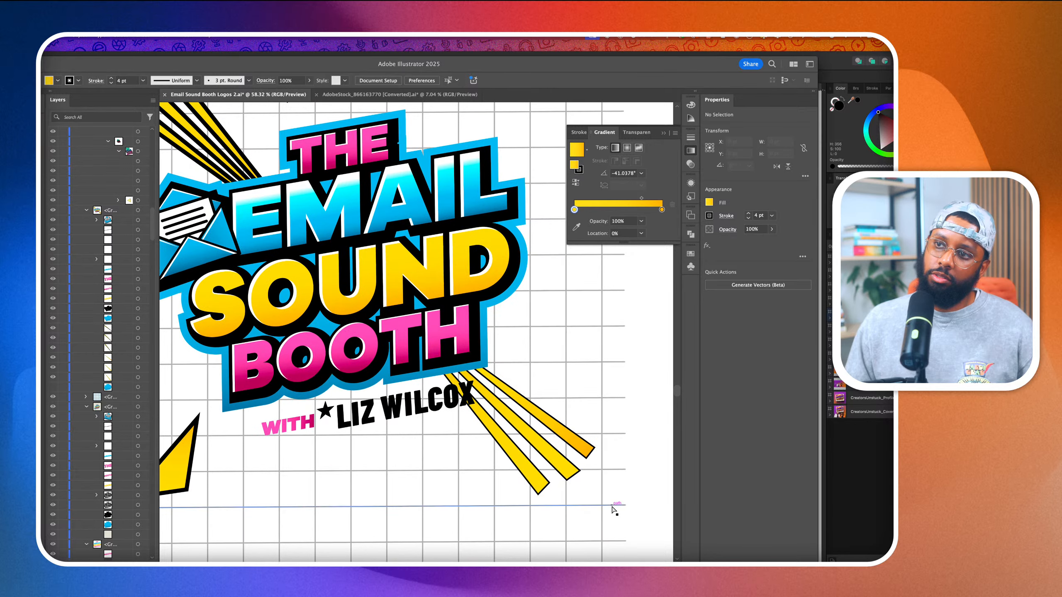
key(super+z)
click(748, 214)
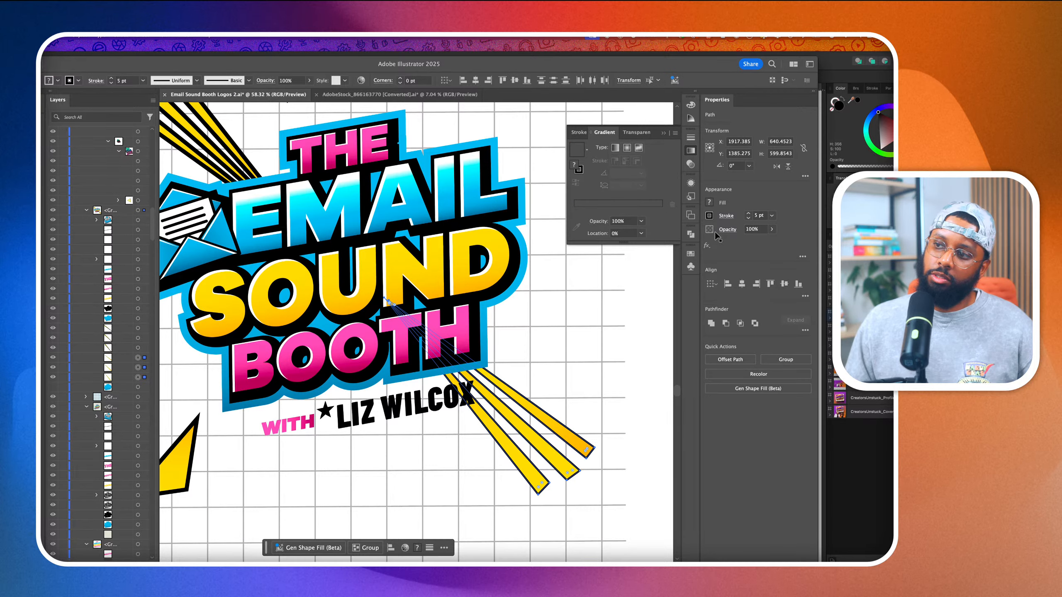
click(749, 214)
click(749, 214)
click(748, 214)
click(749, 214)
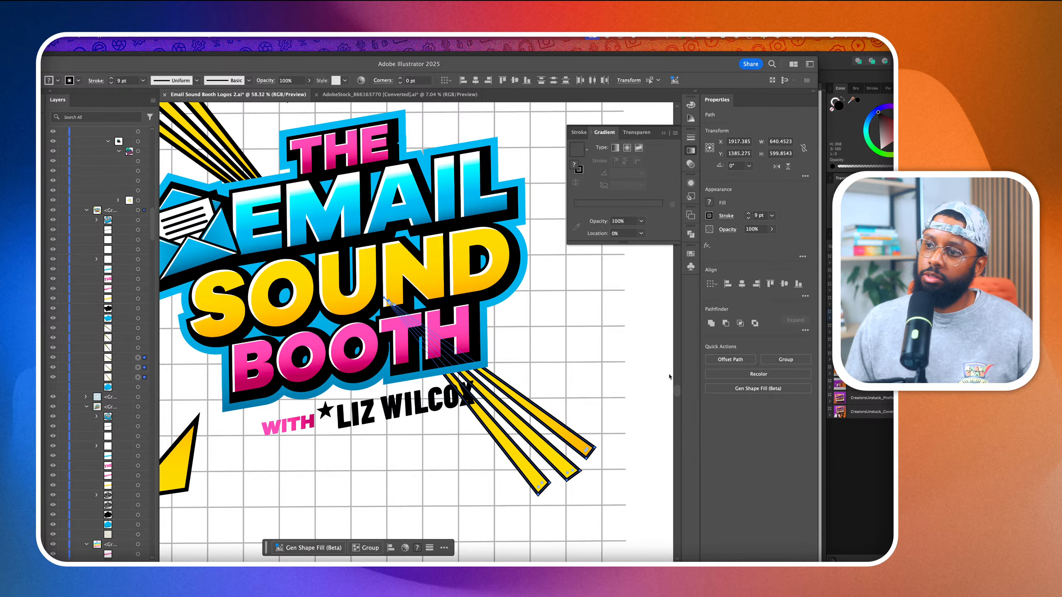
click(618, 430)
Select the topmost of the three lower-right rays and close the floating gradient settings
scroll(618, 430, up, 3)
click(571, 458)
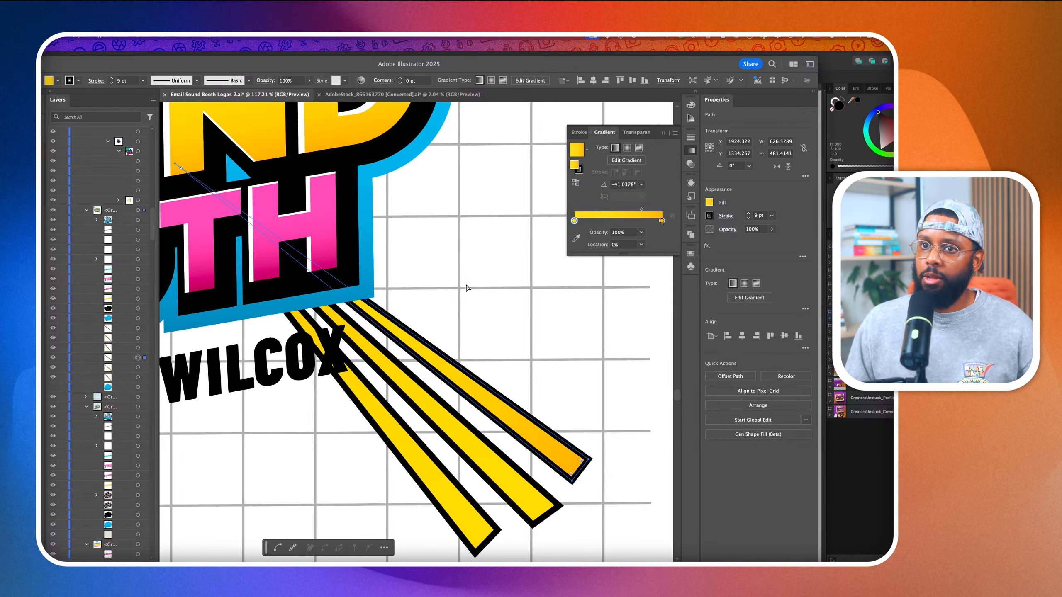
click(713, 203)
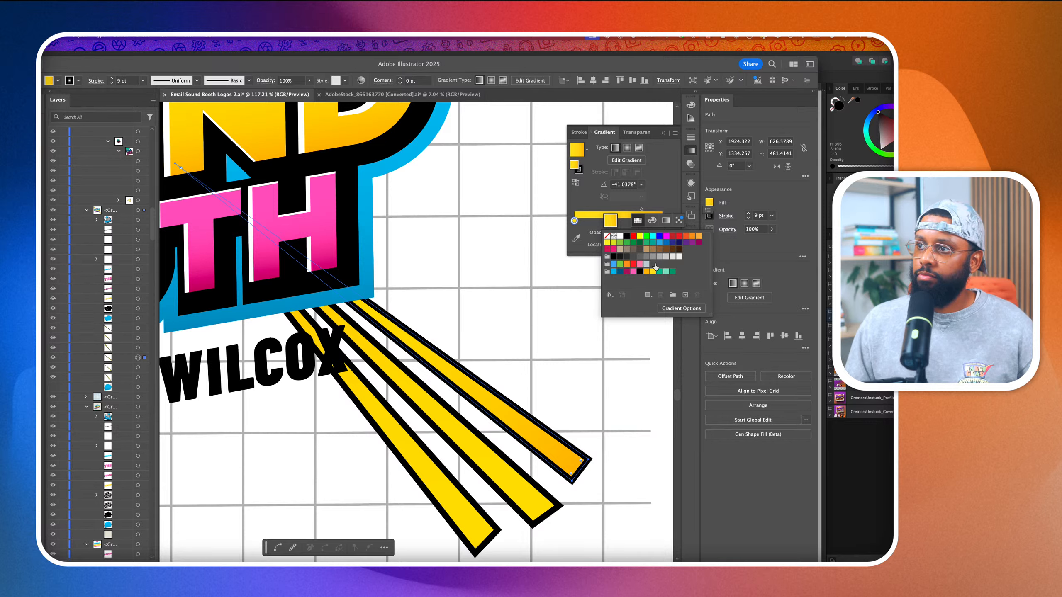
click(598, 234)
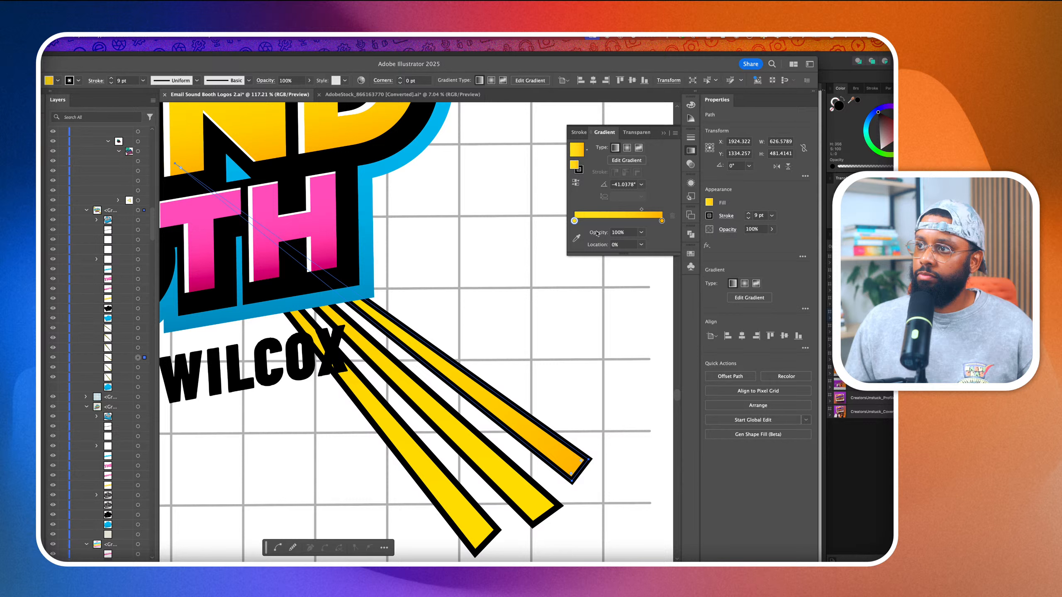
click(666, 134)
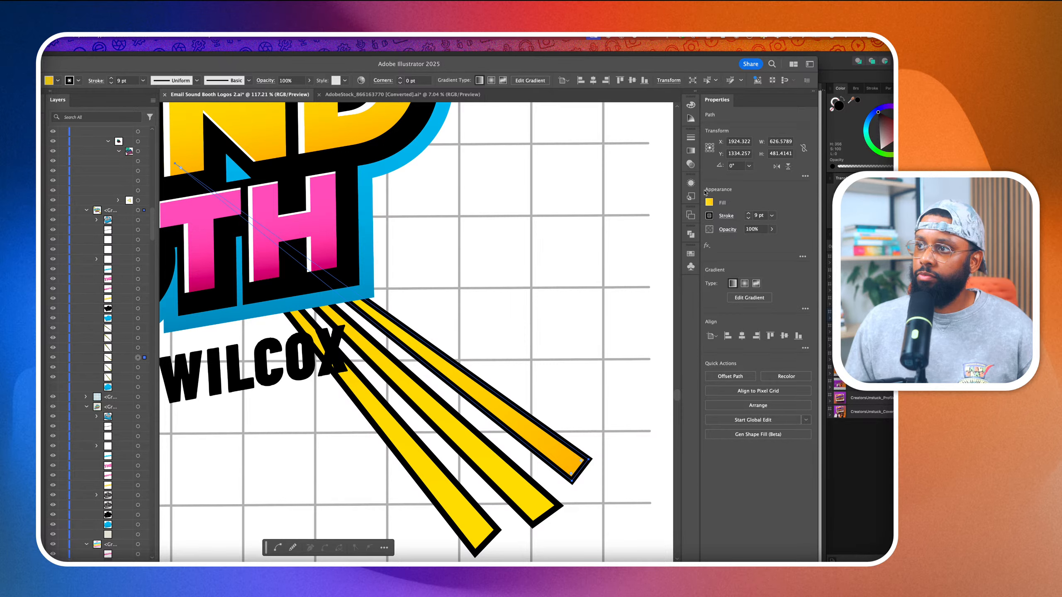
click(710, 203)
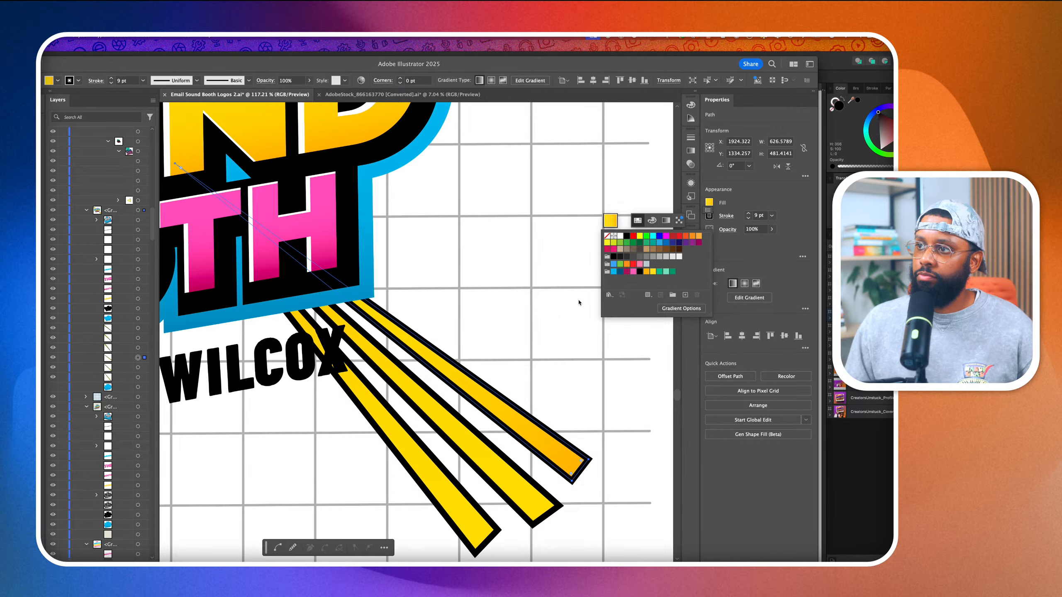
click(567, 321)
scroll(567, 321, down, 3)
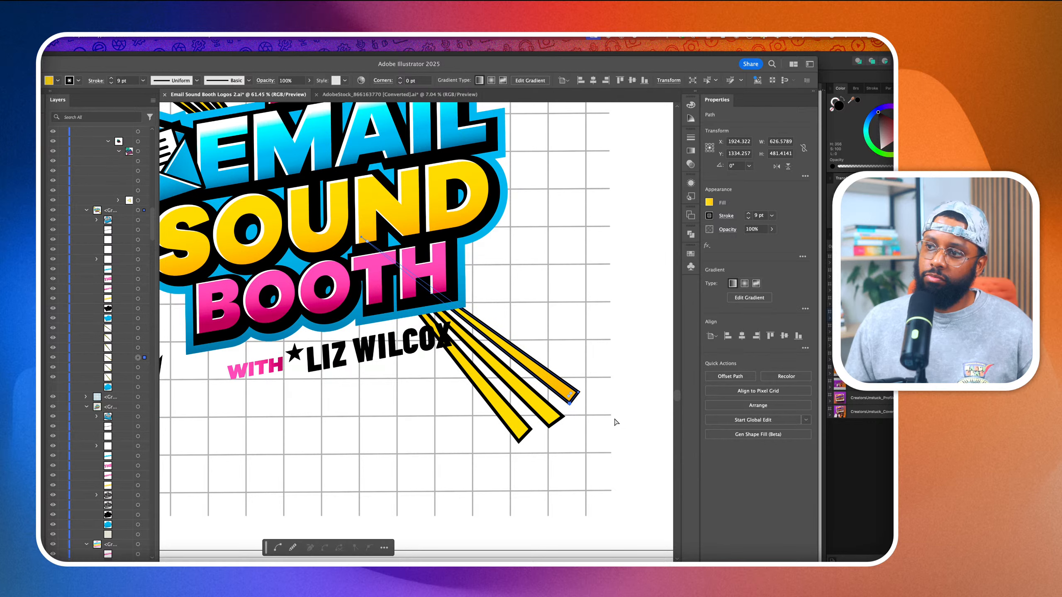
click(569, 397)
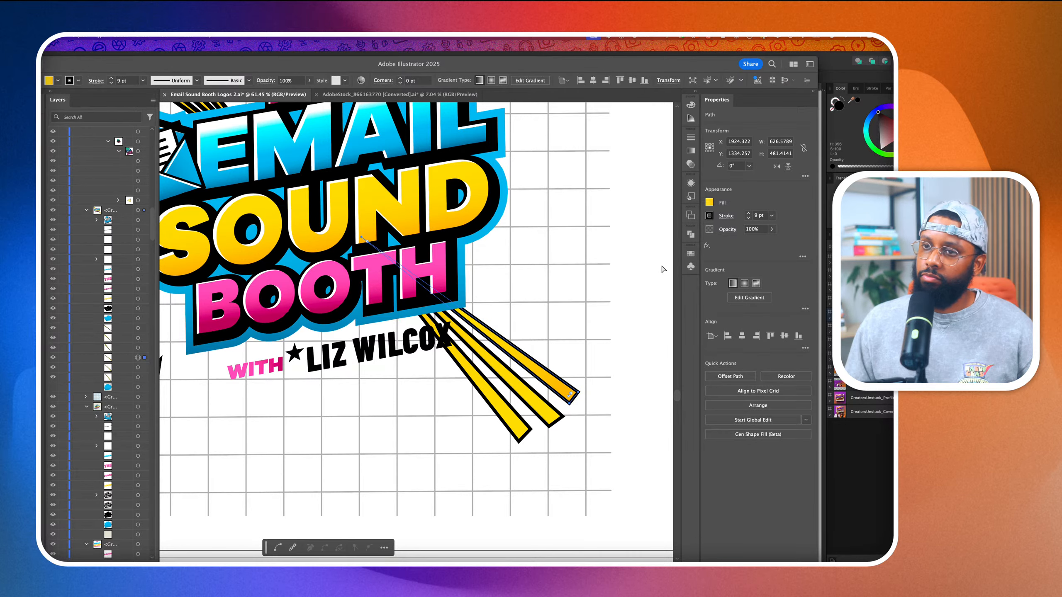
click(709, 202)
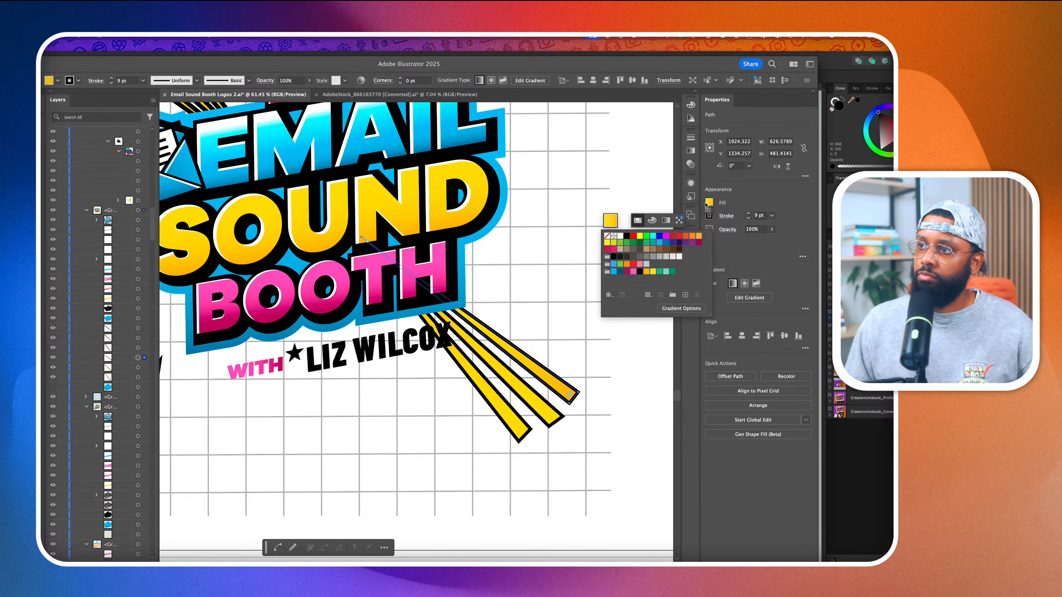
key(Escape)
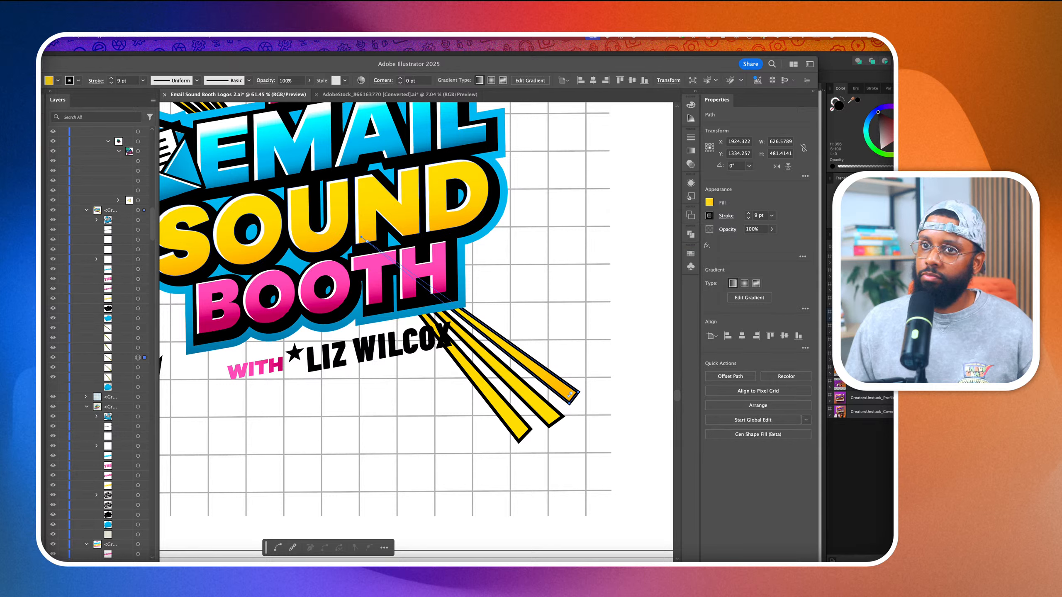
Set the outer gradient stop of the topmost lower-right ray to the light green swatch R=122 G=224 B=190
key(g)
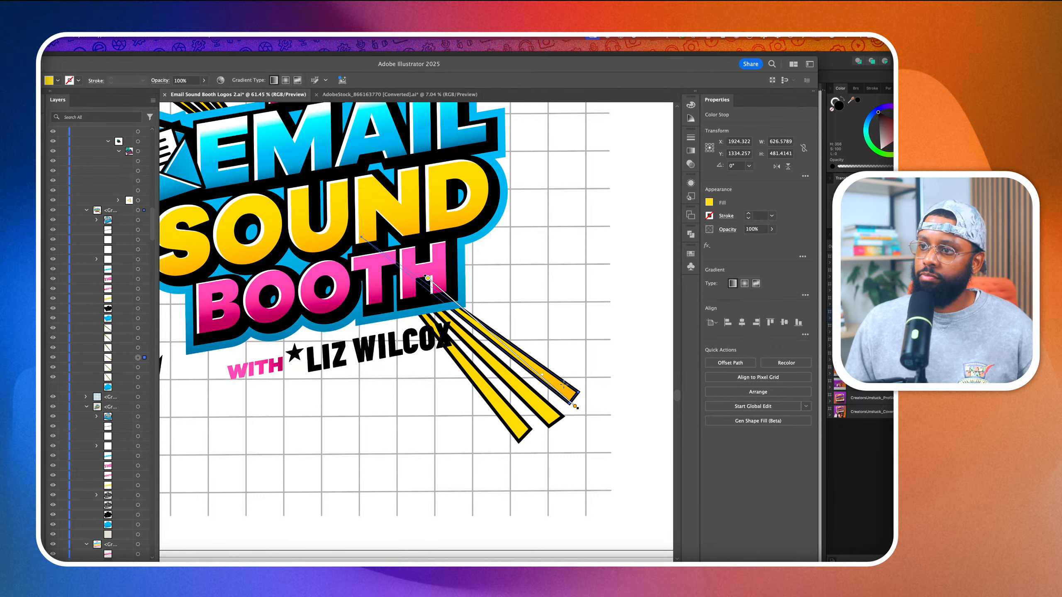
double_click(575, 406)
click(532, 470)
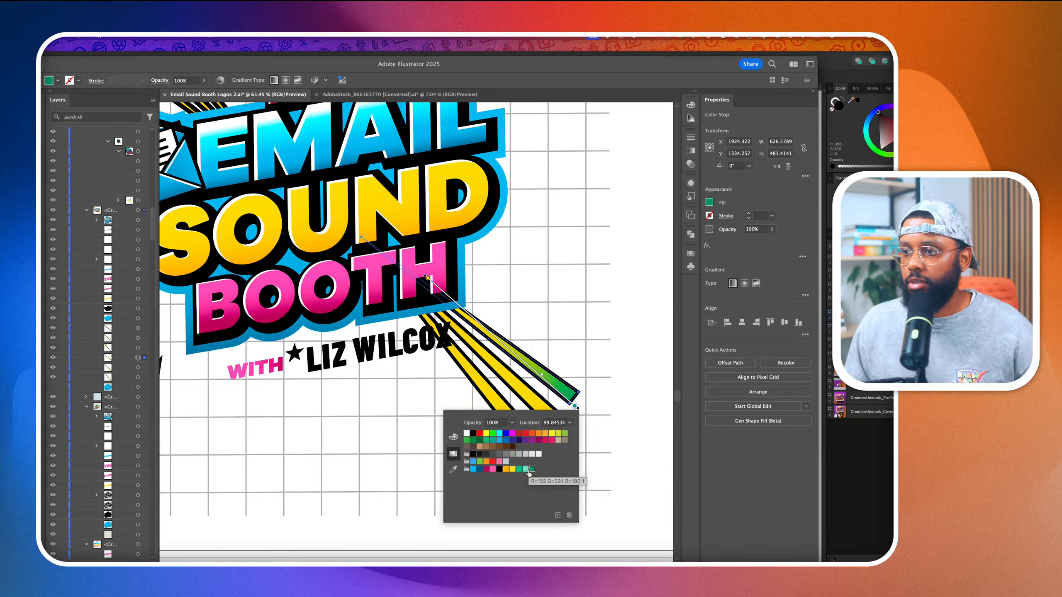
click(526, 470)
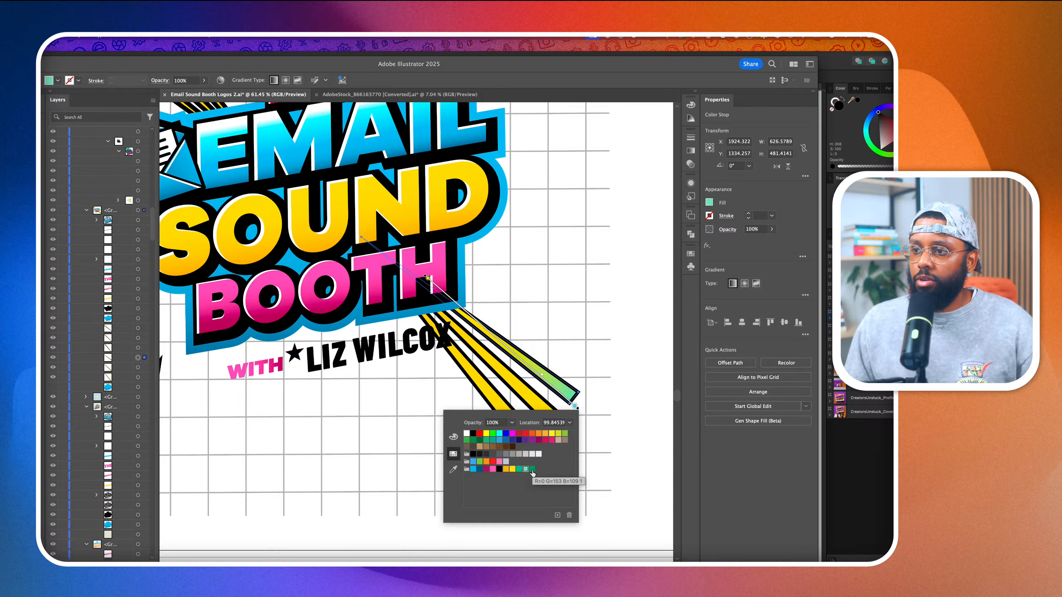
Set the ray's inner gradient stop at location 0% to the medium green swatch beside the light green one
click(427, 279)
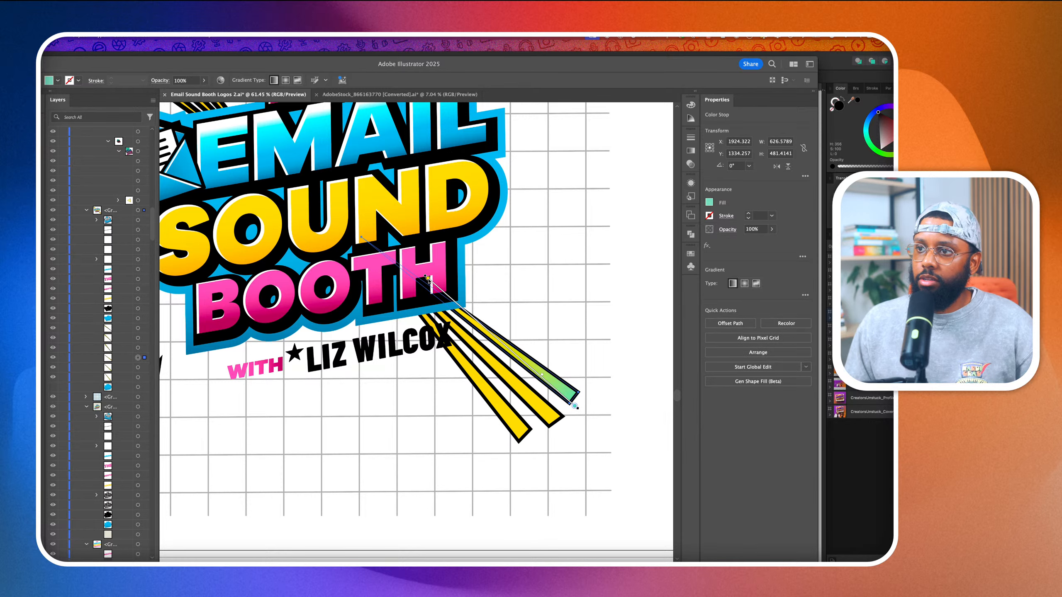
double_click(428, 279)
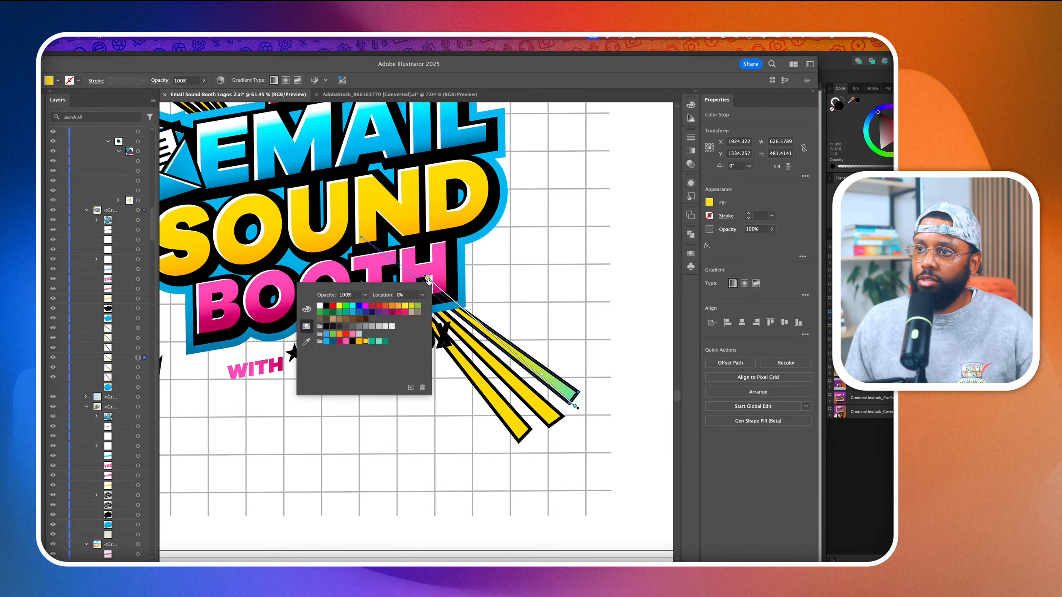
click(373, 342)
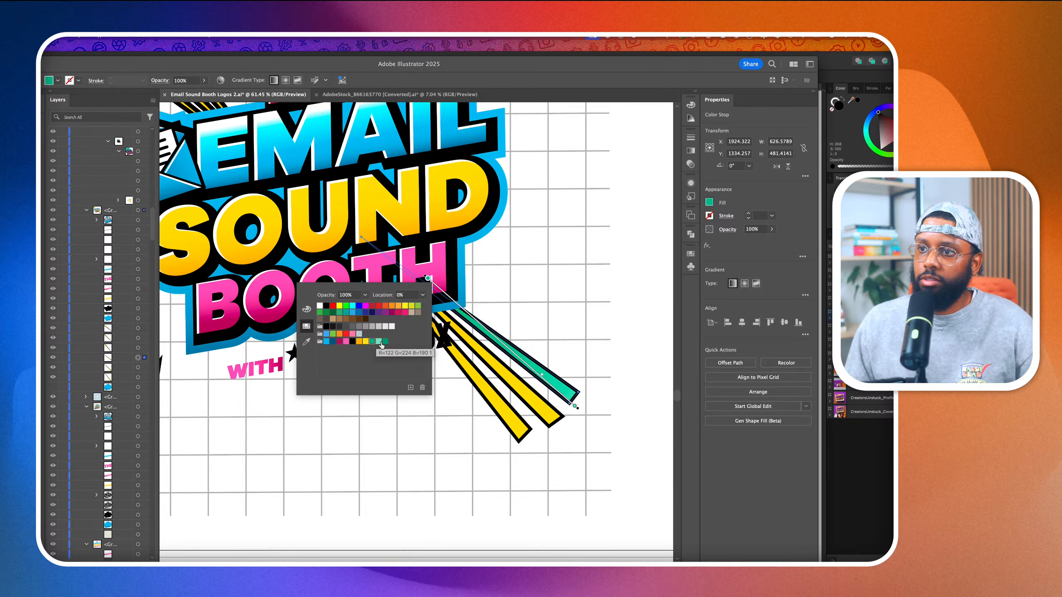
click(385, 342)
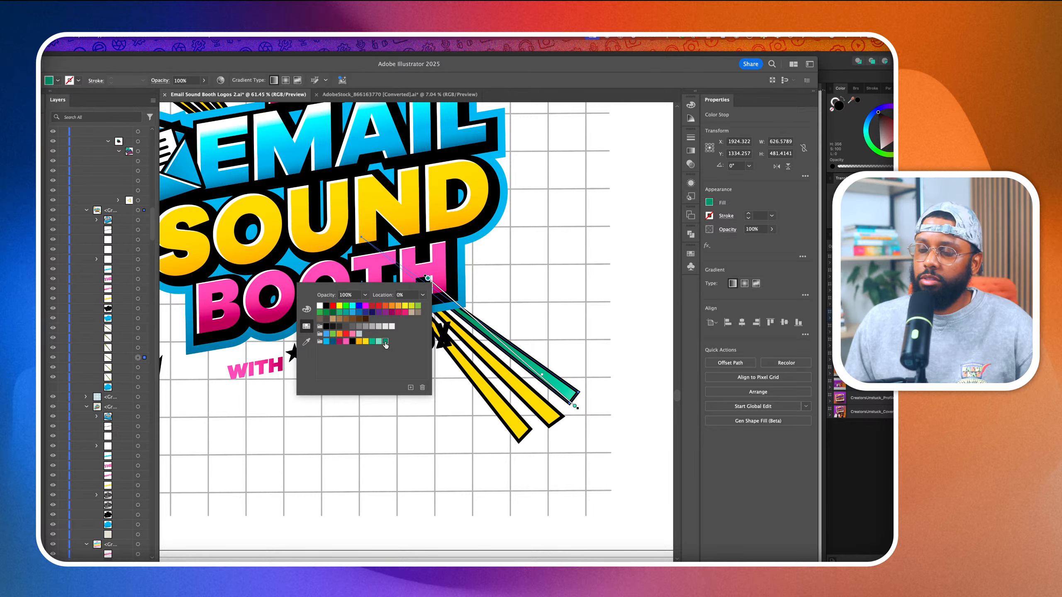
click(373, 343)
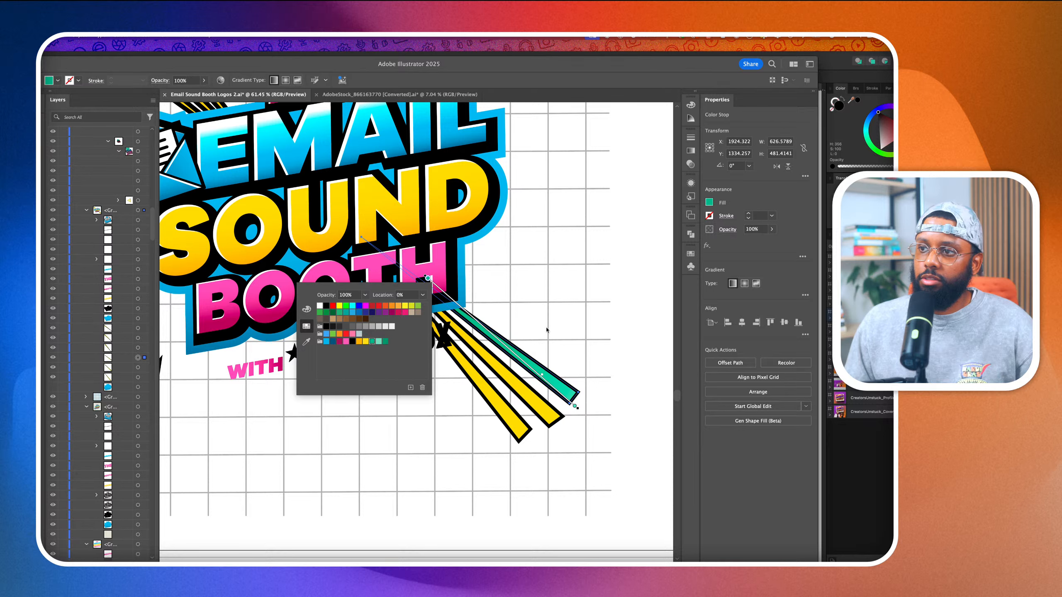
key(Escape)
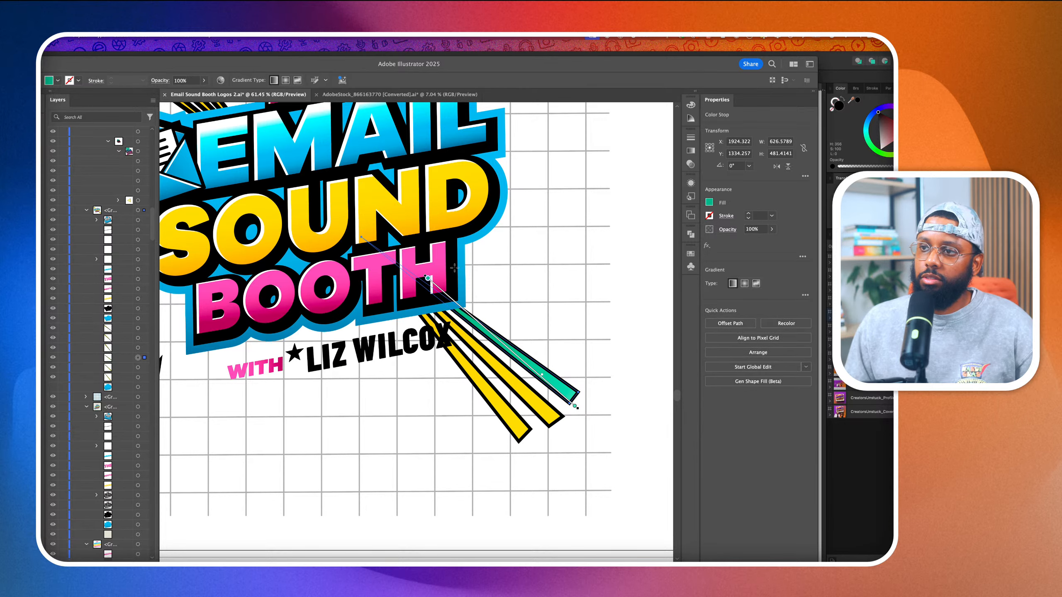
Deselect the green ray and examine how it looks within the whole logo and beside the reference artwork
scroll(464, 269, down, 10)
scroll(466, 269, up, 2)
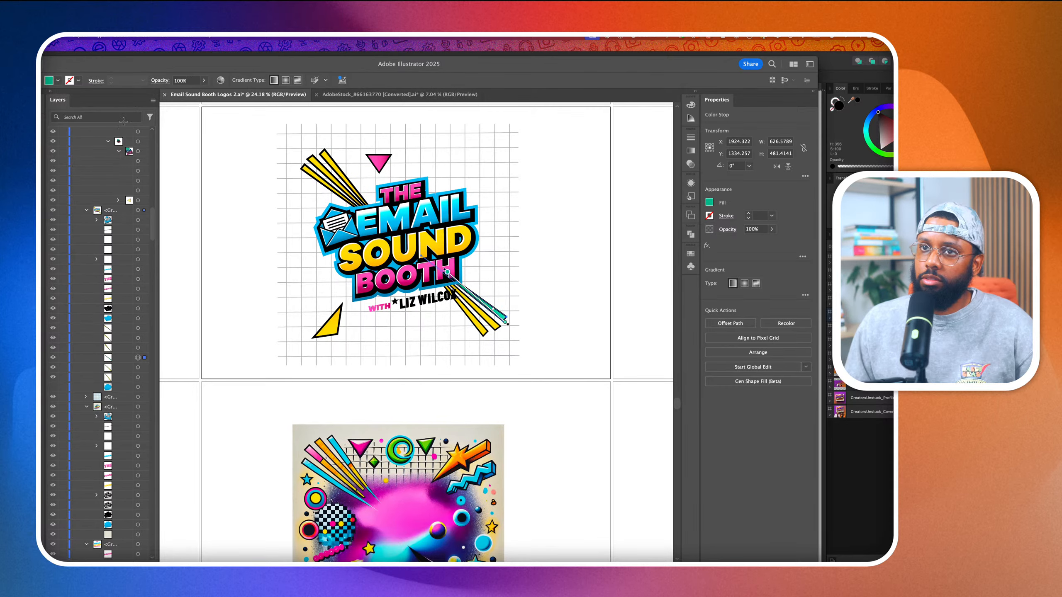
key(v)
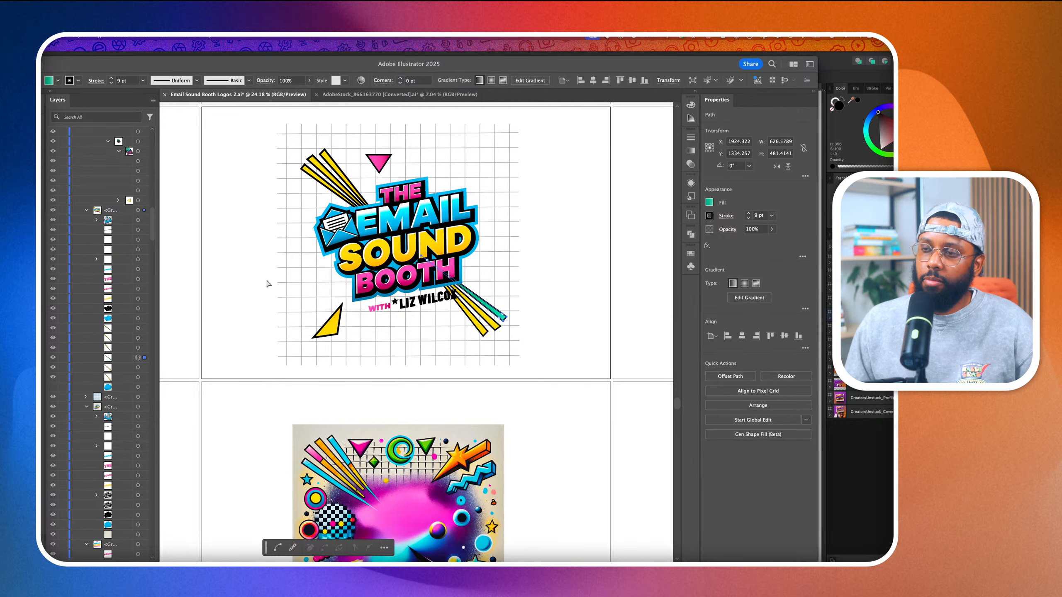
click(266, 284)
scroll(420, 295, up, 2)
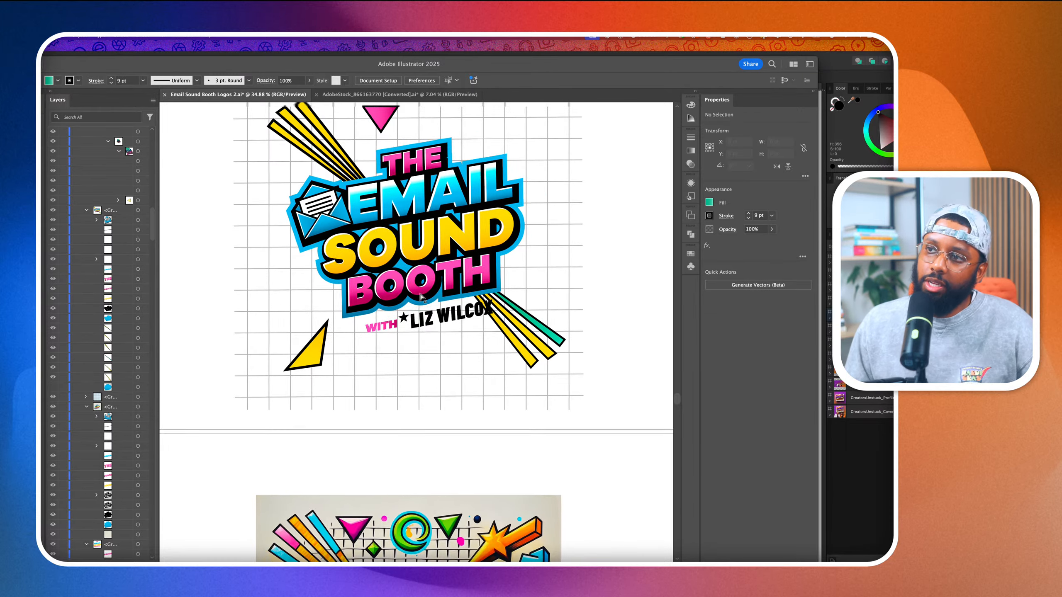
scroll(420, 295, up, 1)
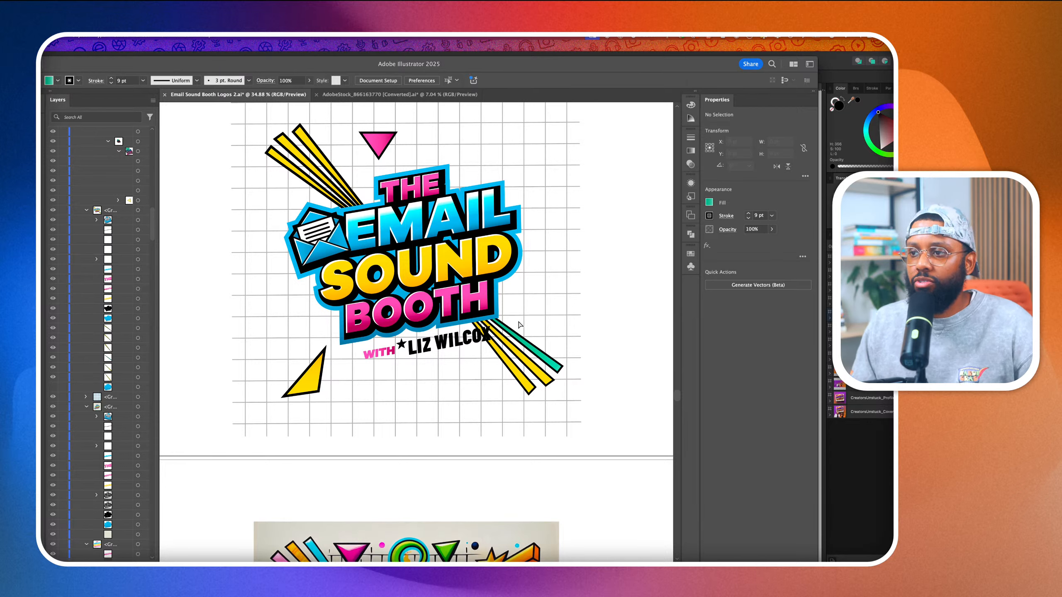
right_click(527, 338)
click(545, 333)
scroll(545, 334, up, 3)
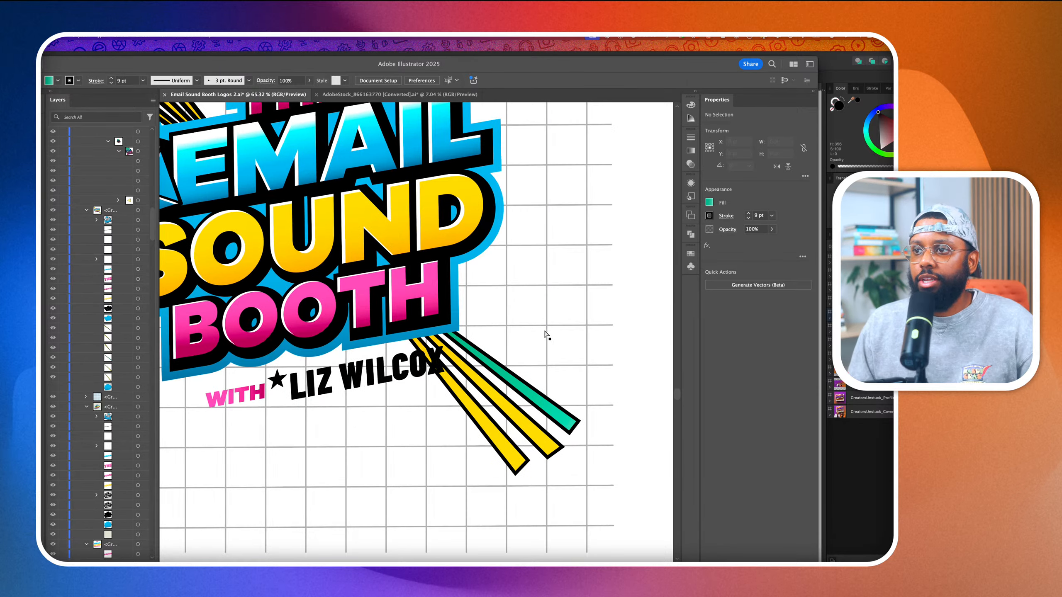
scroll(546, 336, down, 2)
scroll(497, 368, up, 2)
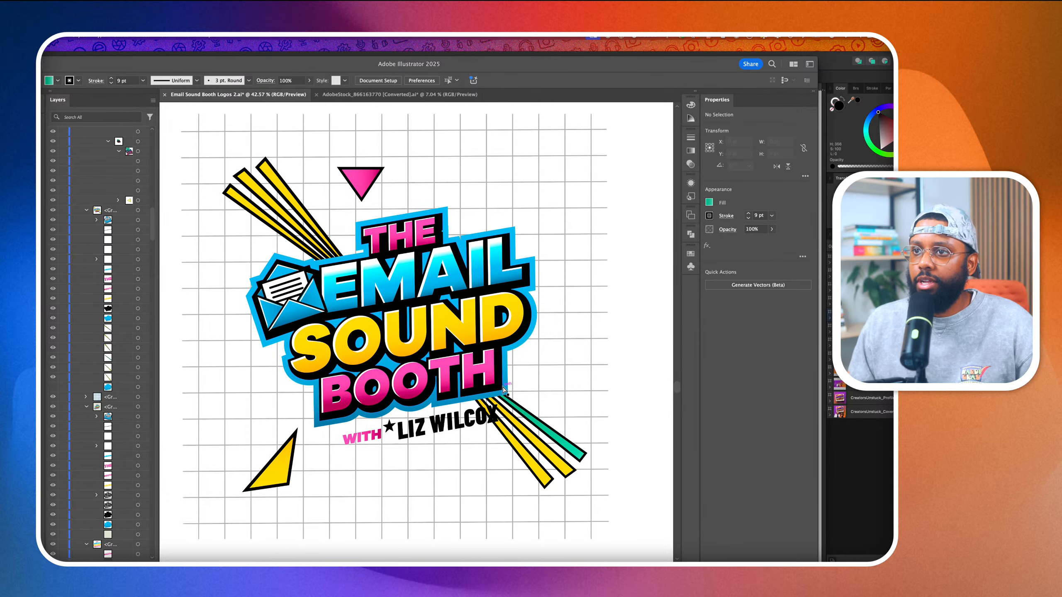
Copy the green ray's appearance onto the rightmost upper-left ray and run the gradient from its outer tip to the logo
click(275, 178)
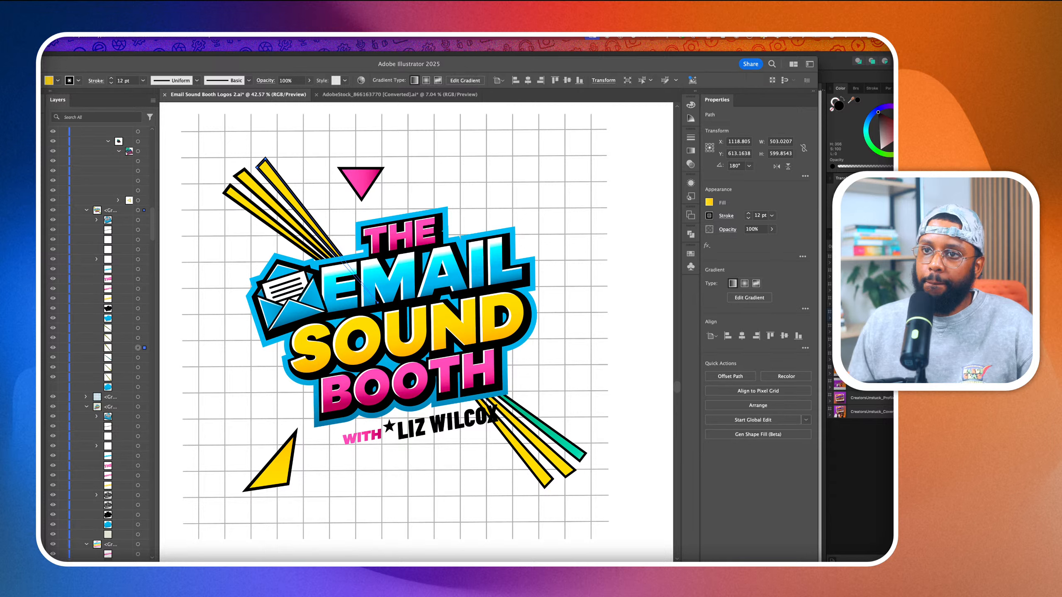
click(577, 444)
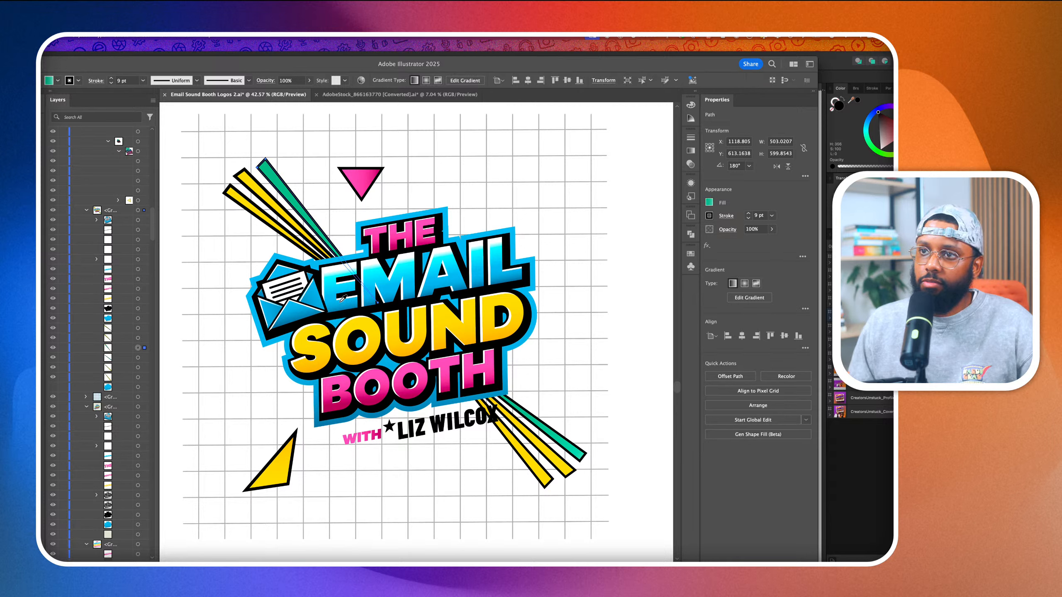
key(g)
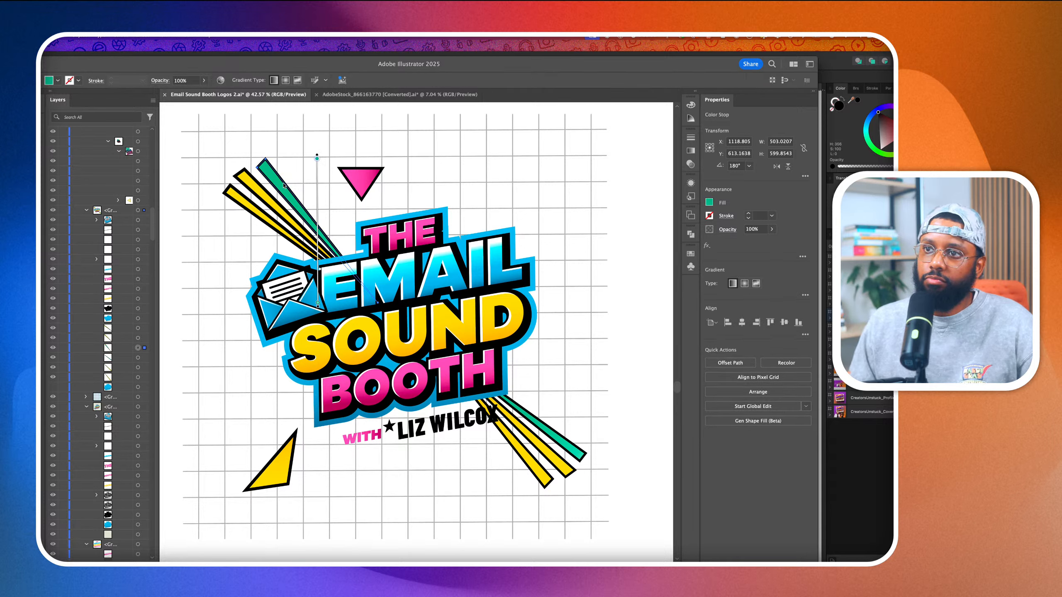
drag(269, 166, 340, 255)
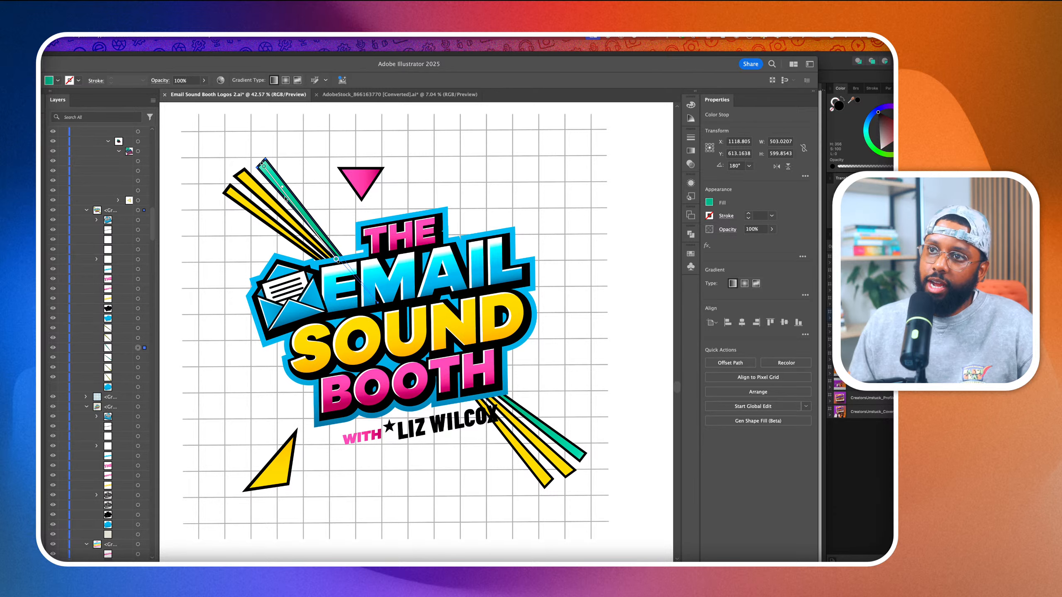
Copy the green ray's appearance onto the leftmost upper-left ray and realign the gradient along that ray toward the logo
key(a)
scroll(246, 218, up, 3)
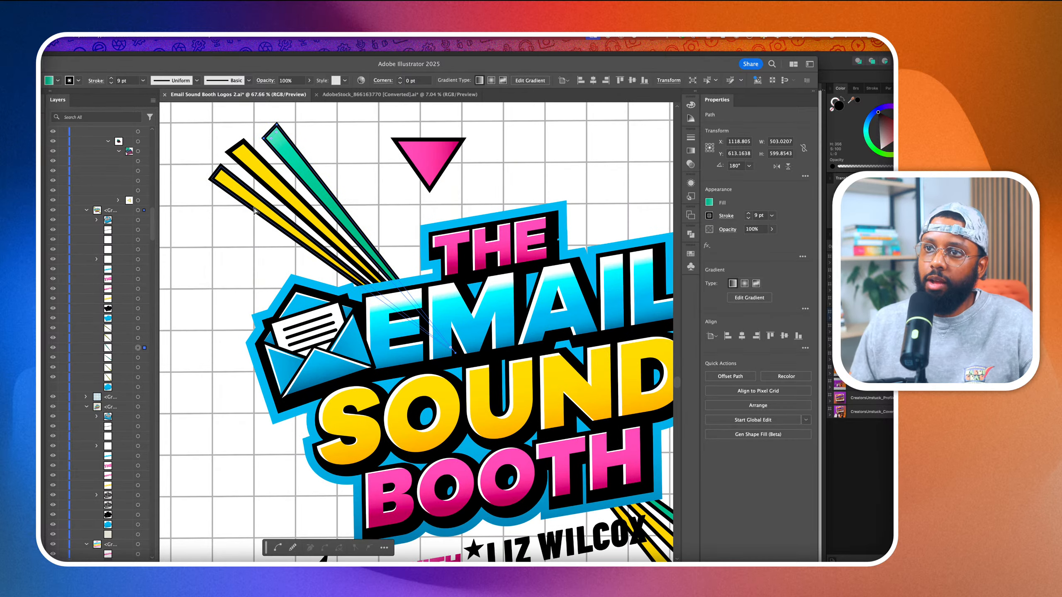
click(254, 204)
key(i)
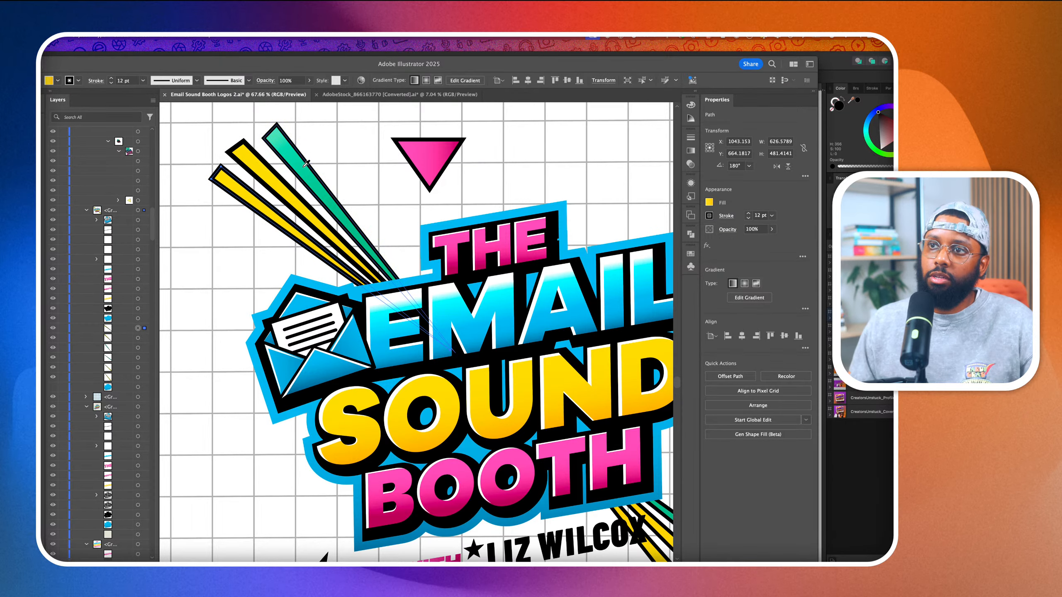
click(305, 165)
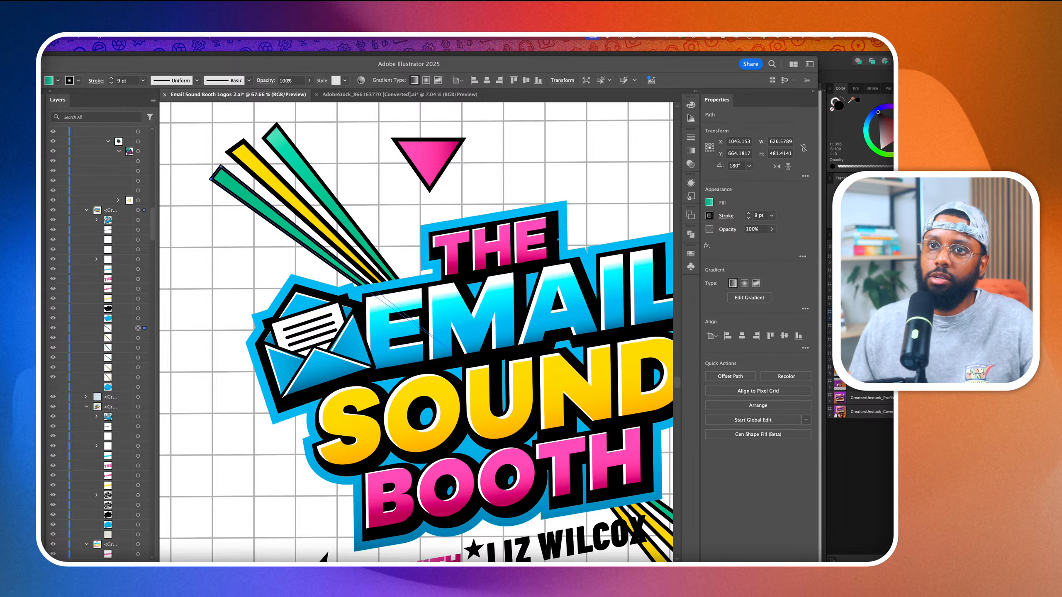
key(g)
drag(358, 278, 365, 286)
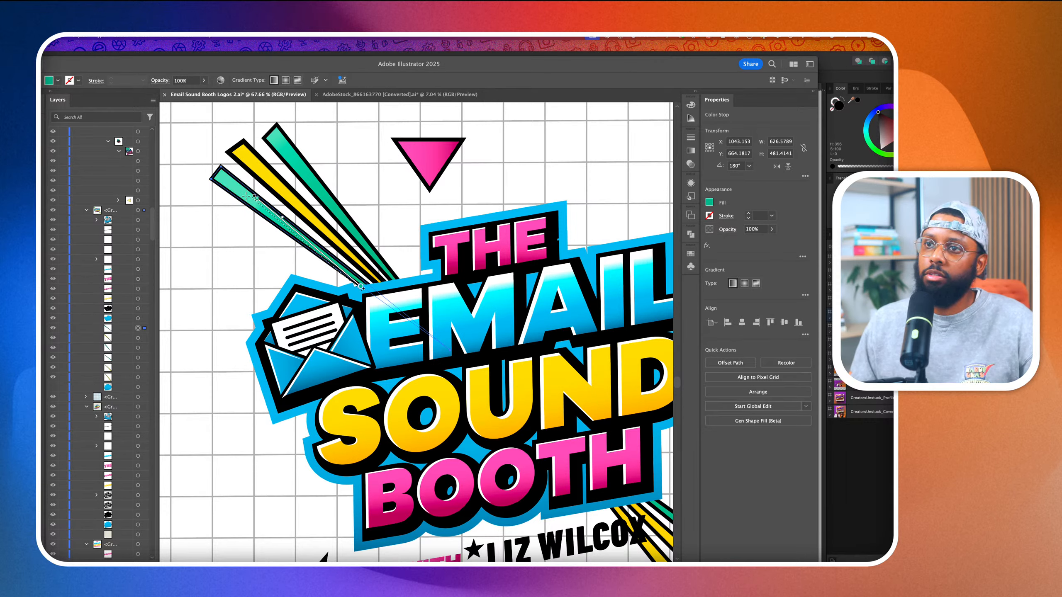
Copy the pink triangle's appearance onto the middle upper-left ray and run the gradient from its outer tip to the logo
key(a)
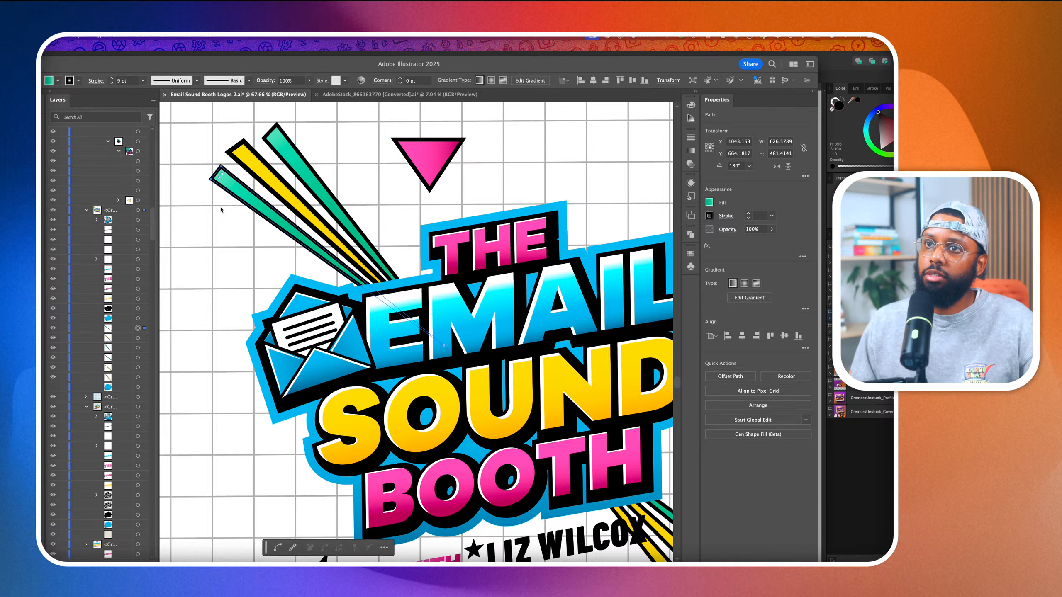
click(231, 207)
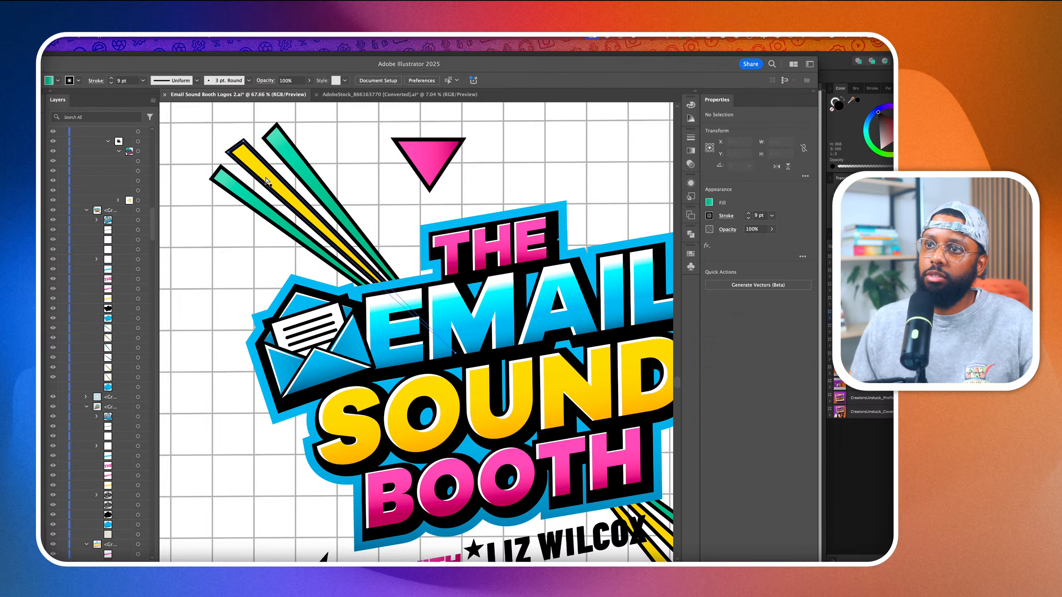
click(267, 181)
key(i)
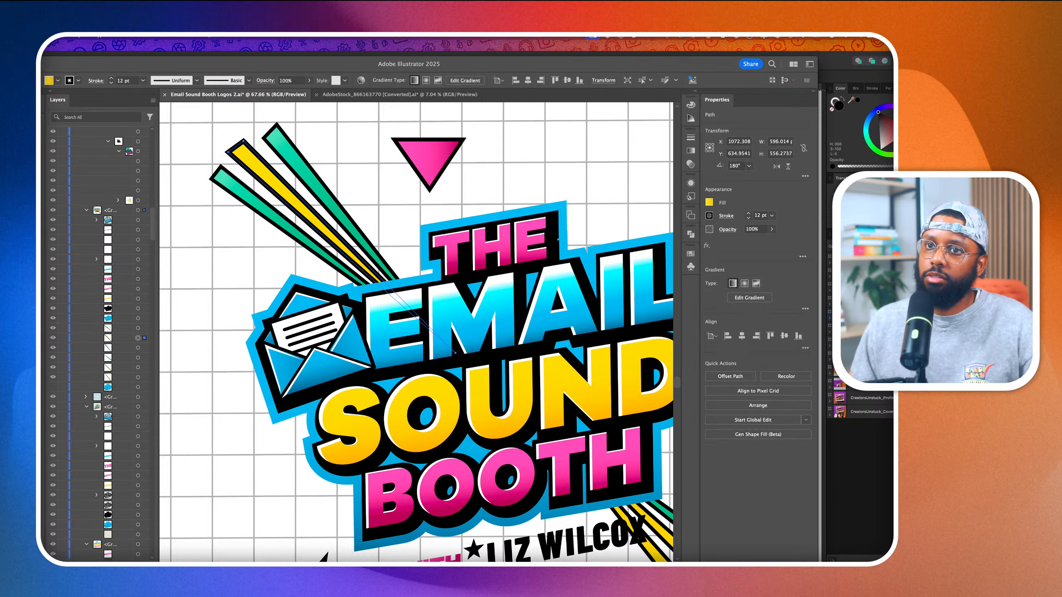
click(440, 163)
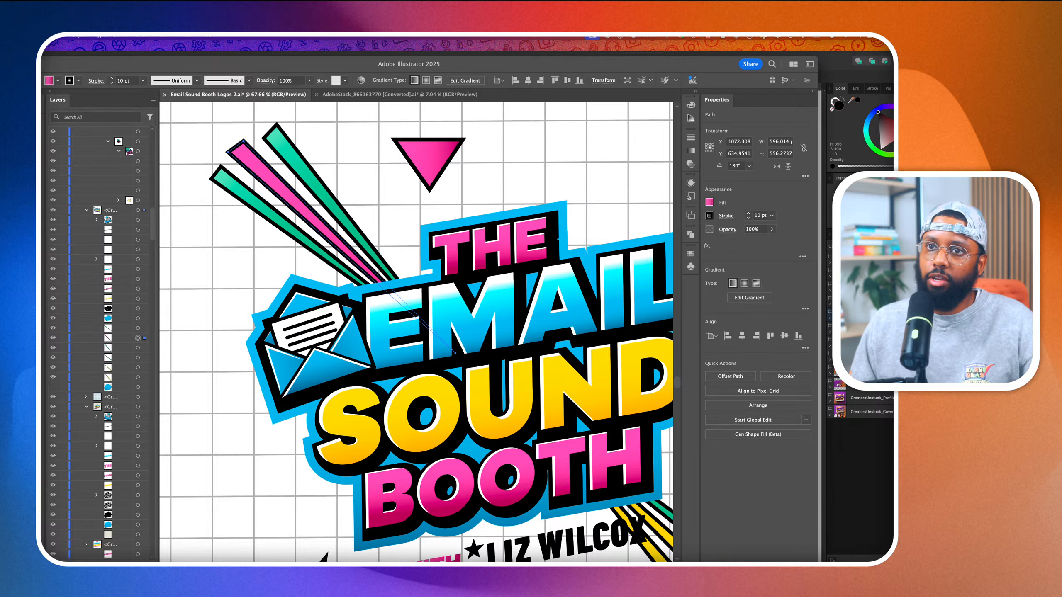
key(g)
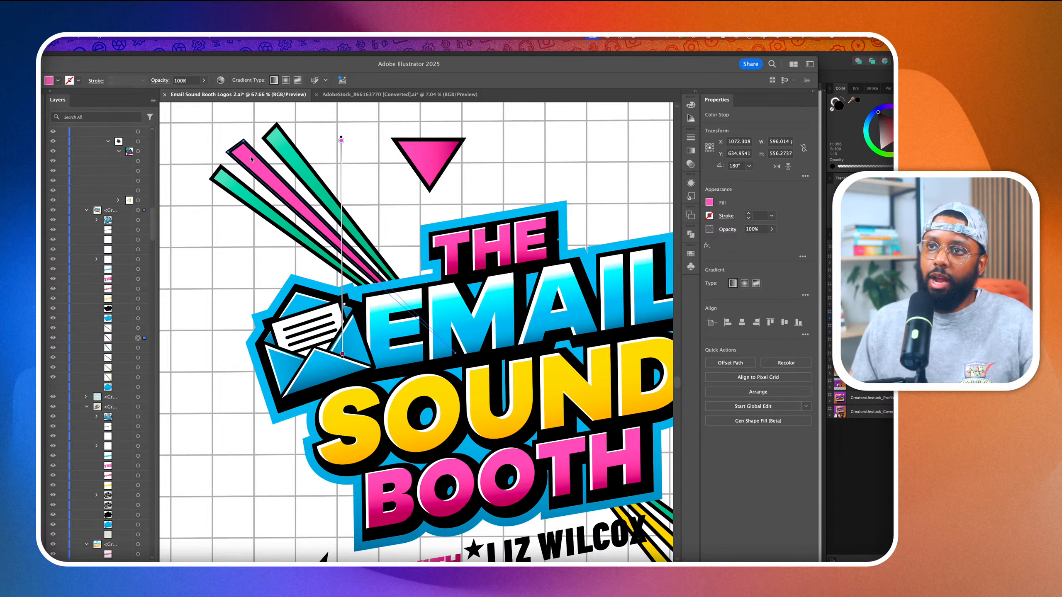
drag(249, 154, 380, 284)
key(super+0)
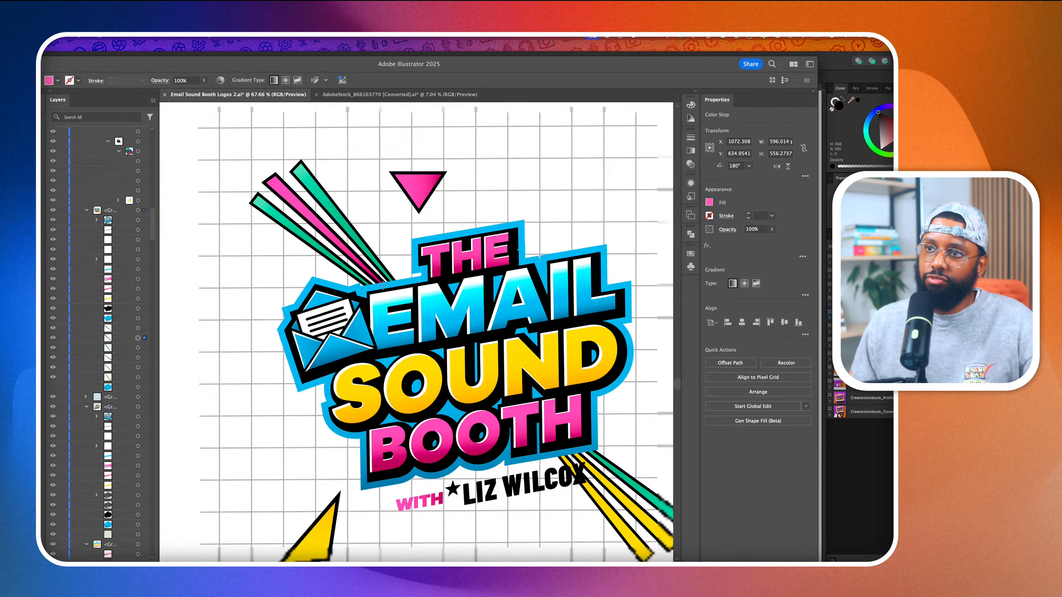
key(v)
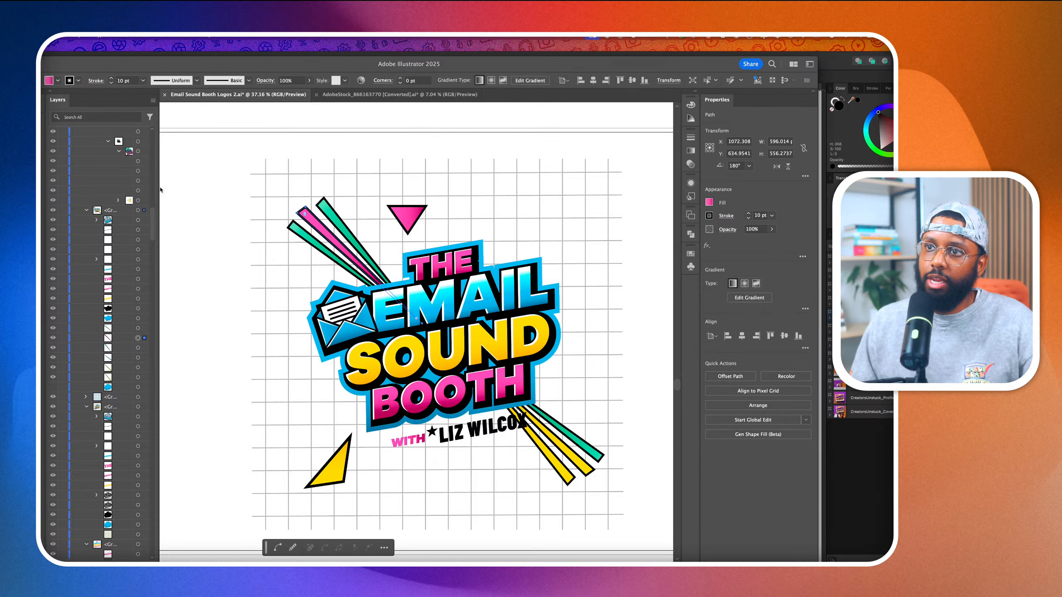
click(233, 202)
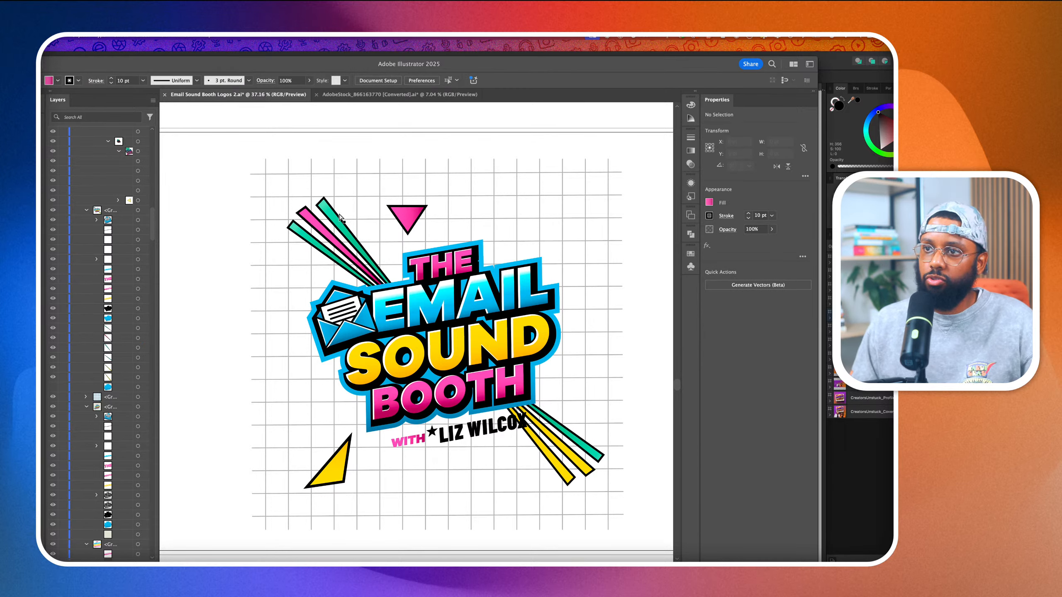
Copy the pink middle ray's appearance onto the rightmost green ray of the upper-left group
click(339, 221)
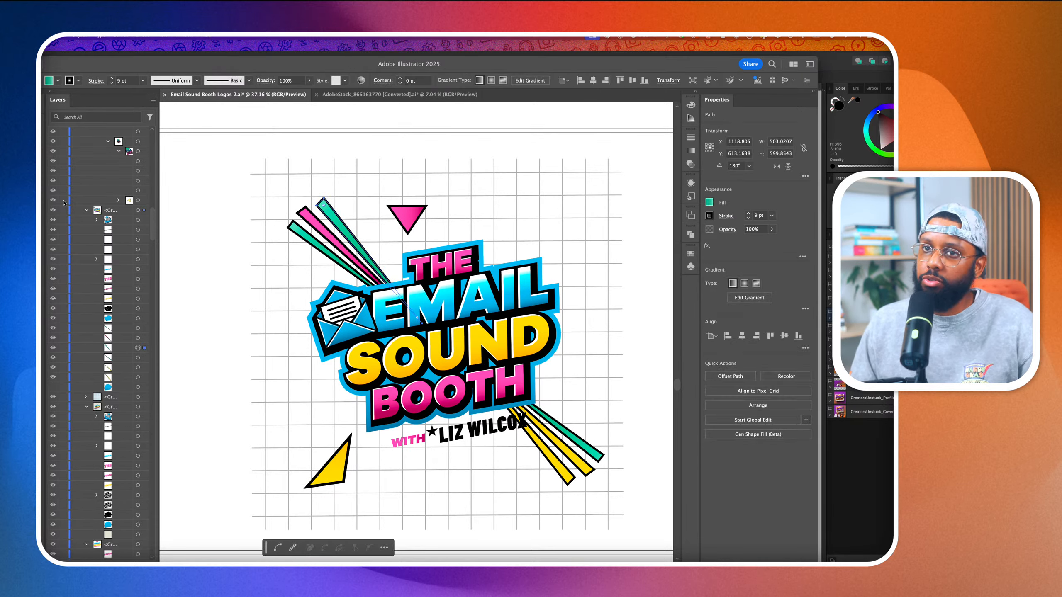
key(g)
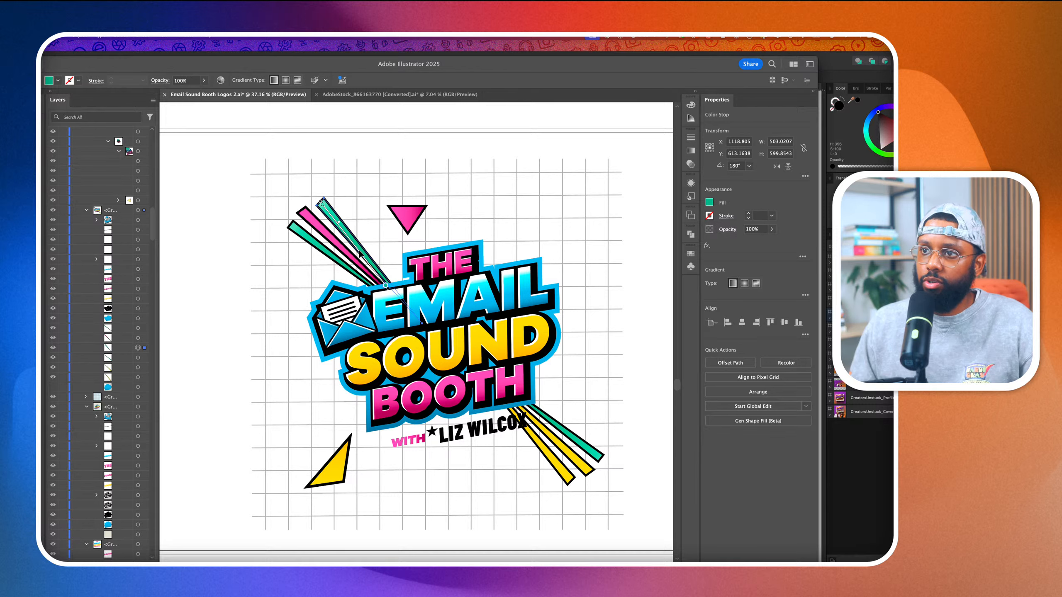
key(i)
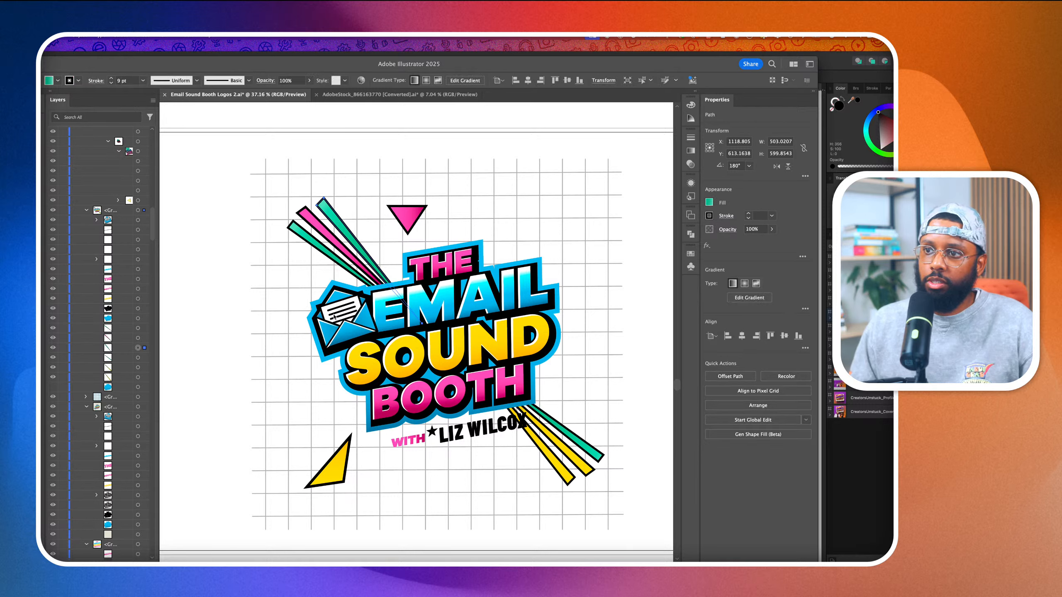
click(380, 313)
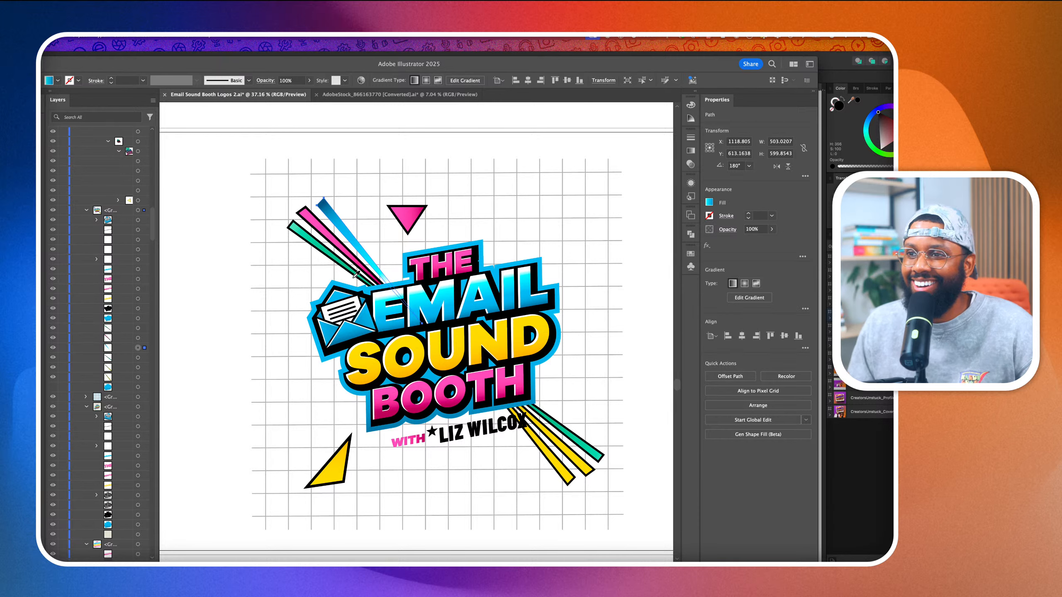
click(326, 231)
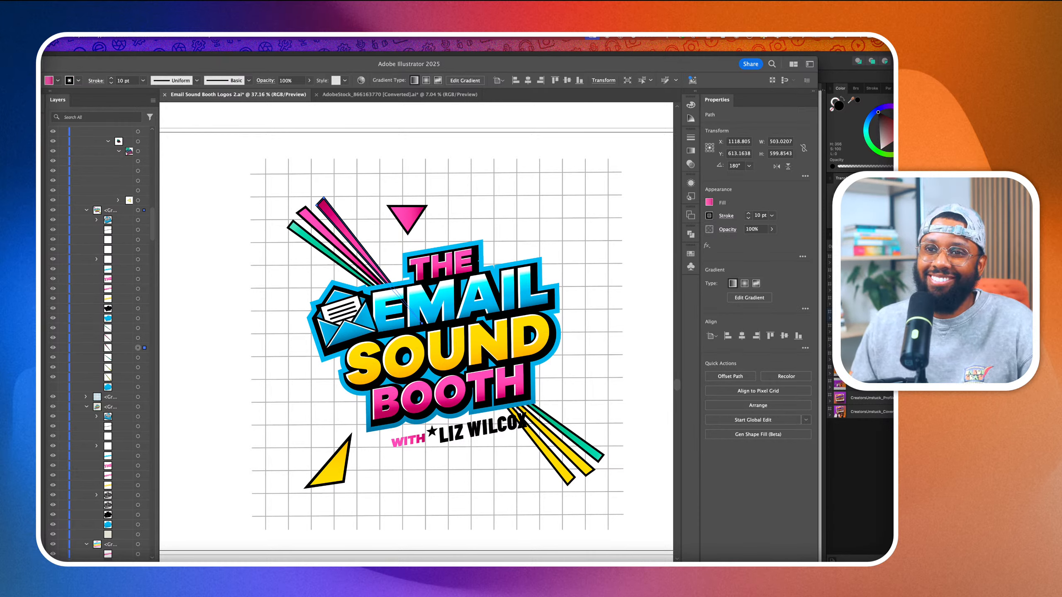
Set the rightmost upper-left ray's inner gradient stop at location 0% to the orange-yellow swatch
key(g)
click(322, 203)
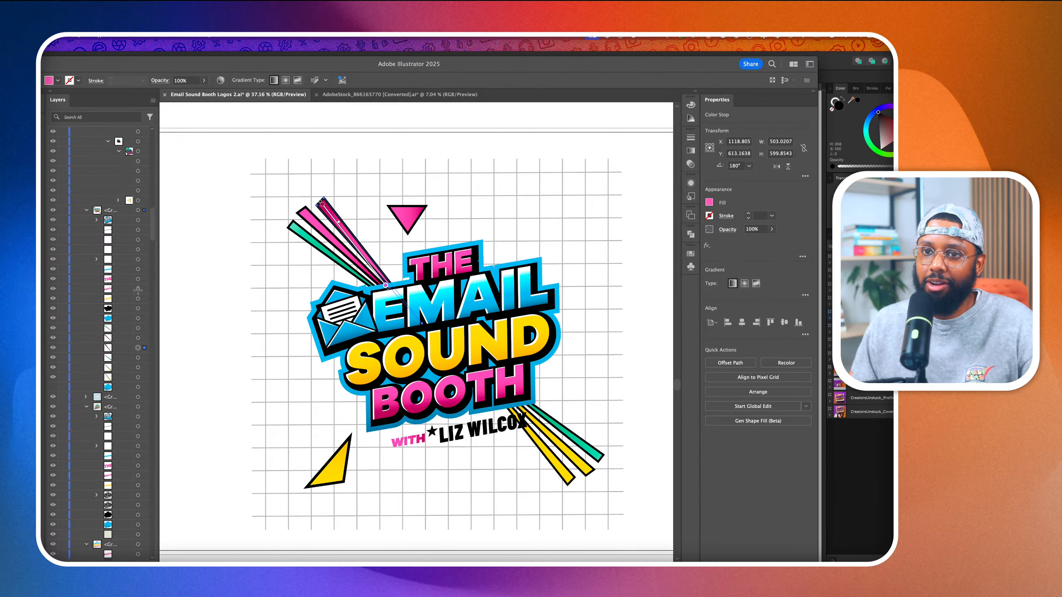
double_click(387, 286)
click(316, 351)
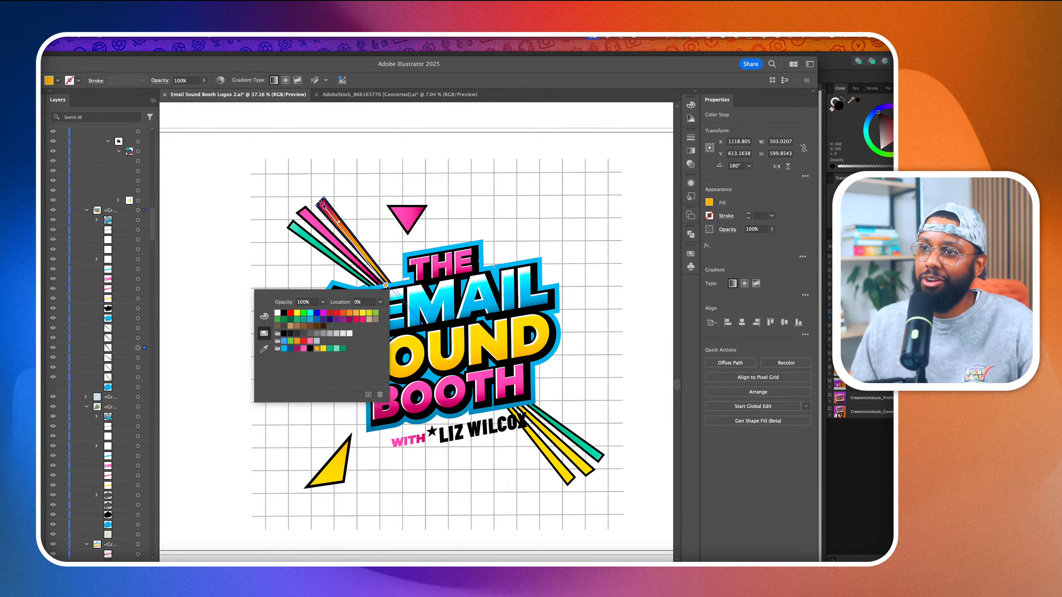
Set the same ray's outer gradient stop to the bright yellow swatch and deselect the ray
click(322, 205)
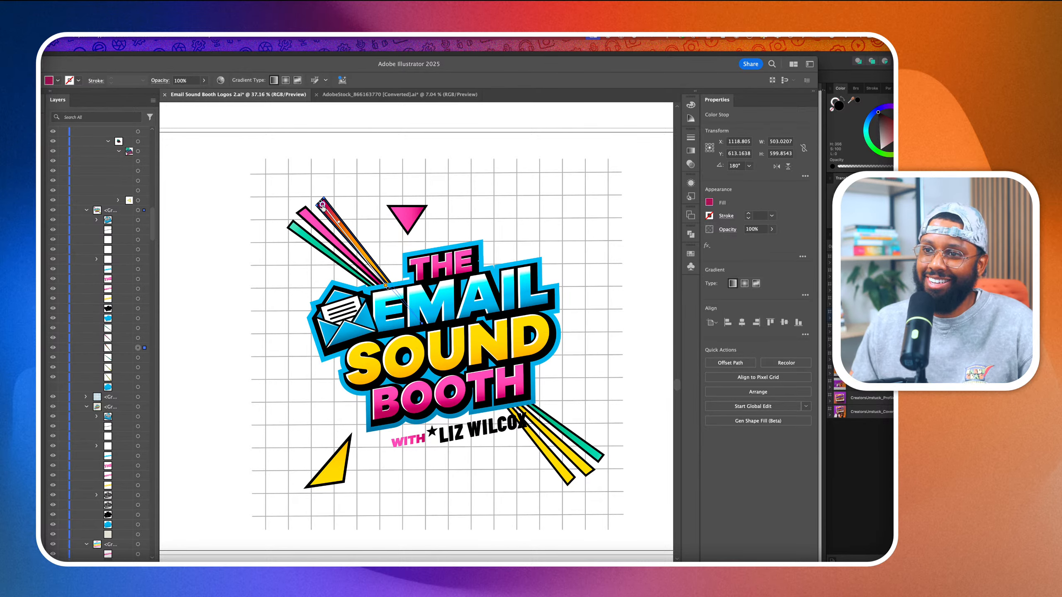
double_click(323, 205)
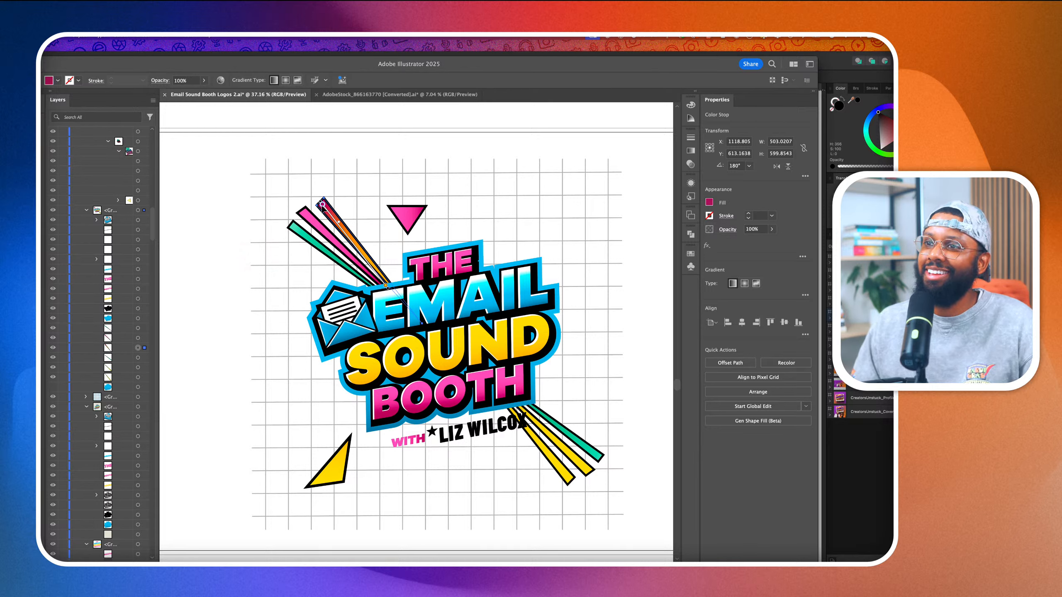
click(322, 205)
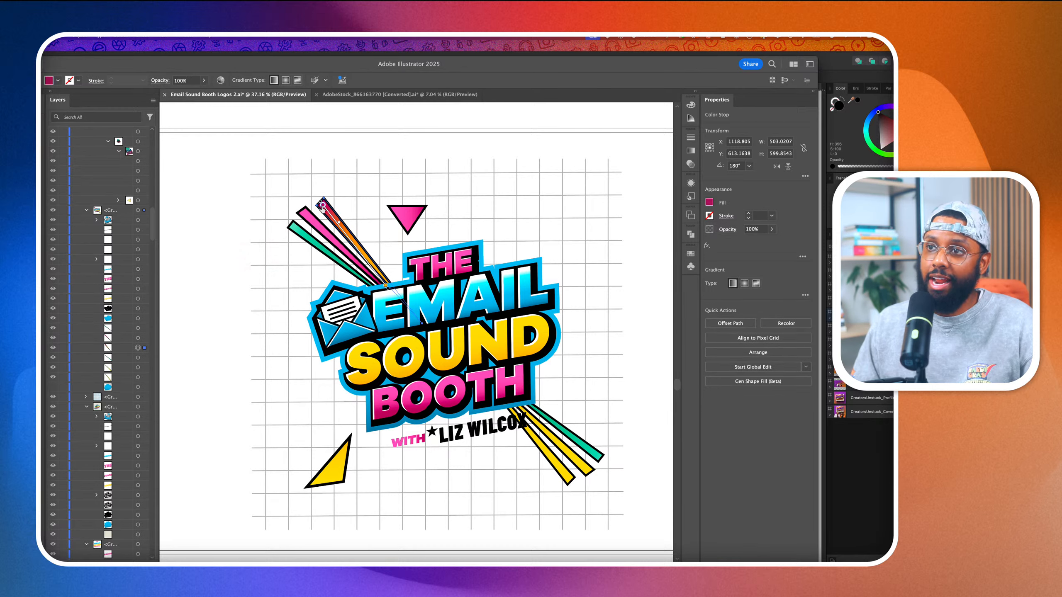
double_click(322, 205)
click(261, 268)
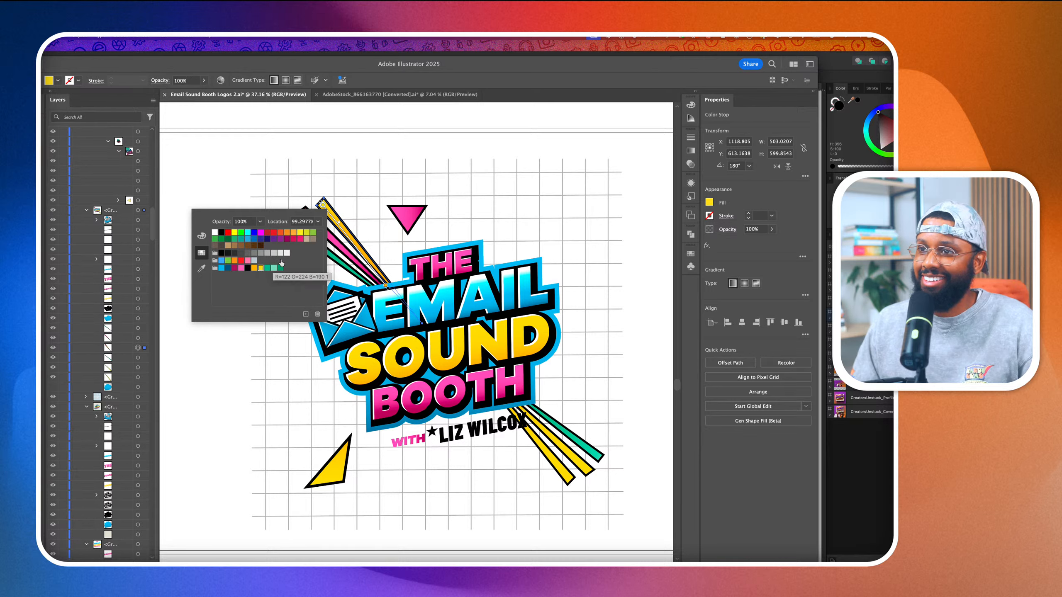
click(277, 195)
key(a)
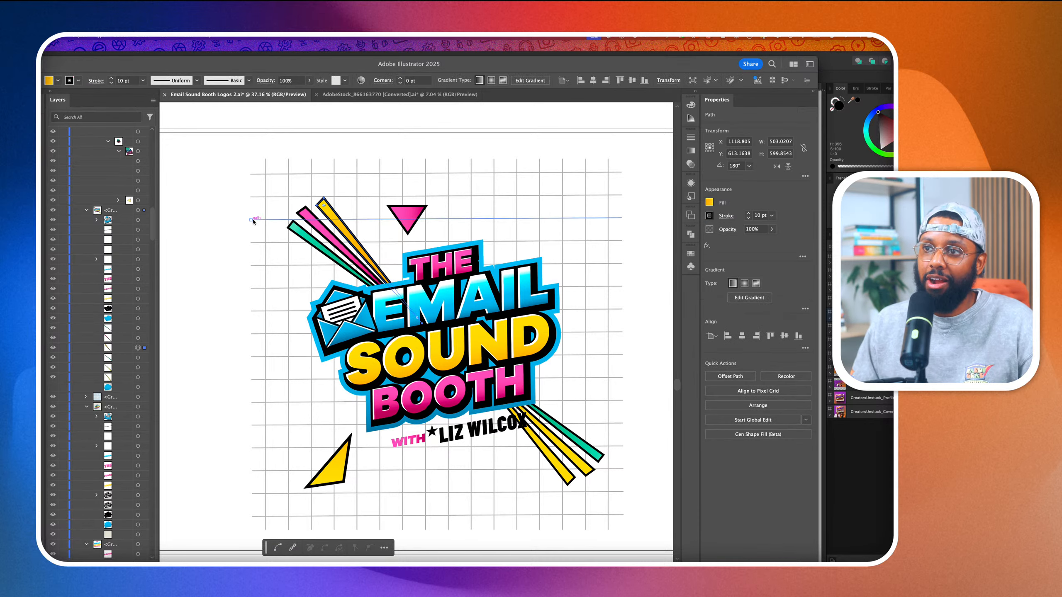
click(244, 215)
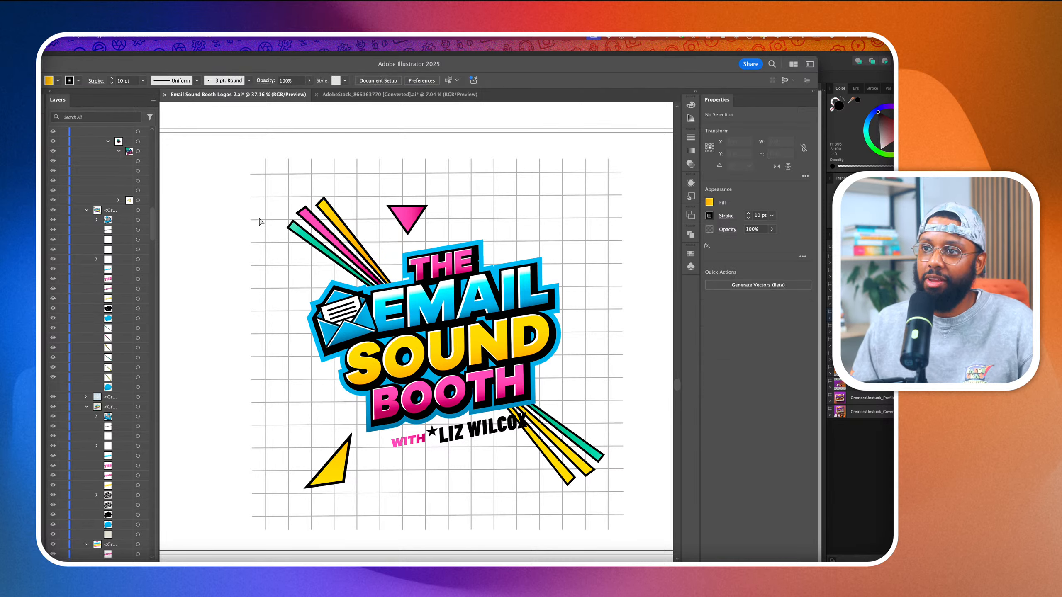
Copy the upper-left pink ray's appearance onto the middle lower-right ray and run the gradient from its outer tip to the logo
scroll(559, 437, up, 1)
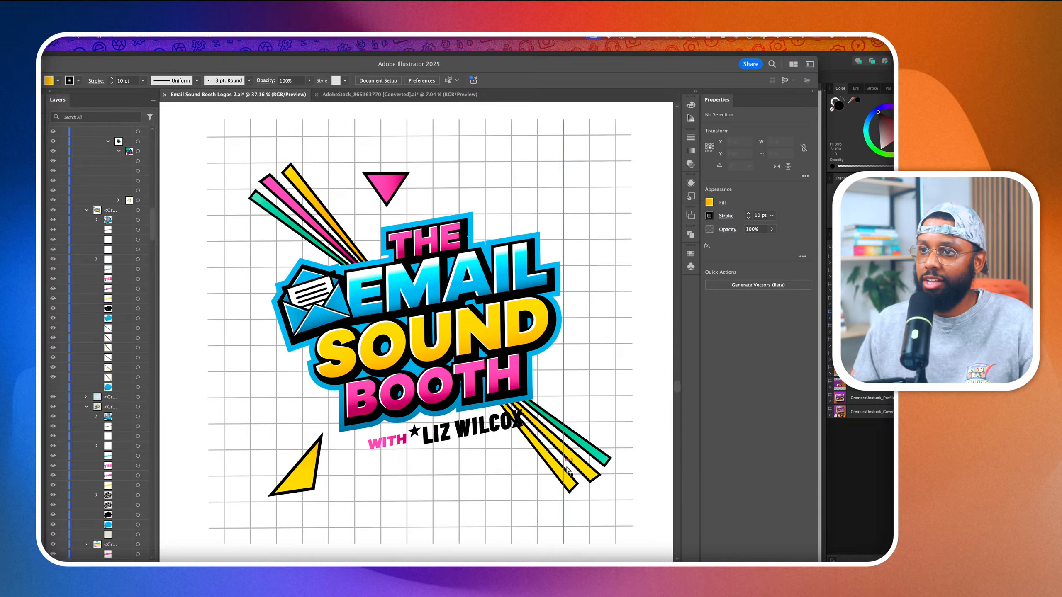
click(591, 475)
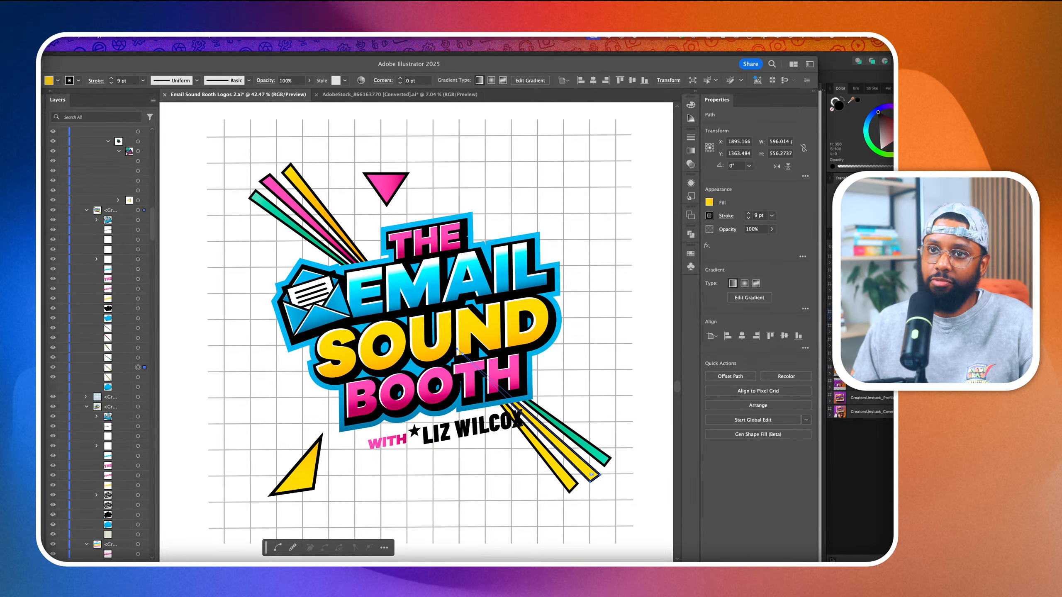
key(i)
click(287, 194)
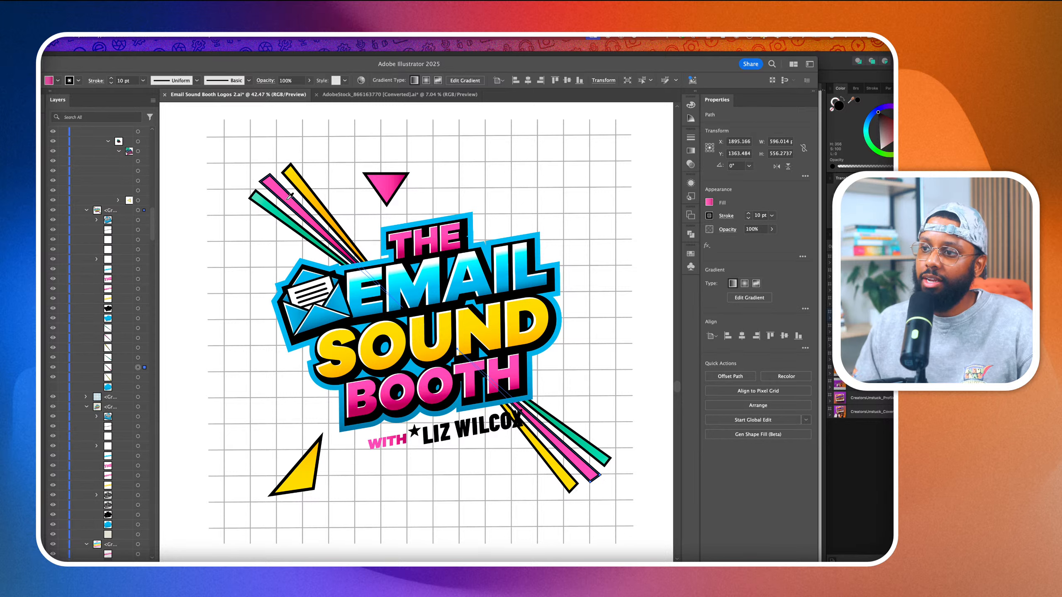
key(a)
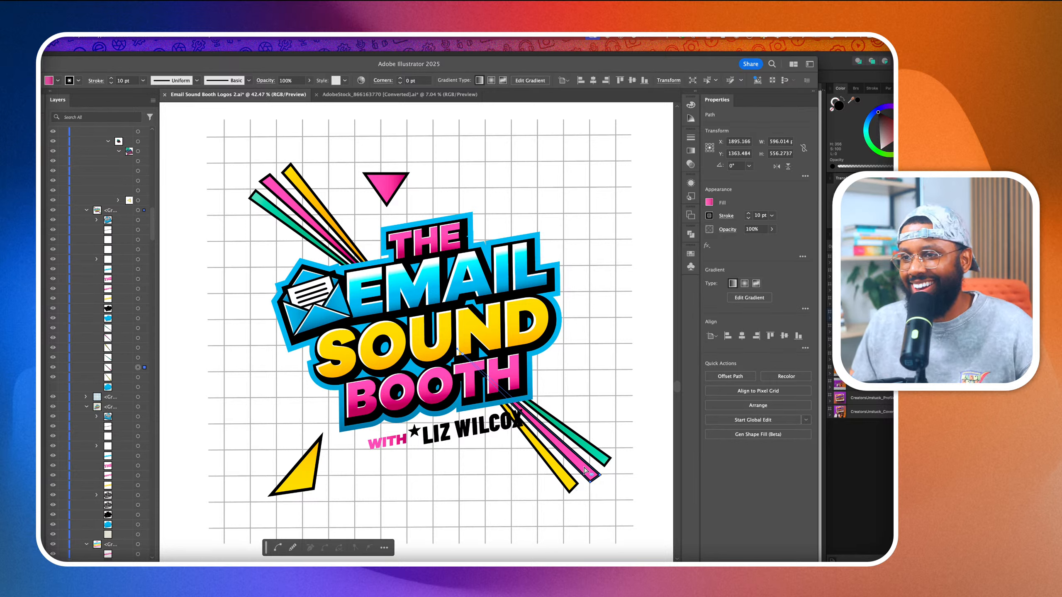
key(g)
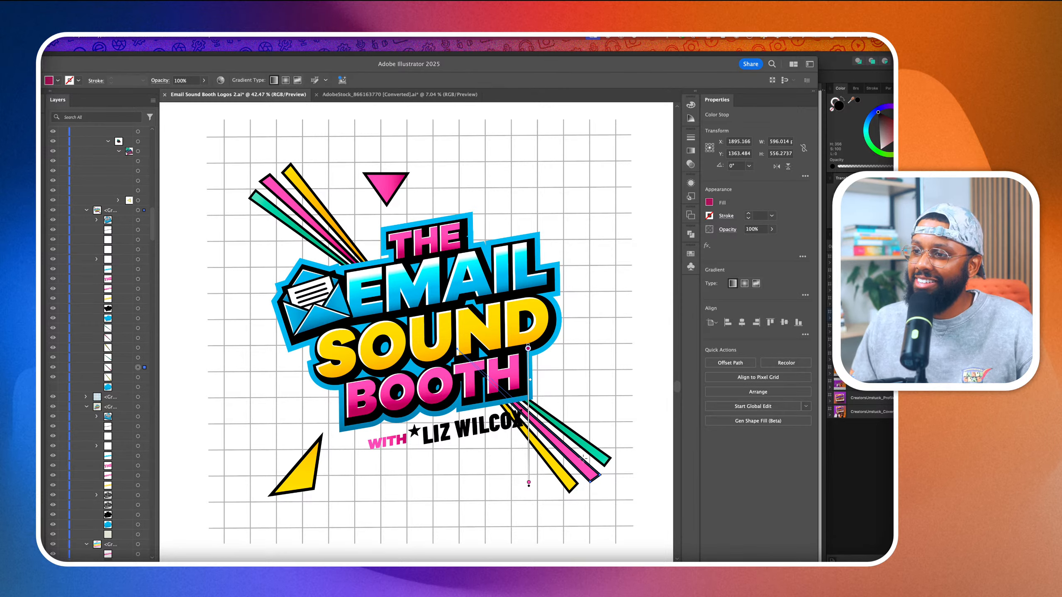
drag(585, 468, 505, 393)
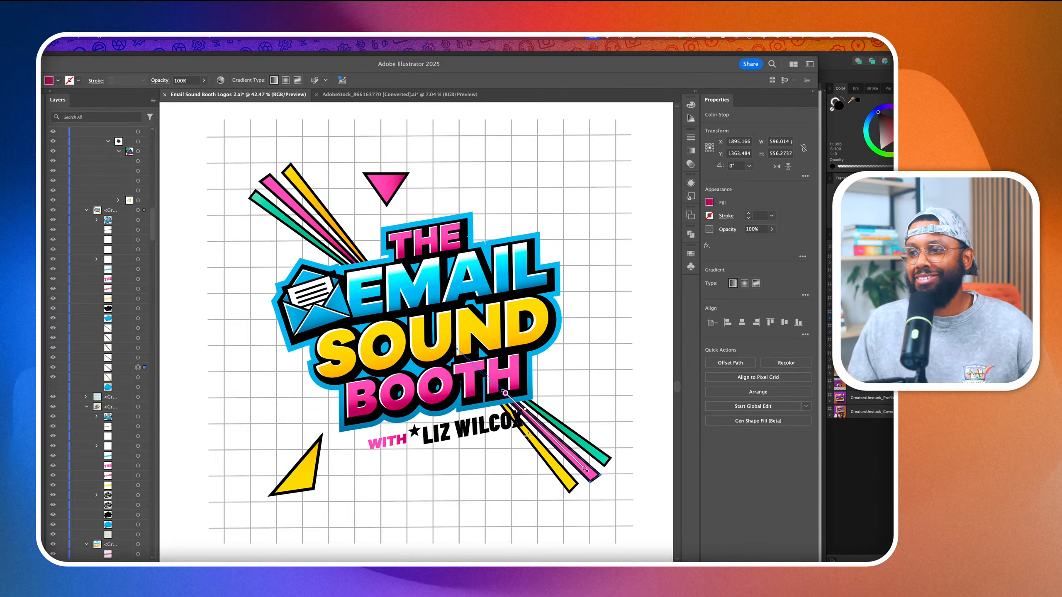
key(v)
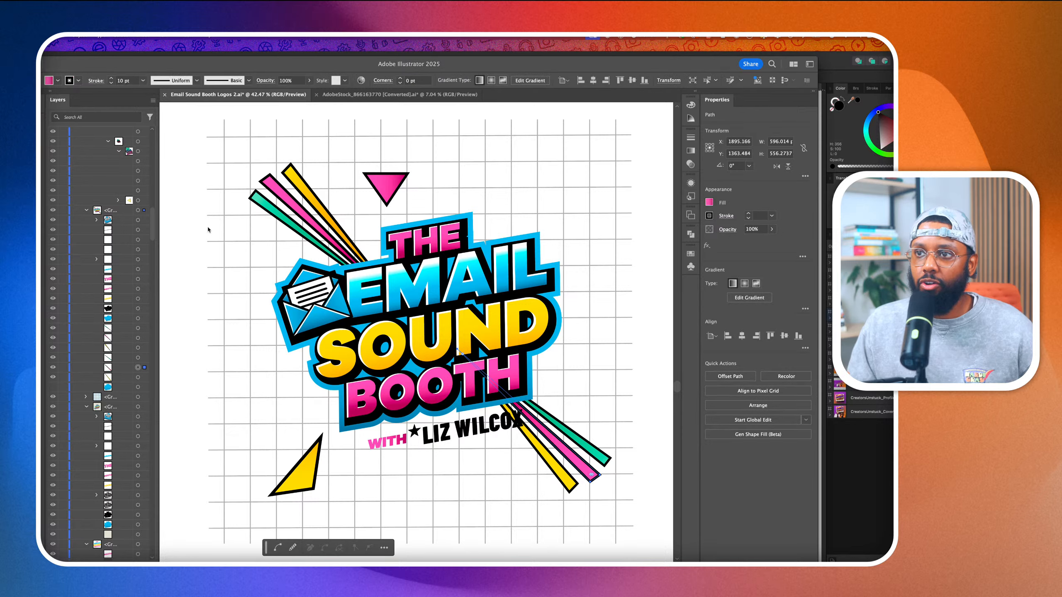
scroll(207, 229, down, 3)
click(567, 308)
Give the pink WITH lettering a 4 pt black stroke aligned to the outside
scroll(568, 311, down, 3)
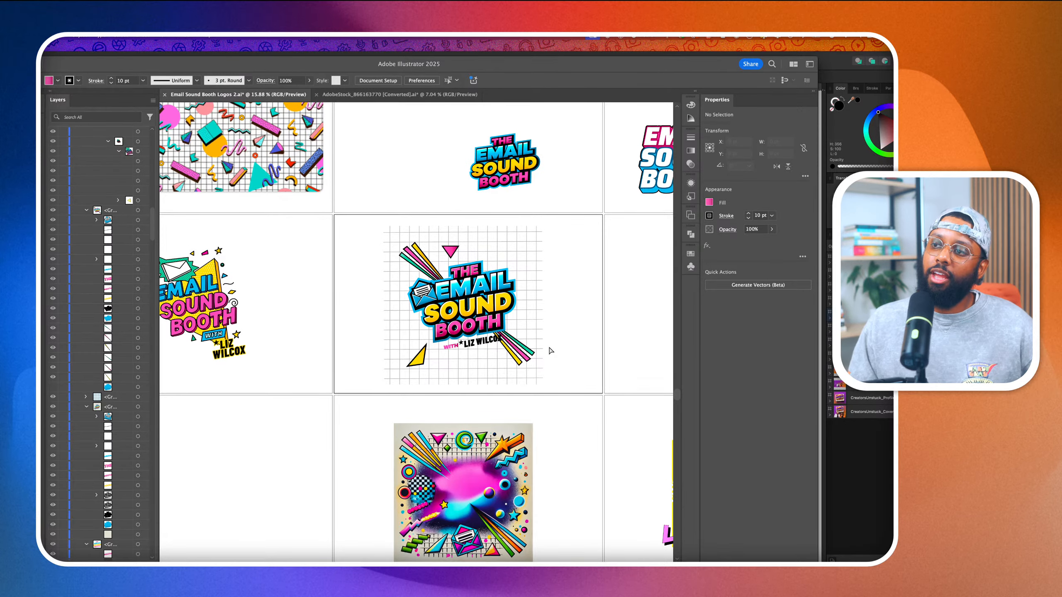
scroll(550, 351, up, 2)
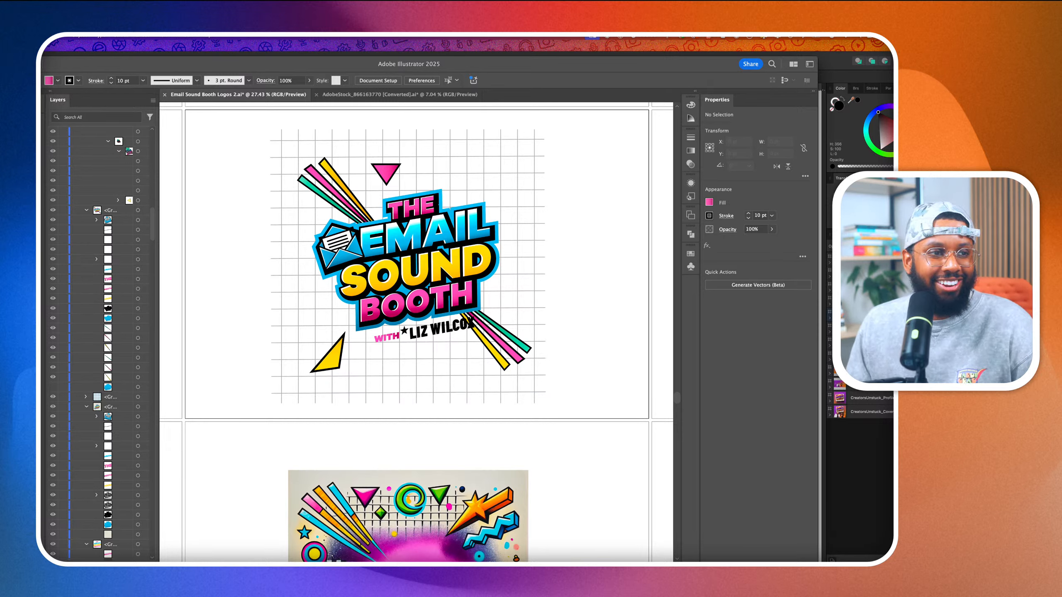
scroll(101, 343, down, 3)
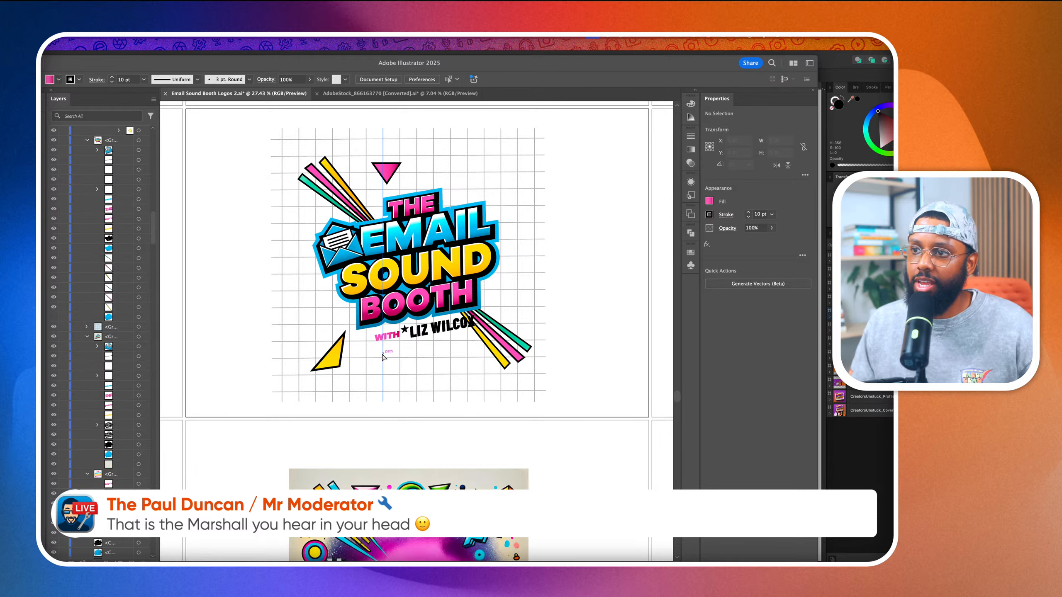
scroll(372, 326, up, 6)
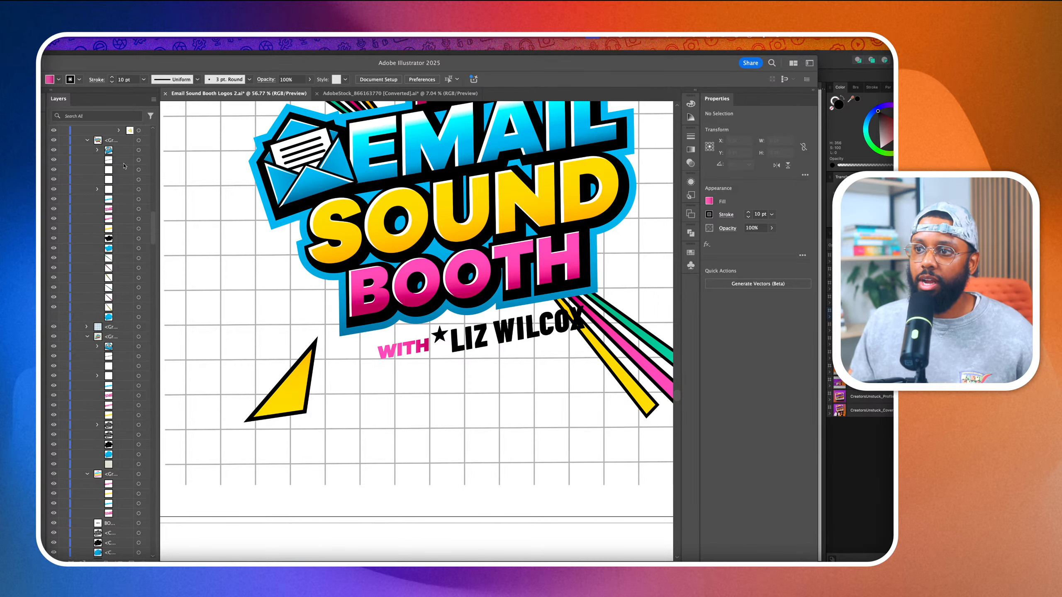
scroll(397, 380, up, 4)
click(458, 385)
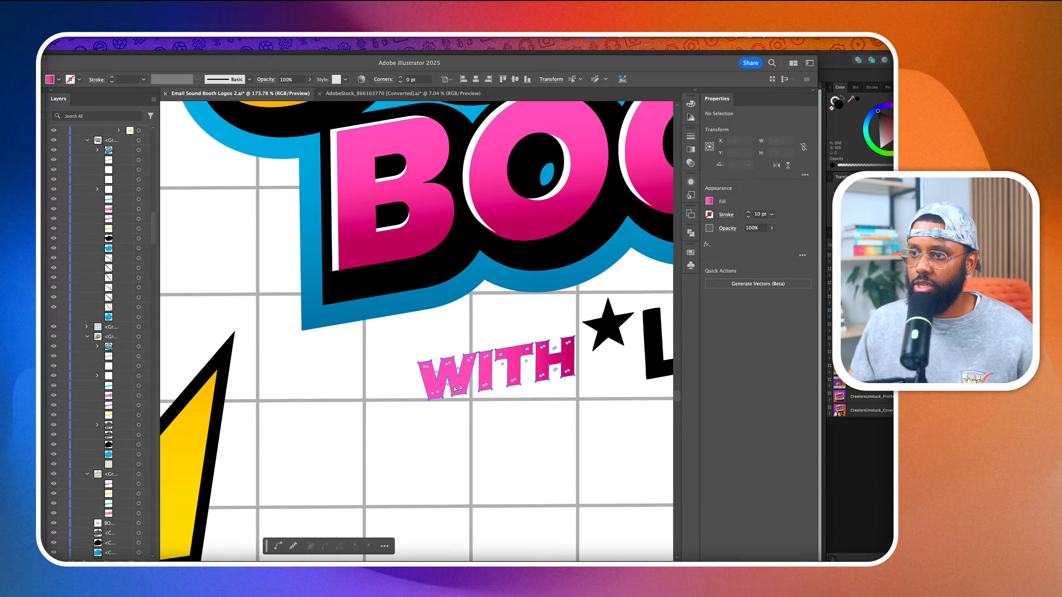
scroll(418, 335, right, 2)
click(748, 212)
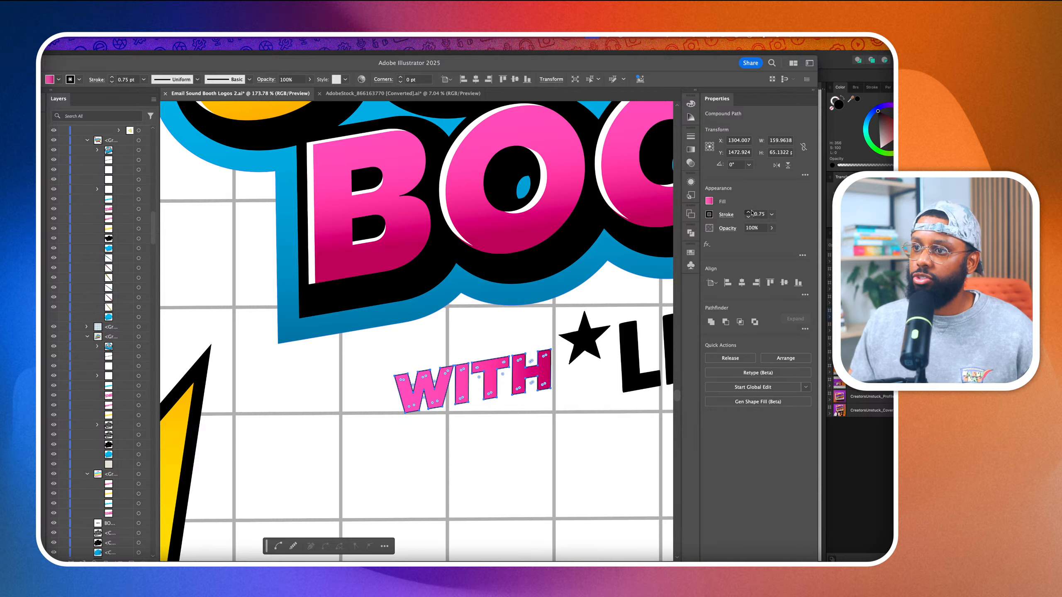
click(730, 220)
click(686, 264)
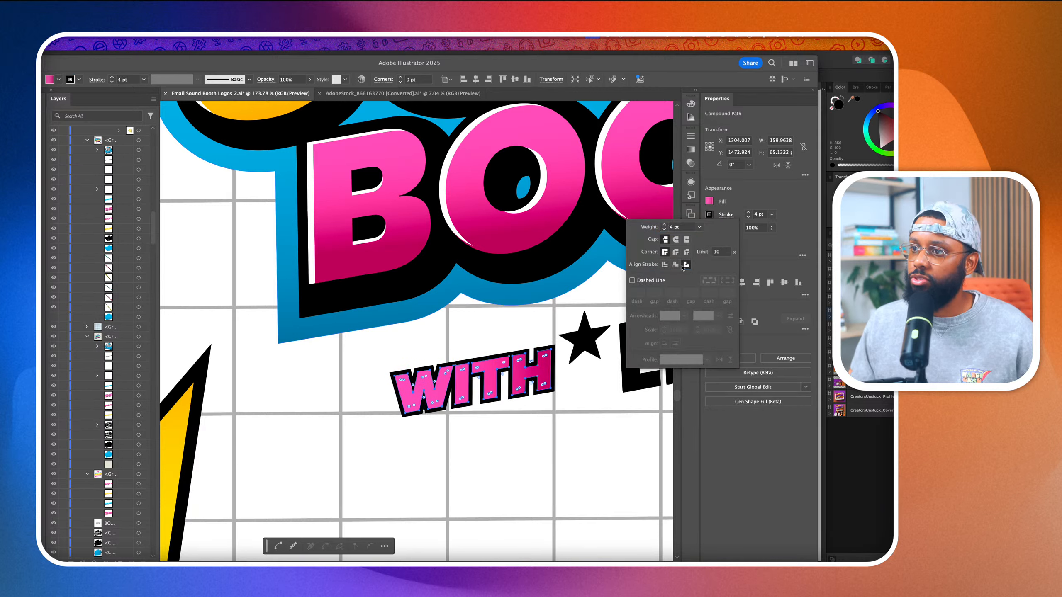
Set the black outline of the WITH lettering to 5 pt and deselect the lettering
click(749, 213)
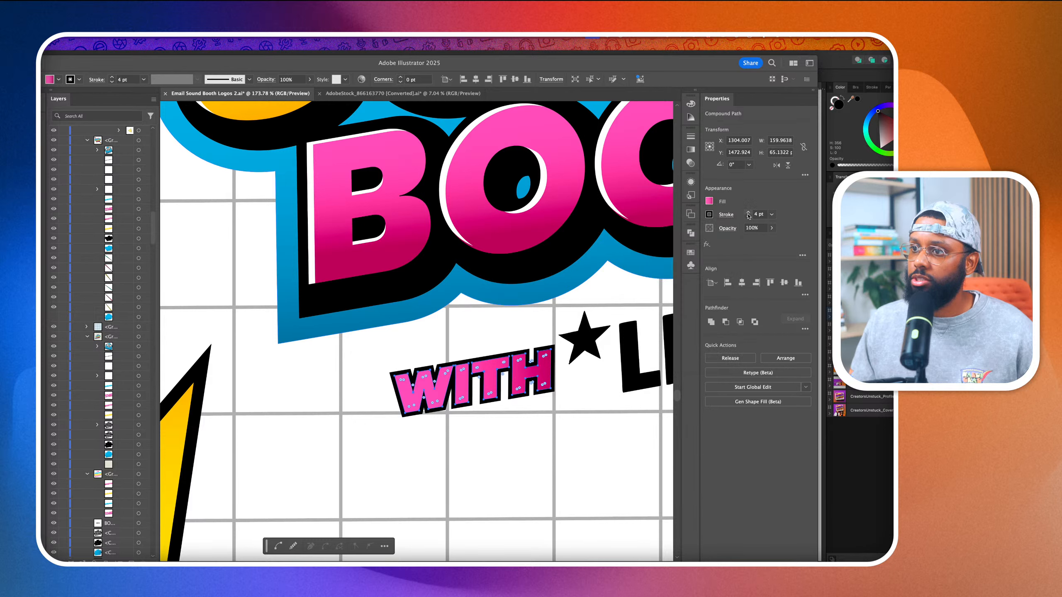
scroll(410, 251, down, 3)
scroll(410, 253, down, 5)
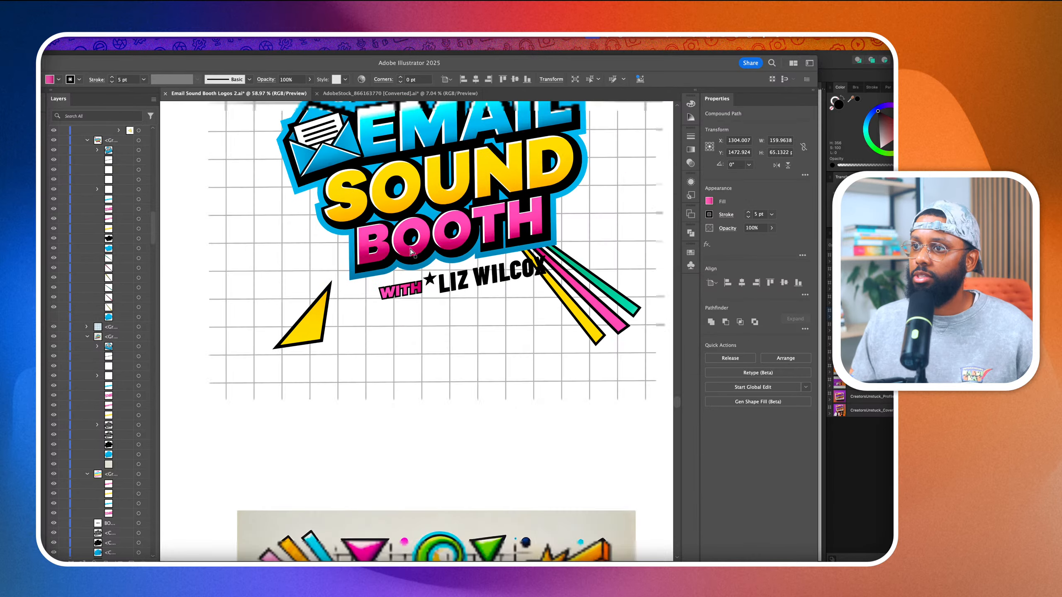
click(595, 320)
scroll(517, 314, up, 3)
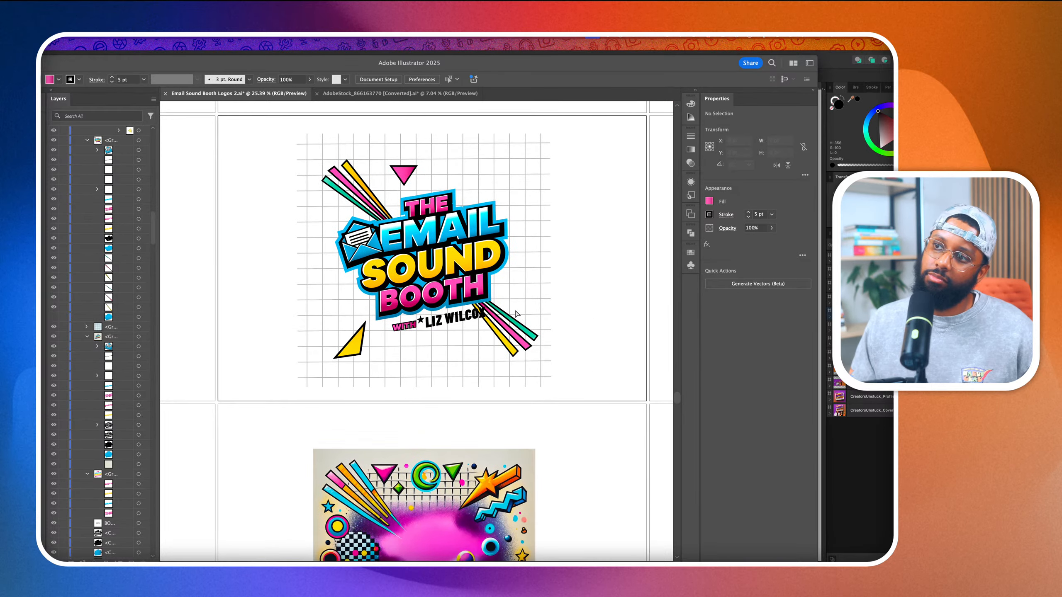
Change the fill of the WITH lettering from the gradient to a solid pink swatch and deselect it
scroll(414, 329, up, 3)
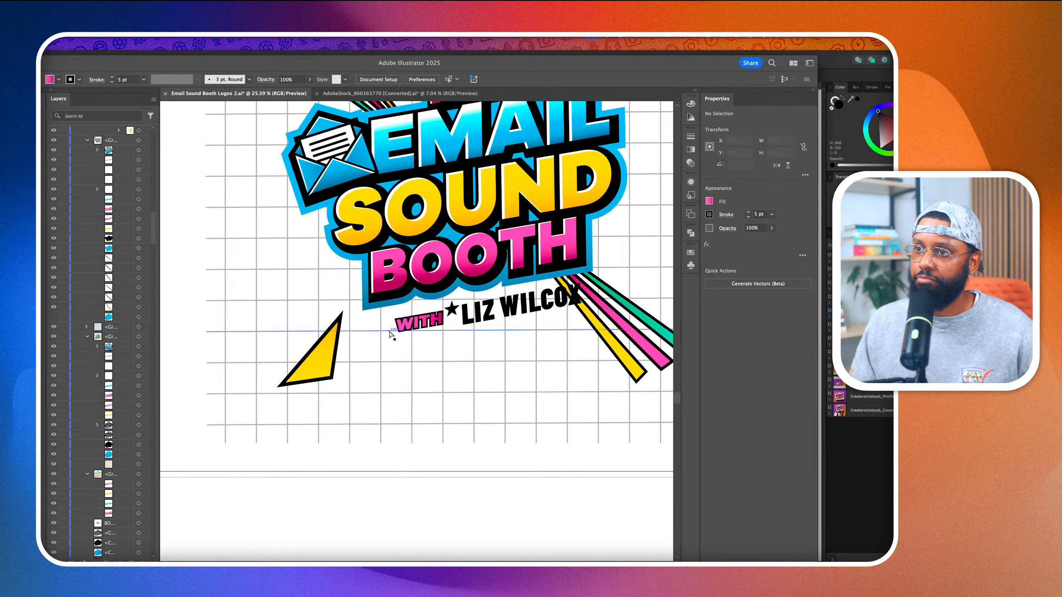
scroll(419, 328, up, 4)
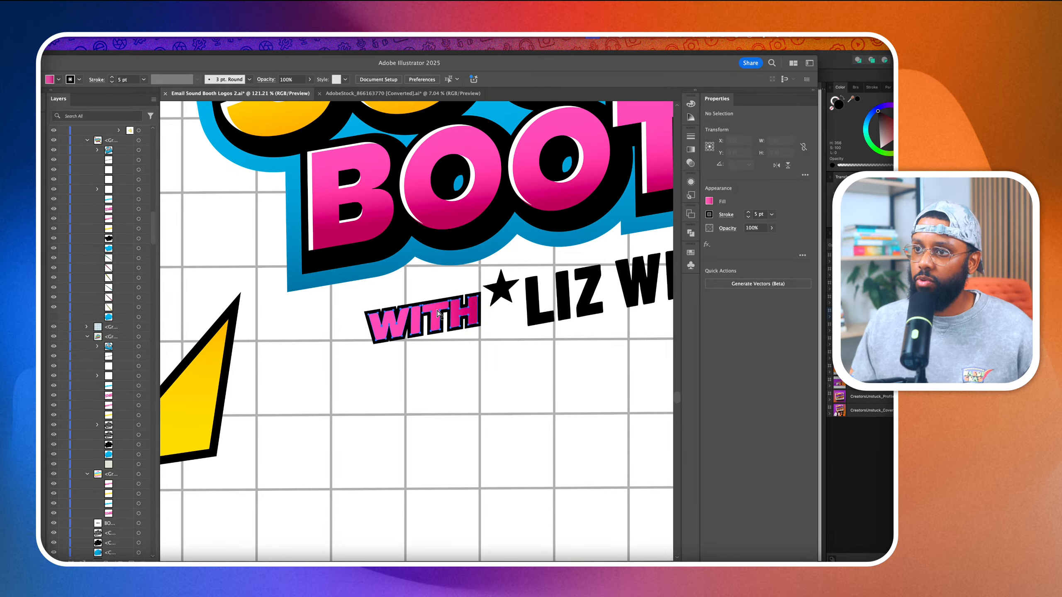
click(438, 313)
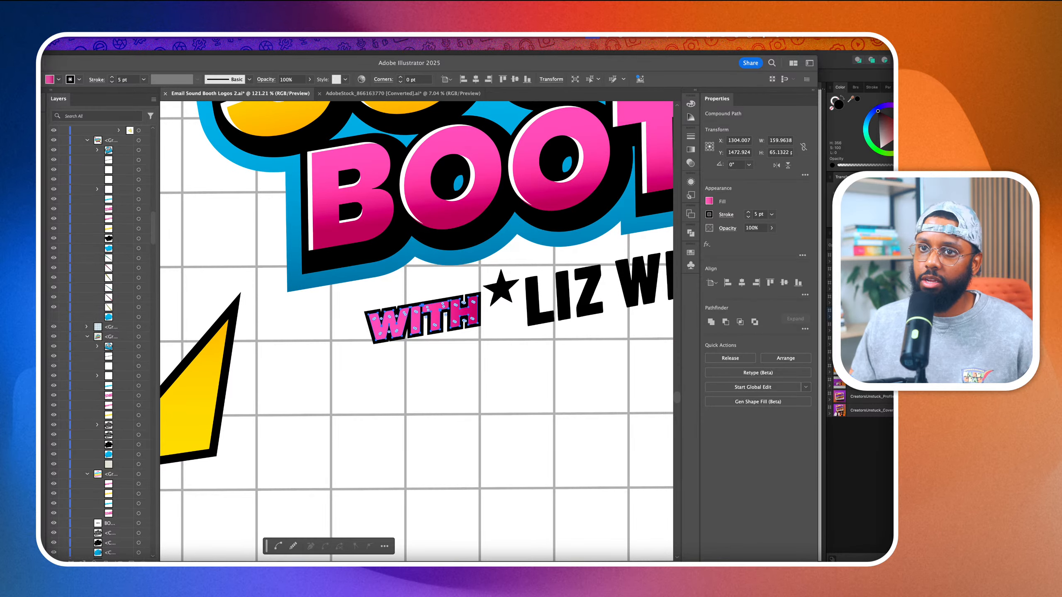
click(710, 201)
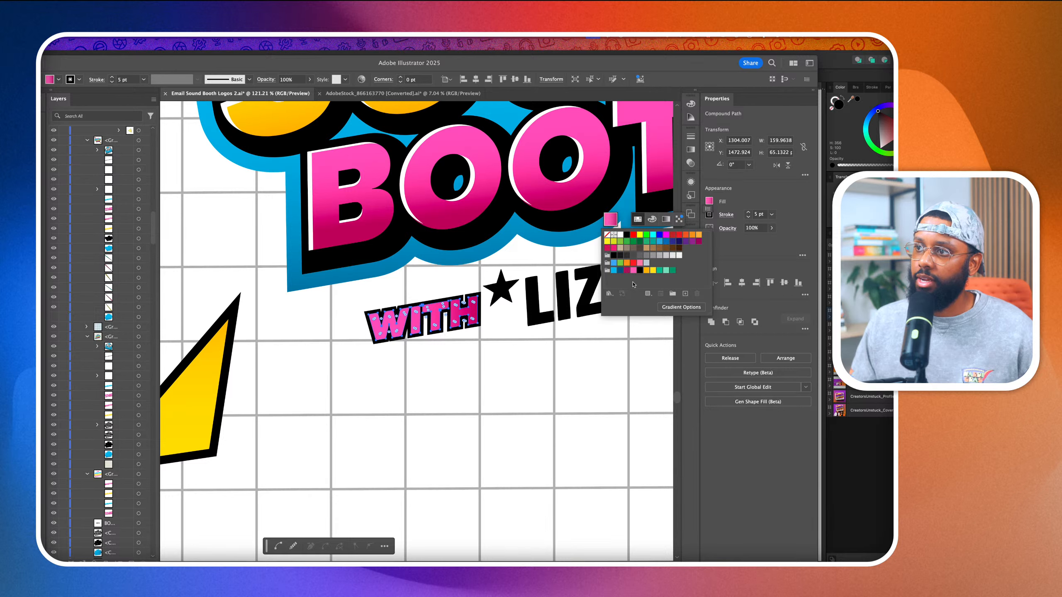
scroll(540, 363, down, 4)
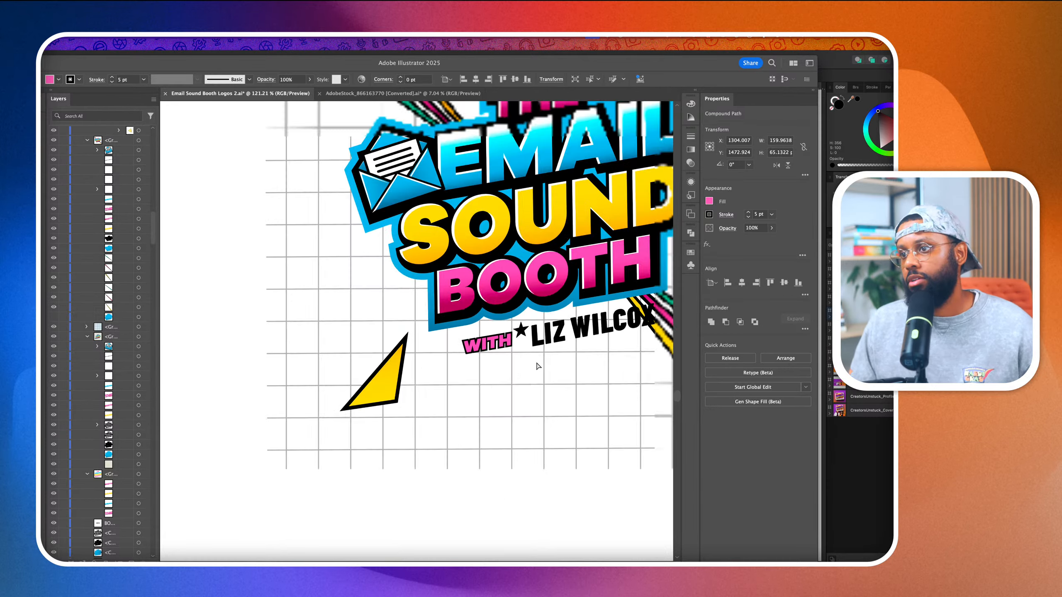
click(543, 468)
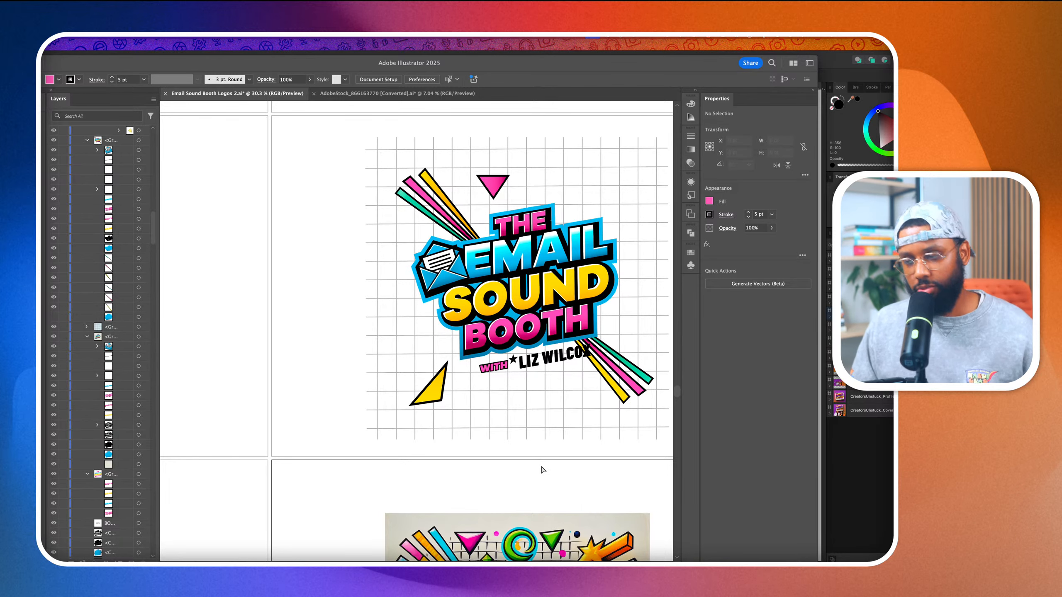
Undo the solid pink fill and the black stroke changes on the WITH lettering, and deselect it
key(super+z)
key(super+z)
key(super+z)
key(super+z)
key(super+z)
key(super+z)
key(super+z)
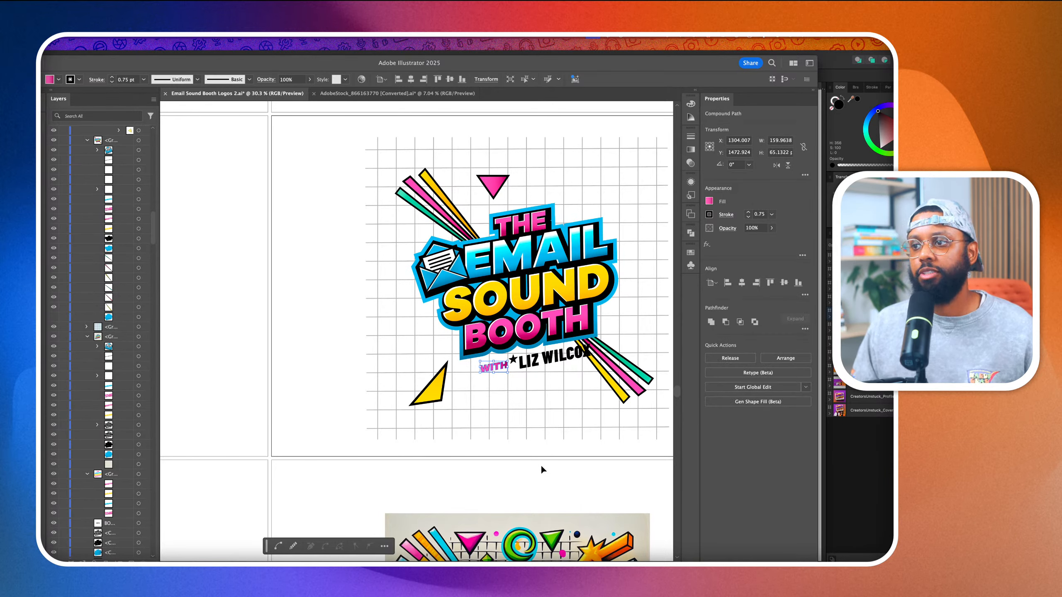
click(541, 465)
Select all six decorative rays and rotate them counterclockwise together to a flatter angle, clear of the tagline, then deselect them
scroll(536, 454, up, 3)
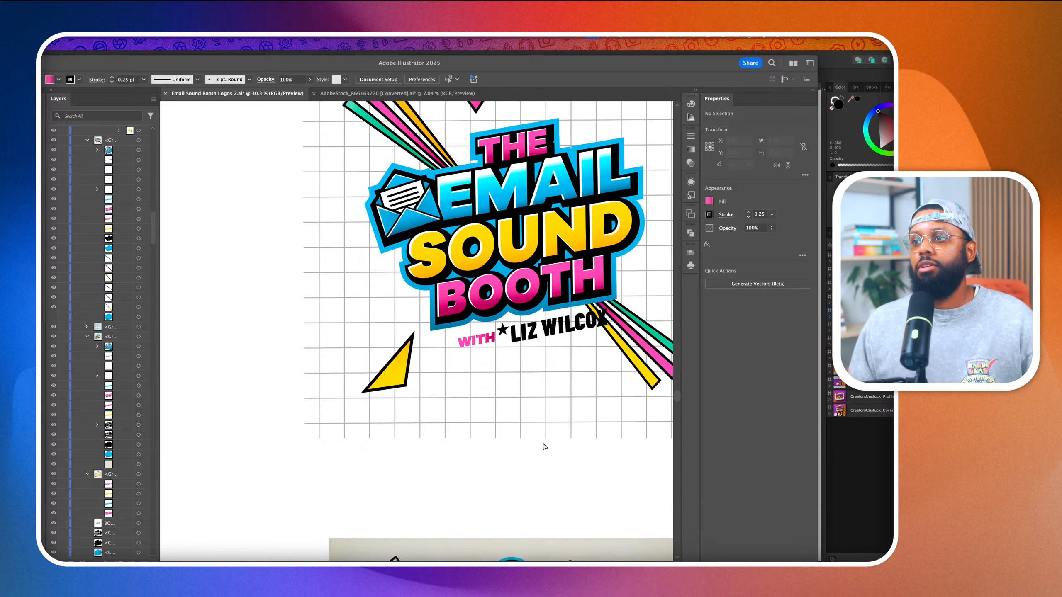
scroll(488, 404, up, 3)
scroll(487, 404, right, 5)
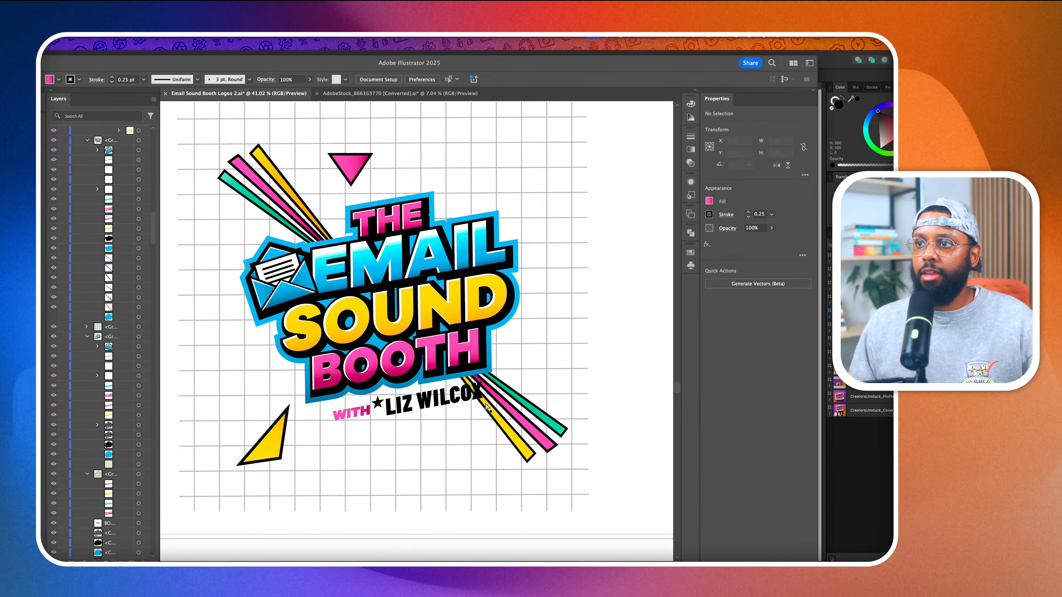
click(510, 405)
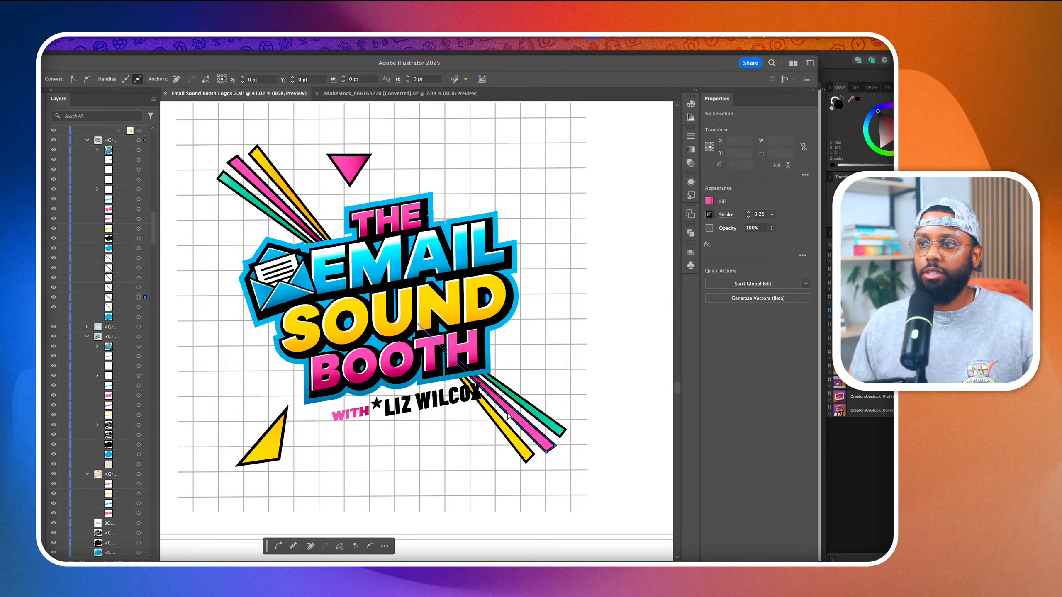
click(139, 258)
shift+click(140, 268)
shift+click(140, 278)
shift+click(140, 288)
shift+click(140, 297)
shift+click(140, 308)
key(v)
scroll(421, 187, down, 3)
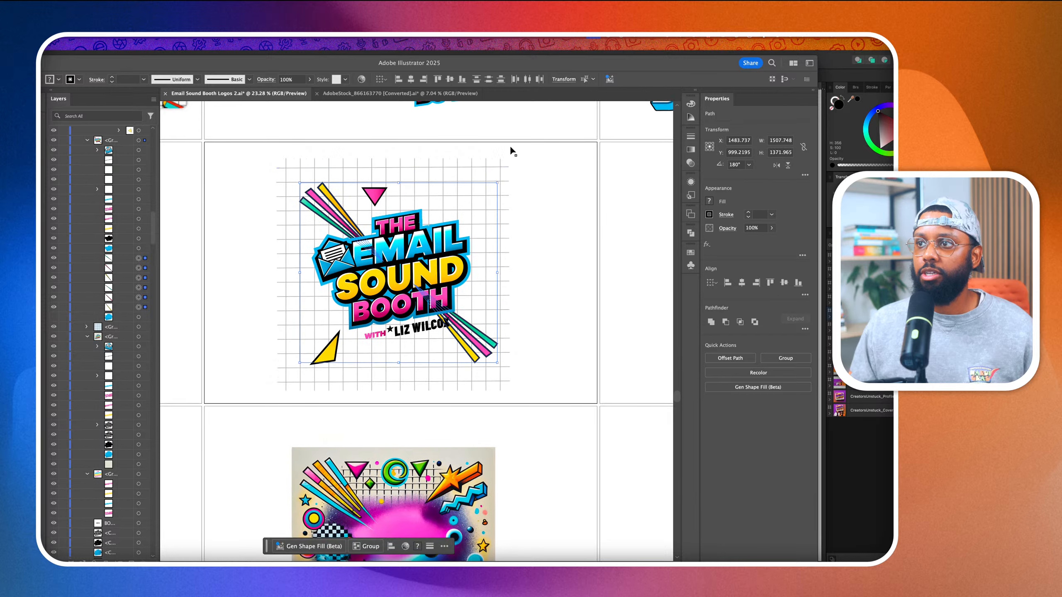
drag(501, 183, 470, 165)
click(559, 221)
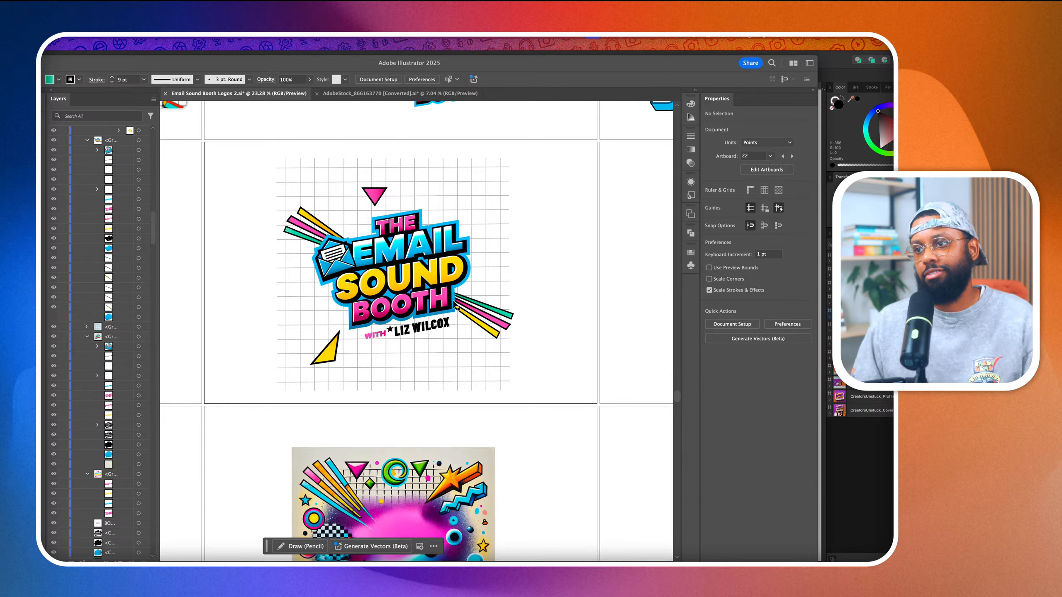
Move the colorful reference collage straight up to the bottom edge of the logo artboard above it
scroll(426, 364, up, 2)
scroll(434, 337, up, 2)
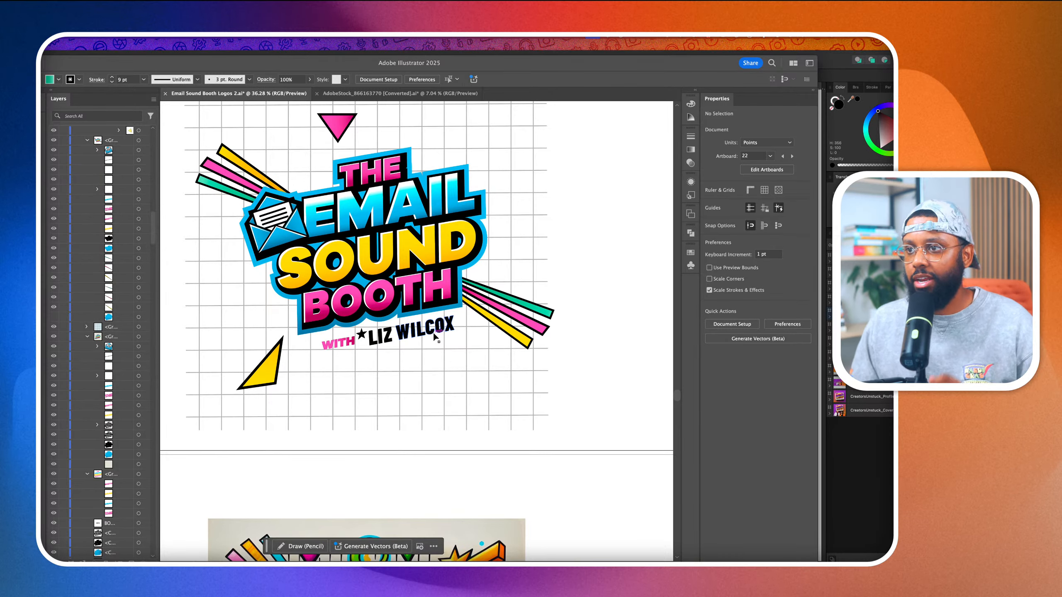
scroll(435, 337, down, 3)
scroll(435, 333, down, 2)
scroll(389, 391, up, 2)
scroll(389, 391, down, 2)
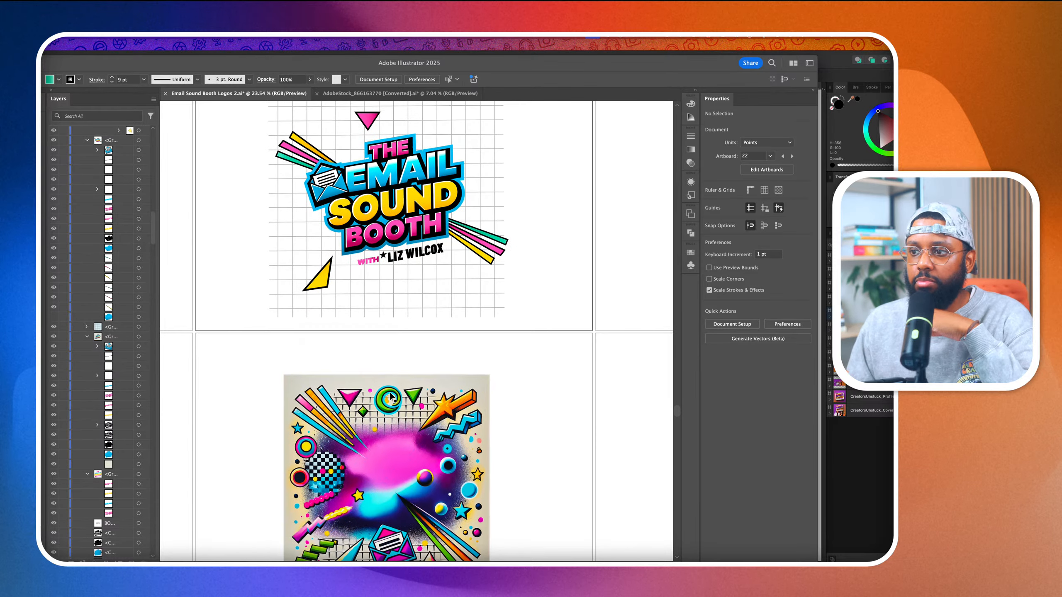
scroll(390, 394, up, 2)
drag(396, 445, 381, 403)
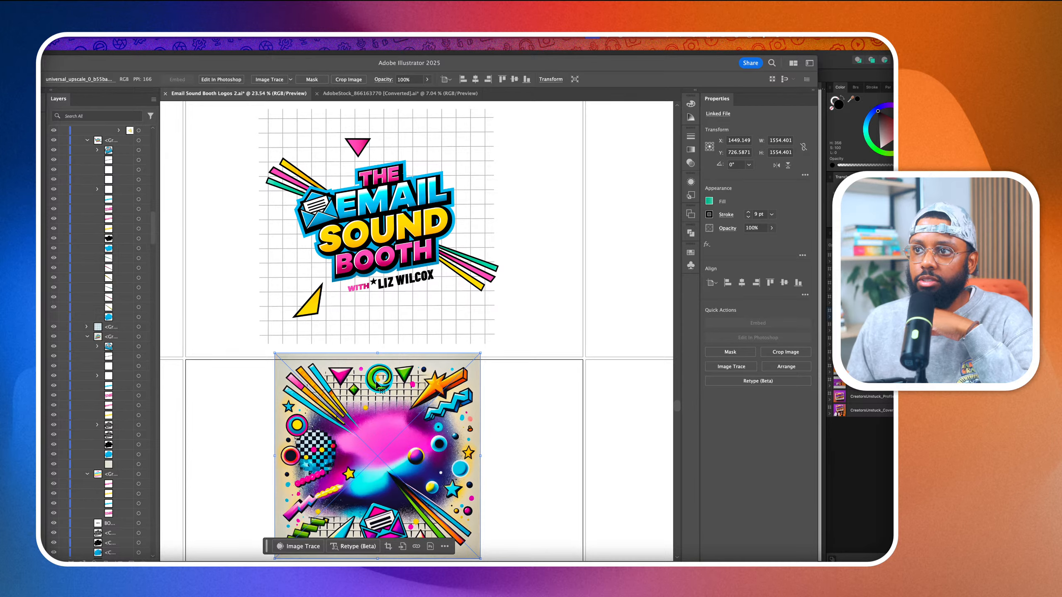
scroll(376, 382, up, 1)
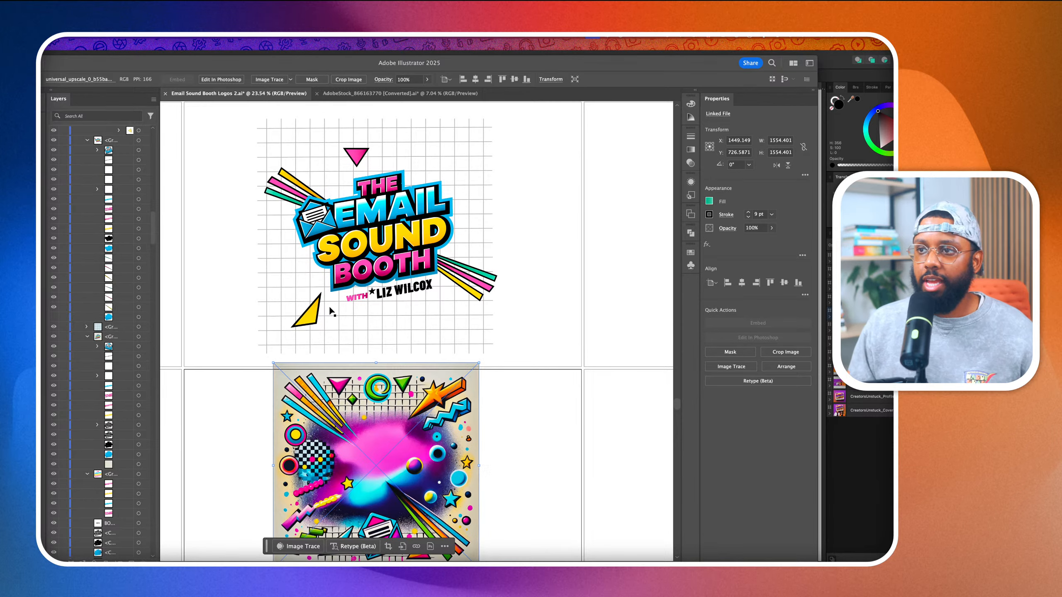
Look over the other logo concepts on the surrounding artboards
scroll(334, 302, left, 8)
scroll(334, 302, down, 2)
scroll(334, 302, right, 5)
scroll(334, 302, left, 8)
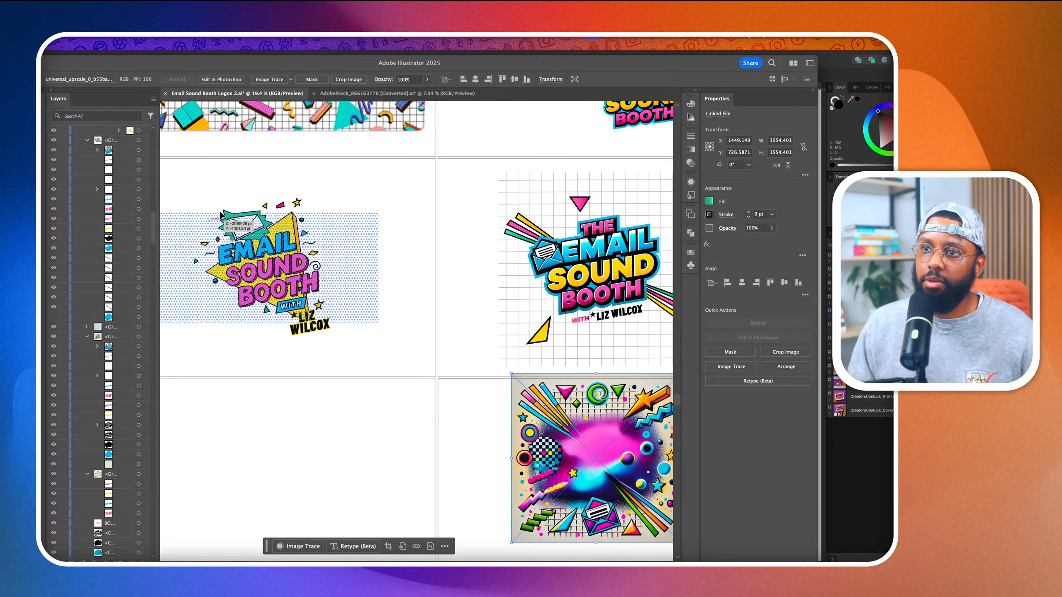
scroll(221, 210, left, 4)
scroll(221, 210, down, 3)
scroll(267, 283, right, 10)
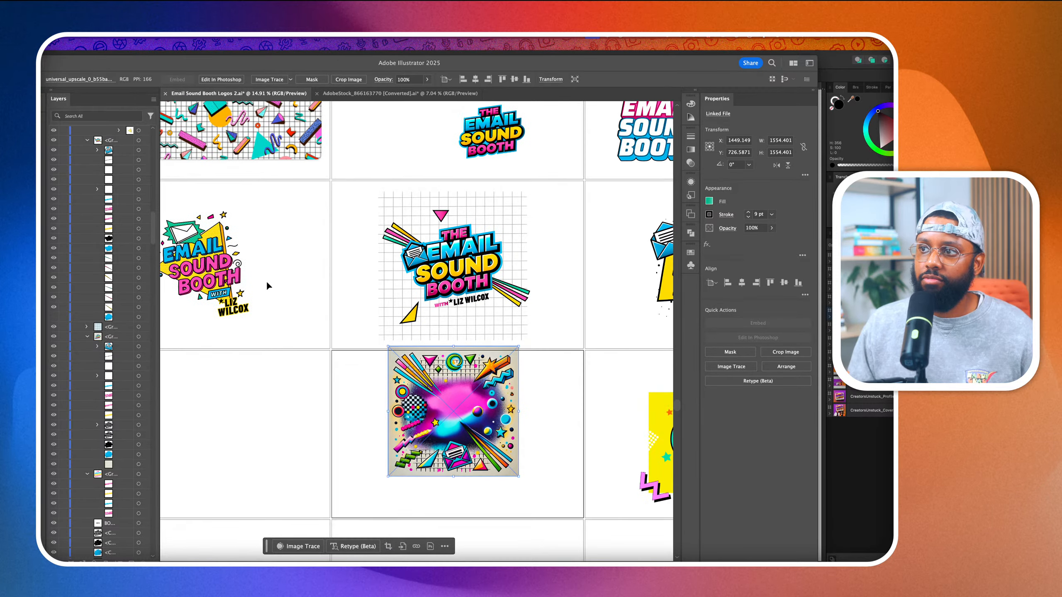
scroll(267, 283, down, 3)
scroll(267, 286, right, 2)
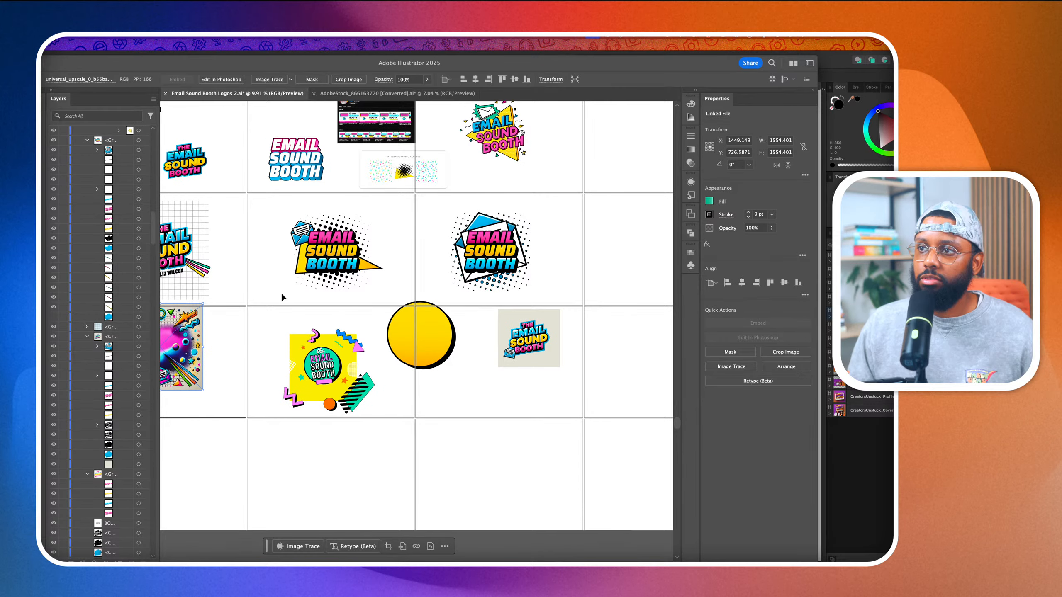
Duplicate the EMAIL SOUND BOOTH lettering group from the open-envelope halftone logo onto the empty artboard beside it, centered horizontally, and deselect it
click(507, 262)
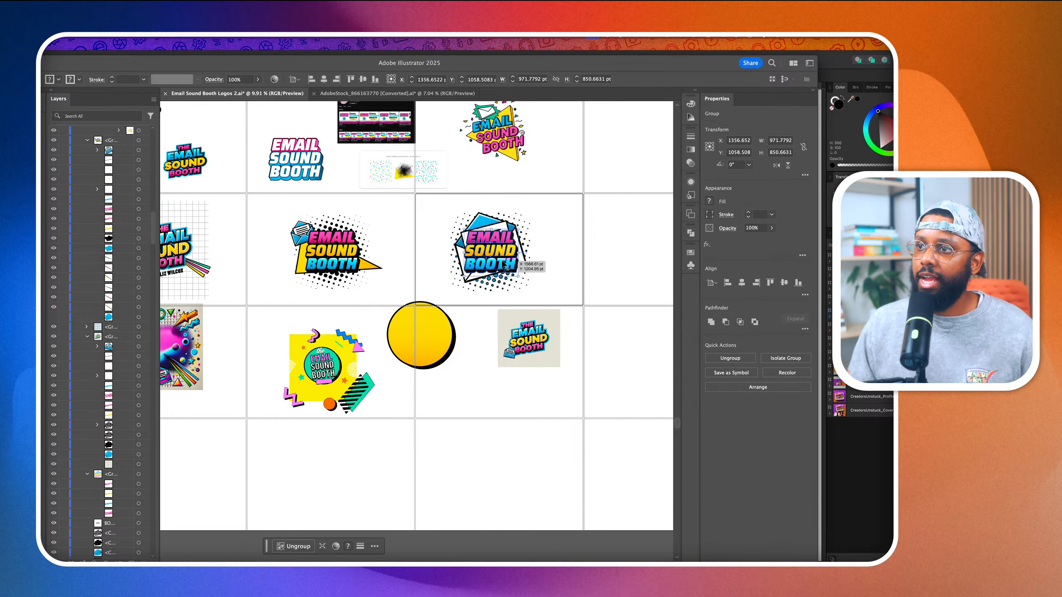
scroll(507, 266, right, 6)
scroll(507, 266, up, 1)
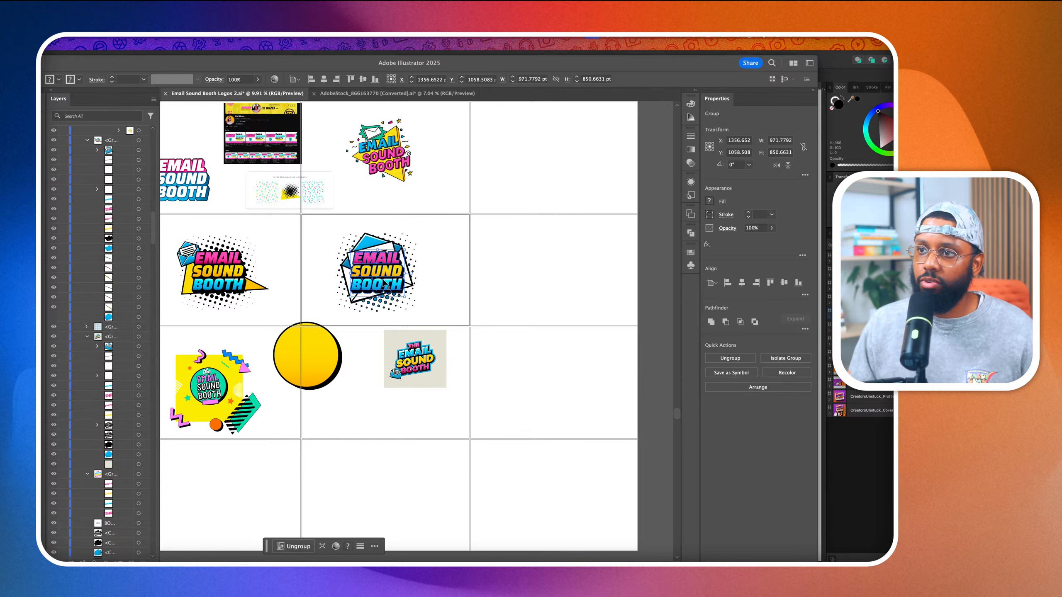
drag(383, 291, 568, 290)
click(567, 320)
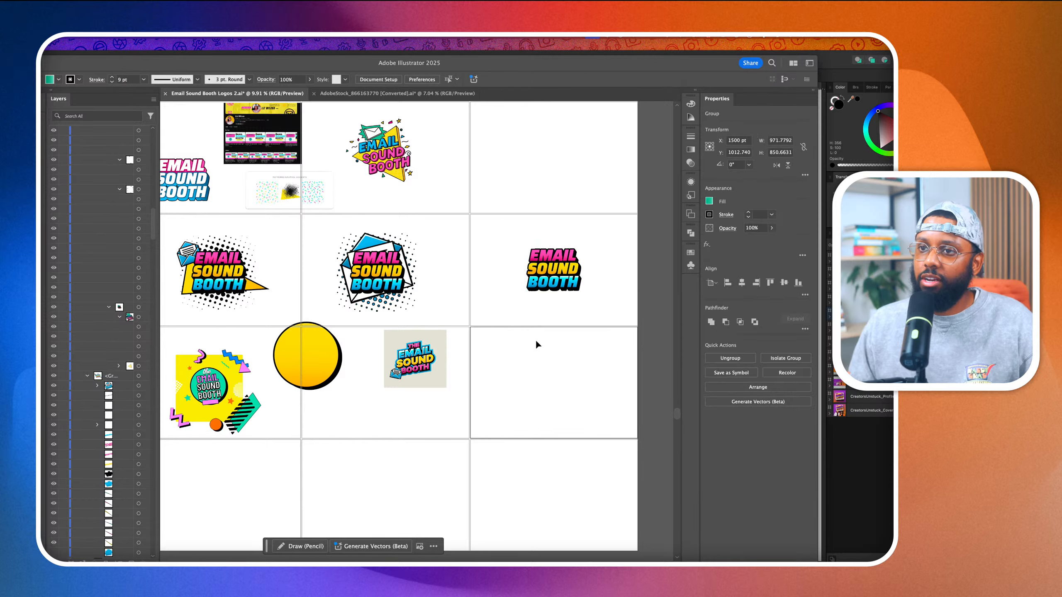
scroll(535, 339, left, 5)
scroll(536, 339, down, 2)
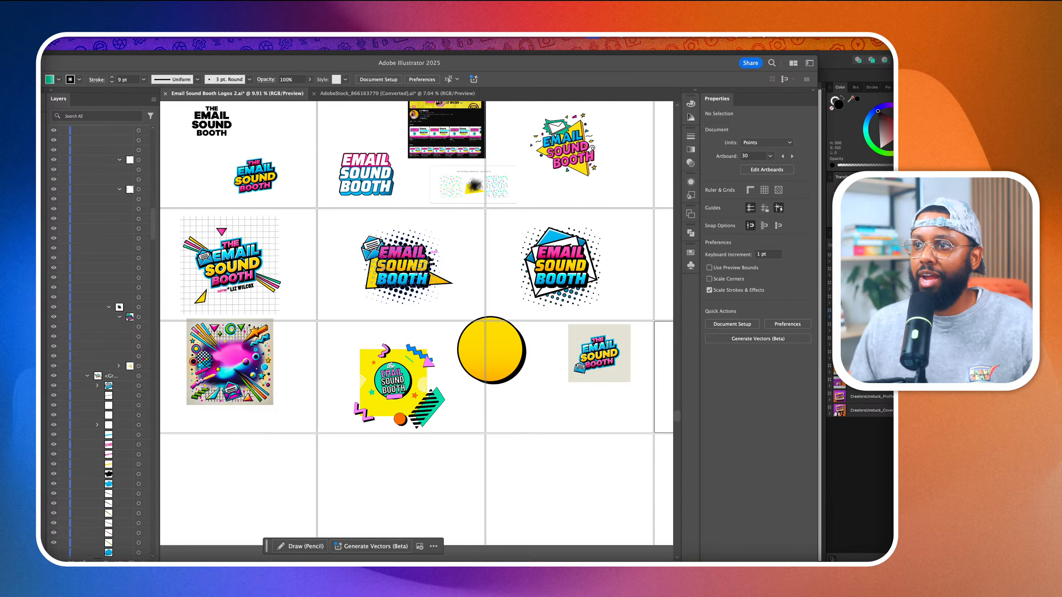
scroll(427, 254, right, 3)
scroll(428, 254, right, 4)
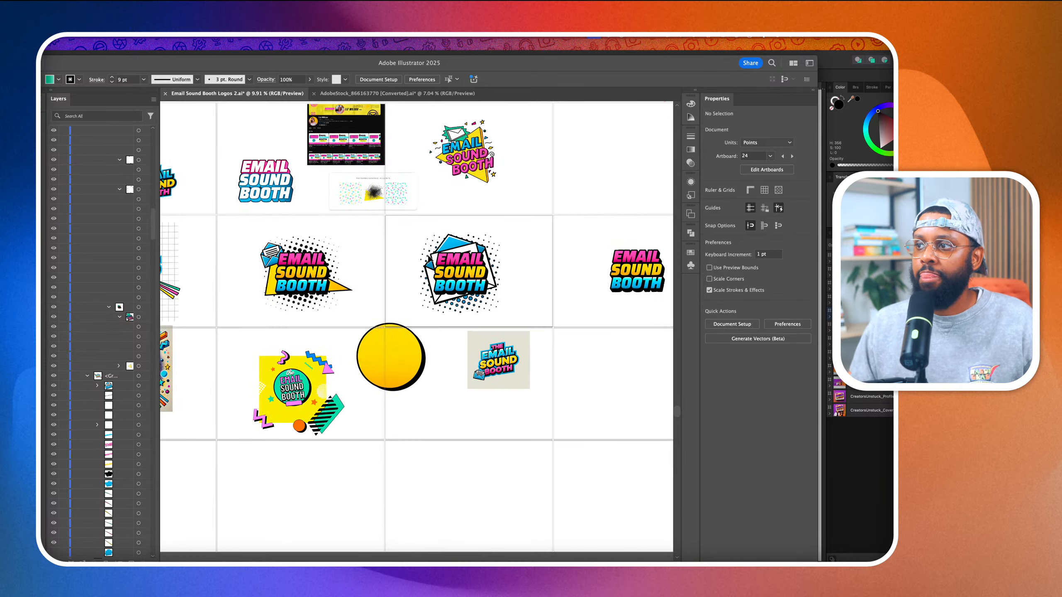
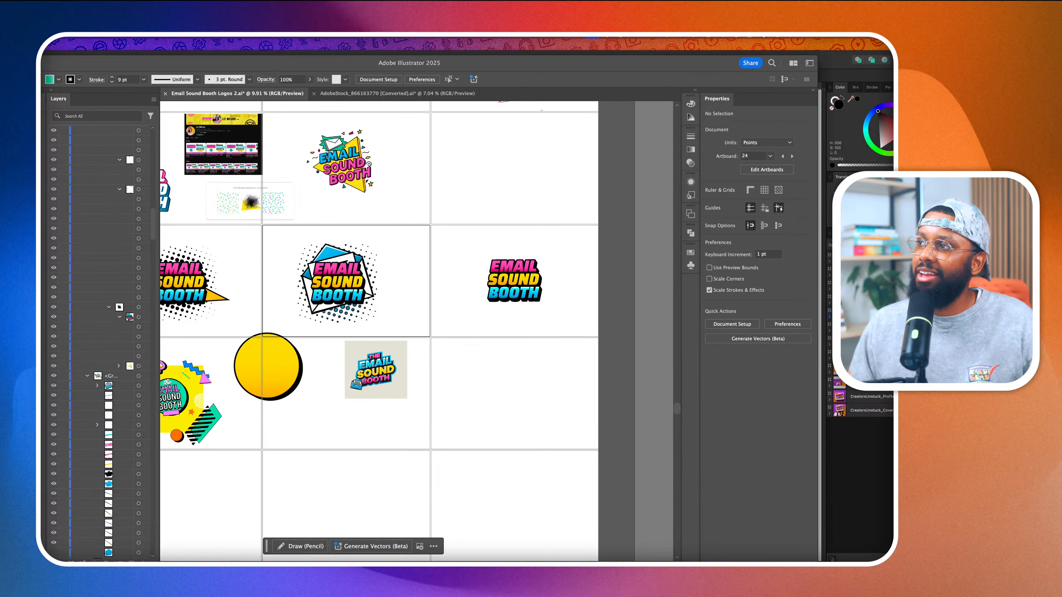
Switch to Adobe Stock in the browser and search for "abstract halftone circle"
key(super+Tab)
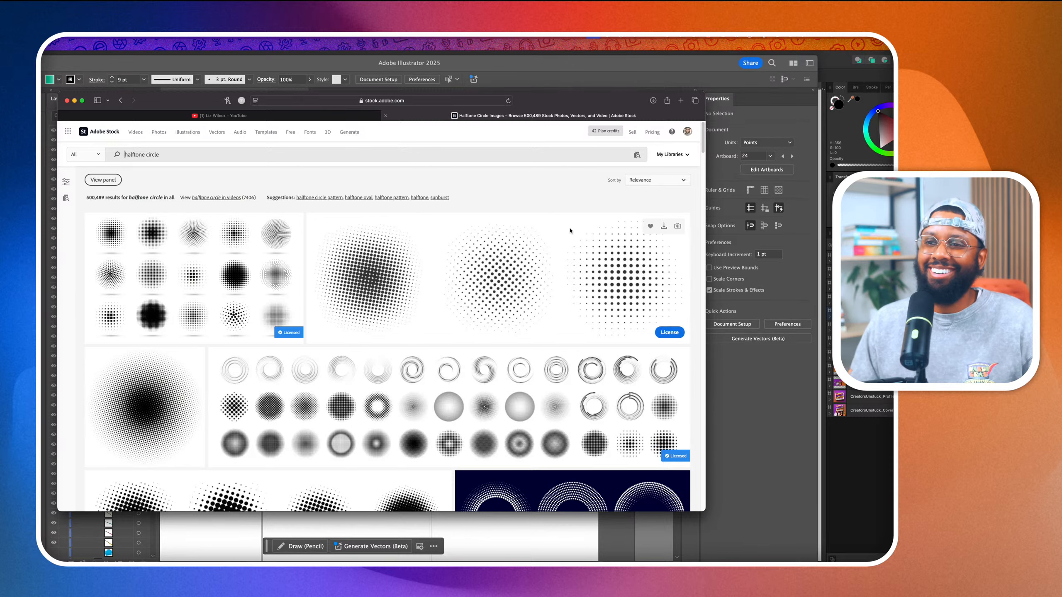
scroll(229, 178, down, 1)
text(abs)
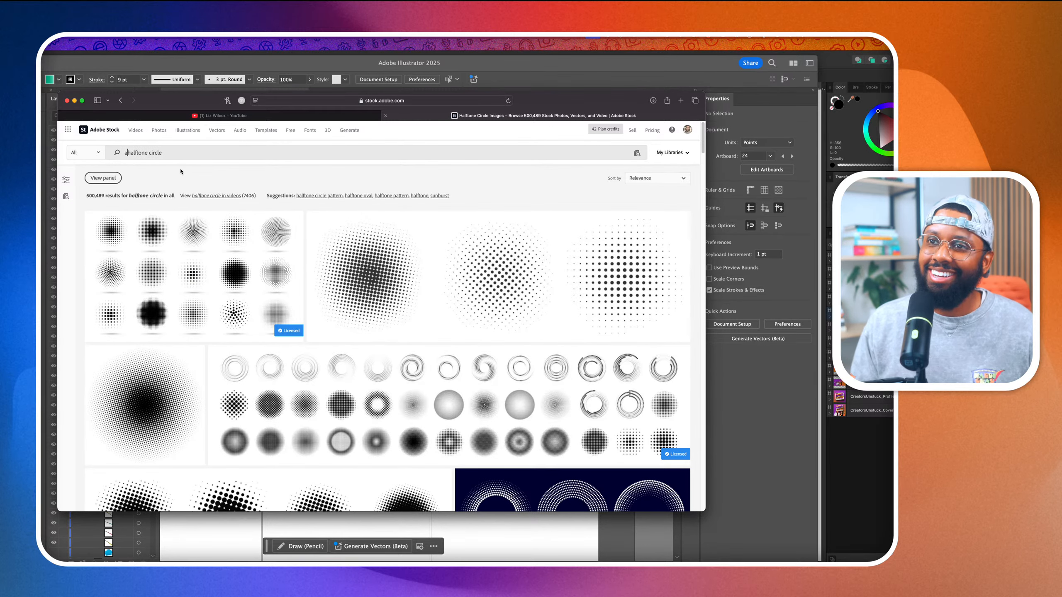
key(BackSpace)
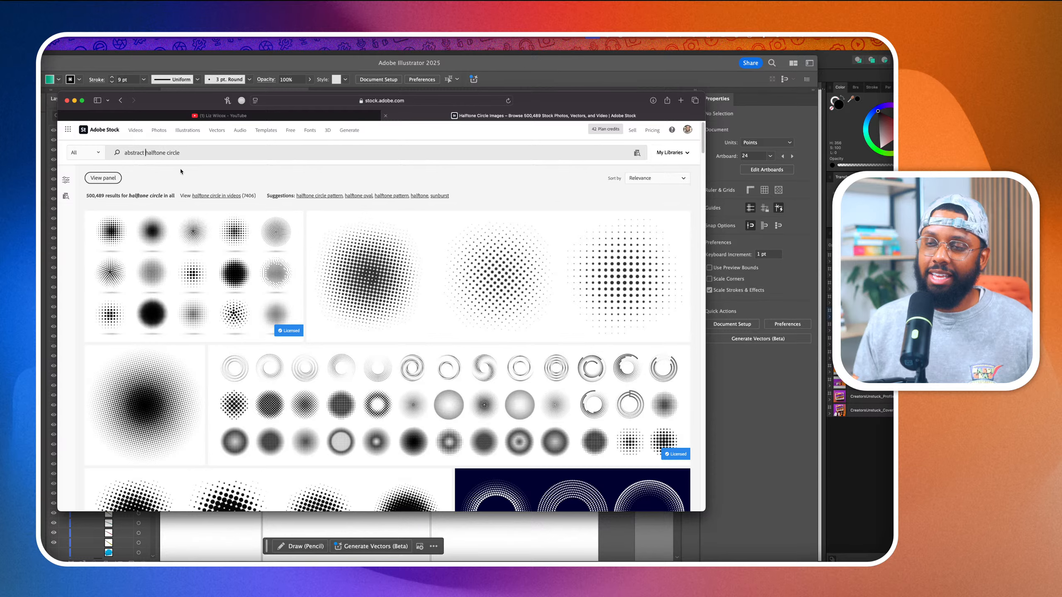
key(Return)
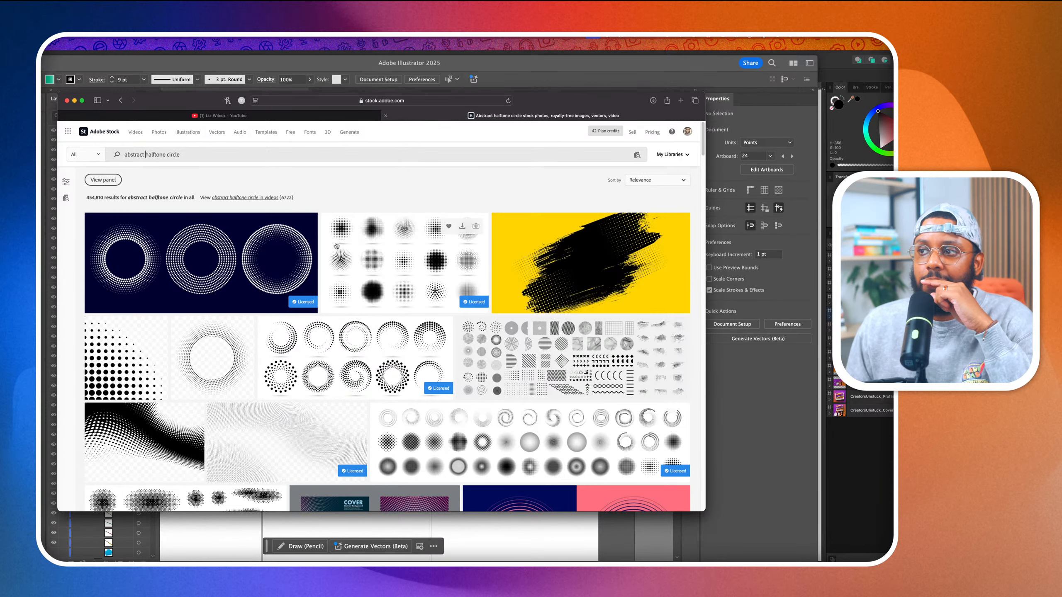
Browse the Adobe Stock results for a halftone graphic that suits the new logo concept
scroll(336, 246, down, 5)
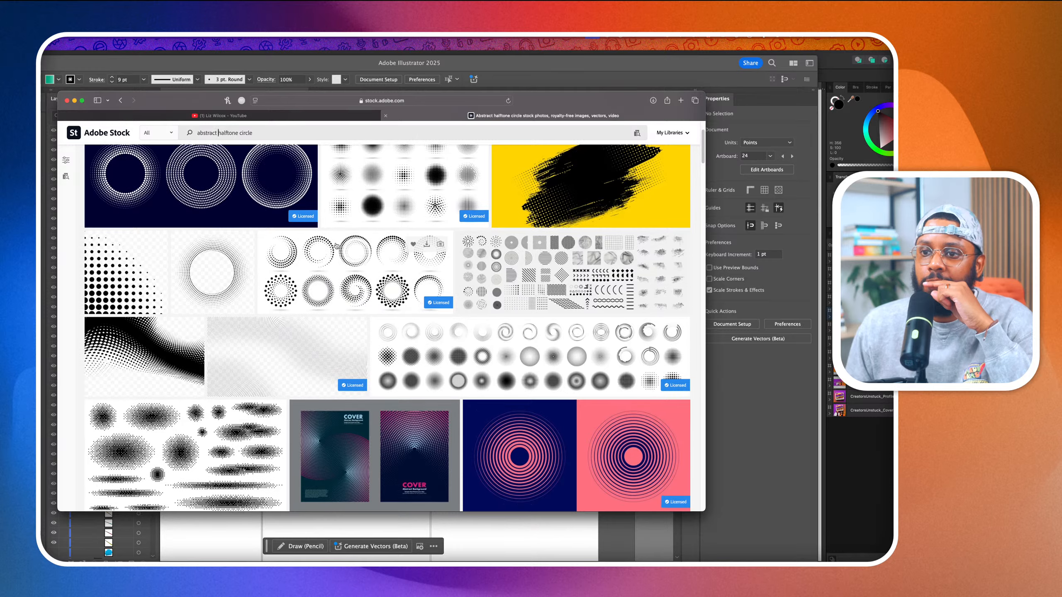
scroll(336, 246, down, 7)
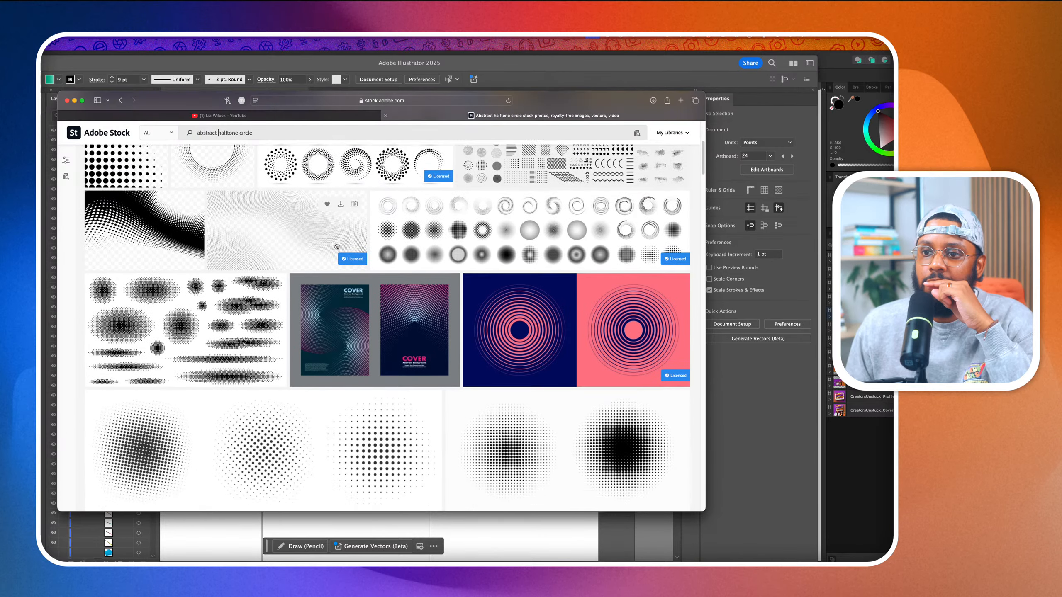
scroll(336, 246, down, 7)
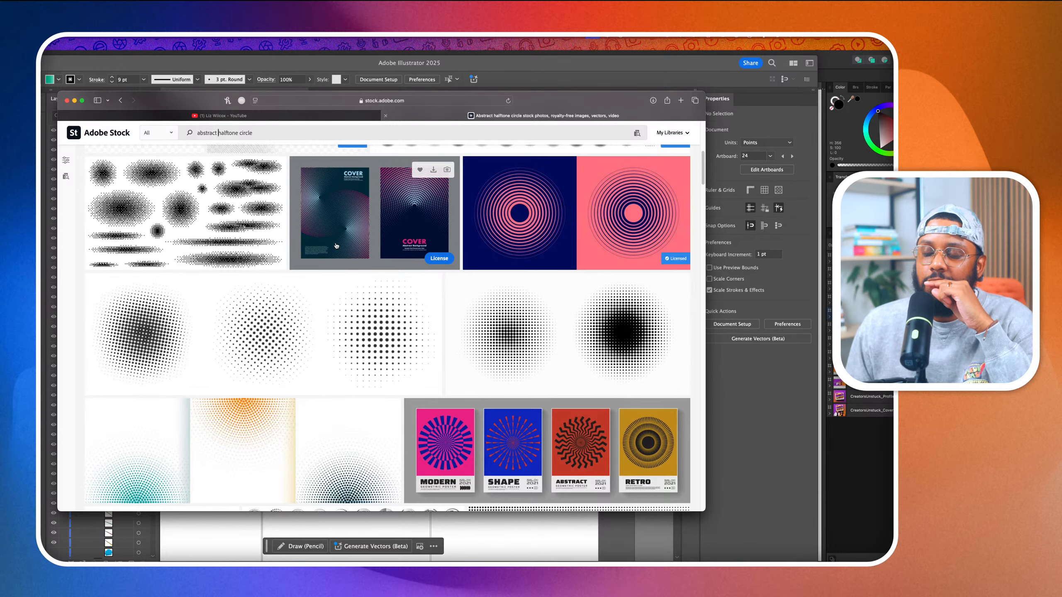
scroll(336, 245, down, 20)
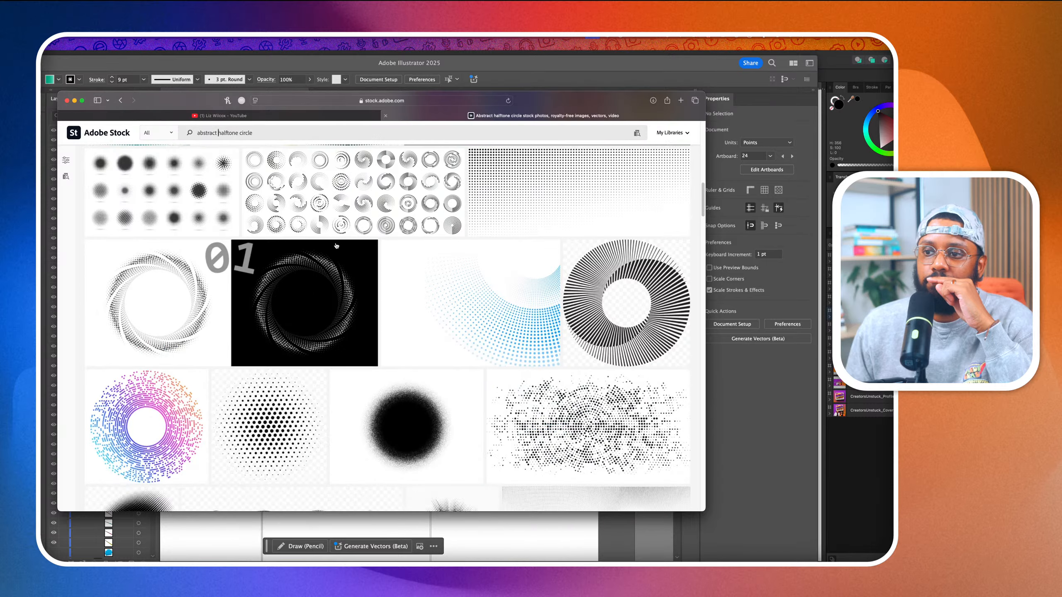
scroll(337, 246, down, 10)
scroll(336, 246, down, 5)
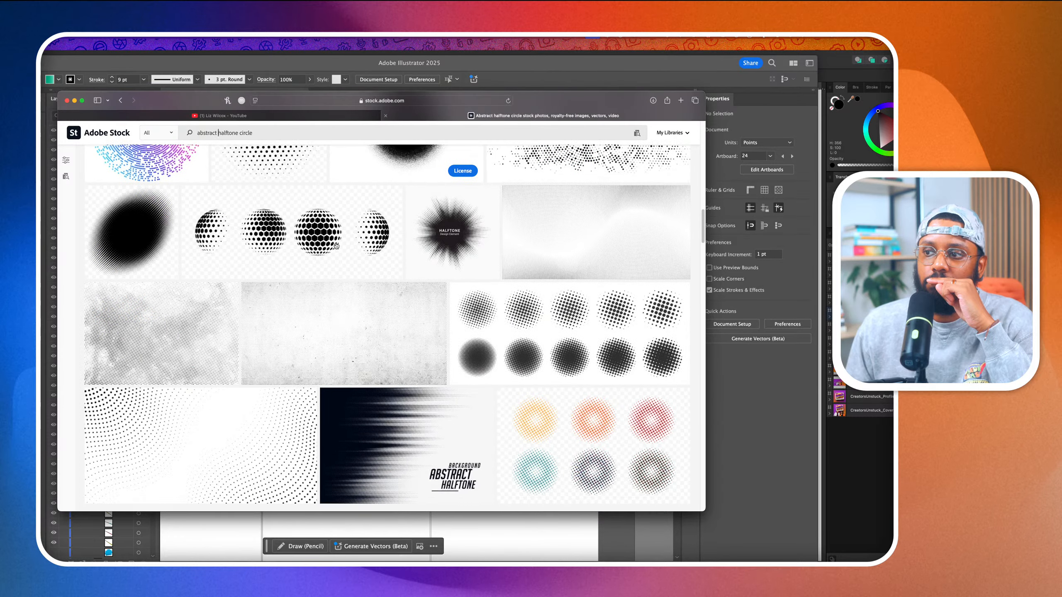
scroll(336, 246, down, 4)
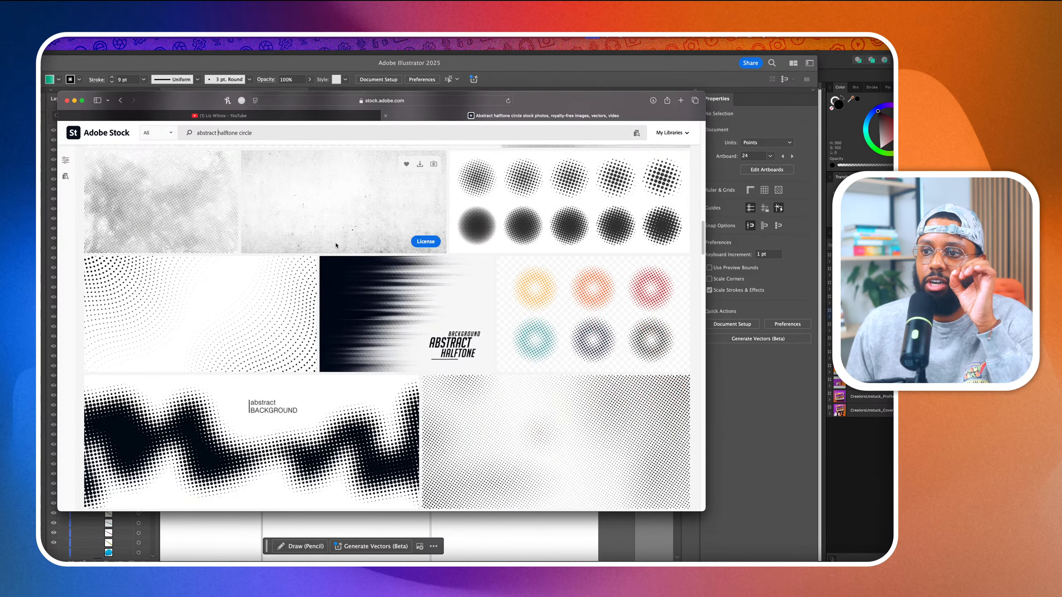
scroll(336, 246, down, 11)
scroll(336, 245, down, 10)
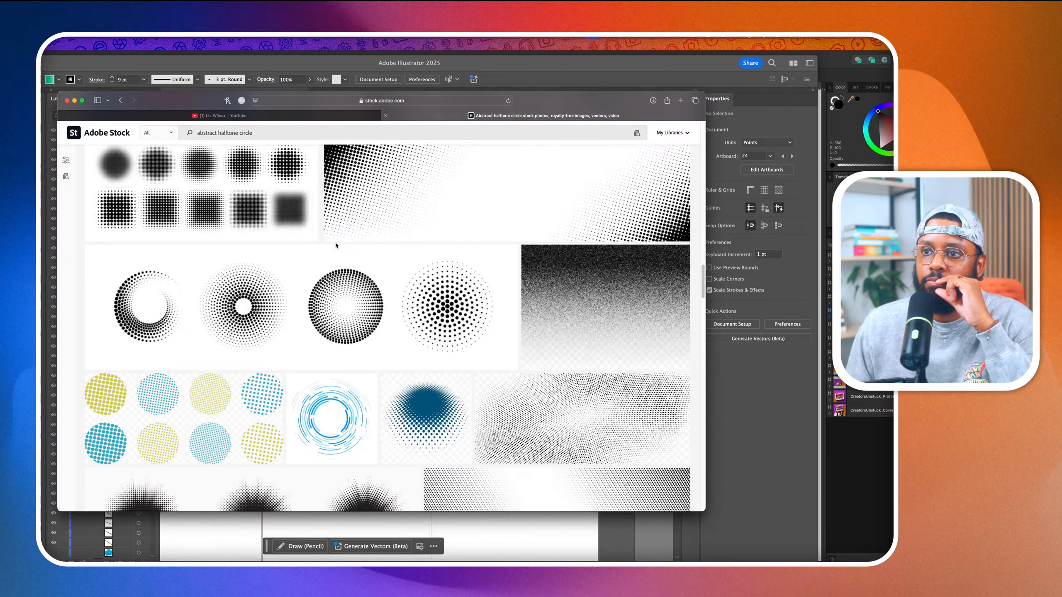
scroll(336, 246, down, 14)
scroll(337, 246, down, 3)
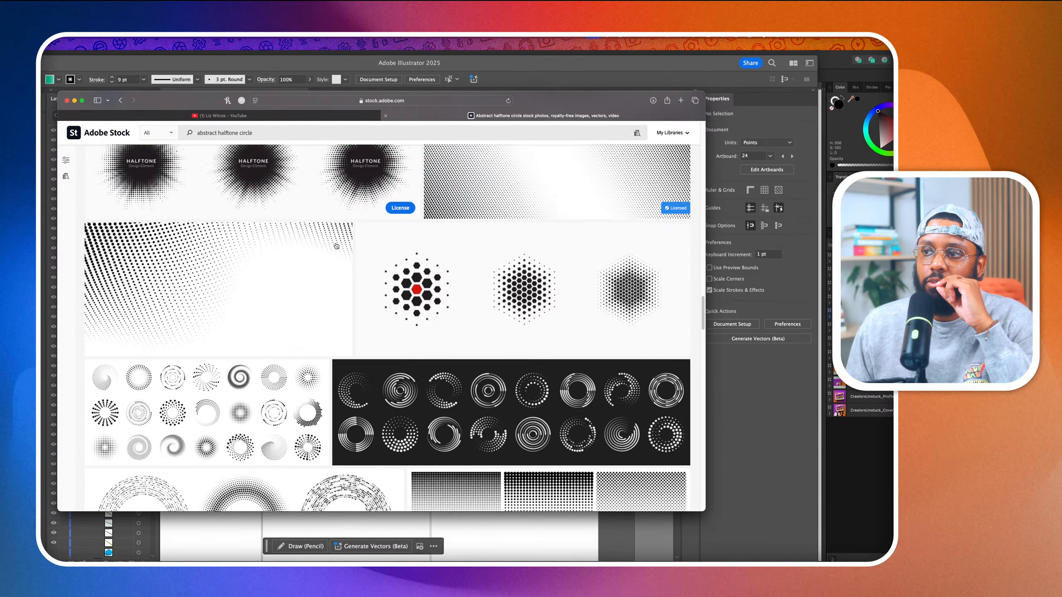
scroll(336, 246, down, 4)
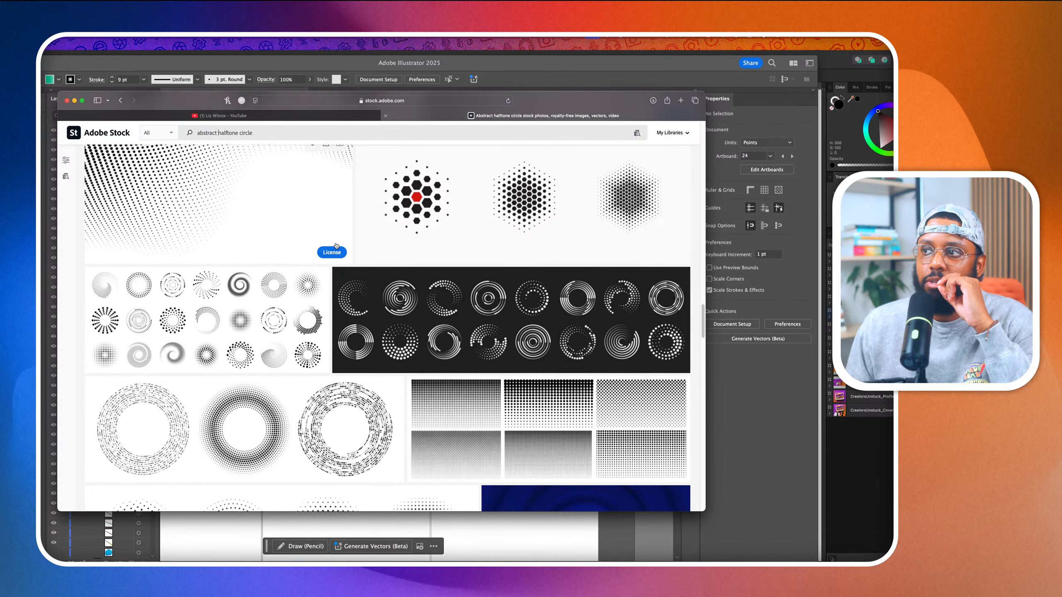
scroll(336, 246, down, 5)
scroll(336, 245, up, 5)
scroll(336, 246, down, 9)
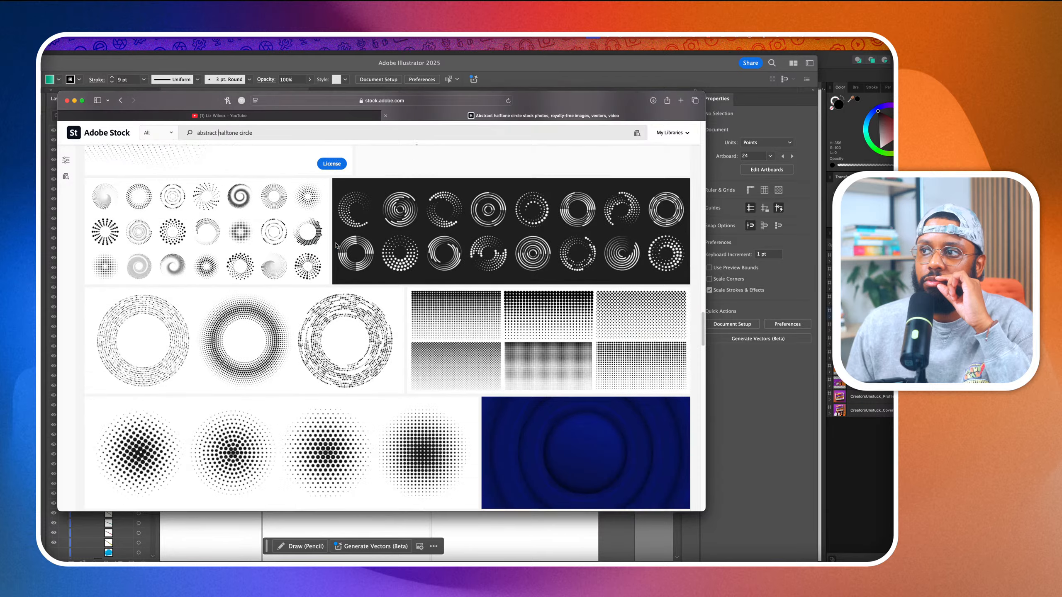
scroll(336, 246, down, 10)
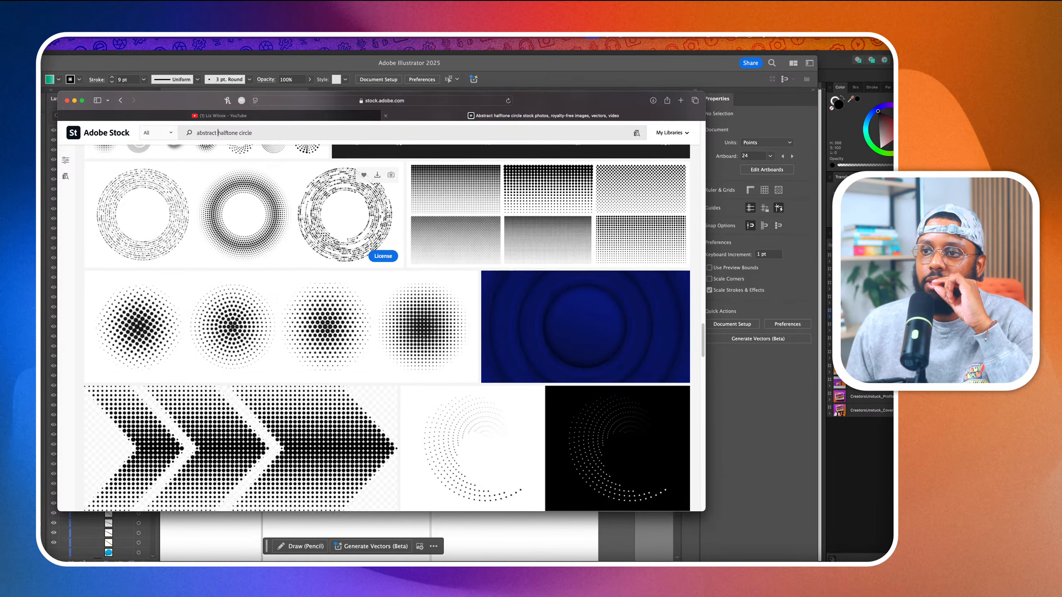
scroll(336, 246, down, 20)
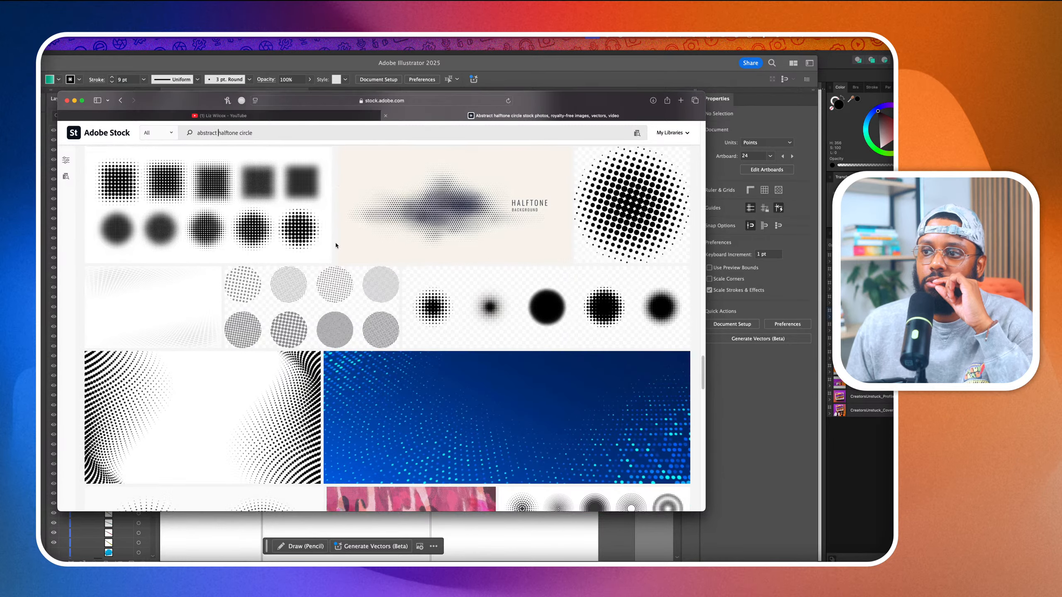
scroll(336, 245, down, 12)
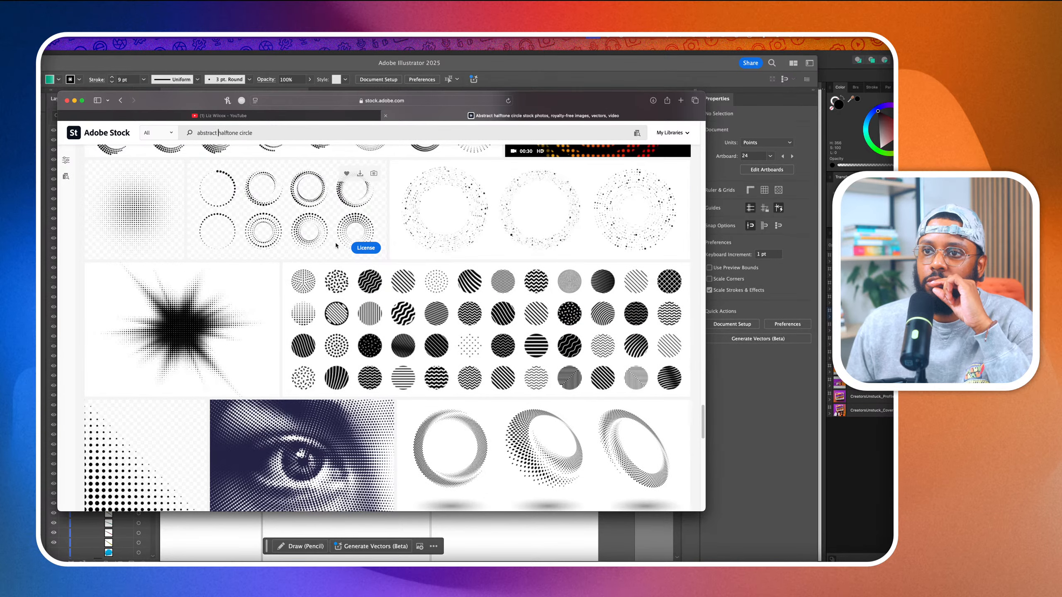
License the spiky black halftone light burst as a vector file, save AdobeStock_444254959.ai in the client's folder, and open it in Illustrator
click(174, 330)
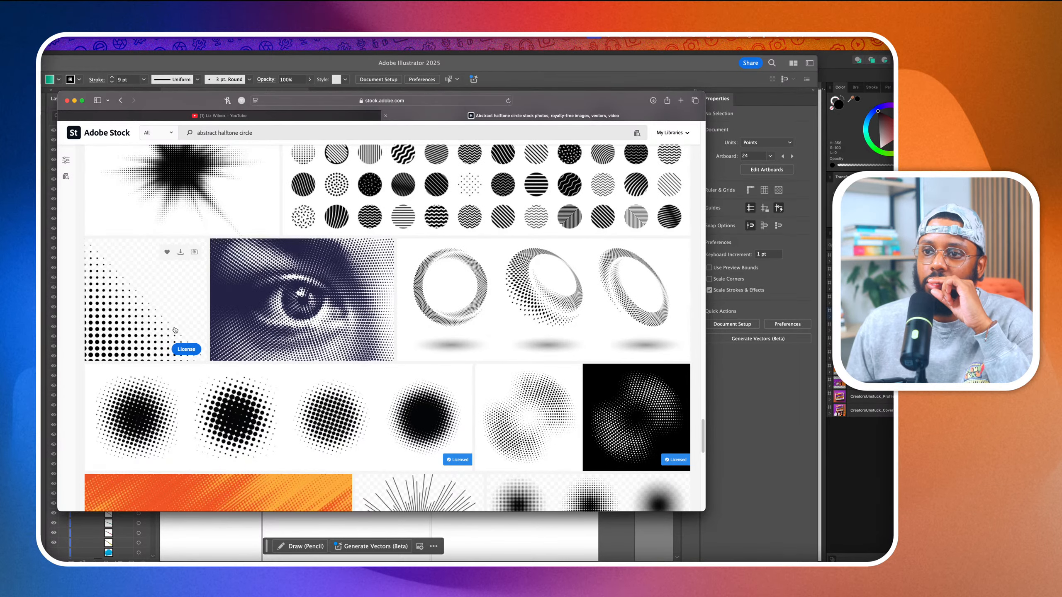
click(516, 367)
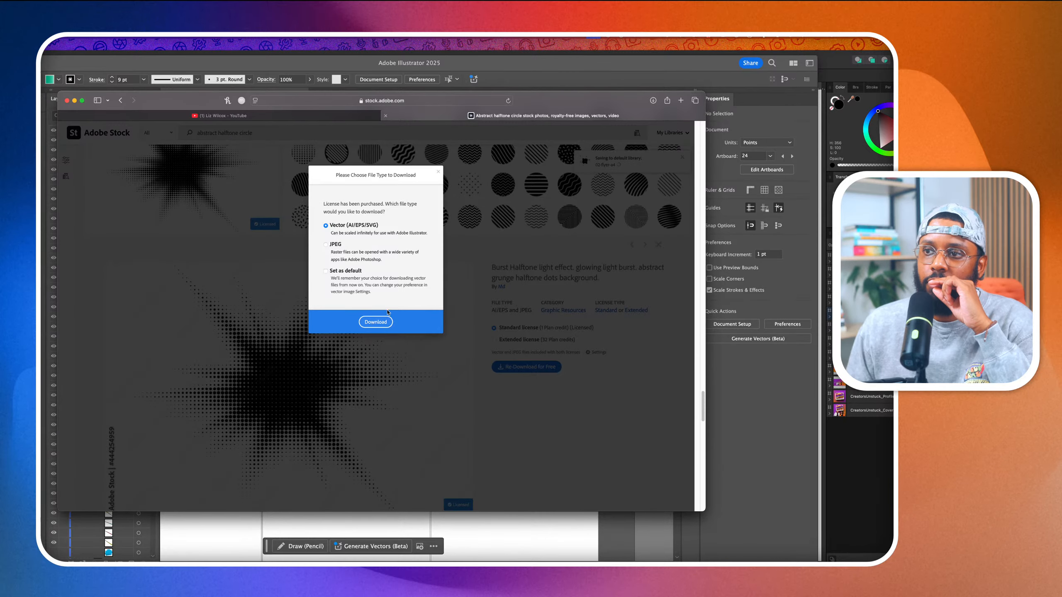
click(378, 322)
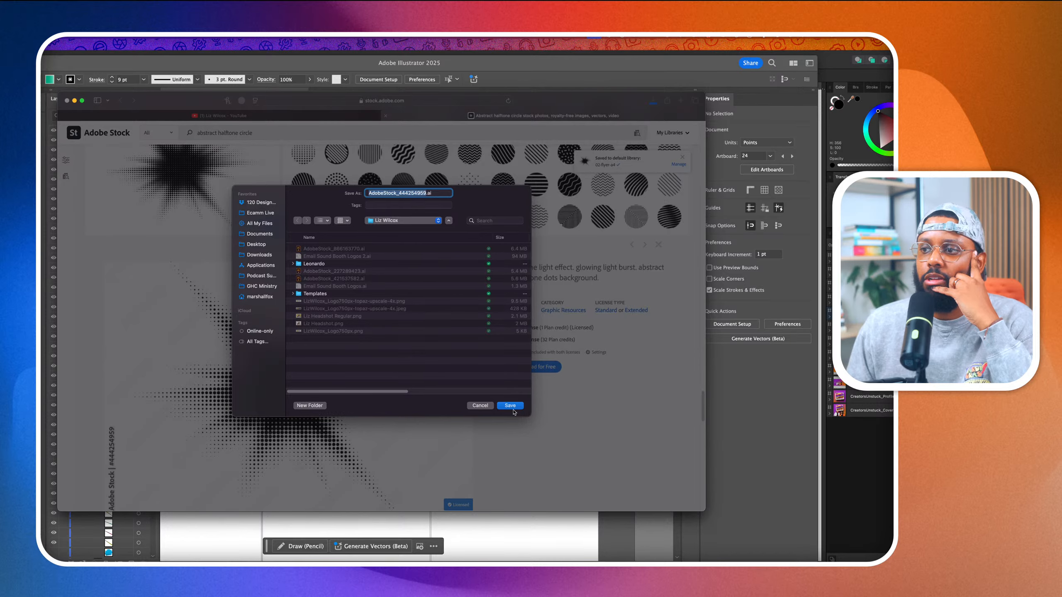
click(513, 410)
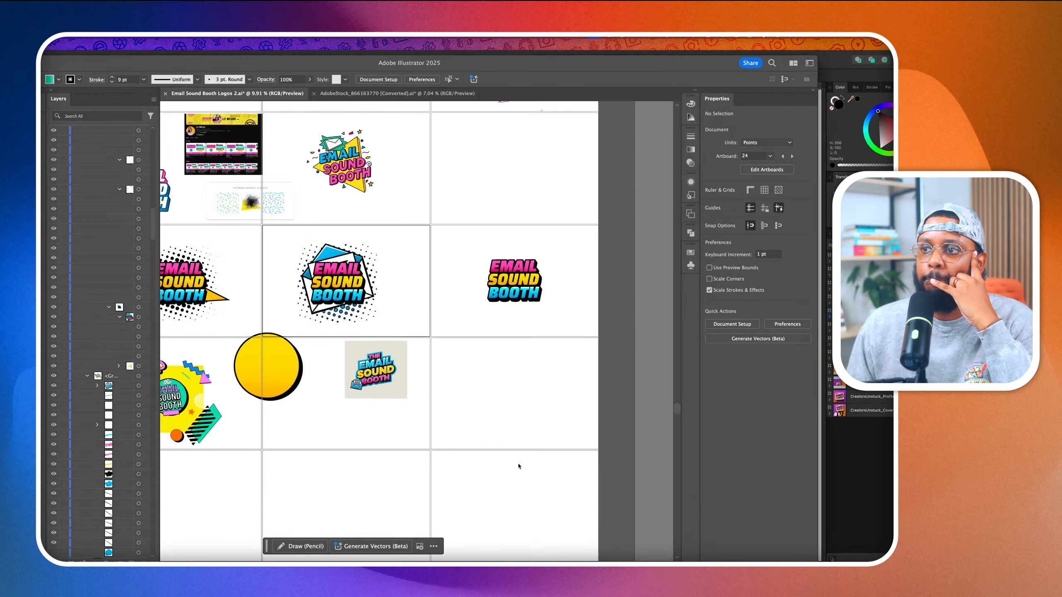
click(325, 335)
click(497, 335)
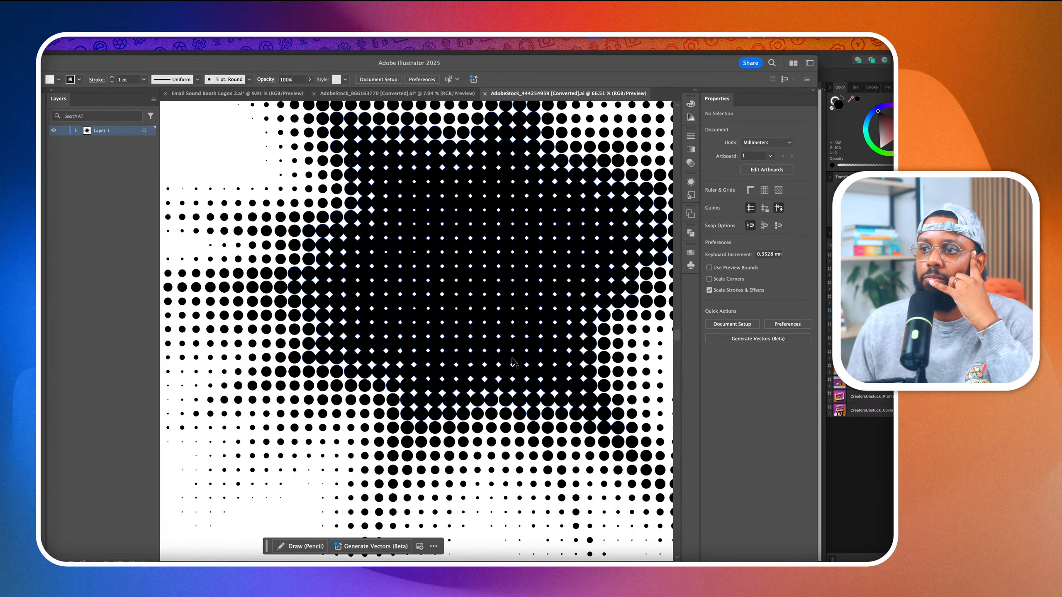
Combine all the shapes of the halftone burst group into a single compound path
scroll(512, 362, down, 5)
scroll(394, 214, down, 3)
drag(394, 212, 541, 416)
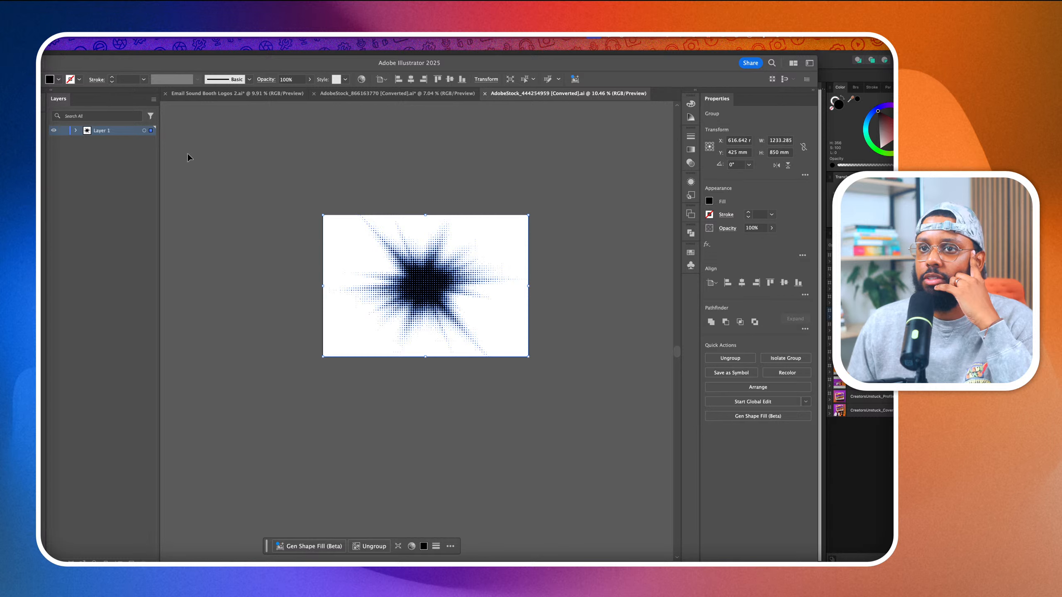
click(75, 131)
click(87, 140)
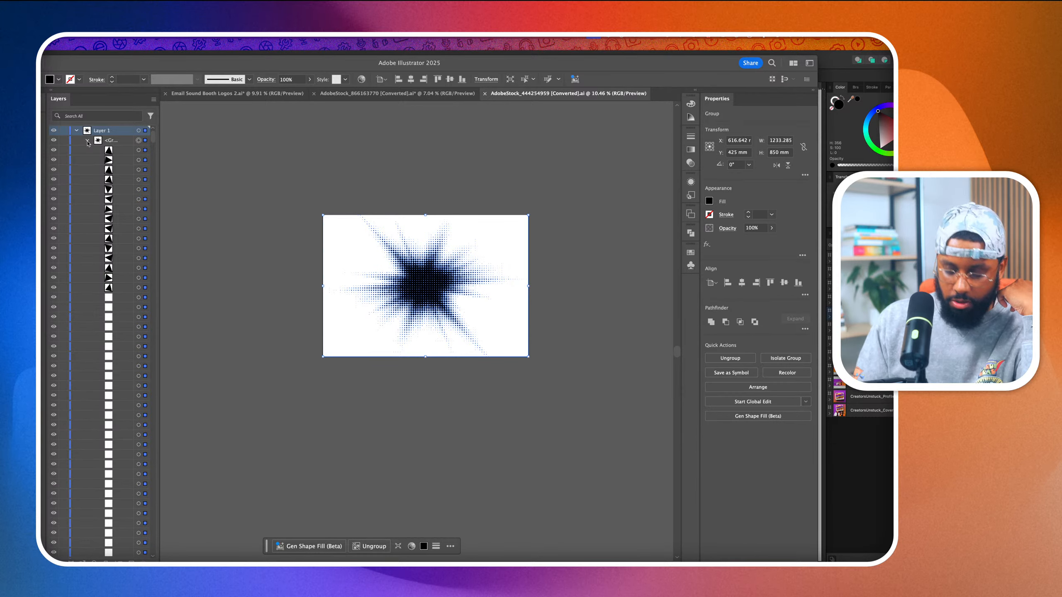
key(super+8)
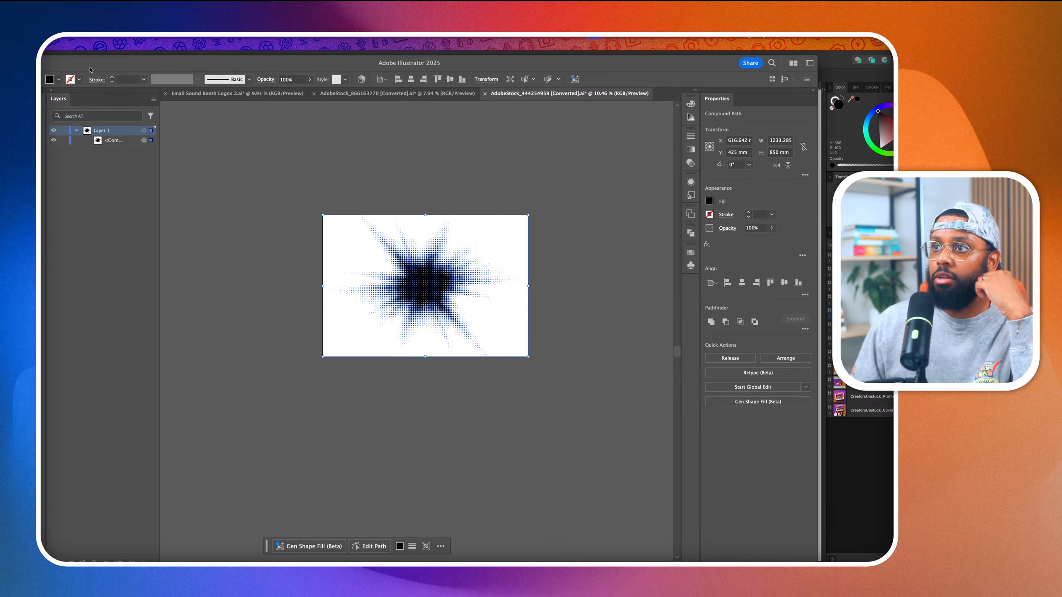
Return to the Email Sound Booth Logos 2 document, select the standalone EMAIL SOUND BOOTH lettering group, and save the document
click(251, 93)
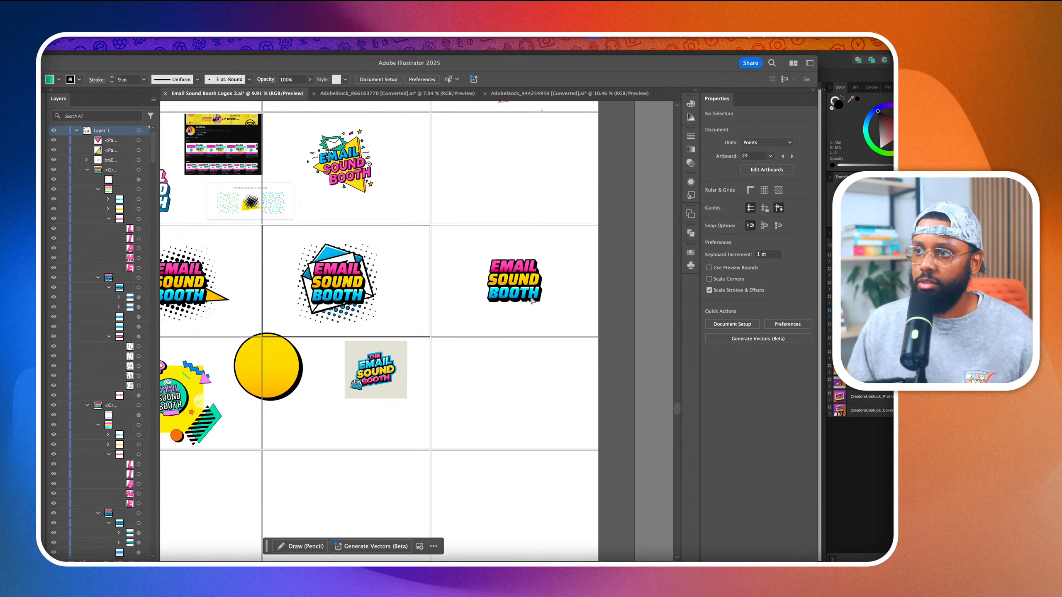
drag(542, 293, 542, 331)
key(super+z)
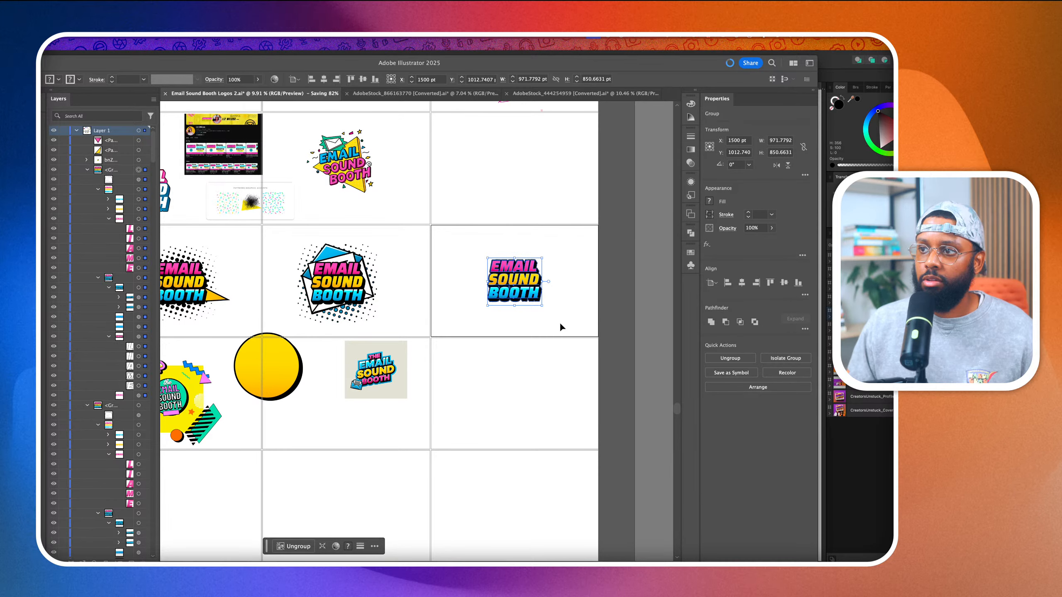
scroll(536, 302, up, 5)
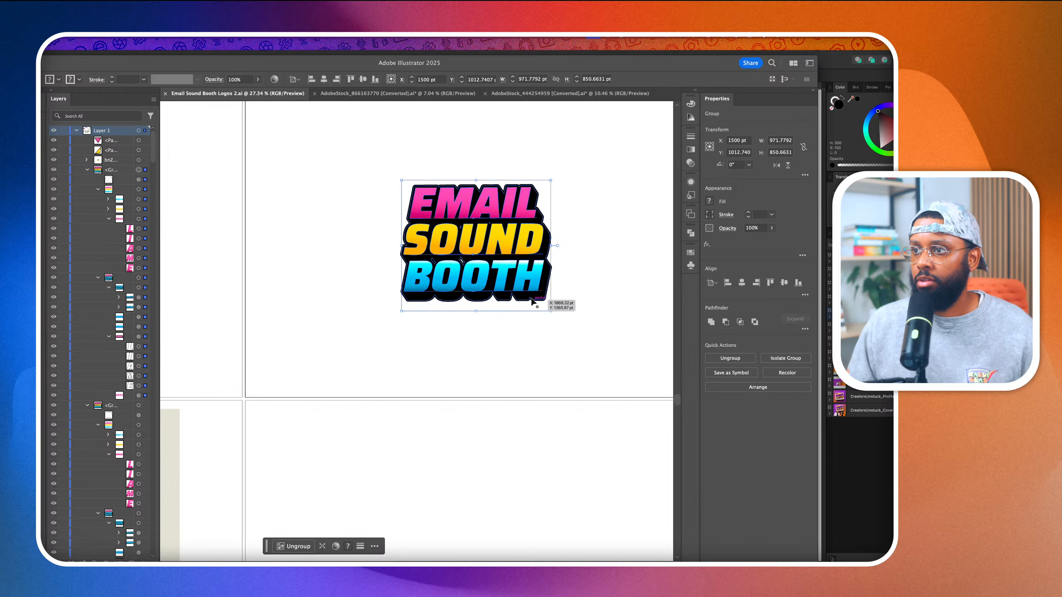
double_click(526, 289)
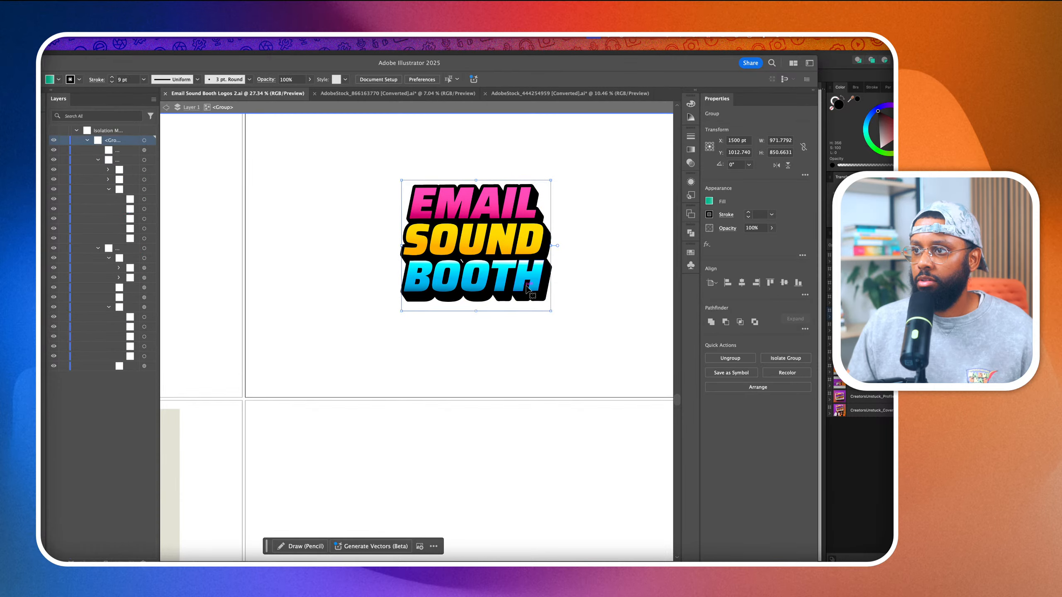
click(529, 288)
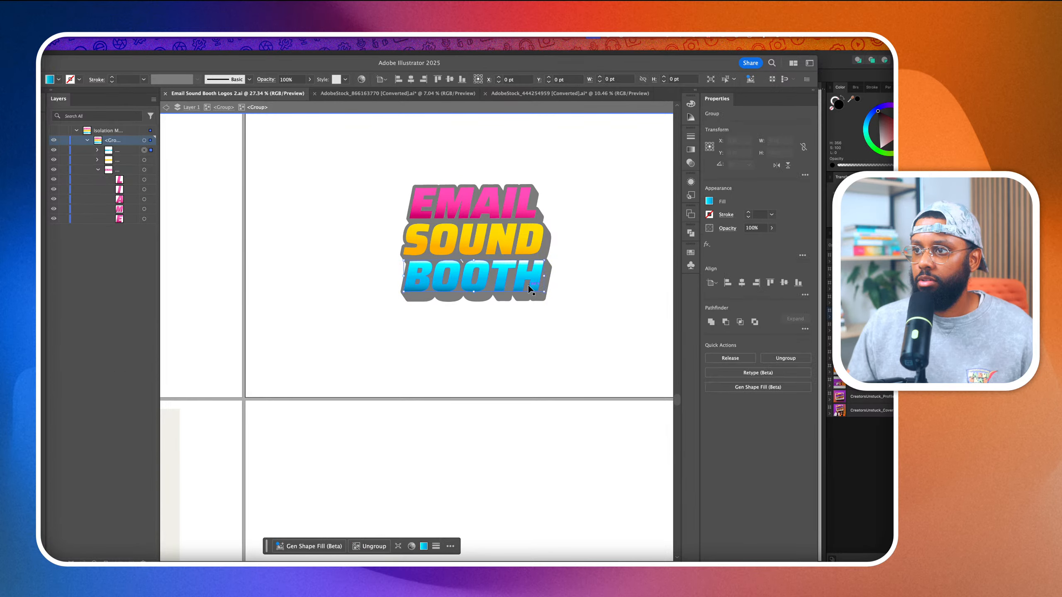
click(167, 108)
scroll(357, 274, down, 3)
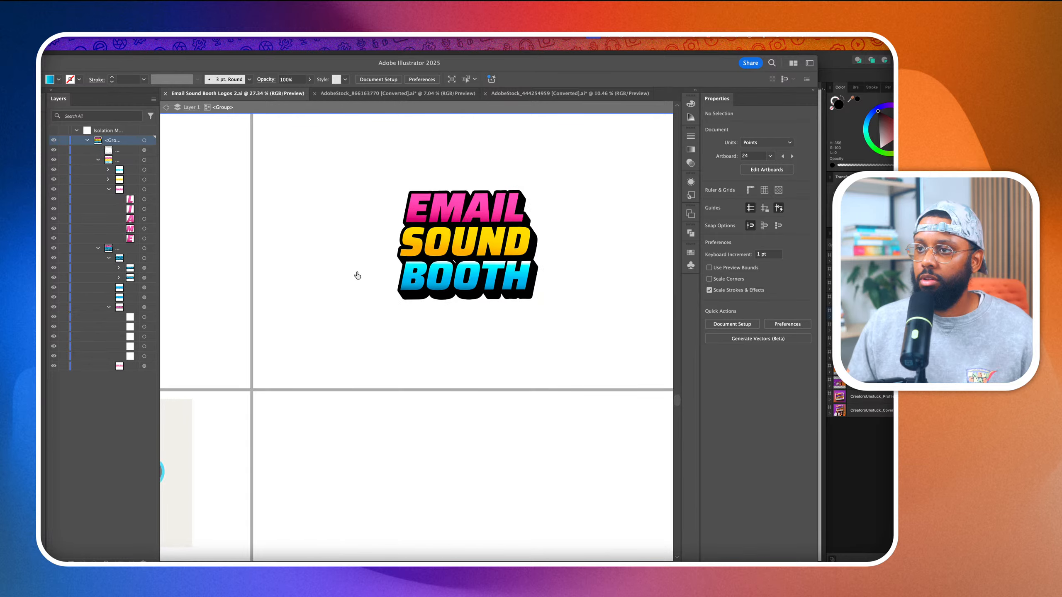
click(421, 250)
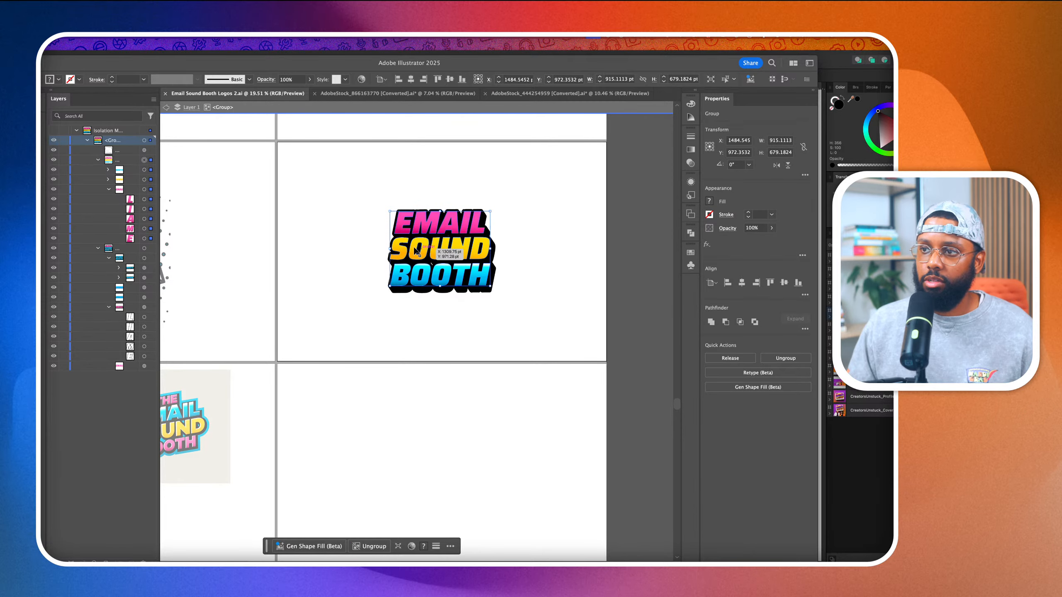
key(shift+super+g)
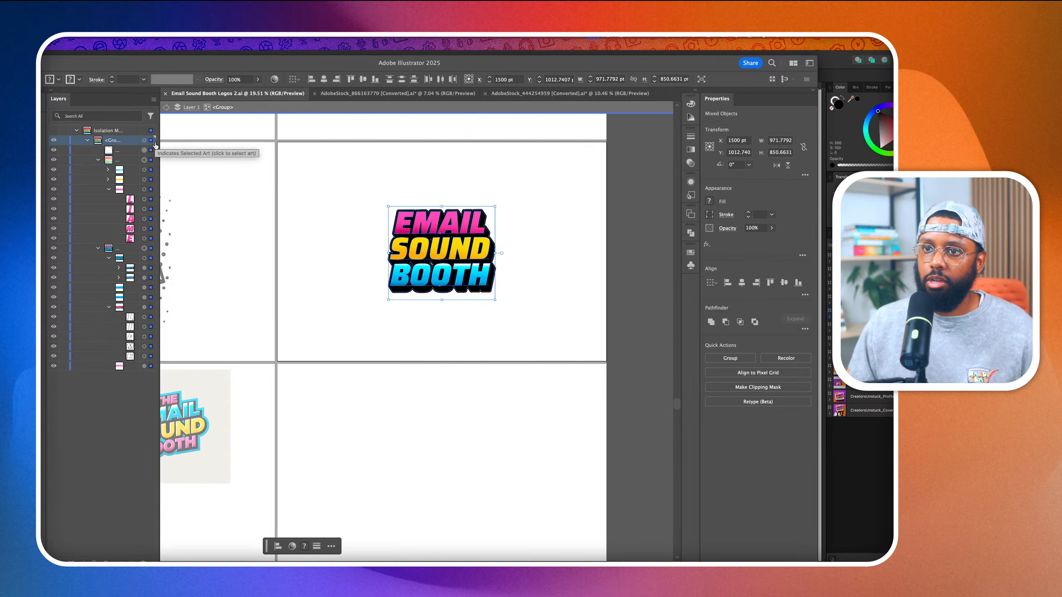
click(280, 226)
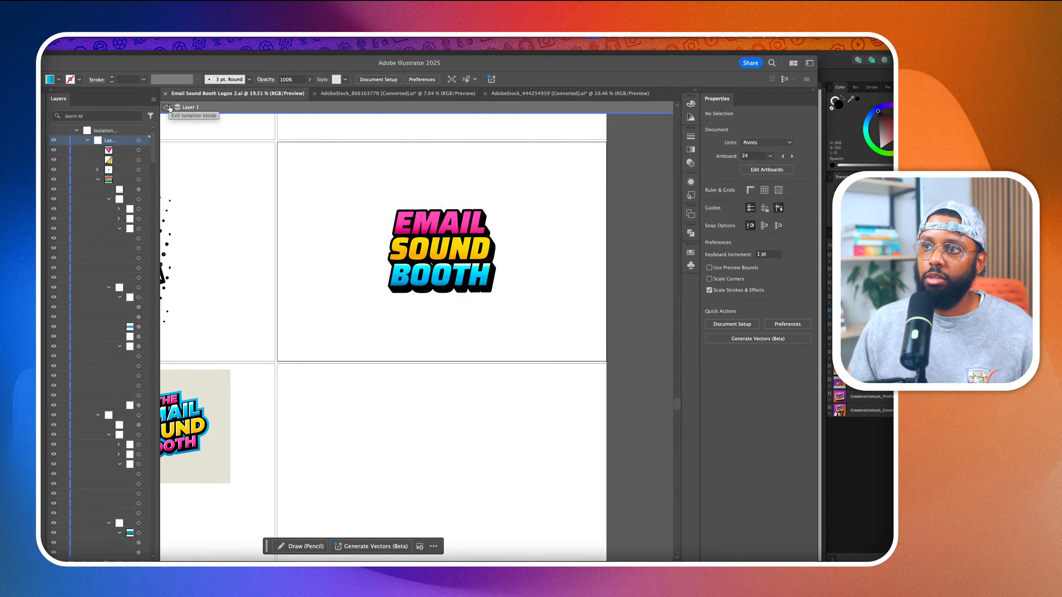
Paste the halftone burst behind the standalone EMAIL SOUND BOOTH lettering group and position it roughly centered on the lettering
click(139, 179)
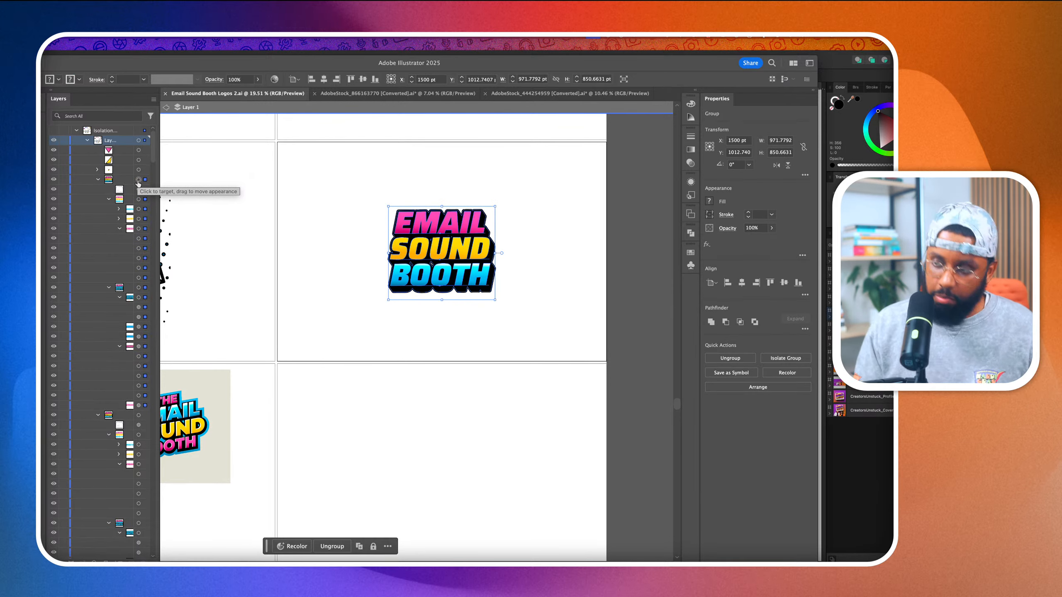
key(super+b)
drag(501, 315, 480, 302)
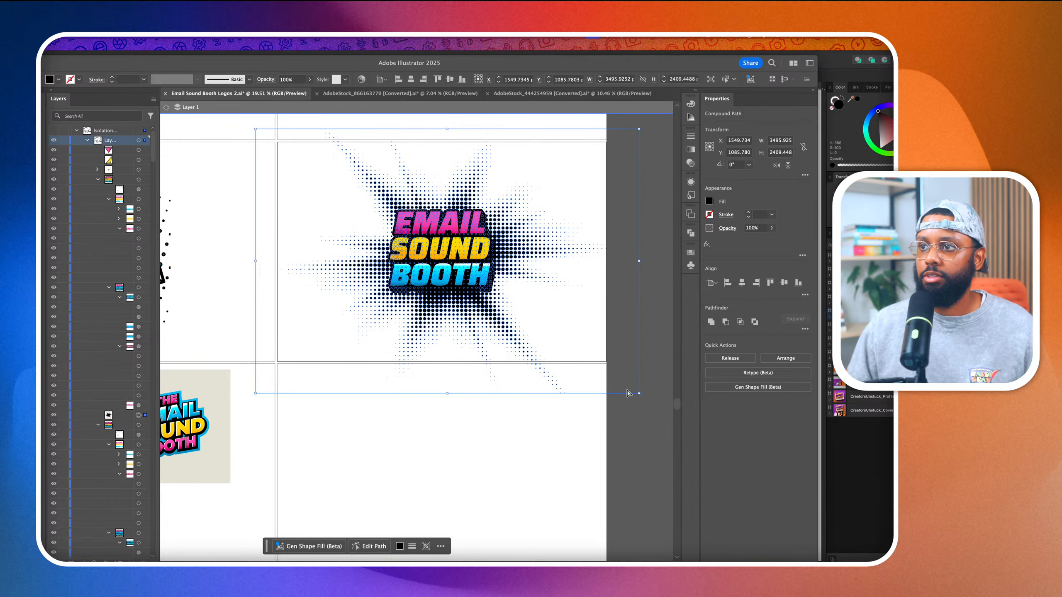
Scale the halftone burst down to about 2611 × 1800 pt and reposition it centered behind the EMAIL SOUND BOOTH lettering
drag(640, 393, 586, 377)
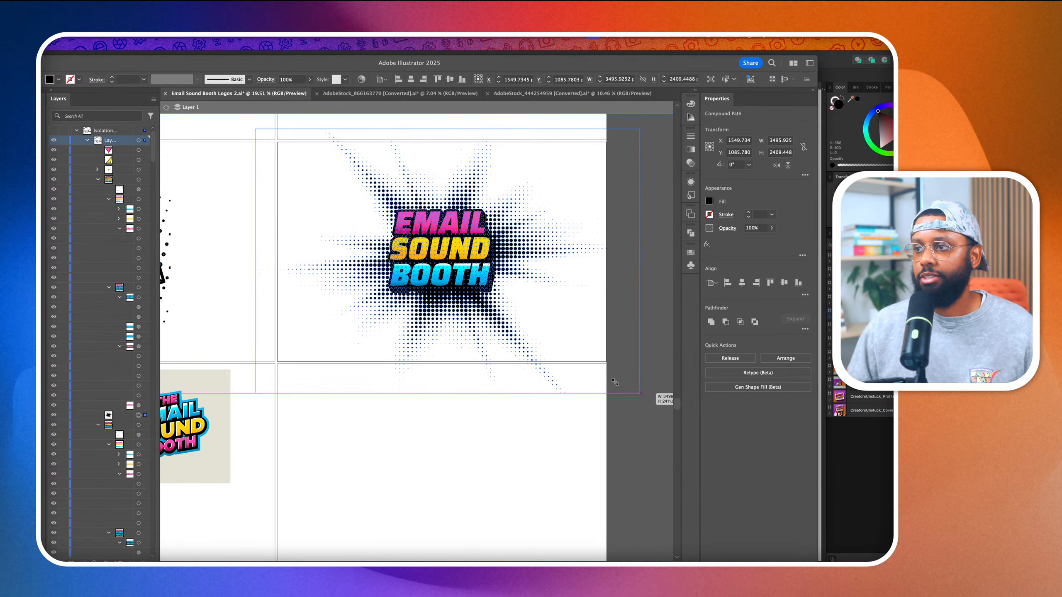
drag(643, 395, 643, 396)
drag(642, 395, 593, 362)
click(628, 368)
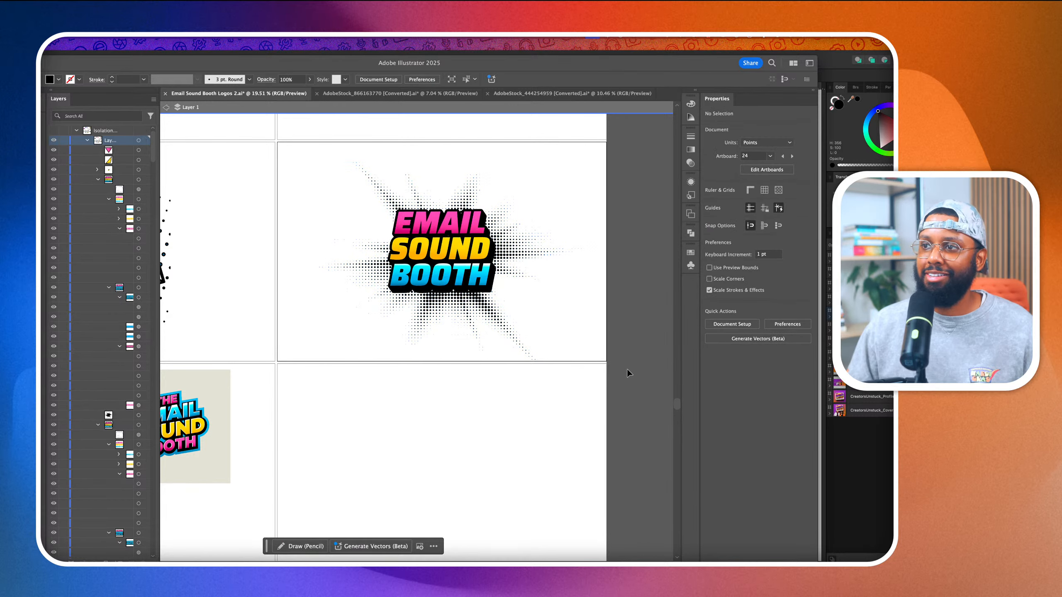
scroll(615, 369, up, 1)
drag(505, 349, 499, 344)
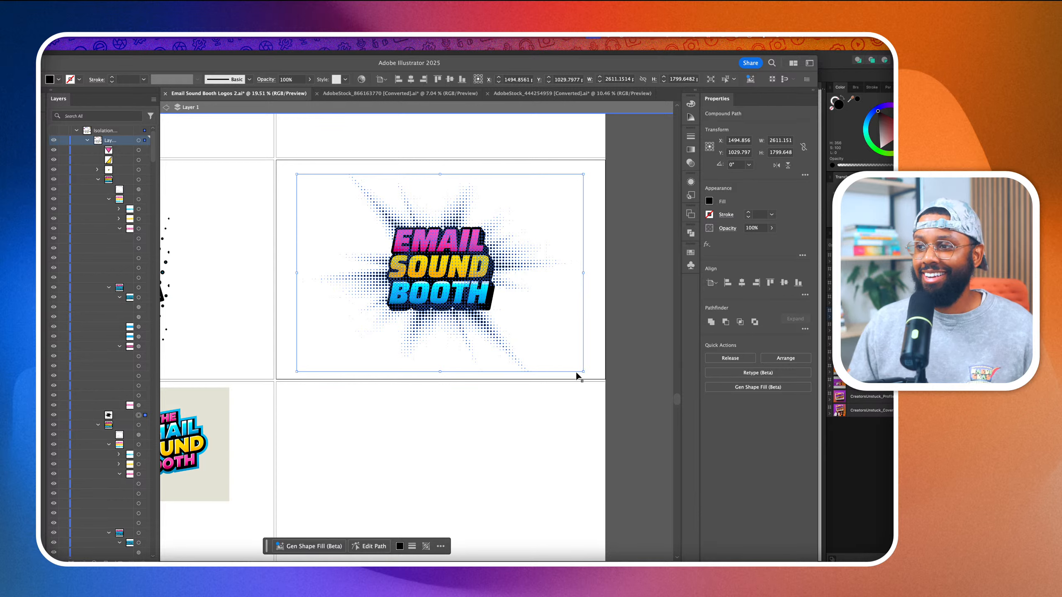
Enlarge the halftone burst to about 3046 × 2099 pt and scale down the EMAIL SOUND BOOTH lettering group around its center
drag(584, 372, 608, 397)
click(553, 425)
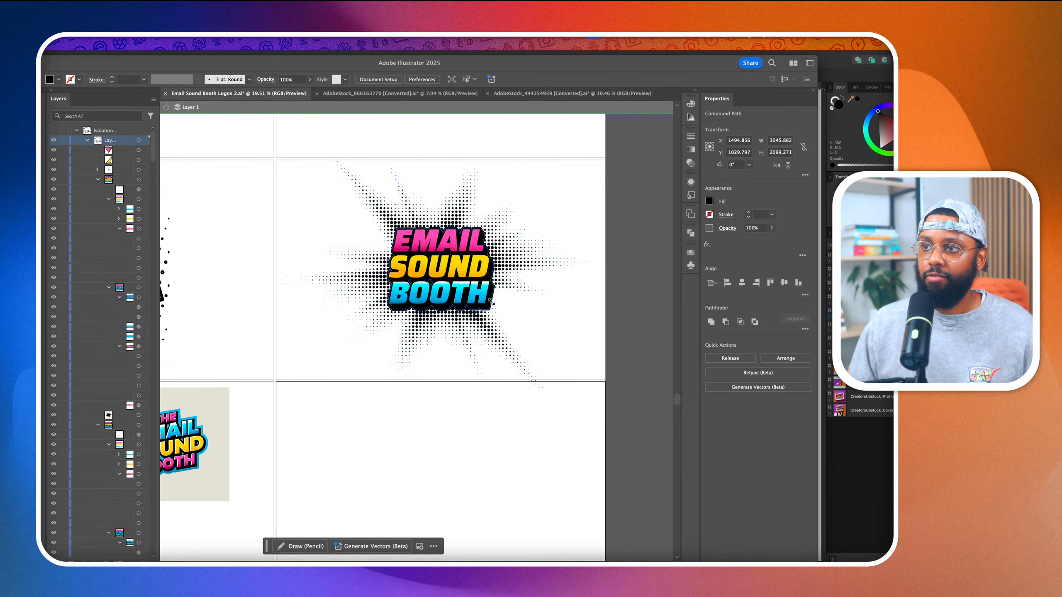
click(484, 296)
drag(496, 319, 486, 308)
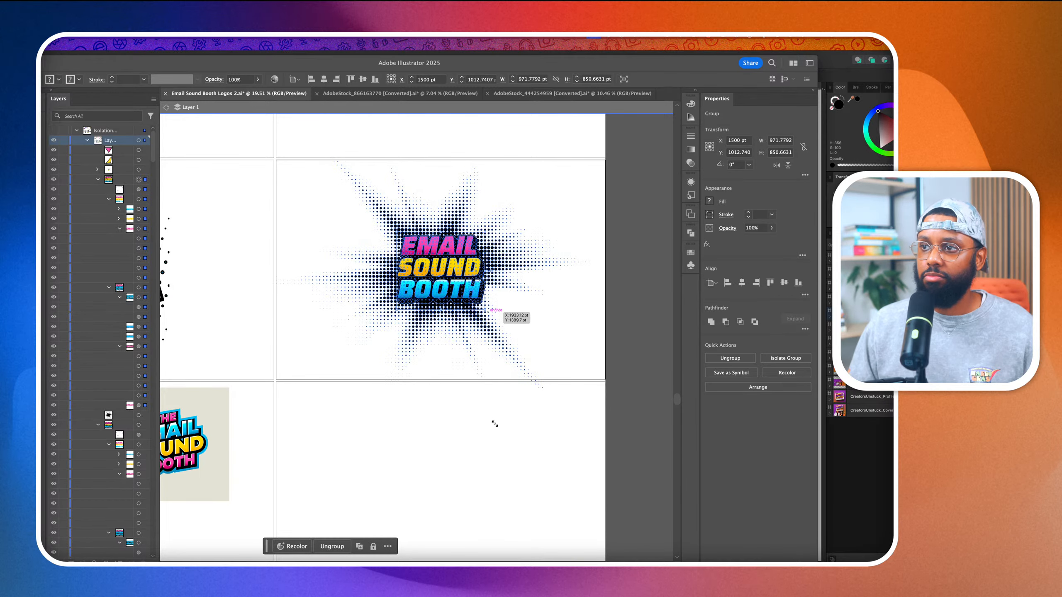
click(493, 420)
Duplicate the blue envelope from the yellow-triangle logo concept onto the lettering on the halftone burst artboard
scroll(493, 420, down, 1)
scroll(493, 421, left, 3)
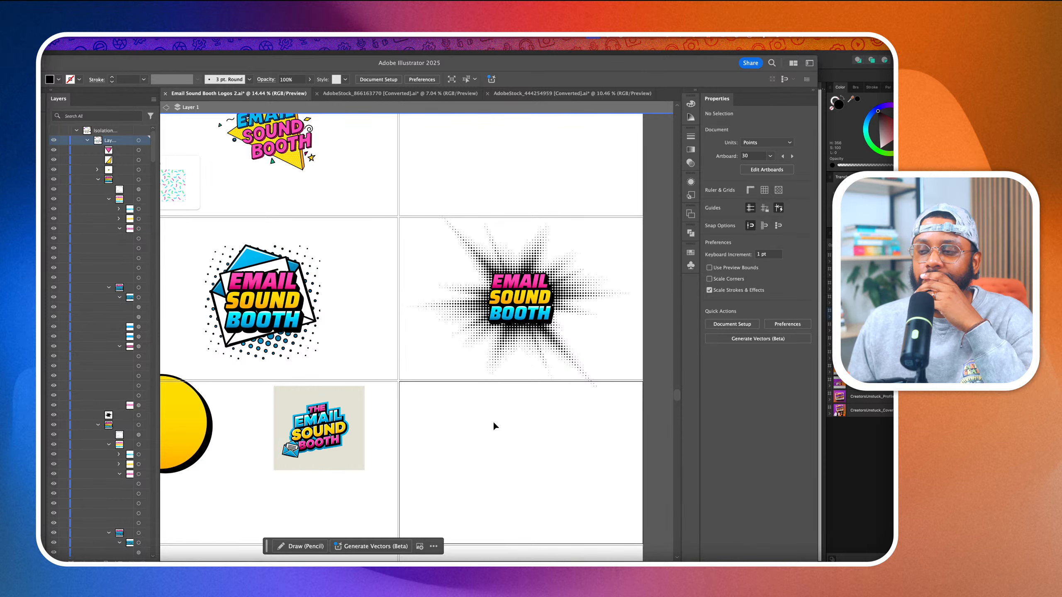
scroll(493, 421, left, 8)
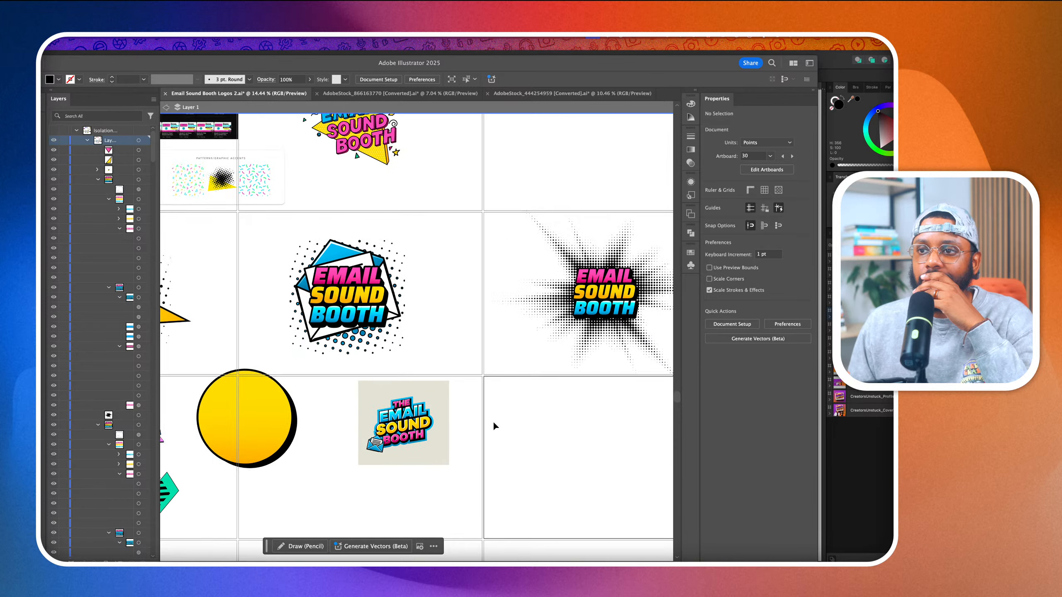
scroll(493, 422, down, 3)
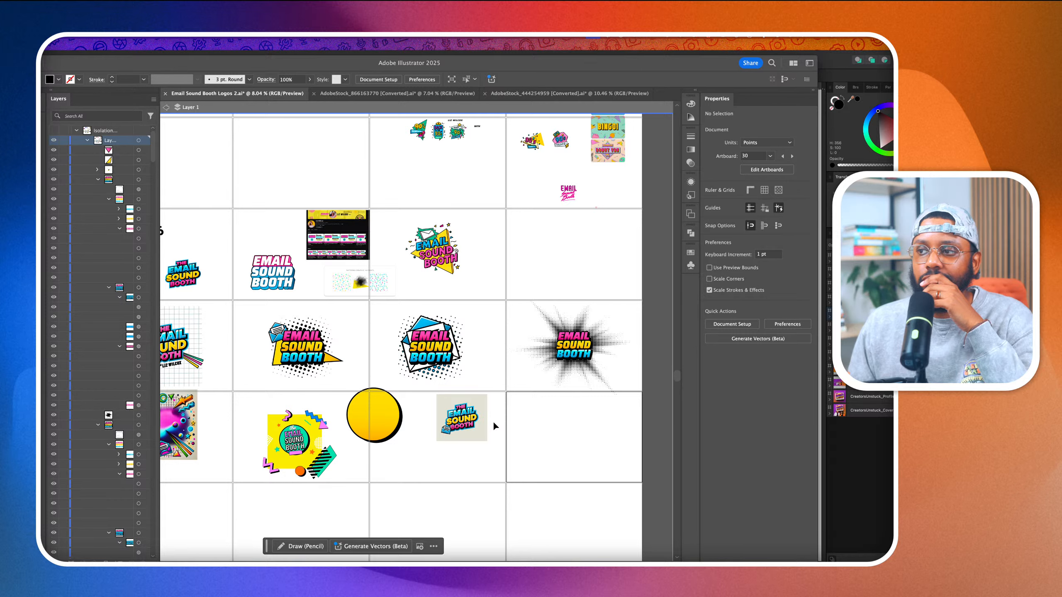
click(278, 332)
drag(492, 336, 554, 335)
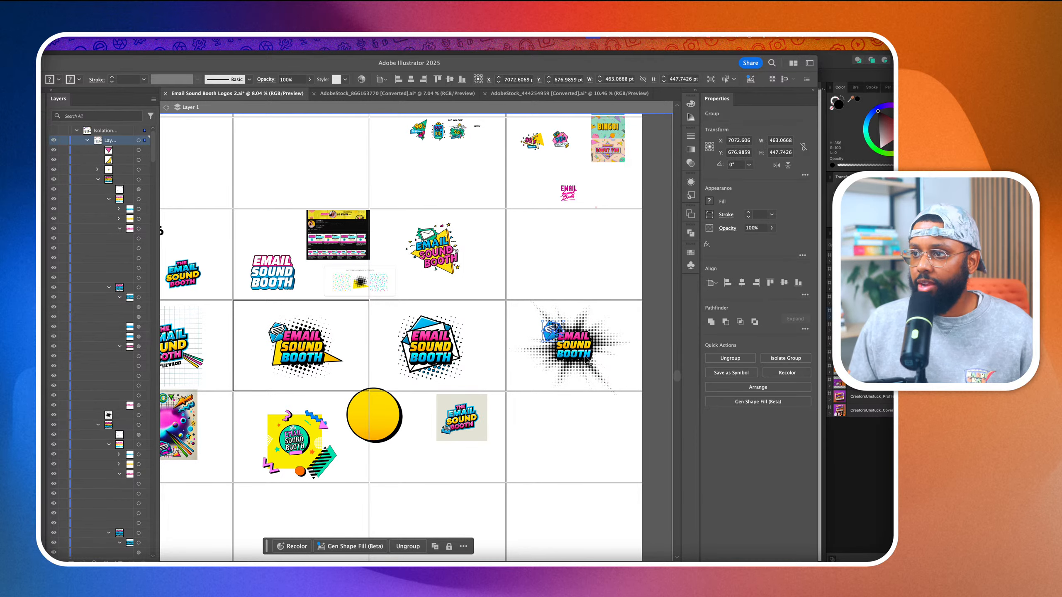
Cut the duplicated envelope and paste it twice directly in front of the halftone burst in the stacking order
scroll(588, 359, up, 3)
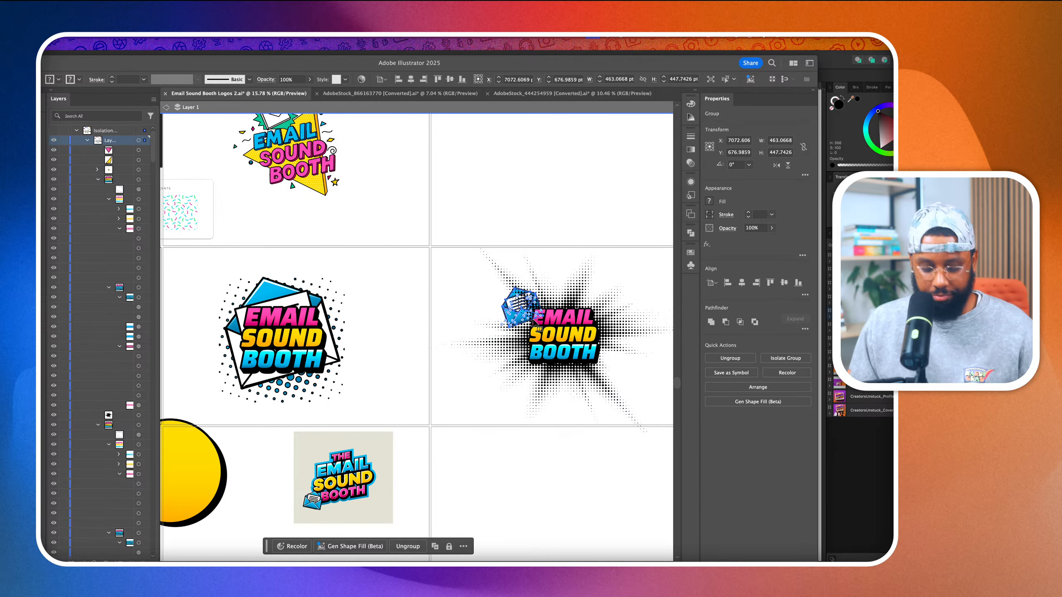
key(super+x)
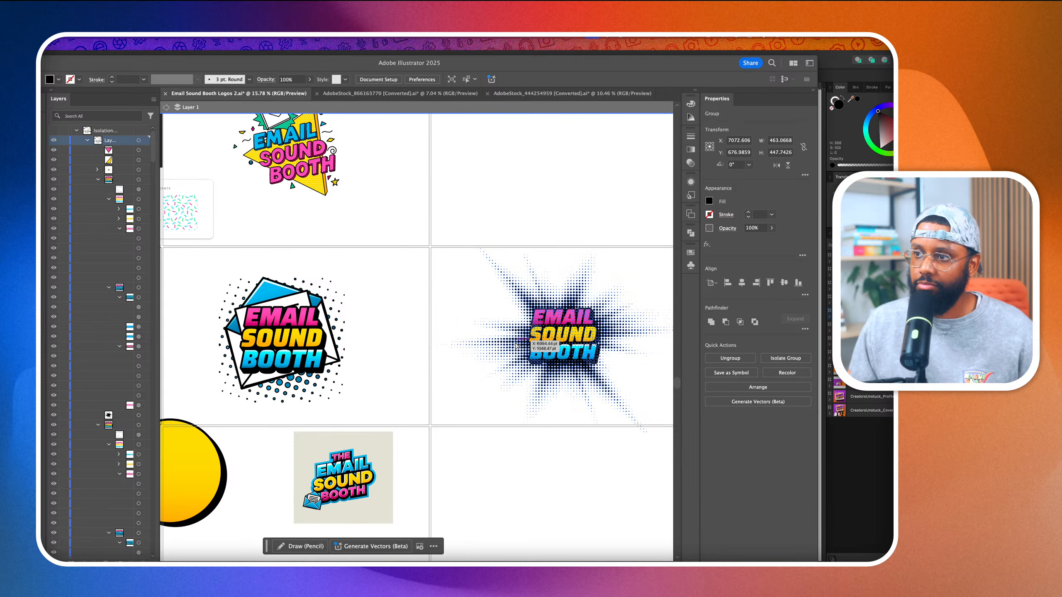
click(517, 345)
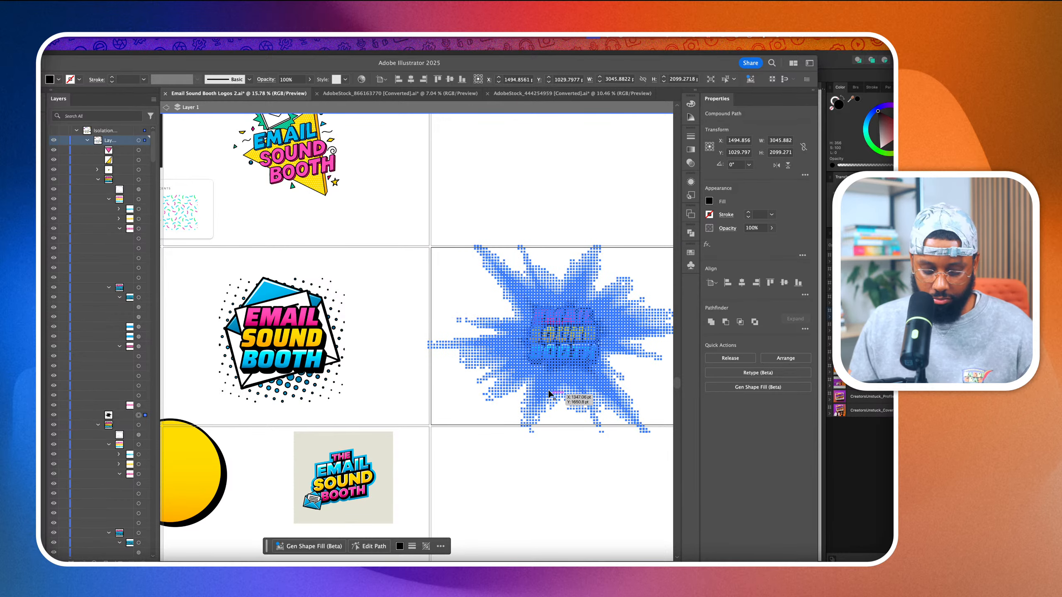
key(super+f)
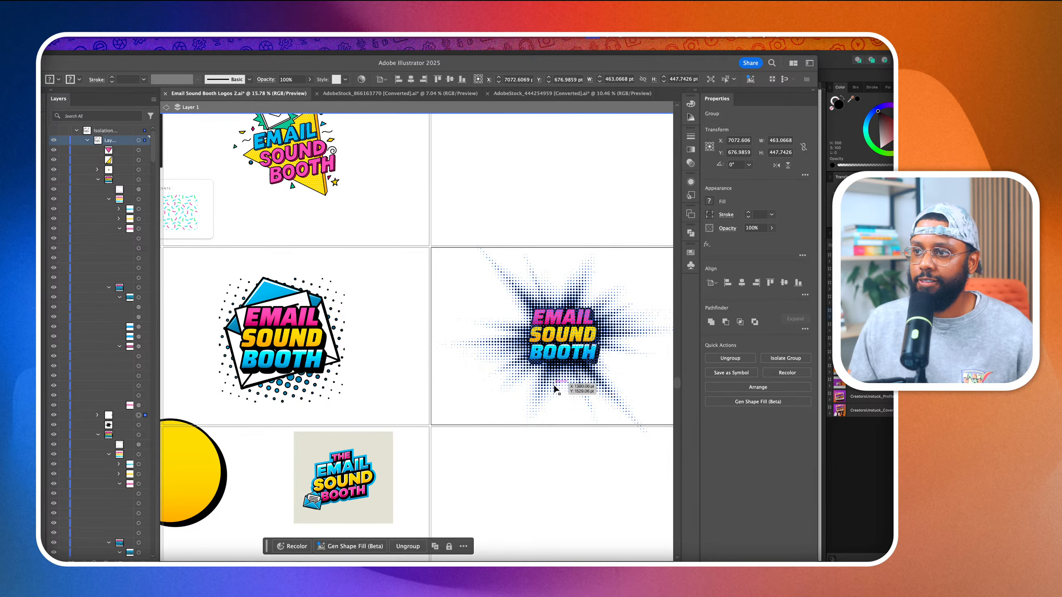
click(556, 394)
scroll(564, 440, right, 2)
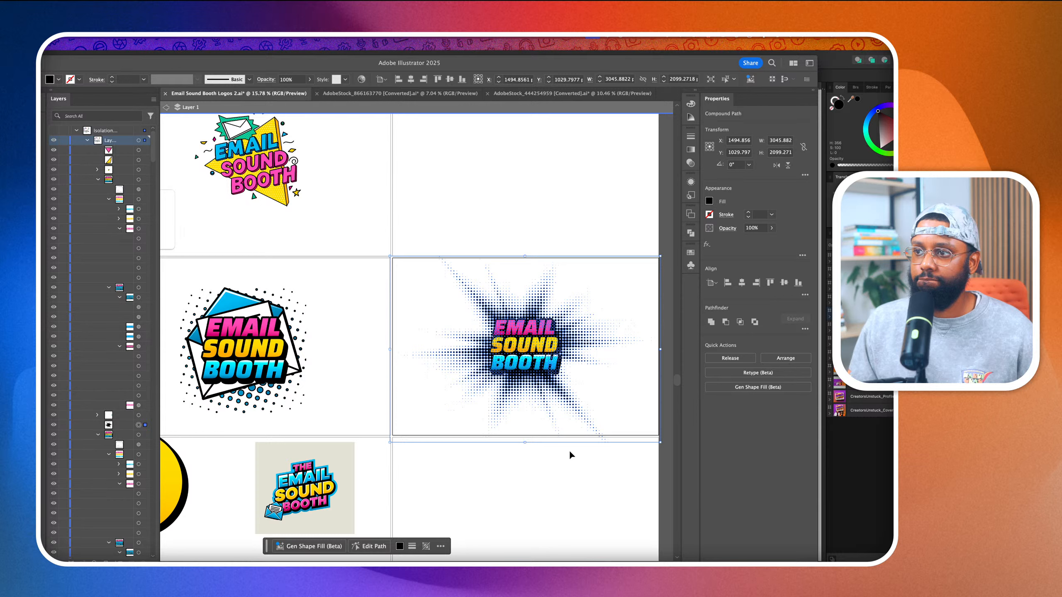
key(super+f)
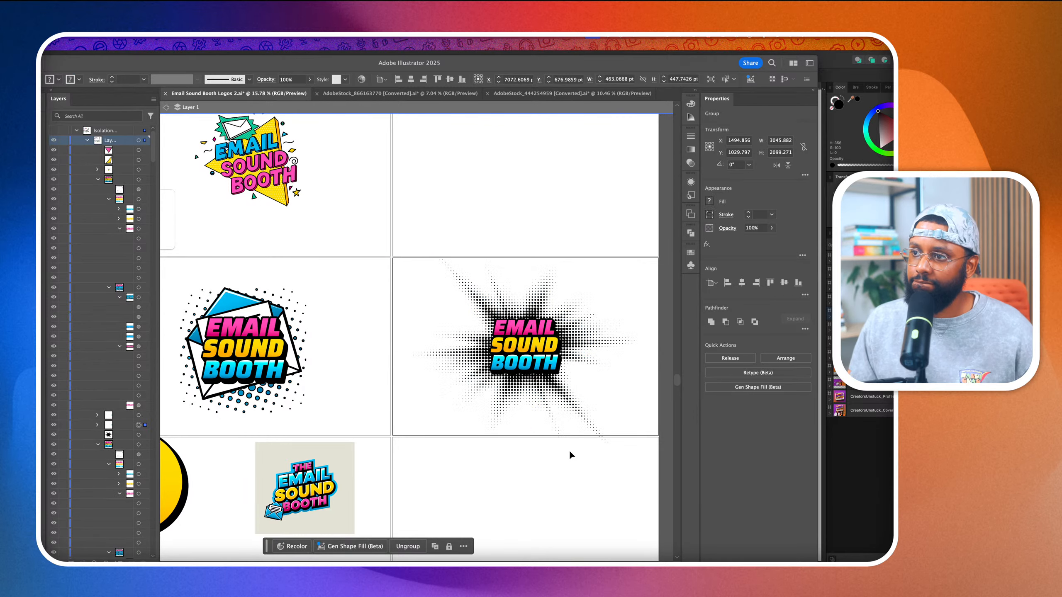
Move one of the pasted envelopes from beside the artboards onto the burst logo and delete the spare copy
click(459, 311)
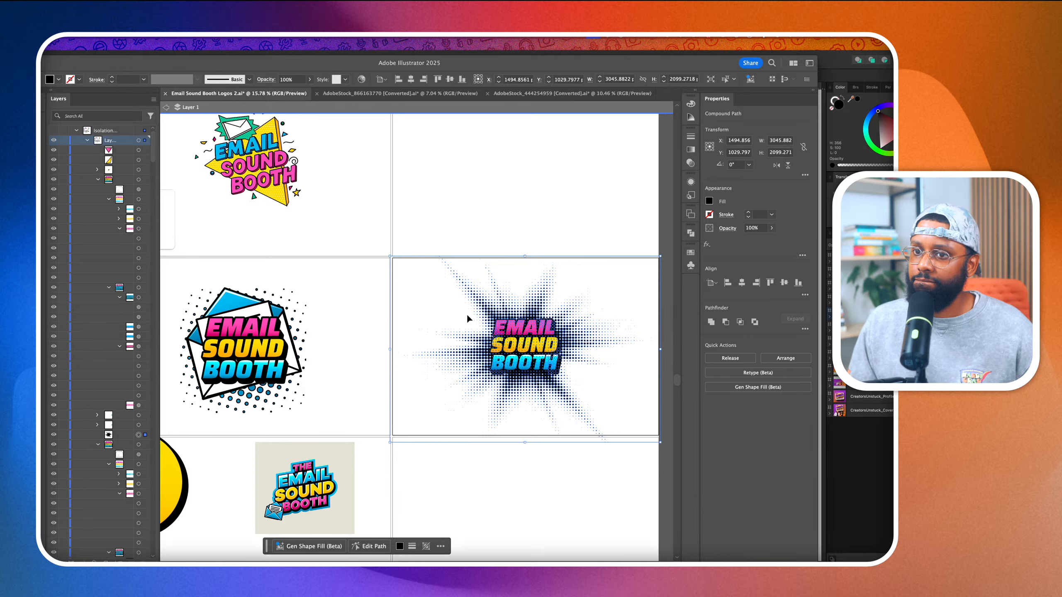
click(139, 425)
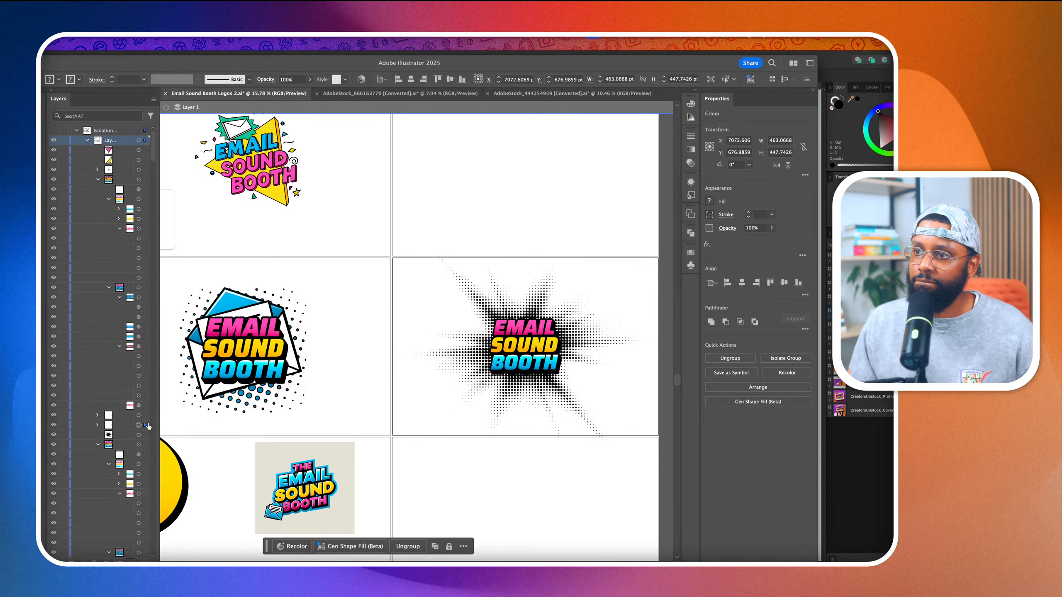
scroll(475, 349, down, 5)
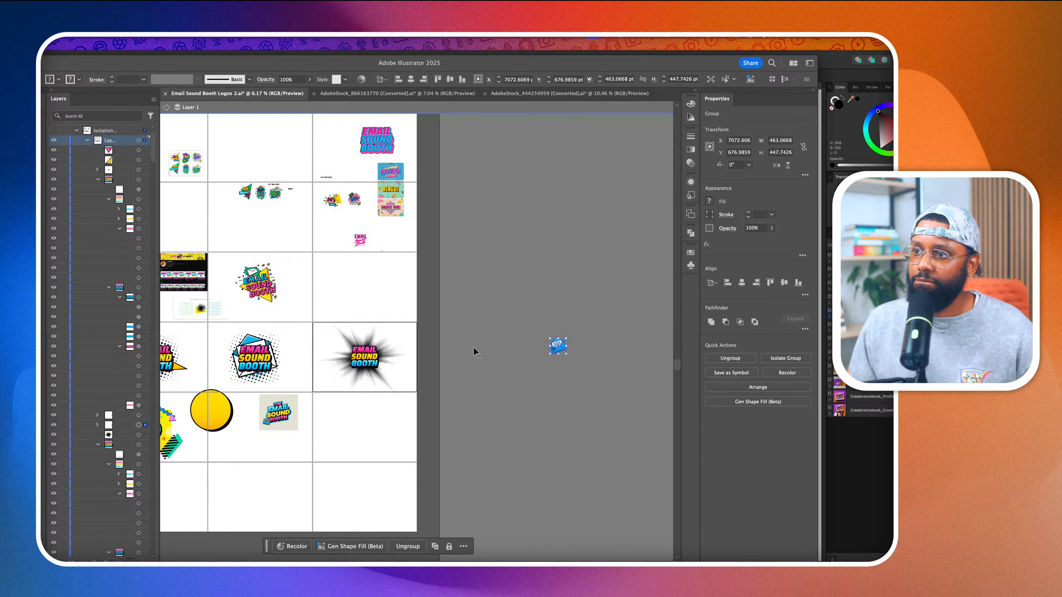
drag(559, 351, 350, 354)
click(562, 350)
key(Delete)
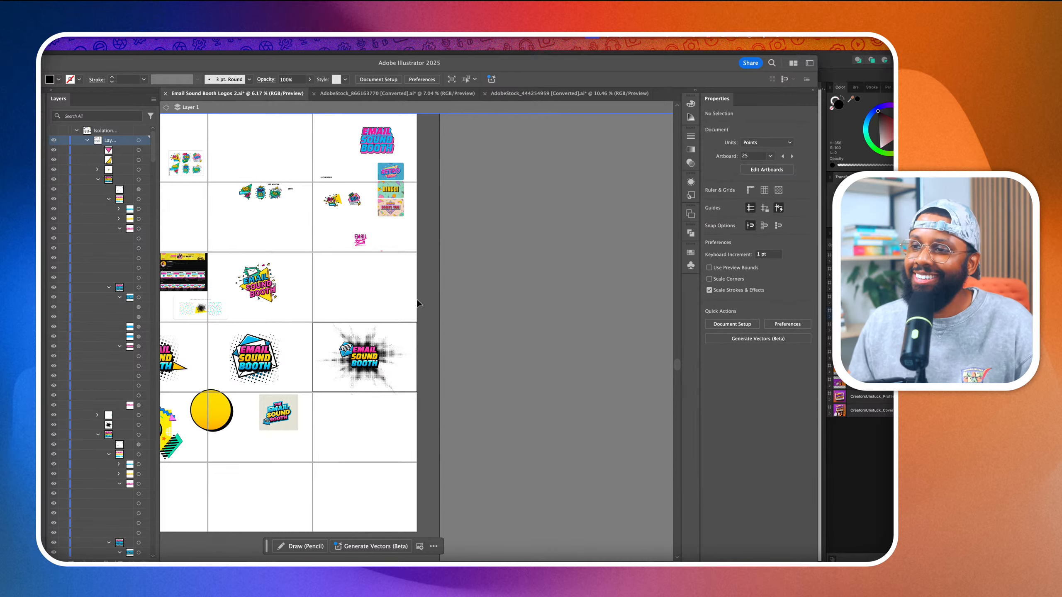
Move the envelope from beside the word EMAIL to above it on the halftone burst logo
scroll(340, 386, up, 3)
scroll(340, 386, up, 3)
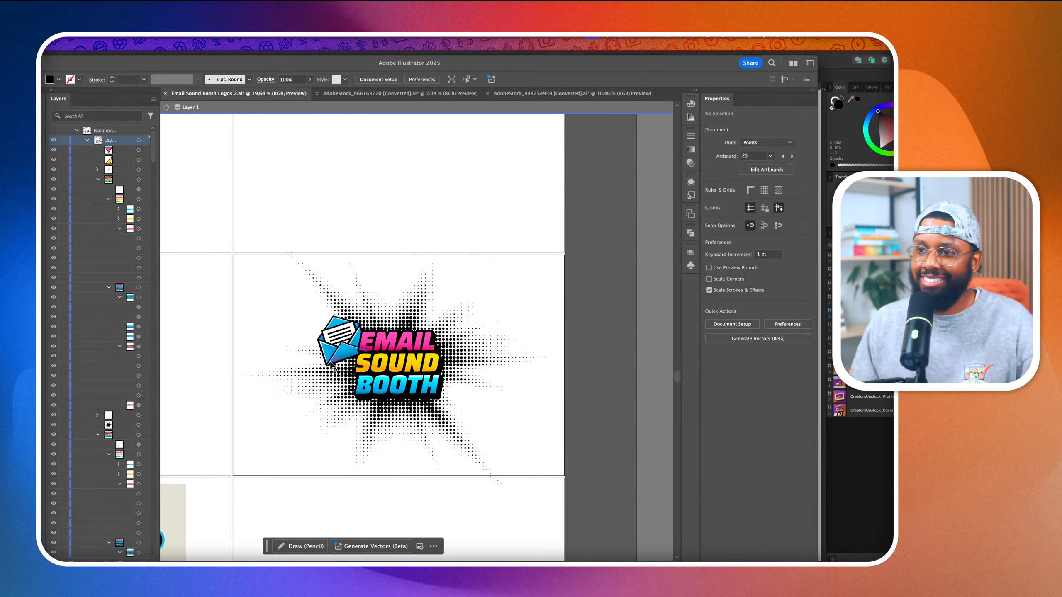
click(360, 333)
drag(377, 333, 439, 312)
Rotate the envelope about 19° clockwise so it stands upright and lower it slightly behind the word EMAIL
scroll(356, 345, up, 3)
drag(486, 251, 490, 271)
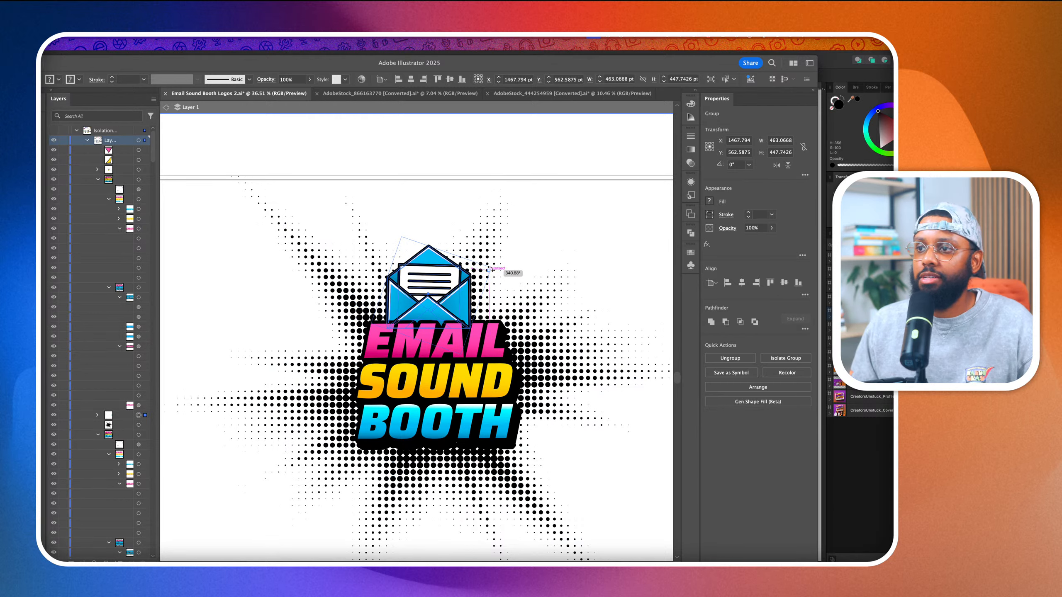
drag(490, 270, 491, 269)
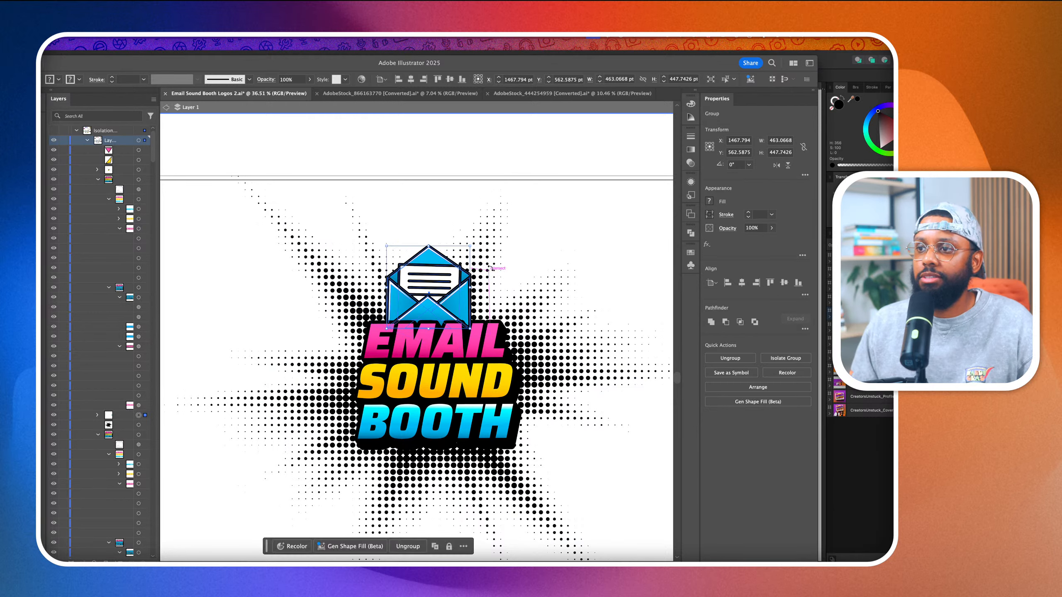
drag(450, 300, 456, 314)
scroll(456, 315, down, 3)
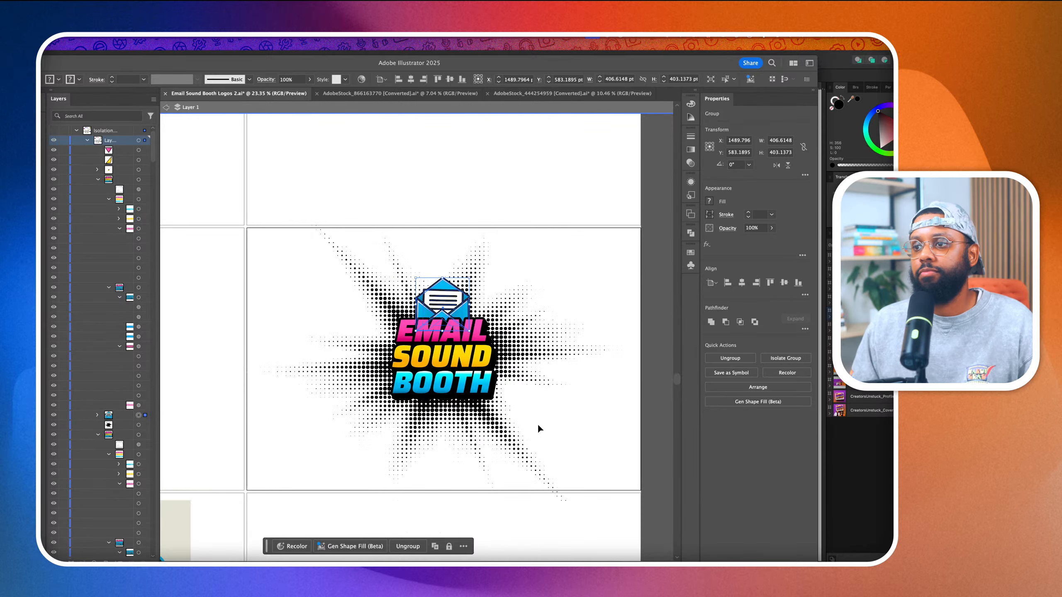
Nudge the envelope sideways to center it horizontally on the stacked lettering
click(540, 429)
click(457, 313)
scroll(458, 310, up, 3)
drag(458, 310, 461, 309)
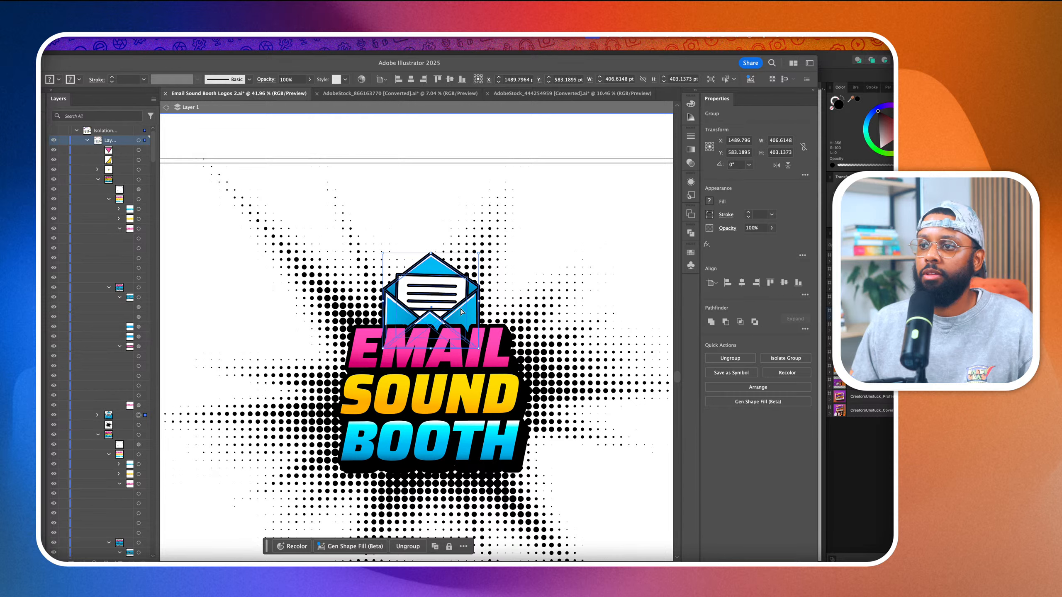
scroll(460, 312, down, 3)
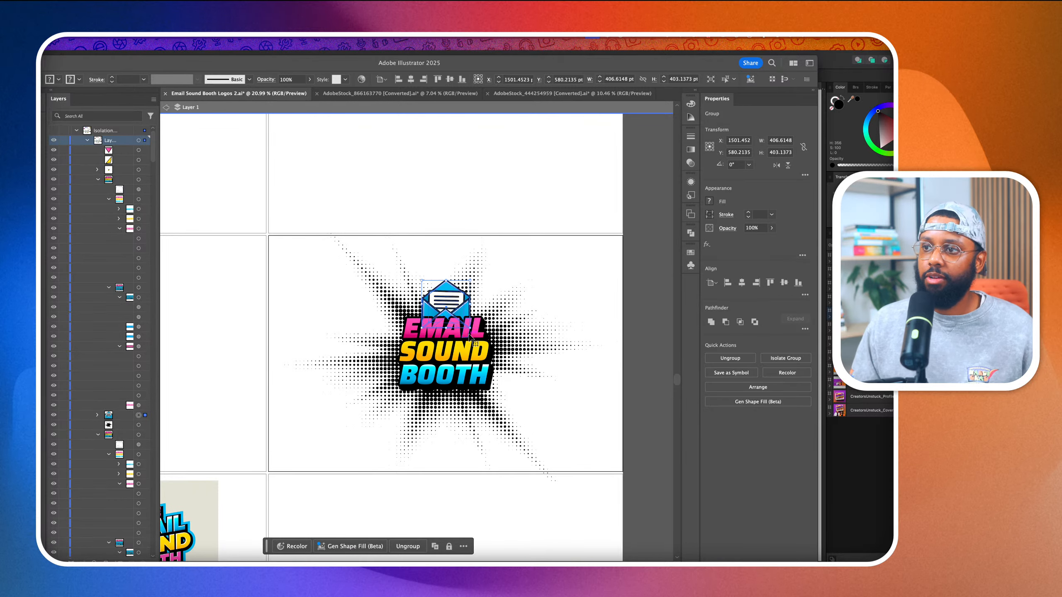
Lower the EMAIL SOUND BOOTH lettering group slightly and reposition the envelope just above it
click(470, 352)
drag(471, 354, 475, 365)
drag(456, 325, 451, 336)
Paste a copy of the envelope behind the original and offset it slightly to the lower right as a shadow
scroll(450, 337, up, 4)
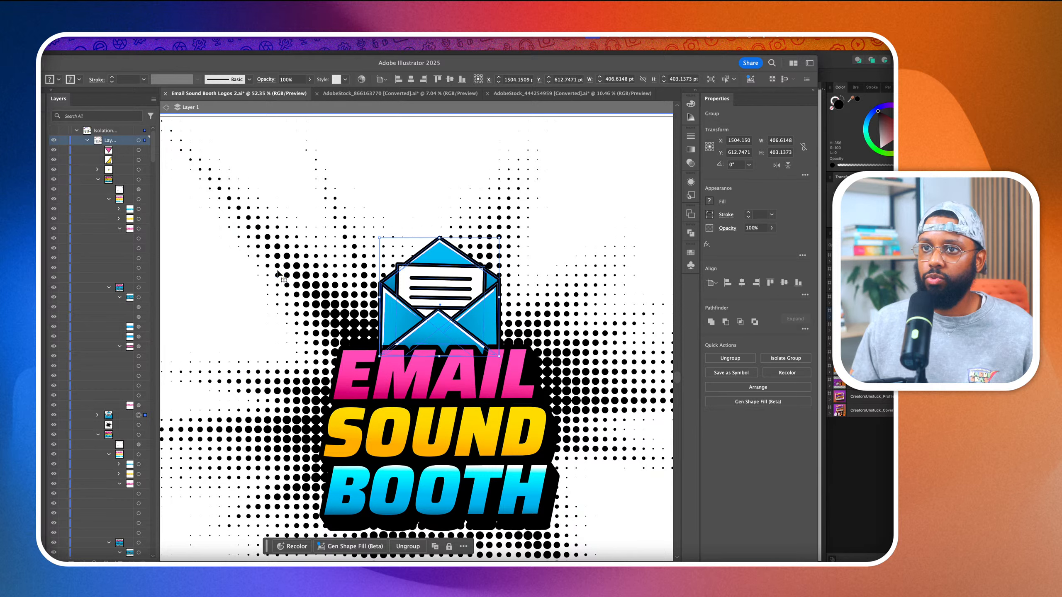
scroll(122, 223, down, 4)
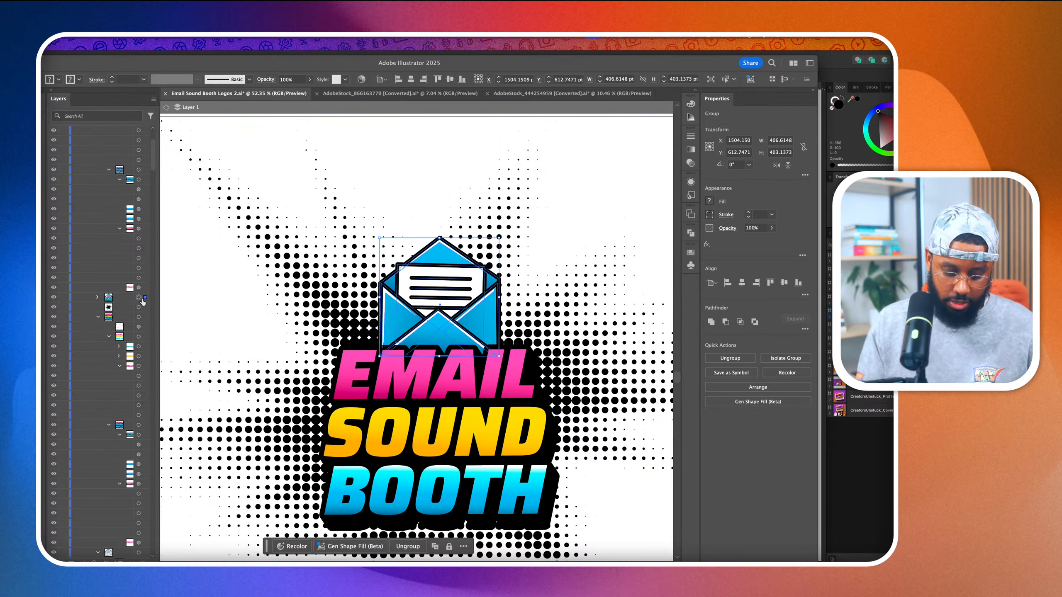
key(super+c)
key(super+b)
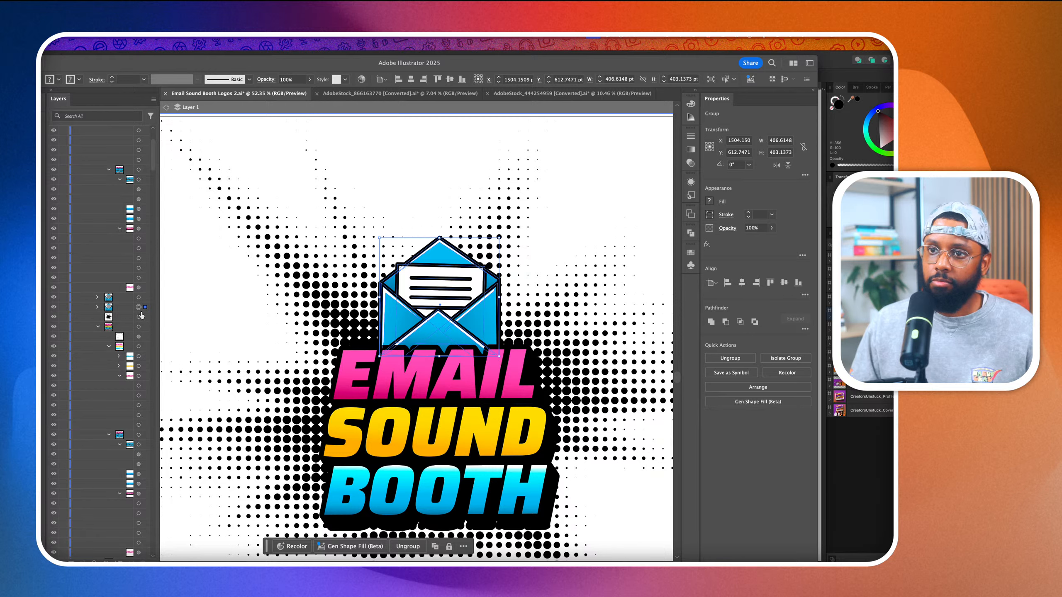
drag(452, 332, 462, 335)
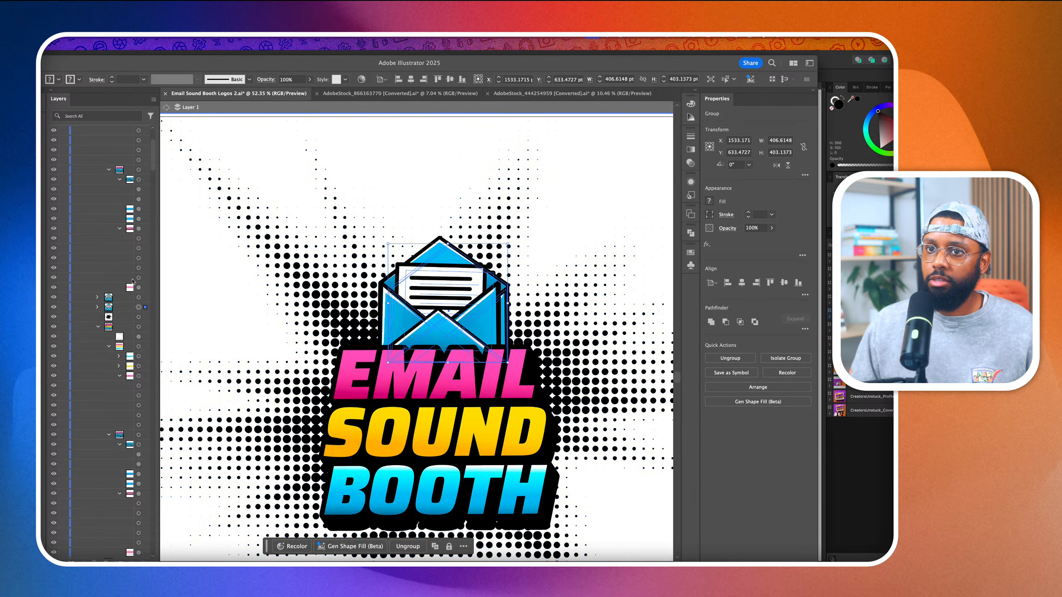
Fill the rear envelope copy with black 000000 and unite its parts into a single shape
double_click(36, 343)
text(000000)
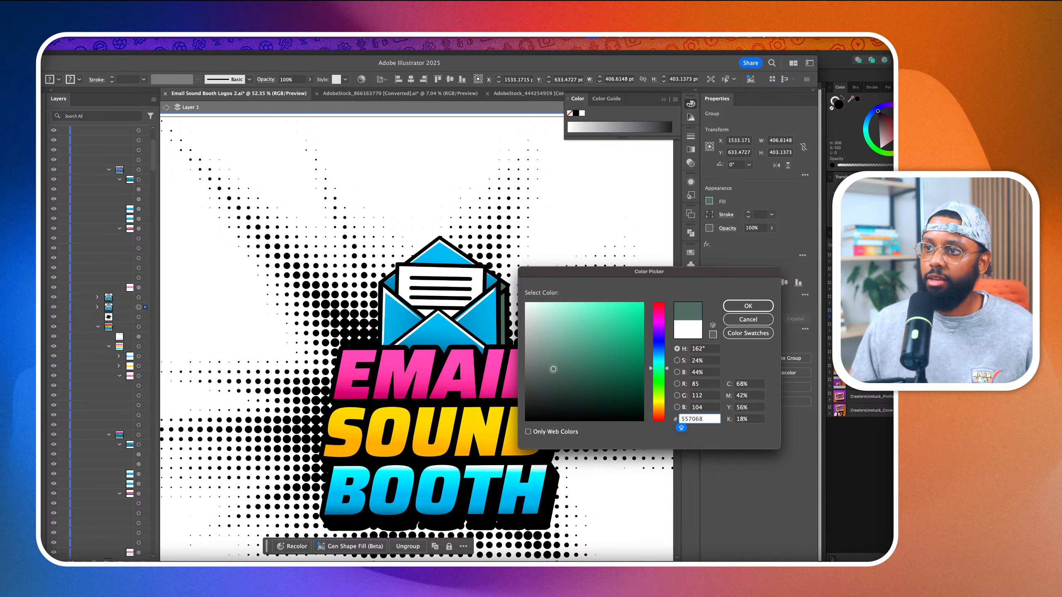
click(748, 306)
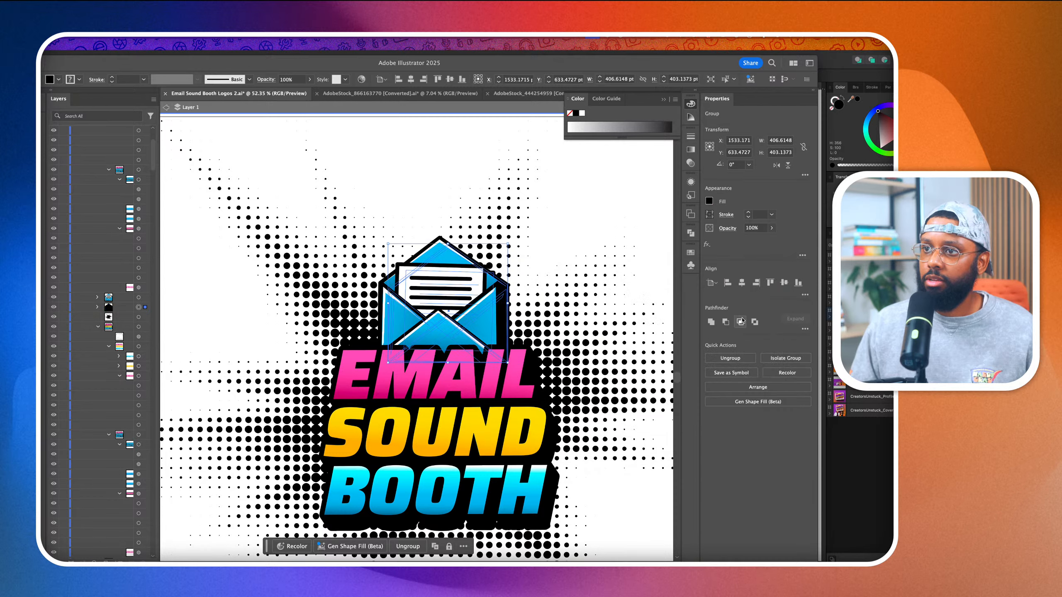
click(711, 322)
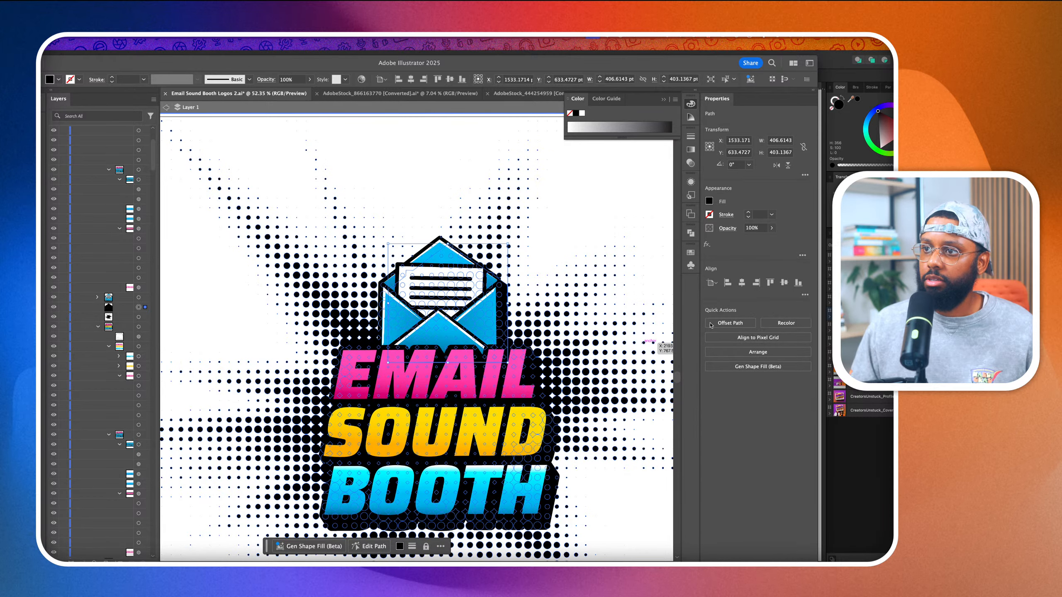
Nudge the black shadow shape closer to the envelope and create a 20 pt offset path from it
drag(508, 320, 504, 321)
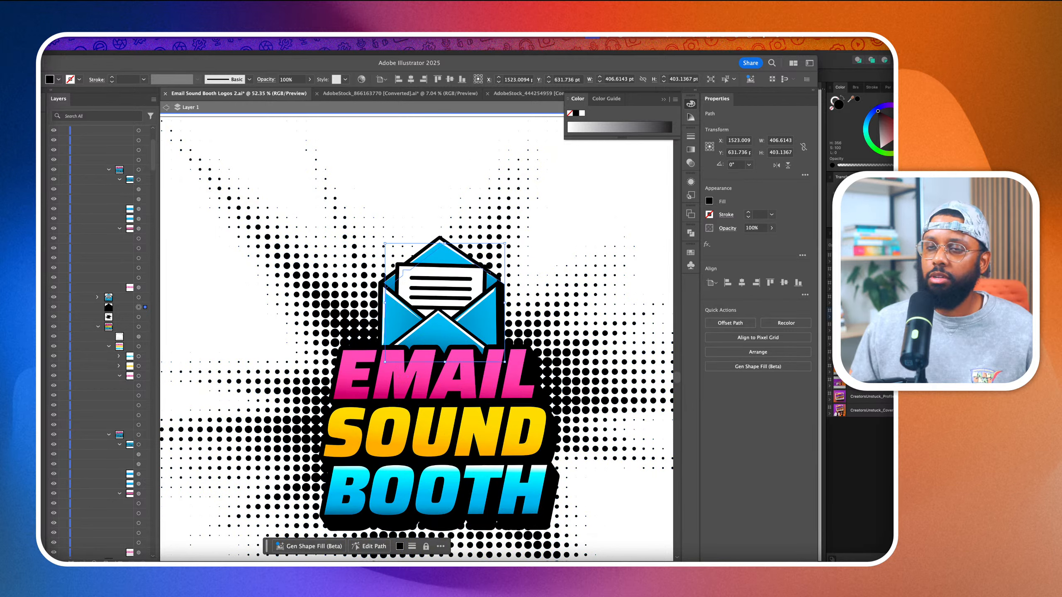
click(60, 36)
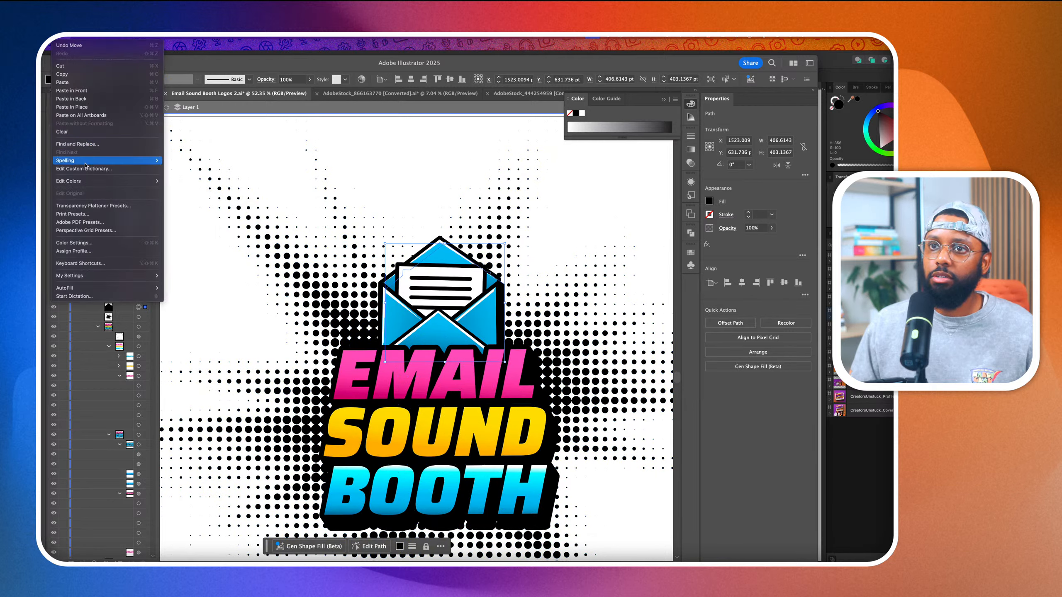
mouse_move(80, 36)
mouse_move(112, 239)
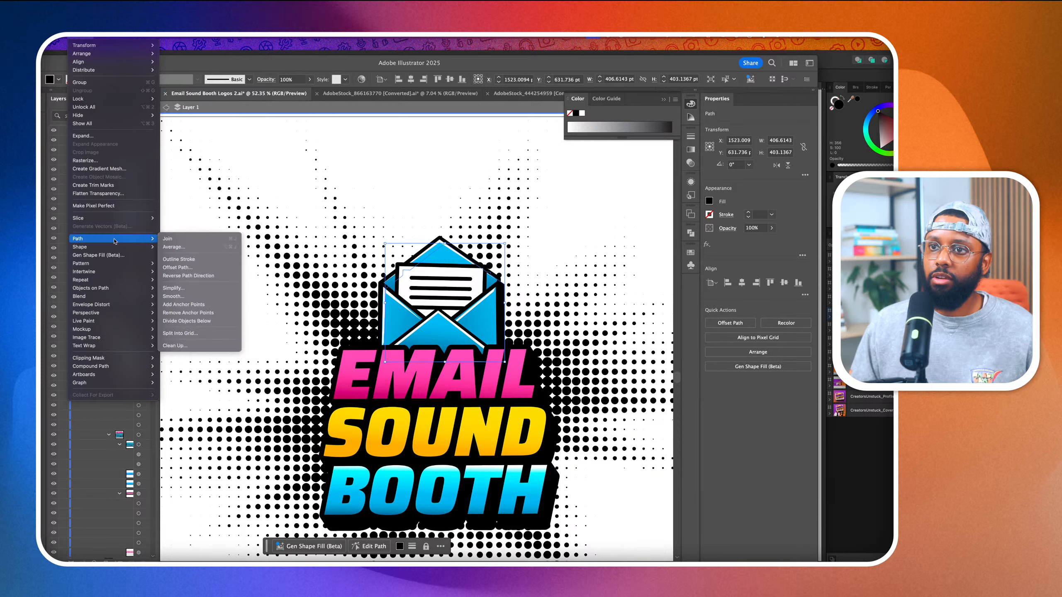
click(178, 267)
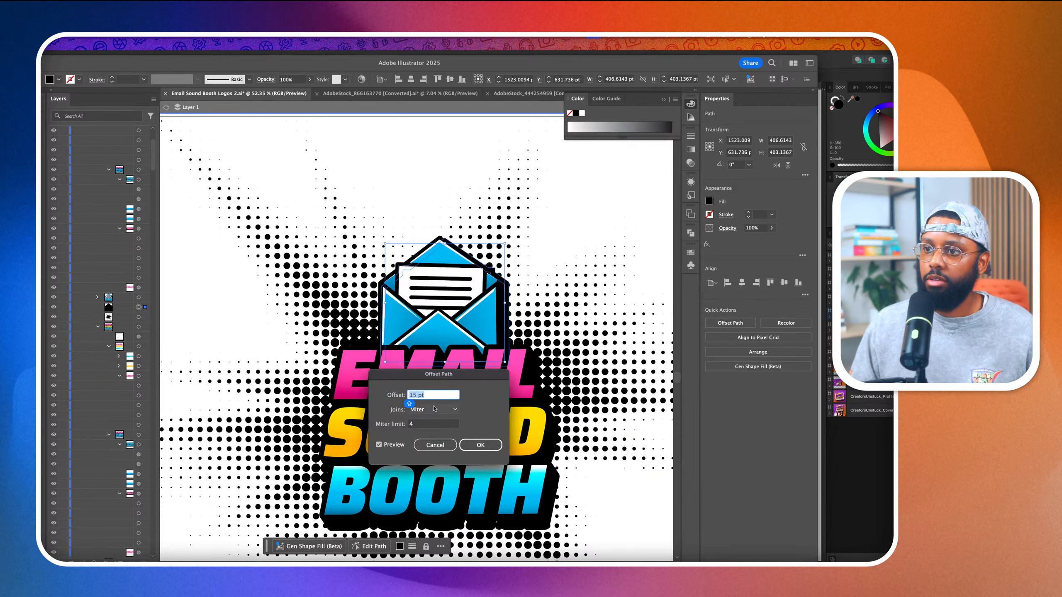
text(20)
key(Tab)
click(481, 444)
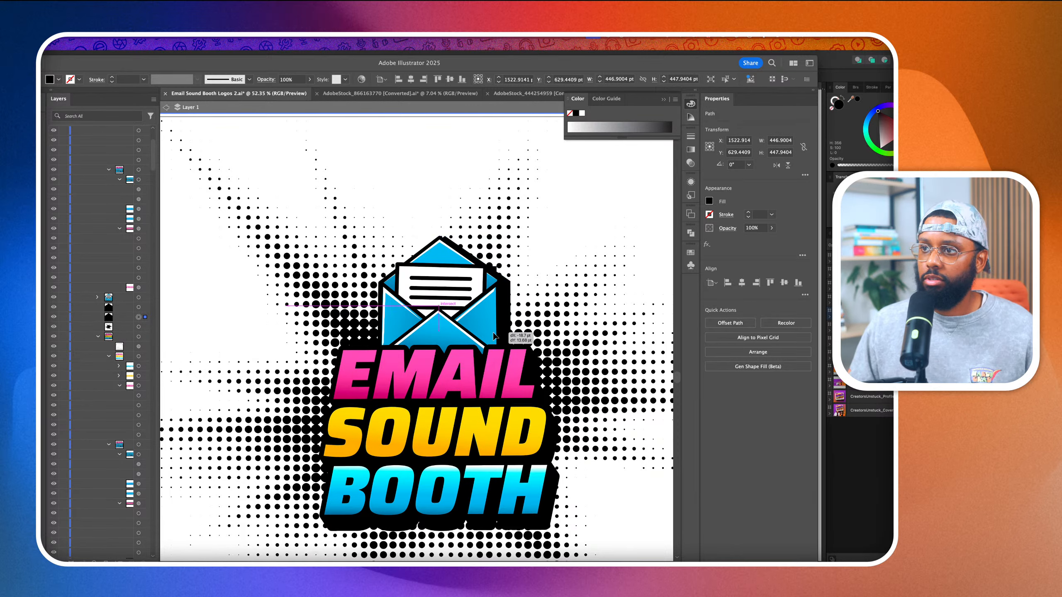
click(506, 325)
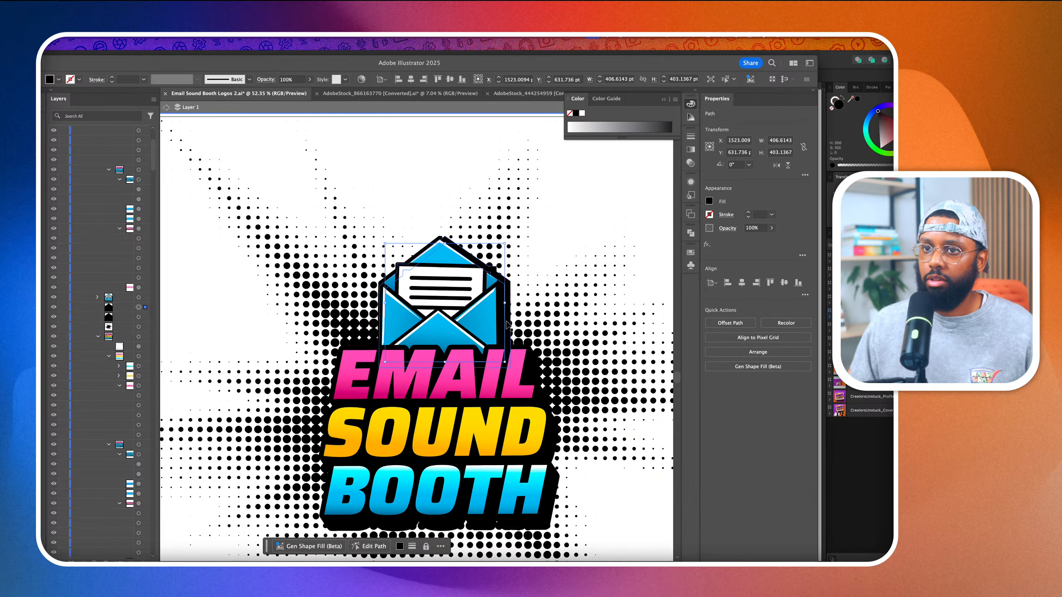
Unite the black envelope shadow with its offset path and shift the merged shape slightly left behind the envelope
shift+click(139, 317)
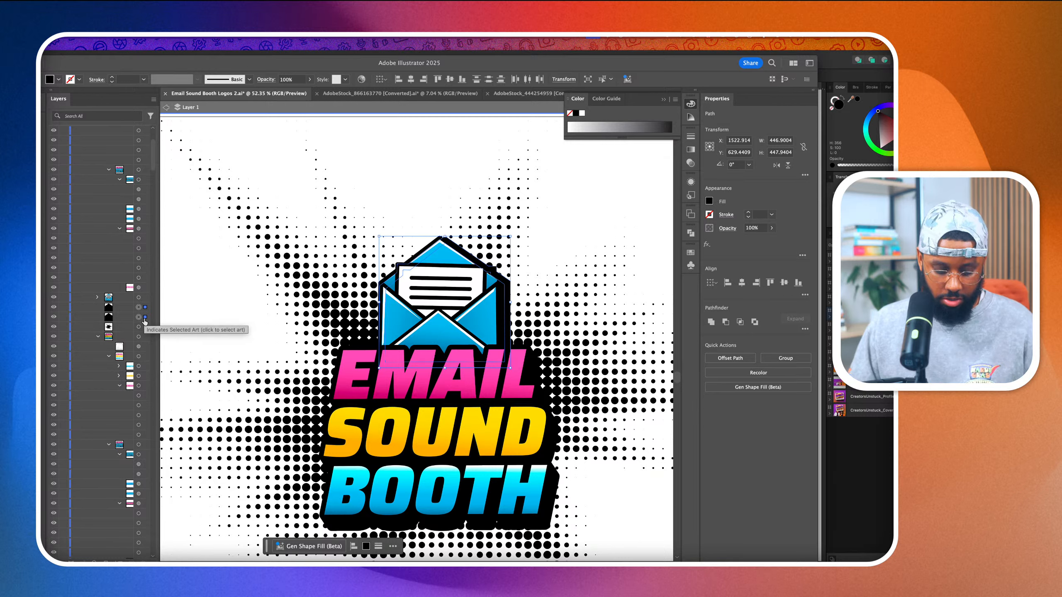
click(711, 321)
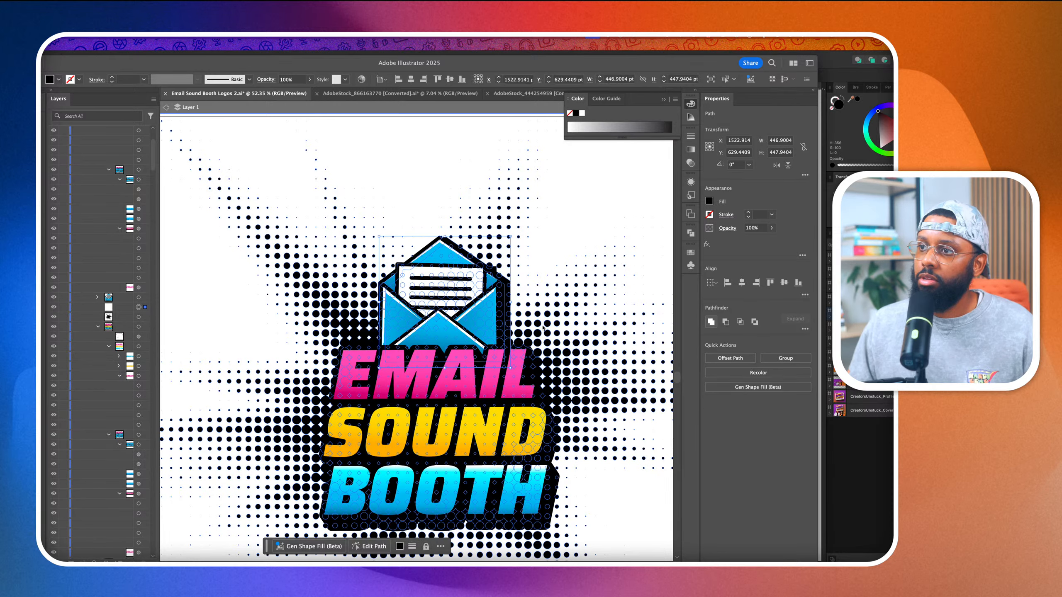
drag(493, 315, 499, 316)
drag(499, 314, 498, 314)
scroll(499, 314, down, 10)
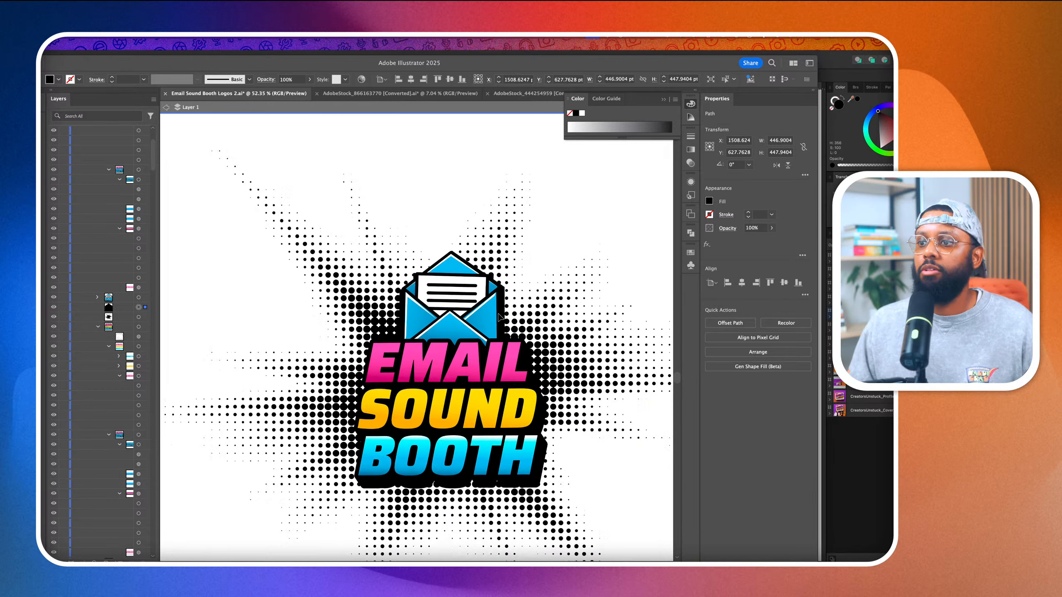
scroll(498, 314, right, 2)
click(564, 314)
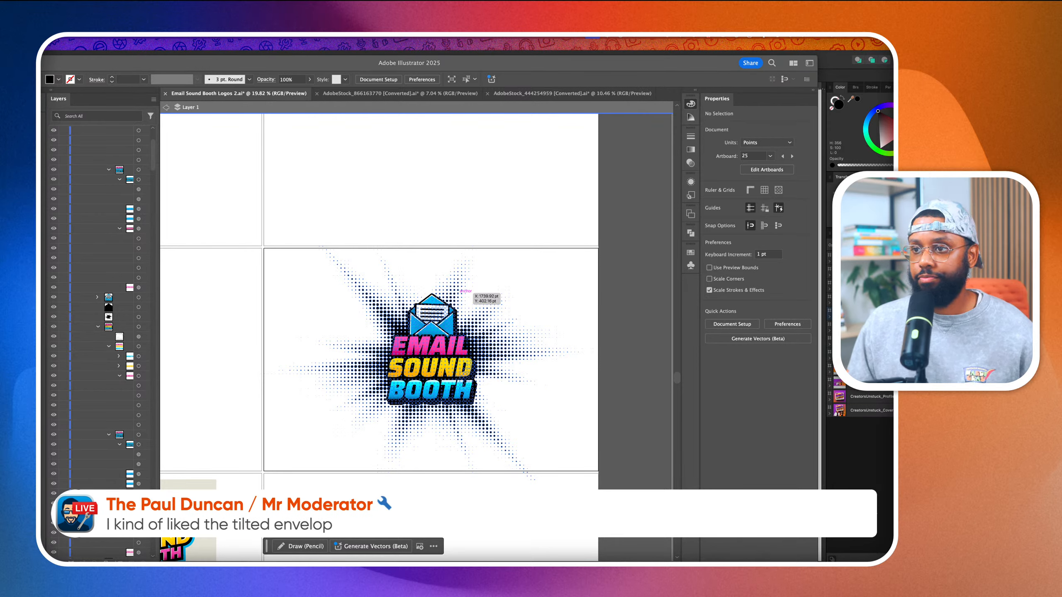
Tilt the envelope and its black shadow together counterclockwise and reposition them just above the EMAIL lettering
click(438, 337)
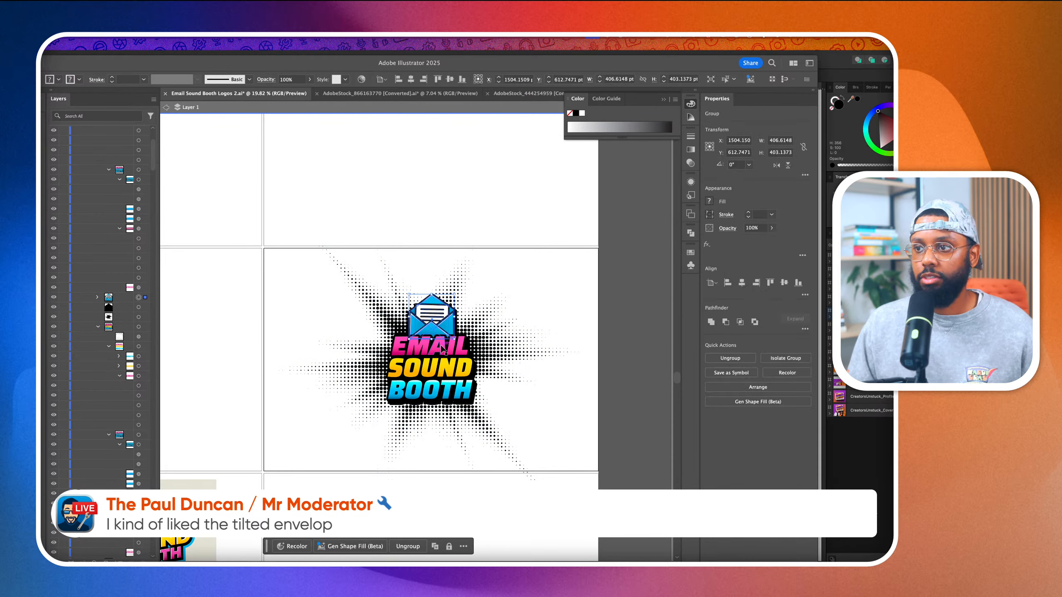
key(super+equal)
shift+click(143, 307)
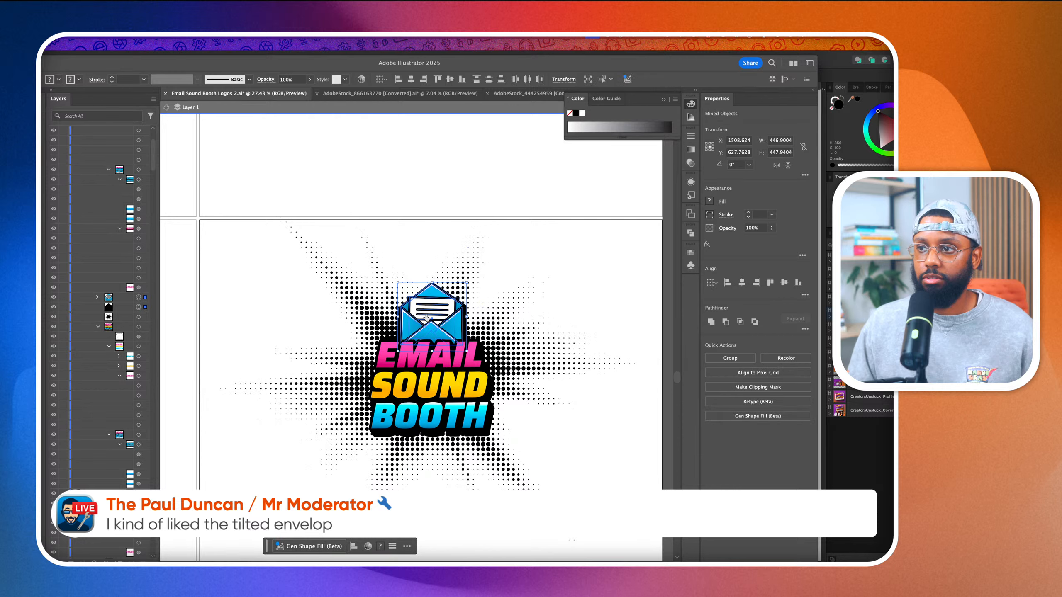
drag(471, 280, 458, 273)
scroll(465, 335, up, 4)
drag(436, 338, 439, 344)
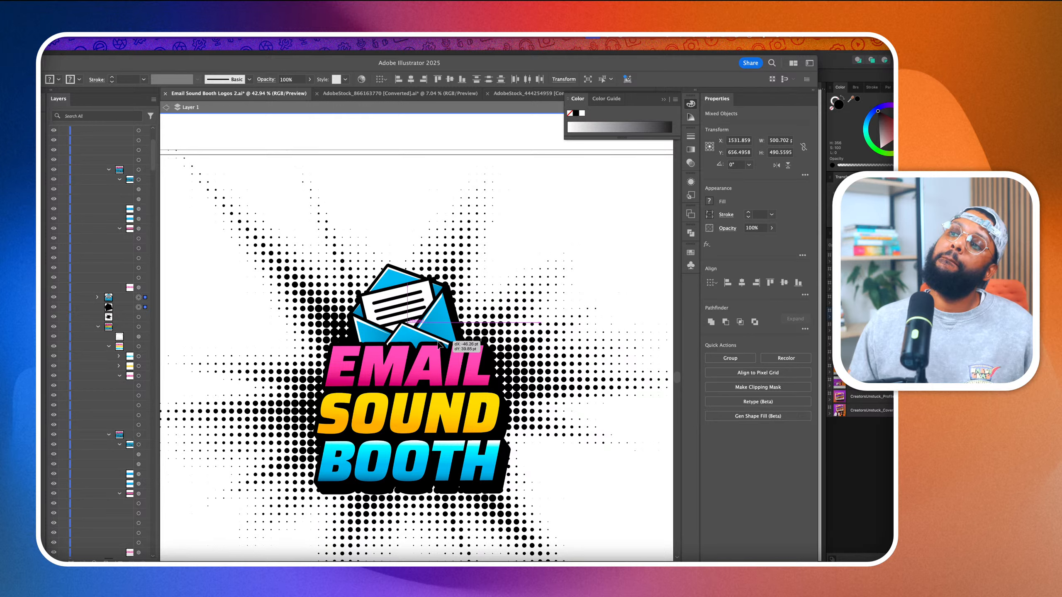
drag(439, 344, 439, 345)
Hide the small white highlight paths inside the tilted envelope's group
click(97, 297)
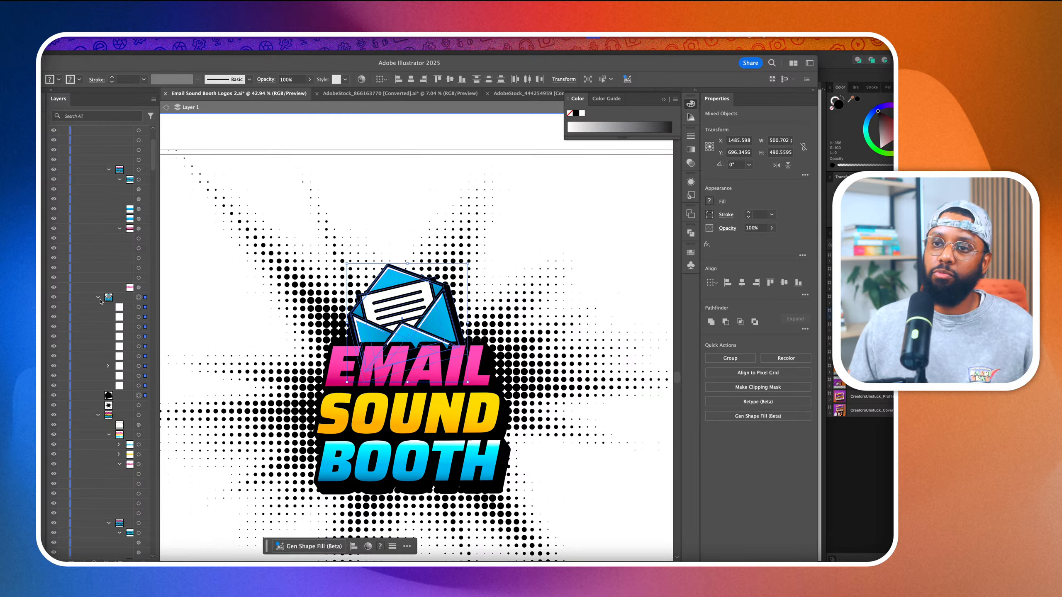
click(139, 308)
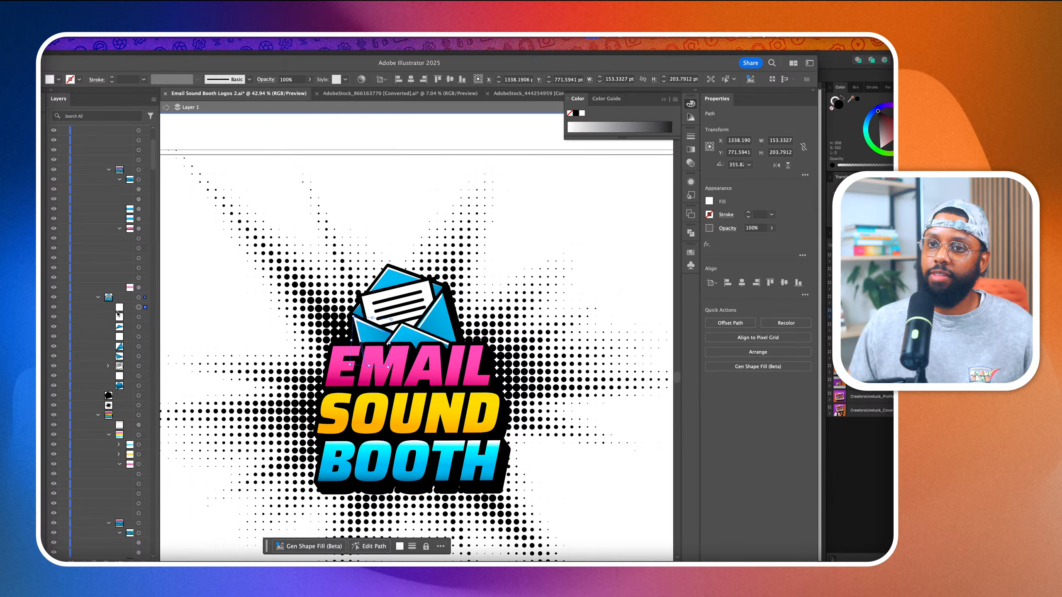
key(ctrl+shift+a)
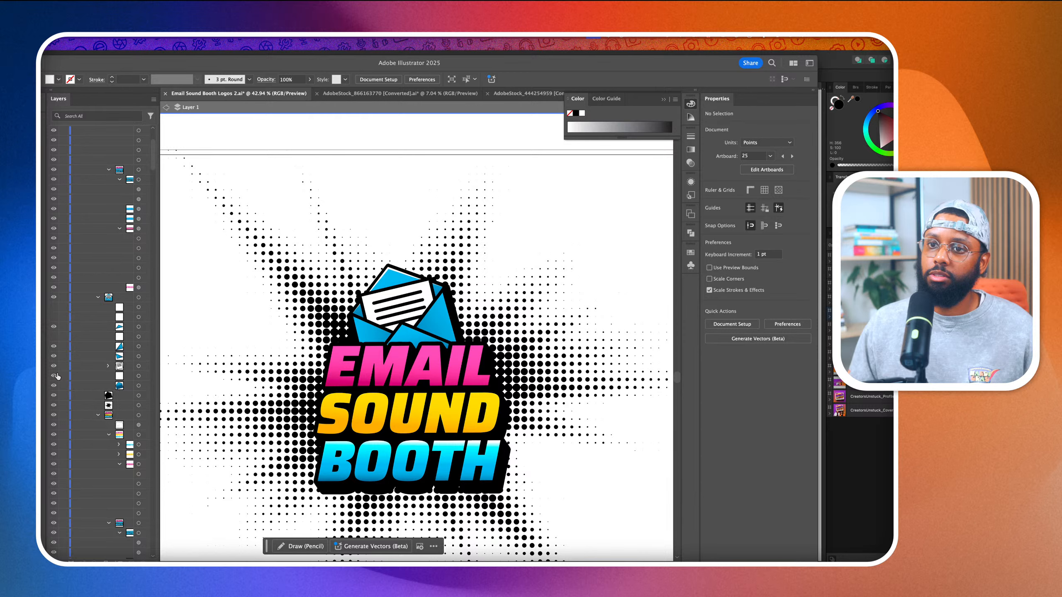
key(ctrl+0)
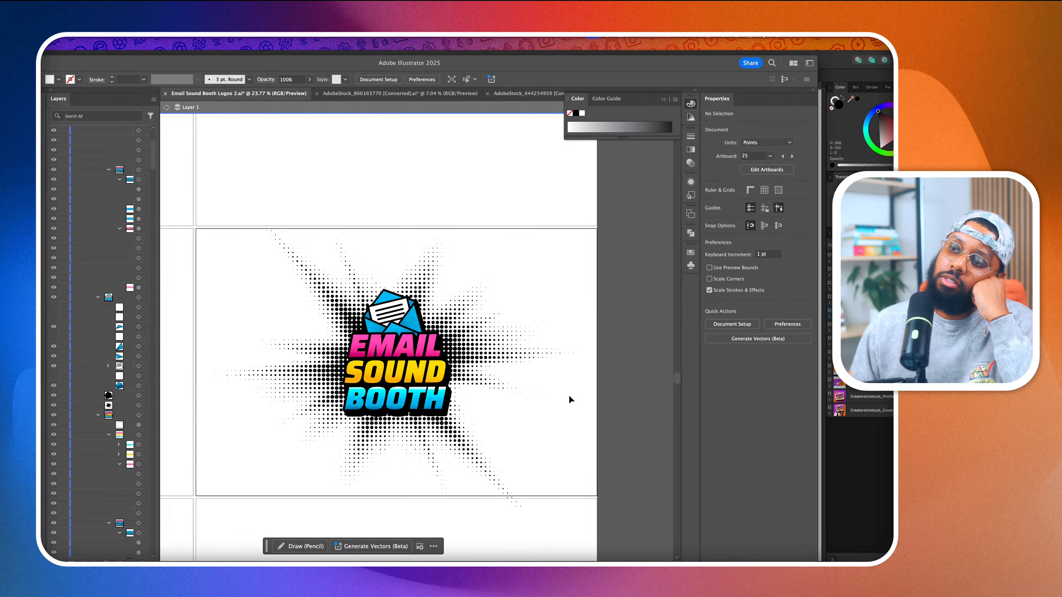
Copy the group of four black halftone circles from the AdobeStock_866163770 document
scroll(569, 394, down, 3)
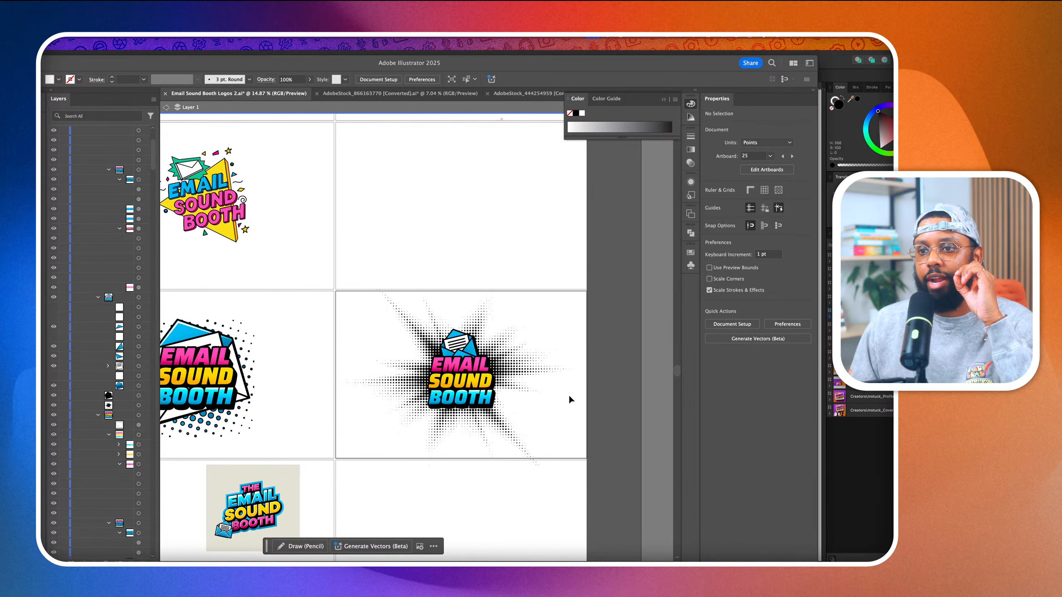
scroll(569, 394, down, 2)
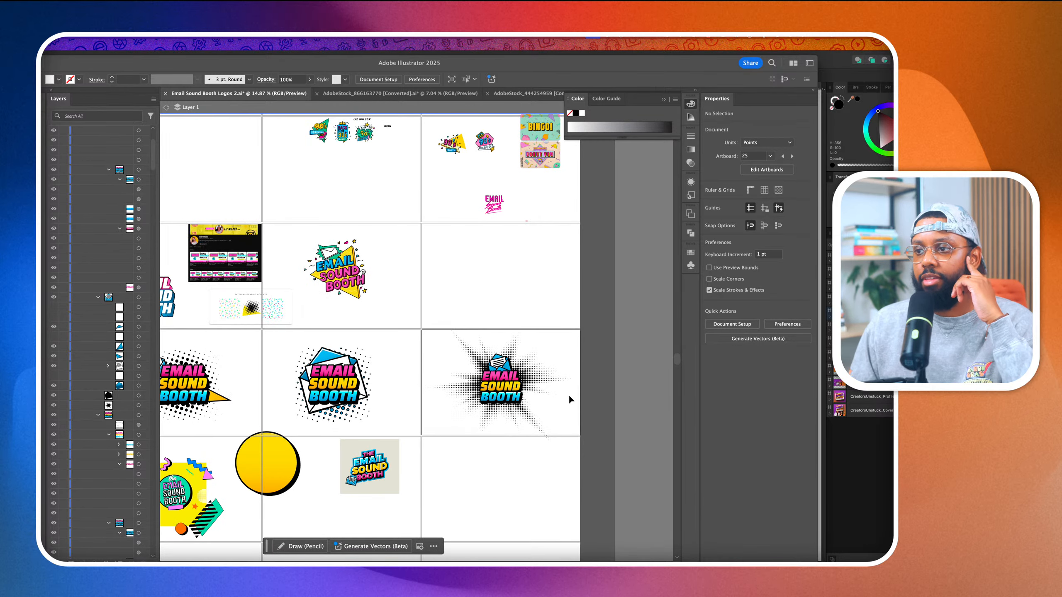
click(342, 420)
scroll(342, 420, left, 2)
click(225, 409)
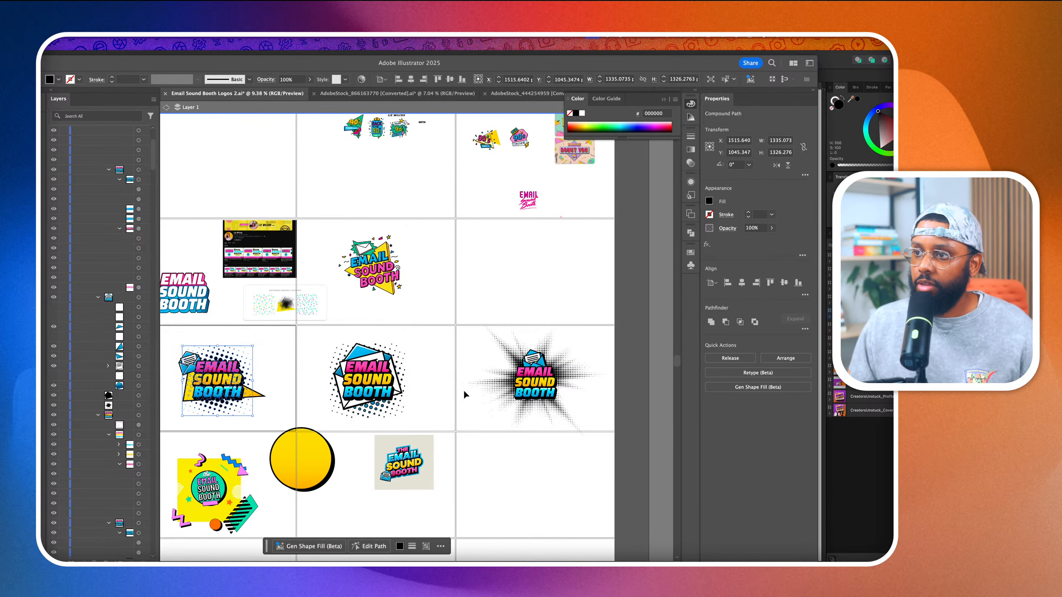
click(386, 96)
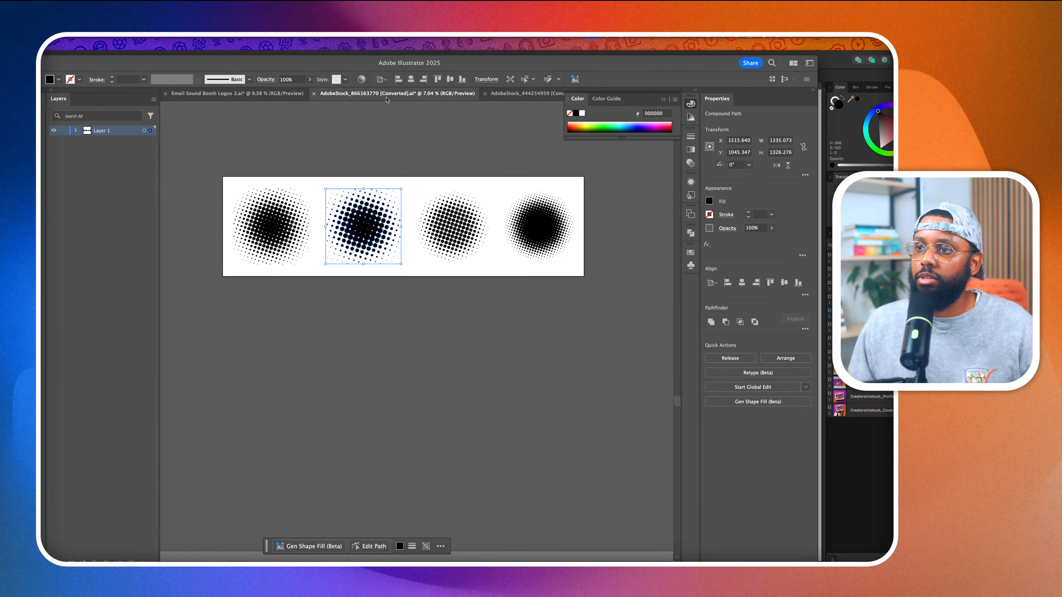
click(528, 190)
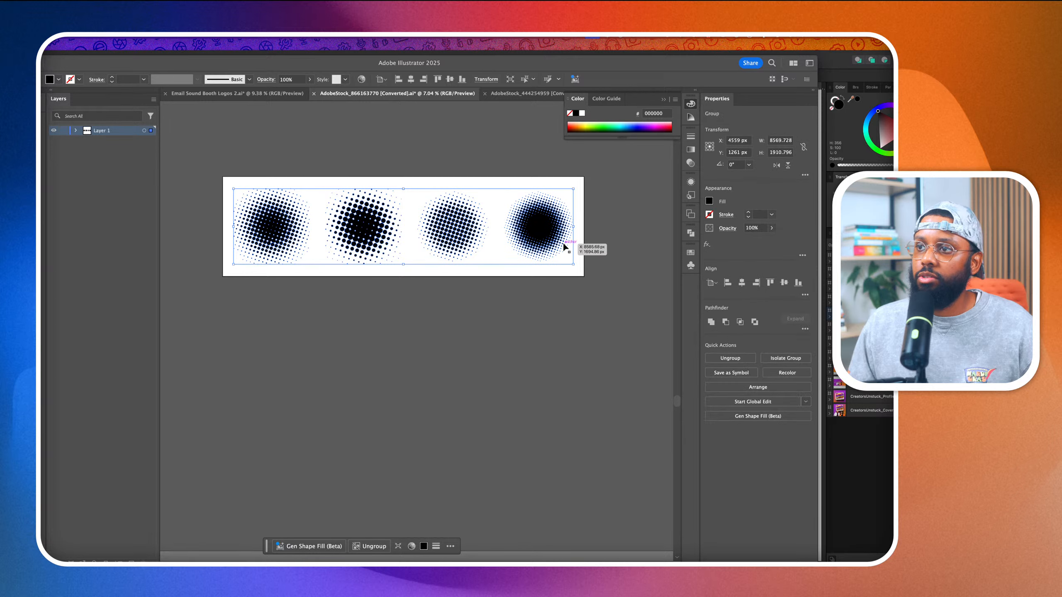
click(241, 184)
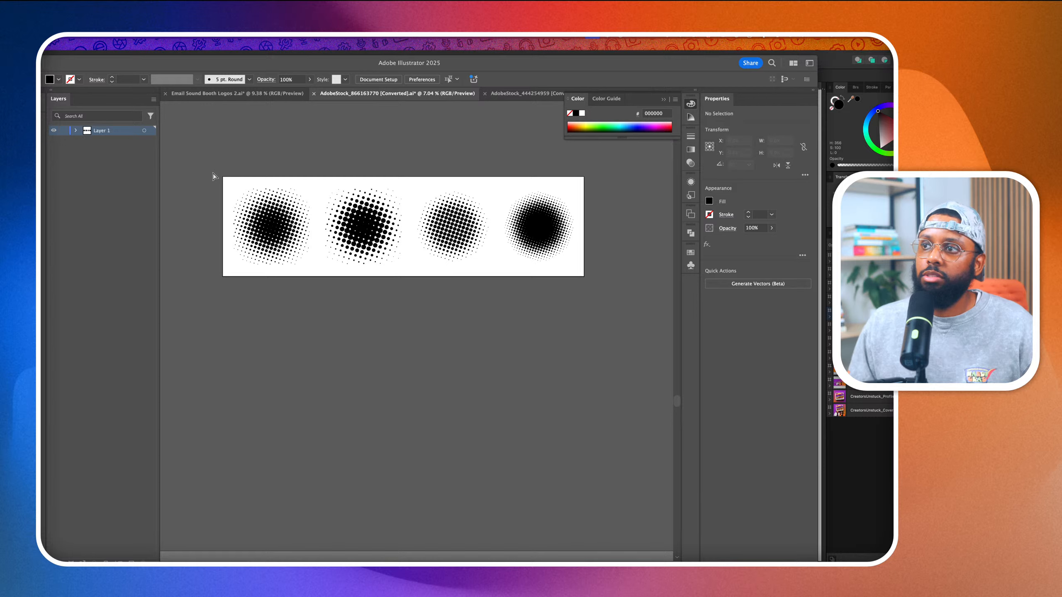
drag(212, 174, 314, 276)
click(592, 346)
key(super+a)
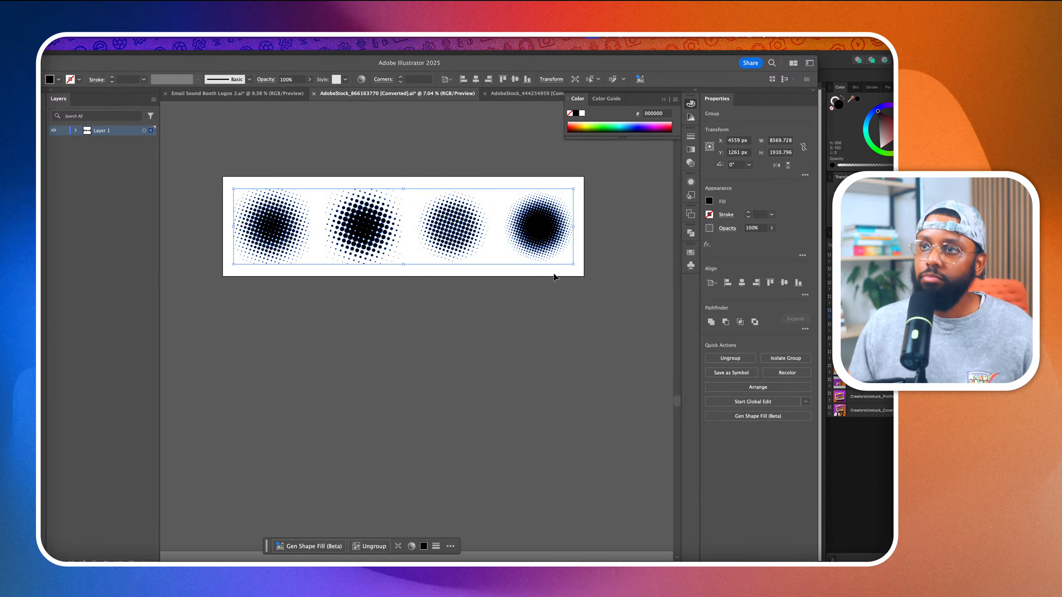
key(super+c)
Paste the halftone circles into the Email Sound Booth Logos 2 document and shrink them to about 2395 pt wide on the empty artboard below the burst concept
click(213, 97)
scroll(354, 338, down, 5)
scroll(354, 338, right, 5)
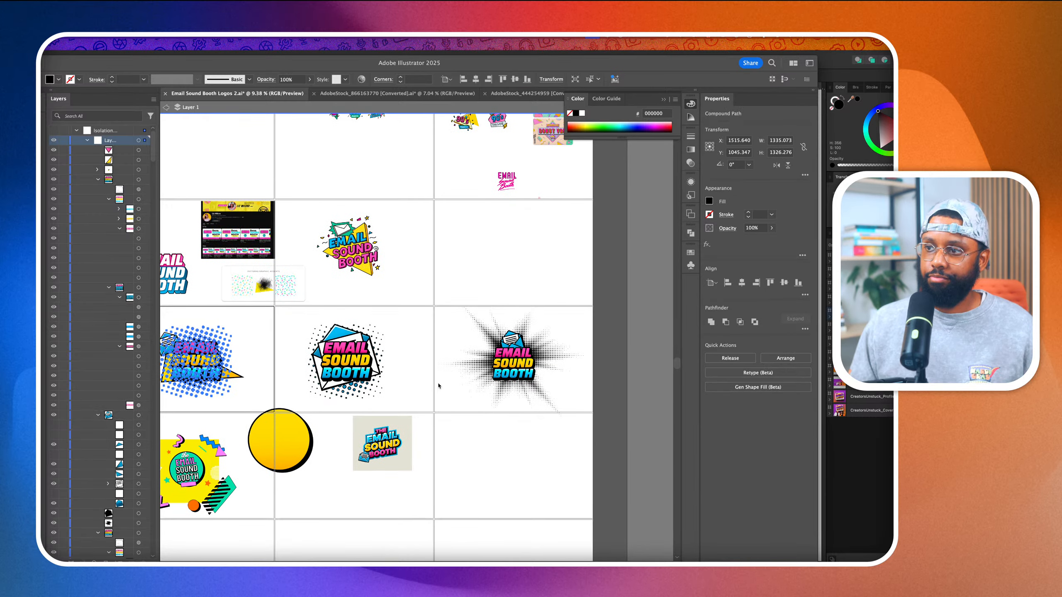
key(super+v)
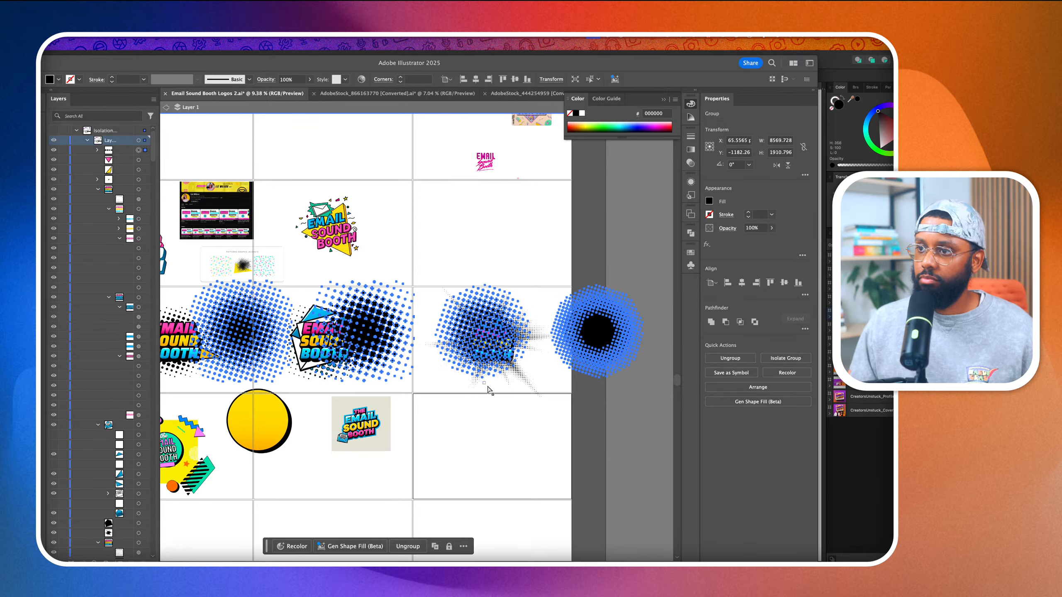
scroll(487, 385, down, 5)
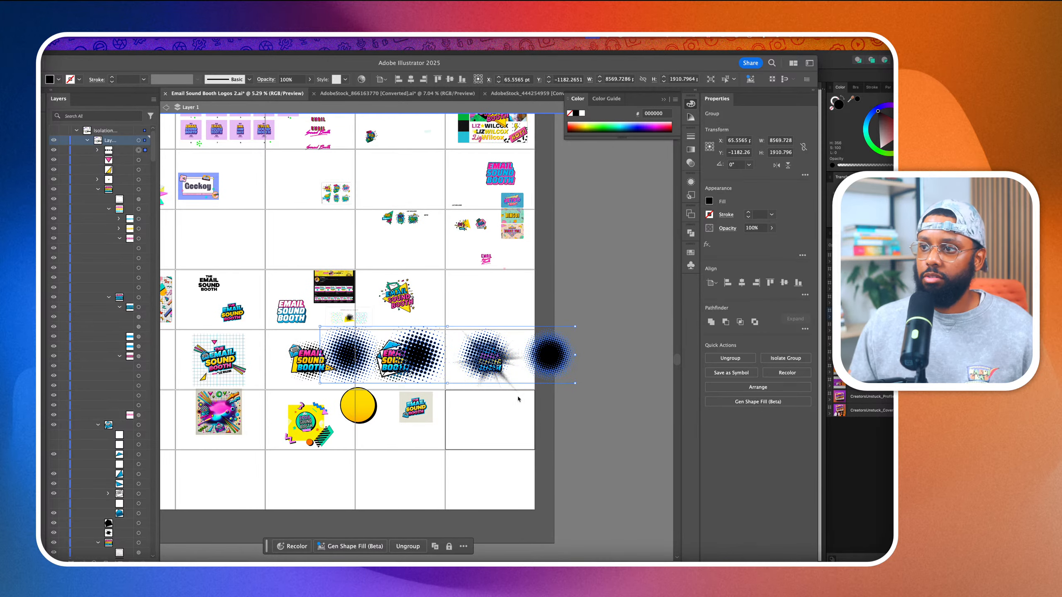
drag(575, 384, 527, 418)
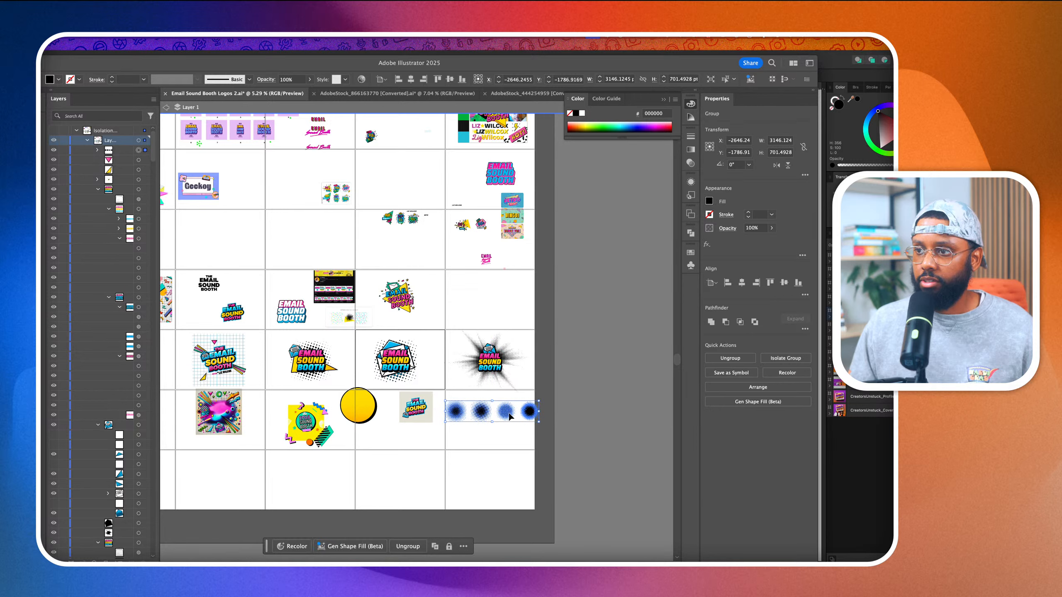
scroll(544, 422, up, 5)
click(510, 422)
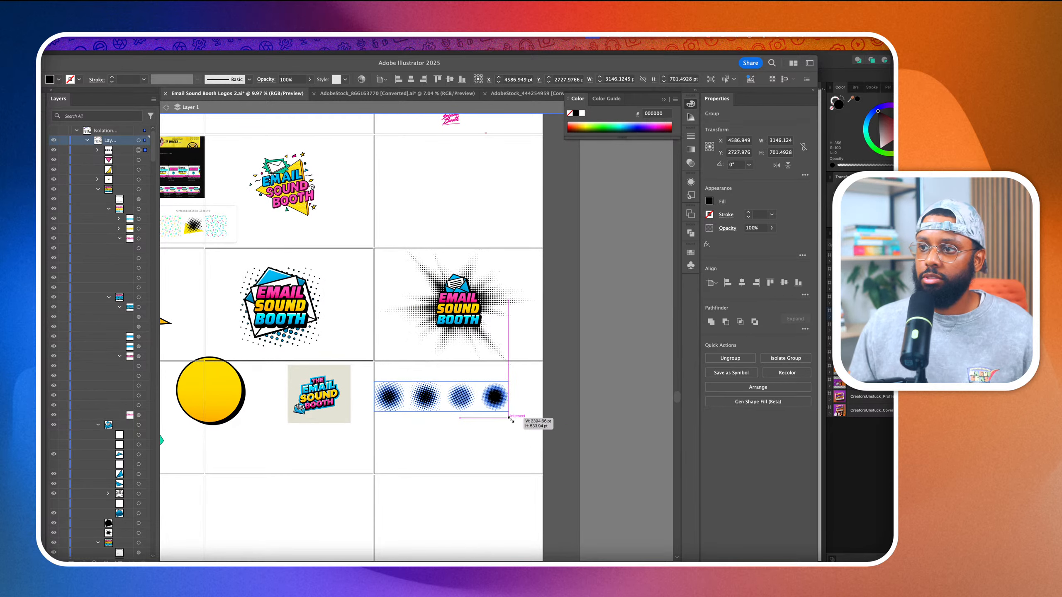
scroll(515, 442, up, 3)
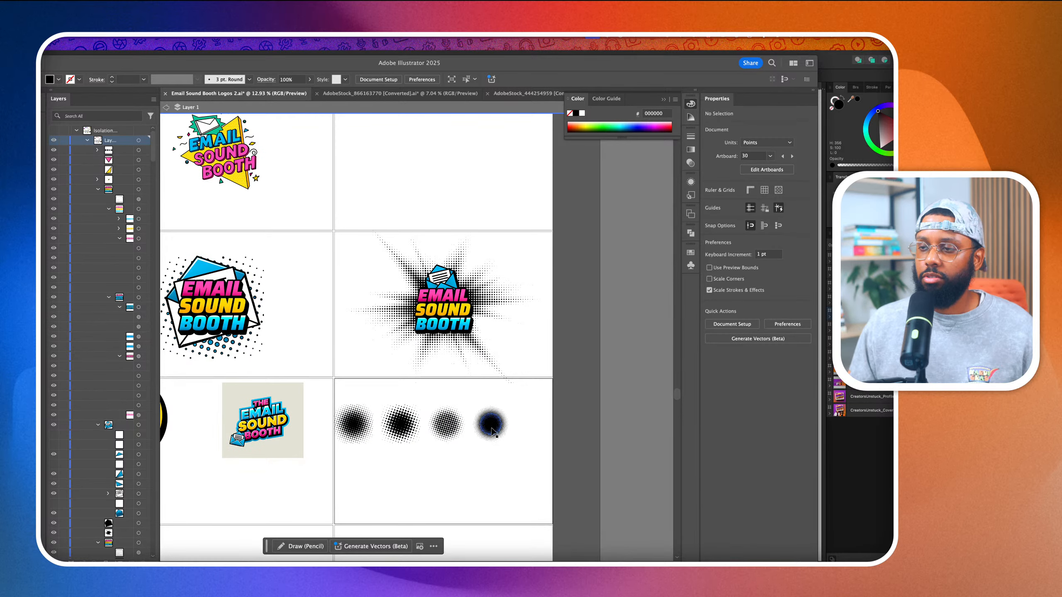
Cut the halftone circle group and paste it directly in front of the burst, beneath the envelope and lettering
click(494, 433)
key(Delete)
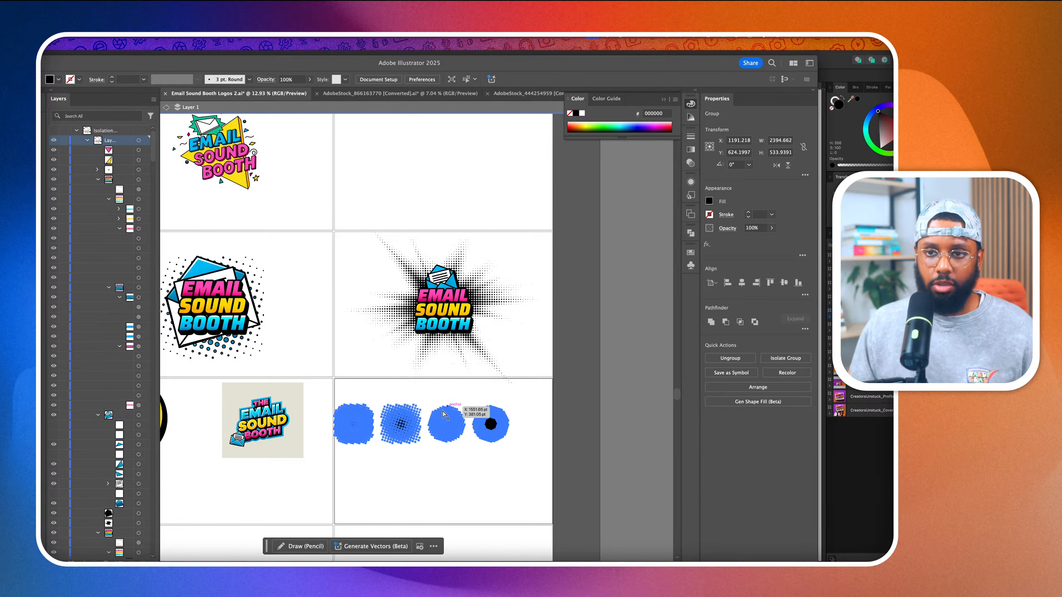
click(413, 341)
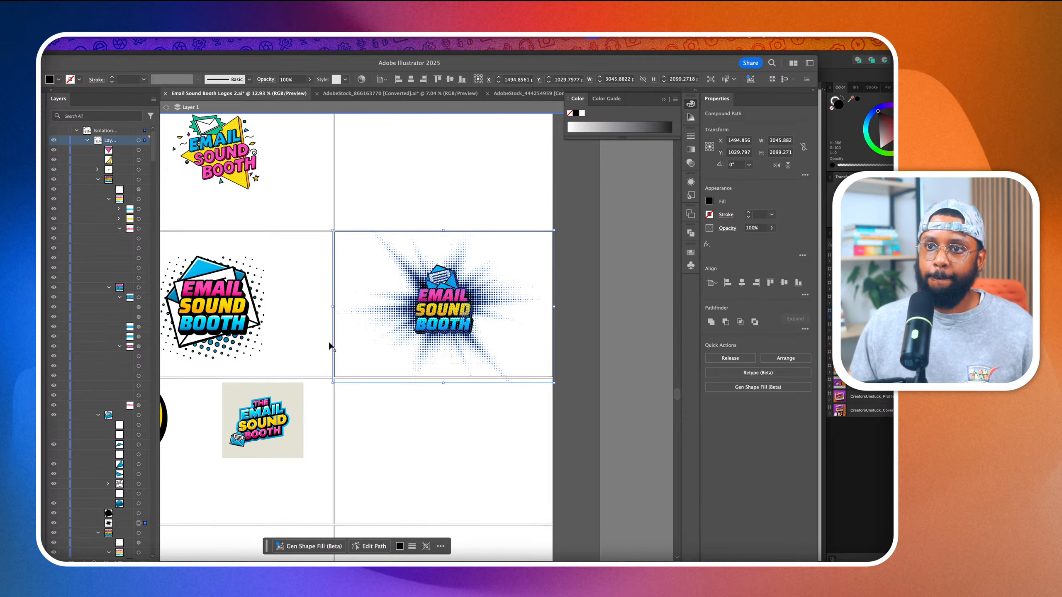
scroll(140, 454, down, 3)
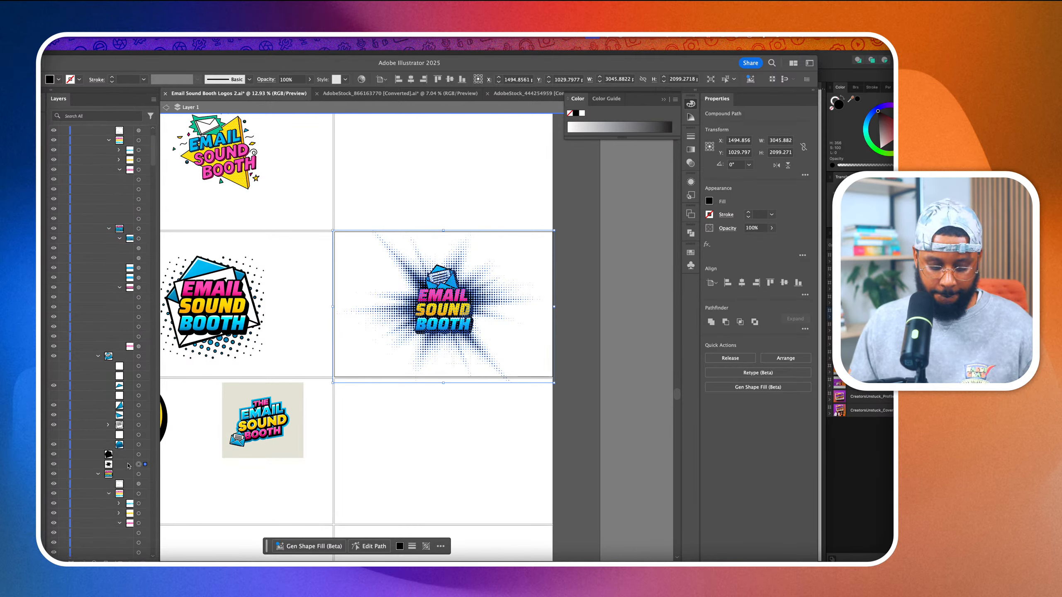
key(super+f)
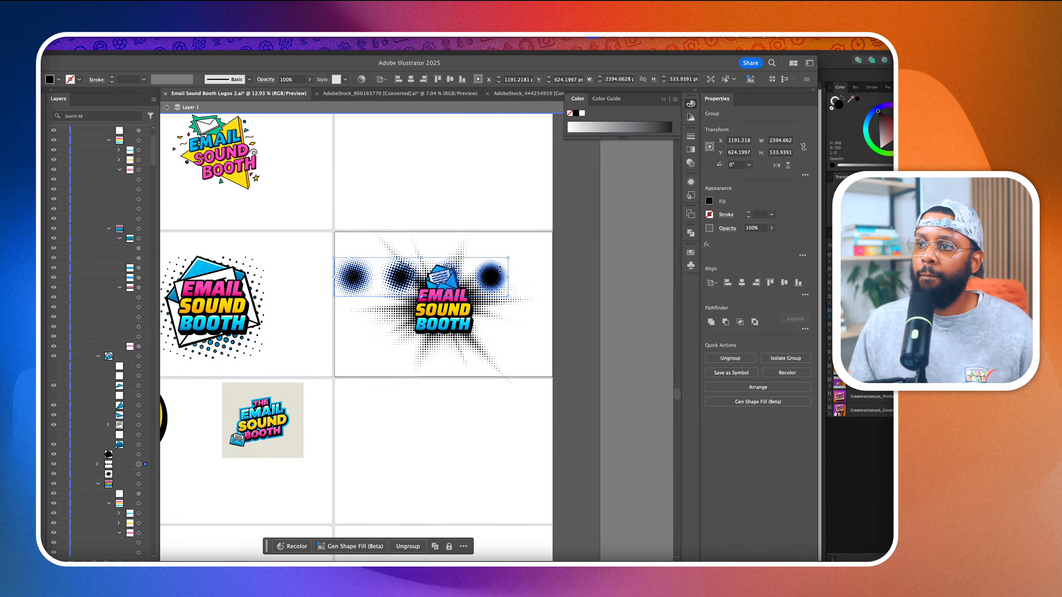
Enlarge the halftone circle group to about 5802 pt wide and position its solid-centred circle behind the logo
drag(469, 296, 549, 377)
drag(515, 313, 445, 307)
drag(480, 350, 486, 361)
drag(466, 321, 456, 320)
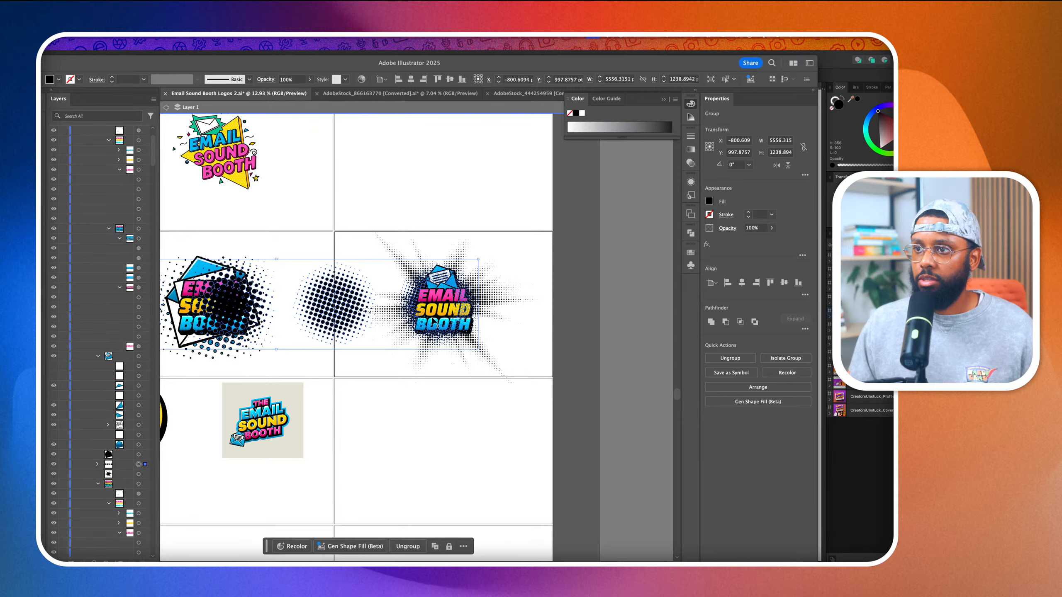
scroll(437, 324, up, 3)
drag(515, 377, 527, 391)
drag(485, 343, 484, 346)
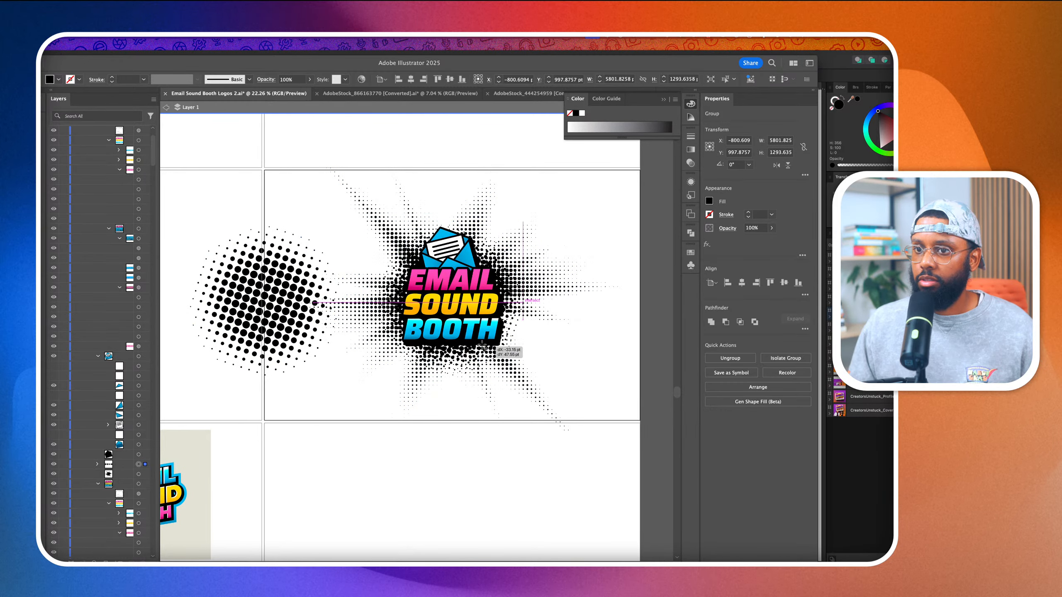
Compare the backdrops by toggling the burst's visibility, leave the burst shown and hide the halftone circle group
click(55, 475)
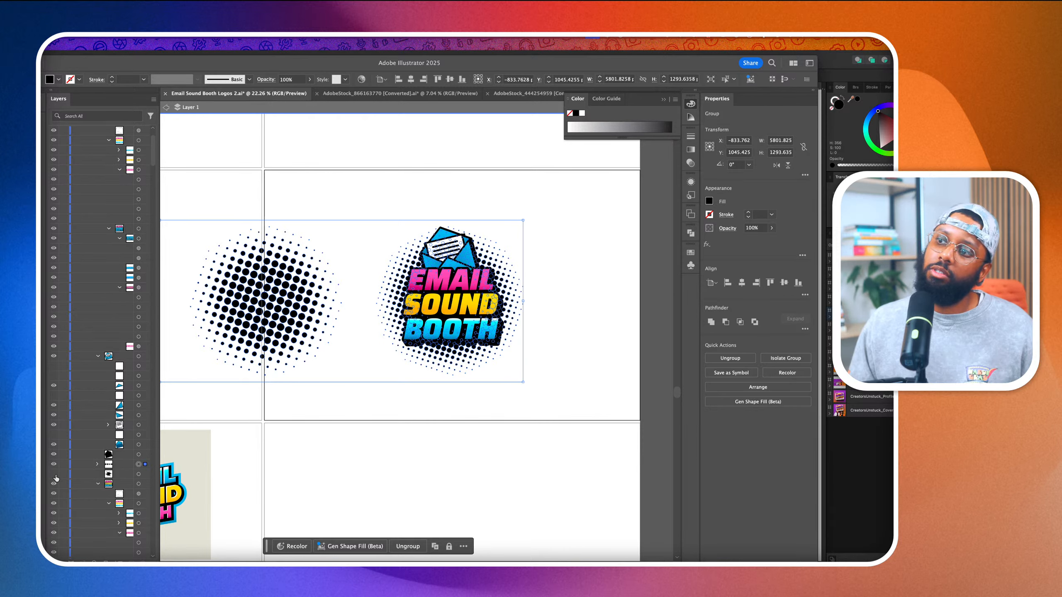
click(55, 476)
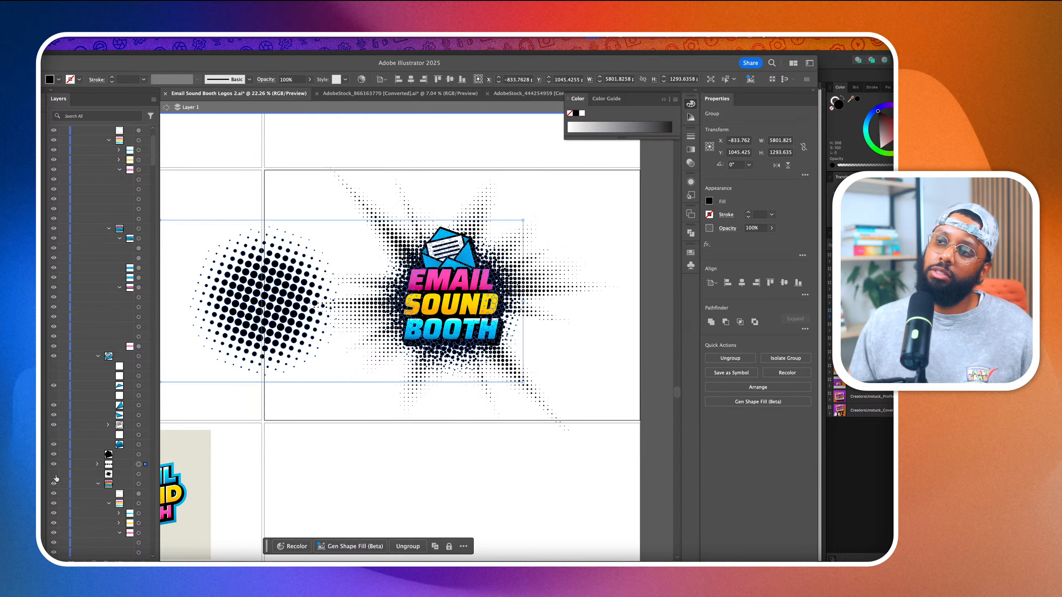
click(54, 477)
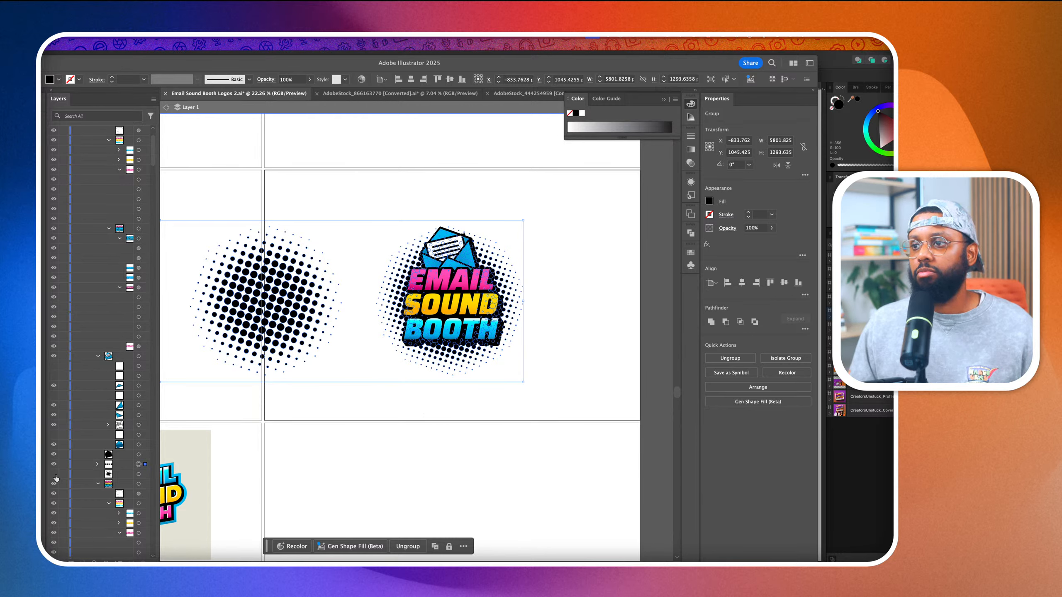
click(55, 475)
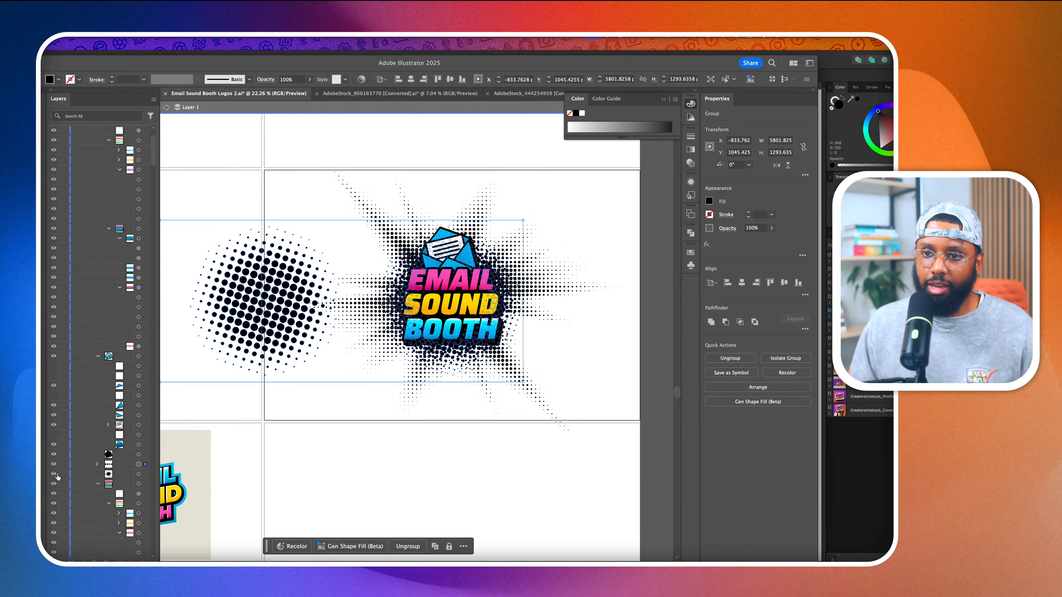
click(54, 464)
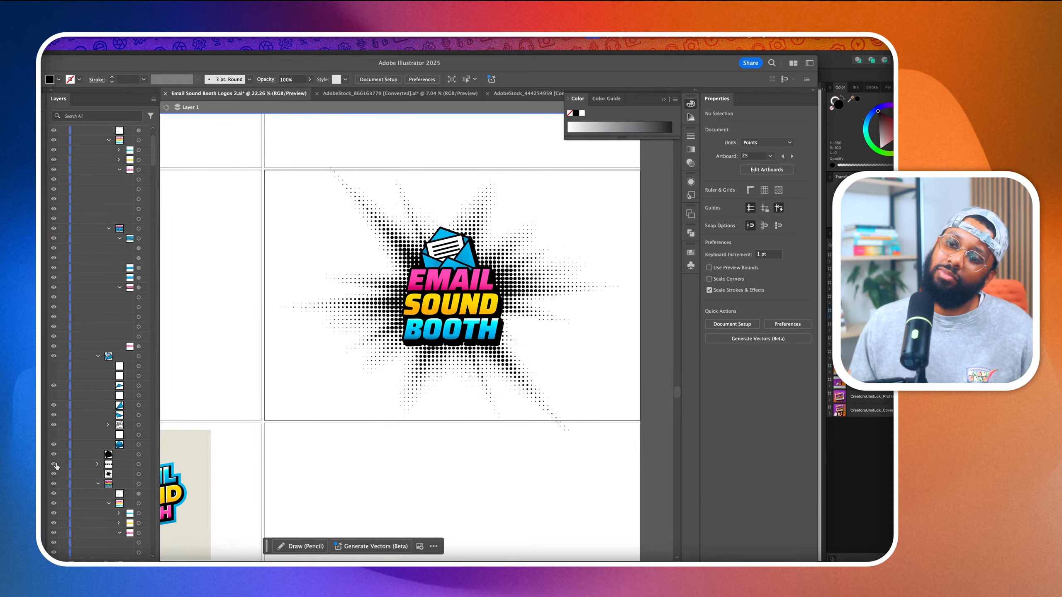
Show the halftone circle group instead of the burst and try its different circles behind the logo
click(55, 464)
click(54, 475)
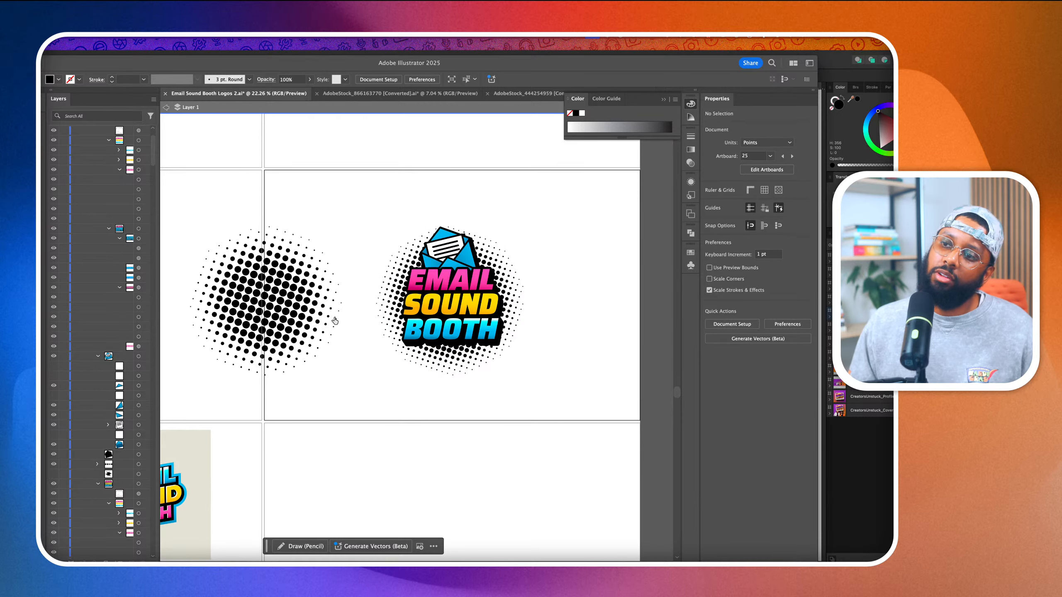
click(476, 321)
drag(323, 326, 600, 321)
key(super+z)
drag(289, 317, 456, 329)
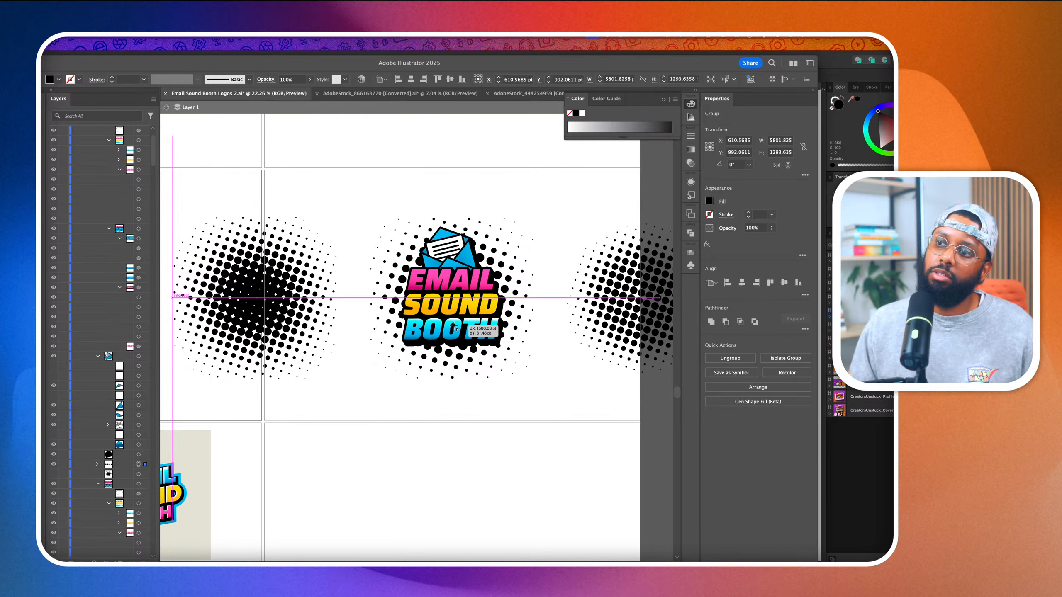
drag(456, 328, 481, 329)
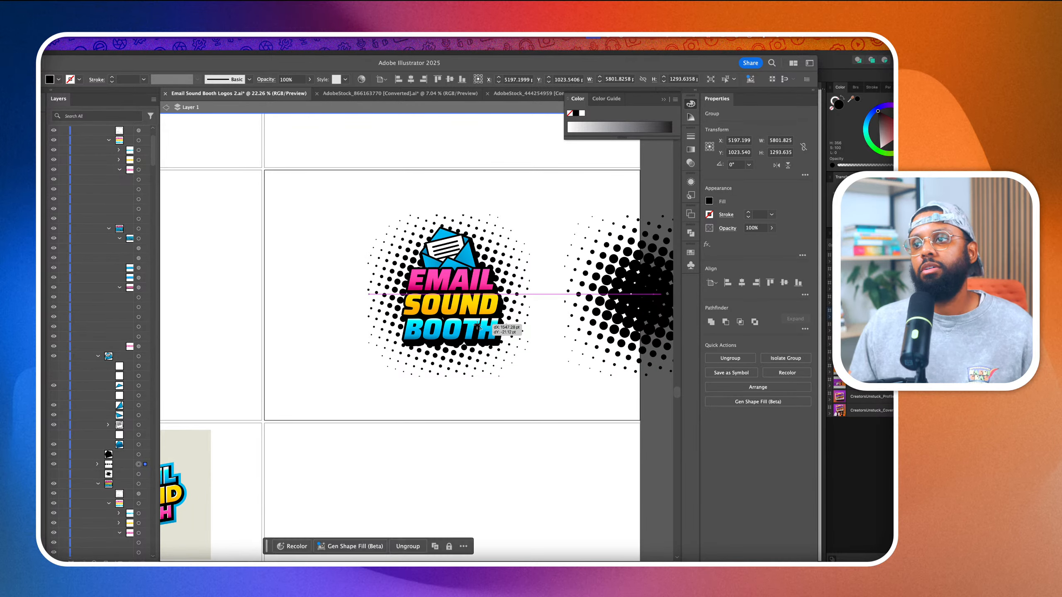
Shift the halftone circle group sideways until its rightmost circle sits centred behind the Email Sound Booth logo
scroll(481, 329, down, 2)
scroll(483, 328, right, 3)
drag(563, 330, 211, 331)
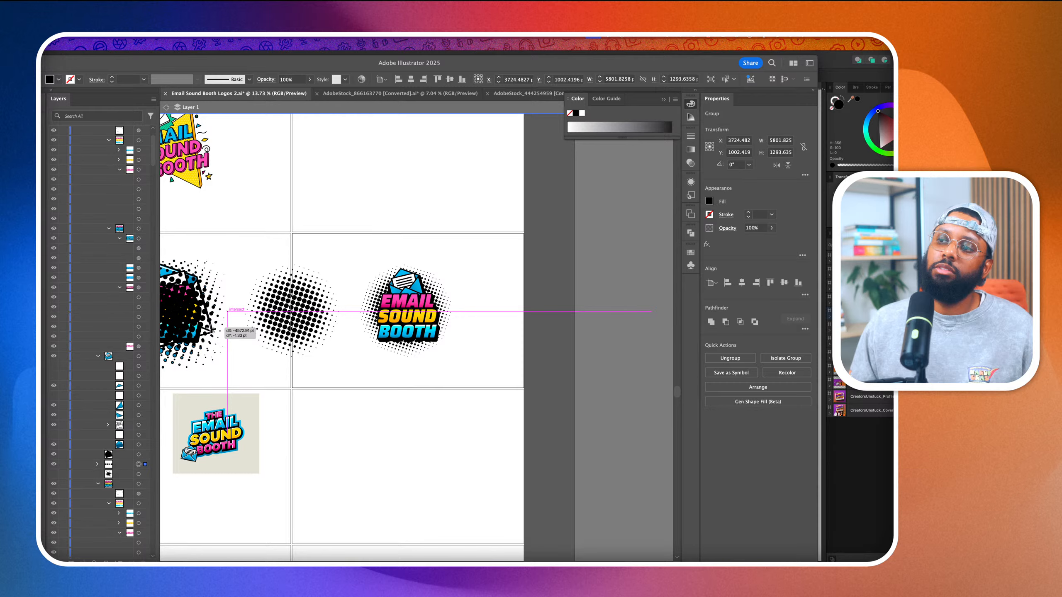
mouse_move(211, 330)
mouse_down()
mouse_move(576, 307)
mouse_move(568, 331)
mouse_move(212, 331)
mouse_up()
Delete the unused halftone circles from the group, keeping only the one behind the logo
click(99, 464)
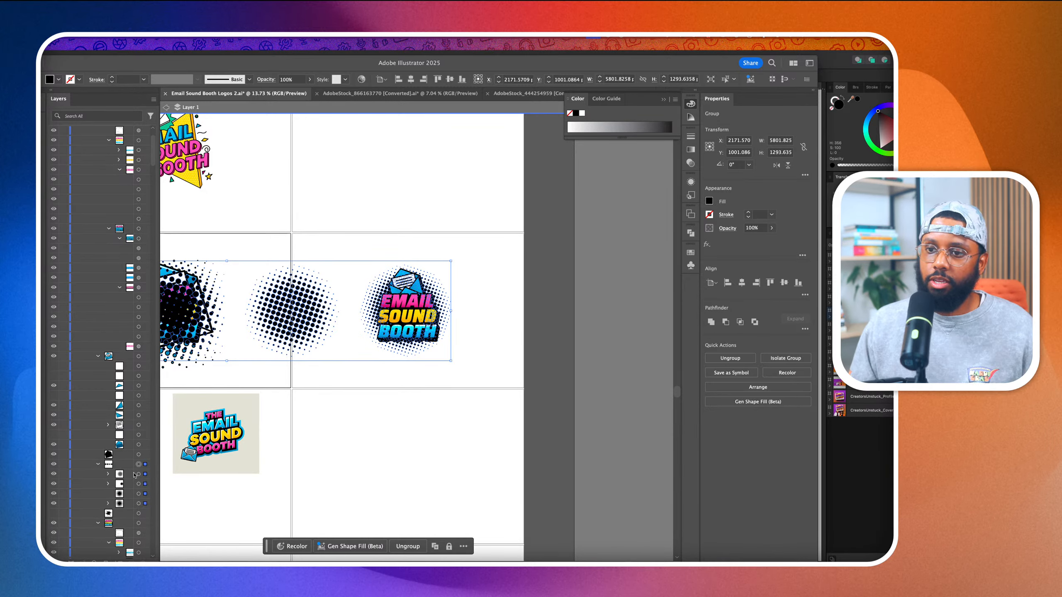
click(145, 481)
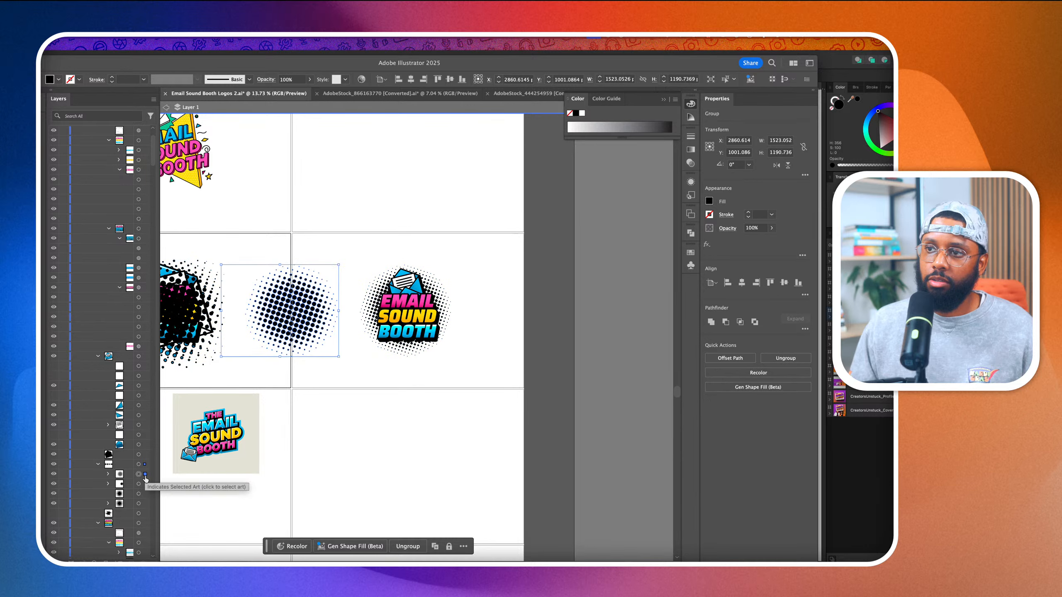
key(Delete)
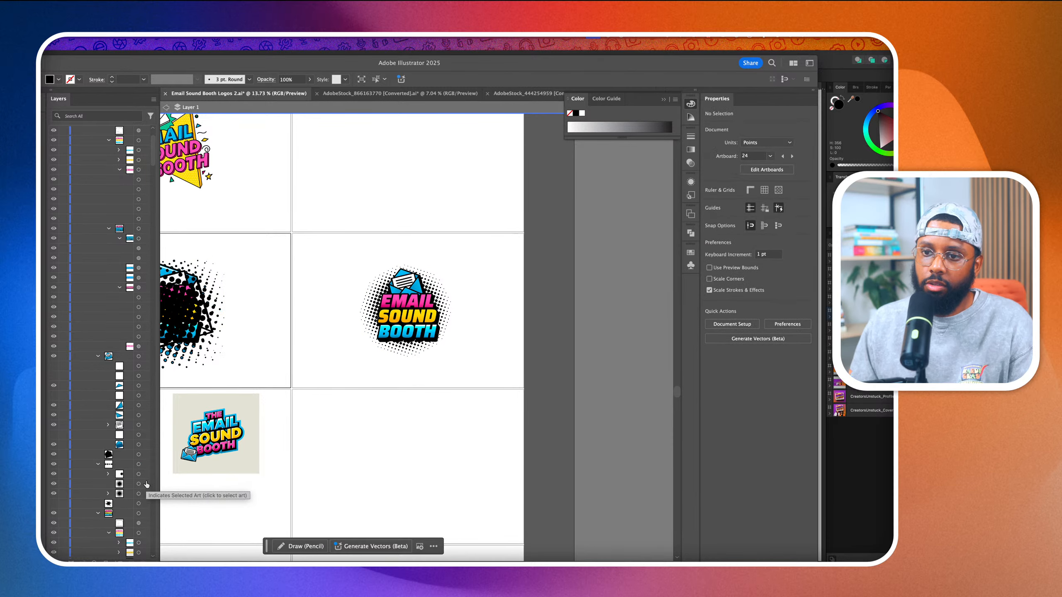
click(146, 474)
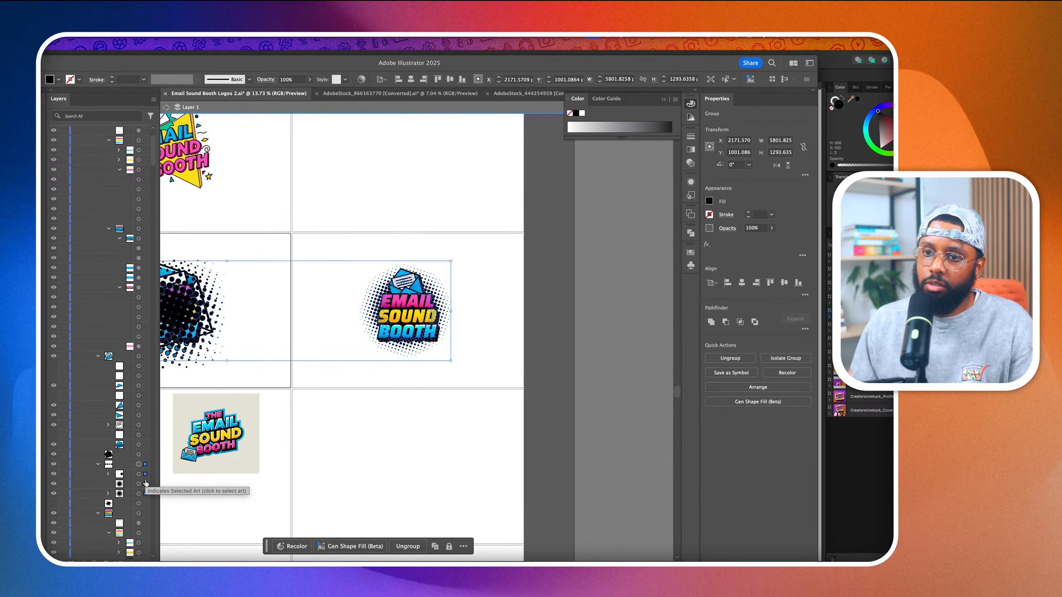
click(146, 476)
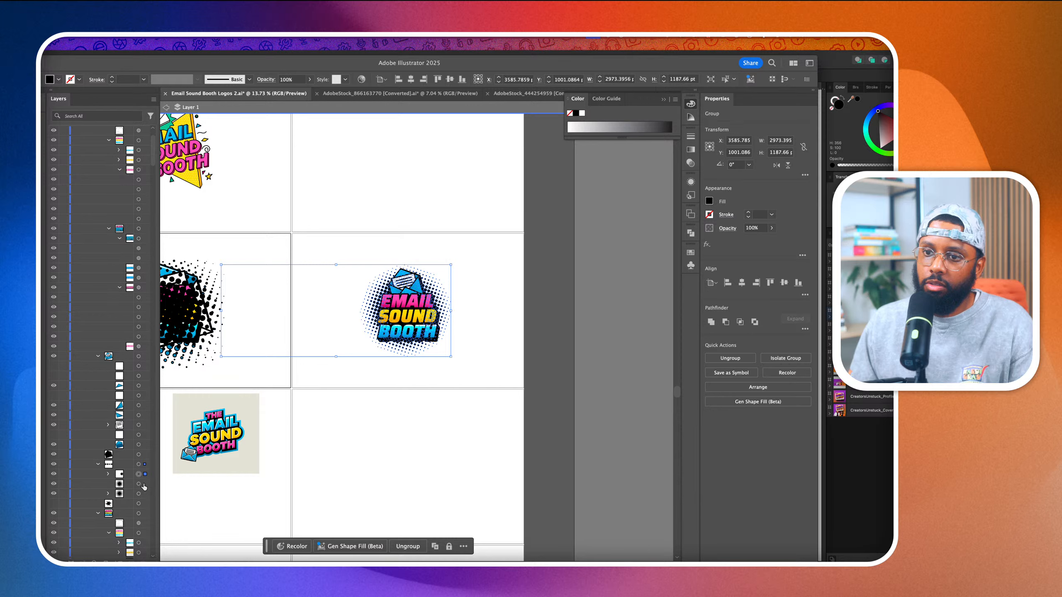
key(Delete)
click(145, 485)
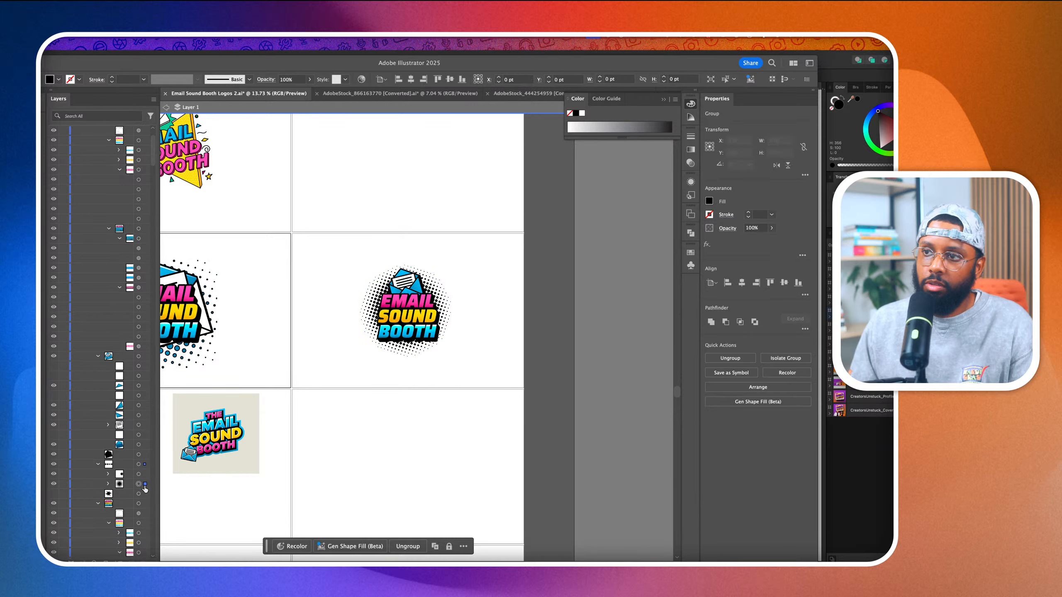
scroll(236, 458, left, 5)
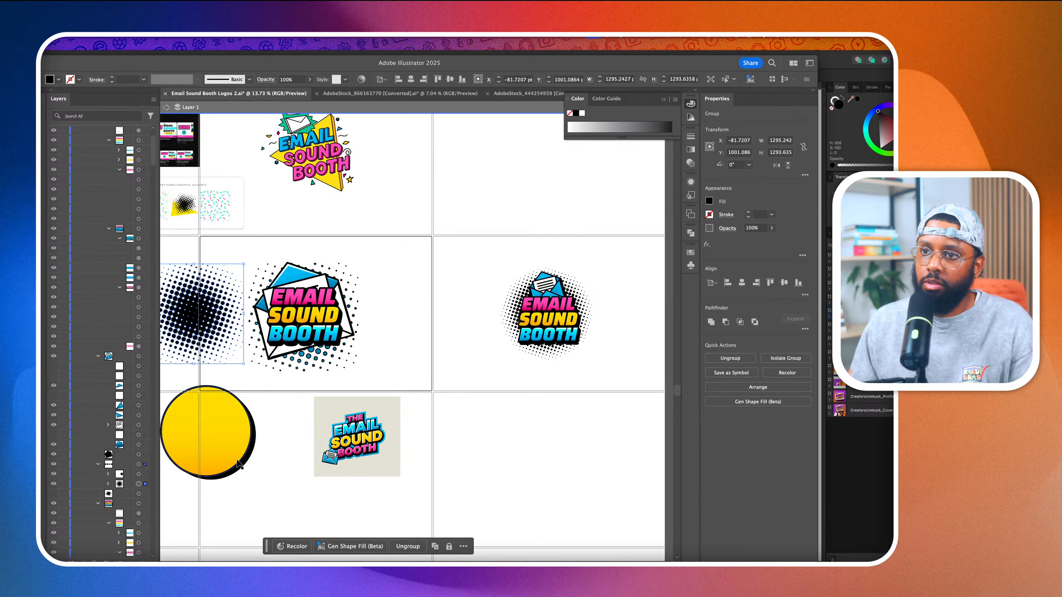
key(Delete)
scroll(285, 463, right, 3)
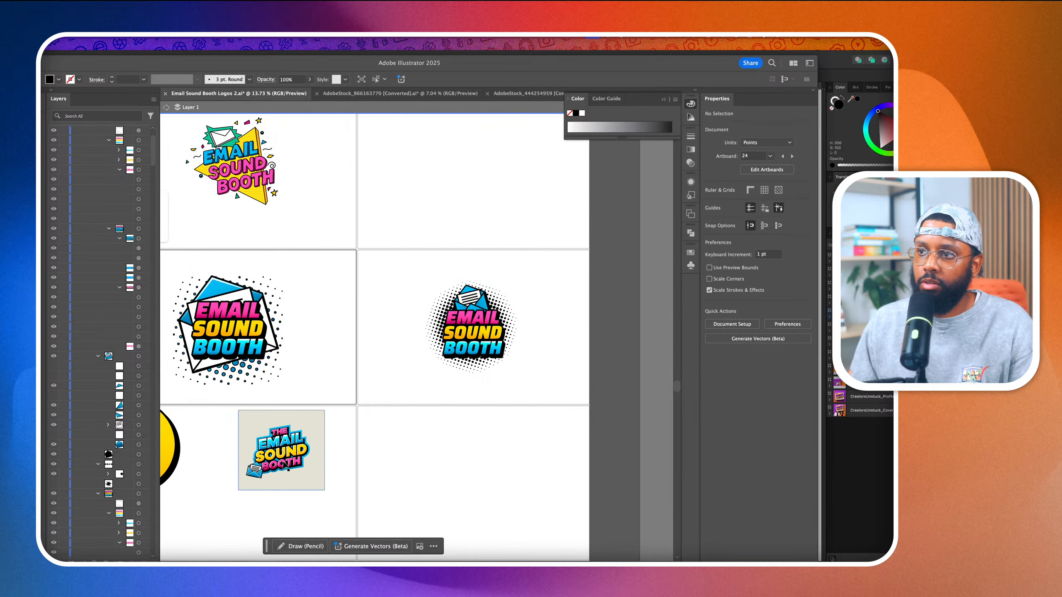
Select the remaining halftone circle's group and move it onto the empty artboard below the logo
click(145, 476)
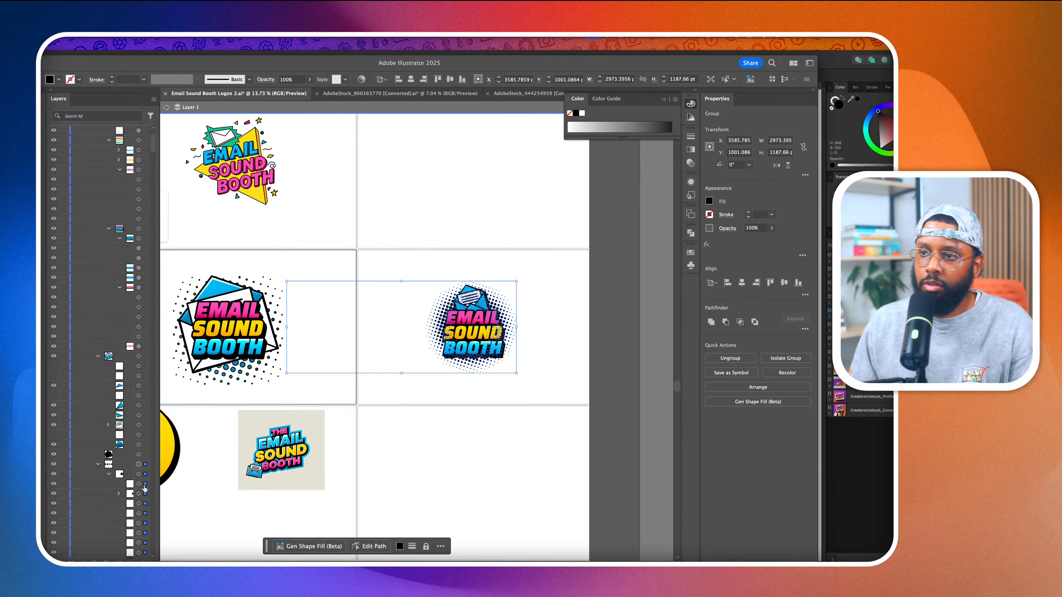
click(146, 494)
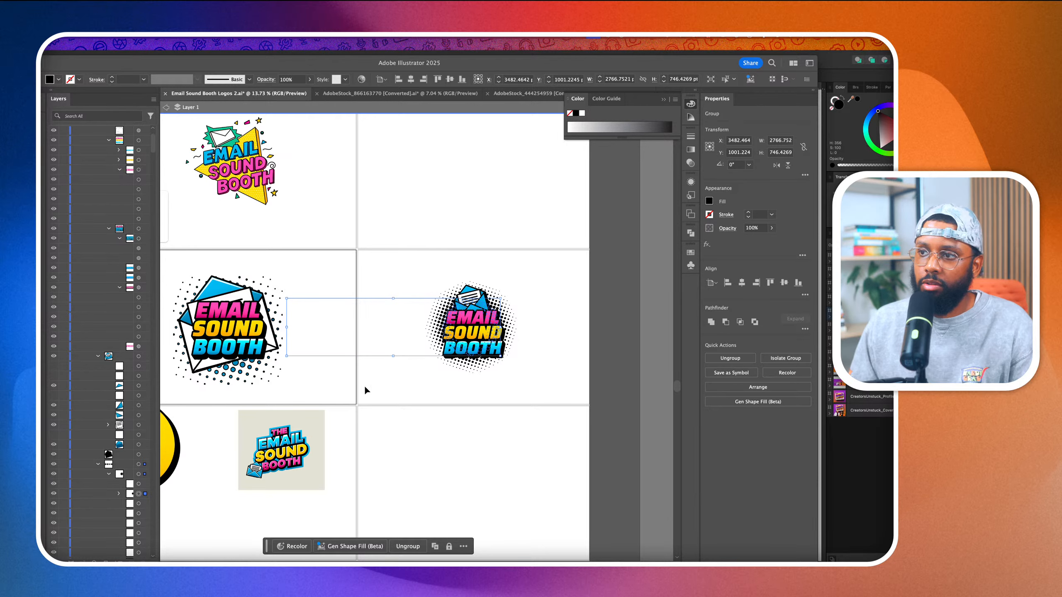
click(145, 464)
scroll(397, 421, left, 1)
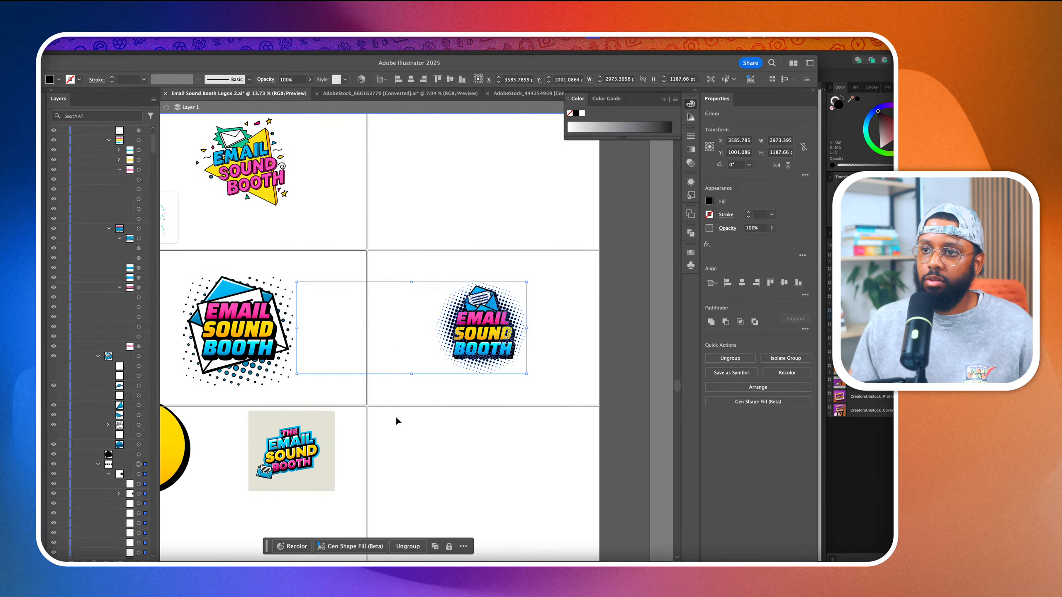
drag(472, 360, 545, 495)
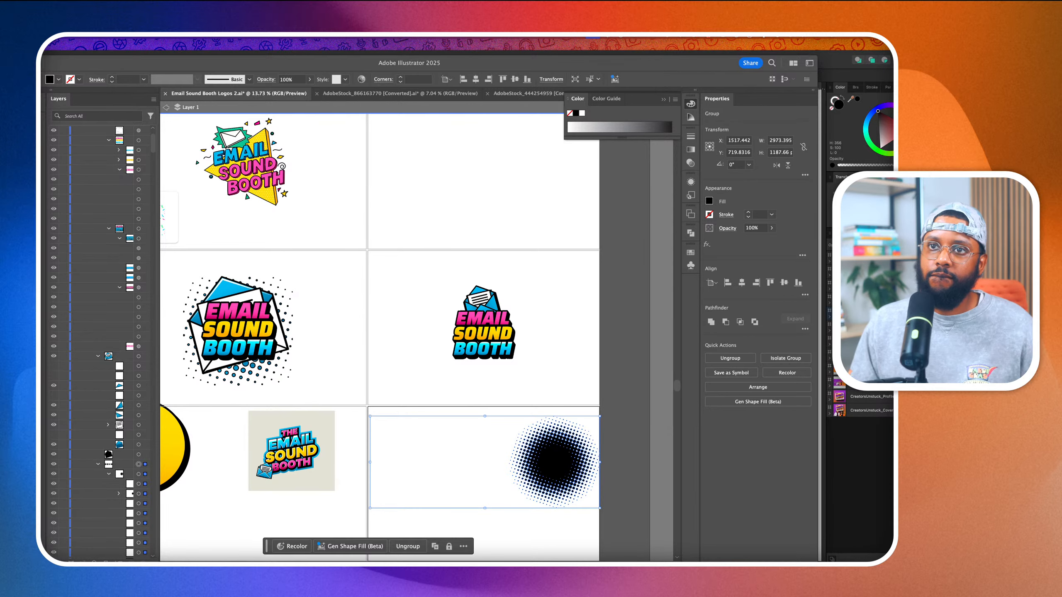
Combine all pieces of the halftone circle into one compound path and place it back behind the logo
key(a)
scroll(495, 522, down, 1)
drag(500, 519, 355, 379)
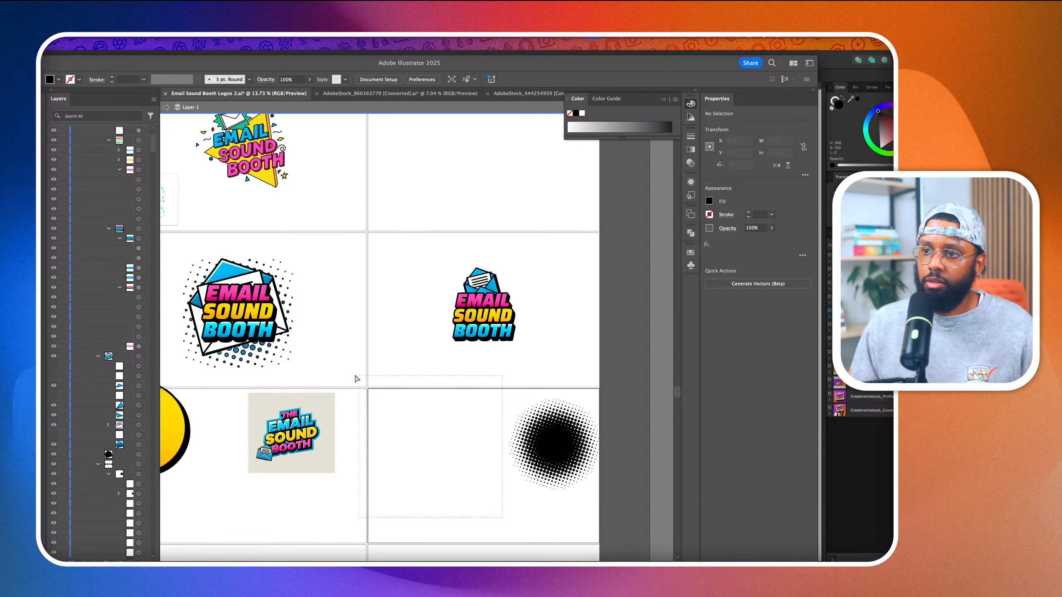
click(548, 453)
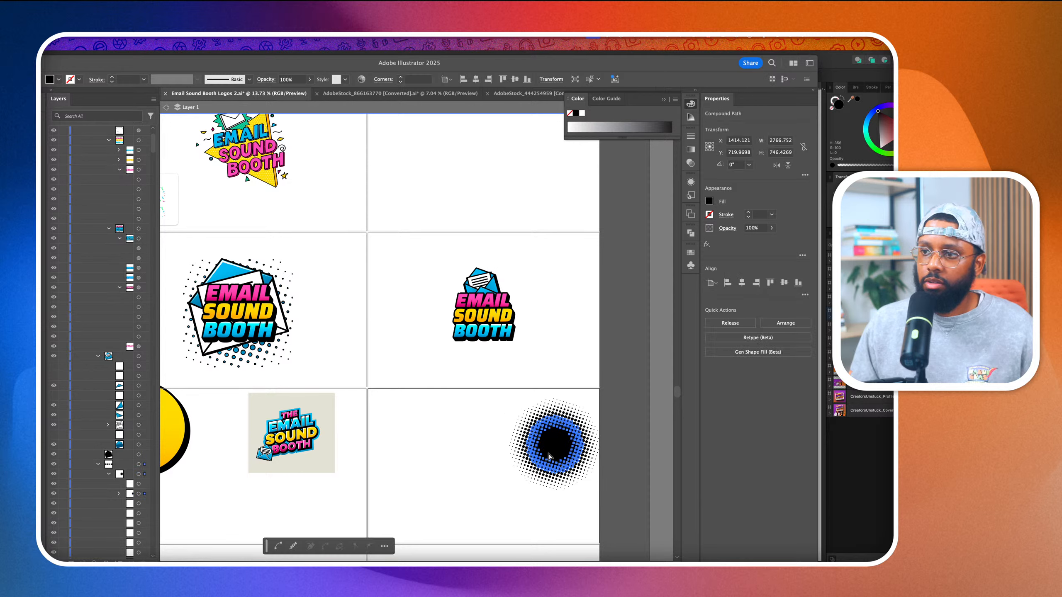
drag(590, 493, 617, 508)
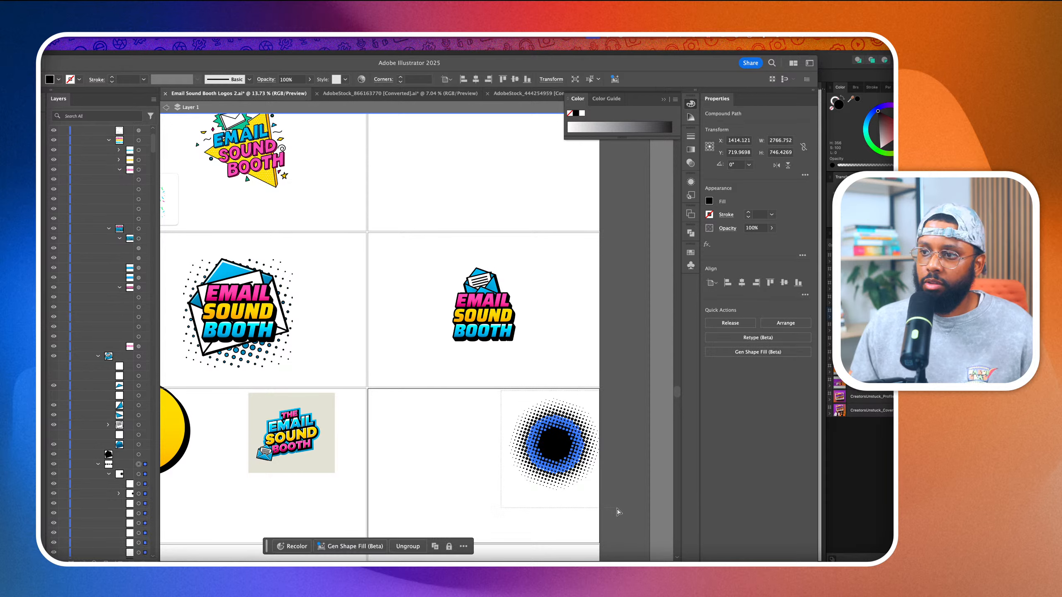
key(v)
key(super+8)
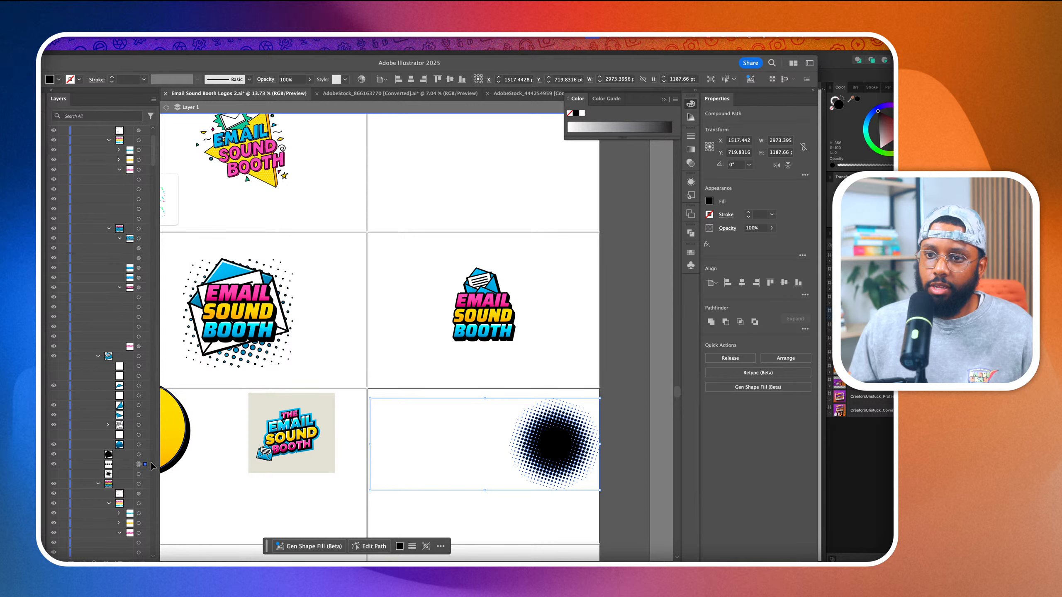
drag(556, 475, 480, 343)
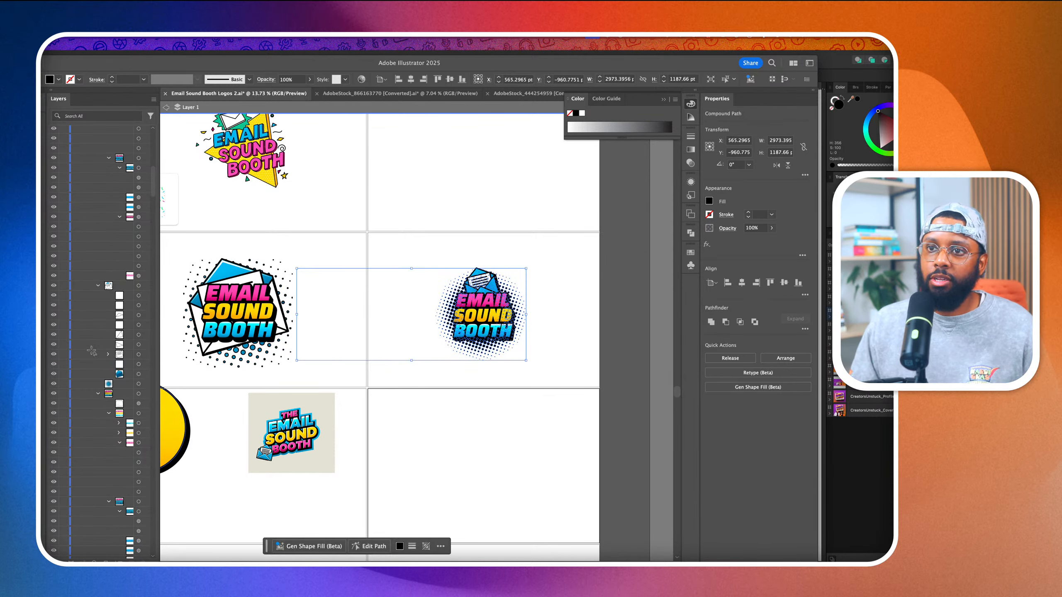
Compare the burst and halftone circle backdrops by toggling their visibility, leaving only the circle shown
scroll(92, 351, down, 5)
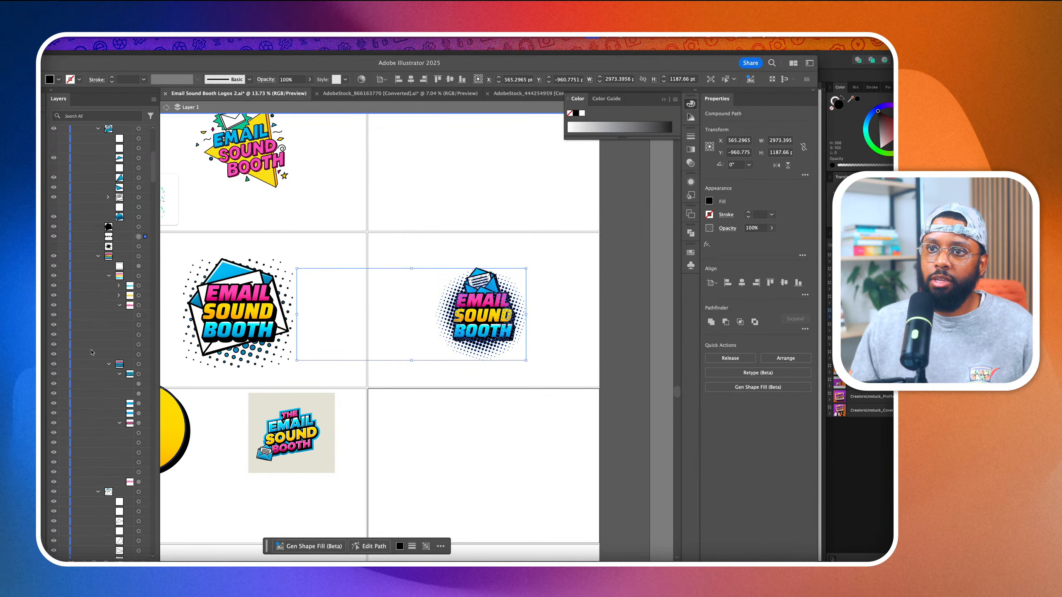
click(55, 251)
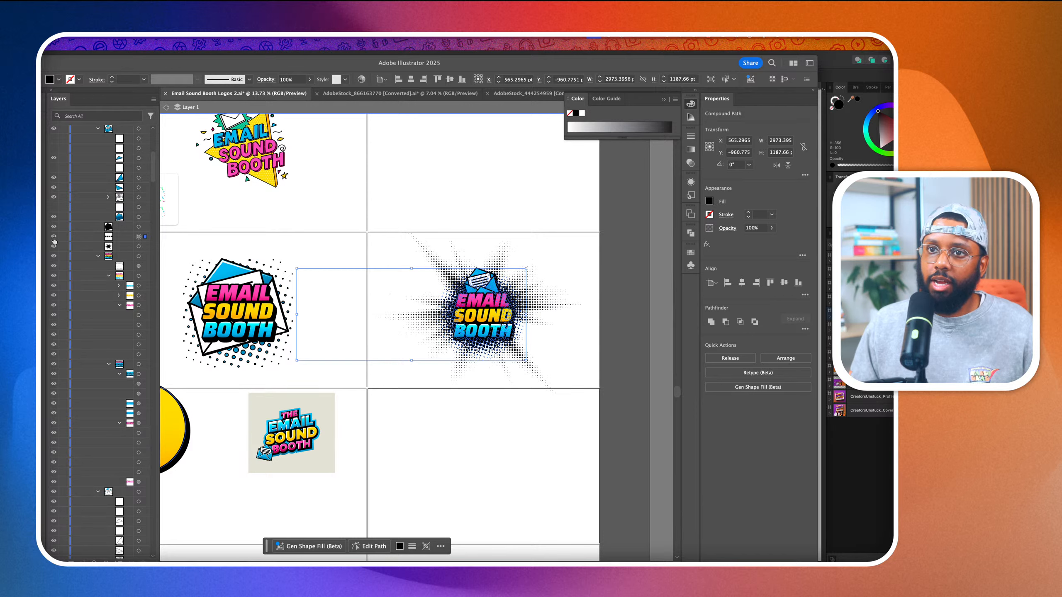
click(54, 238)
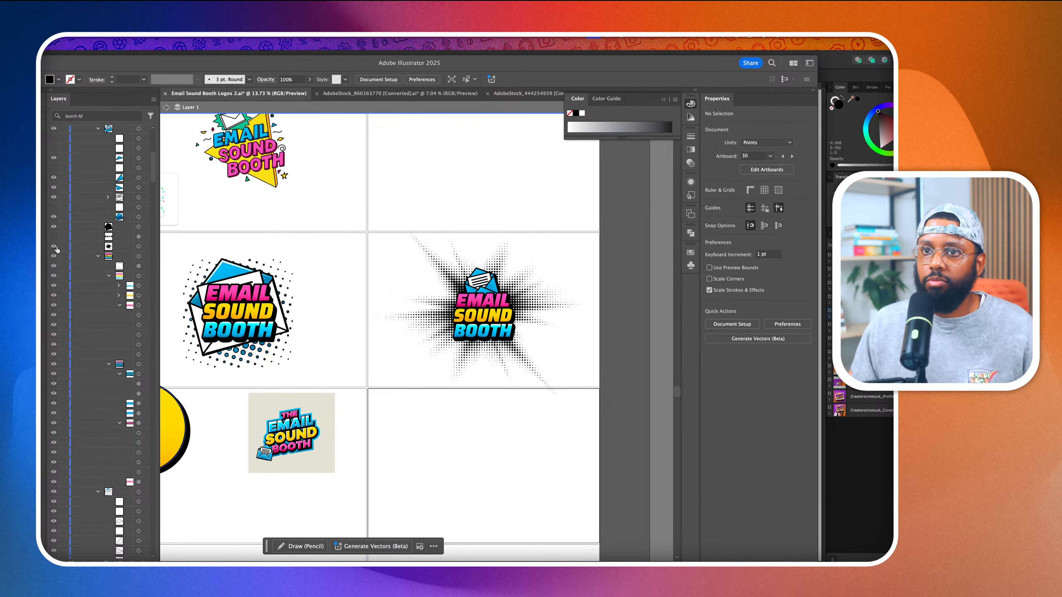
drag(536, 305, 539, 310)
scroll(541, 314, up, 3)
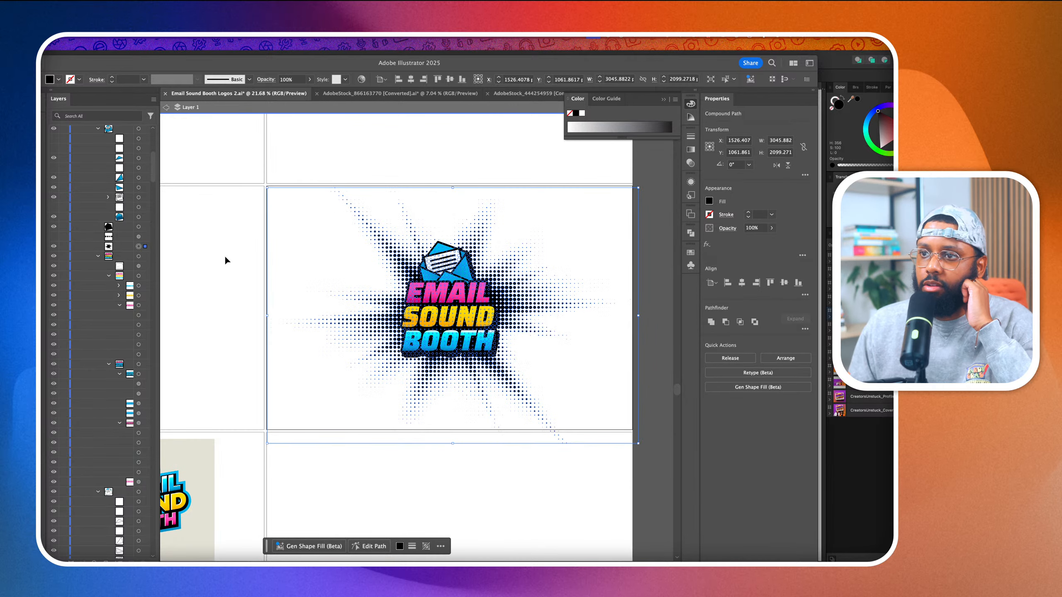
click(468, 497)
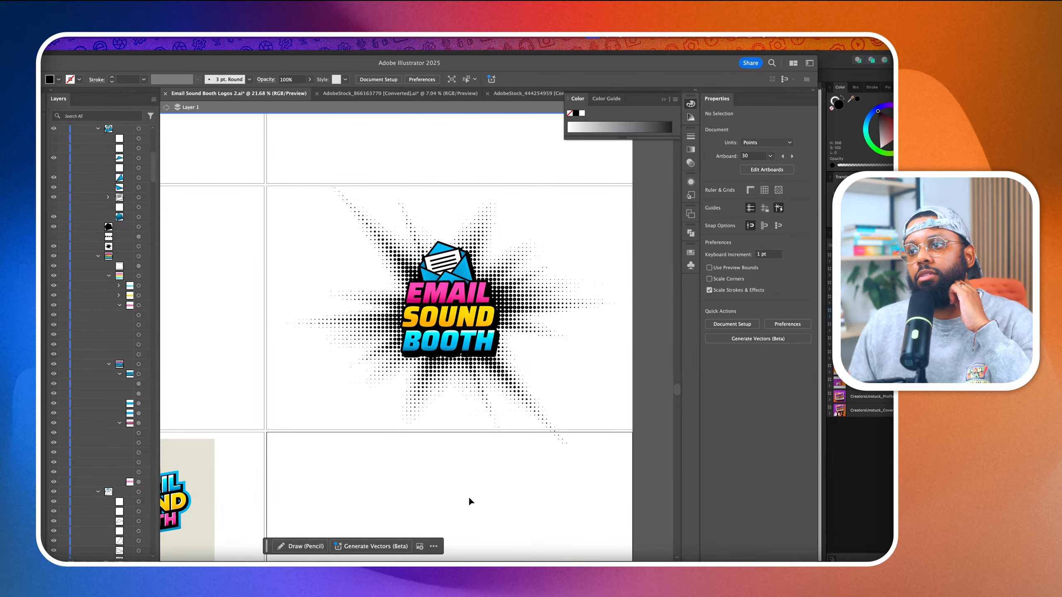
click(54, 247)
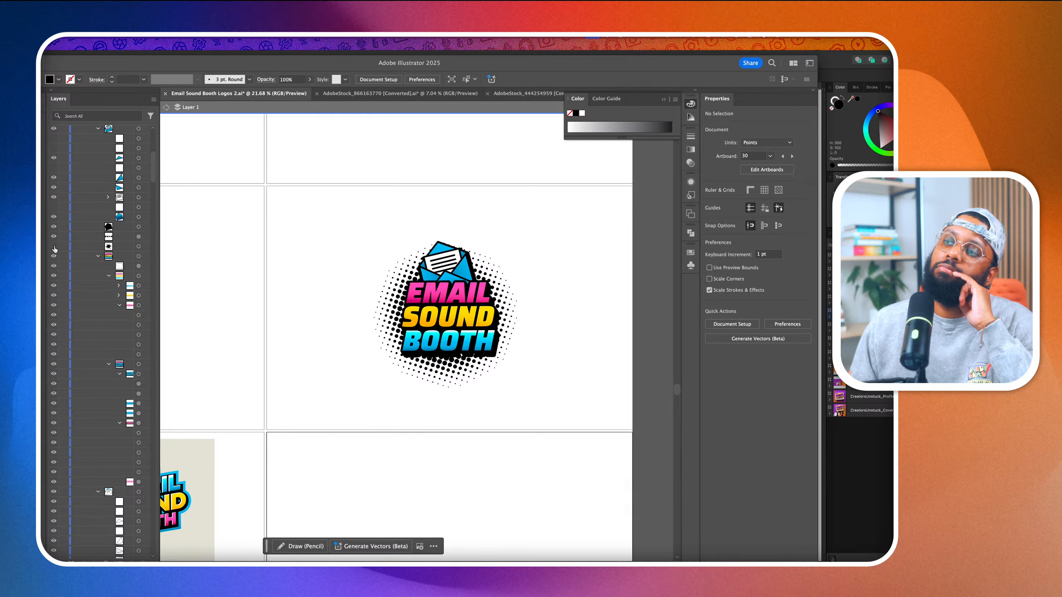
click(54, 247)
click(54, 237)
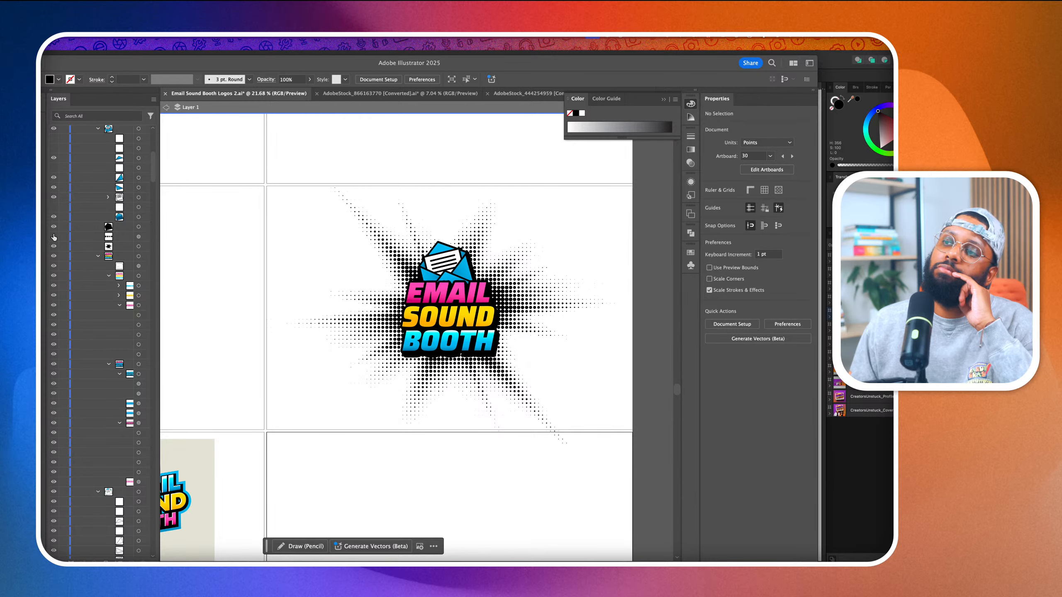
click(54, 247)
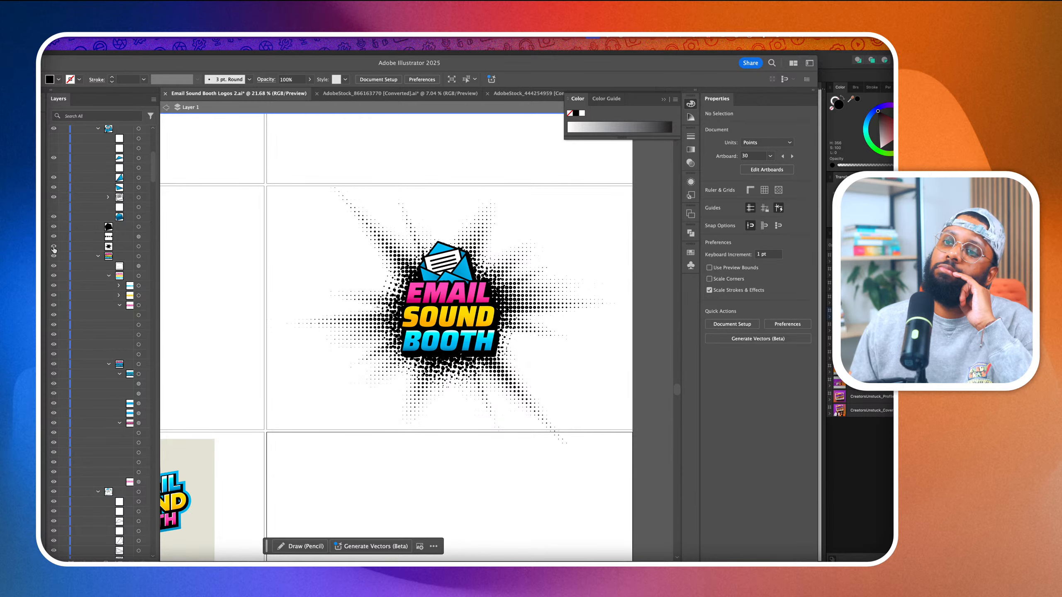
click(54, 250)
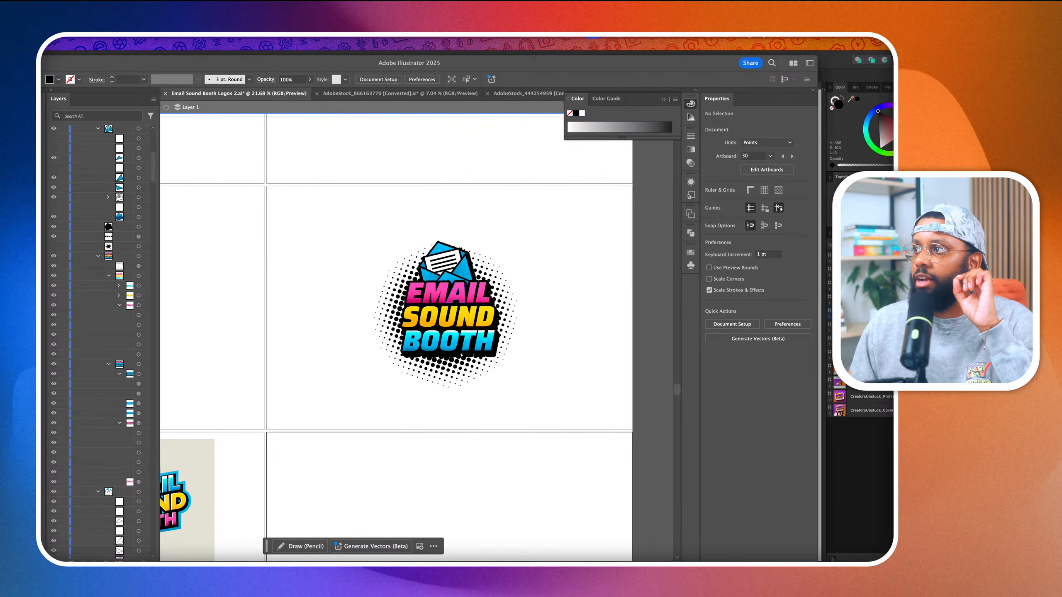
Switch to Adobe Stock, license and download the dot halftone pattern background as PNG, and return to the Illustrator logo document
key(super+Tab)
scroll(640, 272, up, 9)
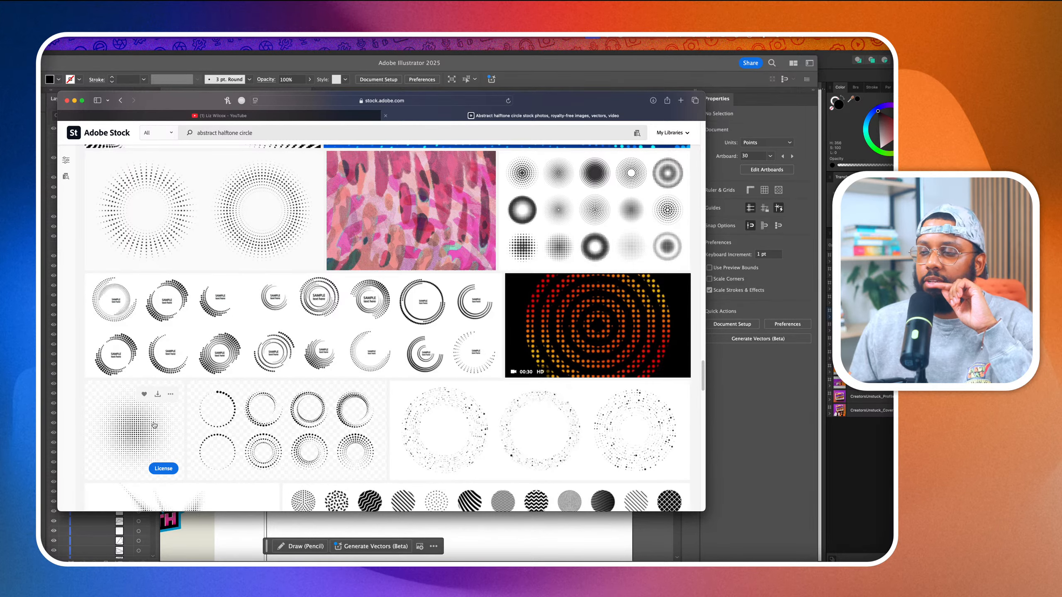
scroll(154, 425, up, 1)
click(154, 433)
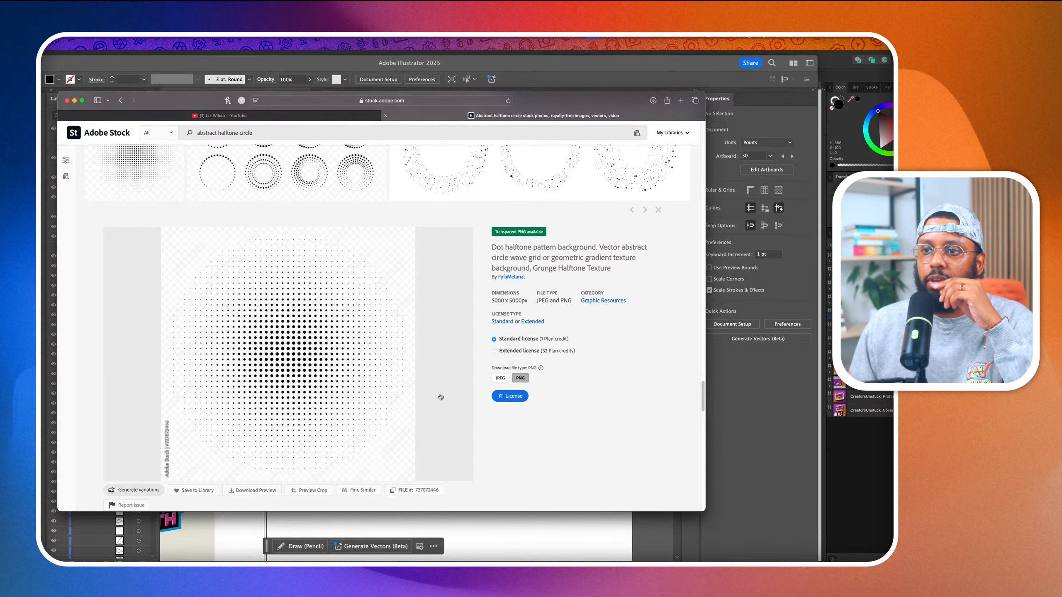
click(510, 396)
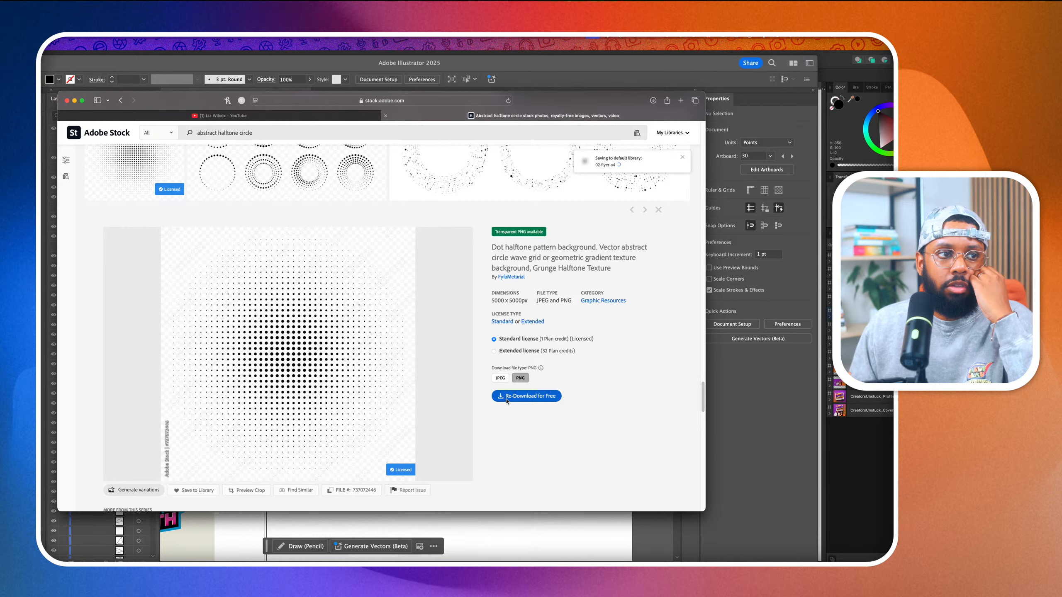
click(511, 398)
click(507, 406)
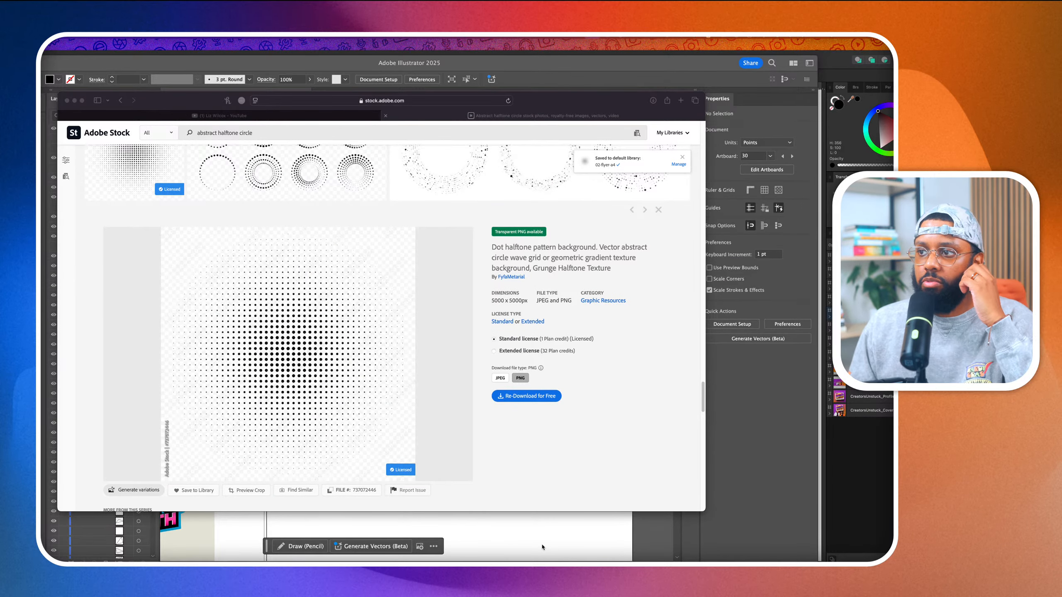
click(543, 548)
scroll(478, 446, down, 4)
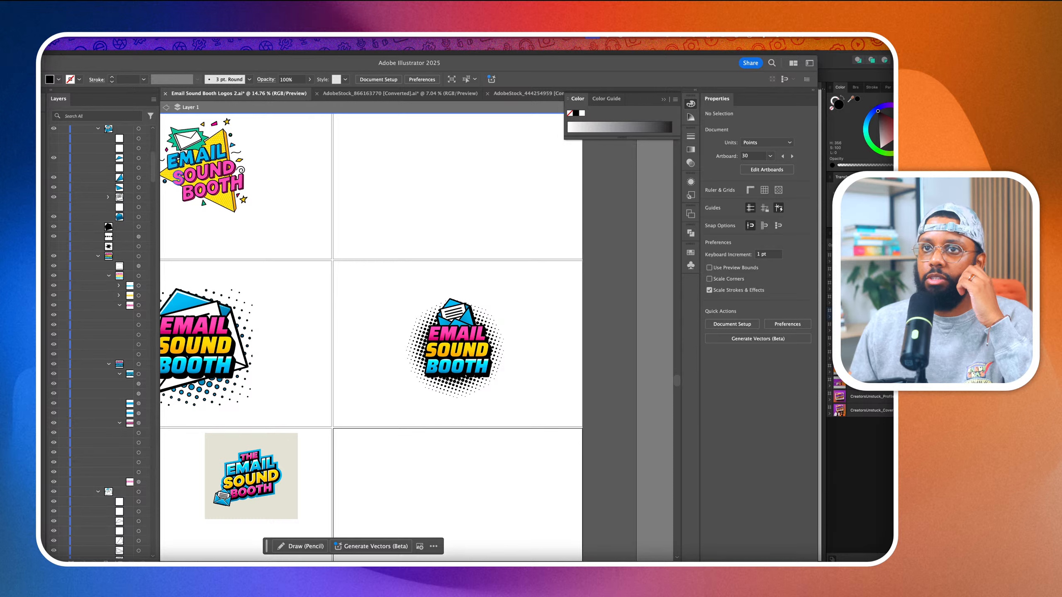
Place AdobeStock_737072446.png in the document, enlarge it to about 2007 pt square and centre it over the envelope logo
click(46, 35)
click(85, 173)
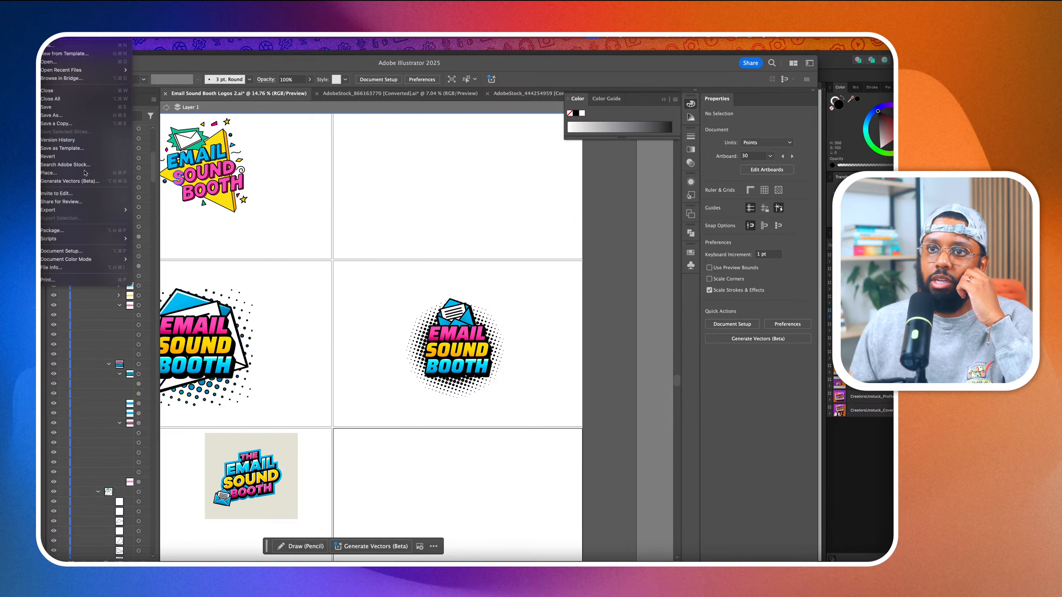
click(433, 169)
click(580, 286)
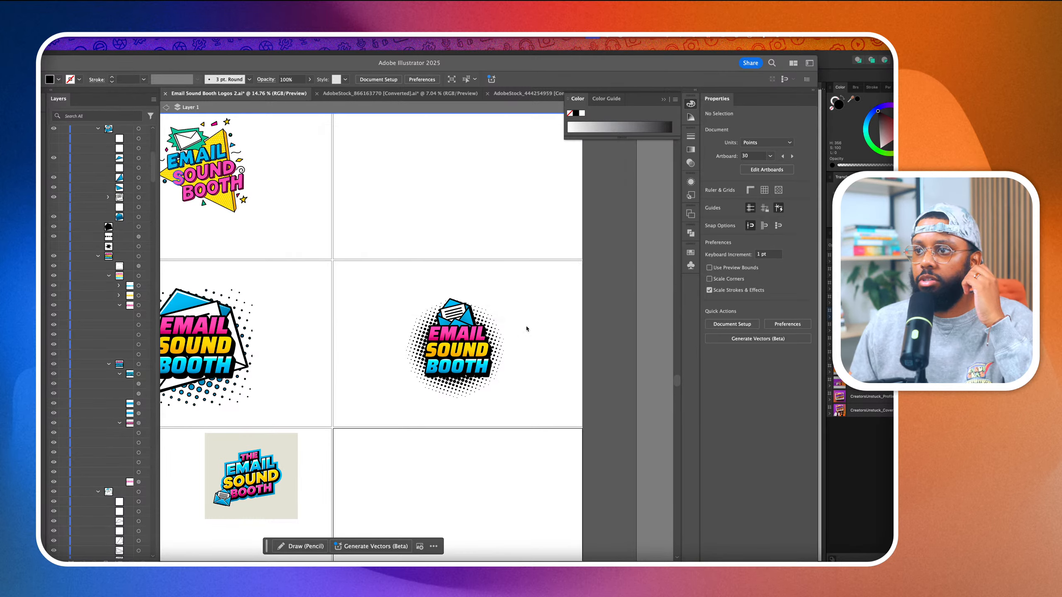
click(495, 359)
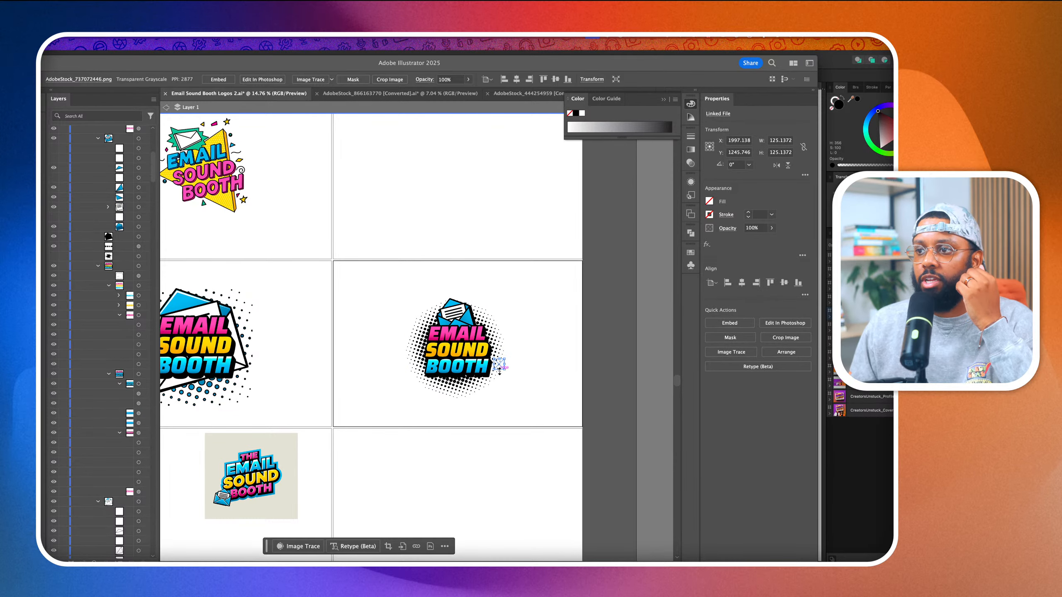
drag(499, 370, 565, 472)
drag(501, 417, 481, 385)
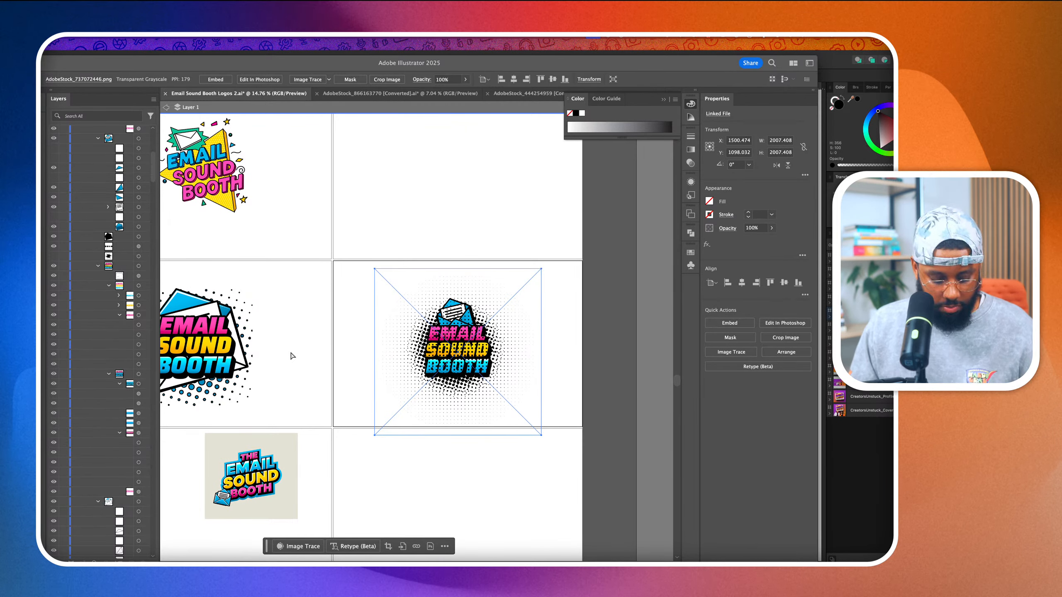
Arrange the placed halftone image behind the envelope logo and hide the earlier halftone circle
key(Delete)
click(469, 390)
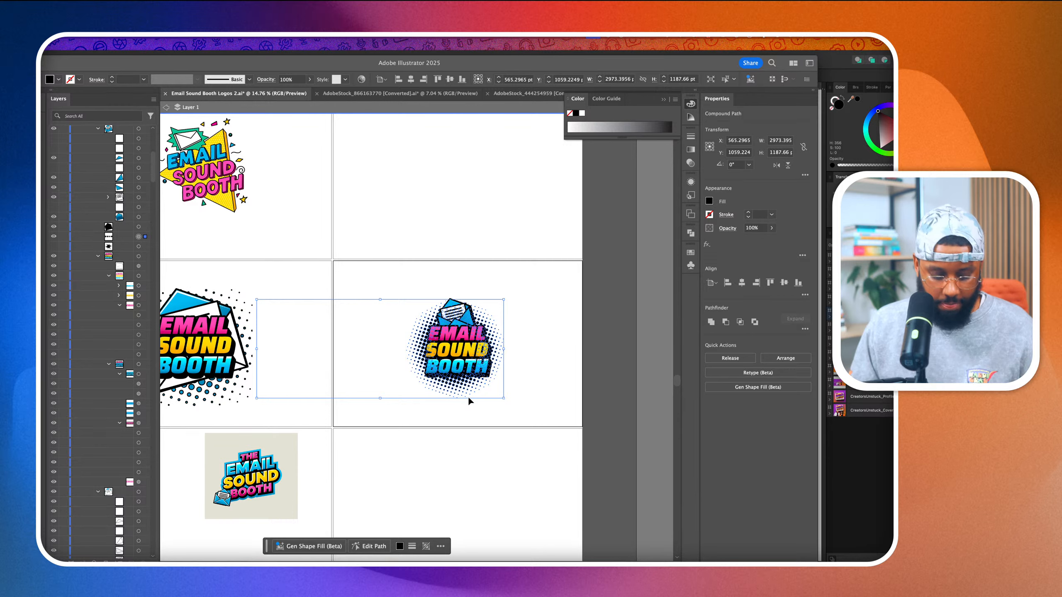
key(a)
key(super+z)
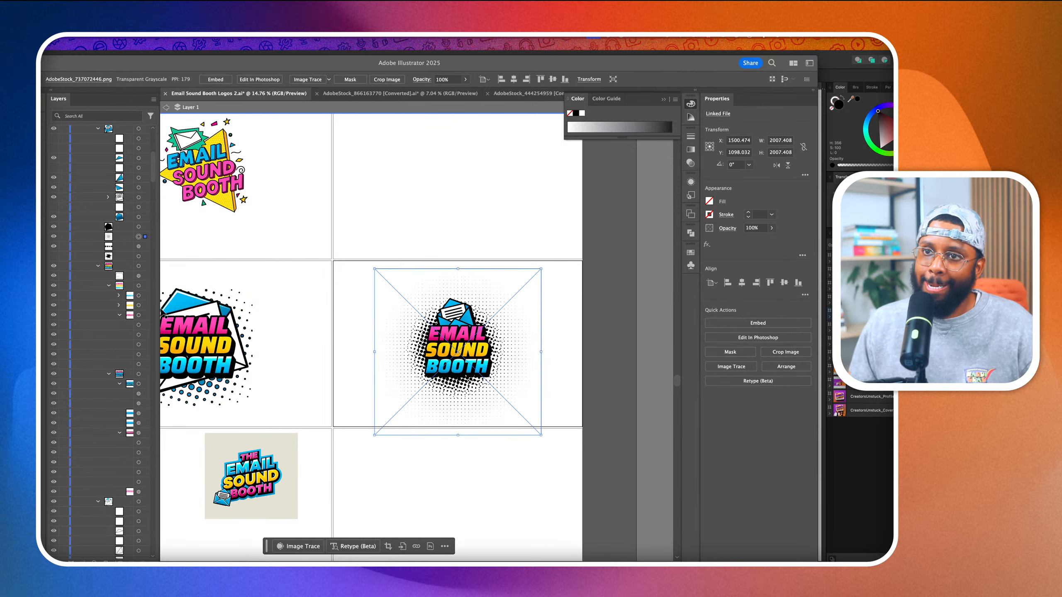
click(54, 247)
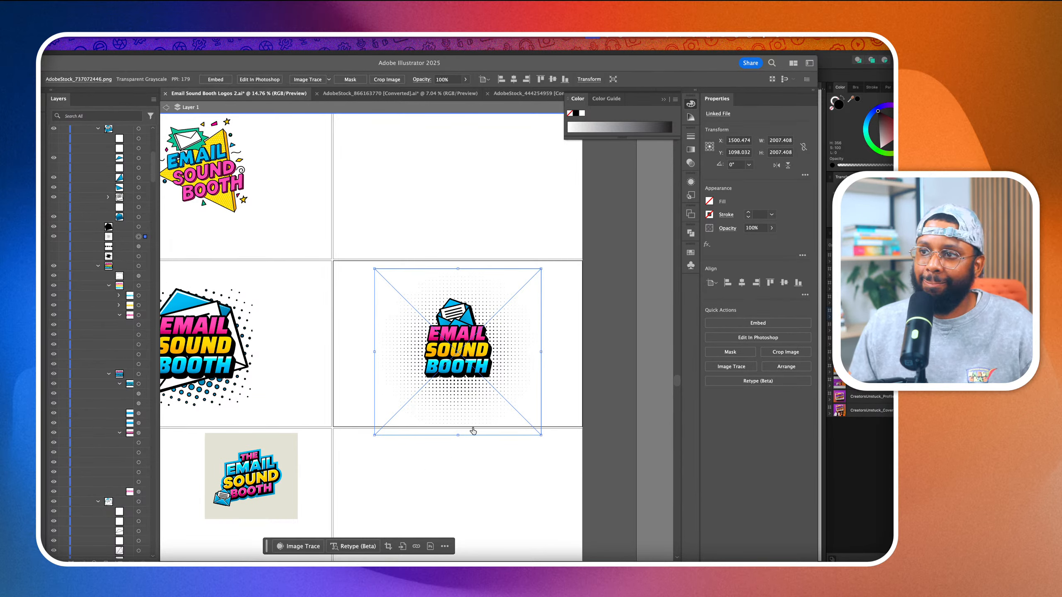
click(547, 447)
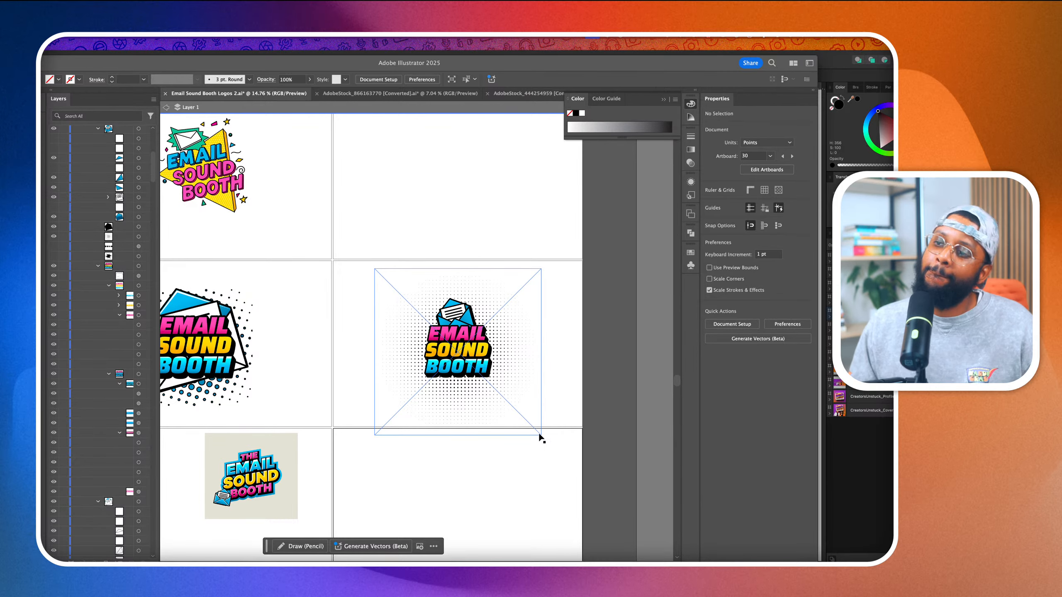
scroll(521, 419, up, 2)
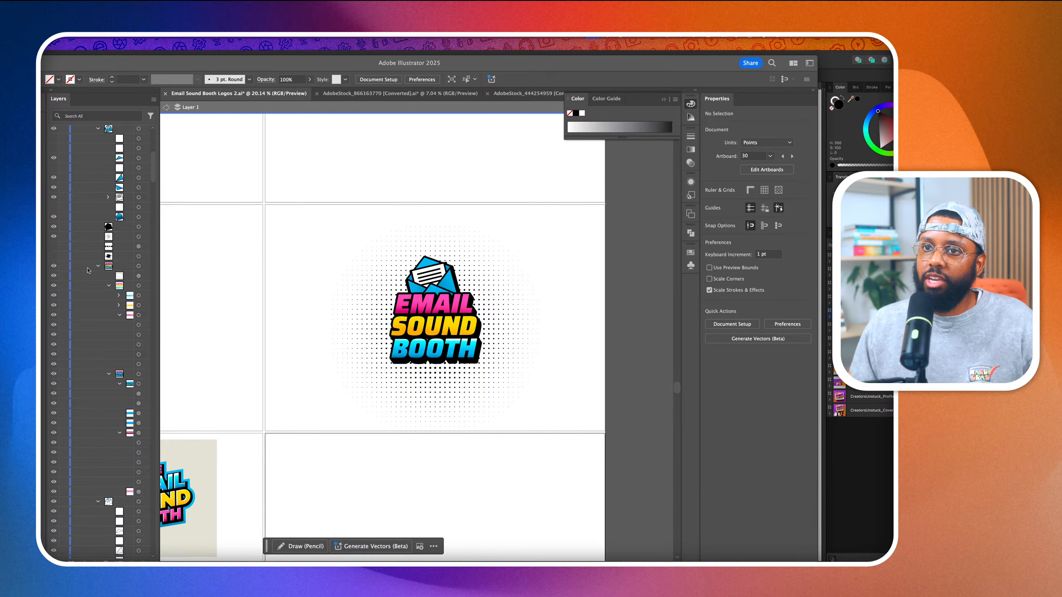
Move the placed halftone image onto the empty artboard above the envelope logo
click(348, 314)
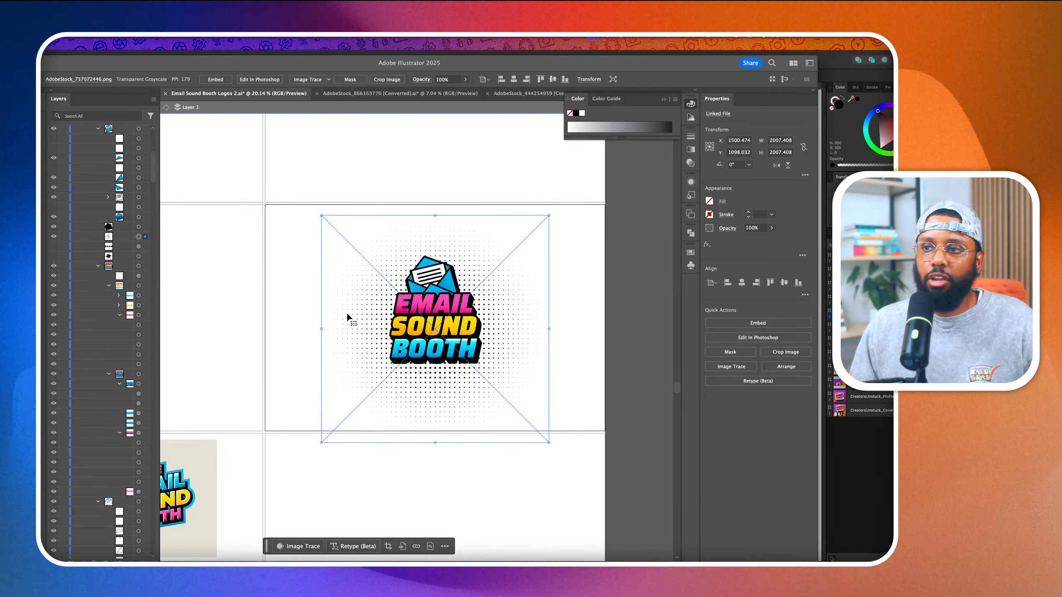
scroll(349, 312, down, 2)
drag(366, 381, 404, 204)
scroll(363, 222, up, 3)
scroll(404, 203, up, 3)
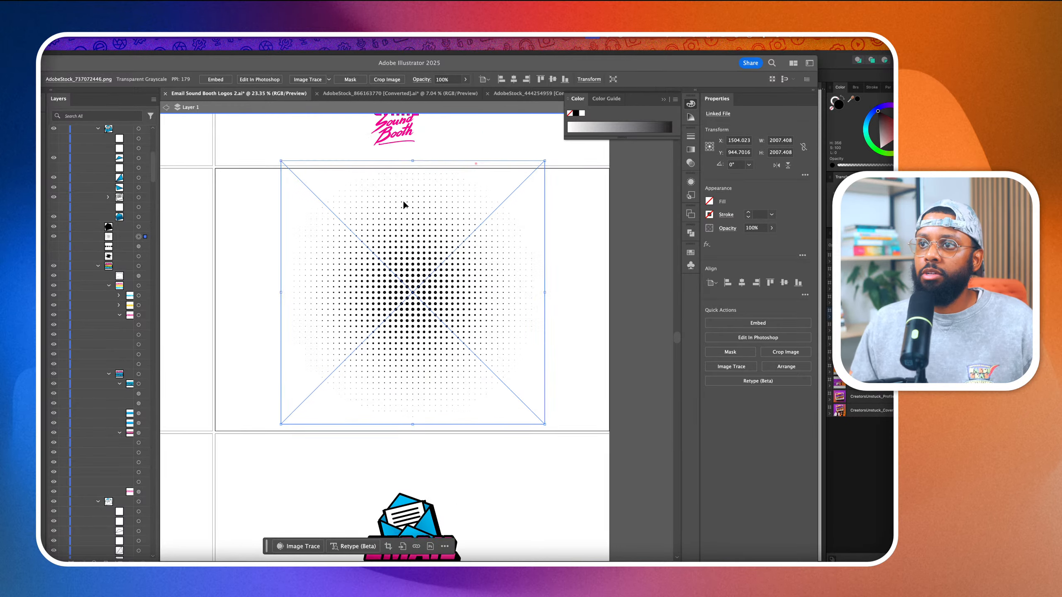
Run Image Trace on the halftone image in black and white with the threshold set to 184
click(305, 82)
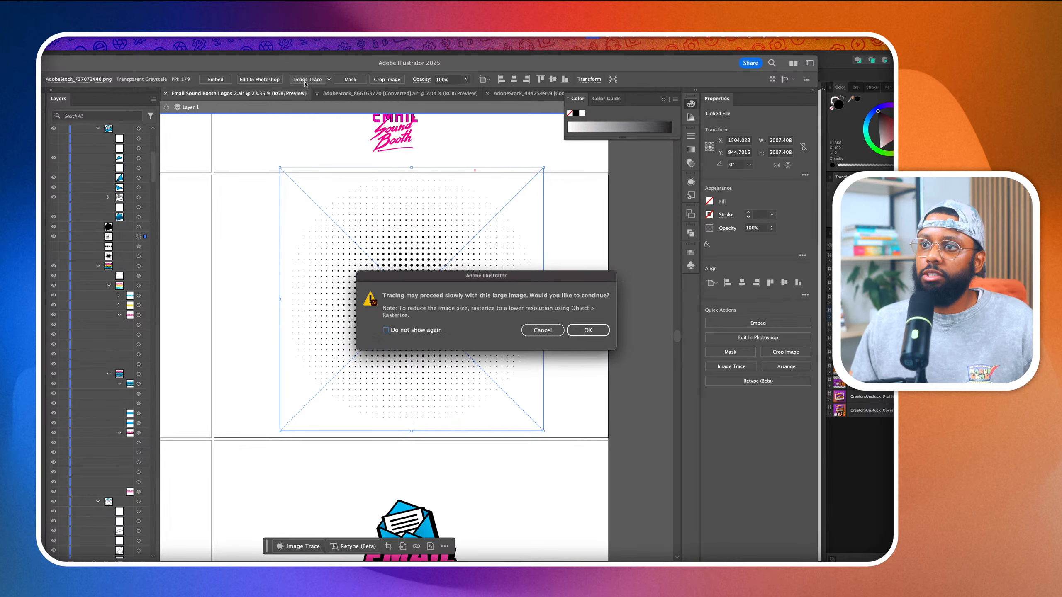
click(587, 333)
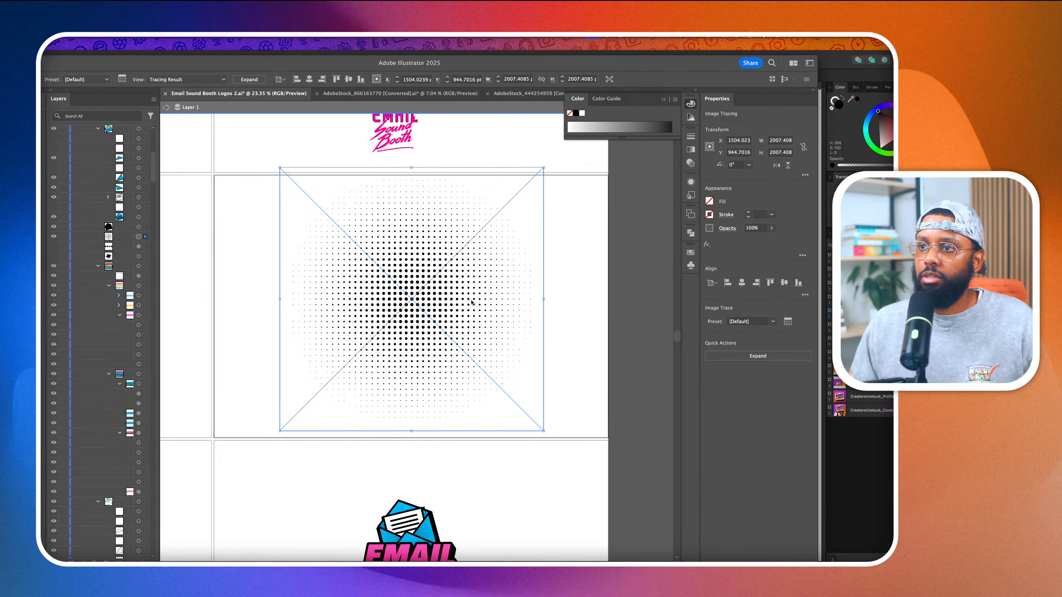
scroll(444, 304, up, 3)
scroll(444, 303, down, 3)
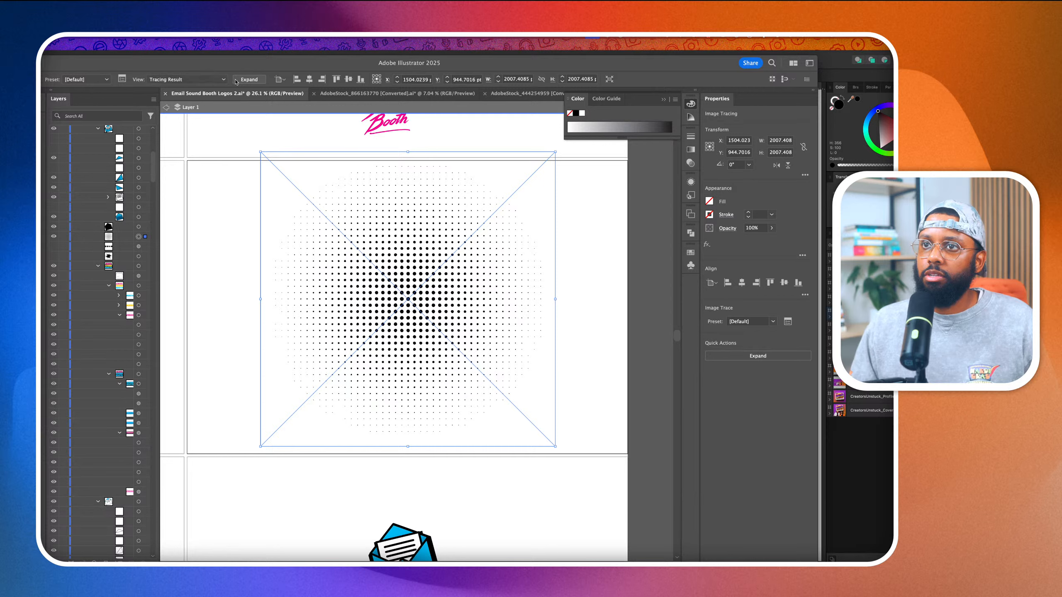
click(122, 79)
drag(410, 233, 261, 231)
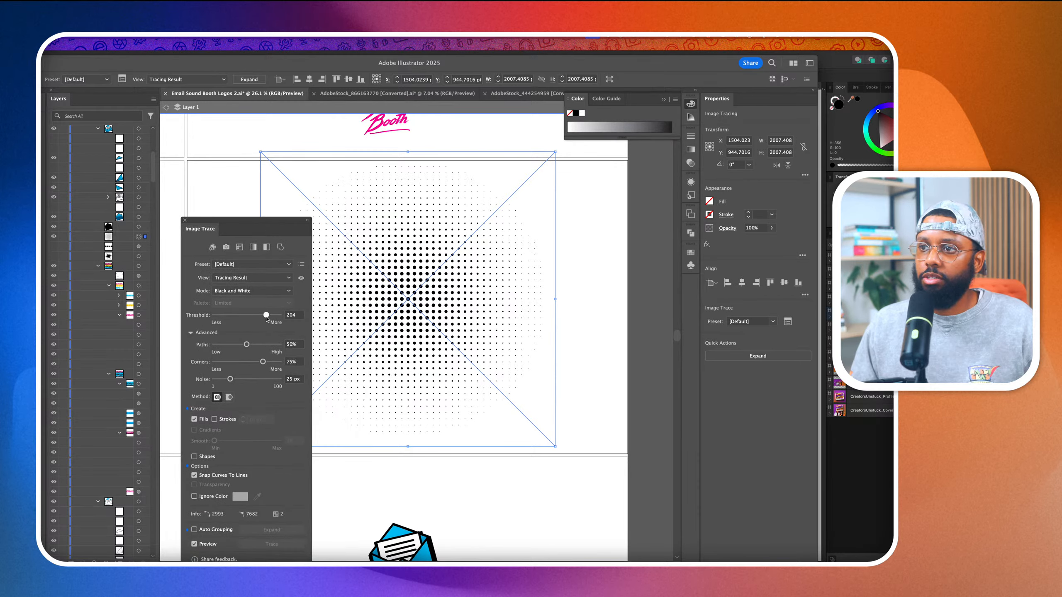
click(241, 316)
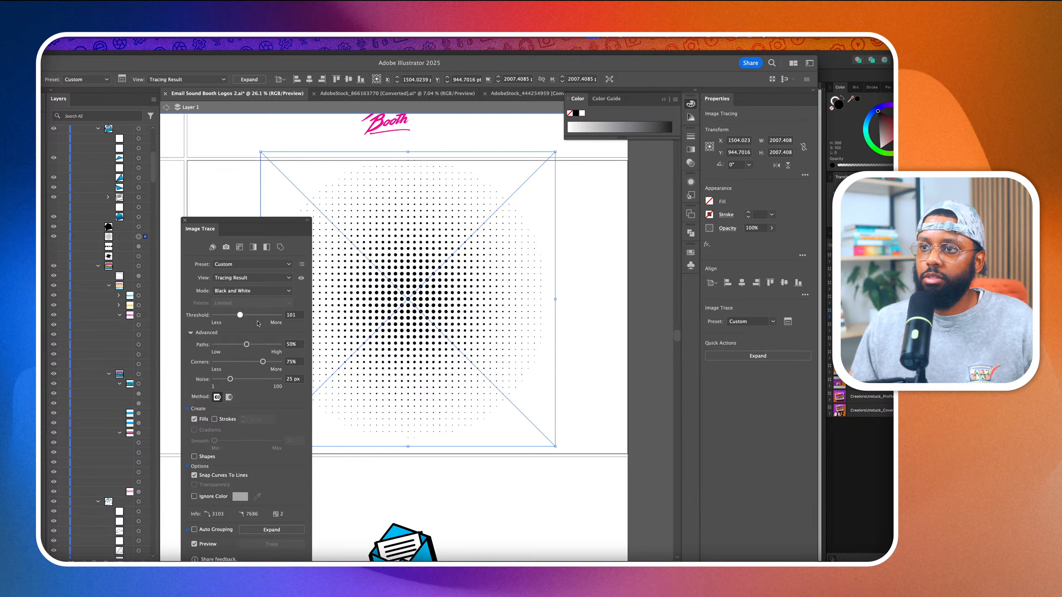
click(262, 317)
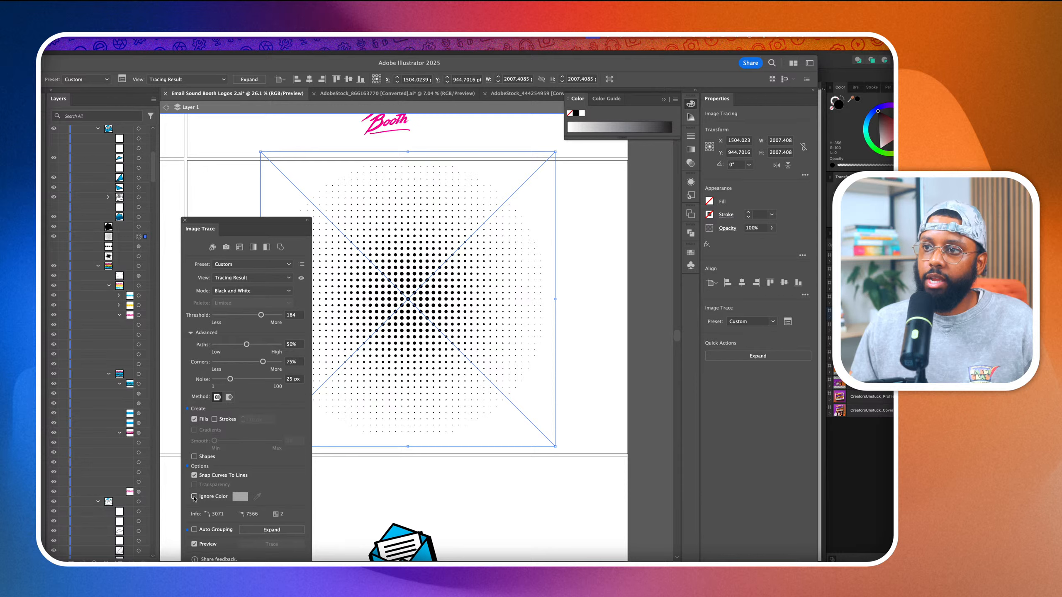
Expand the traced halftone into vector paths, close the trace settings and shift the dots slightly down on their artboard
click(250, 80)
click(185, 221)
drag(383, 253, 383, 271)
scroll(382, 271, down, 5)
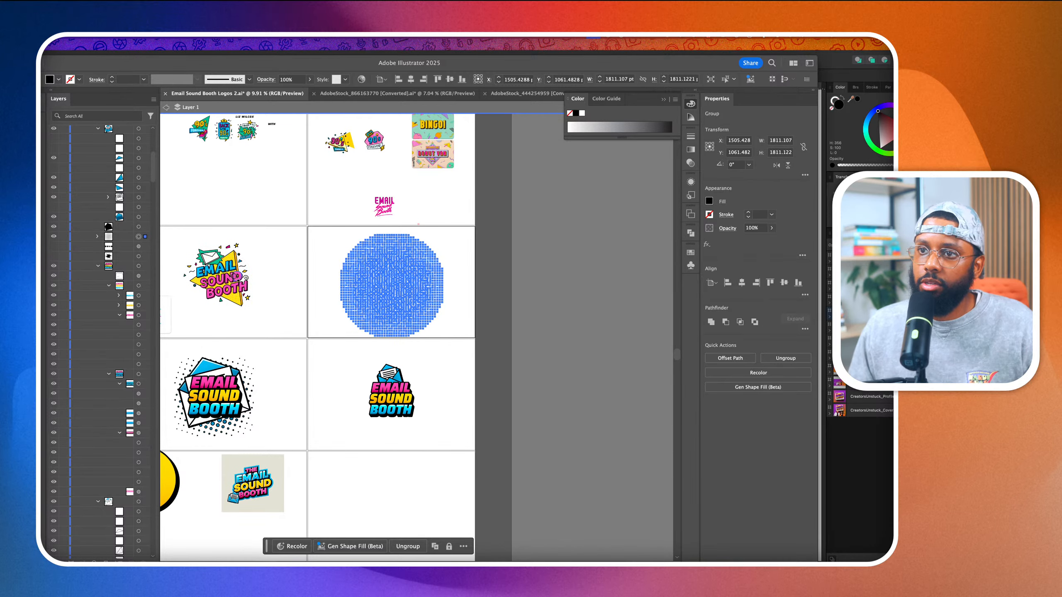
scroll(360, 296, up, 5)
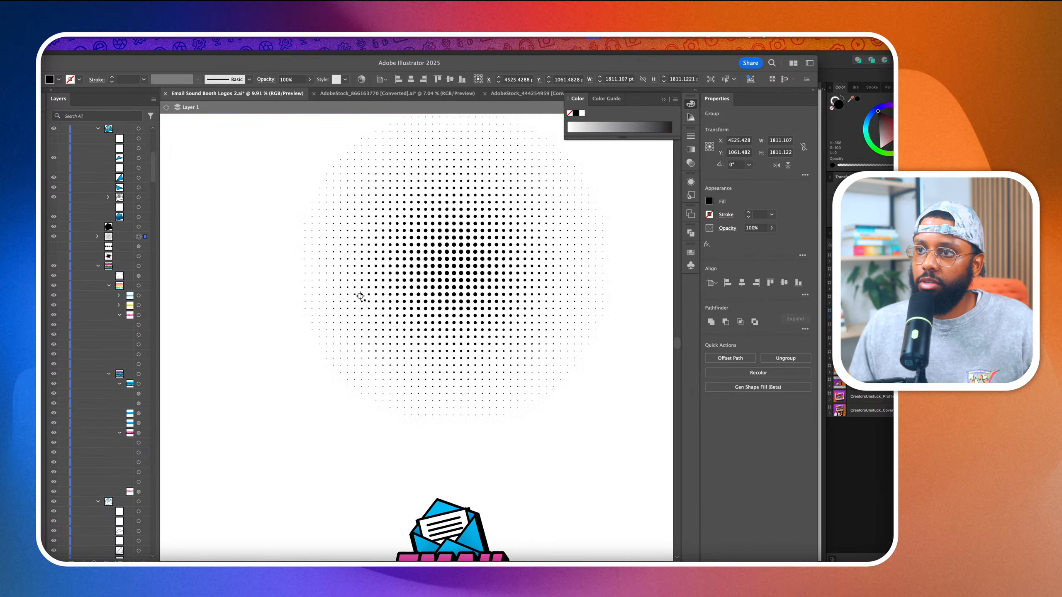
click(448, 506)
scroll(417, 367, down, 3)
scroll(417, 367, up, 1)
scroll(417, 366, down, 1)
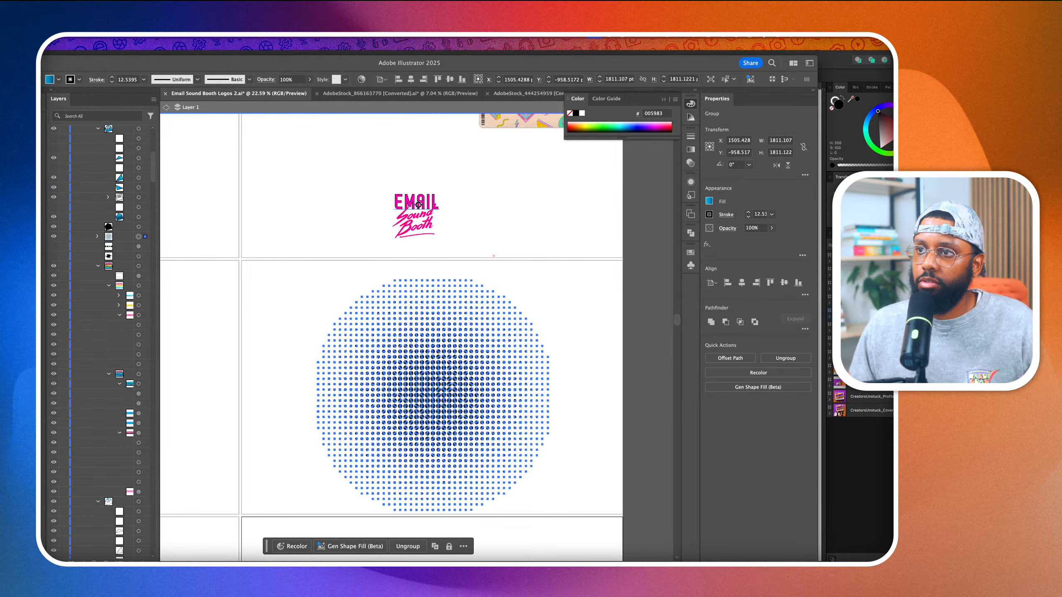
key(super+z)
Recolour the halftone dots with the magenta (EB028E) sampled from the script Email Sound Booth logo and move them behind the envelope logo
scroll(417, 257, up, 3)
scroll(417, 257, down, 5)
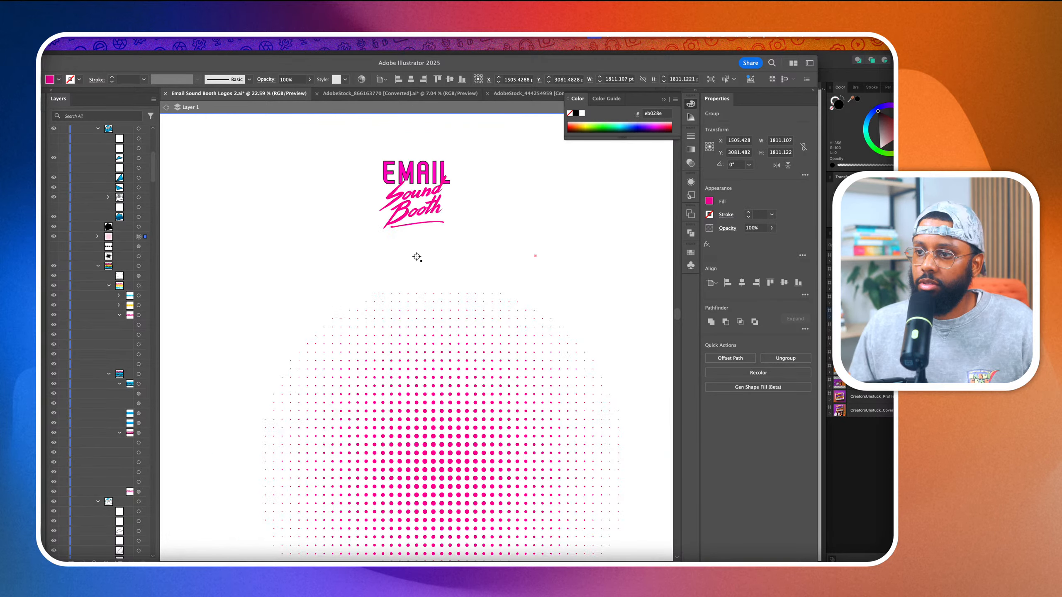
click(327, 408)
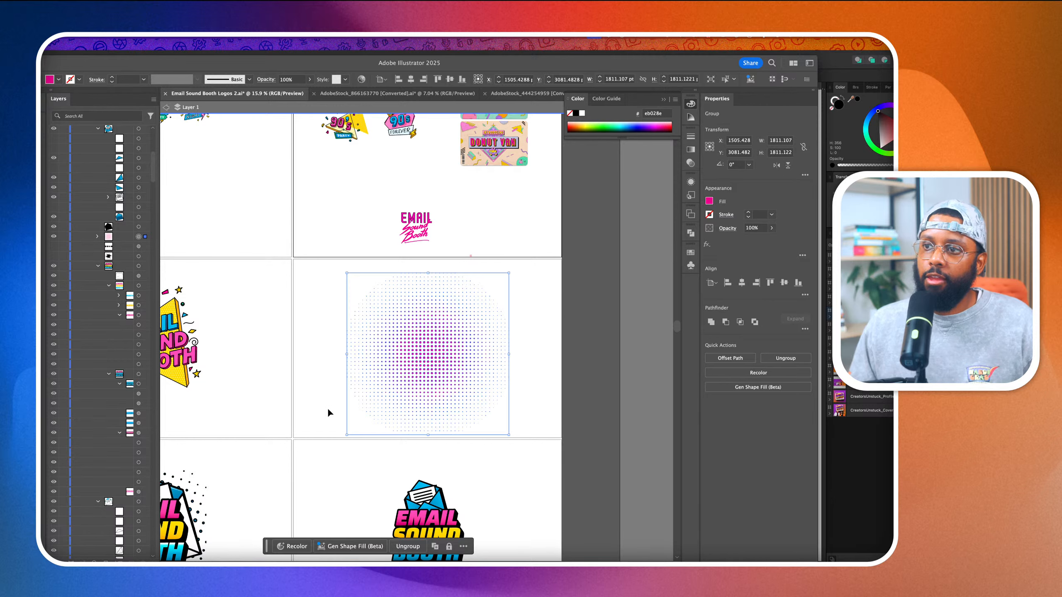
scroll(327, 407, down, 3)
drag(424, 278, 424, 437)
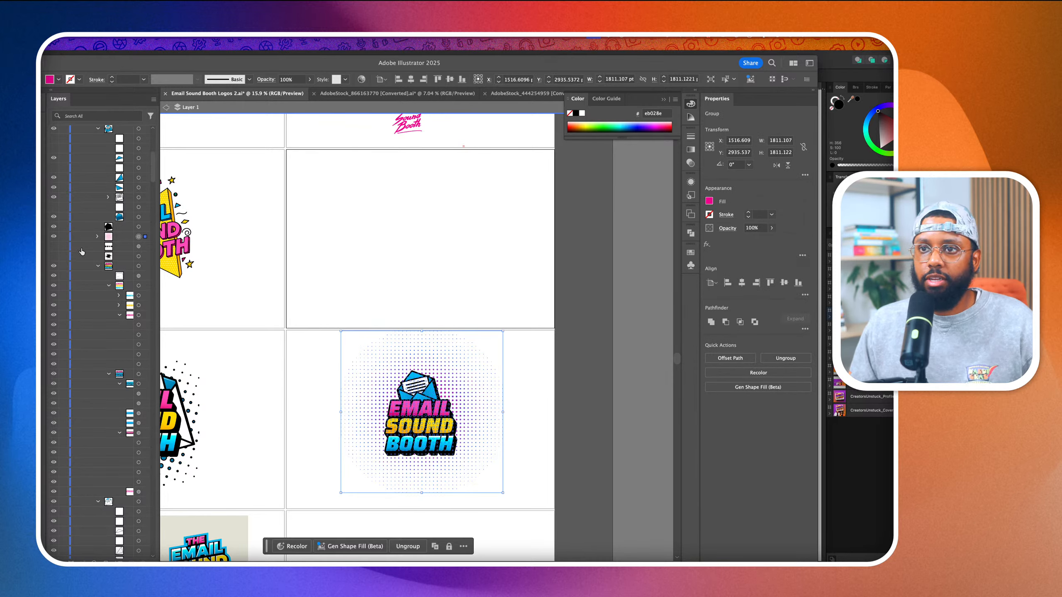
Compare the burst and magenta halftone backdrops by toggling their visibility, leaving only the burst shown
click(54, 246)
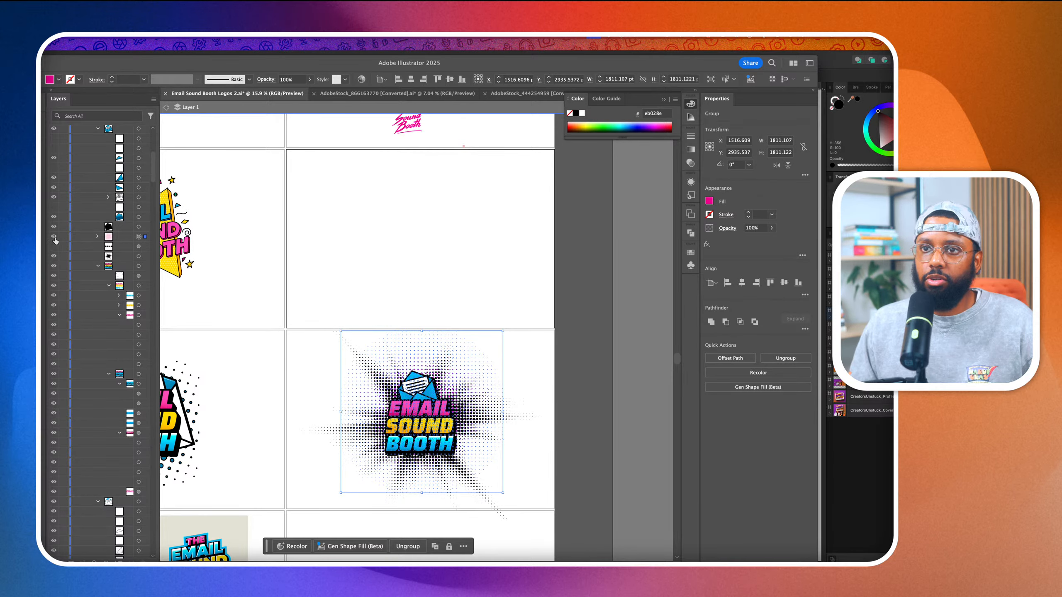
click(310, 260)
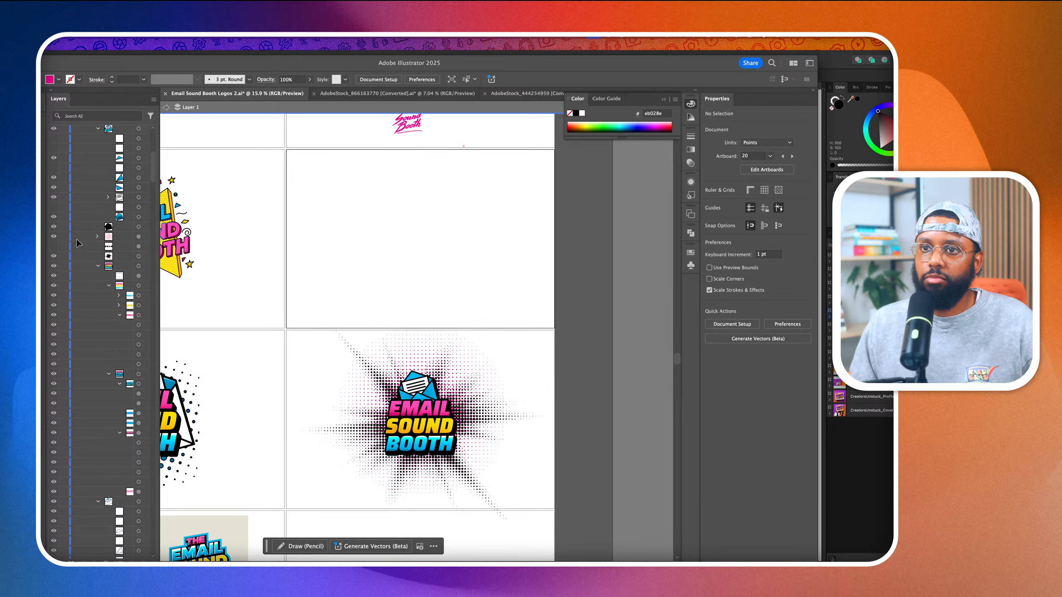
click(56, 238)
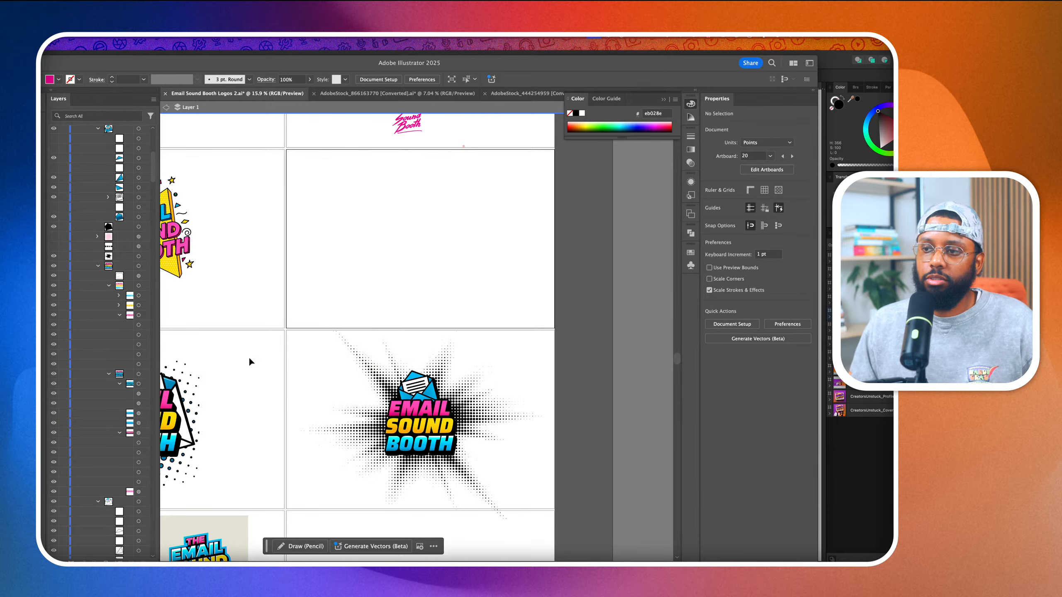
scroll(249, 356, down, 3)
click(55, 238)
click(54, 257)
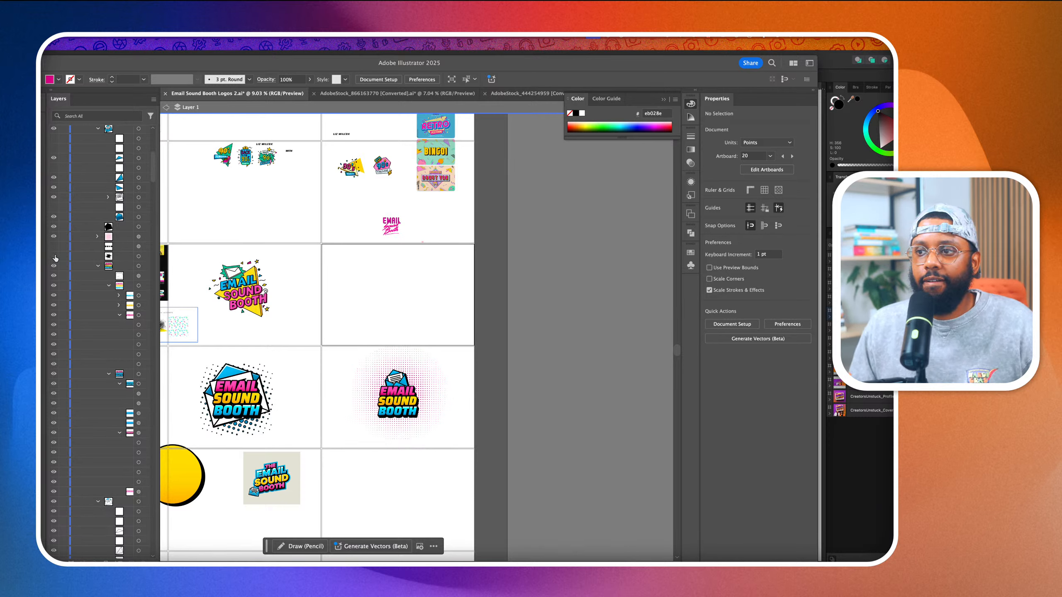
click(54, 256)
click(54, 237)
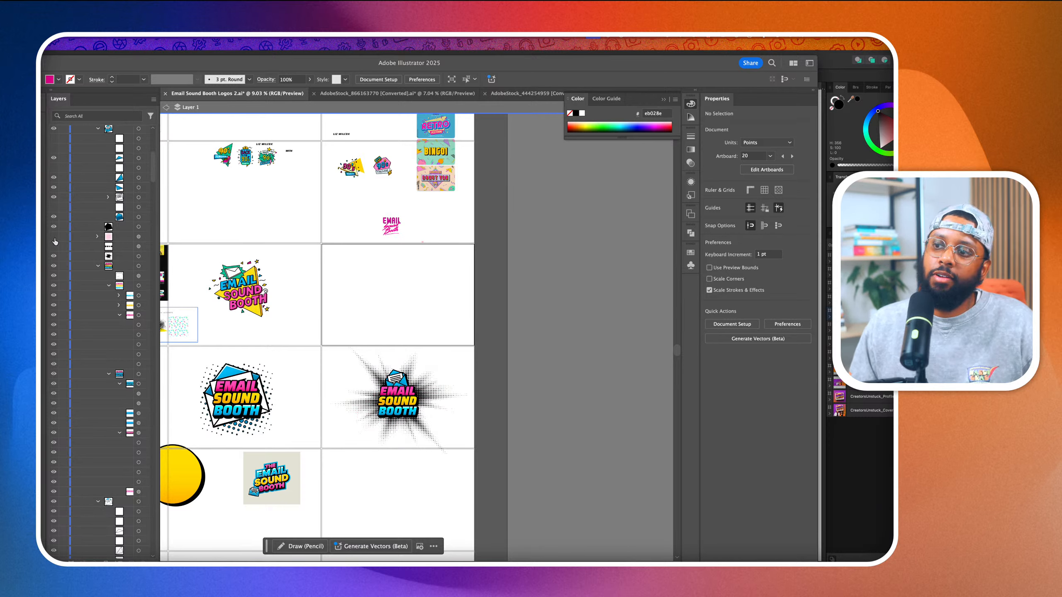
Review the other Email Sound Booth logo concepts across the artboards alongside the burst version
scroll(479, 434, left, 6)
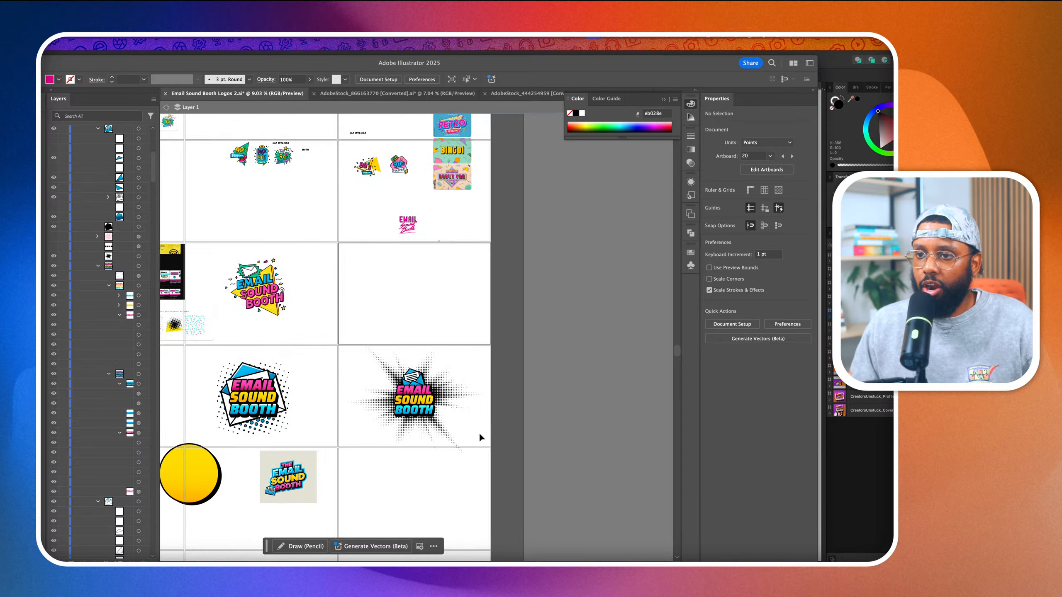
scroll(480, 437, left, 8)
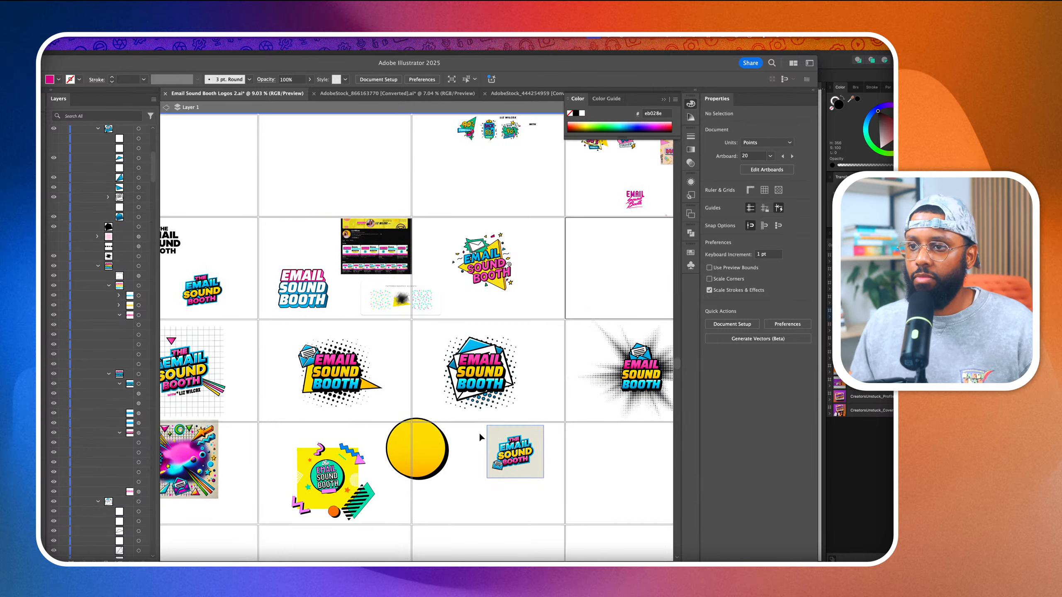
scroll(480, 438, left, 1)
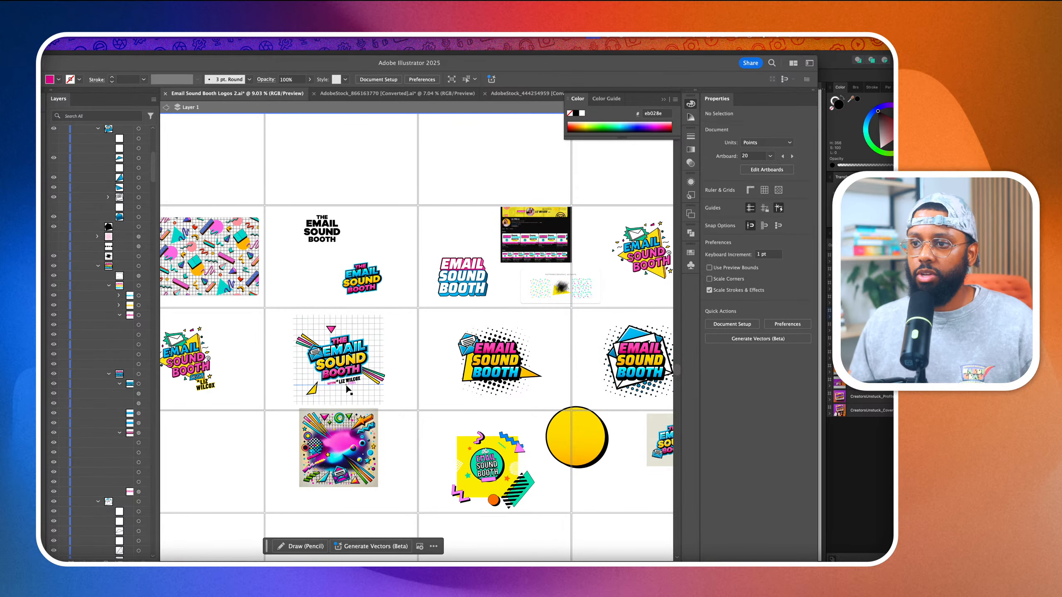
scroll(341, 347, up, 3)
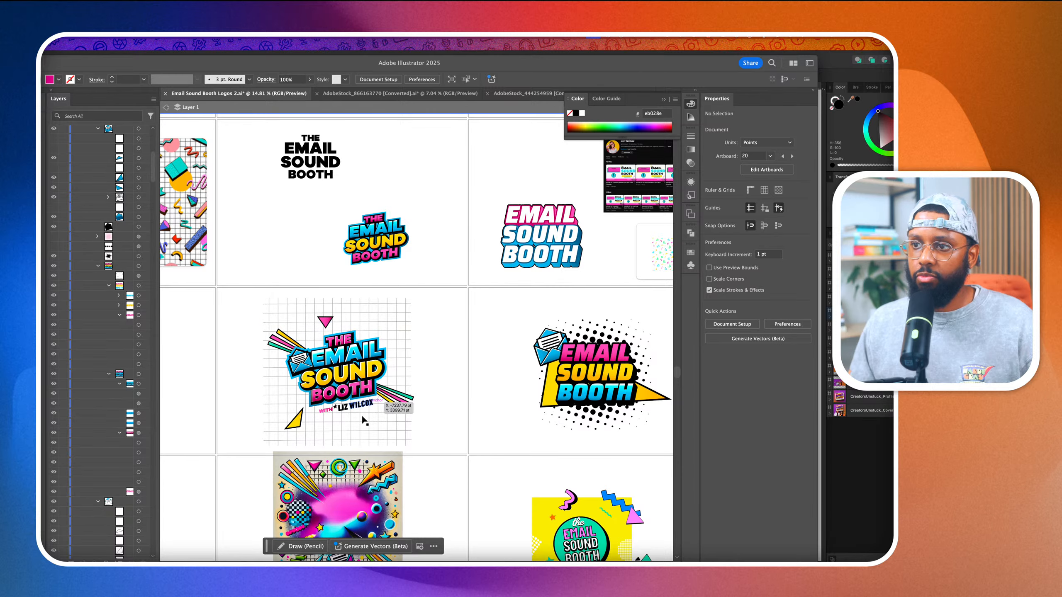
scroll(315, 408, left, 2)
scroll(313, 406, left, 2)
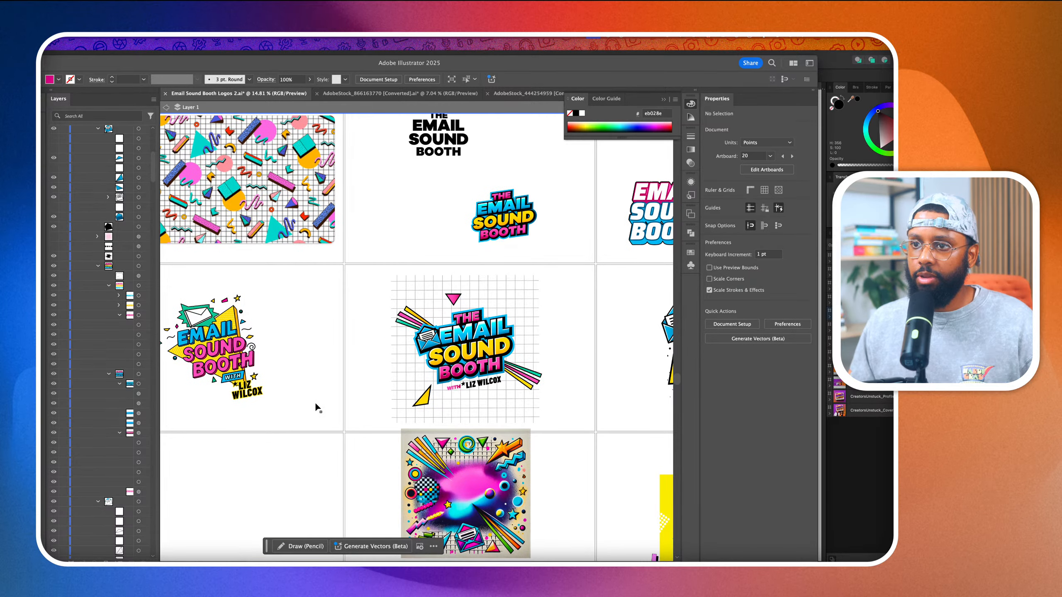
scroll(317, 405, right, 5)
scroll(316, 404, right, 10)
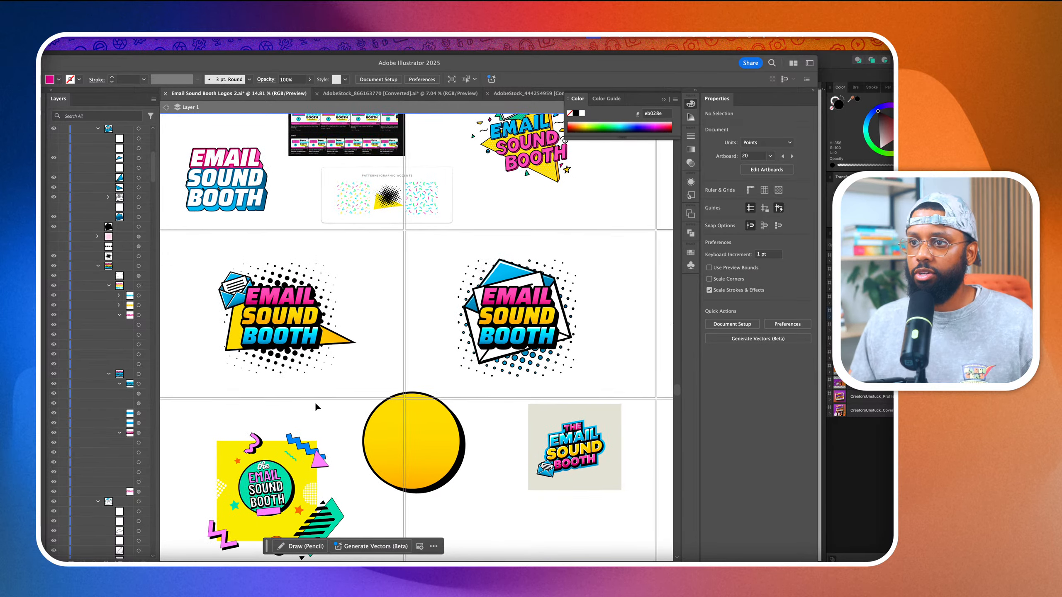
scroll(316, 405, down, 2)
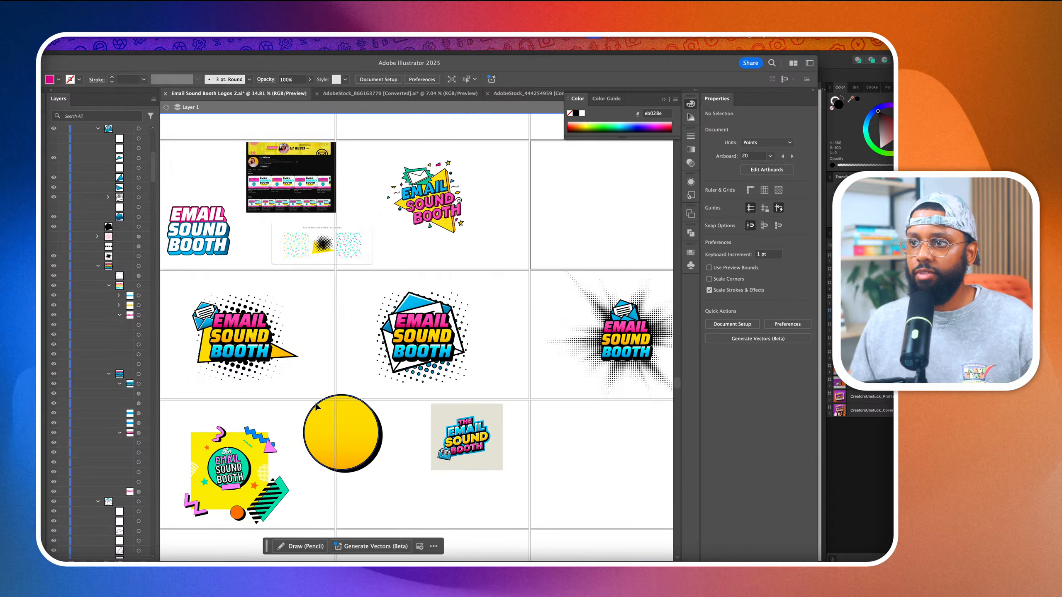
Examine the earlier Email Sound Booth logo concepts across the artboards, finishing on the tilted lettering version with the yellow triangle and confetti shapes
scroll(316, 405, right, 3)
scroll(316, 402, down, 2)
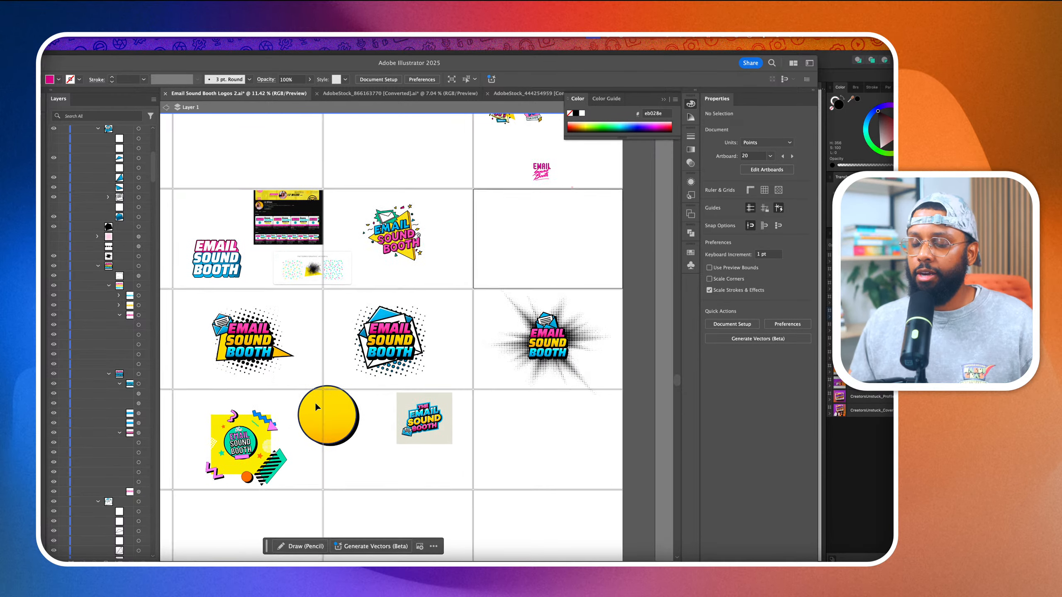
scroll(317, 403, left, 3)
scroll(317, 405, left, 3)
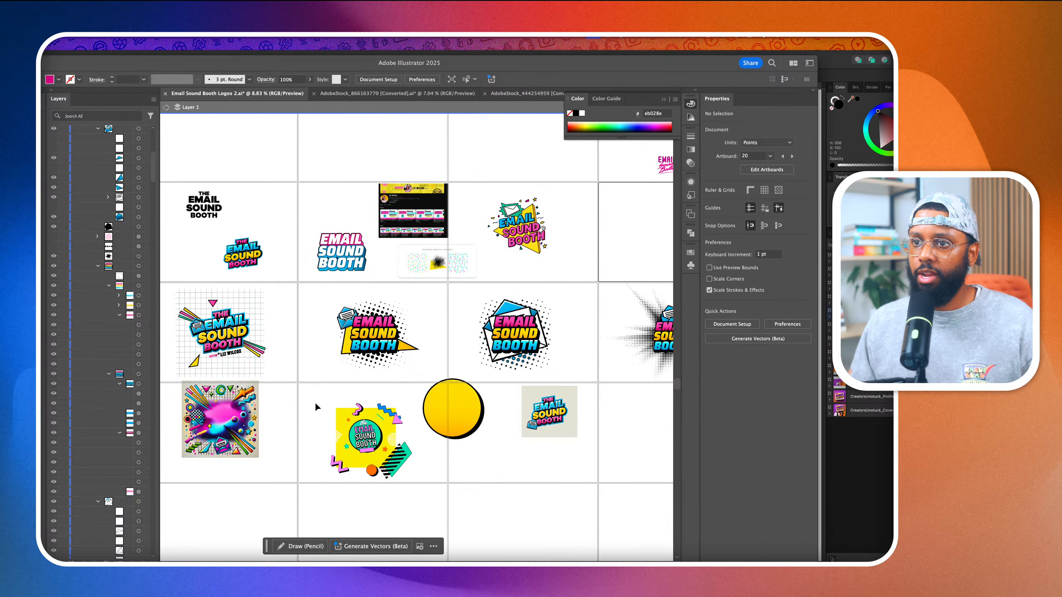
scroll(316, 406, left, 2)
scroll(316, 402, left, 3)
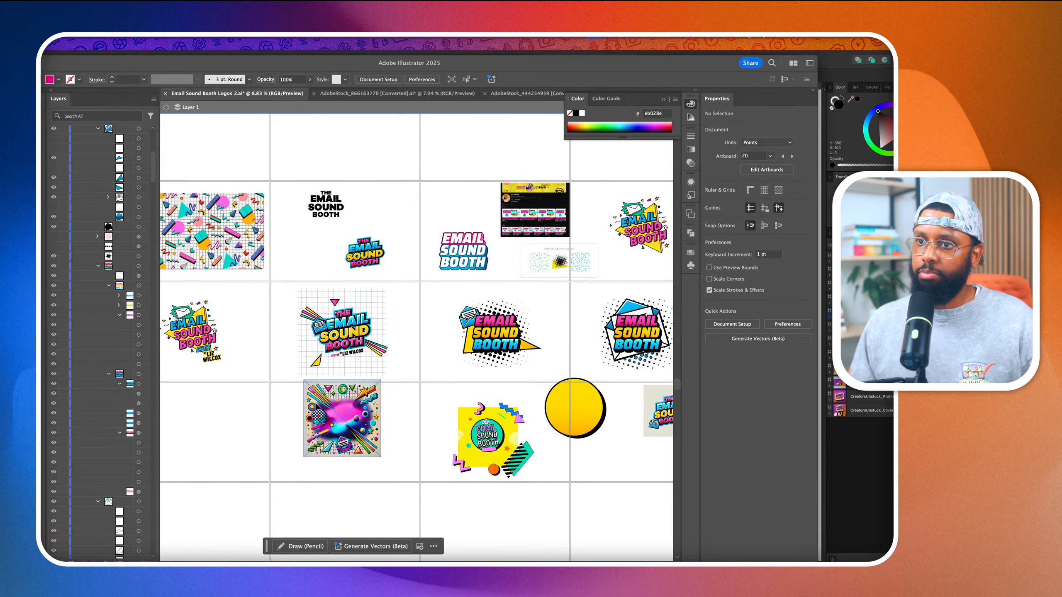
scroll(317, 405, right, 1)
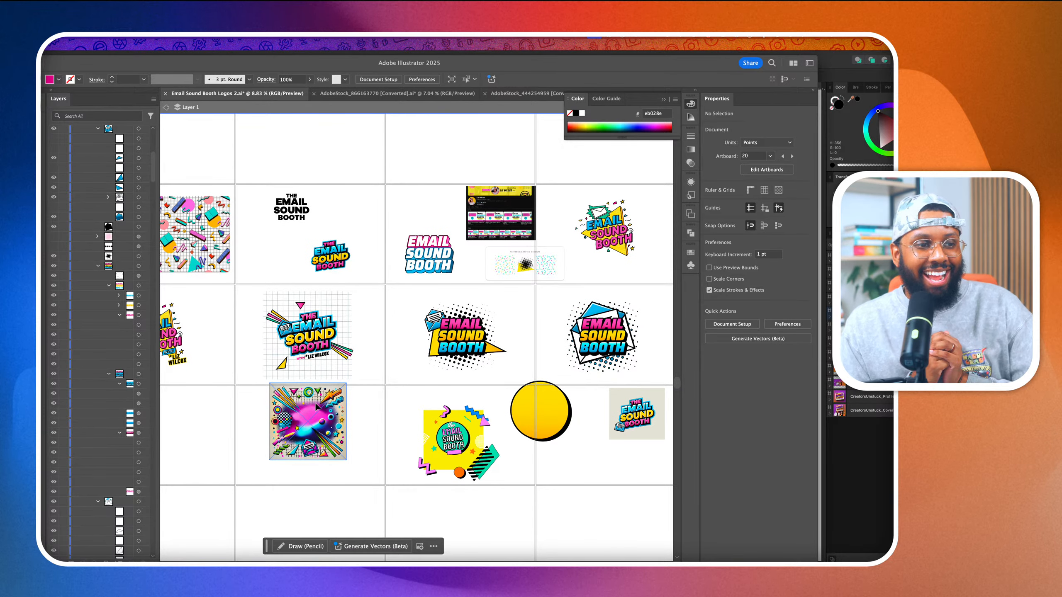
scroll(315, 402, left, 5)
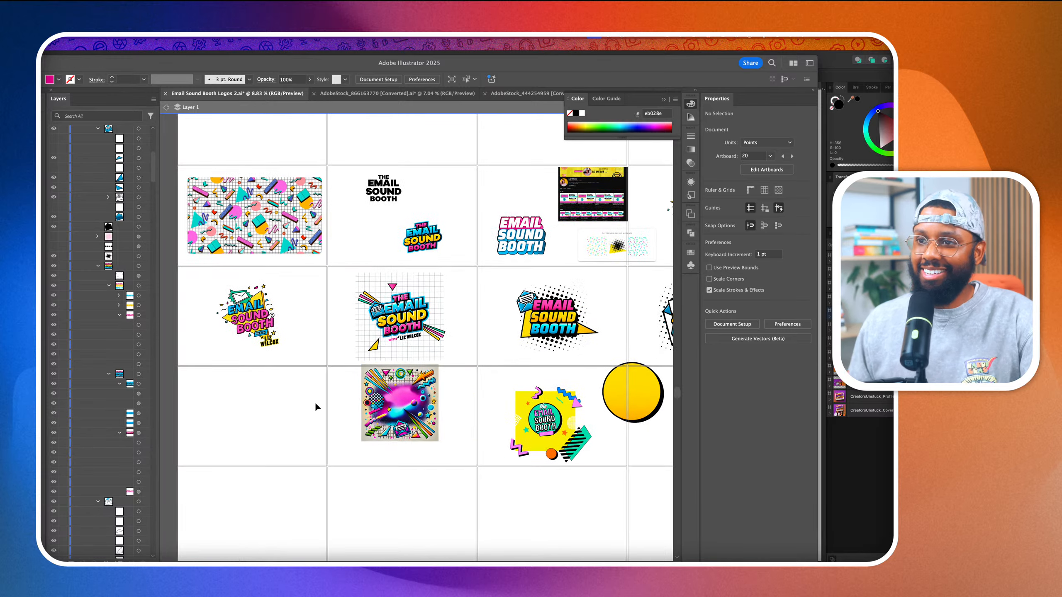
scroll(278, 307, up, 6)
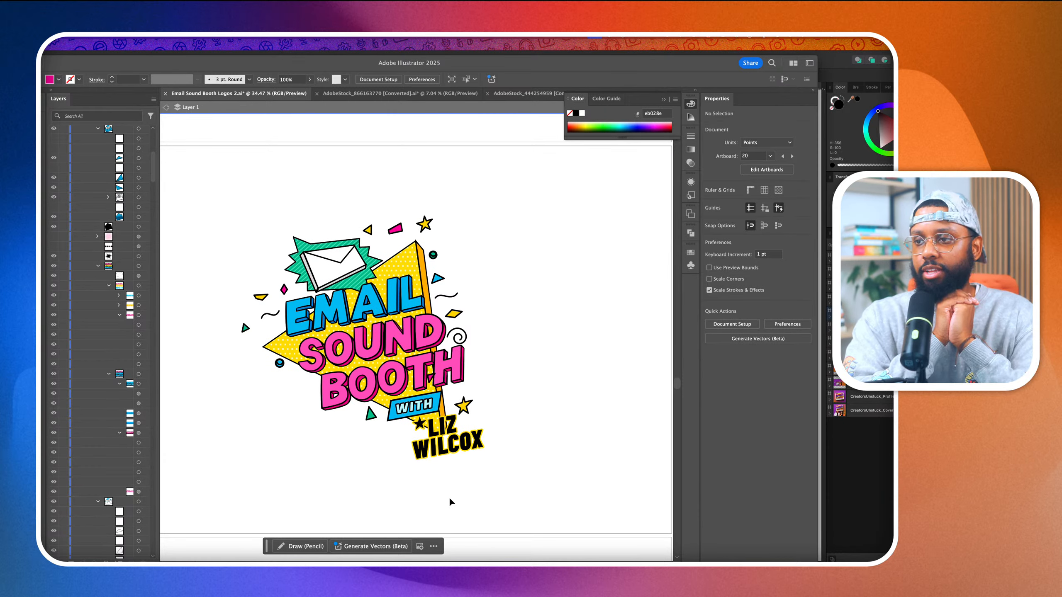
Switch to the Creators Unstuck graphics document and examine its cover, logo and YouTube banner with the sticker-style badges
click(893, 165)
scroll(272, 164, left, 3)
scroll(272, 164, up, 1)
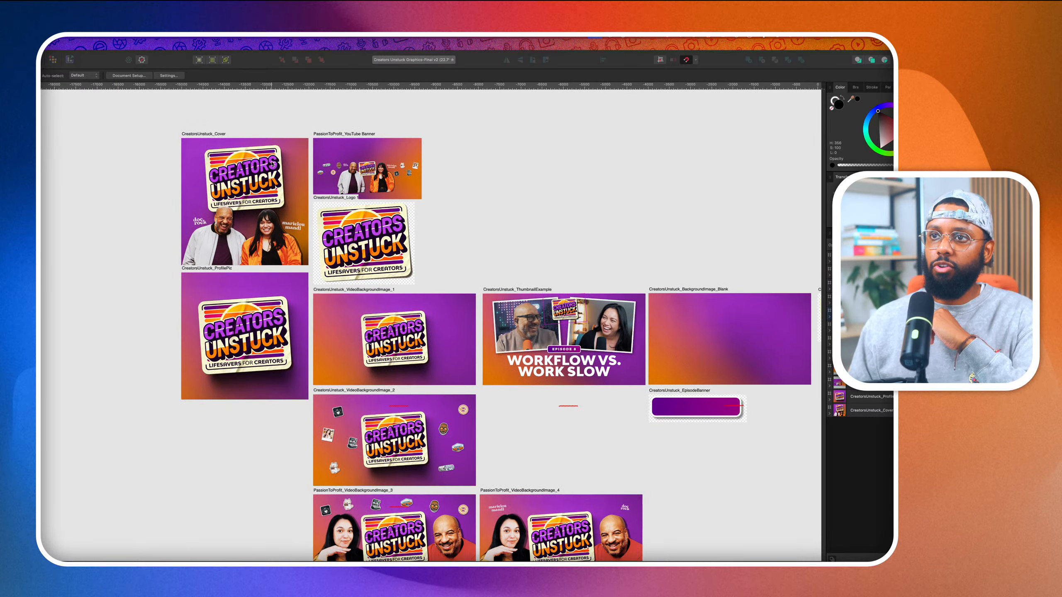
scroll(245, 154, up, 5)
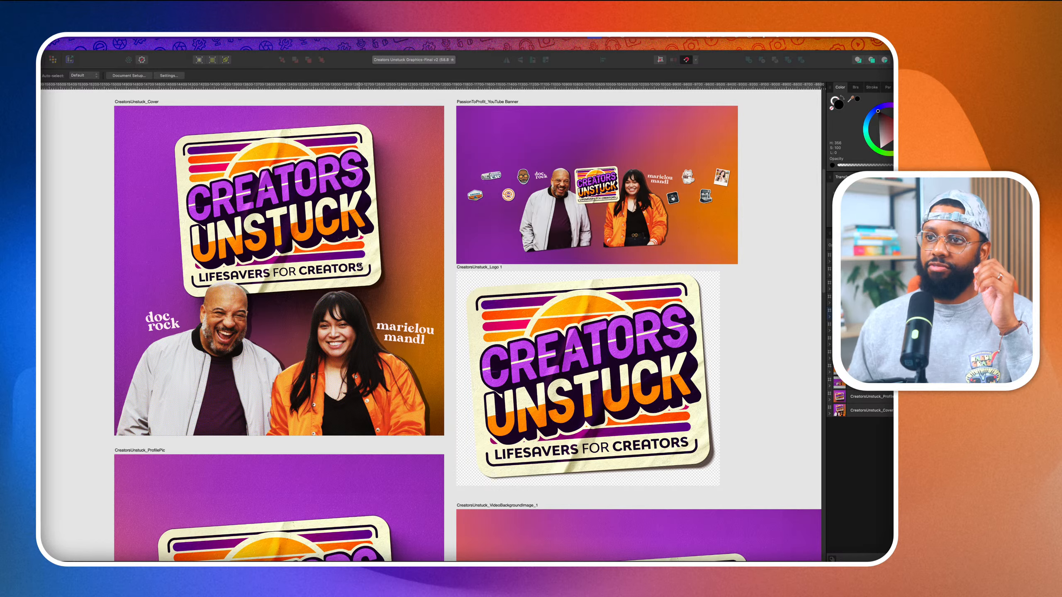
scroll(362, 266, down, 2)
scroll(360, 264, down, 5)
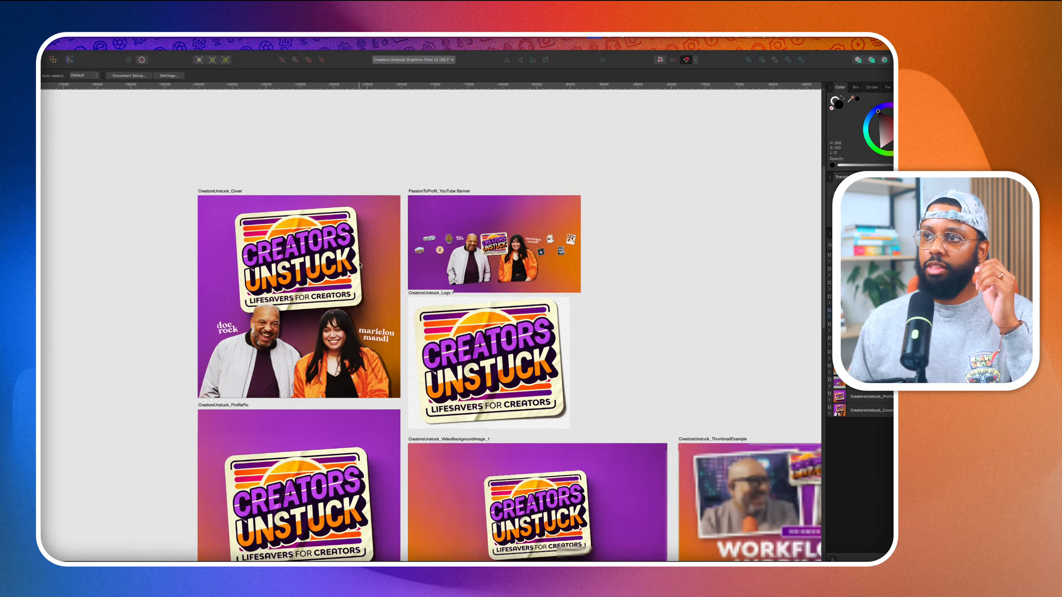
scroll(429, 239, up, 8)
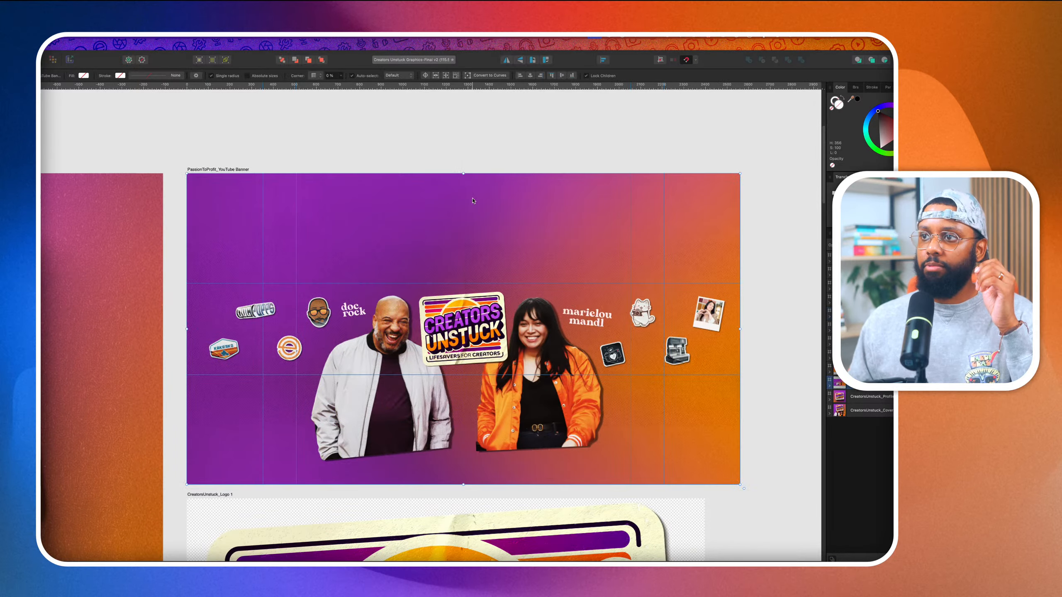
click(250, 309)
scroll(460, 326, right, 2)
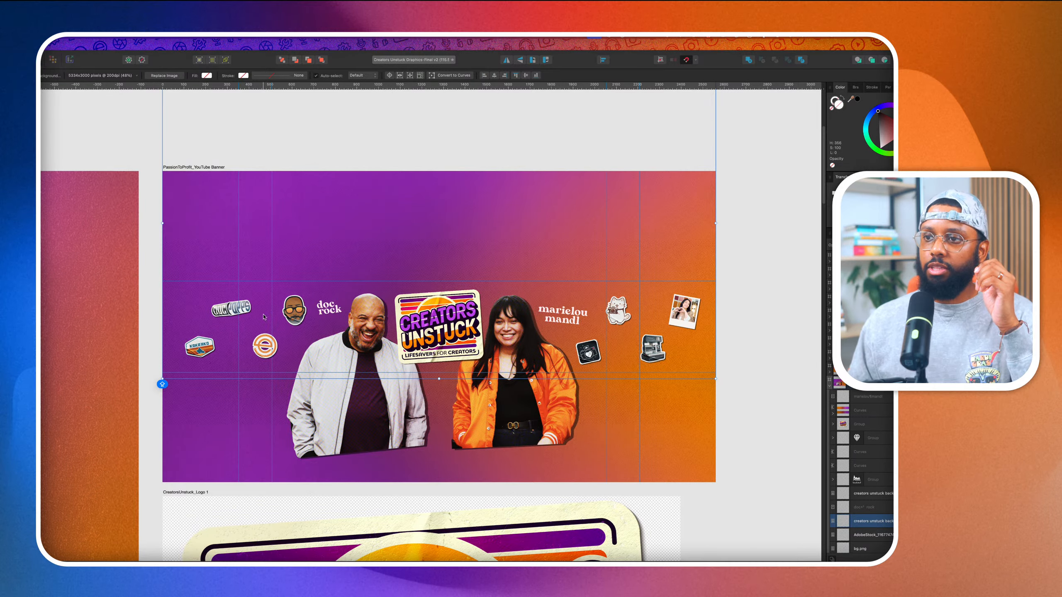
scroll(210, 322, right, 3)
click(210, 322)
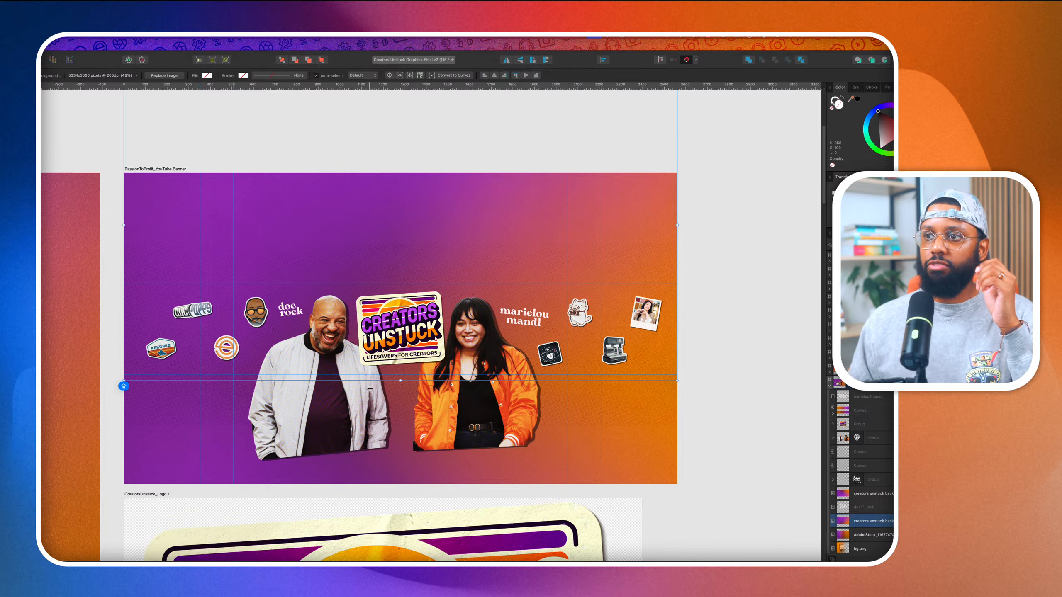
Examine how the Creators Unstuck logo is applied to the profile picture and the numbered video background artboards
scroll(340, 369, down, 1)
scroll(340, 369, down, 3)
scroll(309, 195, down, 5)
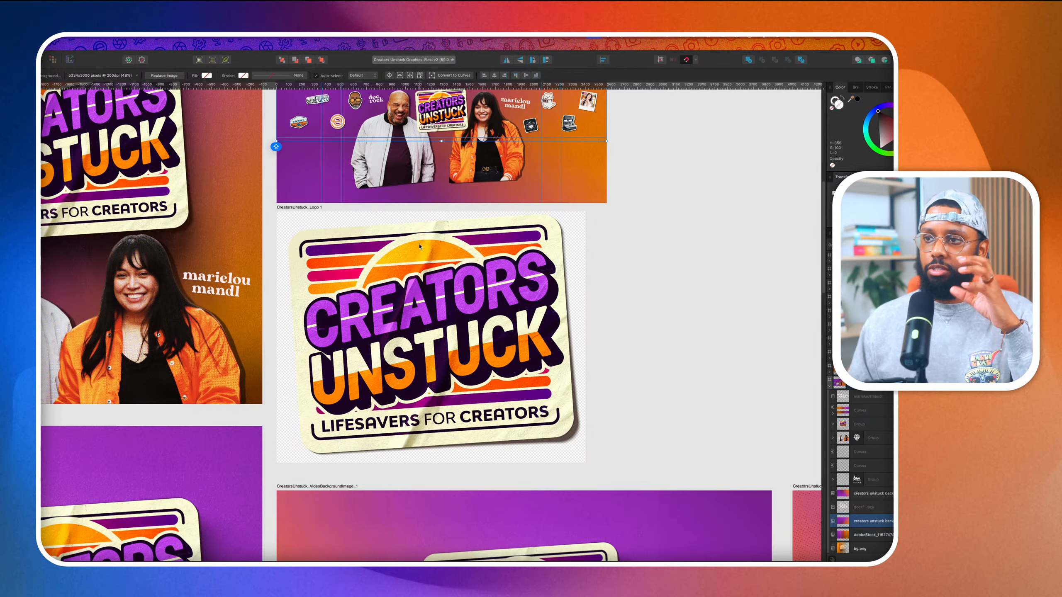
scroll(445, 286, down, 3)
scroll(446, 286, down, 3)
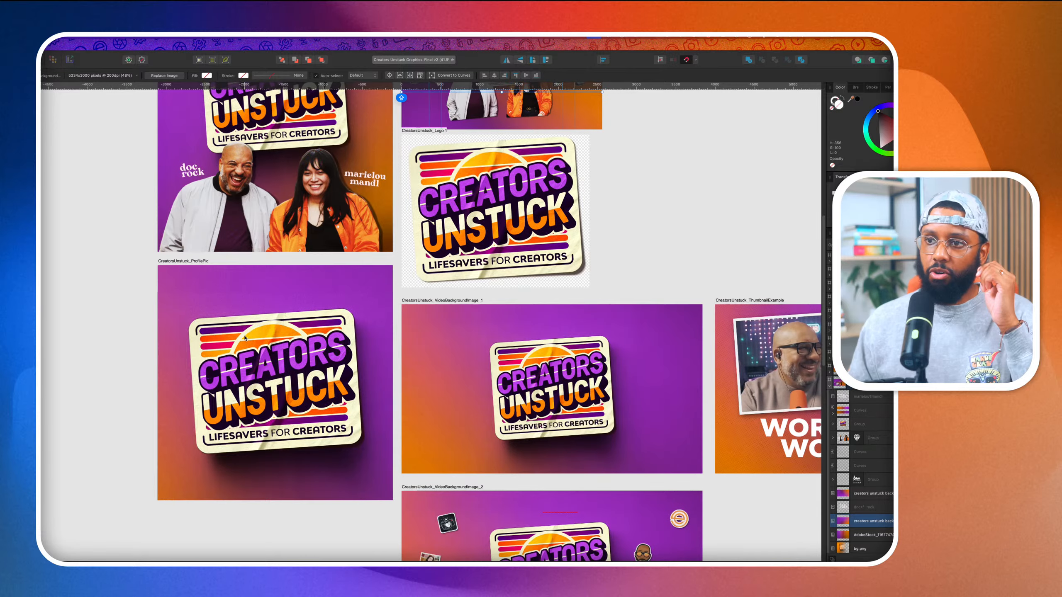
scroll(481, 326, right, 3)
scroll(514, 367, right, 2)
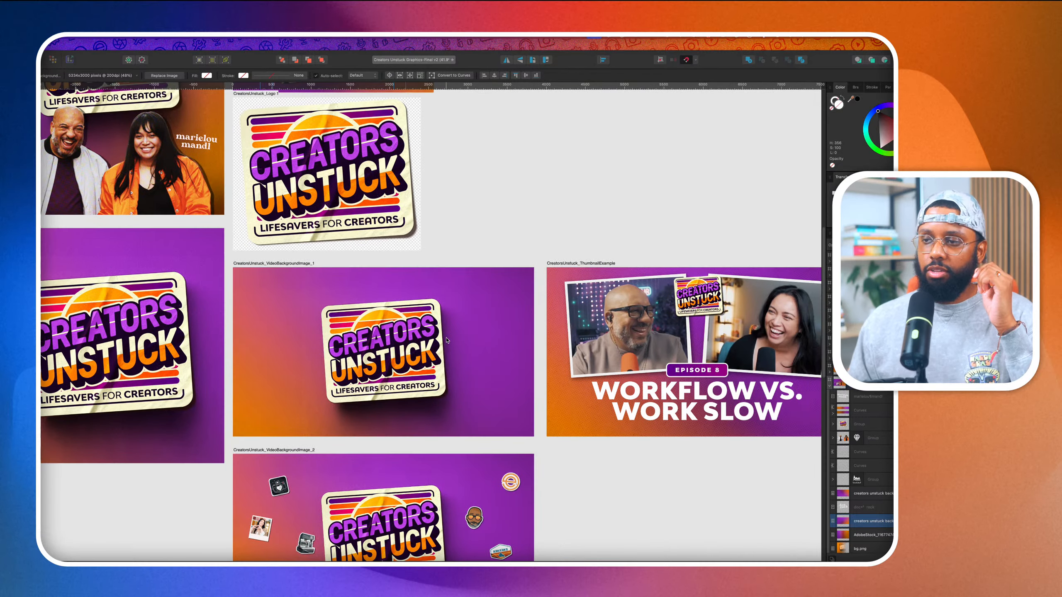
scroll(395, 369, up, 5)
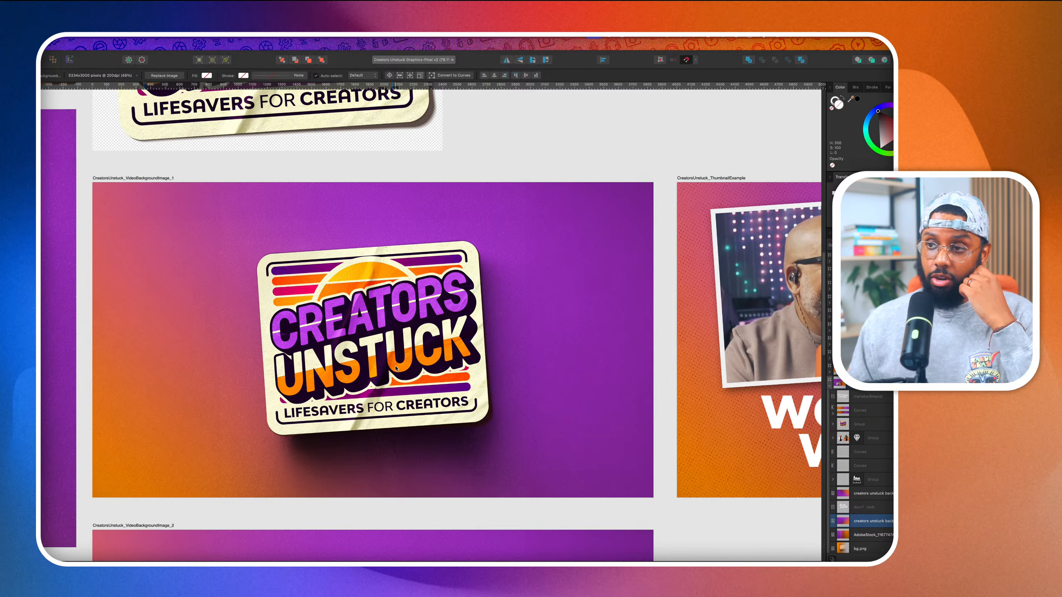
scroll(395, 368, down, 8)
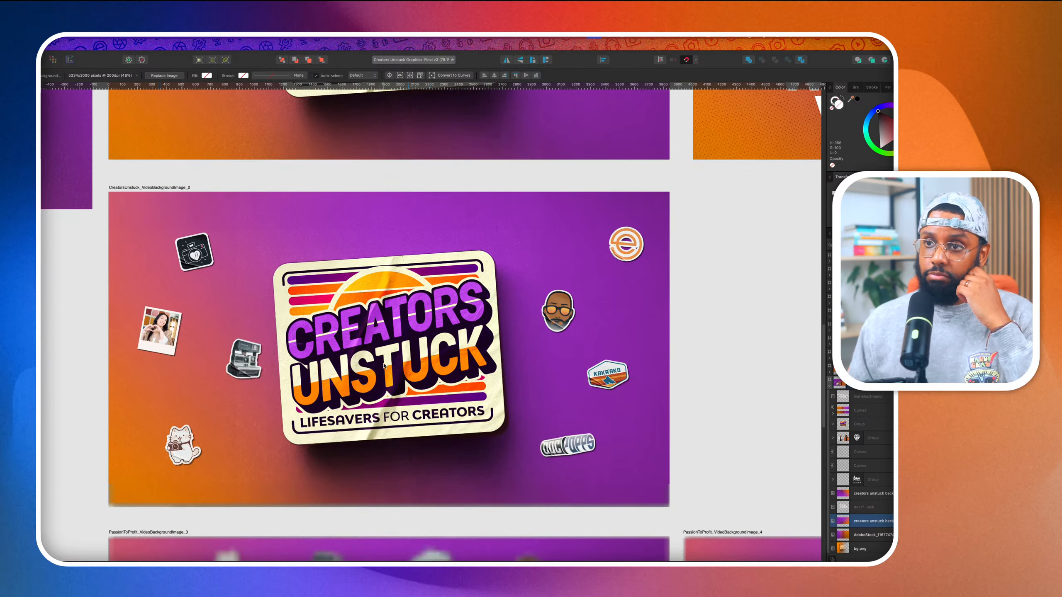
scroll(362, 329, down, 5)
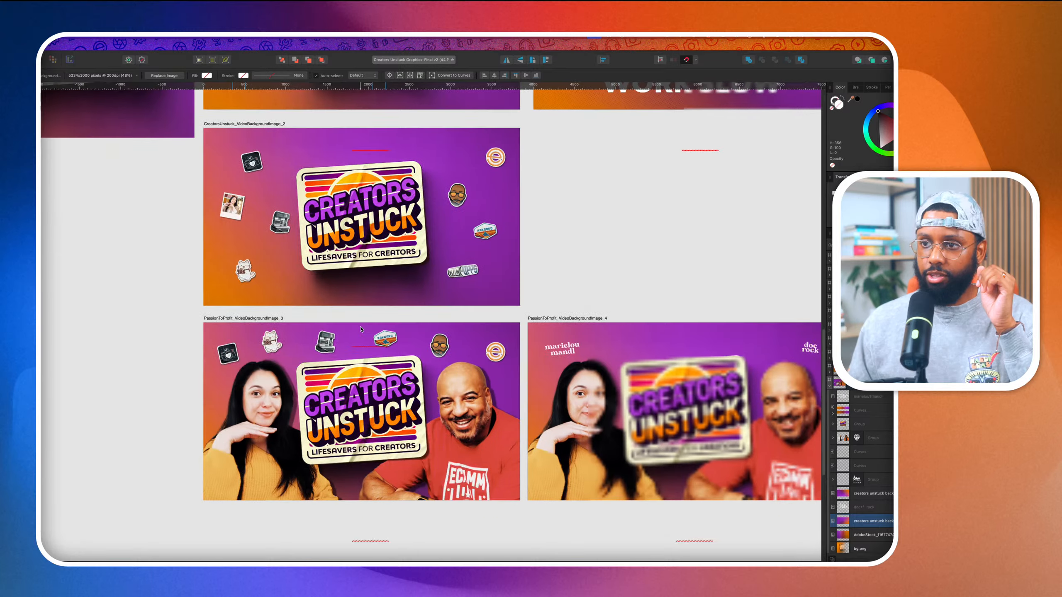
scroll(362, 329, up, 8)
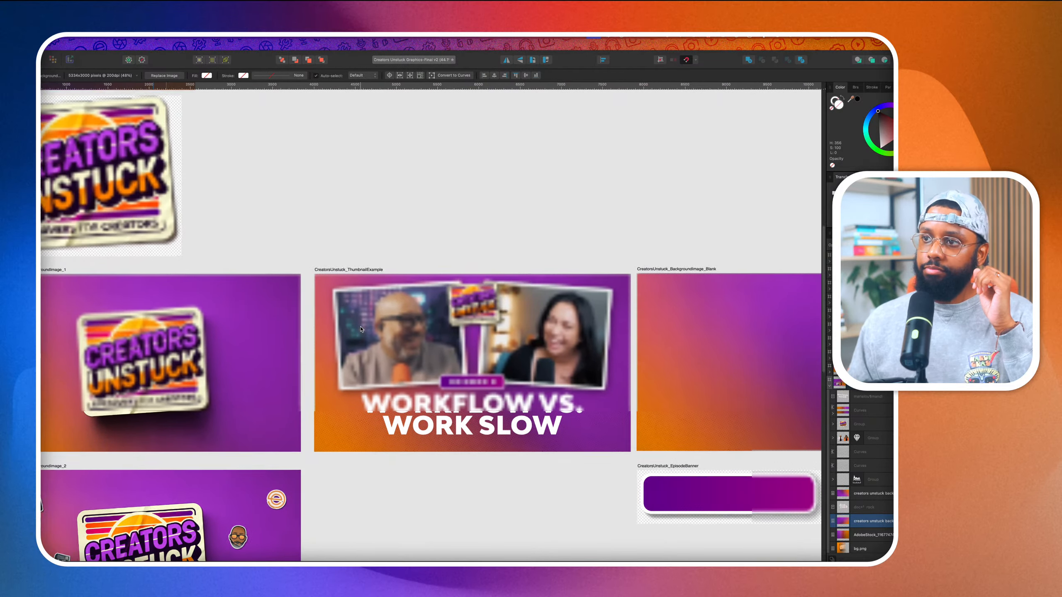
Examine the Creators Unstuck thumbnail example, its title text, the blank background, the episode banner and the Canva logo artboards
scroll(404, 329, right, 3)
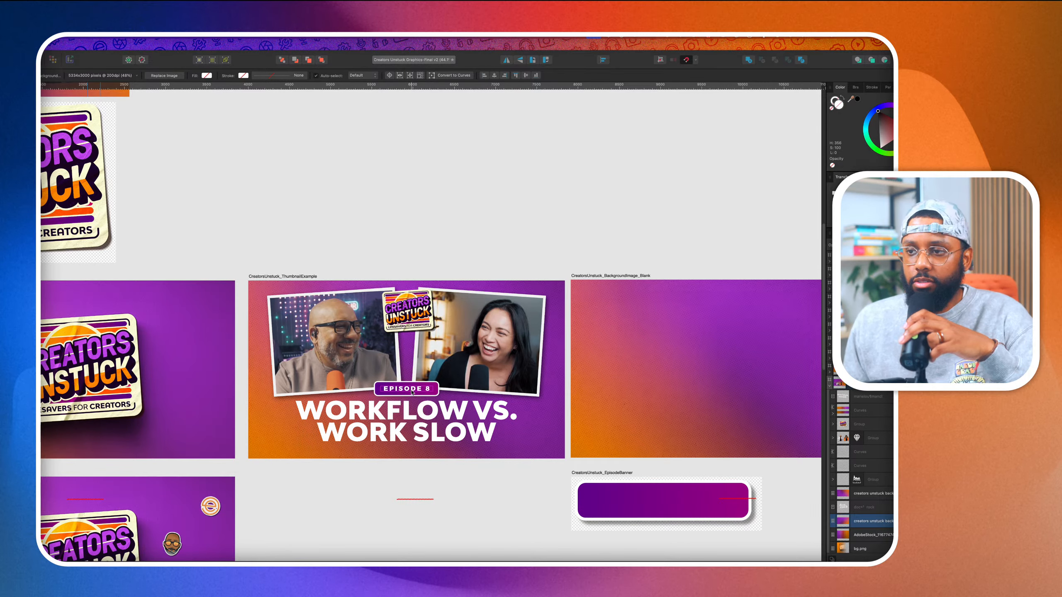
scroll(412, 392, right, 10)
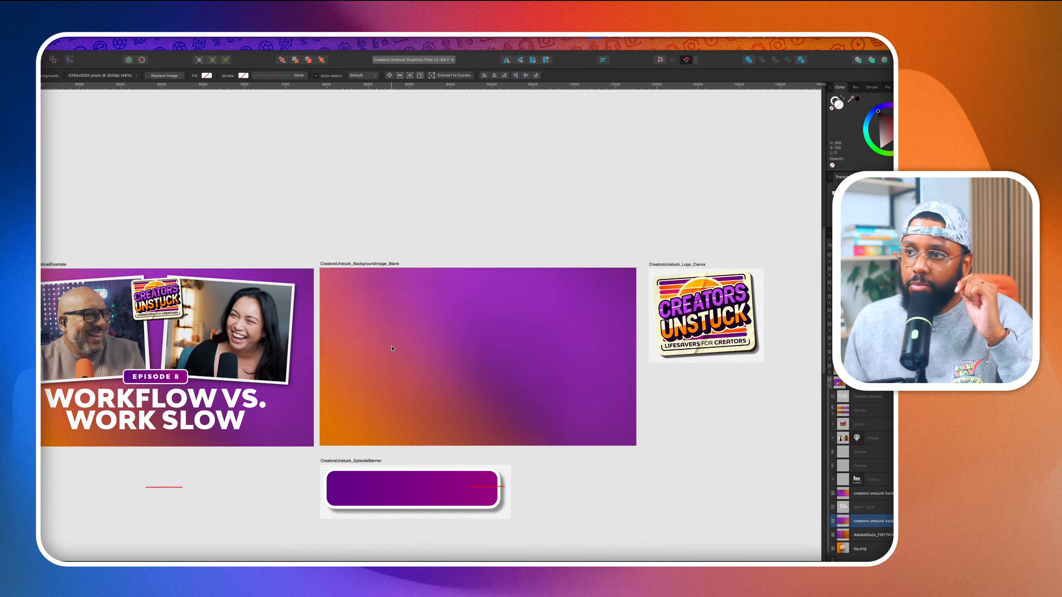
scroll(403, 501, up, 5)
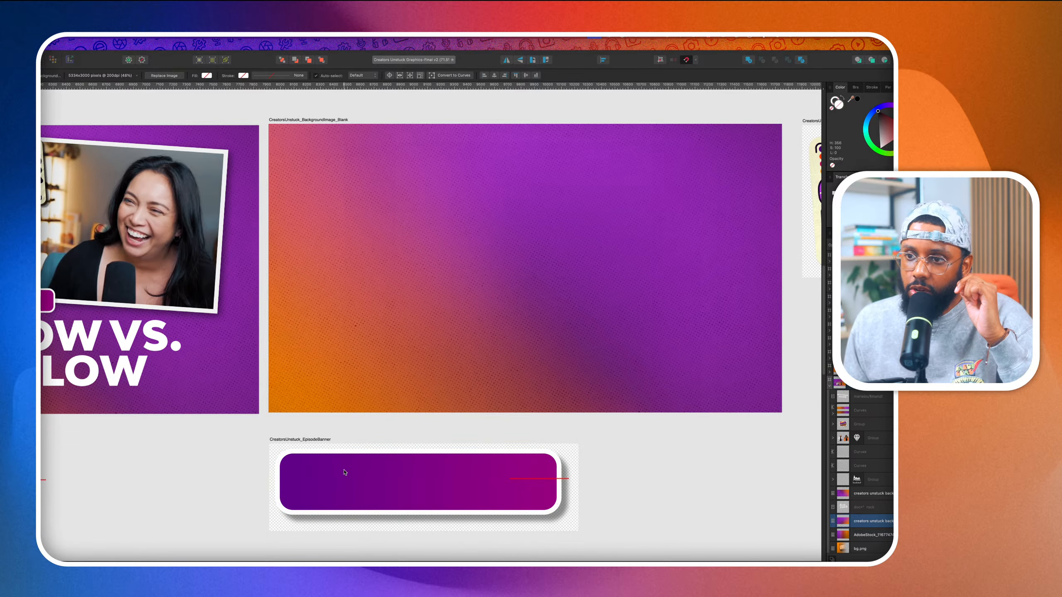
scroll(346, 472, down, 2)
scroll(315, 454, up, 5)
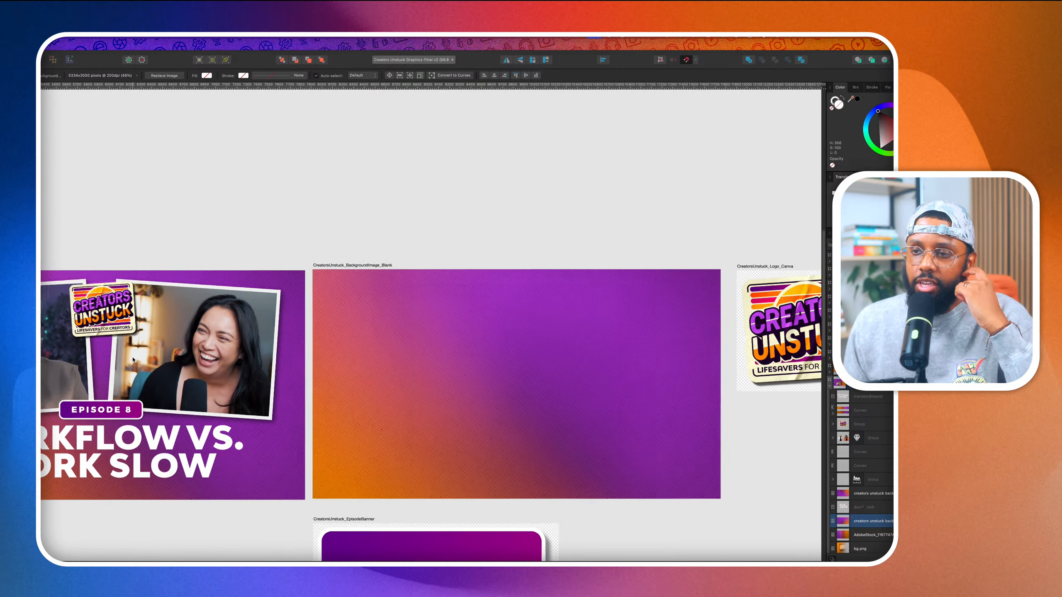
scroll(202, 350, left, 2)
click(271, 436)
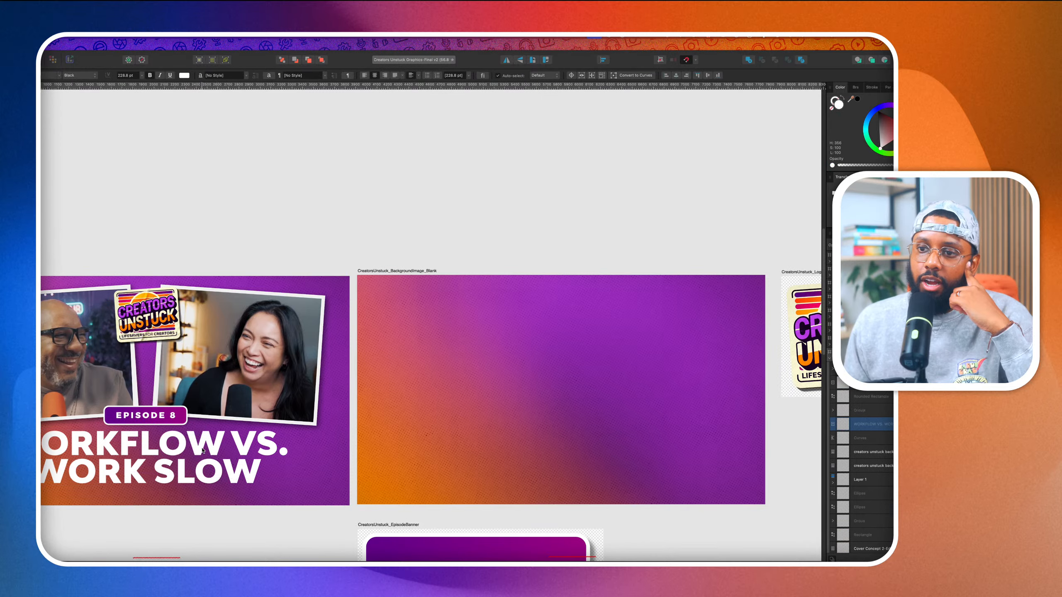
scroll(272, 436, right, 6)
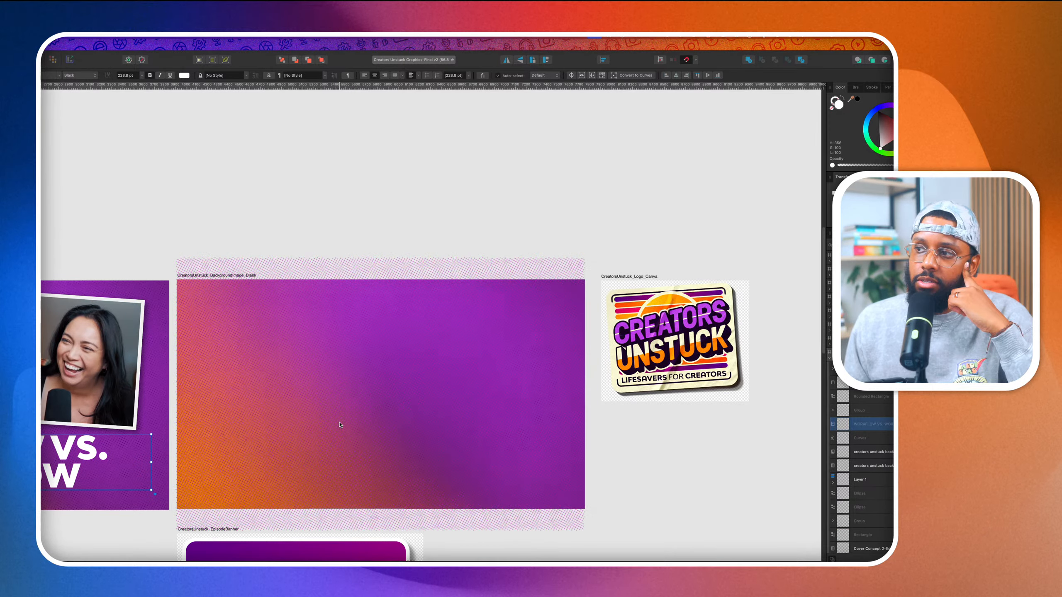
scroll(340, 425, left, 2)
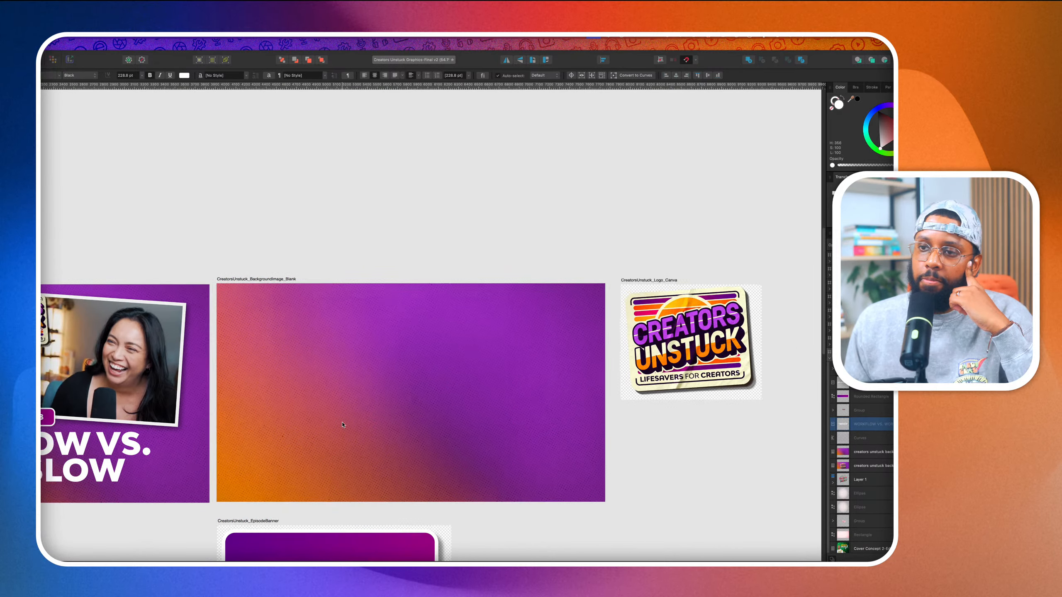
scroll(342, 425, down, 4)
scroll(342, 425, left, 10)
scroll(343, 426, down, 3)
scroll(342, 425, left, 2)
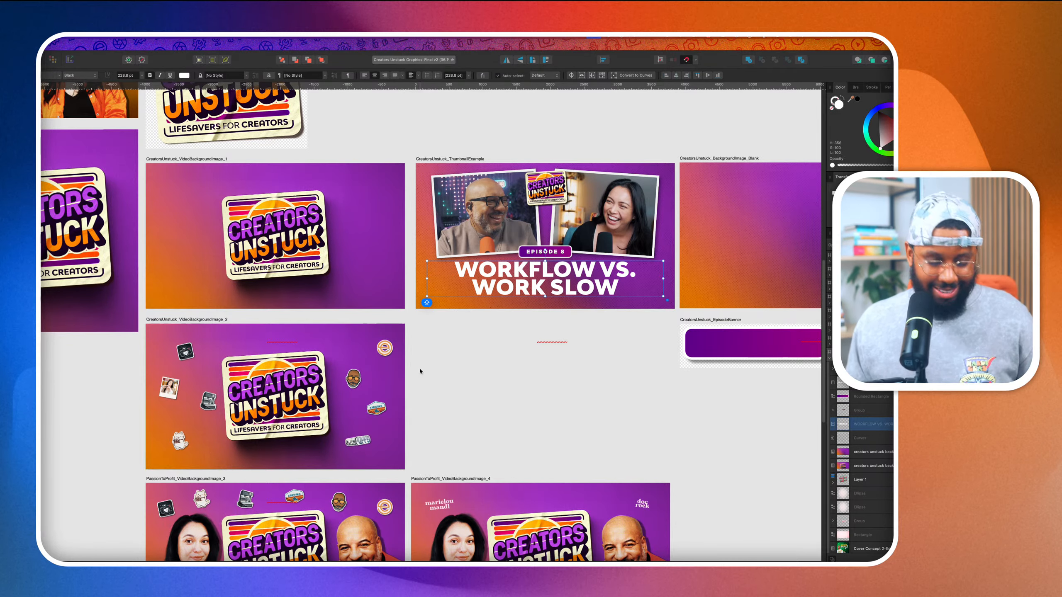
Switch back to the Email Sound Booth logos in Illustrator and compare the grid, round halftone and burst halftone concepts
key(super+Tab)
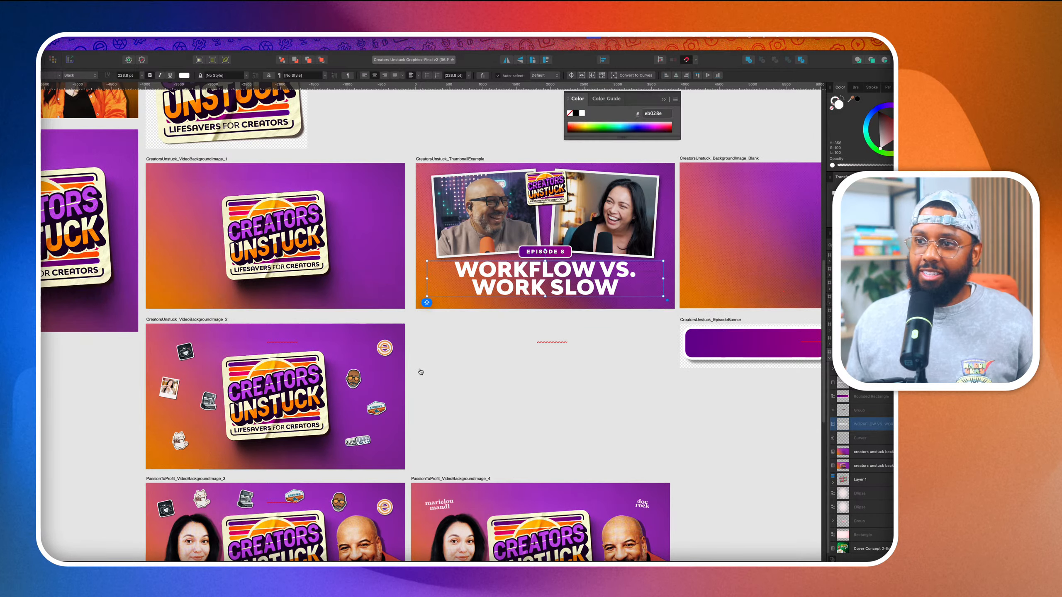
scroll(529, 315, down, 4)
scroll(530, 316, right, 1)
scroll(529, 316, right, 8)
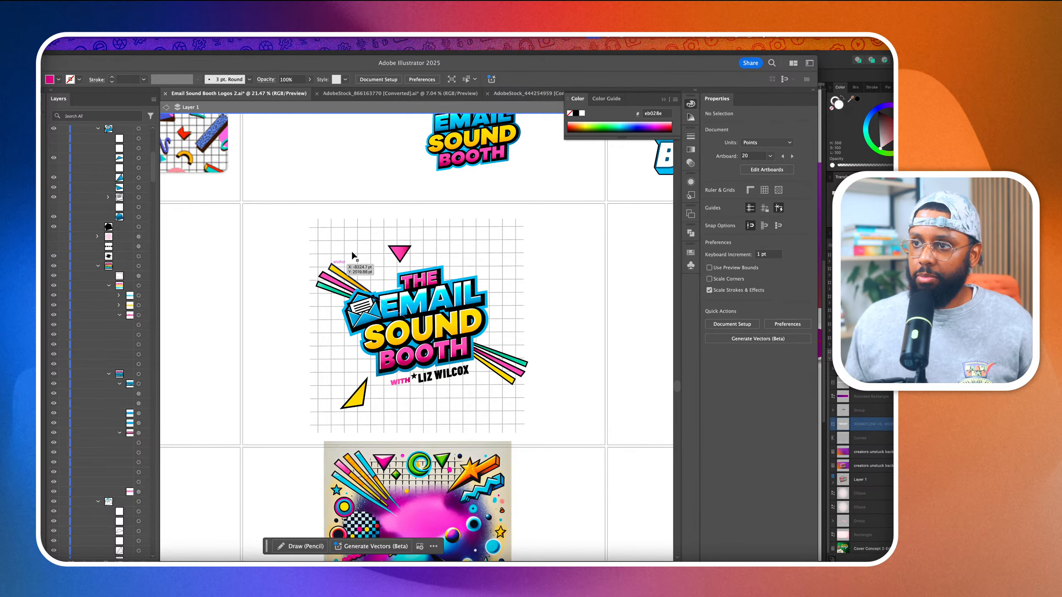
scroll(481, 292, right, 5)
scroll(483, 294, right, 15)
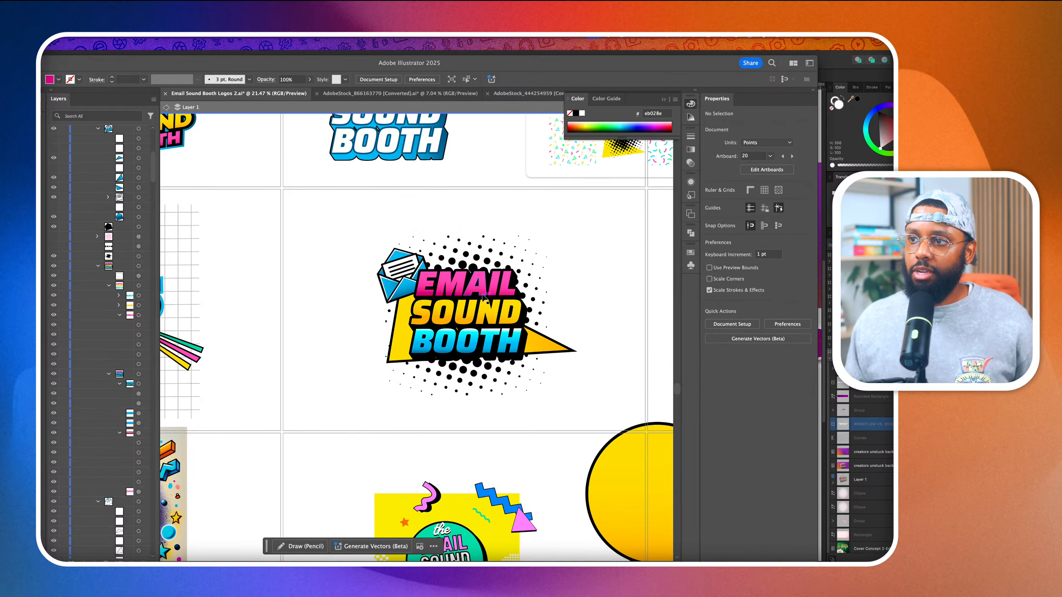
scroll(483, 298, right, 3)
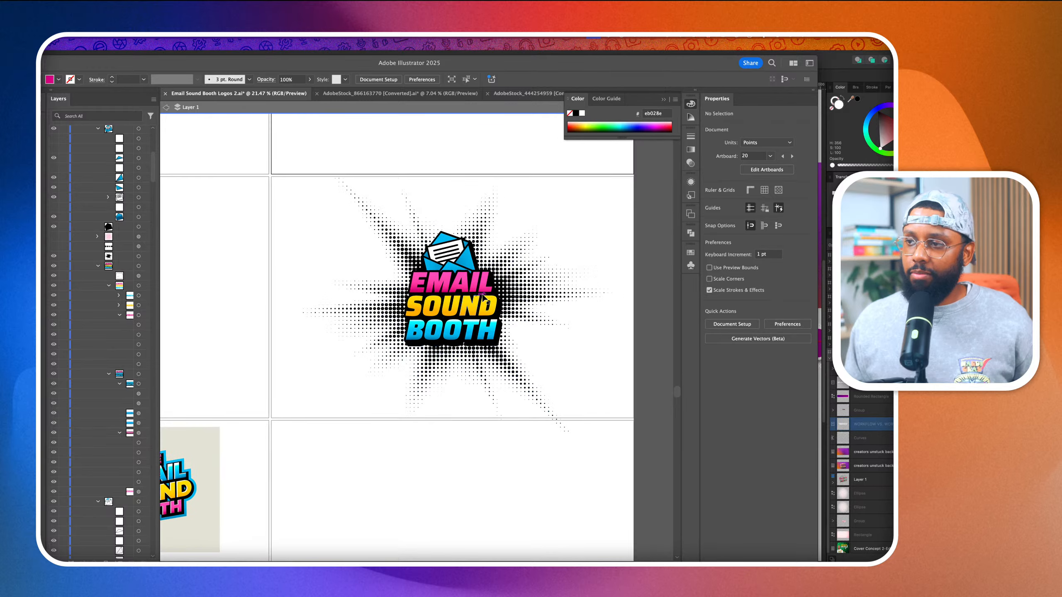
scroll(483, 298, left, 8)
scroll(483, 296, down, 3)
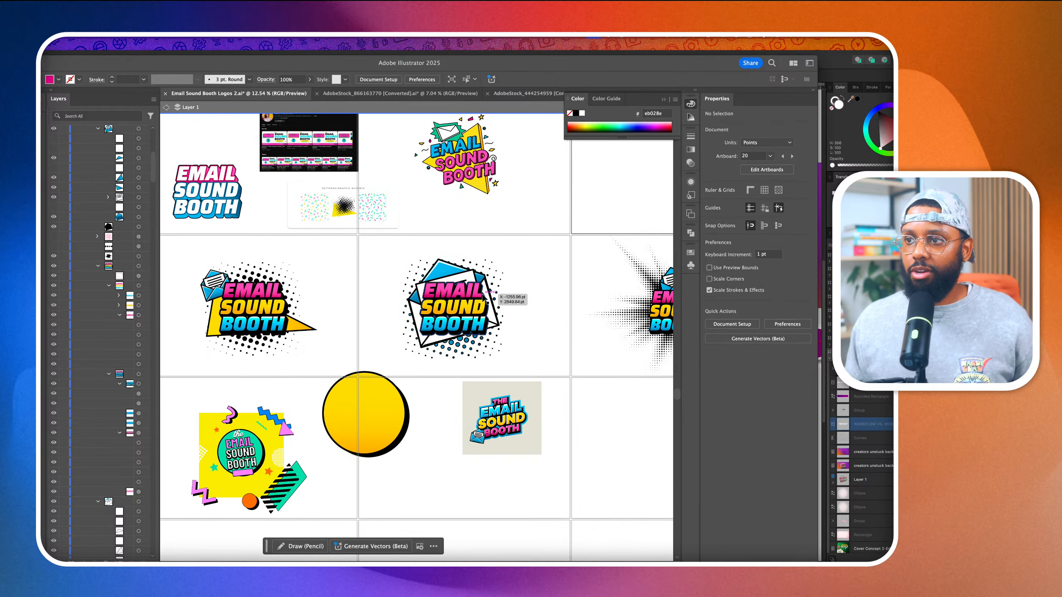